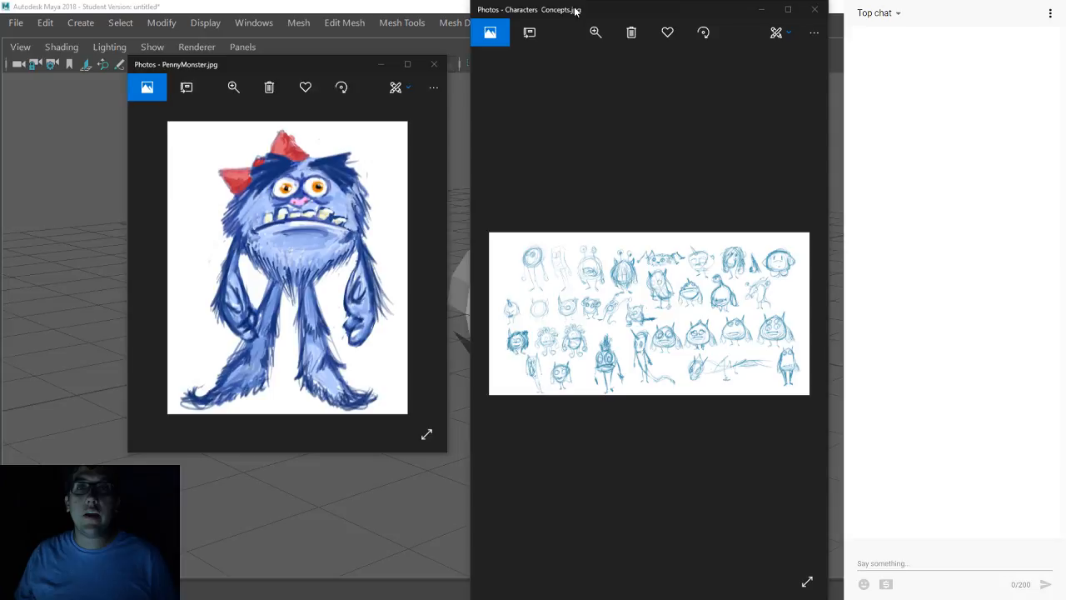
Step: Minimize the character concepts picture and move the PennyMonster picture out of the way of the modelling viewport
left_click_drag(574, 10, 582, 10)
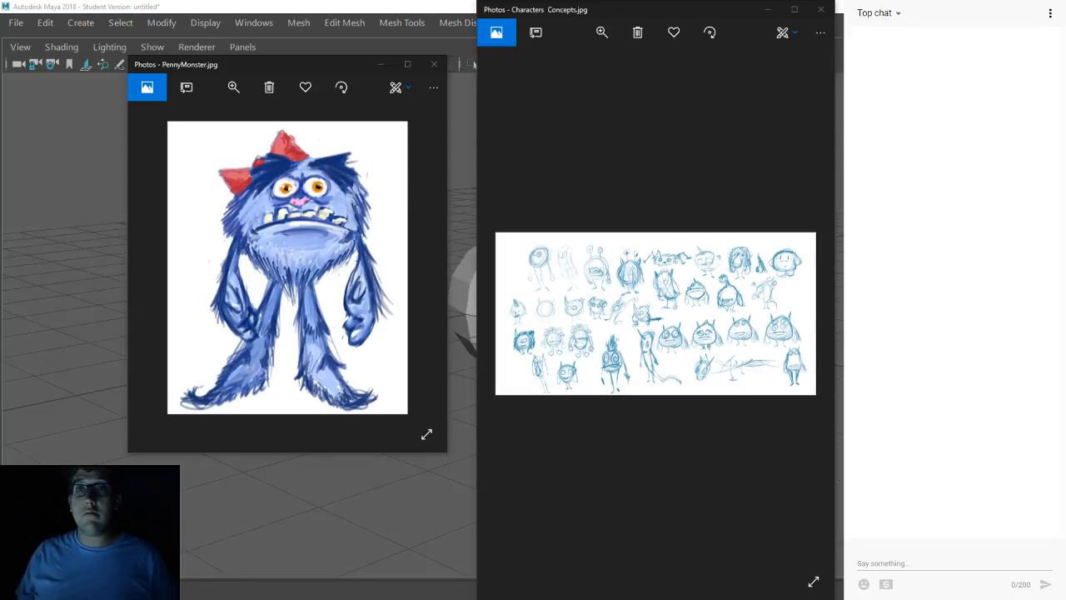
left_click(767, 11)
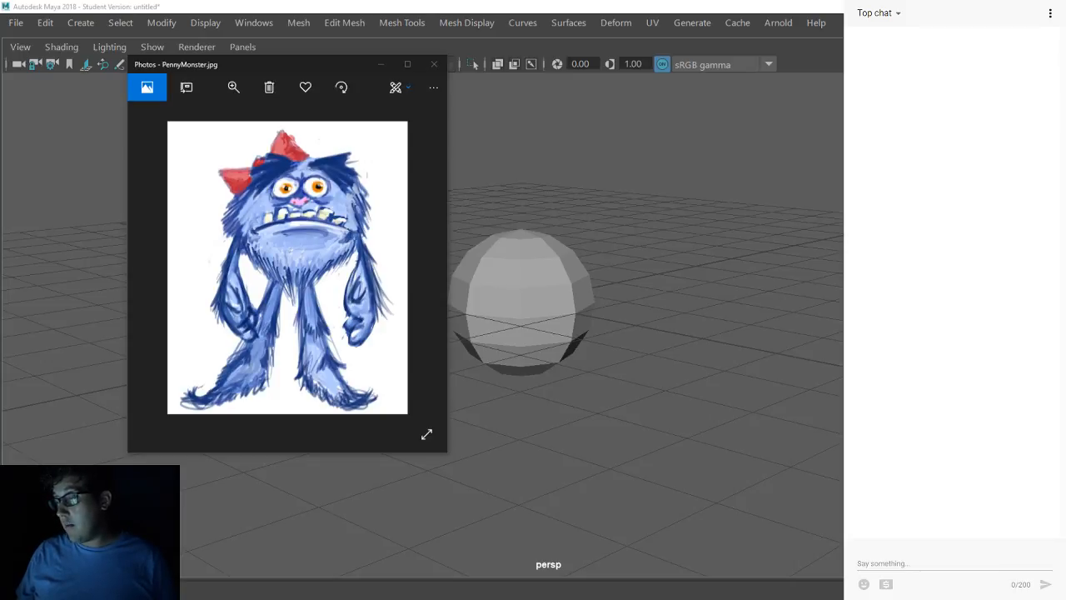
left_click(241, 66)
left_click_drag(241, 65, 983, 76)
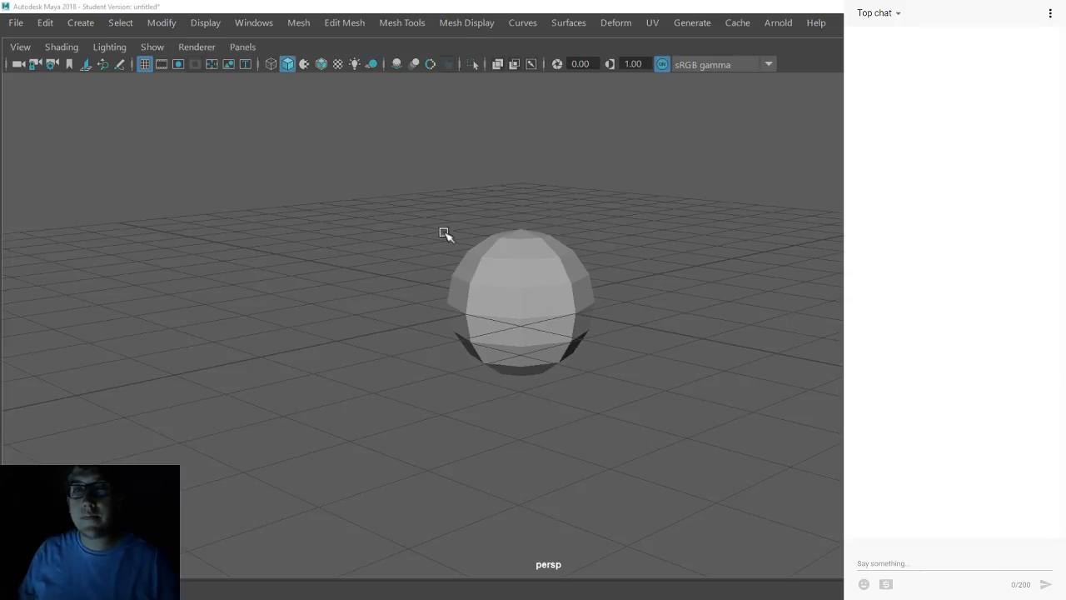
Step: Select the polygon sphere and examine its faceted shape from the side and from above
left_click_drag(441, 231, 660, 354)
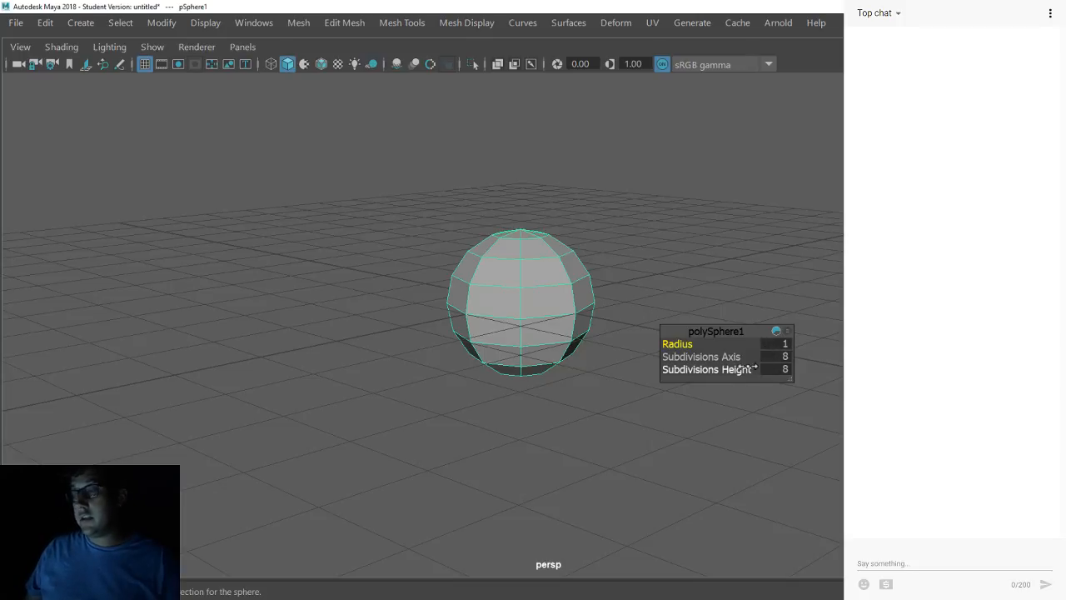
middle_click_drag(488, 333, 385, 275, "alt")
scroll(385, 293, "up", 3)
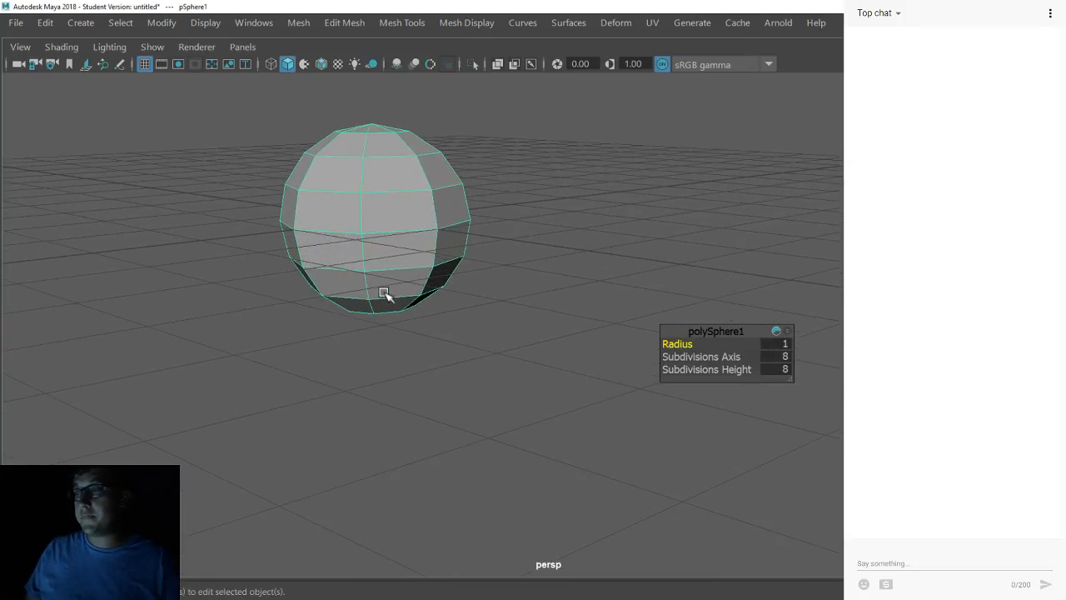
scroll(386, 293, "down", 3)
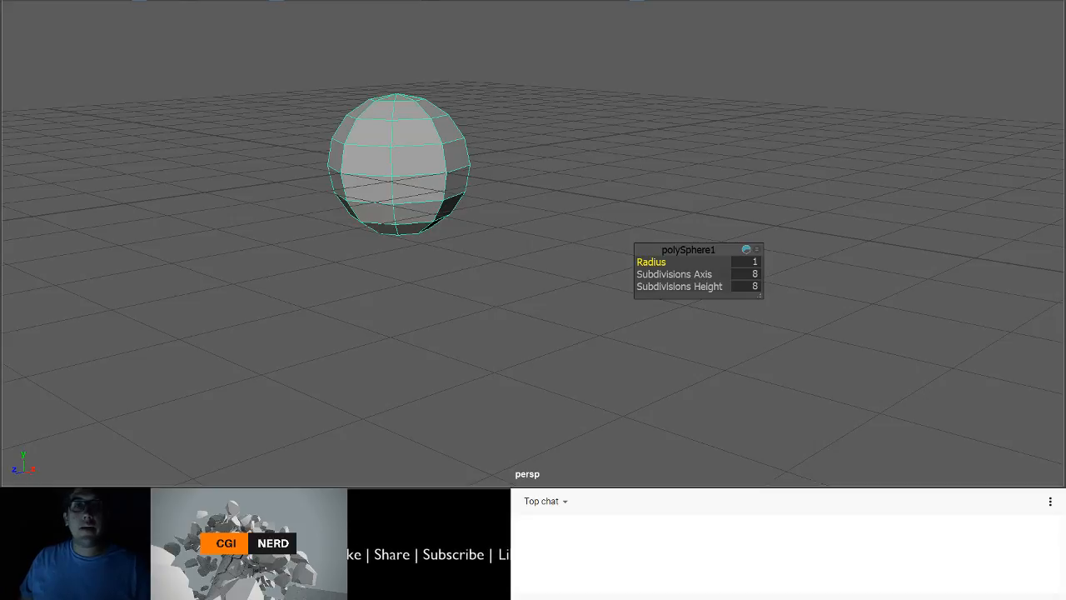
left_click_drag(450, 166, 403, 150, "alt")
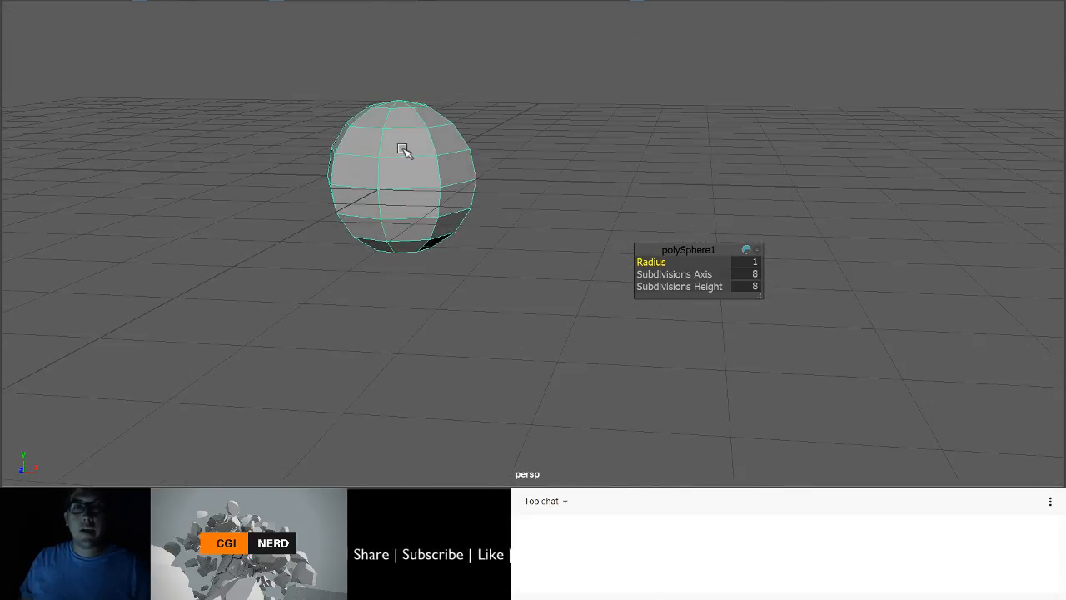
key("w")
left_click_drag(428, 245, 409, 172, "alt")
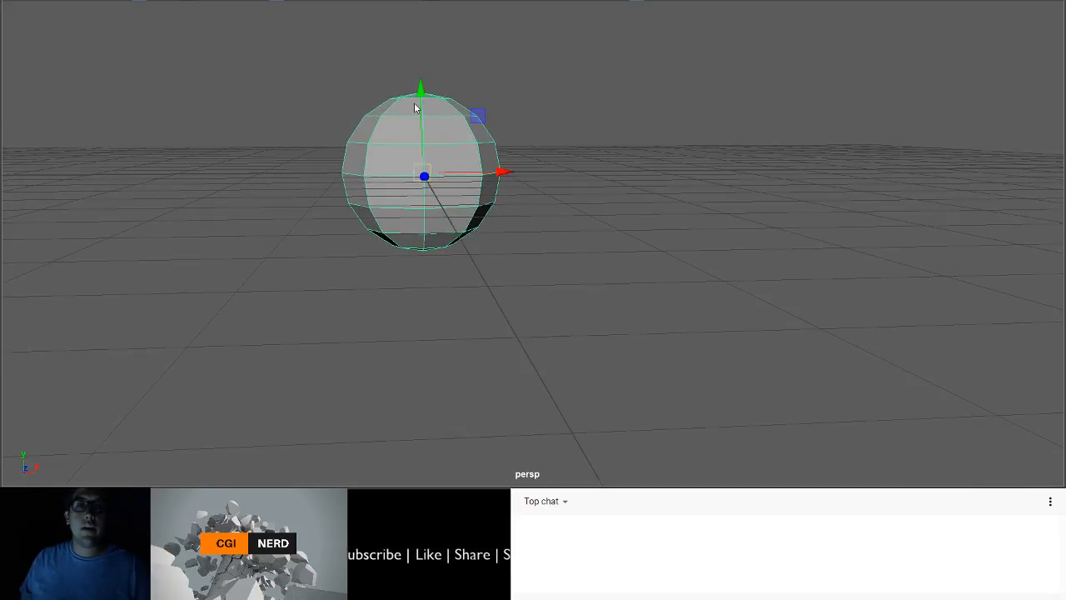
left_click_drag(409, 51, 426, 138, "alt")
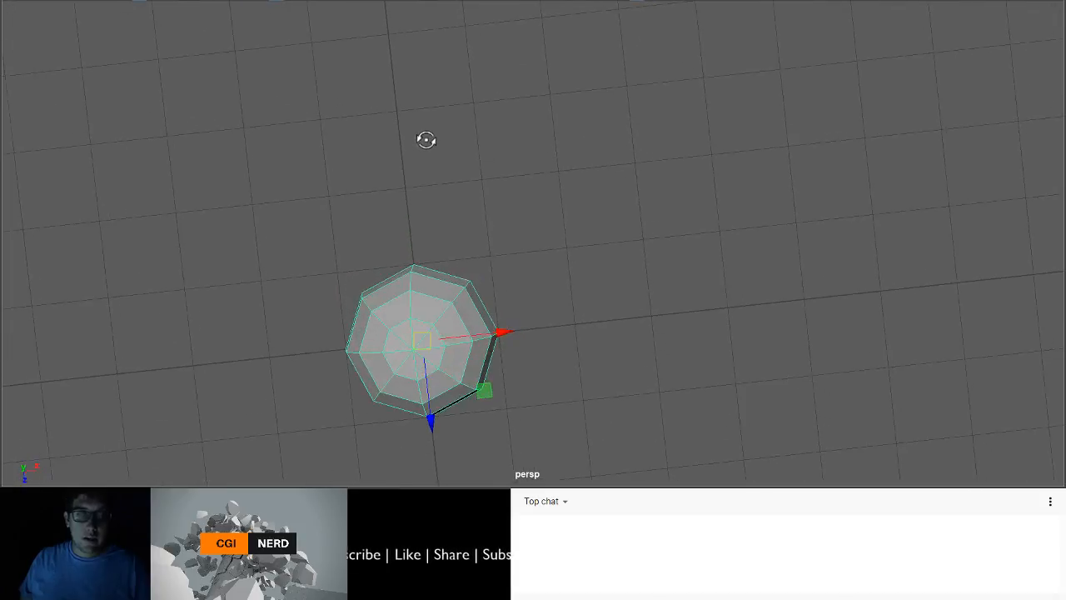
middle_click_drag(426, 138, 523, 68, "alt")
left_click_drag(523, 69, 466, 89, "alt")
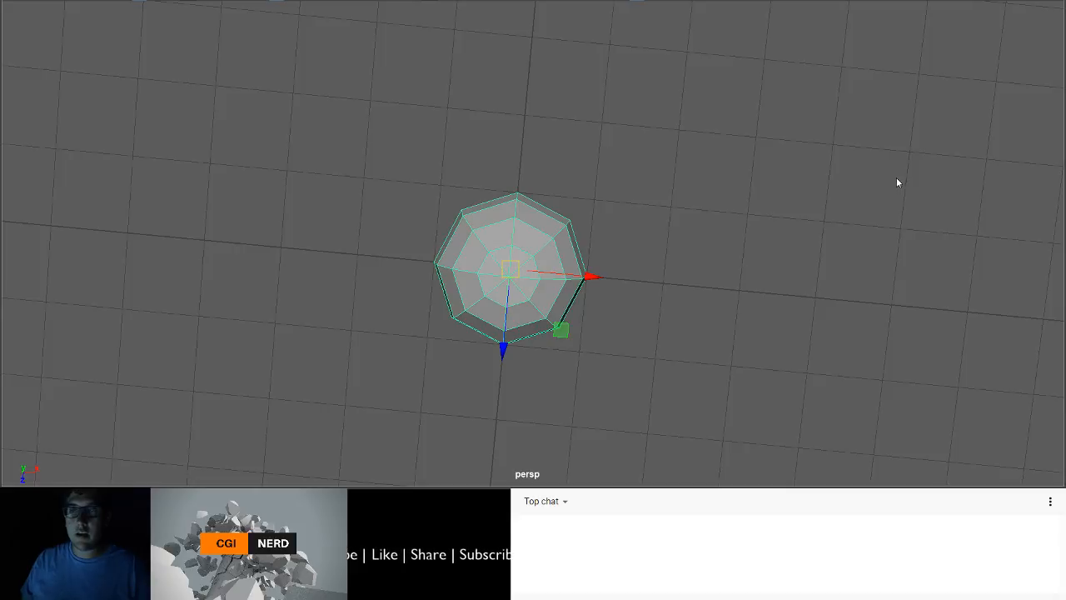
Step: Try a higher number of axis subdivisions on the sphere and restore the coarser mesh
middle_click_drag(964, 204, 975, 210)
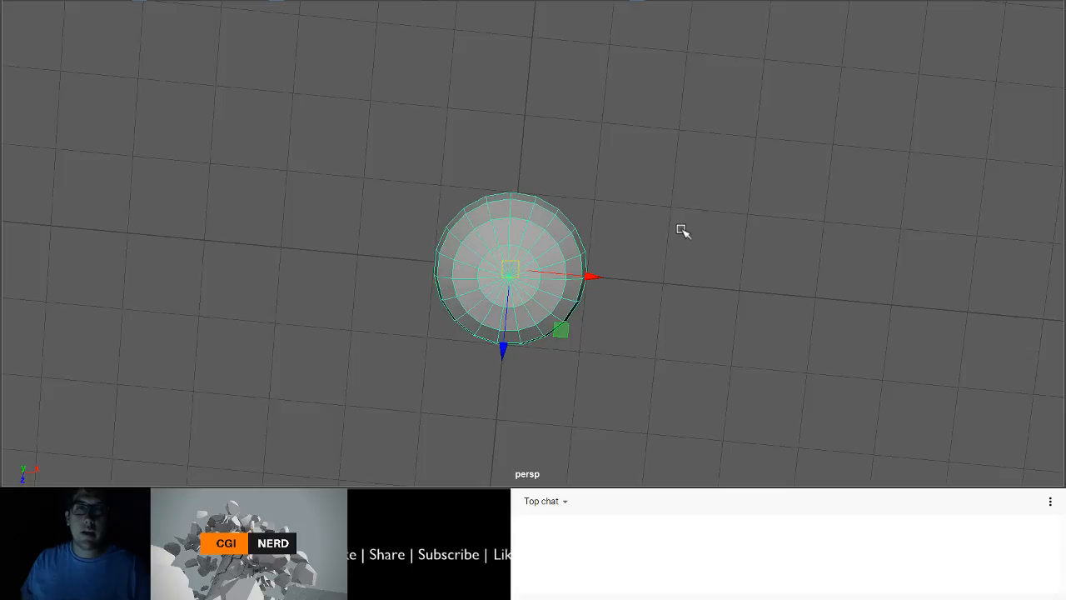
left_click_drag(680, 228, 675, 205, "alt")
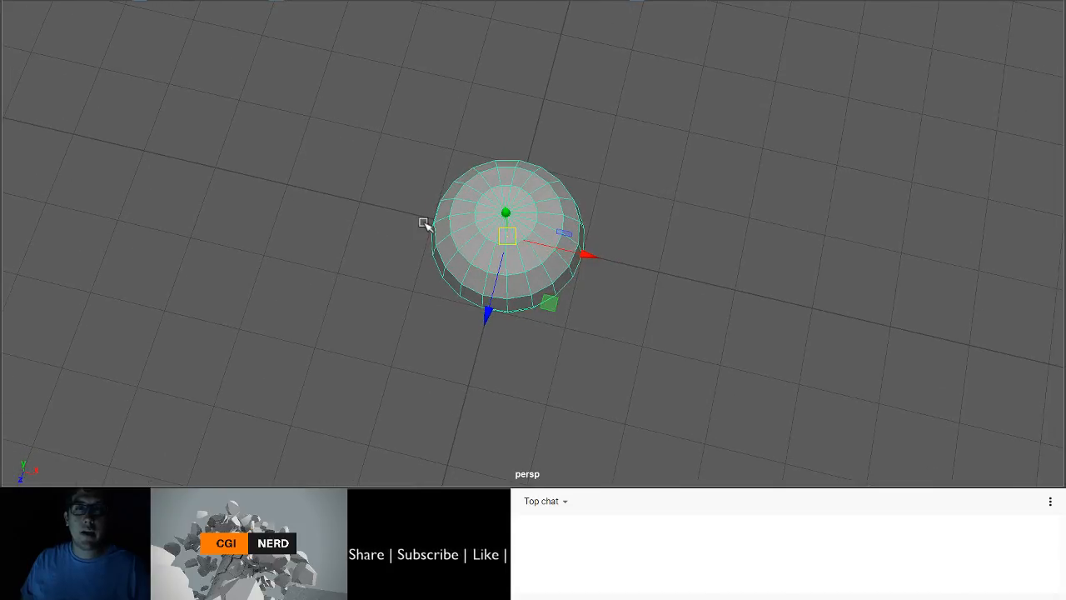
left_click_drag(441, 226, 515, 238, "alt")
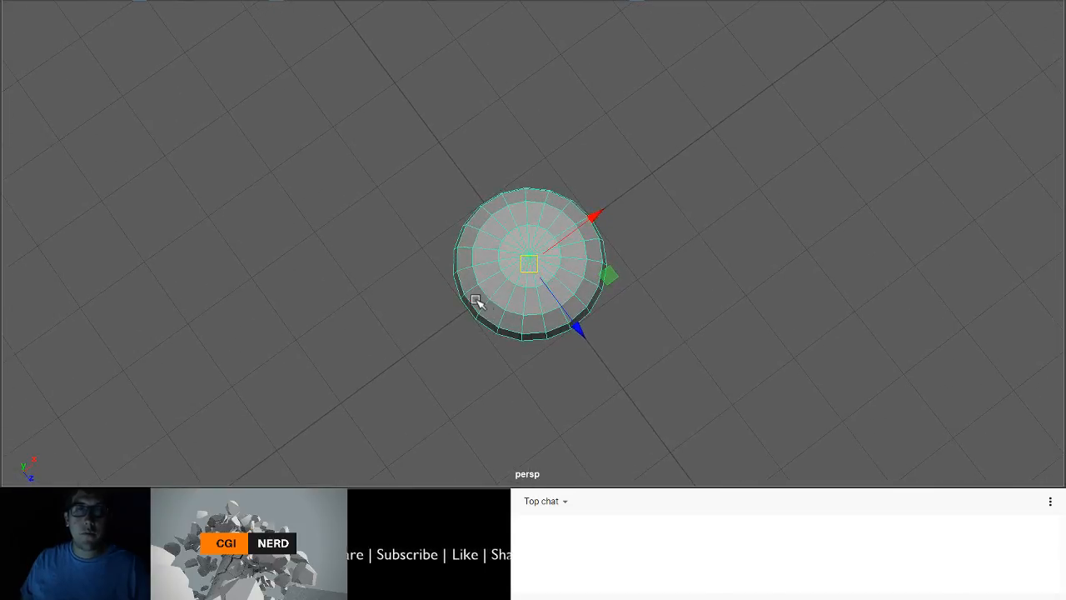
left_click_drag(476, 299, 849, 117, "alt")
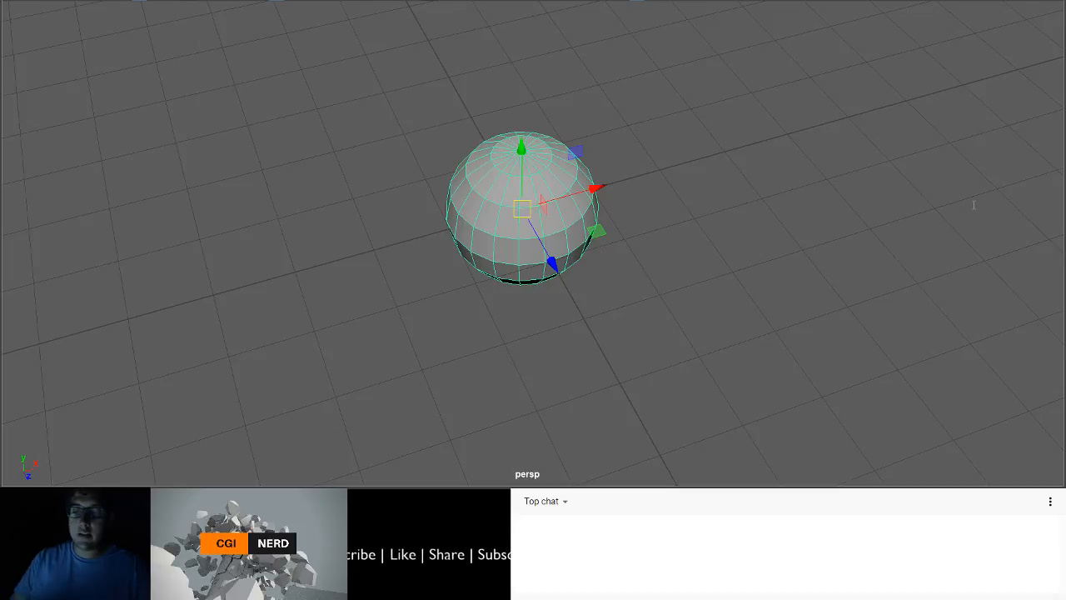
key("1")
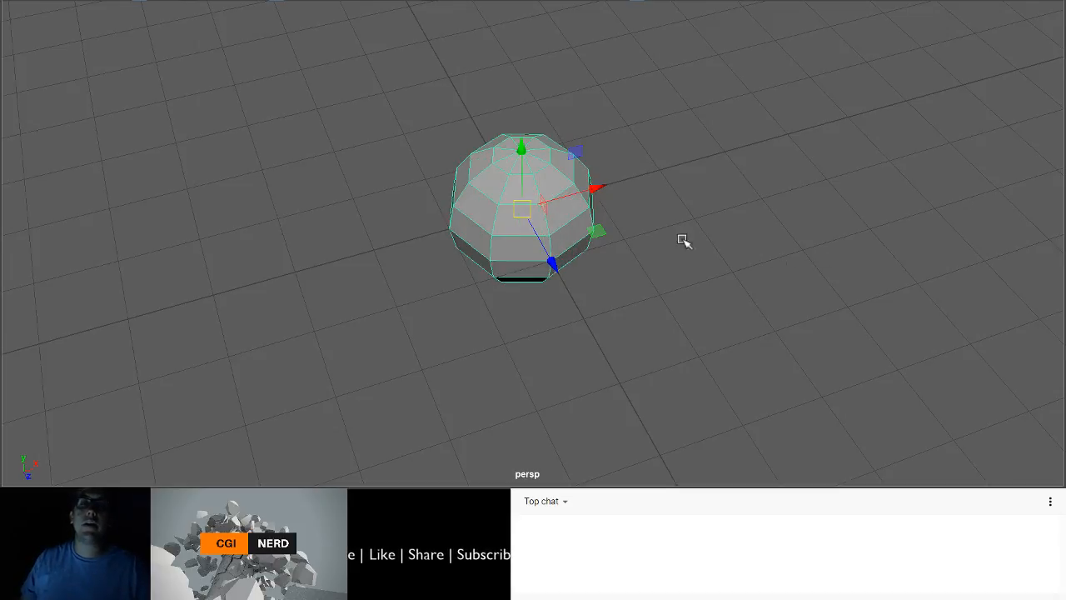
Step: Move the sphere straight up so that it sits above the ground grid
left_click_drag(683, 238, 534, 138, "alt")
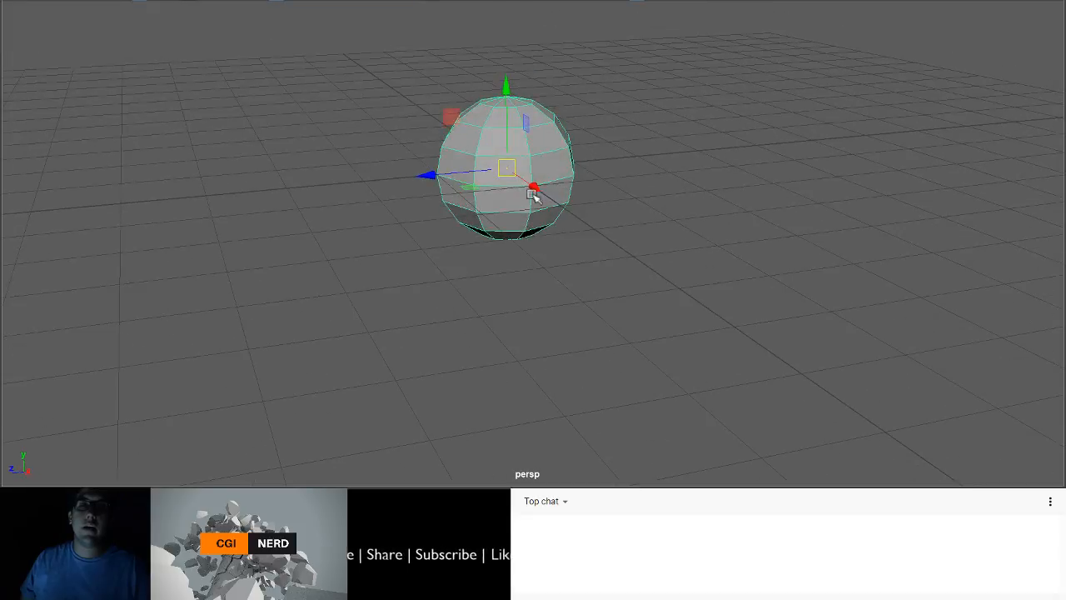
mouse_move(536, 197)
left_mouse_down("alt")
mouse_move(659, 212)
mouse_move(545, 200)
left_mouse_up("alt")
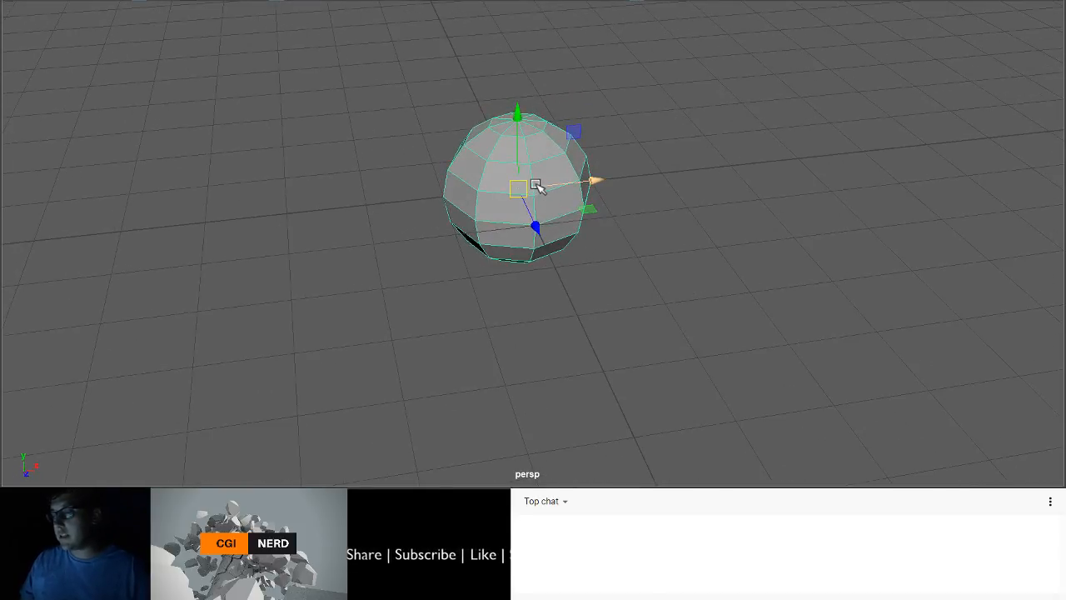
left_click_drag(516, 111, 517, 4)
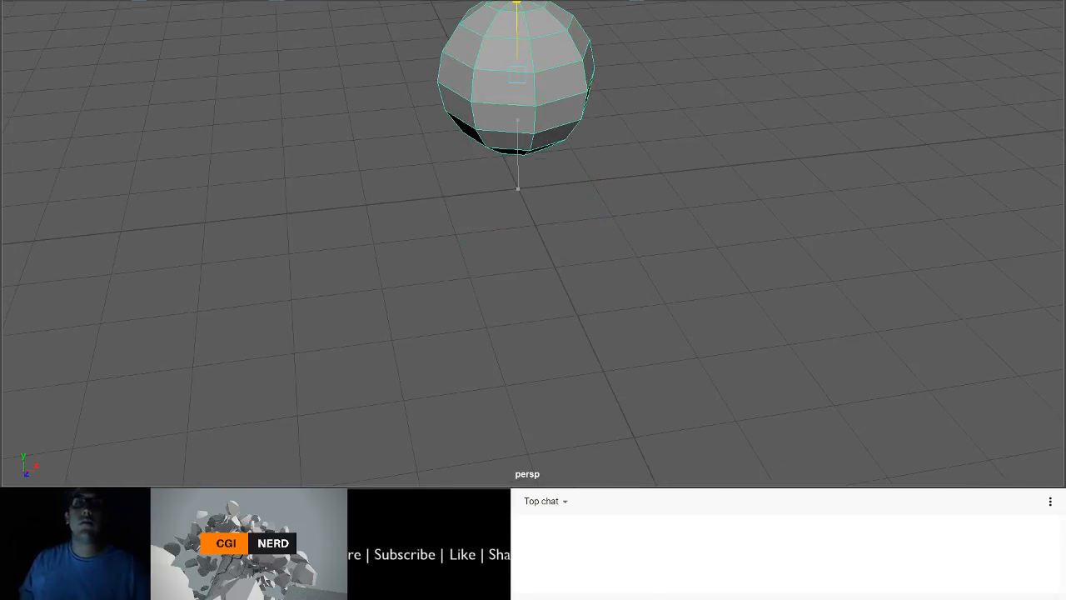
left_click_drag(542, 102, 499, 155, "alt")
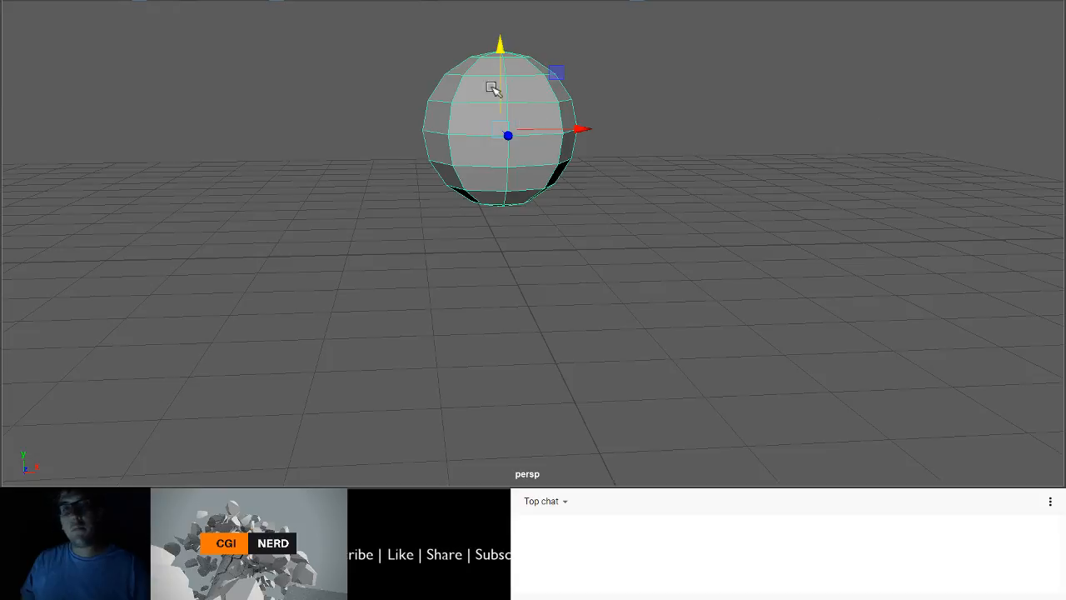
left_click_drag(492, 89, 498, 183, "alt")
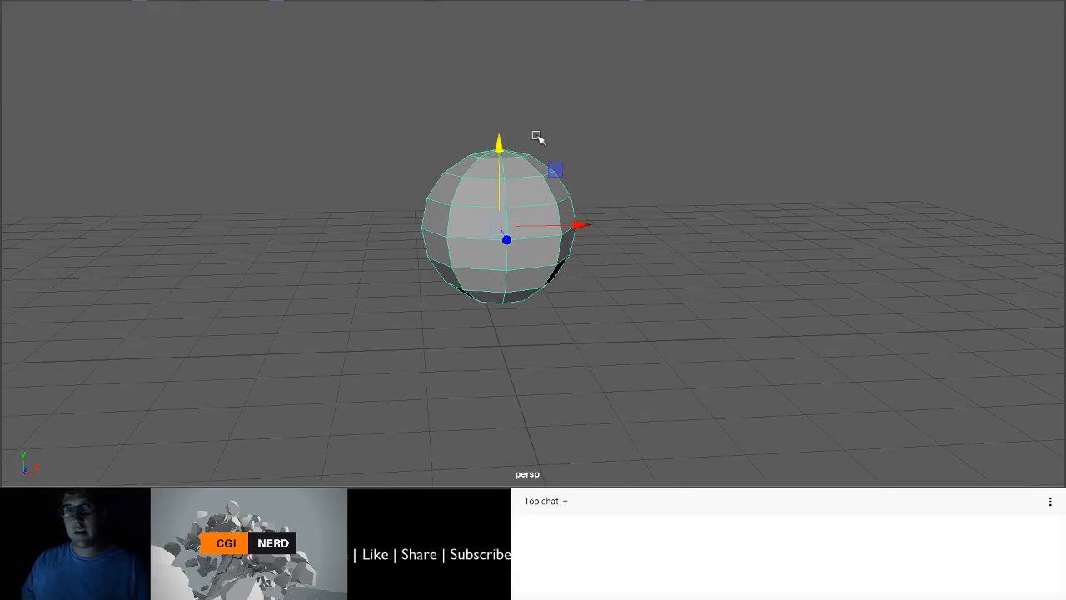
left_click_drag(537, 138, 545, 164, "alt")
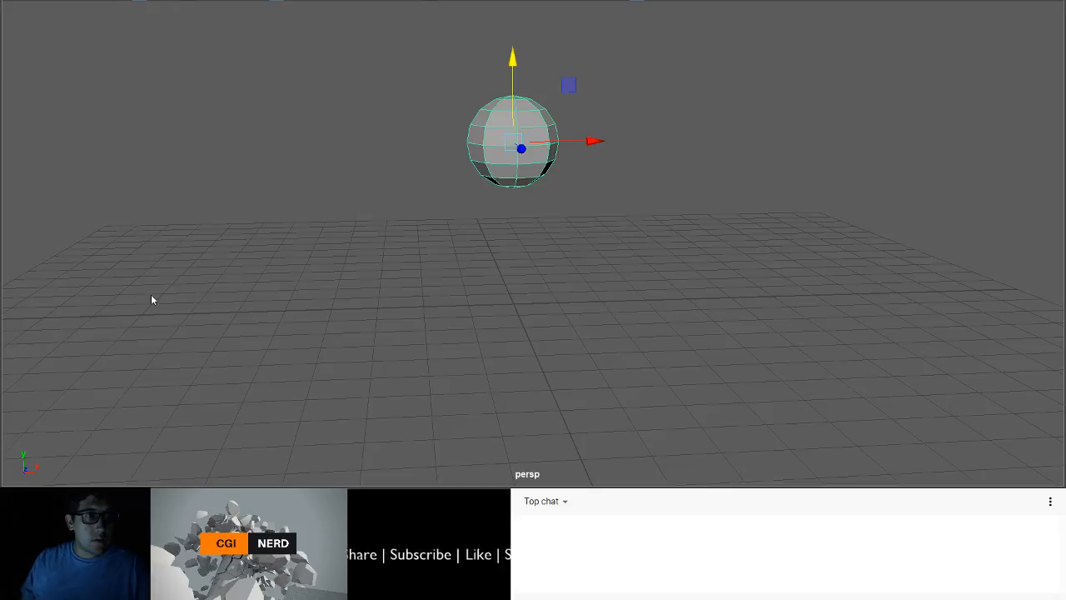
Step: Add the PennyMonster drawing as an image plane in the perspective view and dim it
left_click(117, 11)
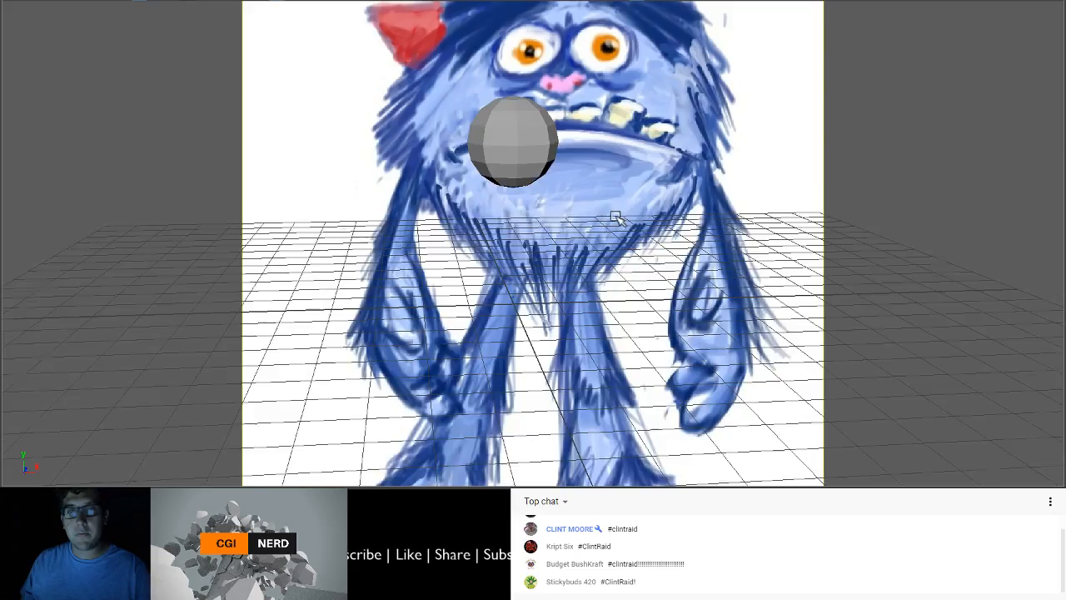
mouse_move(614, 217)
left_mouse_down("alt")
mouse_move(669, 232)
mouse_move(590, 224)
mouse_move(606, 222)
left_mouse_up("alt")
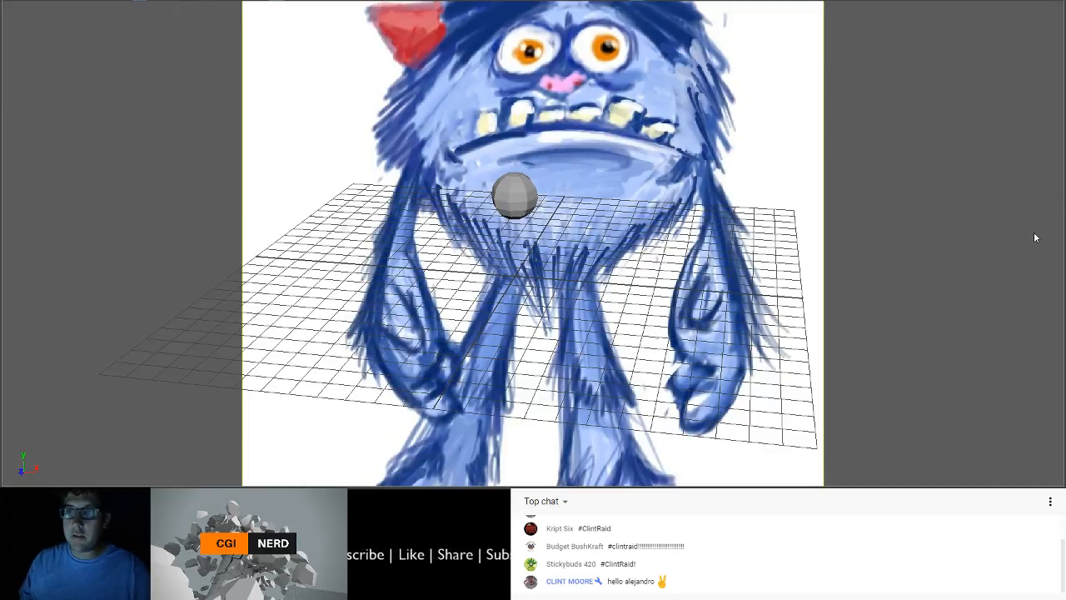
middle_click_drag(1035, 234, 1001, 235)
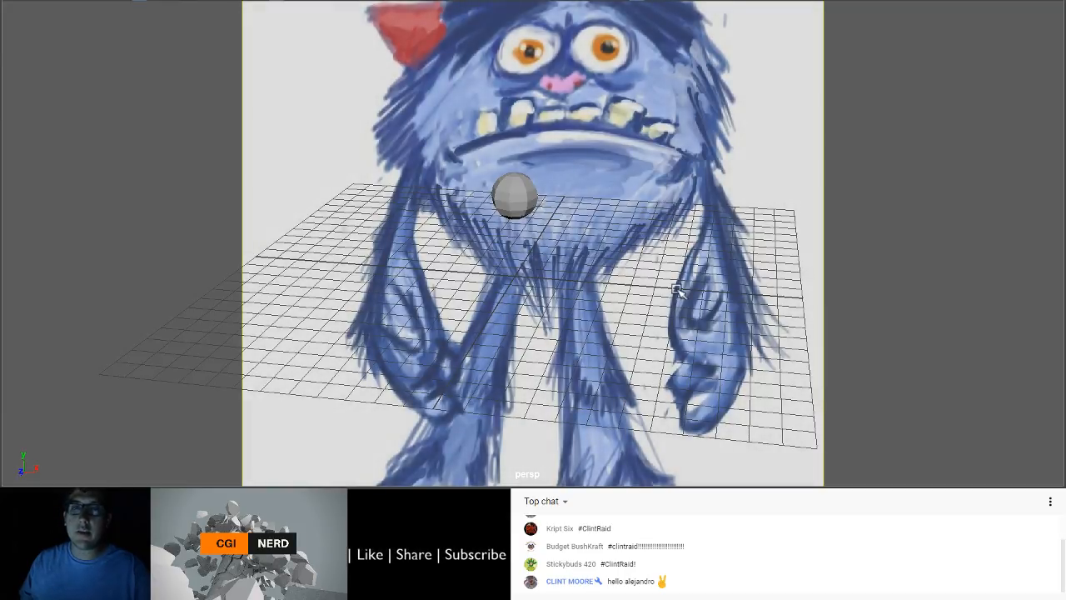
Step: Fit the whole monster drawing in the perspective view and line up the ground grid with its feet
left_click_drag(622, 289, 634, 272, "alt")
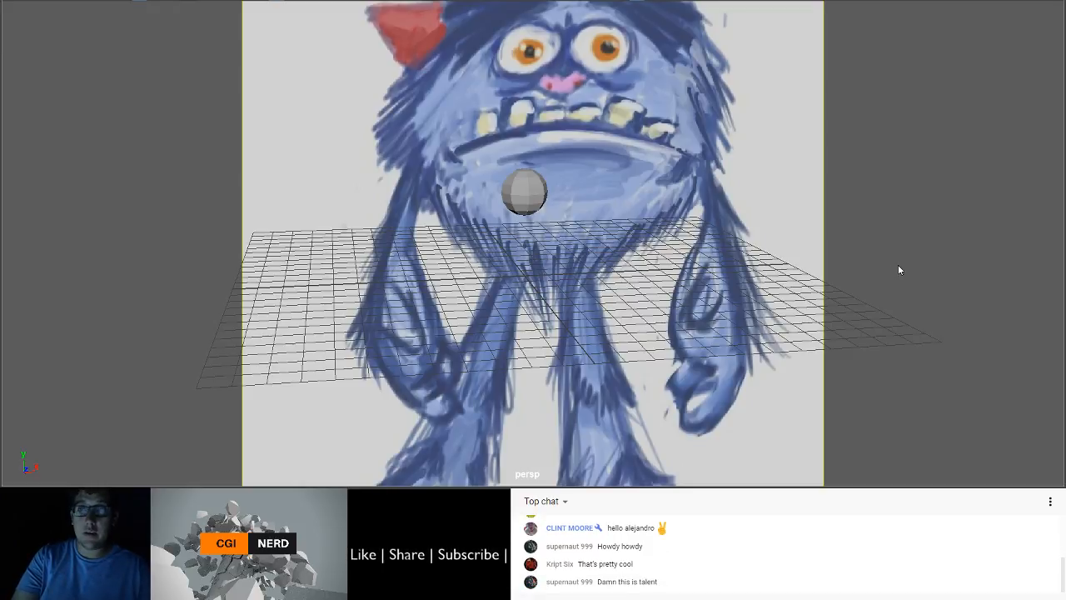
key("ctrl+z")
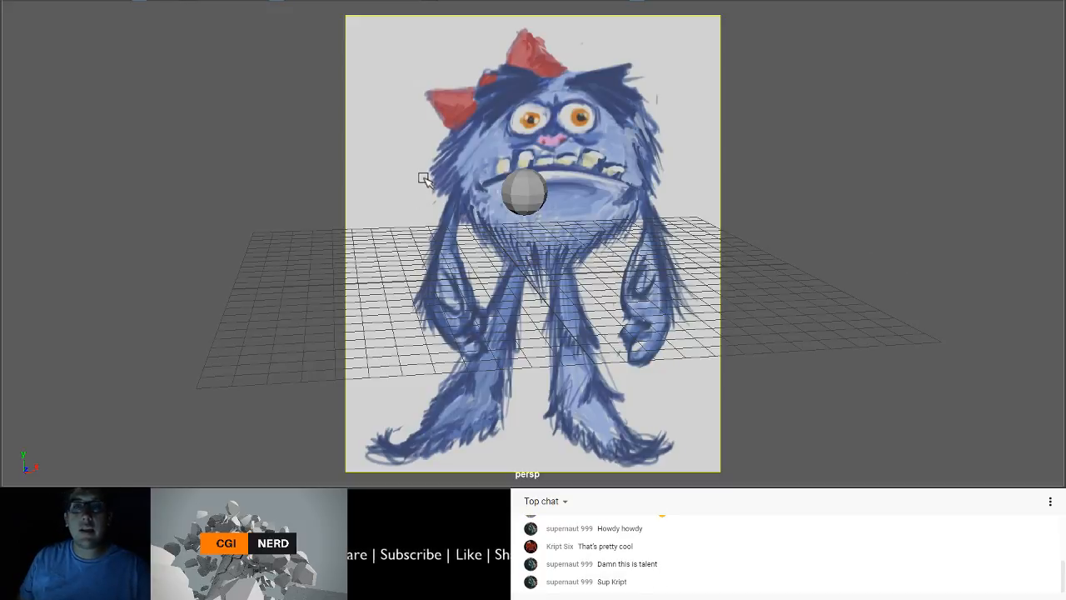
scroll(425, 188, "down", 5)
mouse_move(422, 192)
left_mouse_down("alt")
mouse_move(412, 176)
mouse_move(414, 187)
left_mouse_up("alt")
middle_click_drag(455, 192, 436, 353, "alt")
left_click_drag(436, 352, 450, 338, "alt")
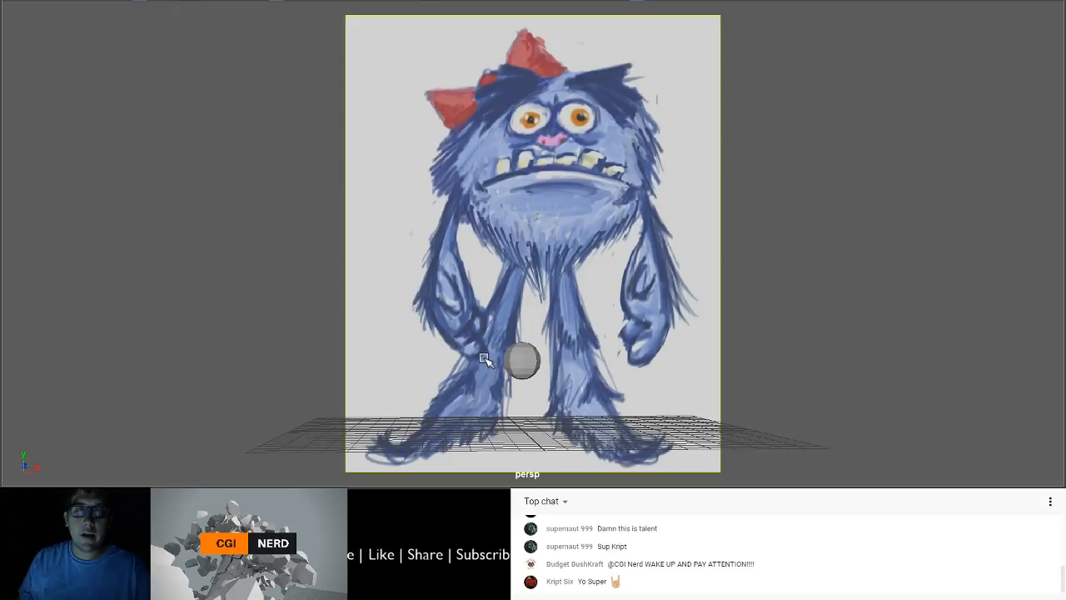
Step: Raise the sphere to the monster's face and scale it up uniformly to about the size of the head
left_click(518, 360)
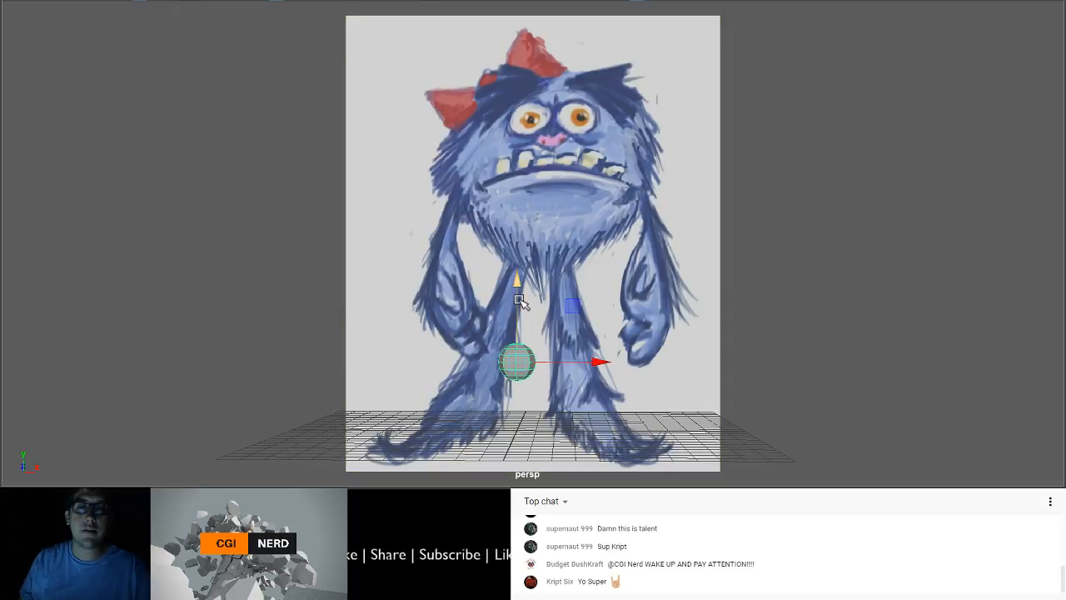
left_click_drag(518, 299, 520, 90)
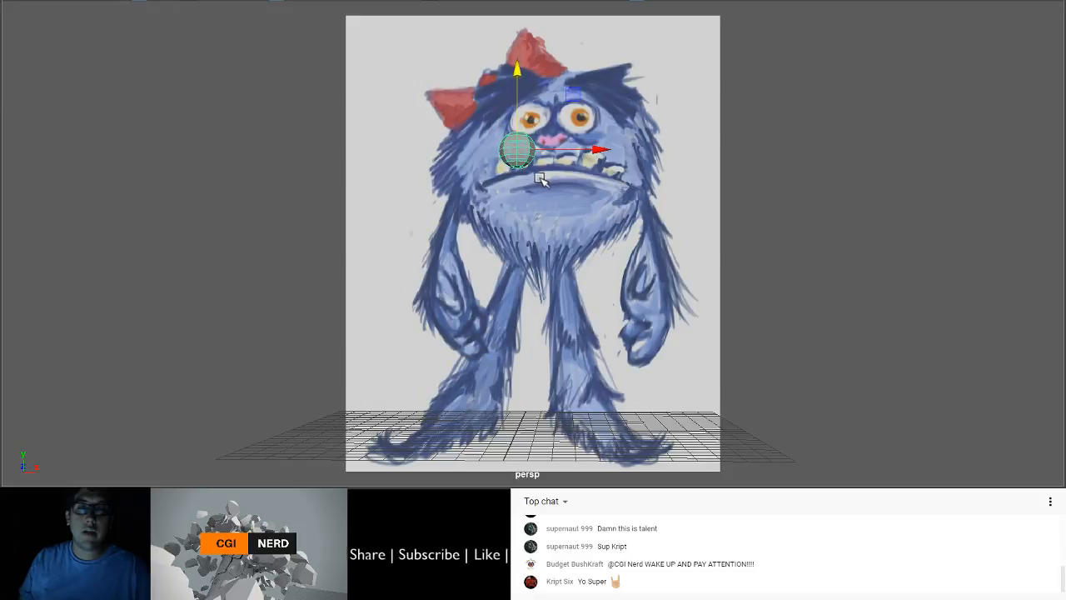
left_click_drag(536, 179, 540, 188, "alt")
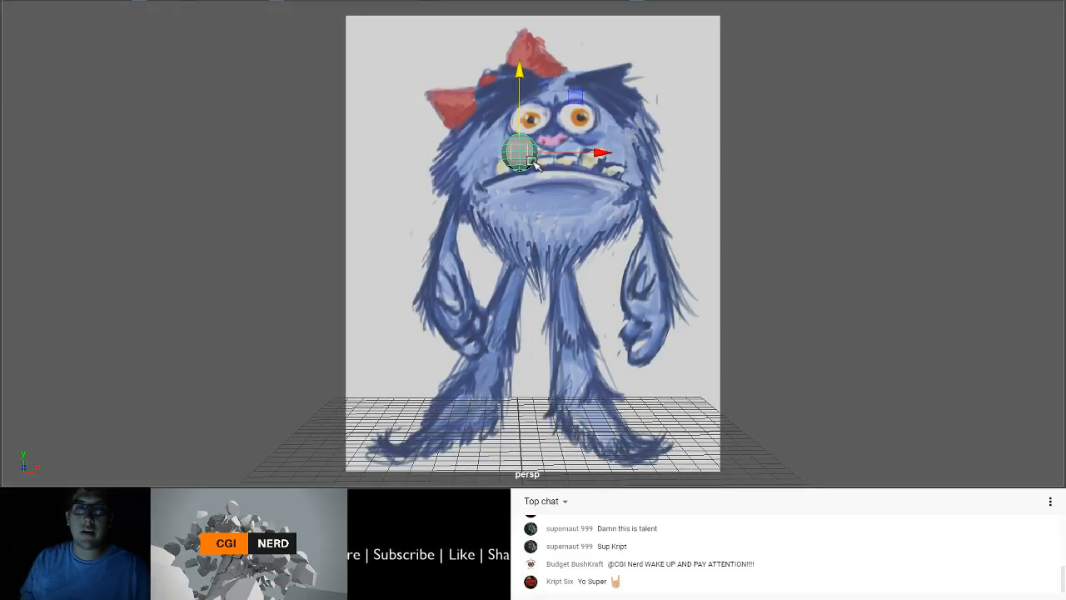
mouse_move(535, 167)
left_mouse_down("alt")
mouse_move(620, 183)
mouse_move(607, 202)
mouse_move(563, 160)
mouse_move(528, 180)
left_mouse_up("alt")
key("r")
middle_click_drag(533, 202, 350, 229, "alt")
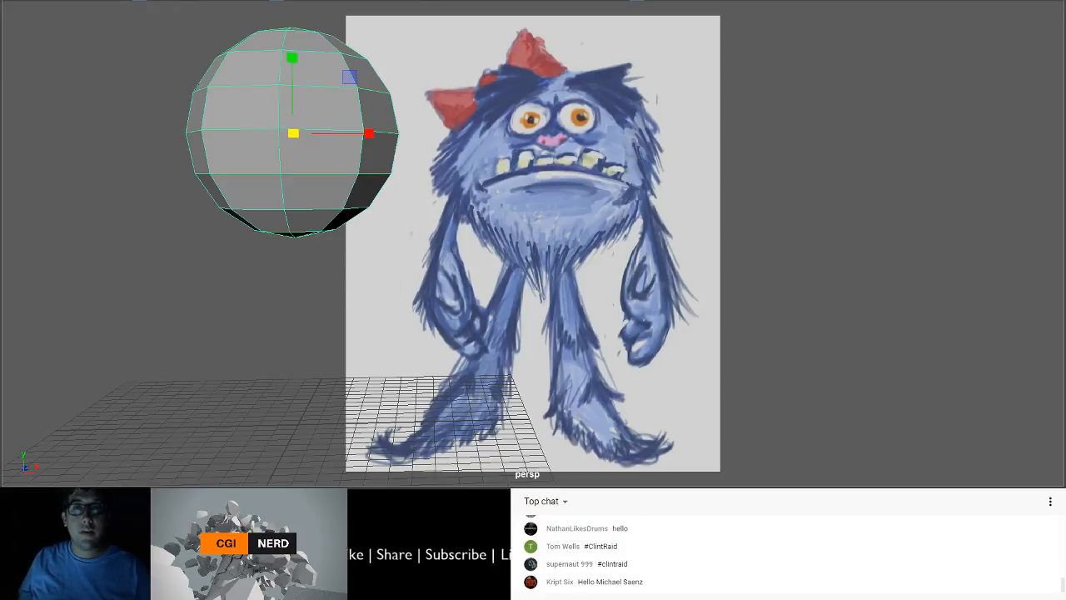
Step: Create a polygon cylinder on the grid below the sphere and reduce its axis subdivisions
left_click(488, 227)
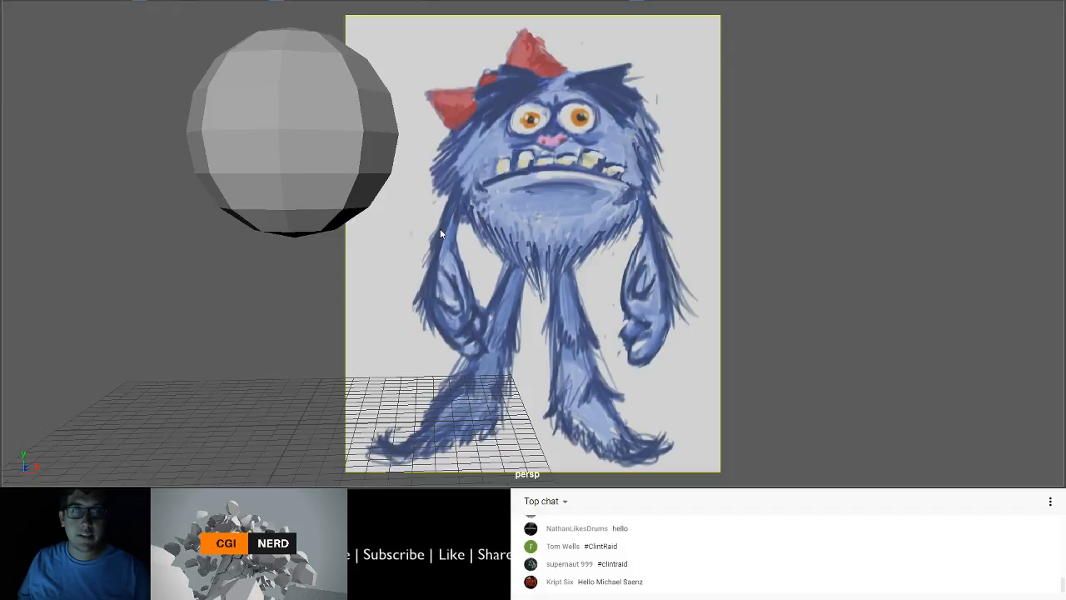
right_click_drag(537, 216, 617, 236, "shift")
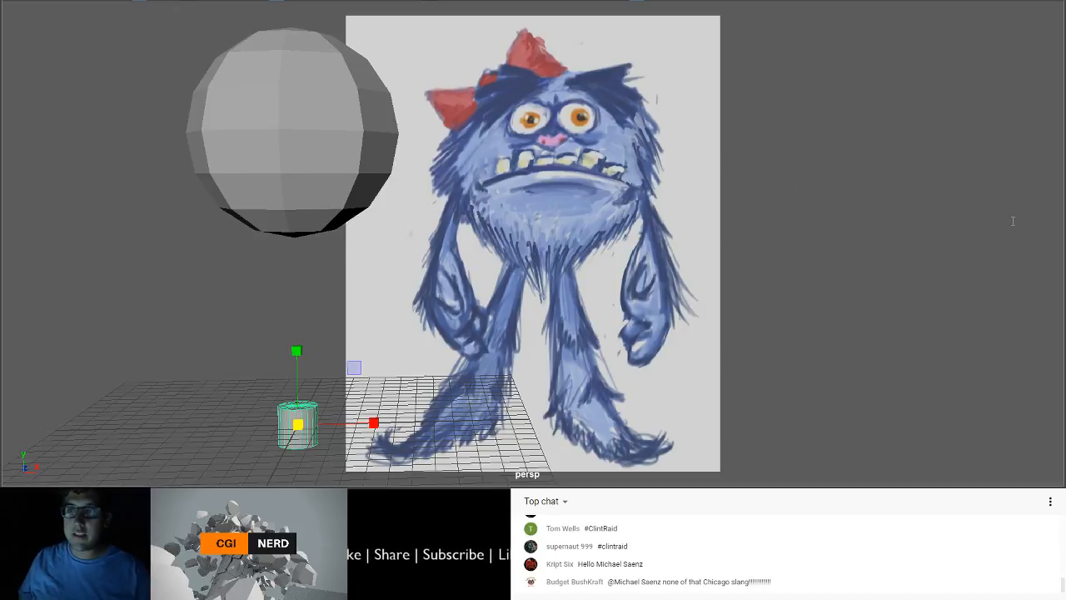
key("Return")
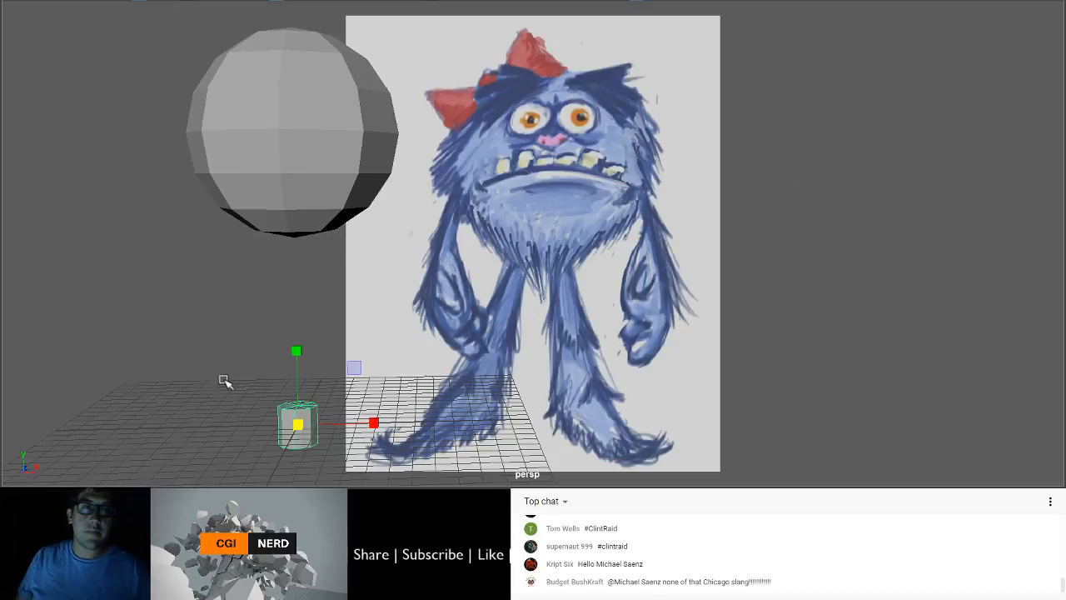
middle_click_drag(297, 374, 296, 345, "alt")
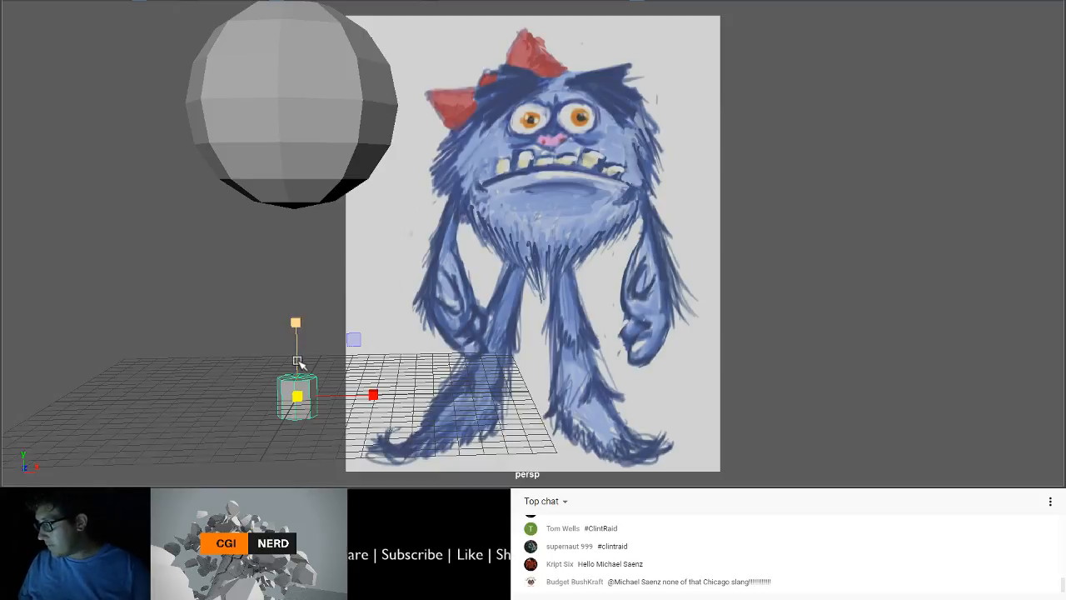
Step: Raise the cylinder to just under the sphere, then scale it down uniformly and stretch it slightly in height
key("w")
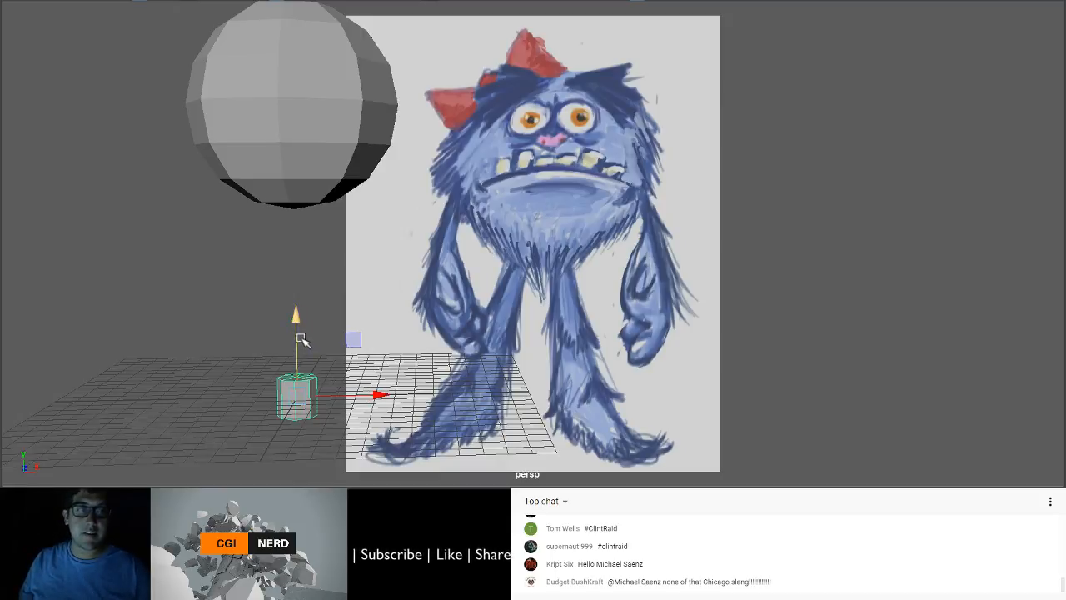
left_click_drag(285, 337, 306, 191)
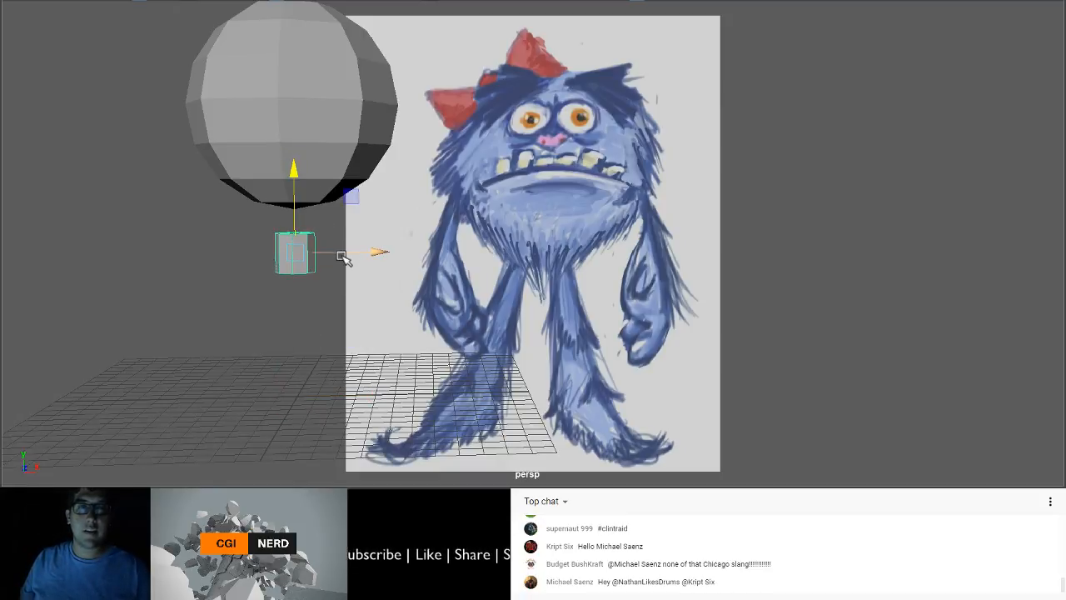
middle_click_drag(357, 250, 505, 281, "alt")
left_click_drag(506, 281, 626, 329, "alt")
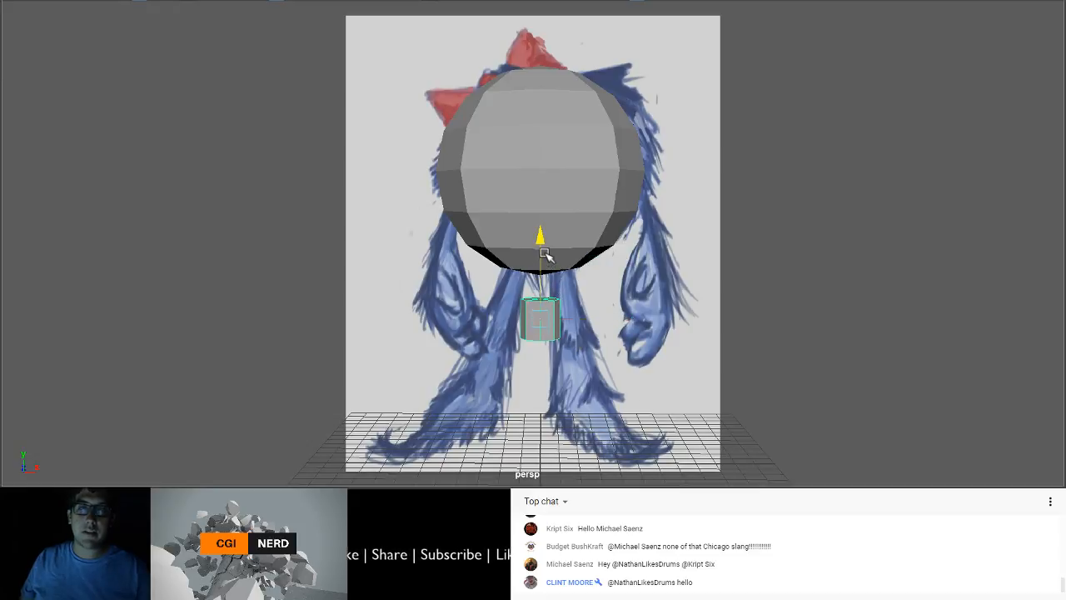
left_click_drag(545, 252, 550, 230)
key("r")
left_click_drag(550, 293, 538, 294)
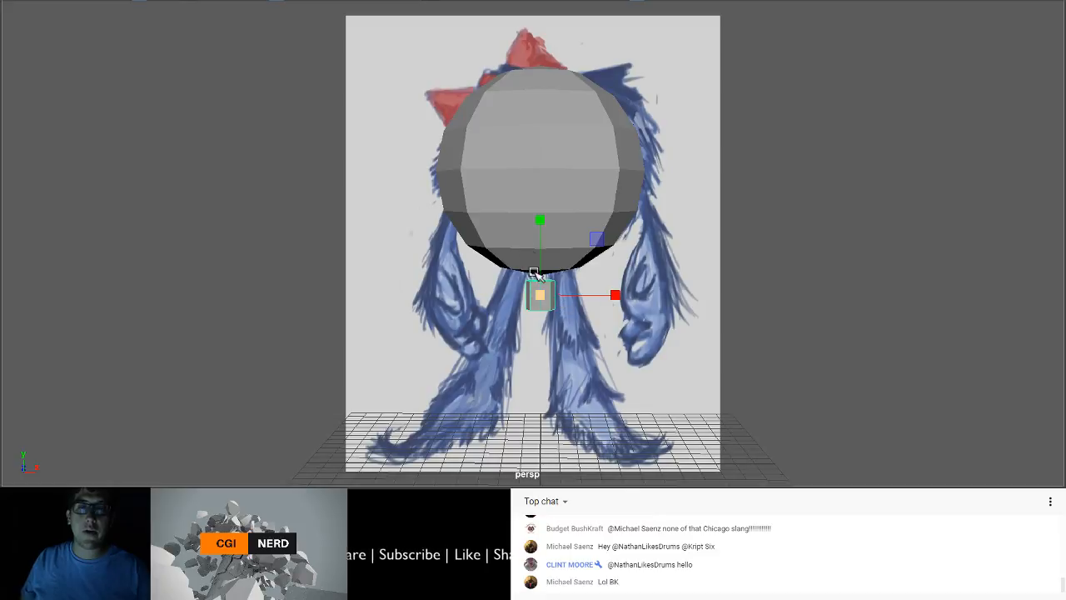
mouse_move(541, 221)
left_mouse_down()
mouse_move(524, 186)
mouse_move(533, 212)
left_mouse_up()
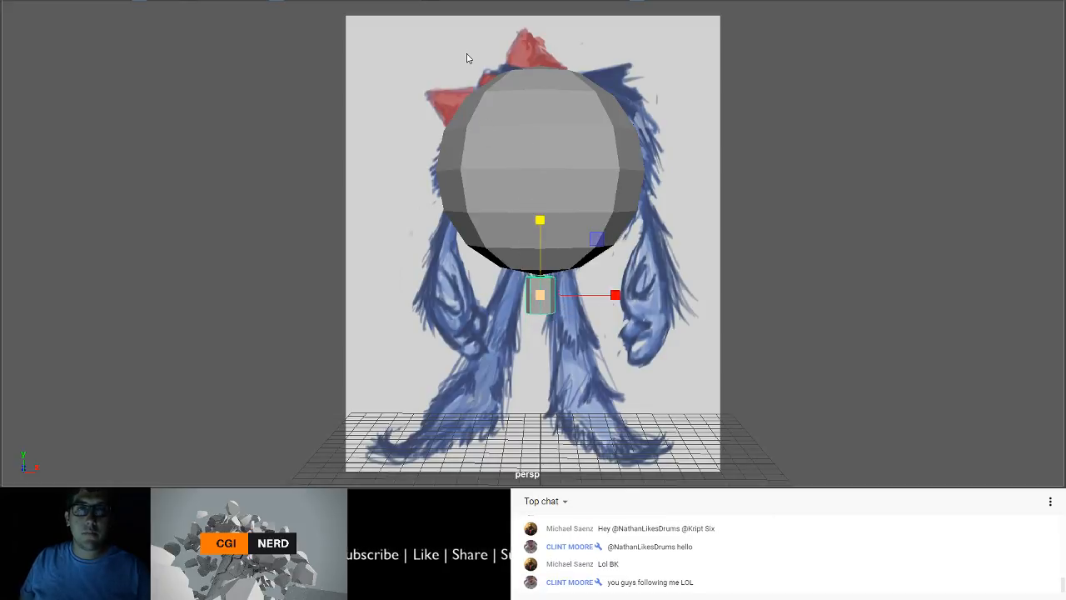
Step: Pull the cylinder's bottom vertices down to the ground and scale them outward to make a tapered leg
key("F9")
left_click_drag(491, 231, 621, 282)
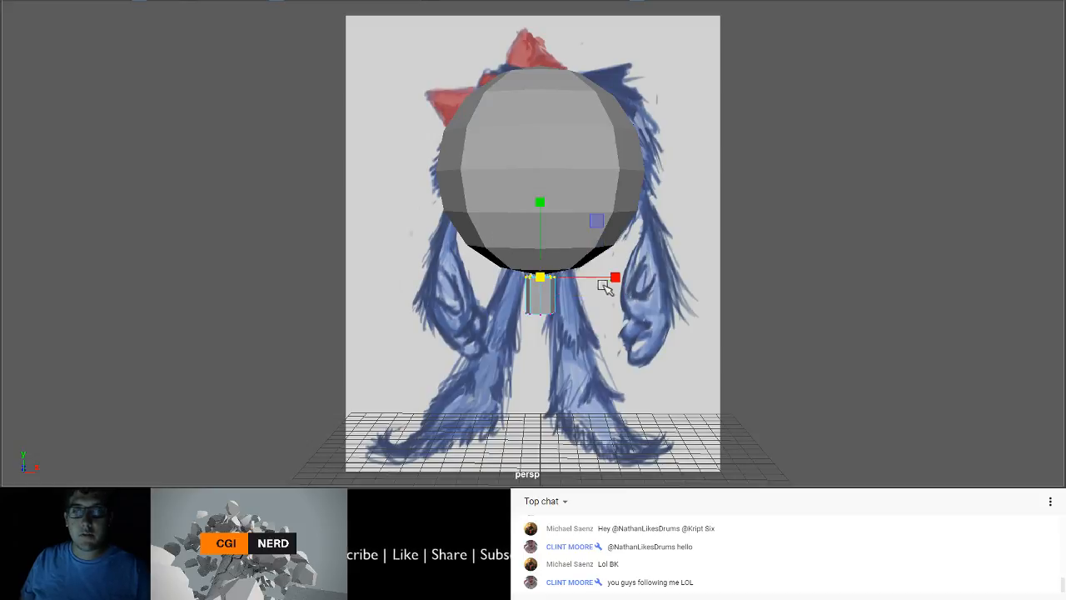
key("w")
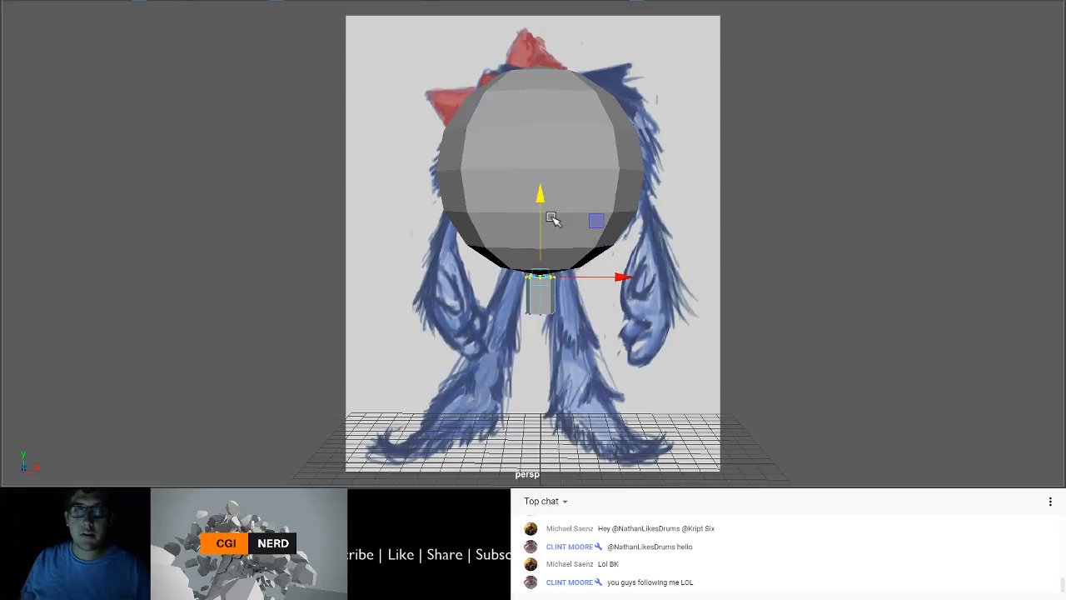
left_click_drag(490, 296, 647, 402)
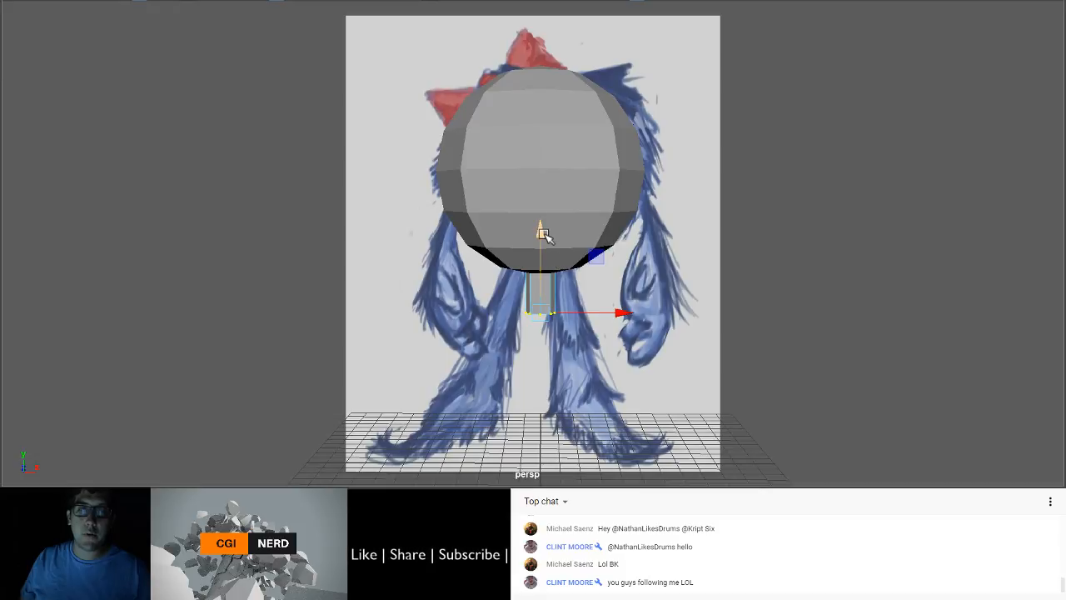
left_click_drag(540, 235, 555, 356)
key("r")
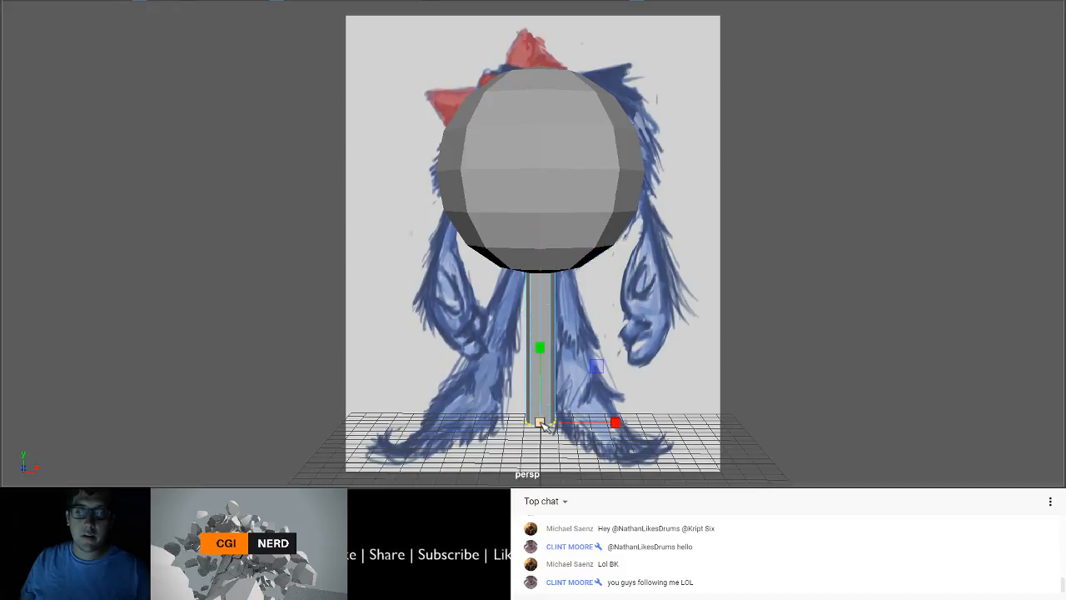
left_click_drag(547, 410, 595, 429, "alt")
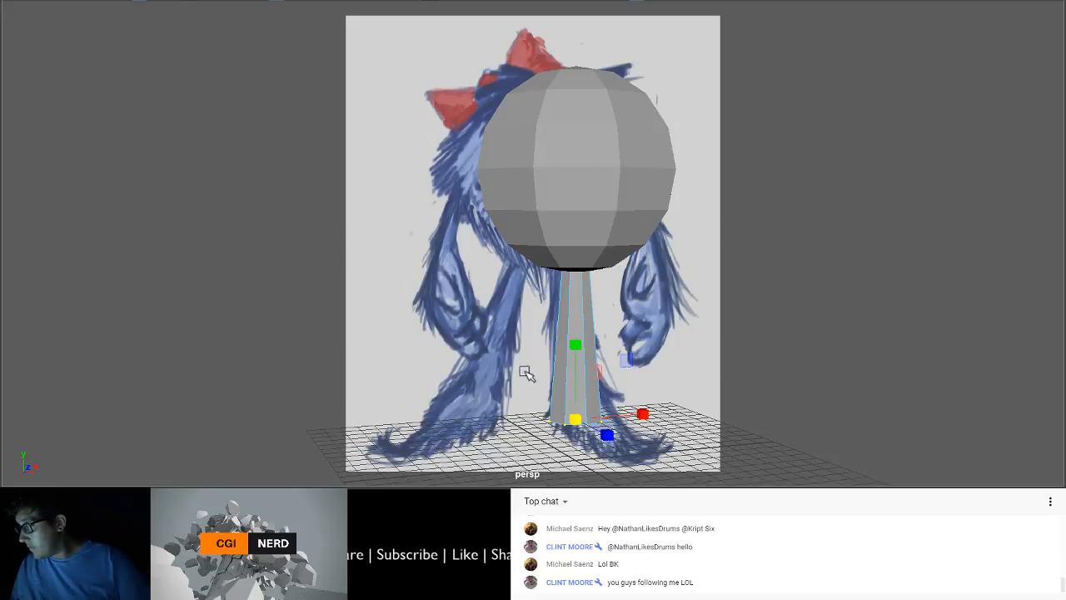
left_click_drag(540, 371, 442, 359, "alt")
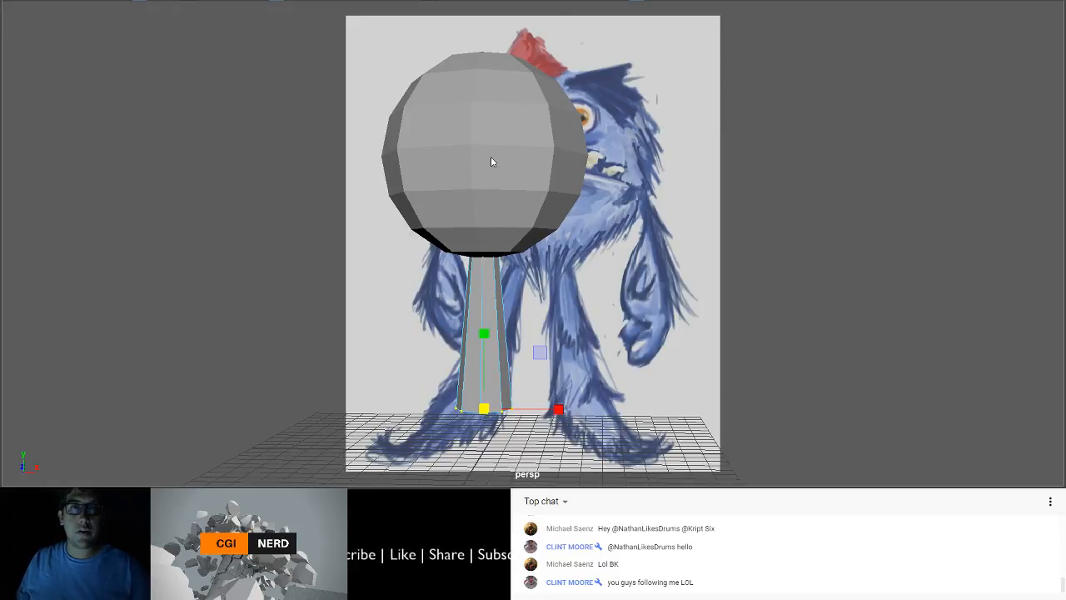
Step: Move the whole leg along X so it sits off-centre beneath the sphere
right_click_drag(569, 11, 567, 14)
key("w")
left_click_drag(534, 280, 581, 296)
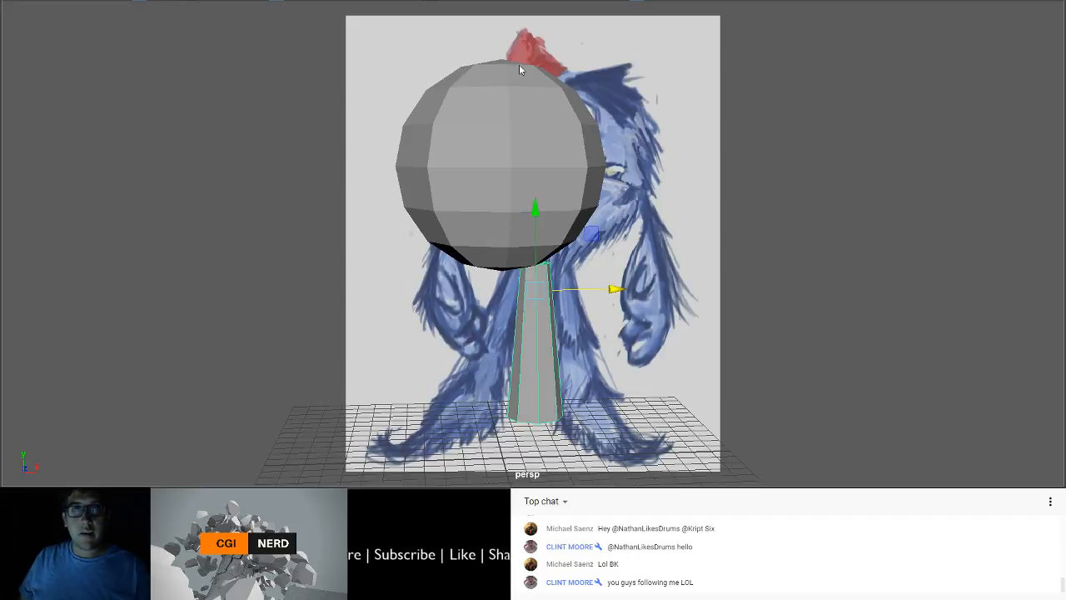
Step: Raise the leg's top vertices slightly so they meet the underside of the sphere
key("e")
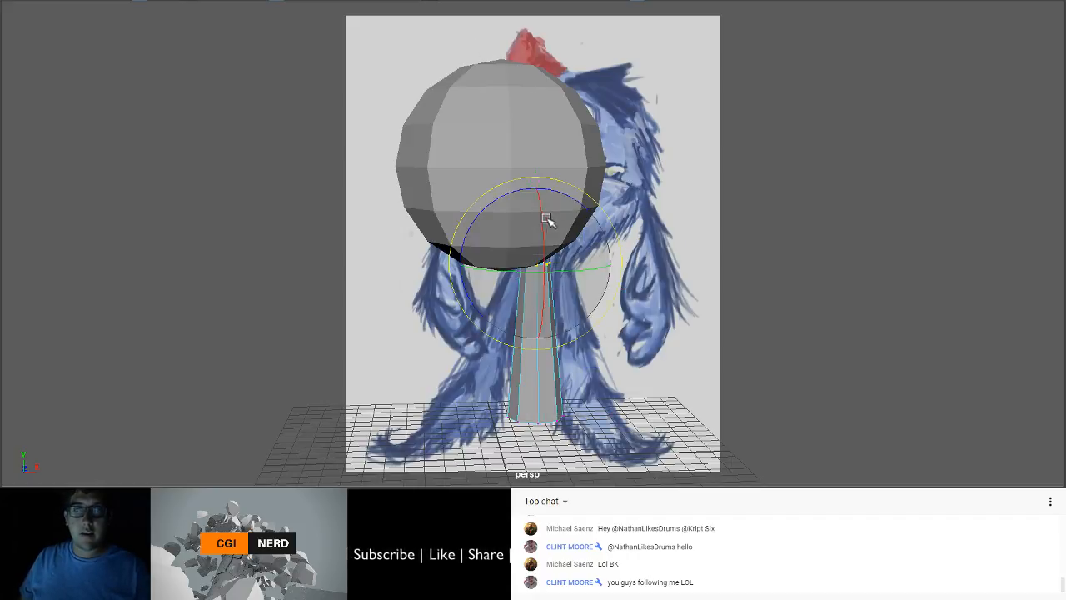
key("w")
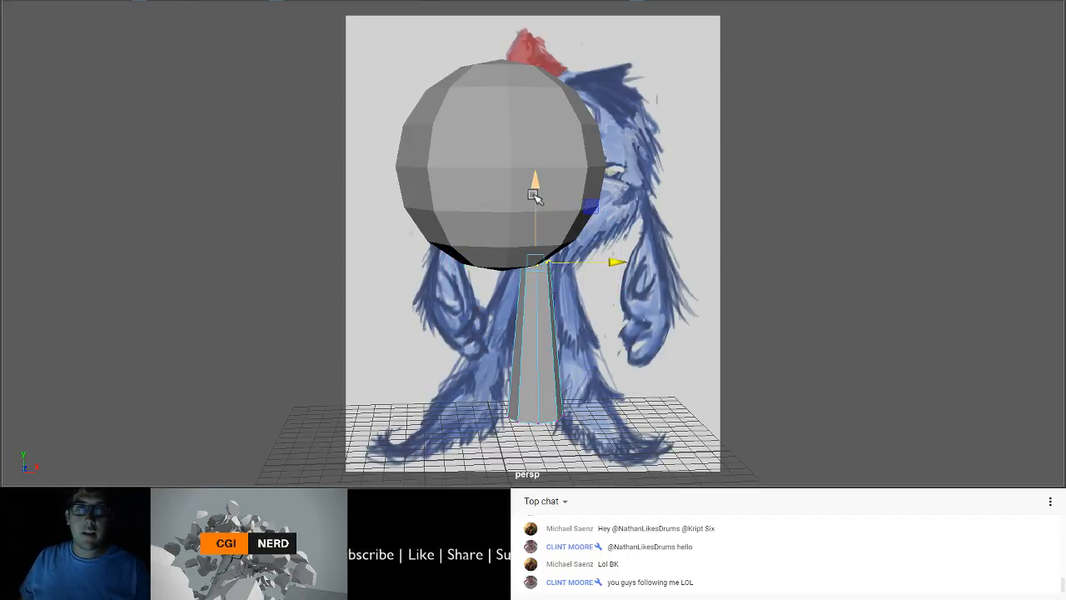
left_click_drag(535, 190, 536, 188)
left_click_drag(568, 241, 548, 240, "alt")
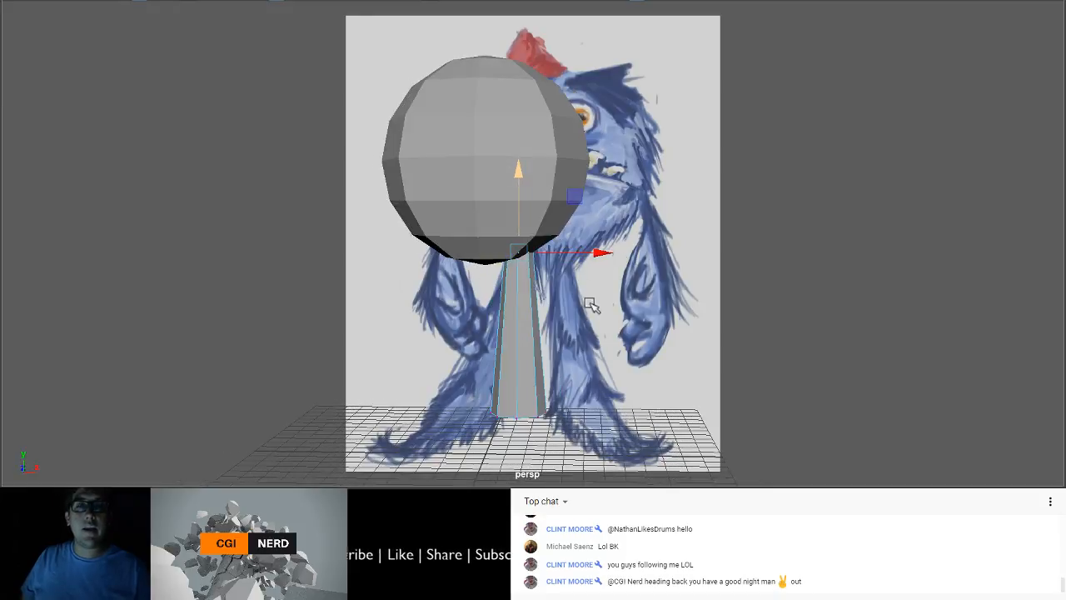
left_click_drag(607, 306, 583, 308, "alt")
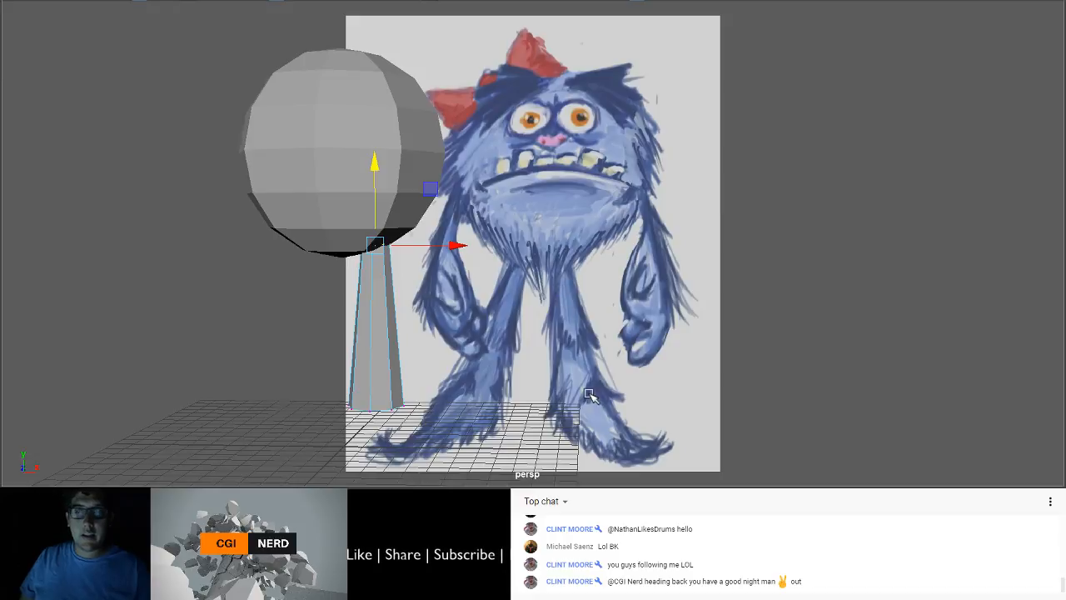
Step: Shift the leg's bottom vertices outward along X so the leg slants, and return to object selection
left_click_drag(302, 329, 449, 256)
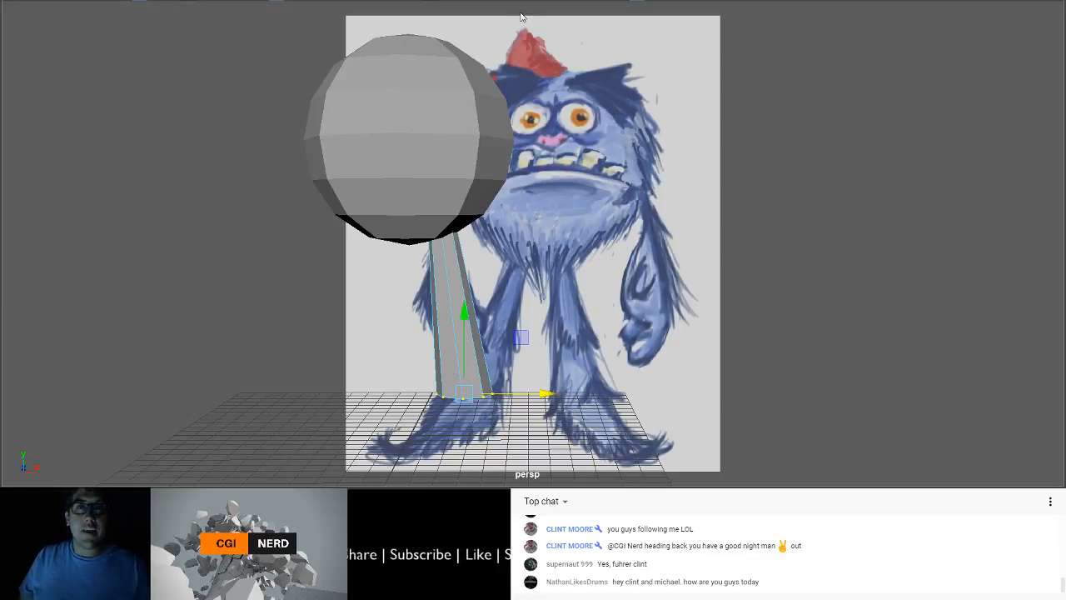
key("F8")
middle_click_drag(352, 303, 345, 350, "alt")
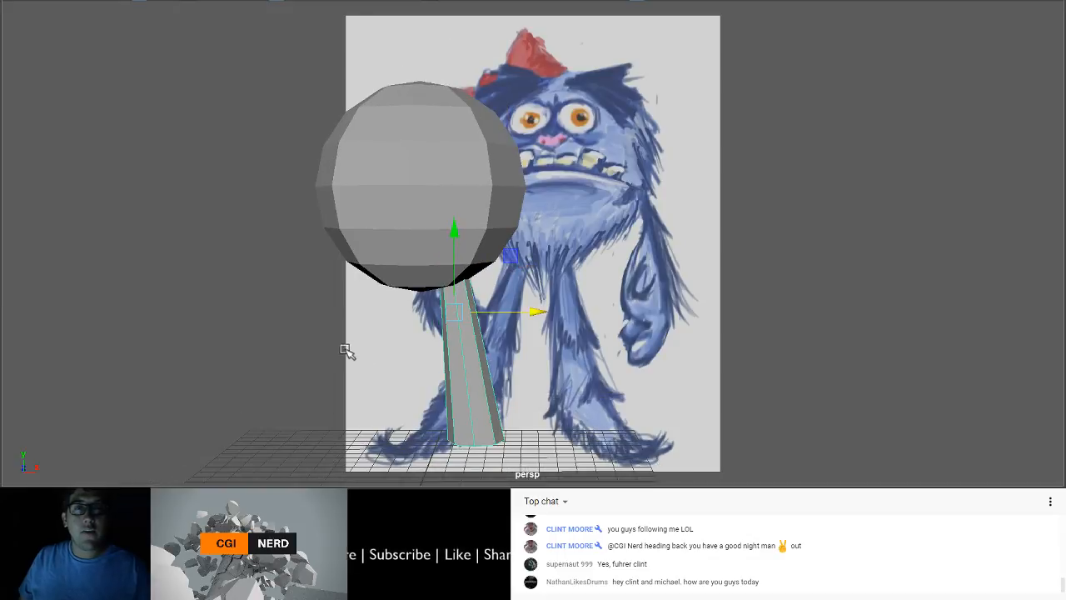
left_click_drag(347, 350, 447, 347, "alt")
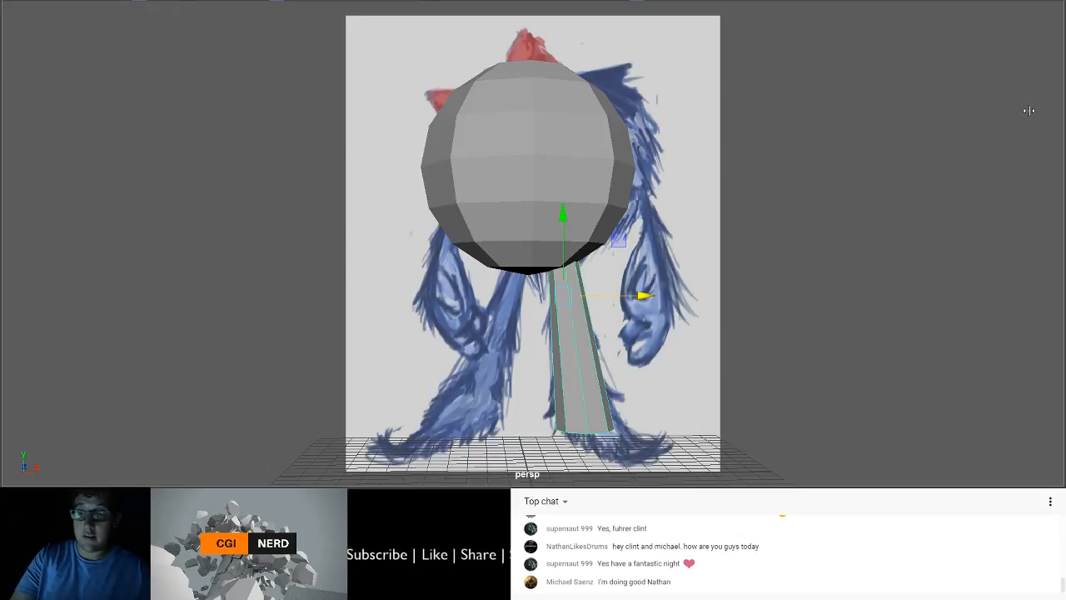
Step: Try a mirrored duplicate of the leg under the opposite side of the sphere and delete it
key("Return")
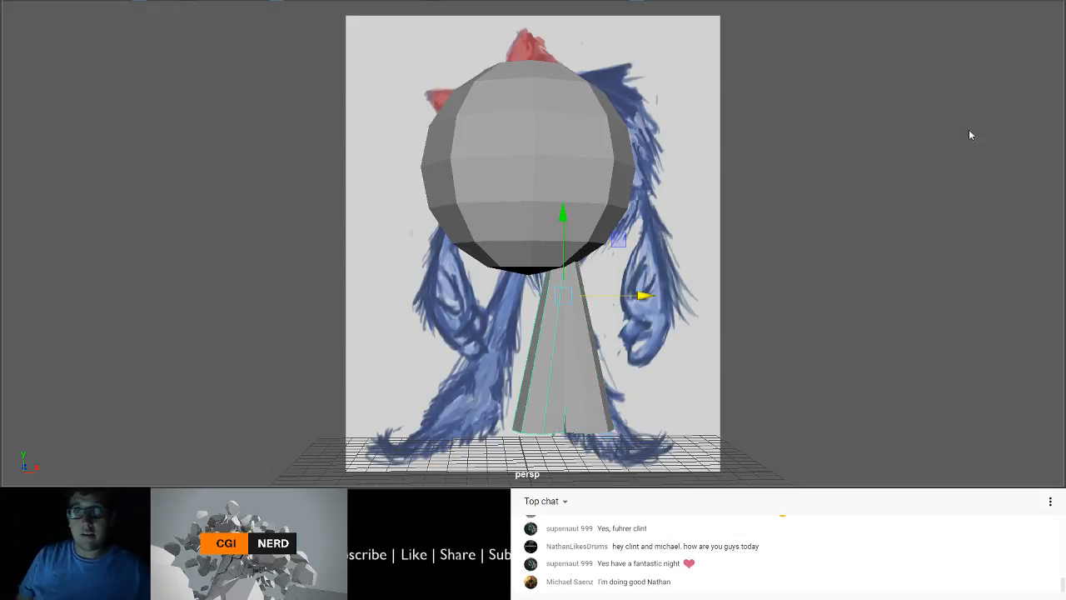
left_click_drag(641, 295, 571, 290)
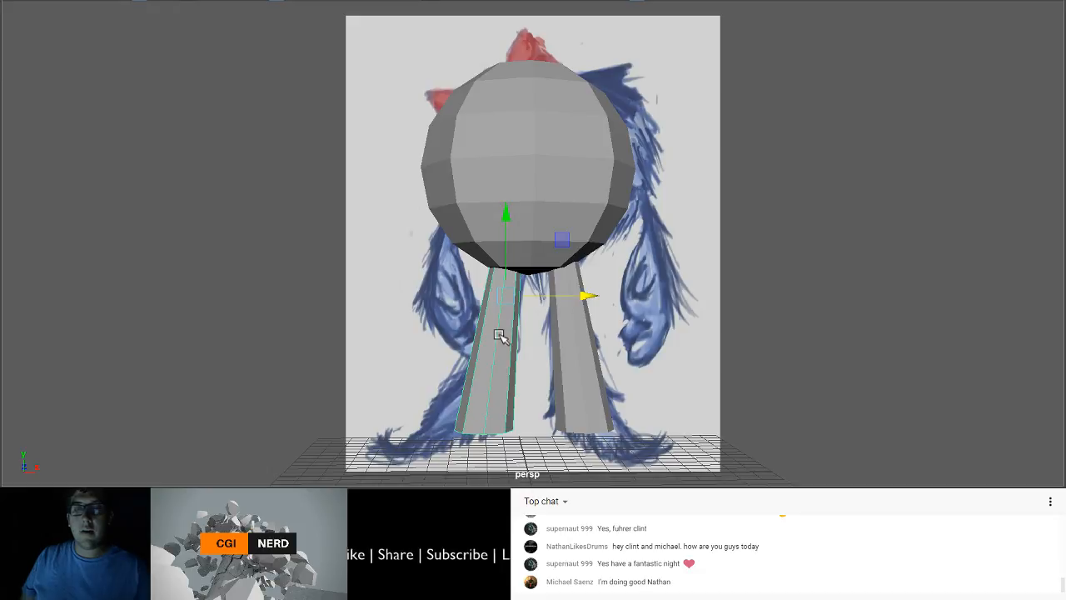
key("Delete")
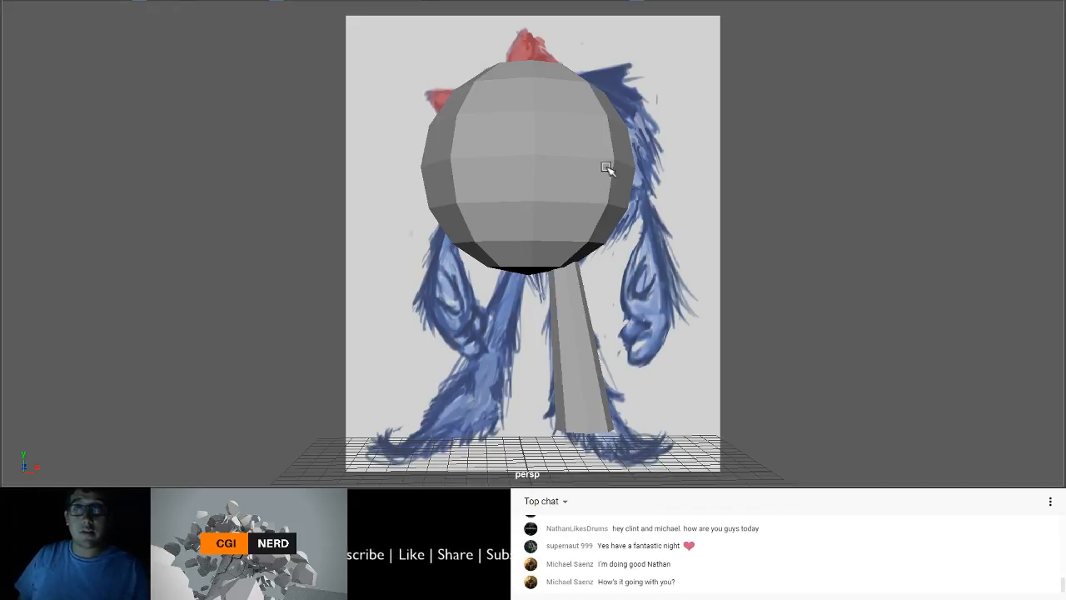
Step: Examine the sphere and single leg from several angles beside the monster drawing
middle_click_drag(607, 167, 551, 158, "alt")
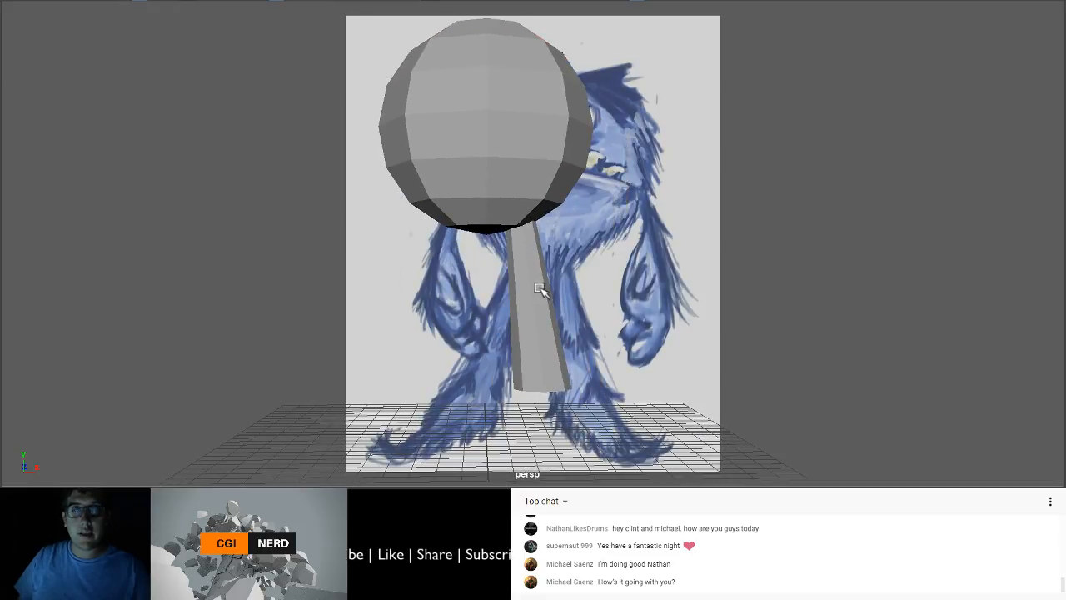
left_click_drag(540, 288, 572, 395, "alt")
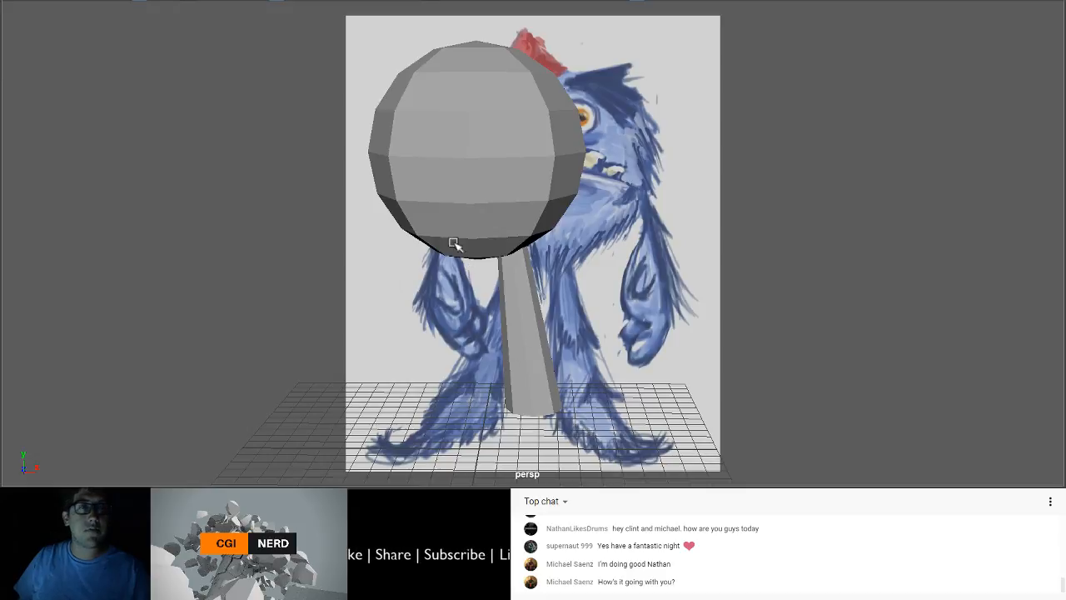
left_click_drag(477, 225, 293, 224, "alt")
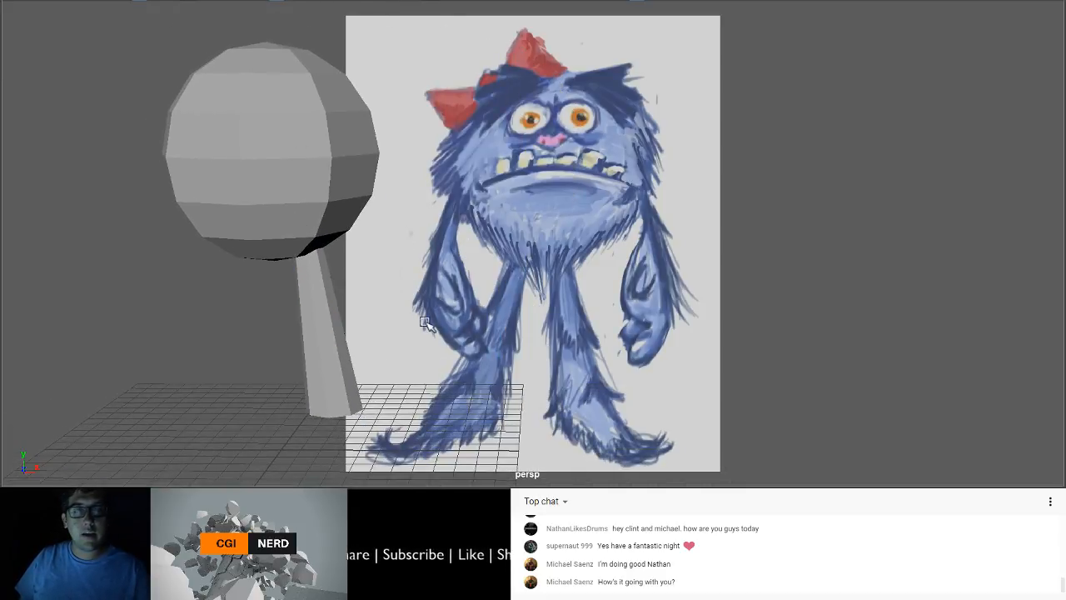
left_click_drag(430, 402, 393, 392, "alt")
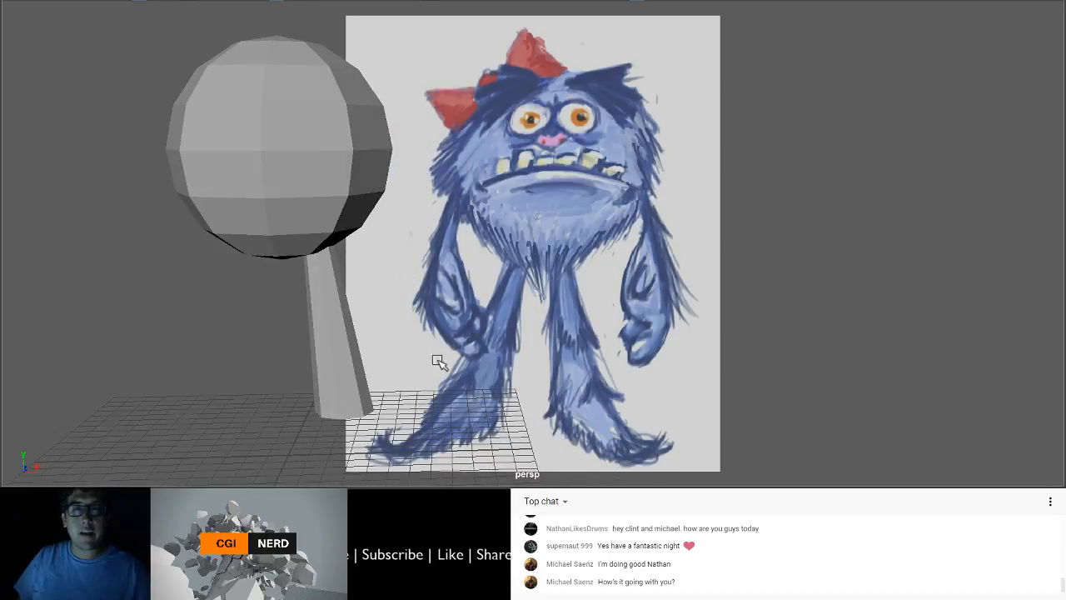
left_click_drag(377, 334, 492, 301, "alt")
left_click_drag(467, 352, 462, 371, "alt")
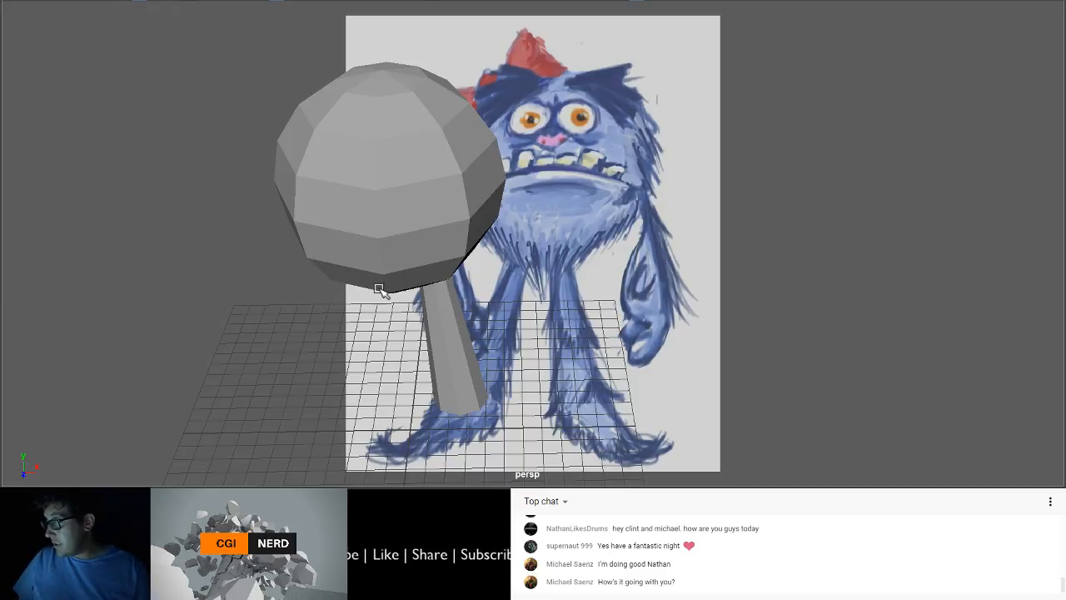
middle_click_drag(400, 307, 398, 302, "alt")
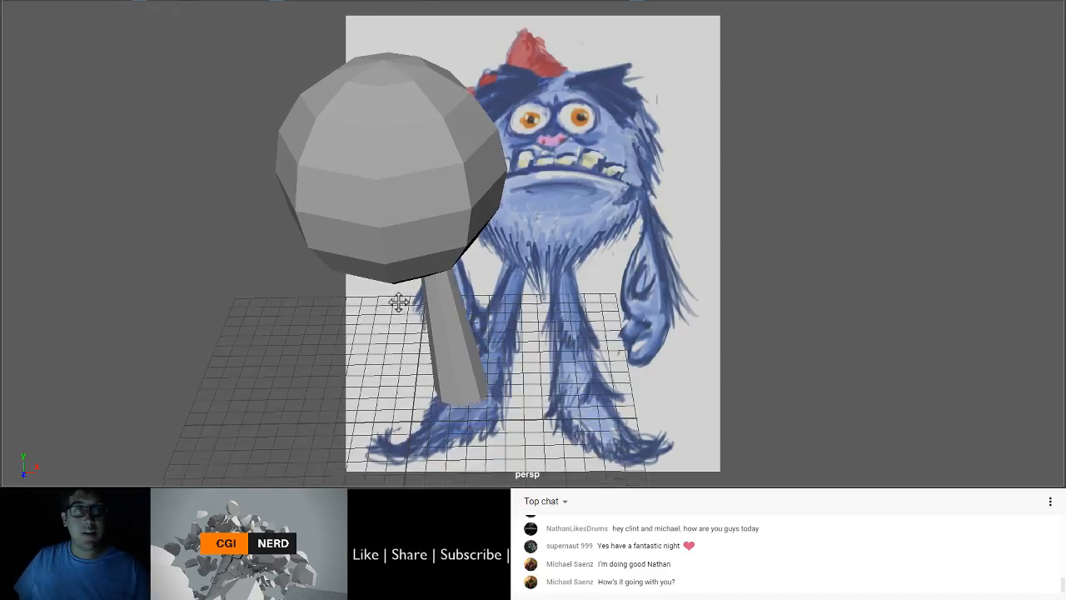
left_click_drag(398, 302, 389, 299, "alt")
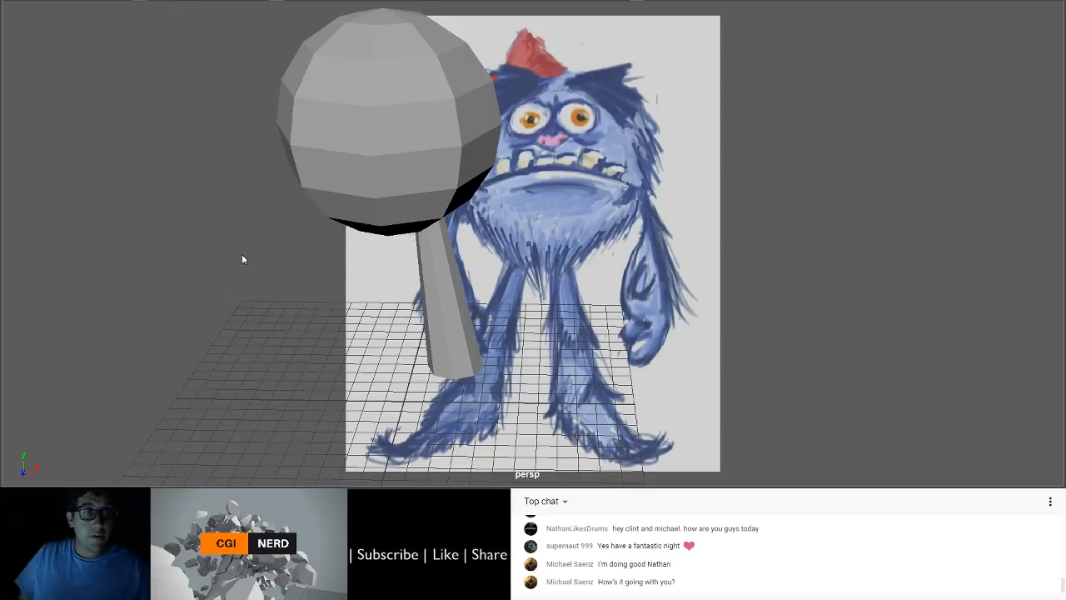
Step: Create a polygon cube at the centre of the grid
left_click(419, 220)
middle_click_drag(433, 401, 442, 383, "alt")
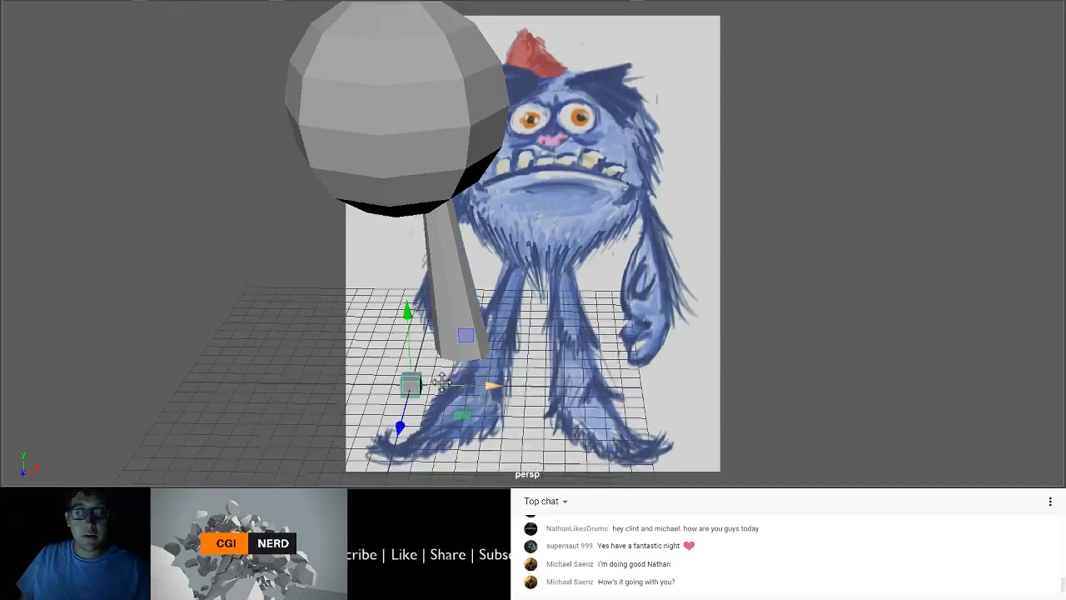
left_click_drag(442, 383, 627, 346, "alt")
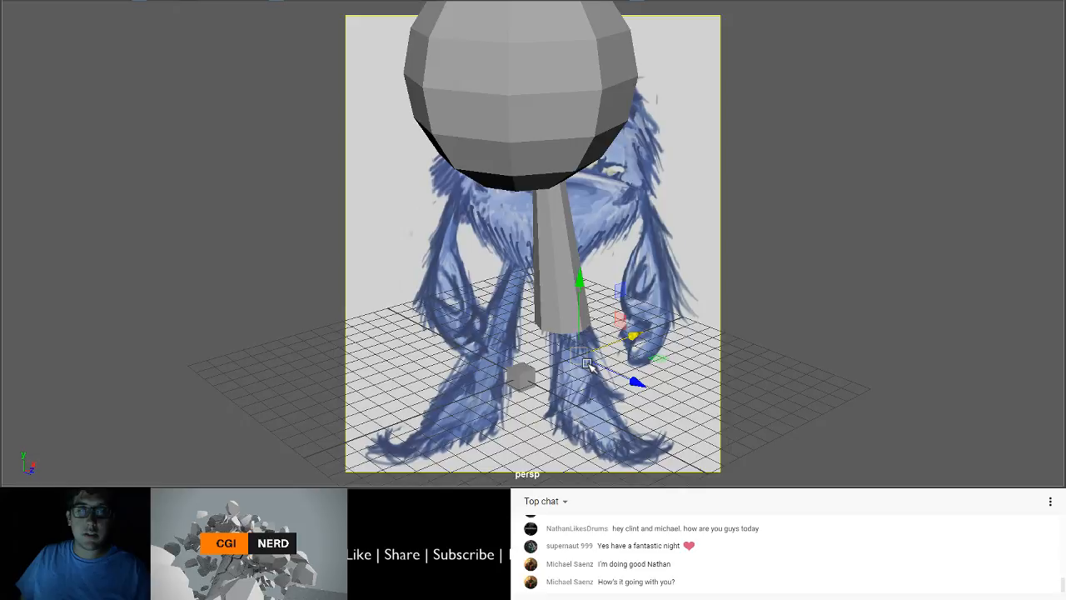
Step: Delete the reference image plane and undo the deletion
left_click(519, 376)
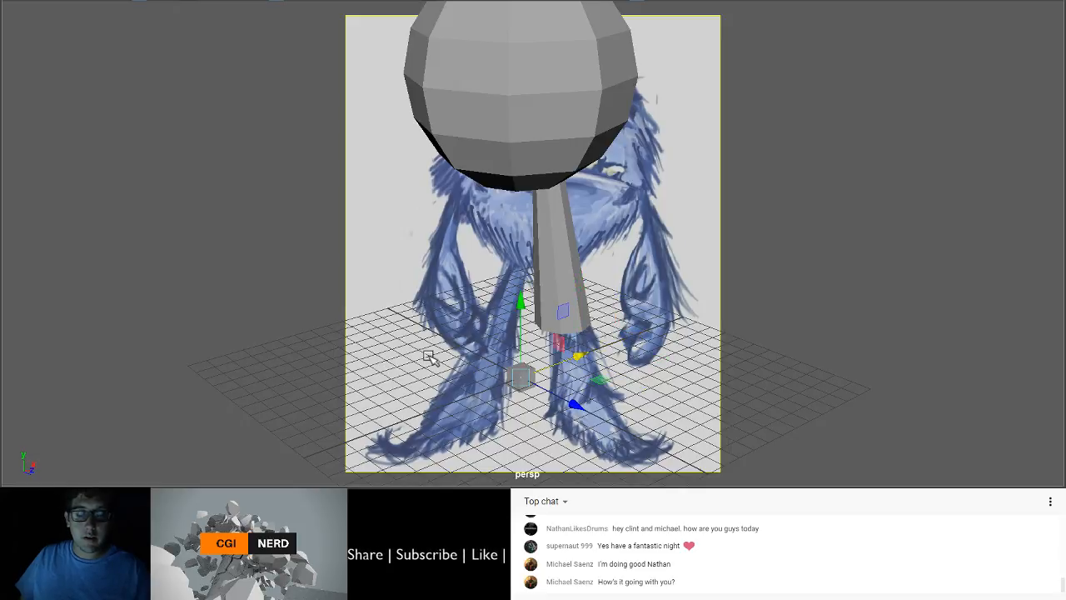
key("Delete")
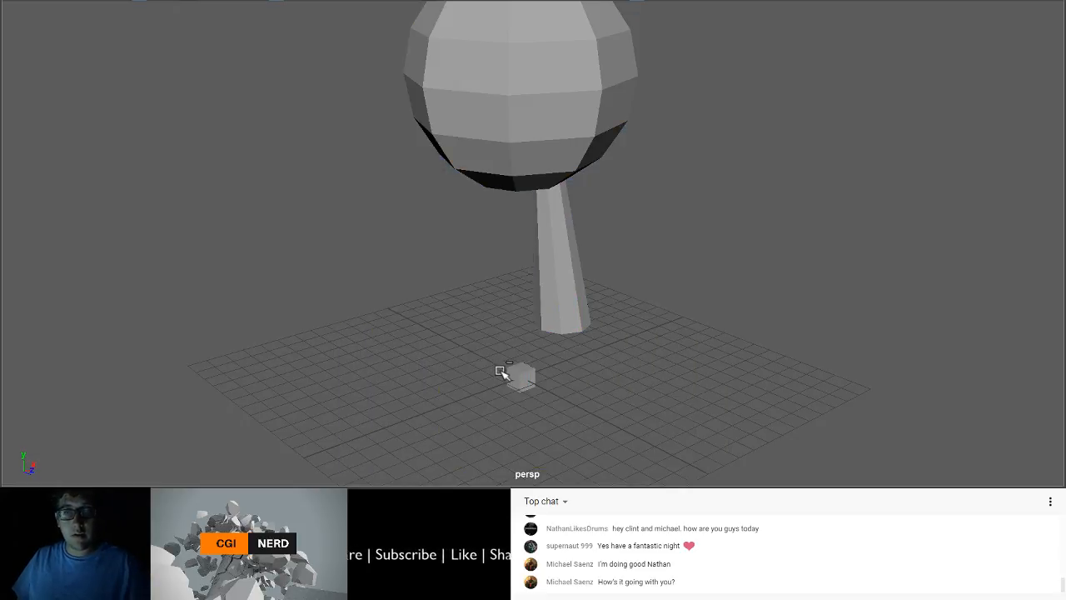
key("ctrl+z")
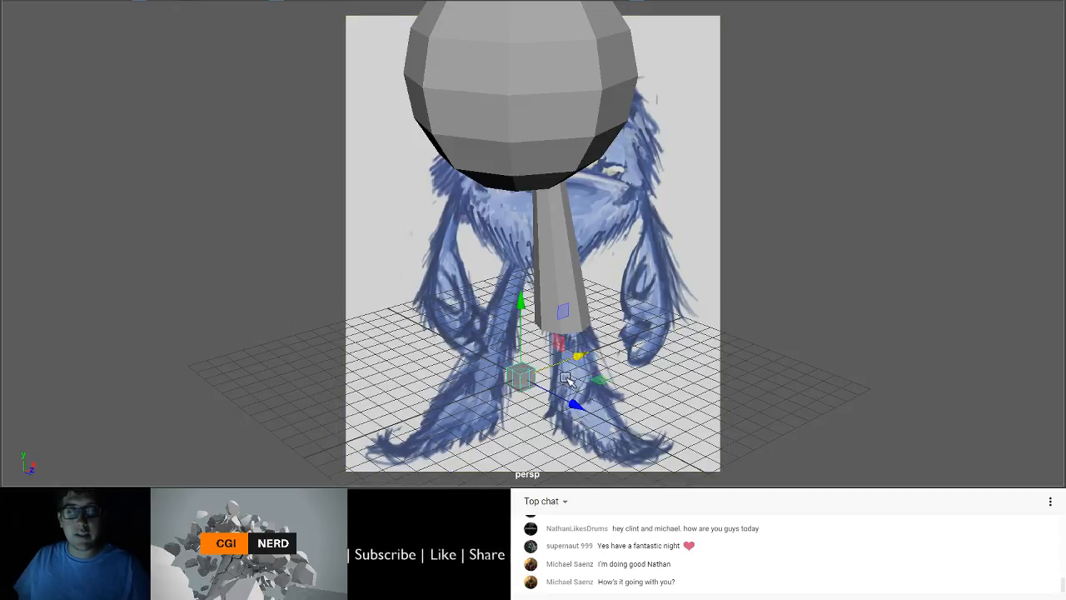
left_click_drag(633, 342, 365, 316, "alt")
right_click_drag(365, 316, 423, 312, "alt")
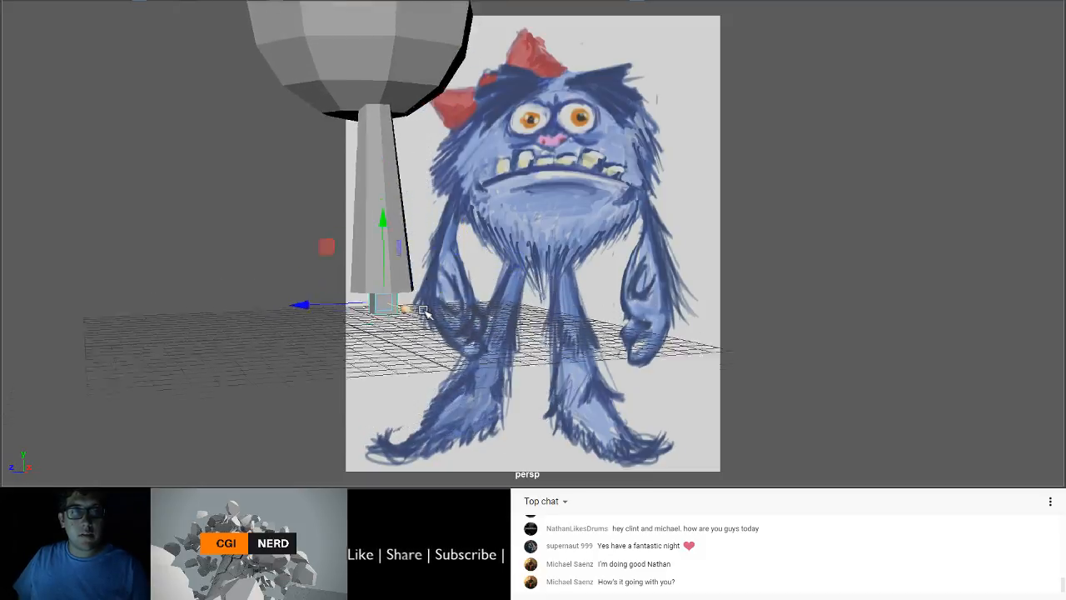
Step: Fit the cube under the bottom of the leg and stretch it forward into a long foot block
left_click_drag(423, 312, 390, 302, "alt")
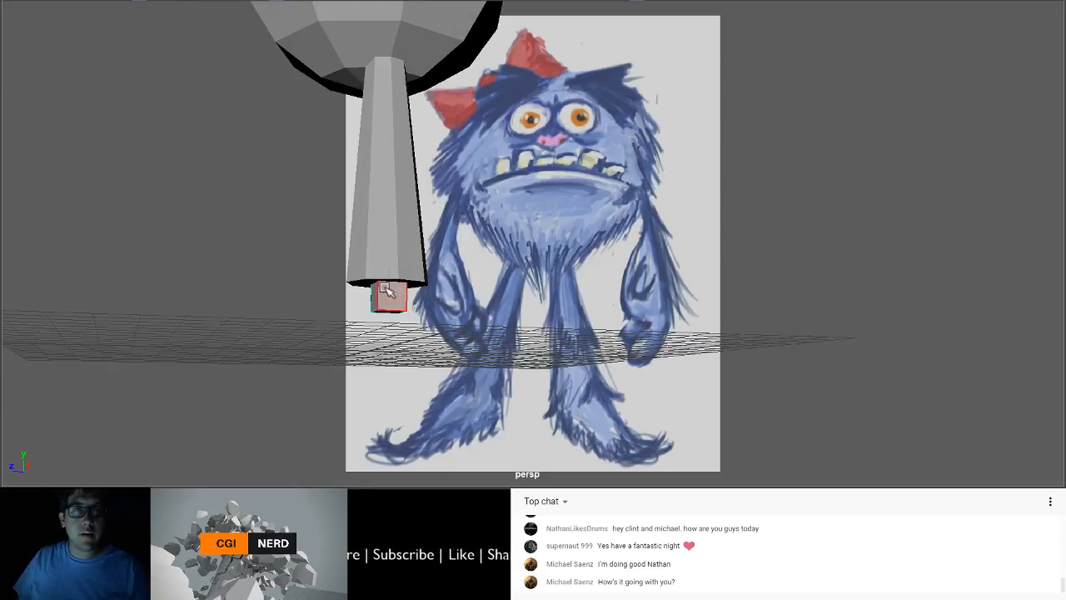
left_click_drag(388, 300, 423, 302)
left_click(379, 316)
left_click_drag(318, 342, 196, 366)
right_click_drag(235, 70, 211, 43)
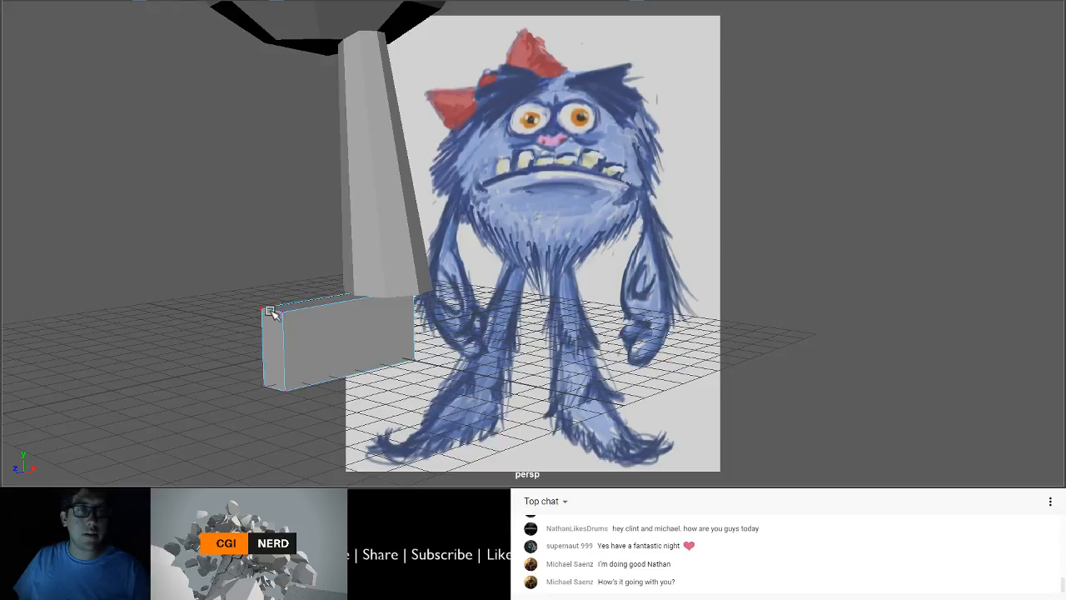
Step: Slope the foot block by lowering its upper toe vertices, and adjust the vertices at the ankle end
left_click_drag(249, 291, 298, 330)
left_click_drag(272, 230, 275, 278)
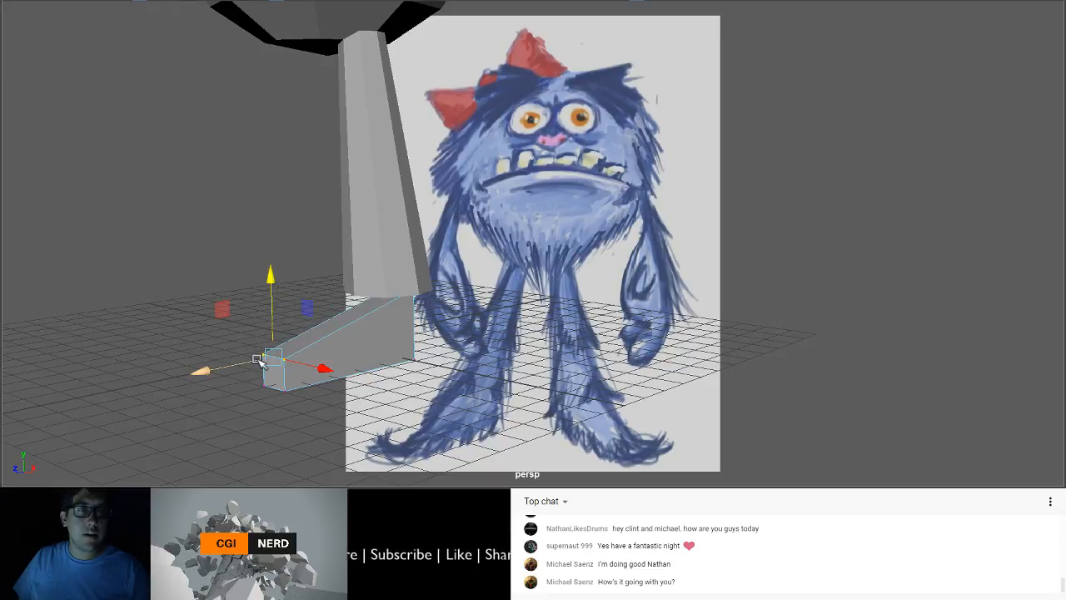
left_click_drag(267, 358, 416, 365, "alt")
left_click_drag(326, 223, 501, 383)
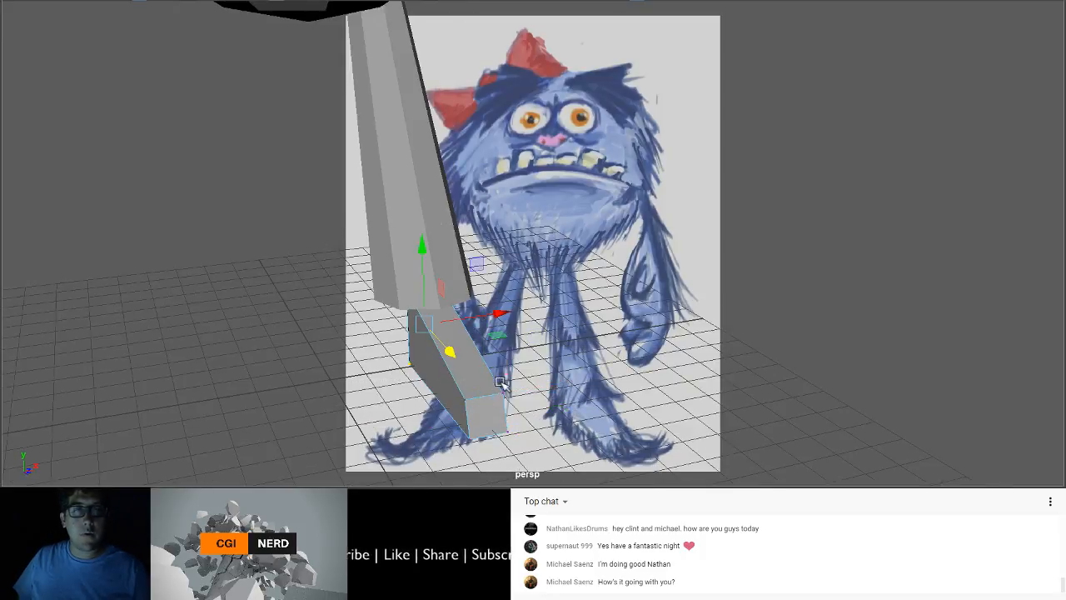
mouse_move(496, 314)
left_mouse_down()
mouse_move(633, 300)
mouse_move(479, 323)
left_mouse_up()
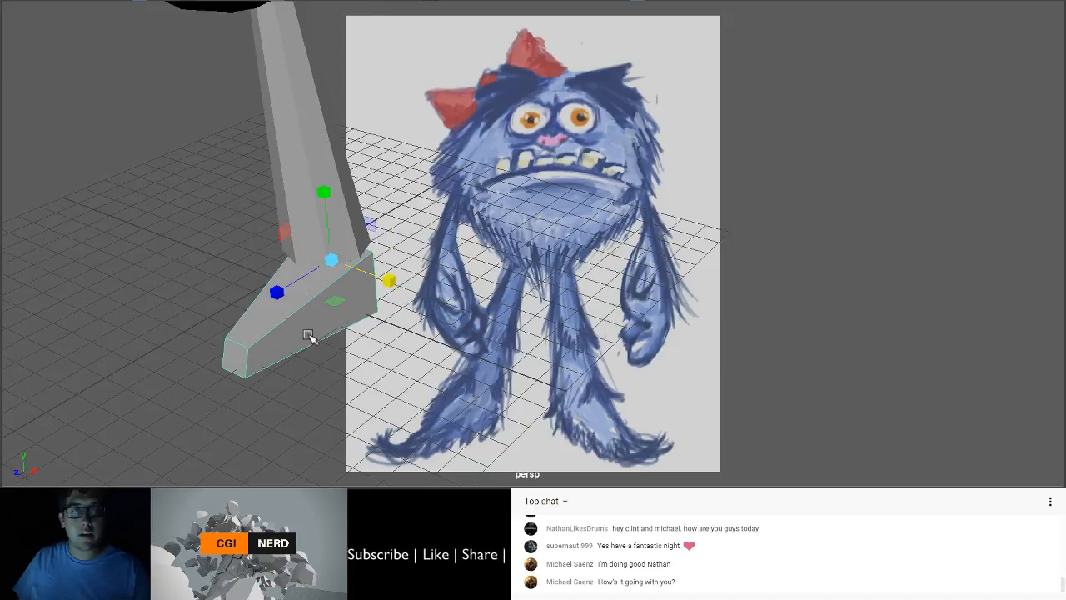
Step: Turn the foot block so its toe points slightly outward beneath the leg
key("e")
mouse_move(370, 293)
left_mouse_down()
mouse_move(388, 295)
mouse_move(371, 294)
left_mouse_up()
middle_click_drag(371, 295, 429, 288, "alt")
left_click_drag(364, 314, 388, 319, "alt")
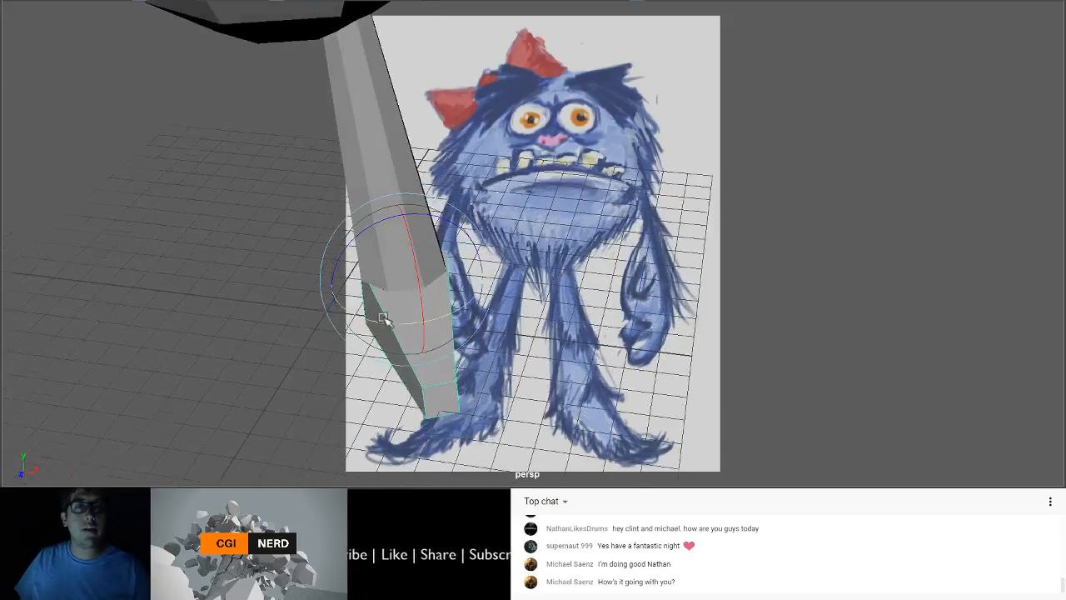
scroll(386, 318, "down", 5)
left_click_drag(513, 291, 477, 333)
key("w")
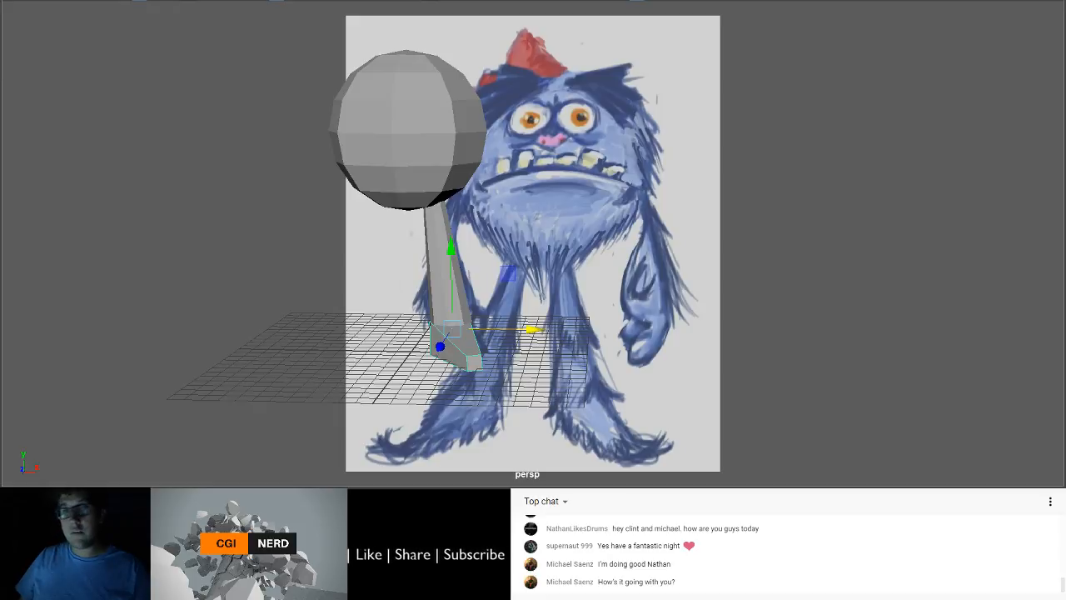
Step: Duplicate the leg without the foot and move the copy outward and up beside the sphere
left_click_drag(457, 331, 448, 113, "alt")
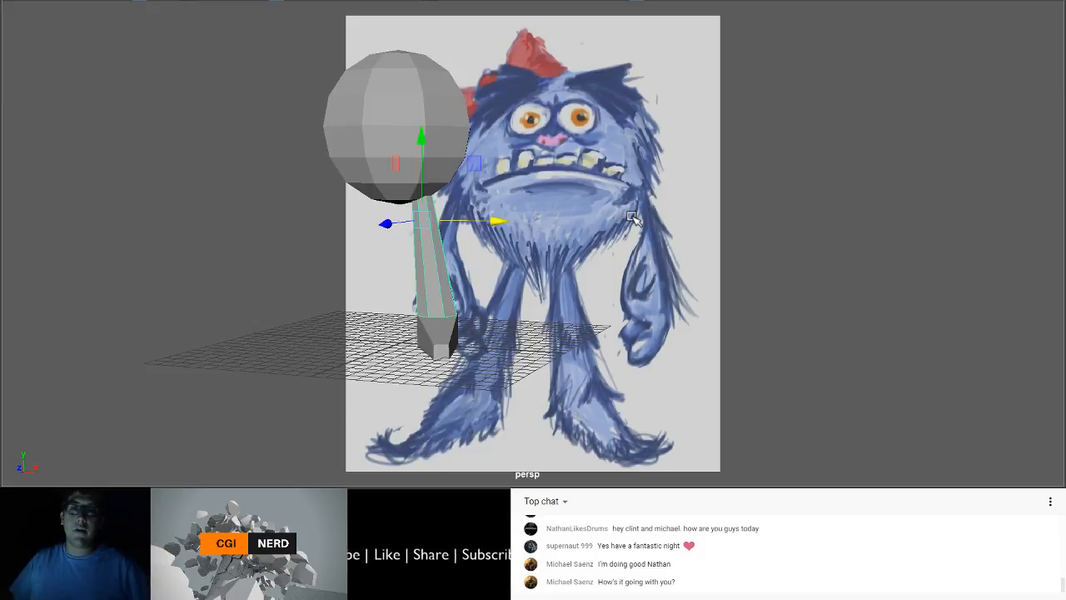
middle_click_drag(610, 211, 549, 229, "alt")
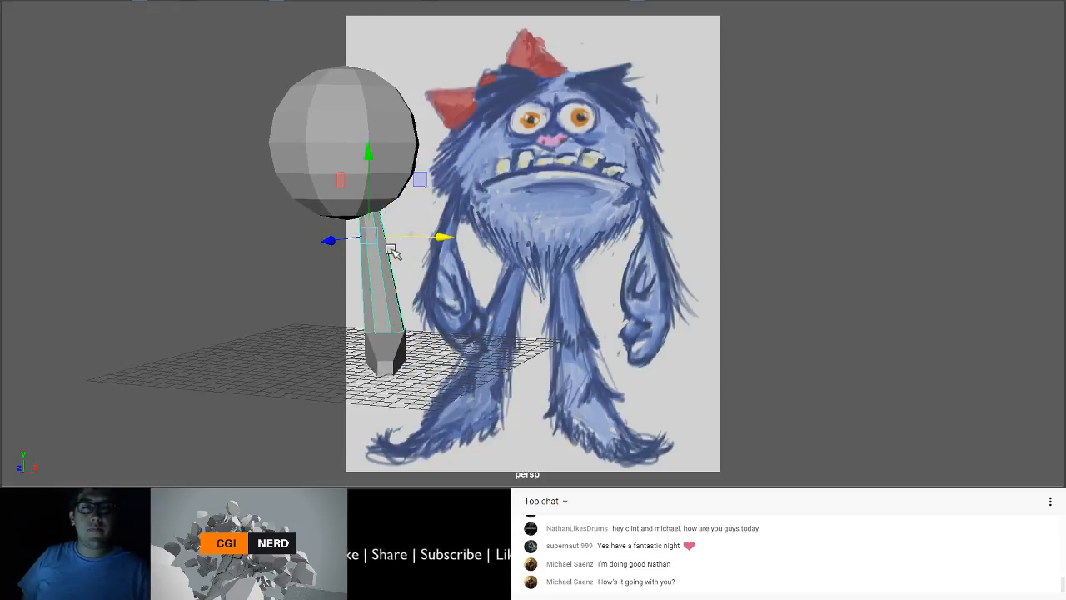
left_click_drag(419, 236, 491, 238)
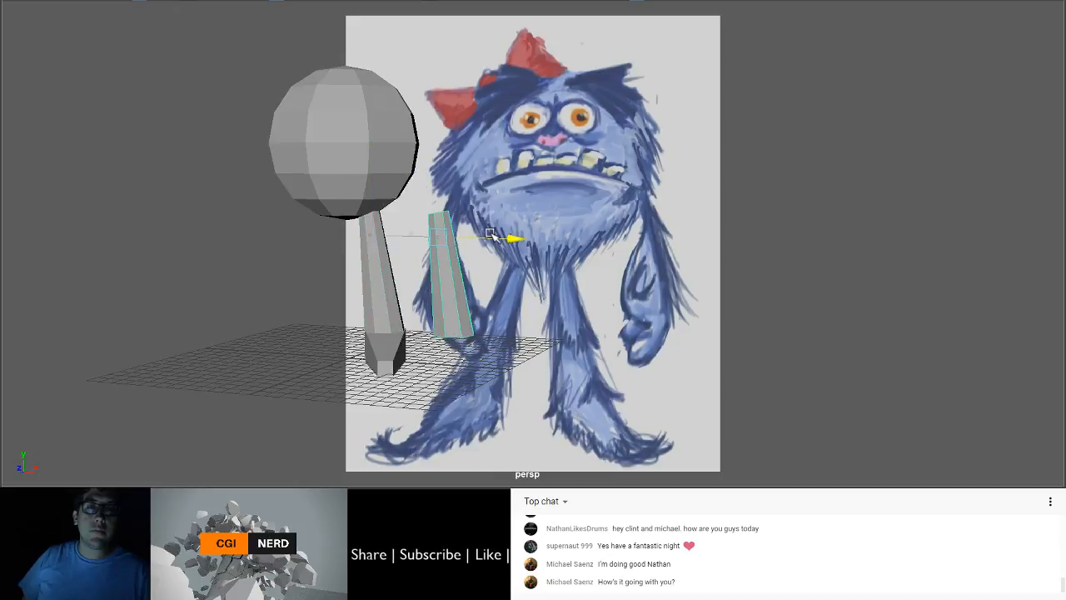
left_click_drag(434, 173, 391, 63)
Step: Tilt the copied leg outward against the sphere's side and scale it into a thinner arm
left_click_drag(405, 127, 414, 156, "alt")
key("e")
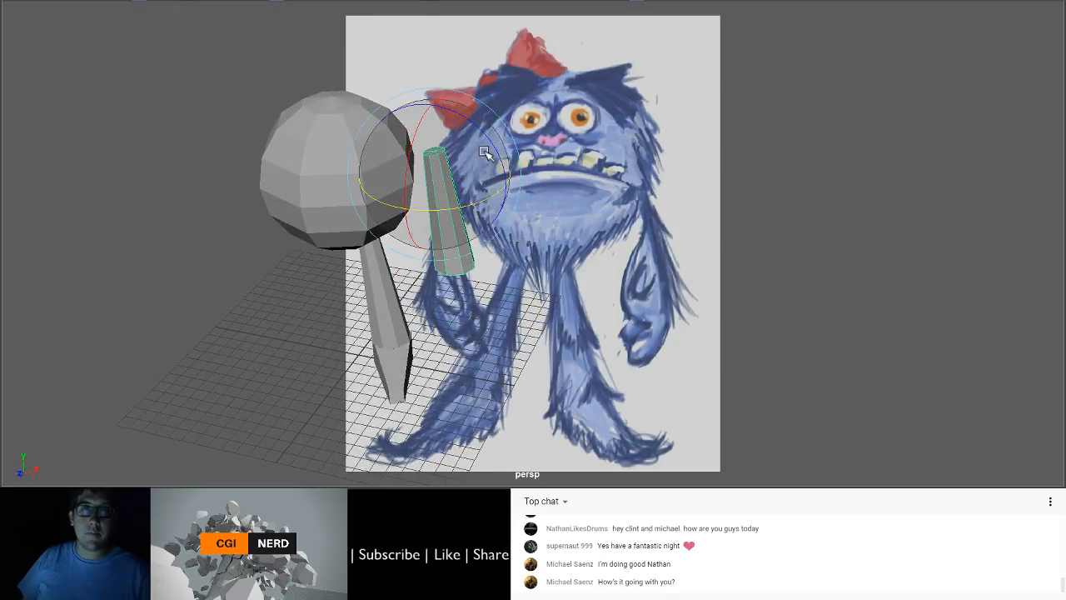
left_click_drag(487, 143, 448, 121)
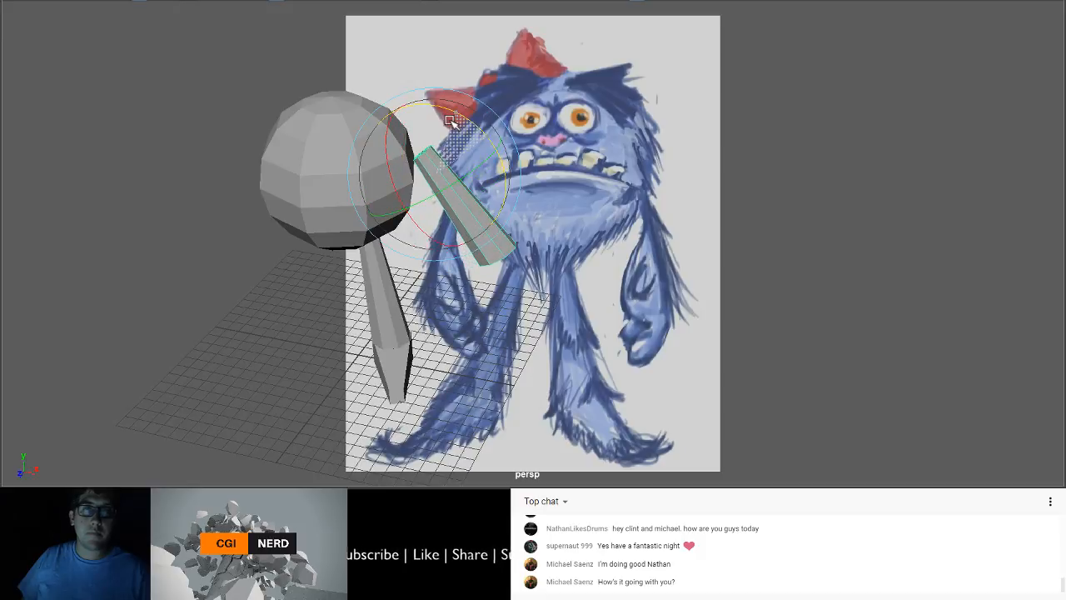
key("w")
left_click_drag(475, 180, 374, 128)
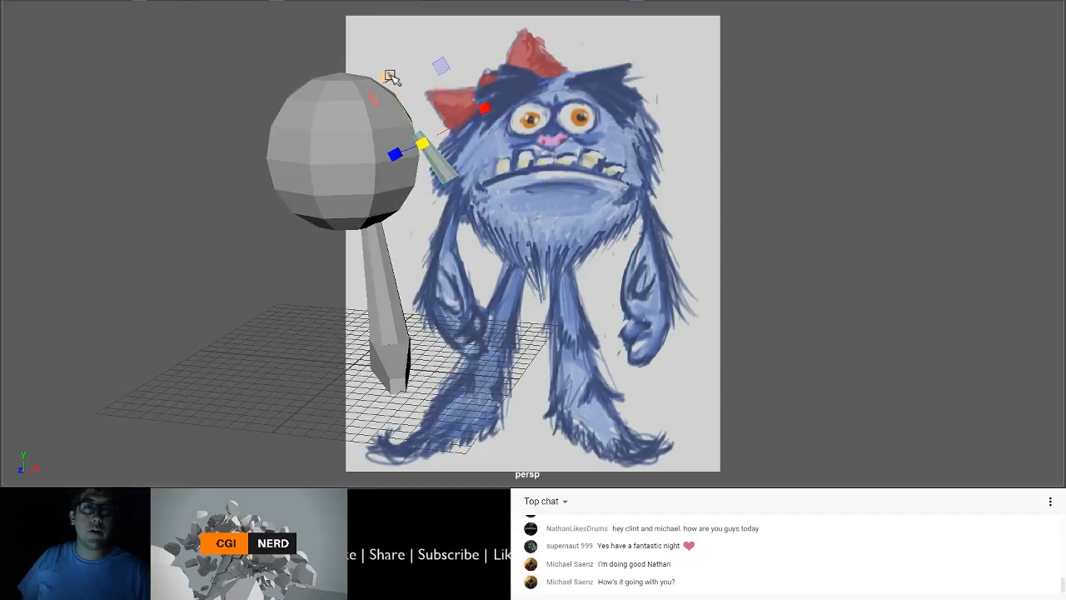
left_click_drag(390, 75, 339, 11)
Step: Try rotating the arm to hang almost vertically beside the sphere
middle_click_drag(451, 100, 661, 144, "alt")
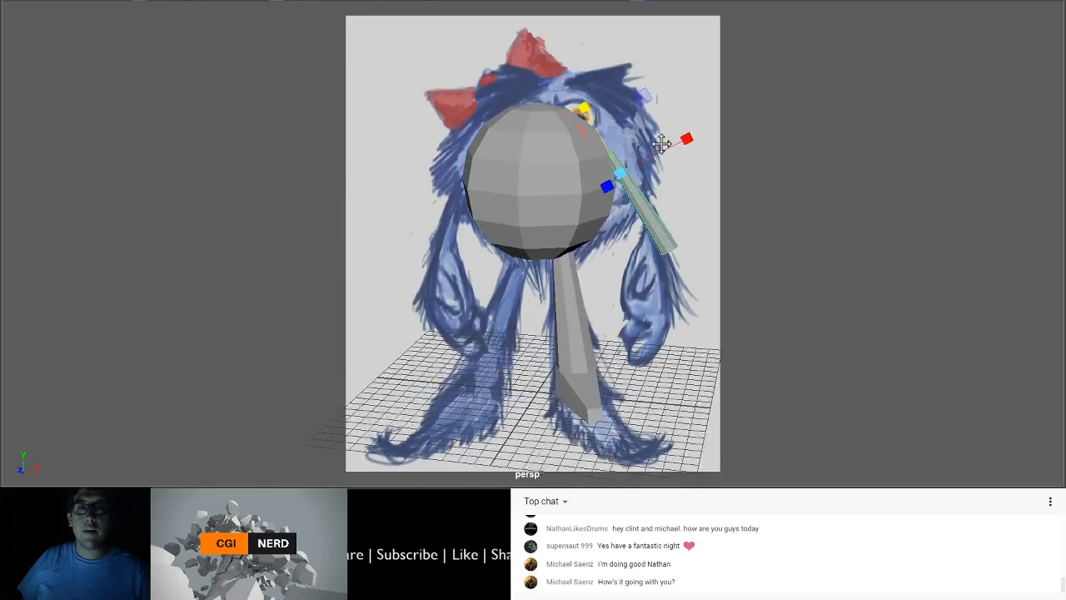
mouse_move(661, 144)
left_mouse_down("alt")
mouse_move(650, 133)
mouse_move(664, 134)
left_mouse_up("alt")
right_click_drag(664, 133, 704, 172, "alt")
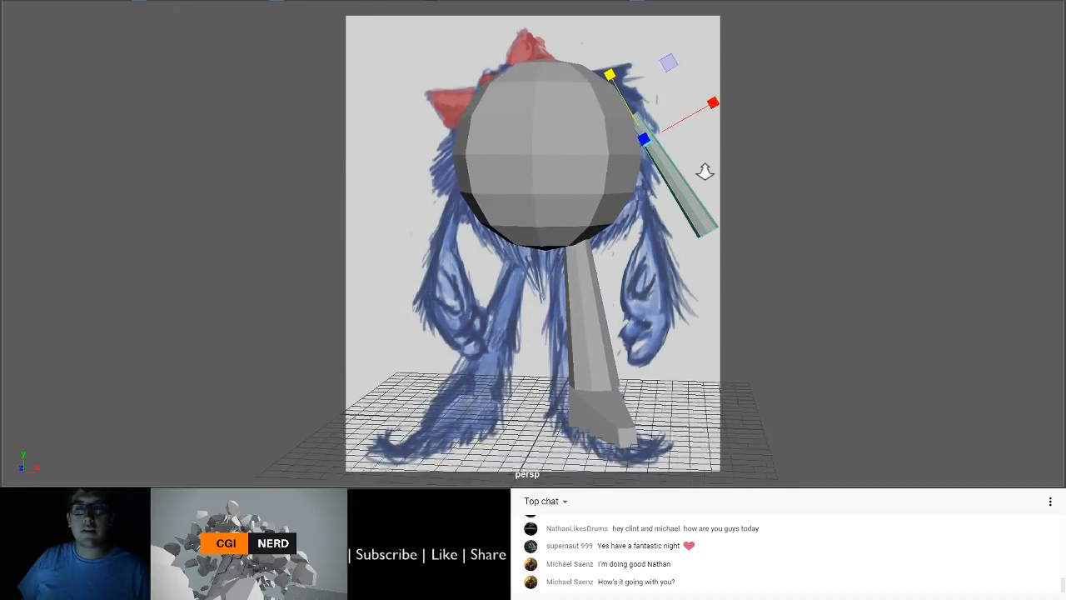
mouse_move(676, 169)
middle_mouse_down("alt")
mouse_move(663, 168)
mouse_move(666, 187)
middle_mouse_up("alt")
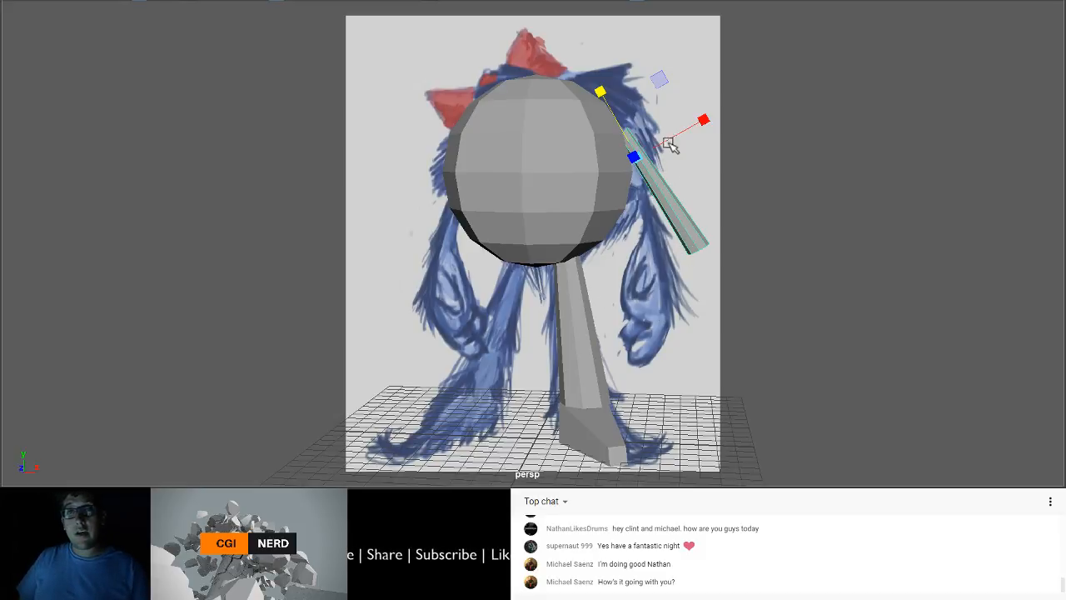
key("e")
left_click_drag(673, 95, 702, 116)
key("w")
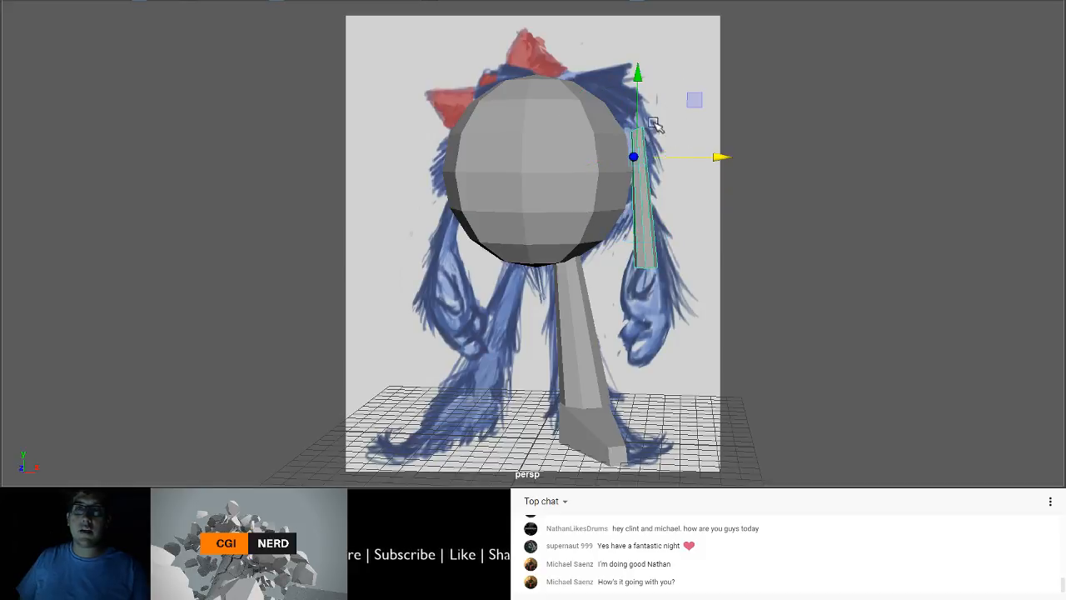
Step: Test the arm pointing straight out sideways, and rotate it back down to a slight outward slant
left_click_drag(638, 81, 516, 83)
key("e")
middle_click_drag(516, 83, 450, 93, "alt")
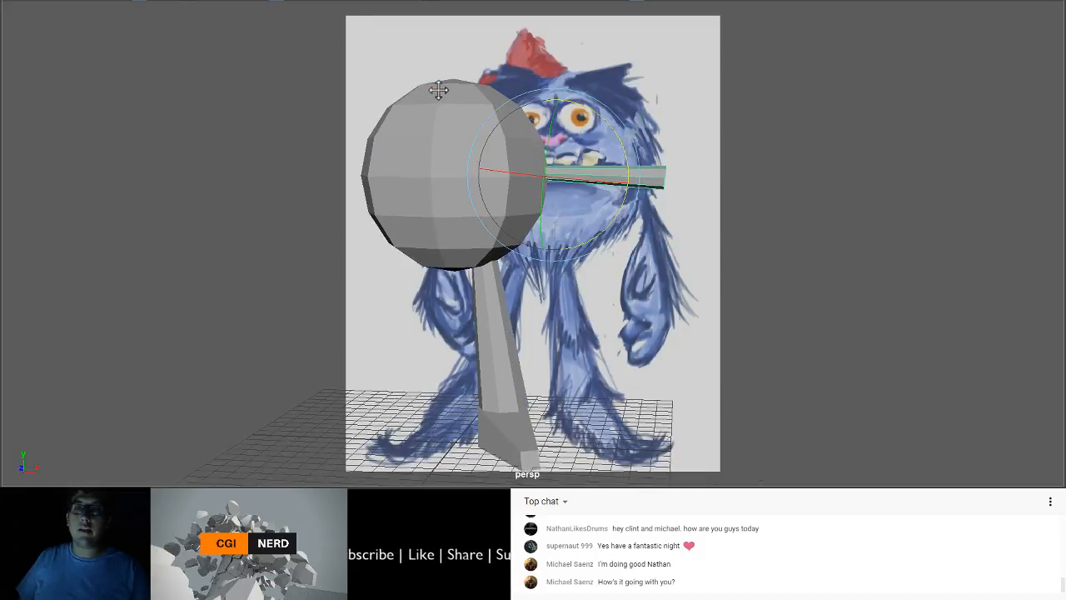
key("w")
left_click_drag(563, 173, 683, 155)
key("e")
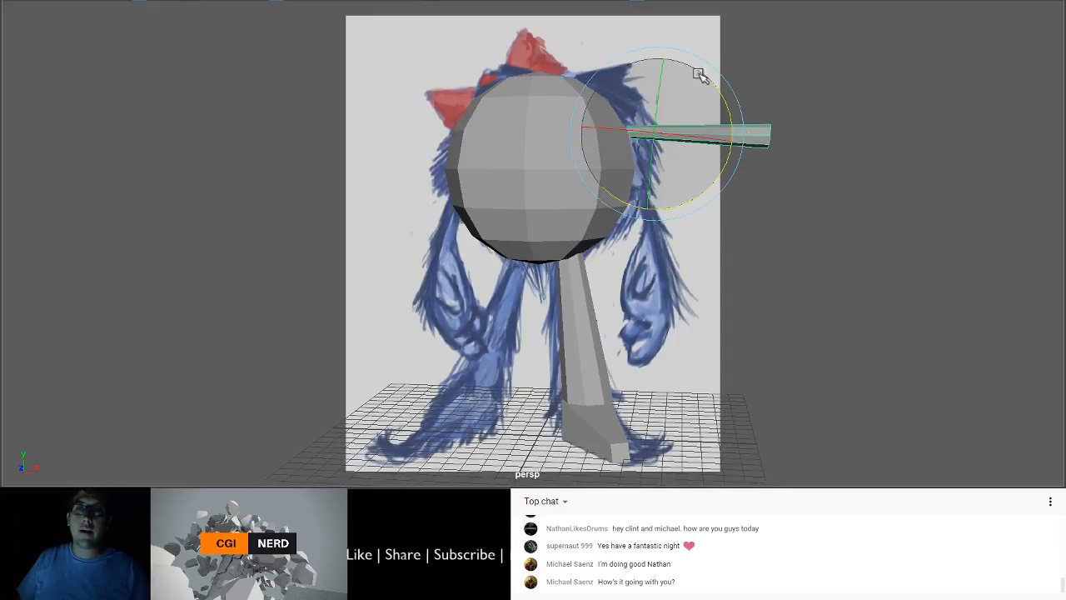
left_click_drag(714, 89, 639, 155)
key("w")
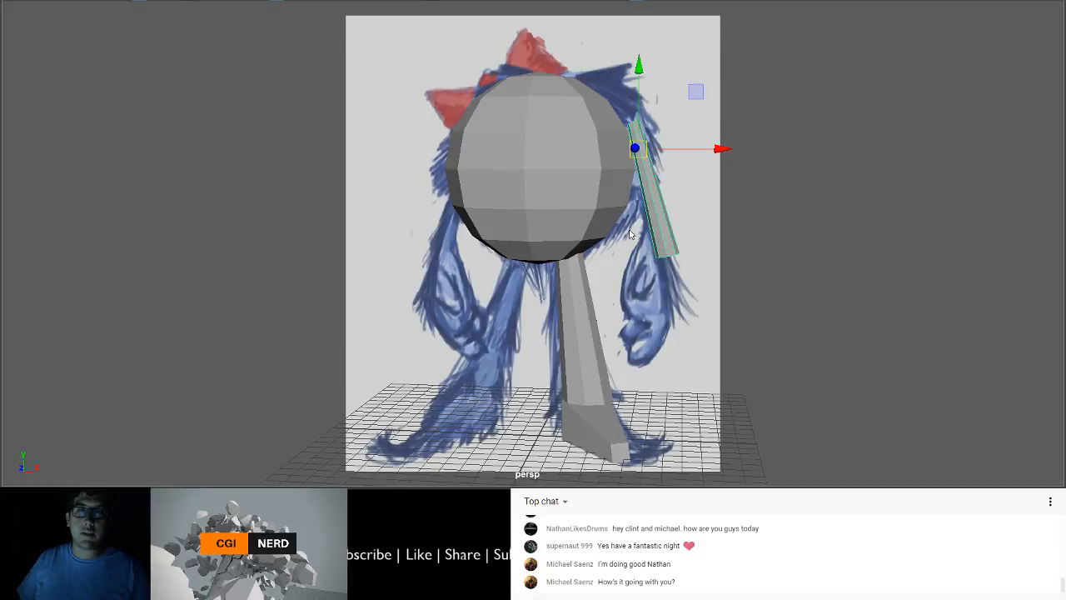
Step: Shorten the arm by pulling its lower end vertices up, and adjust the vertices at its shoulder end
key("F9")
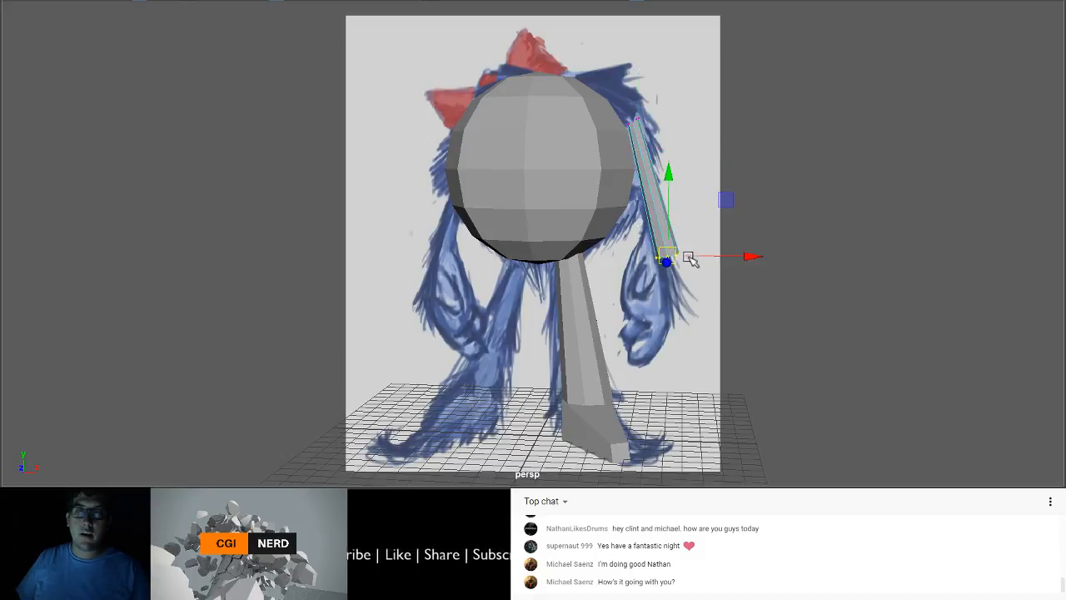
left_click_drag(677, 247, 657, 218)
left_click_drag(618, 105, 633, 122)
key("w")
key("r")
key("w")
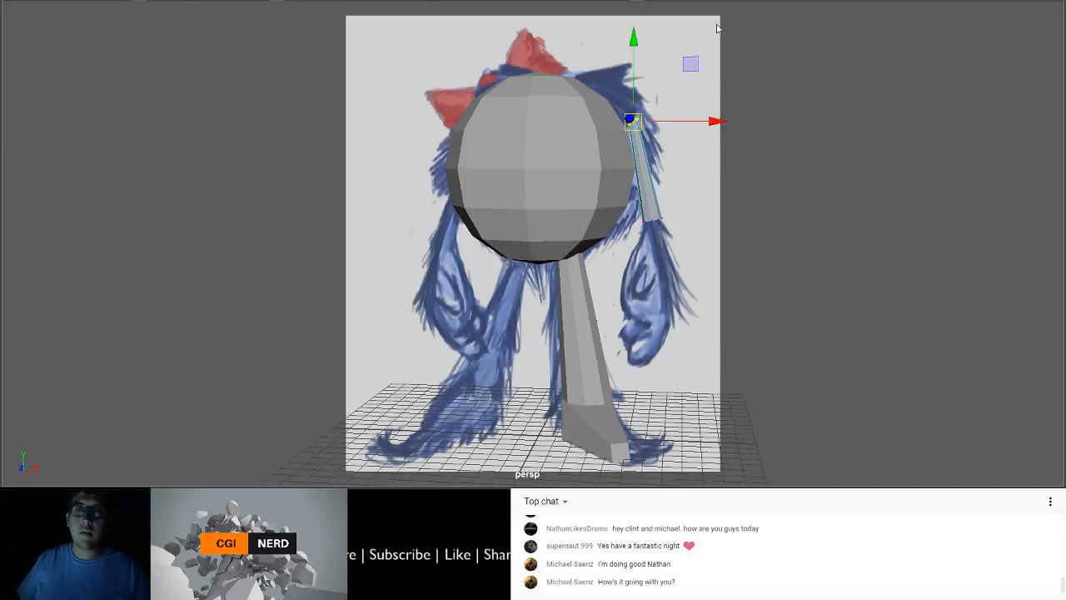
Step: Rotate the arm to point straight out sideways, and position it higher on the sphere's side
key("e")
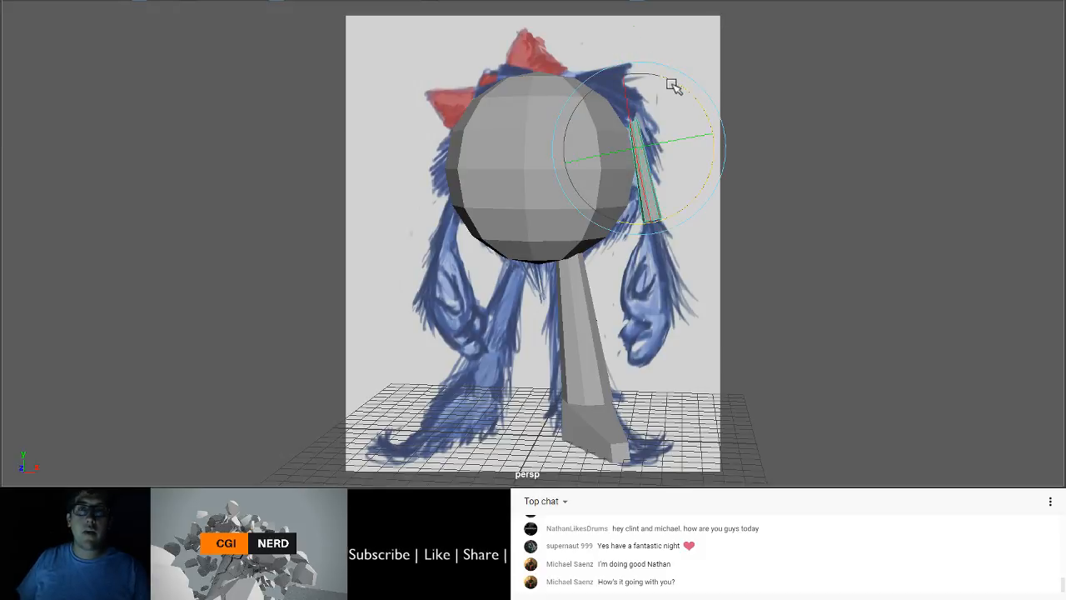
mouse_move(673, 85)
left_mouse_down()
mouse_move(594, 70)
mouse_move(538, 81)
mouse_move(566, 78)
left_mouse_up()
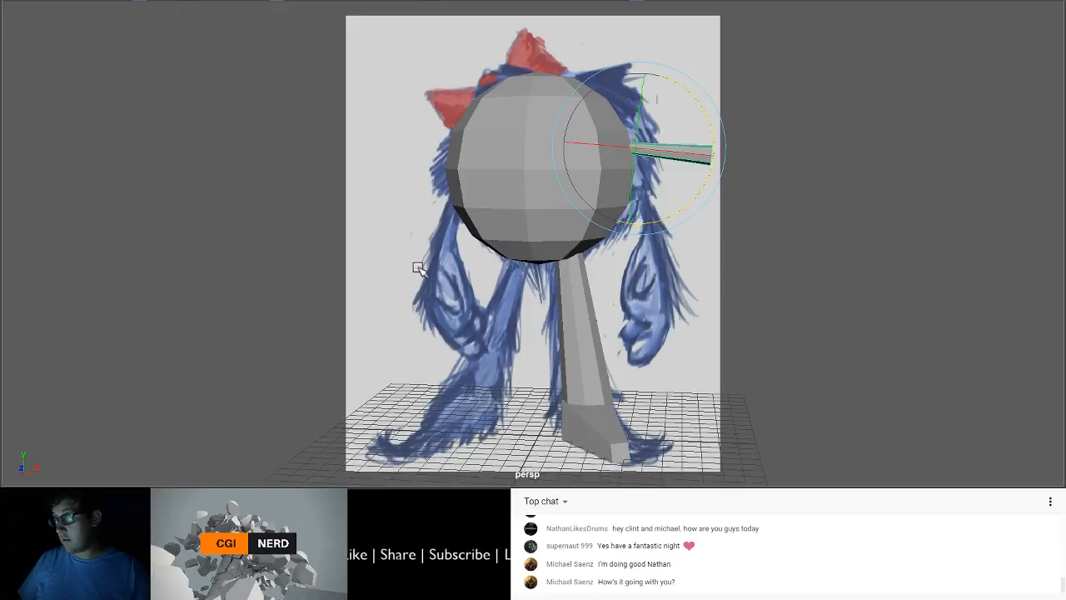
middle_click_drag(409, 281, 252, 293, "alt")
key("w")
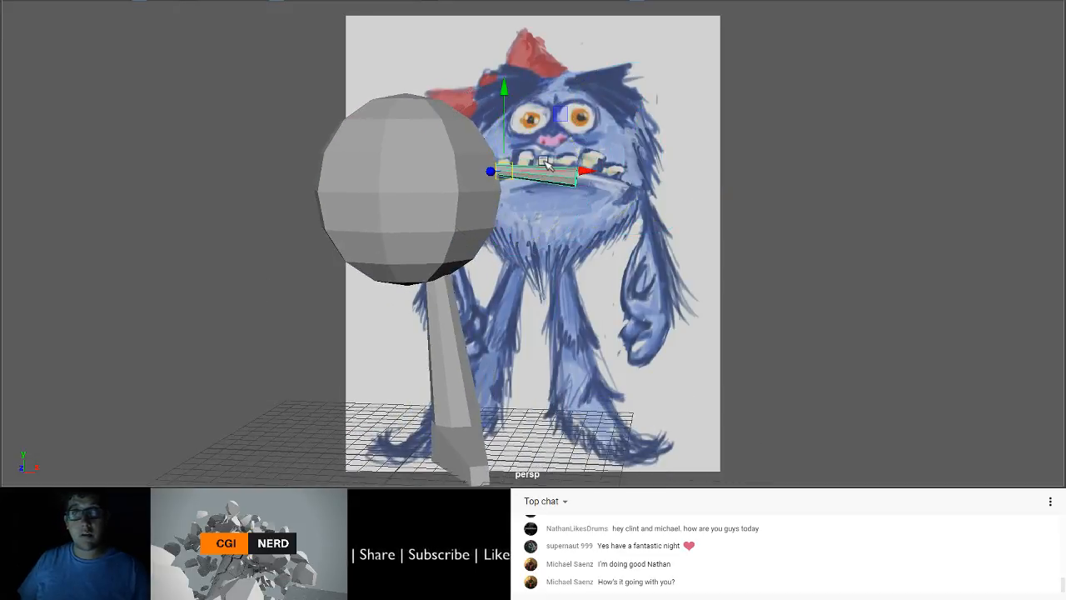
left_click_drag(511, 122, 511, 96)
left_click_drag(555, 148, 571, 154)
left_click_drag(540, 195, 566, 279, "alt")
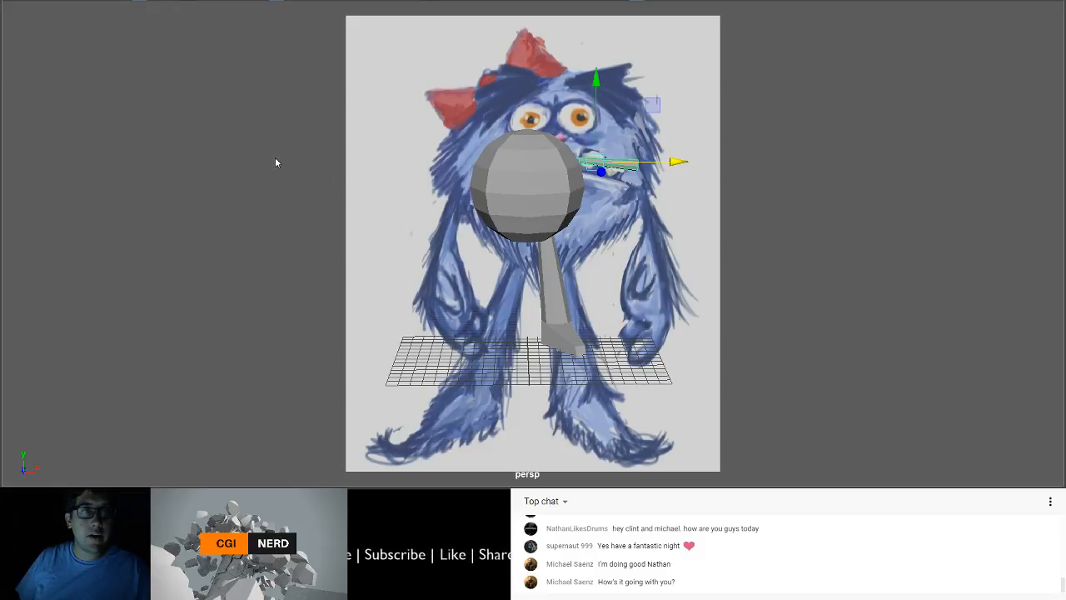
Step: Create a second polygon cube, enlarge it and place it beyond the end of the arm
left_click(366, 194)
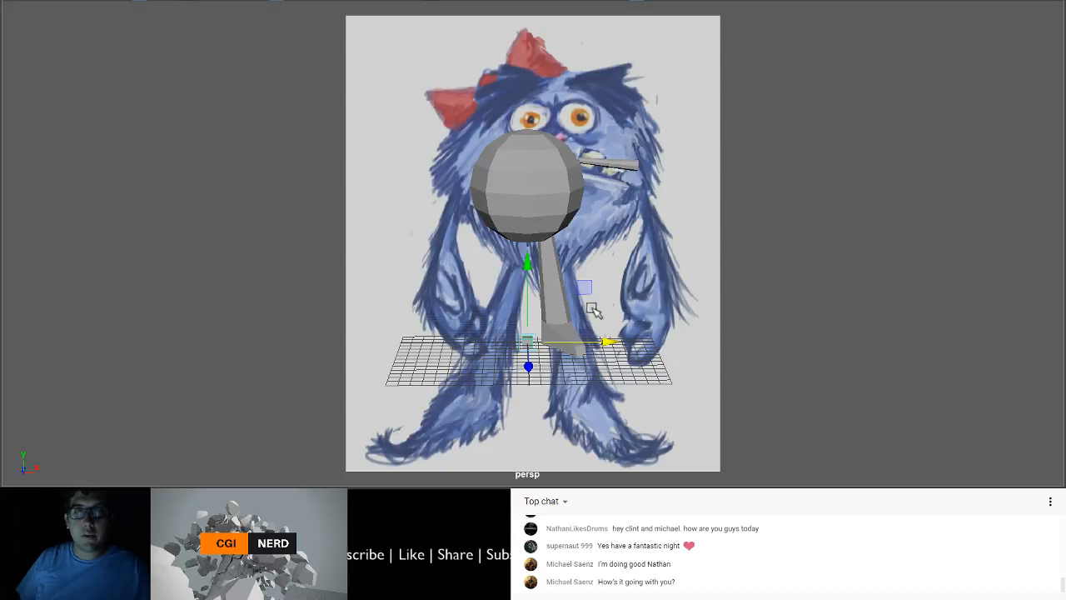
key("r")
left_click_drag(527, 342, 653, 211)
key("w")
key("e")
left_click_drag(653, 133, 633, 217)
Step: Move the new cube below the arm over the drawing's forearm and rotate it upright
right_click_drag(630, 231, 679, 368, "alt")
mouse_move(558, 329)
left_mouse_down("alt")
mouse_move(554, 312)
mouse_move(574, 296)
mouse_move(564, 287)
mouse_move(613, 353)
mouse_move(576, 333)
left_mouse_up("alt")
key("w")
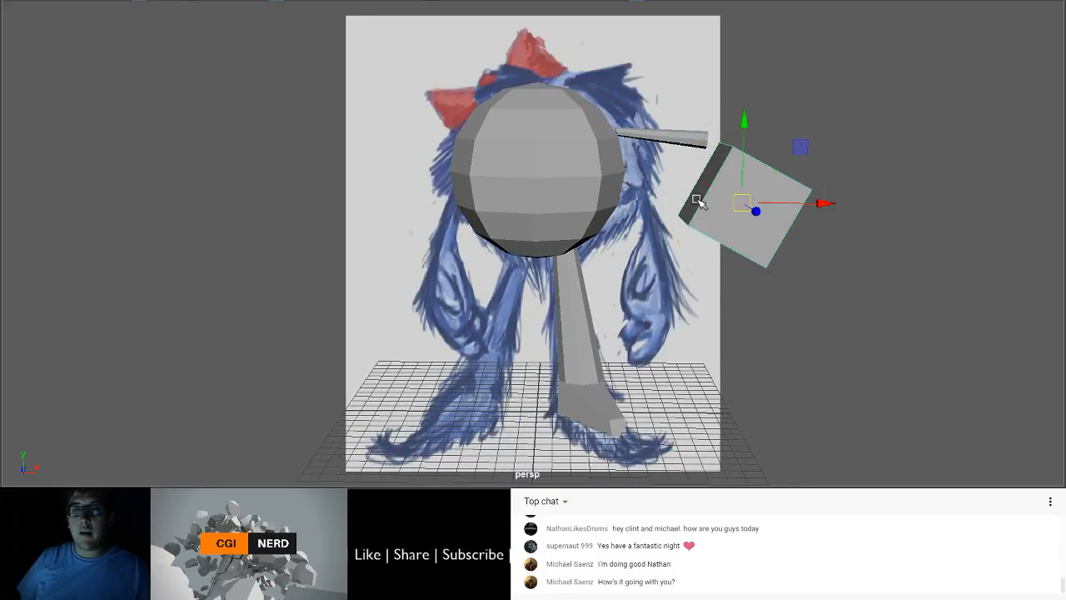
middle_click_drag(701, 204, 629, 273)
key("e")
middle_click_drag(662, 225, 722, 255)
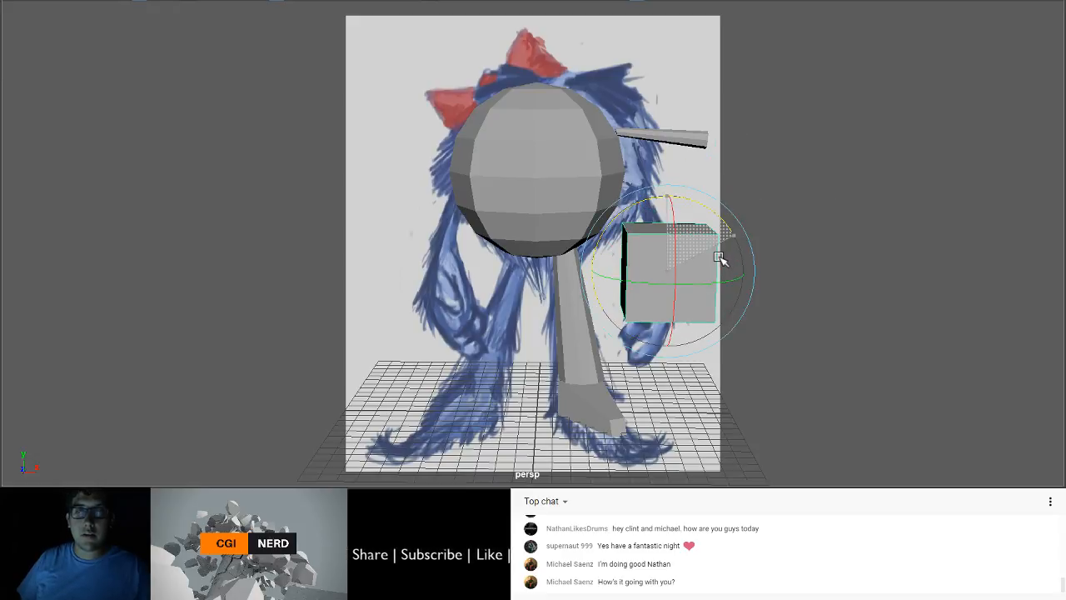
Step: Scale the cube into a tall, narrow block matching the width of the drawing's forearm
key("w")
mouse_move(667, 268)
left_mouse_down()
mouse_move(659, 274)
mouse_move(710, 276)
mouse_move(679, 276)
left_mouse_up()
key("r")
left_click_drag(656, 197, 659, 204)
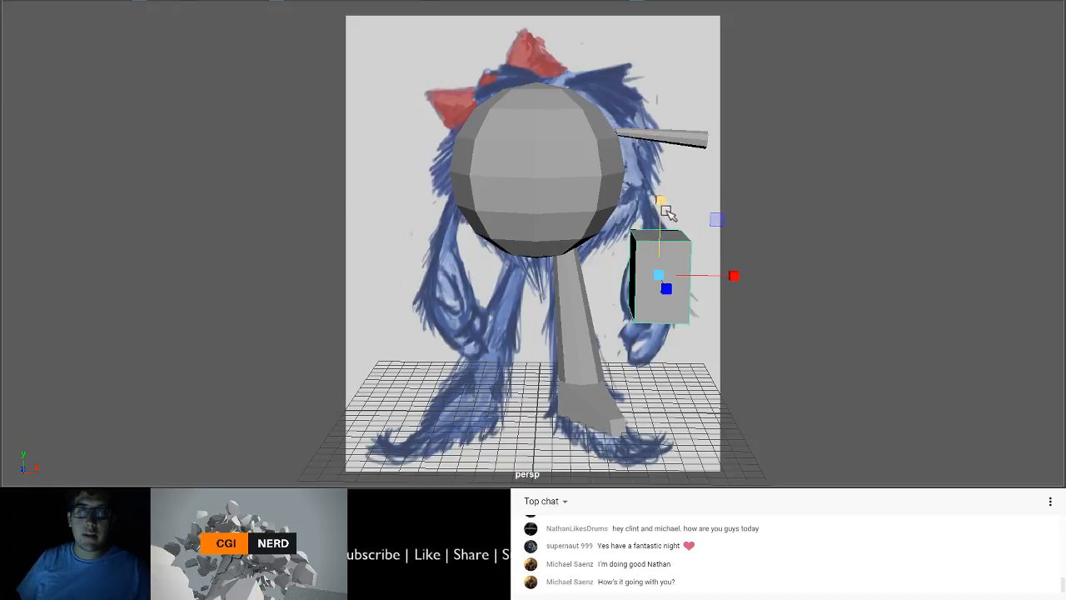
left_click_drag(716, 276, 705, 277)
key("w")
key("e")
key("r")
key("e")
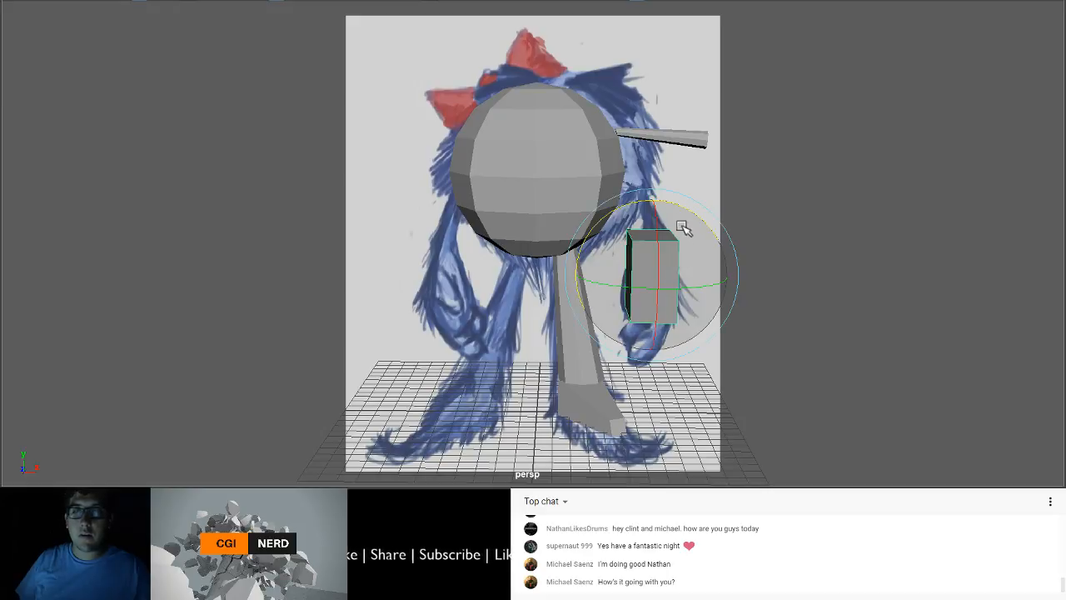
Step: Raise the block to the height of the arm and move it outward to the arm's end
left_click_drag(688, 193, 623, 95, "alt")
key("w")
key("w")
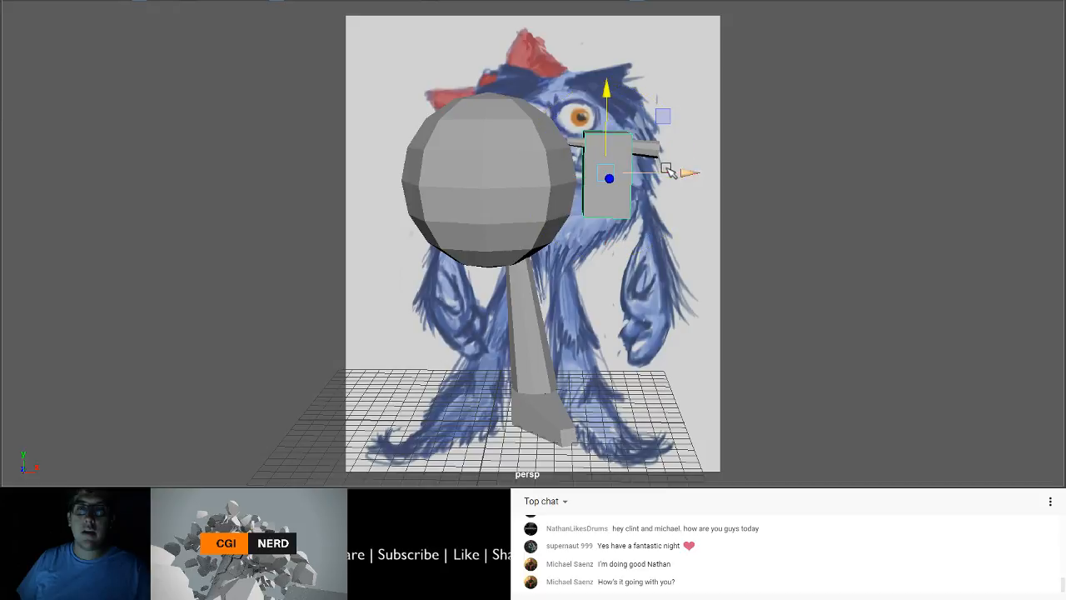
left_click_drag(676, 171, 763, 172)
Step: Rotate the block onto its side in line with the arm and position it at the arm's outer end
middle_click_drag(670, 176, 623, 223, "alt")
key("e")
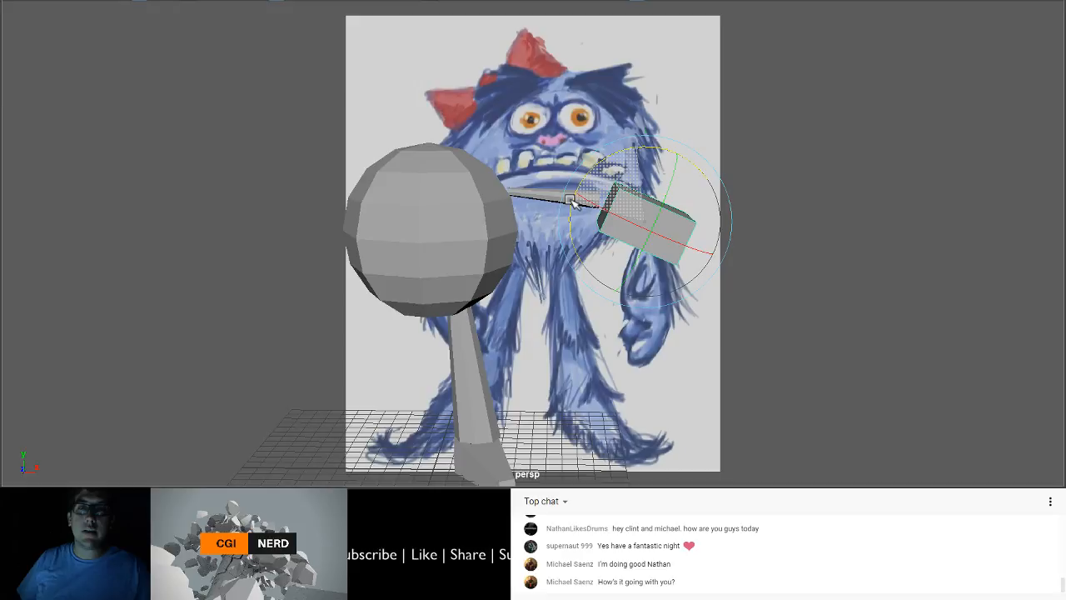
left_click_drag(571, 200, 569, 215)
key("w")
left_click_drag(647, 151, 629, 296)
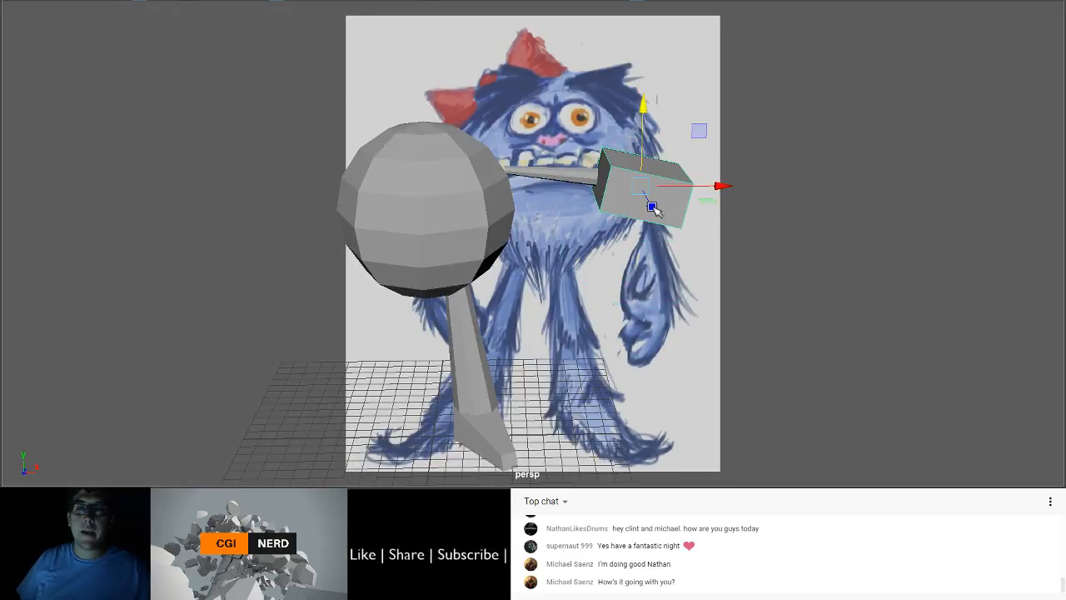
left_click_drag(652, 206, 647, 274, "alt")
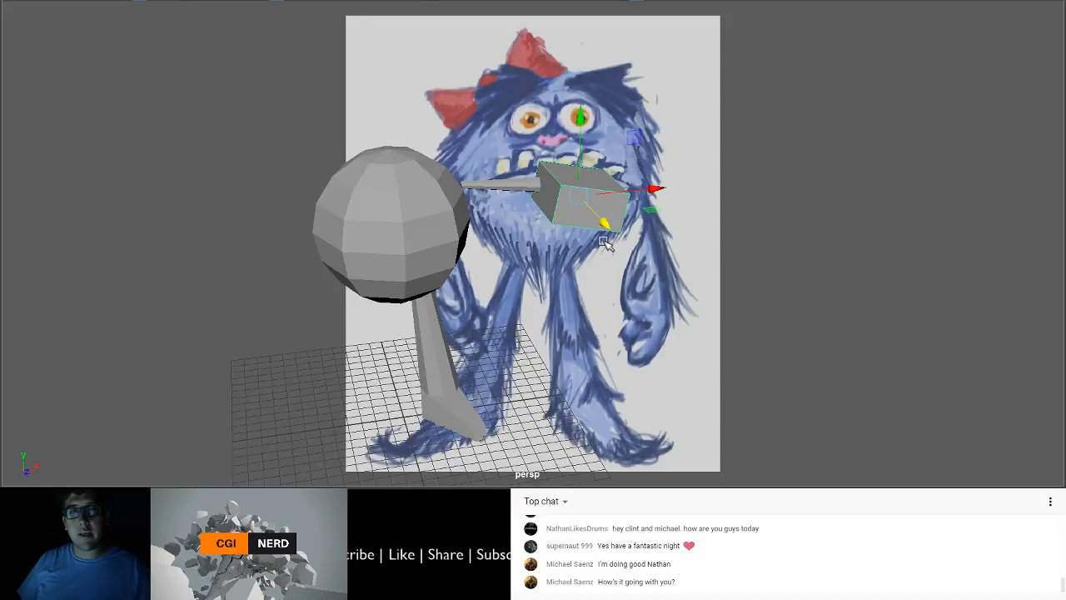
Step: Scale down the hand block's inner face so the block tapers toward the arm
left_click_drag(606, 242, 573, 282, "alt")
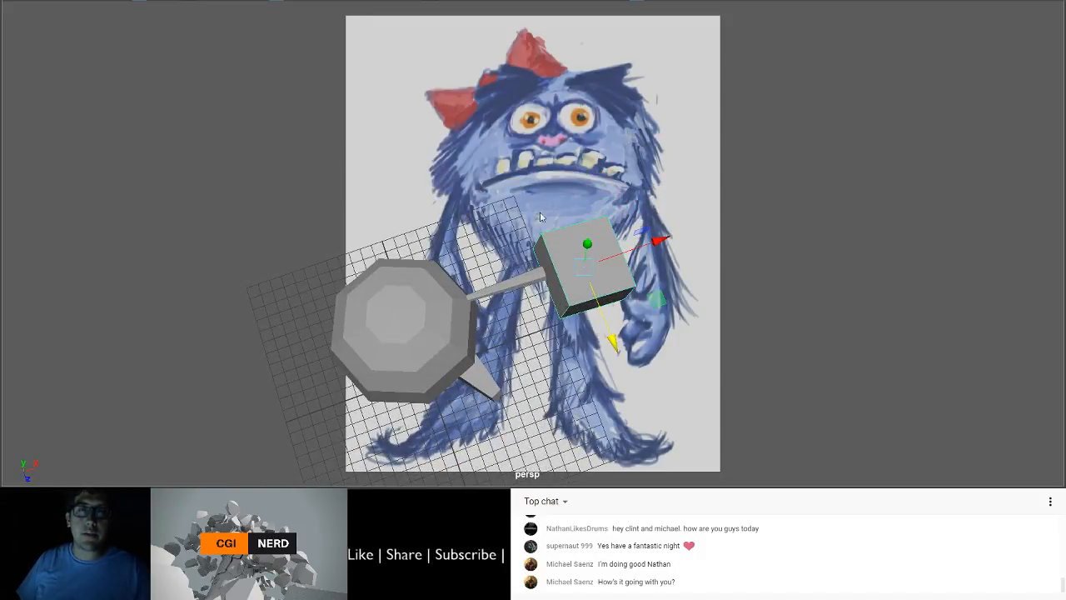
right_click_drag(540, 100, 541, 122)
left_click(557, 293)
key("r")
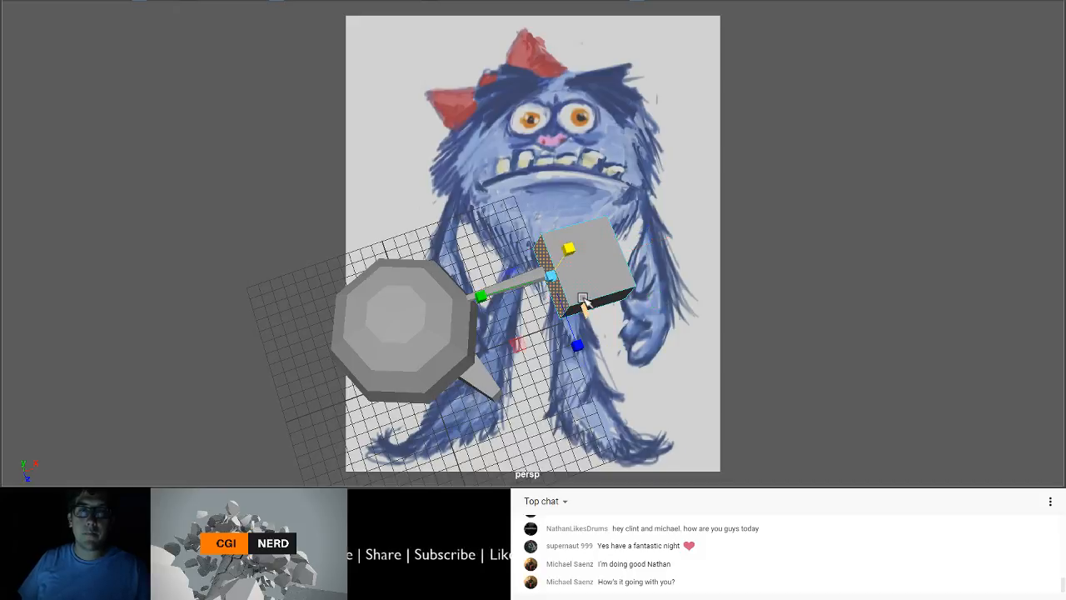
left_click_drag(550, 276, 625, 240)
key("w")
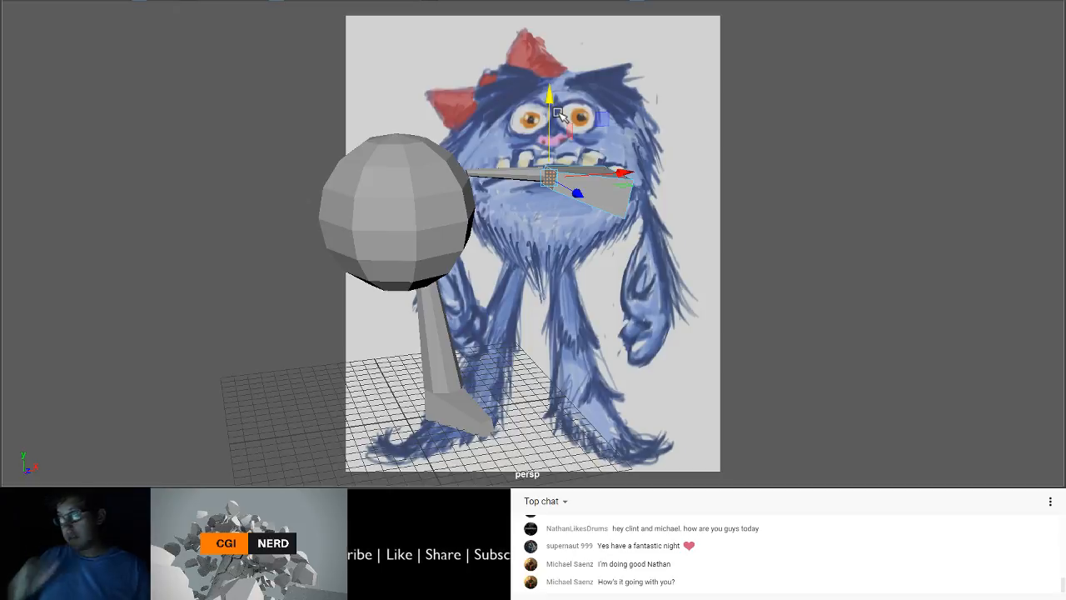
Step: Extrude the hand block's small inner face about 0.3 toward the arm
middle_click_drag(528, 200, 526, 259, "alt")
scroll(525, 260, "up", 3)
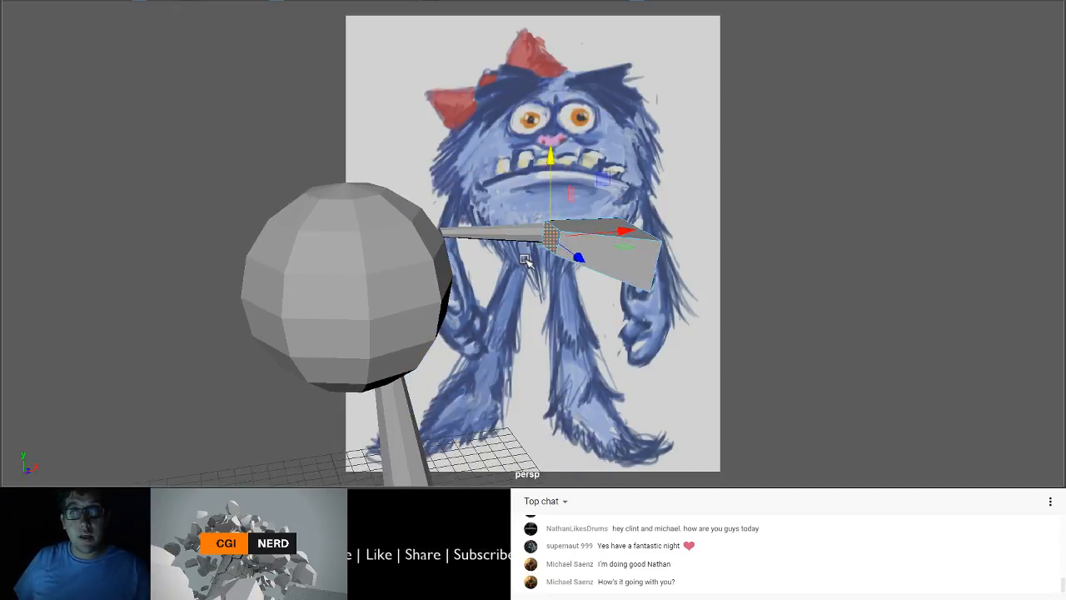
left_click_drag(525, 278, 533, 333, "alt")
scroll(533, 333, "up", 2)
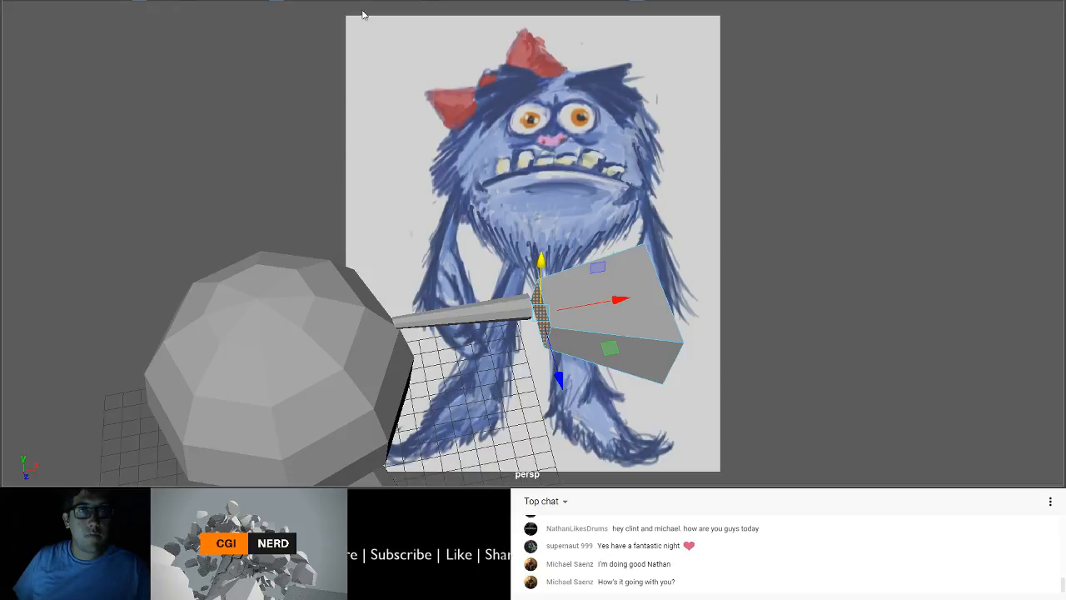
key("ctrl+e")
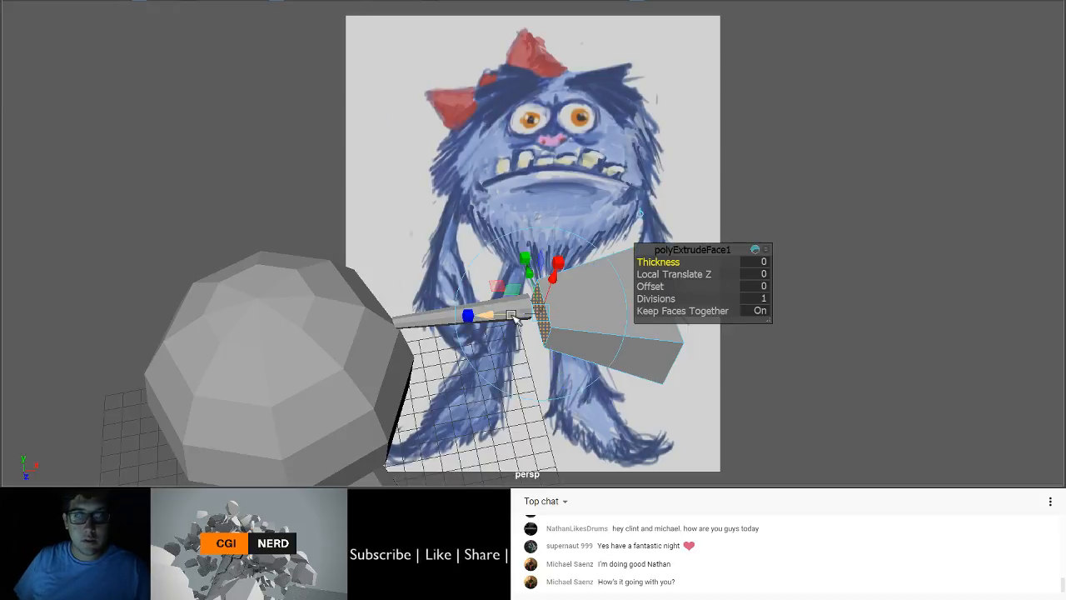
left_click_drag(503, 315, 545, 312)
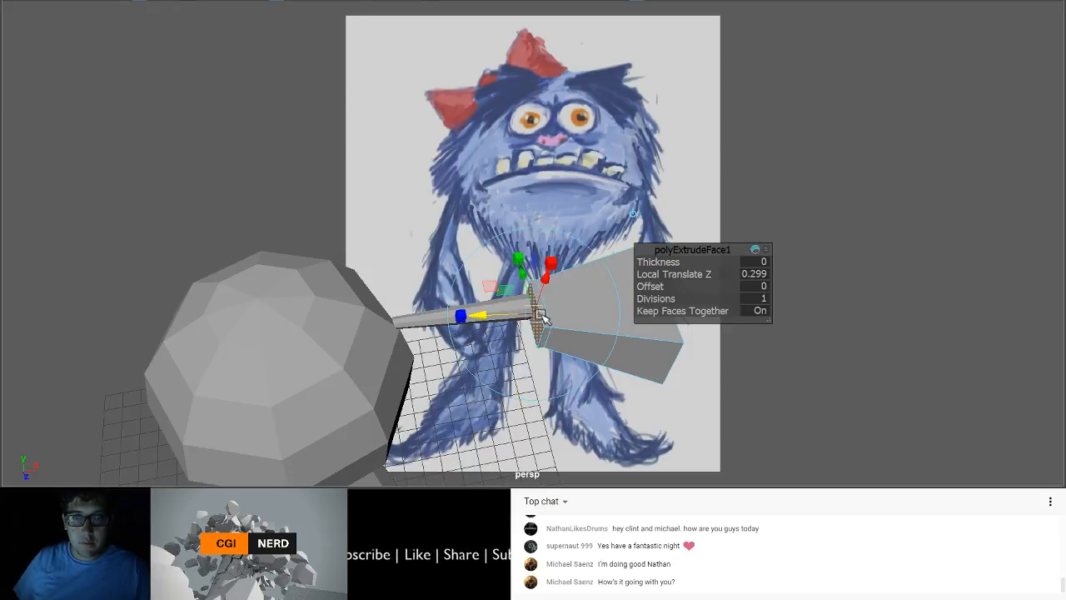
Step: Shrink the extruded wrist face, shift it slightly along the arm and return to whole-object selection
key("r")
key("w")
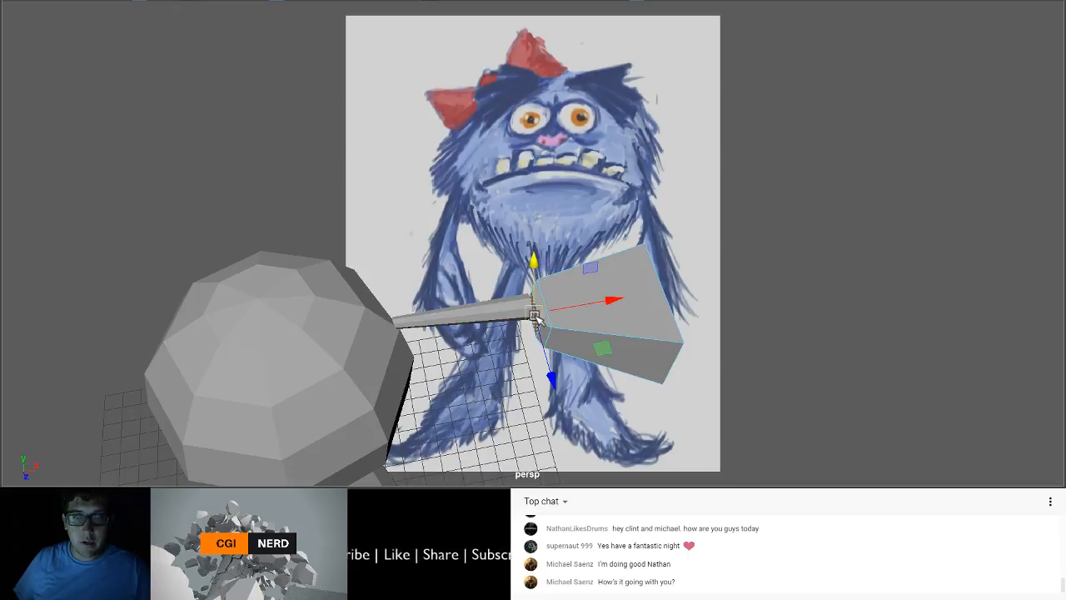
left_click_drag(557, 310, 558, 312)
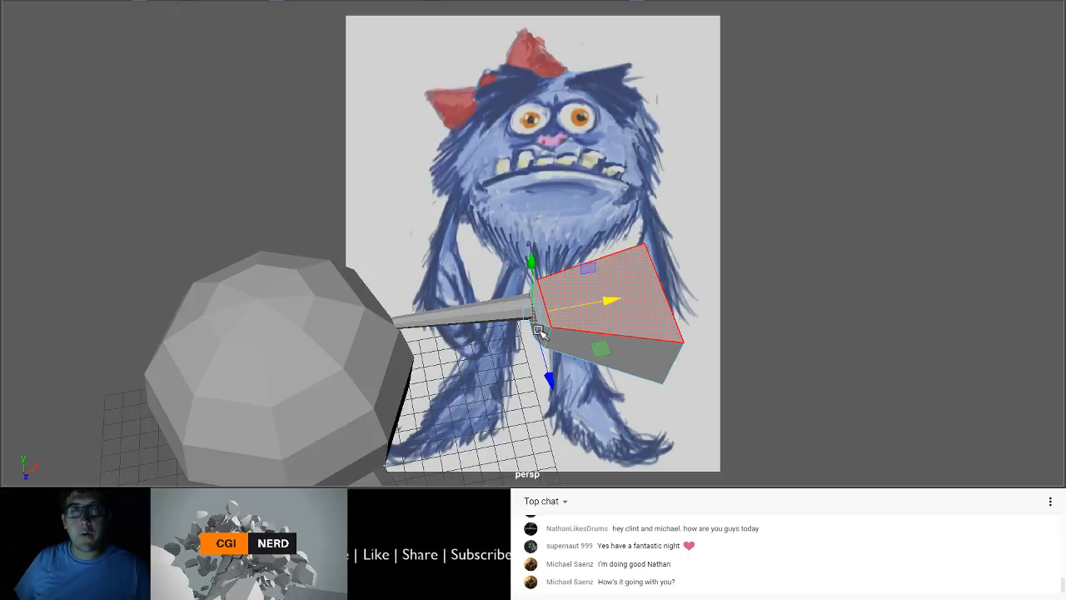
left_click_drag(506, 364, 507, 334, "alt")
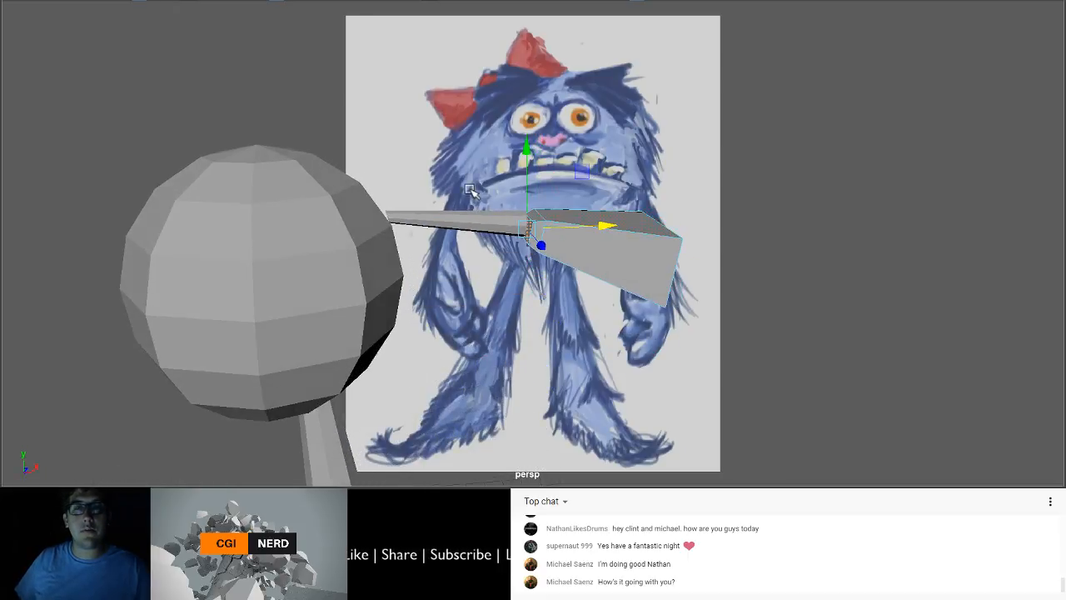
left_click_drag(510, 281, 492, 278, "alt")
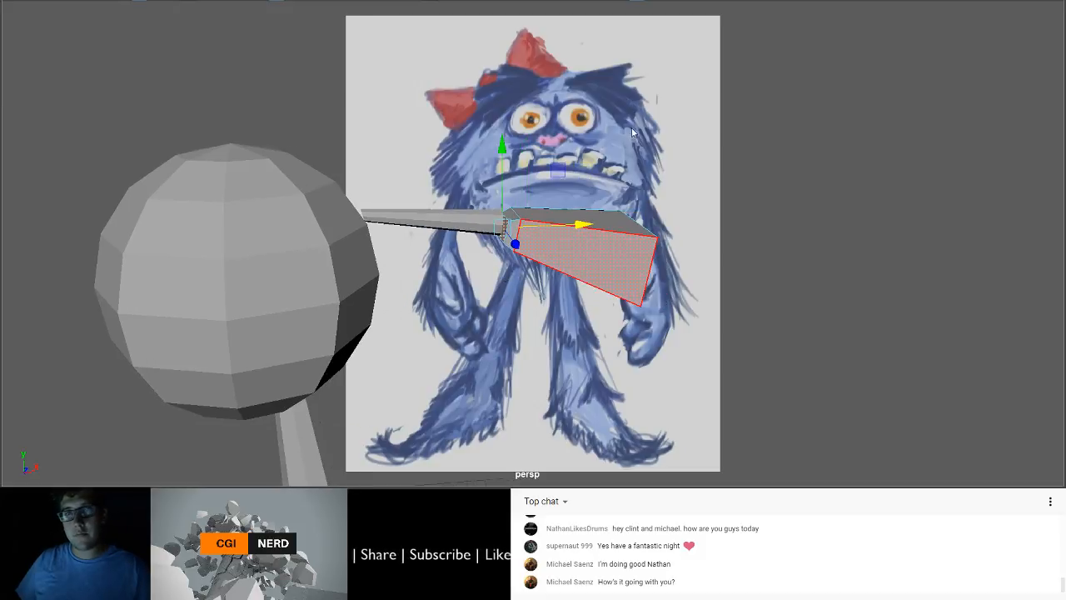
right_click_drag(663, 7, 666, 10)
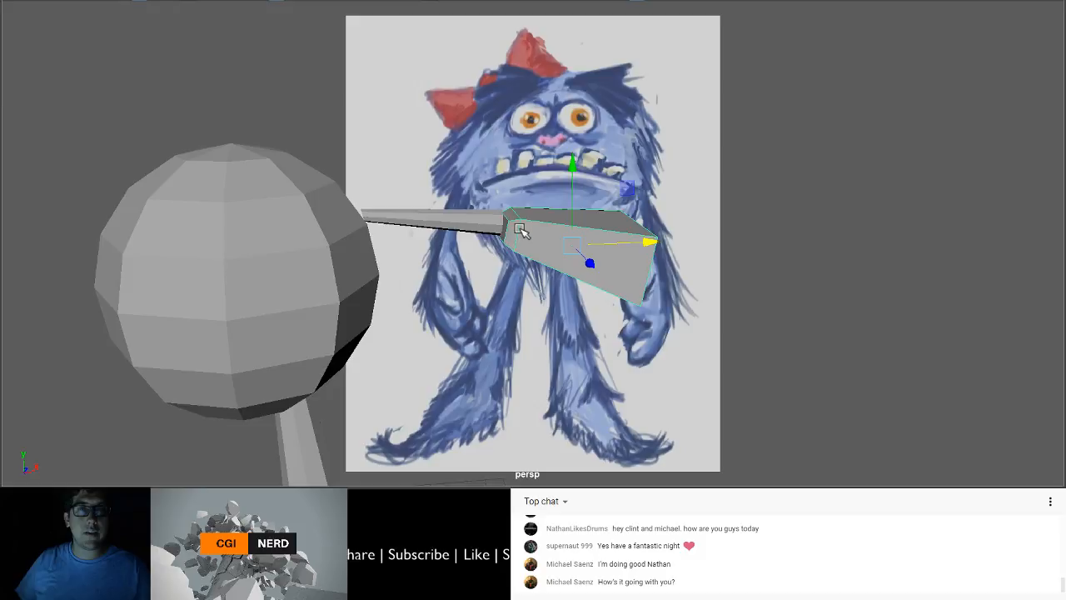
Step: Delete the pole vertex at the top of the body sphere to open a hole there
left_click_drag(530, 200, 465, 250, "alt")
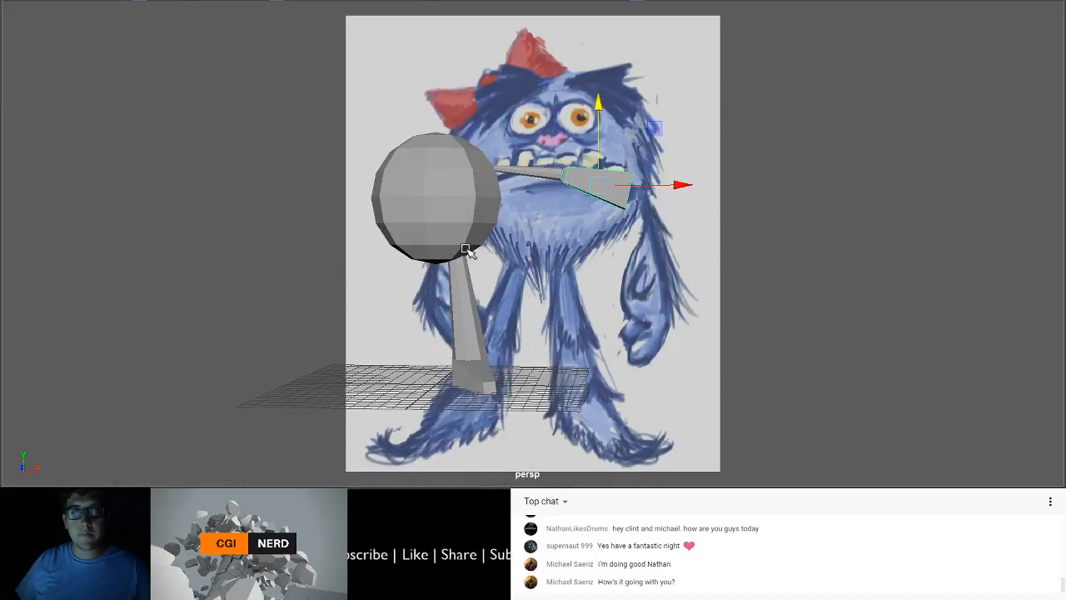
middle_click_drag(511, 250, 599, 268, "alt")
scroll(598, 269, "up", 4)
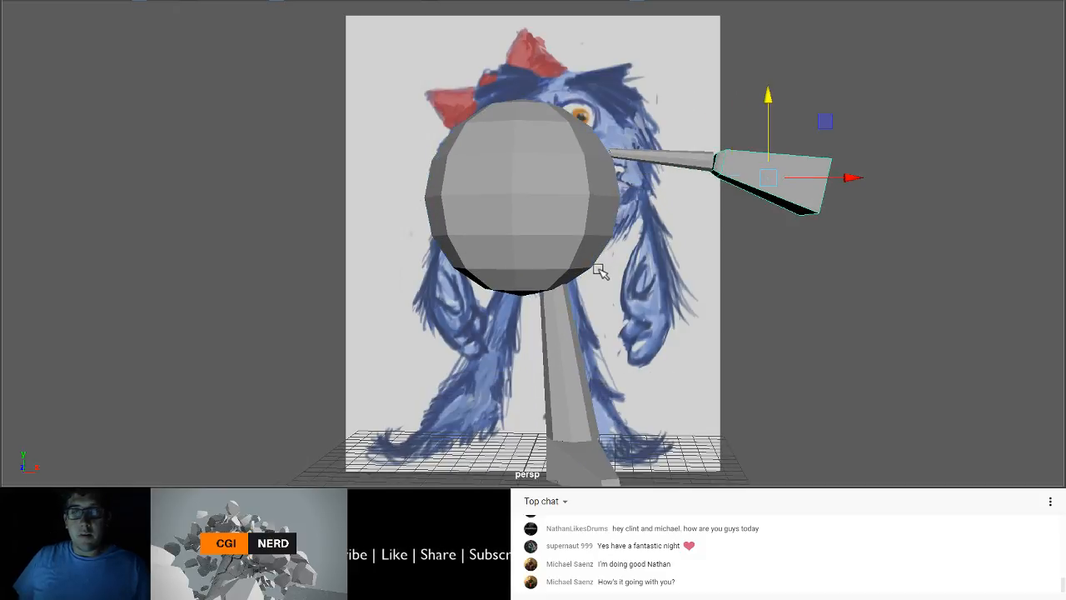
scroll(607, 271, "down", 2)
left_click(523, 165)
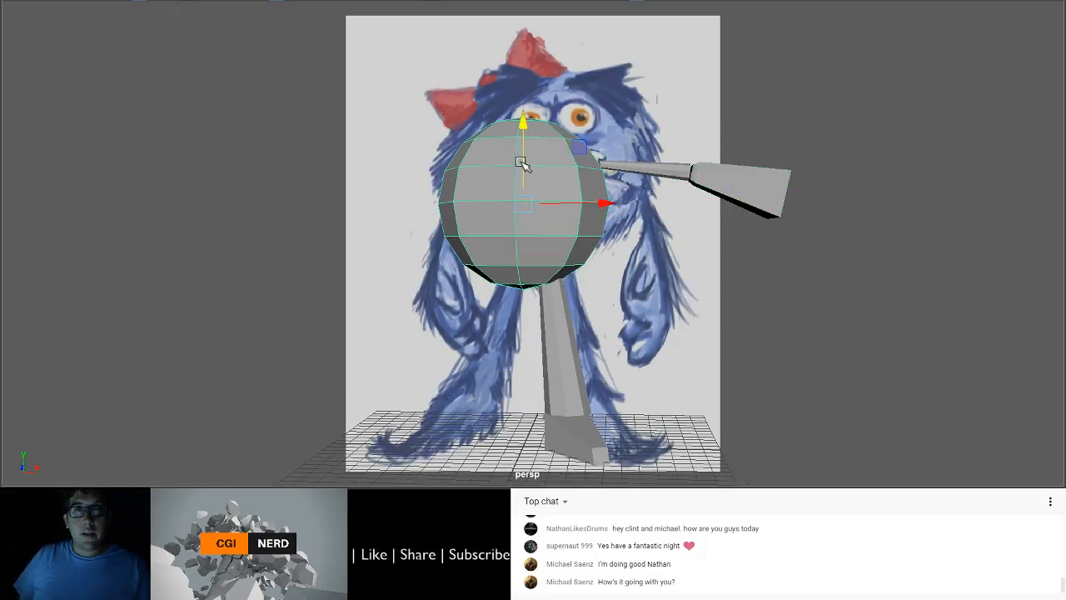
left_click_drag(527, 168, 540, 147, "alt")
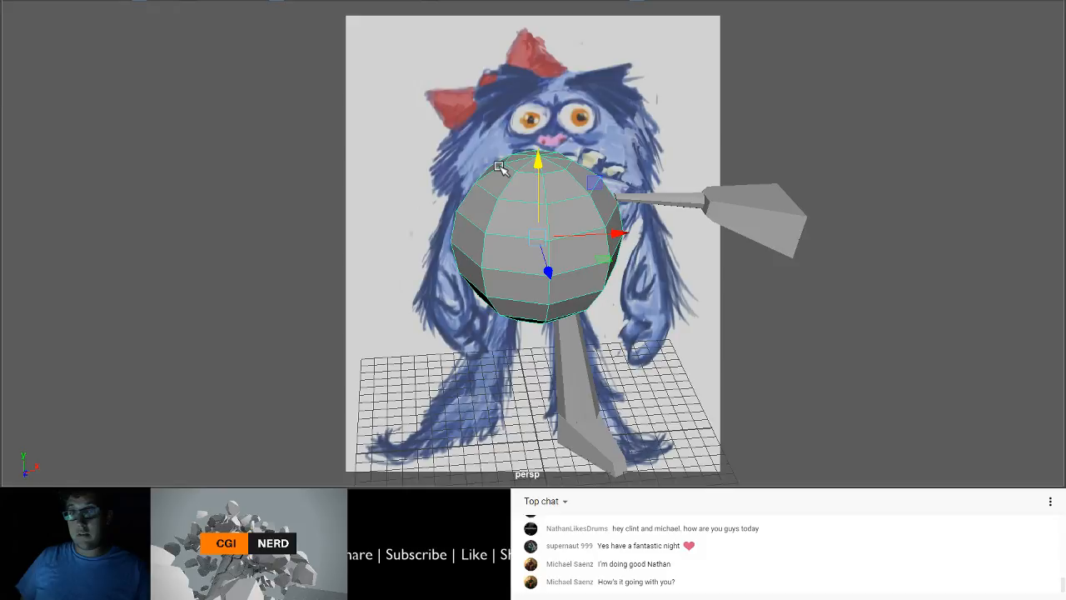
left_click_drag(500, 166, 483, 163, "alt")
right_click_drag(483, 164, 536, 156, "alt")
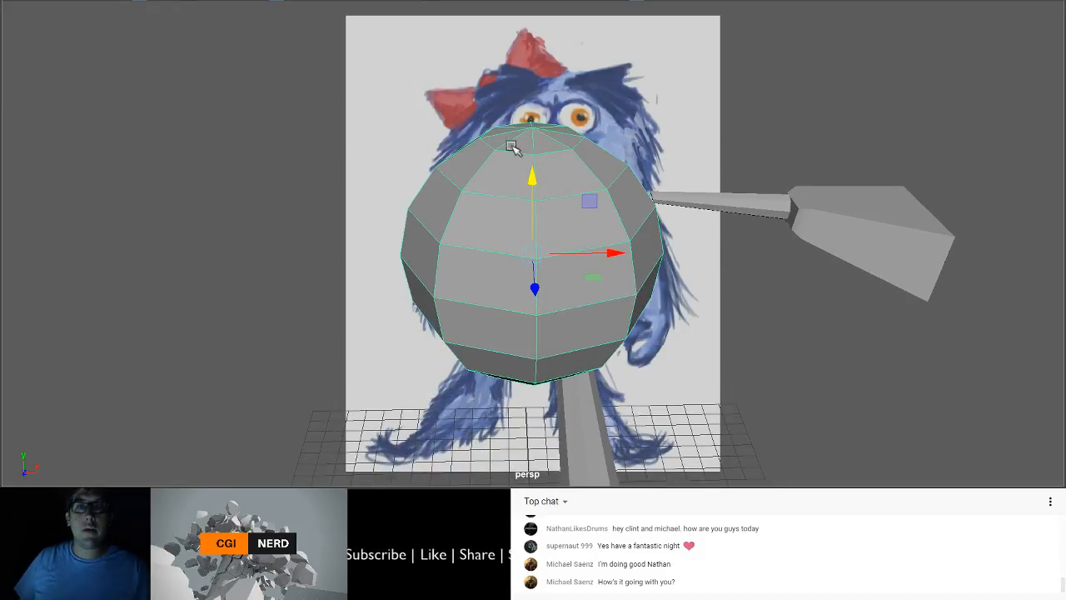
mouse_move(578, 155)
left_mouse_down("alt")
mouse_move(519, 72)
mouse_move(539, 106)
mouse_move(435, 126)
mouse_move(483, 125)
mouse_move(464, 131)
mouse_move(510, 108)
mouse_move(495, 214)
left_mouse_up("alt")
left_click_drag(459, 112, 436, 102, "alt")
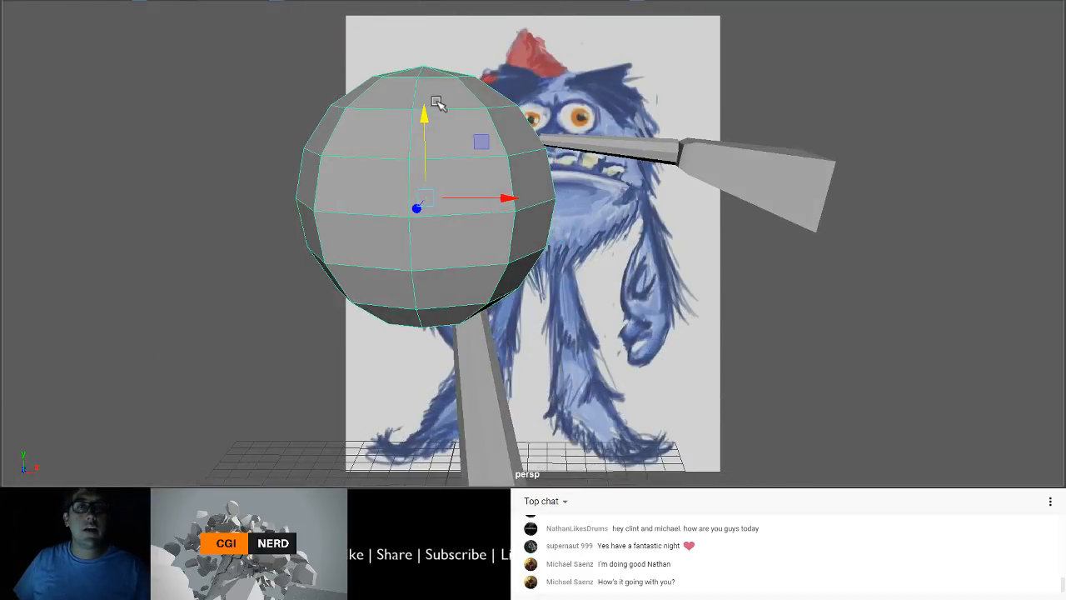
right_click_drag(437, 77, 437, 112)
left_click_drag(365, 35, 487, 73)
key("Delete")
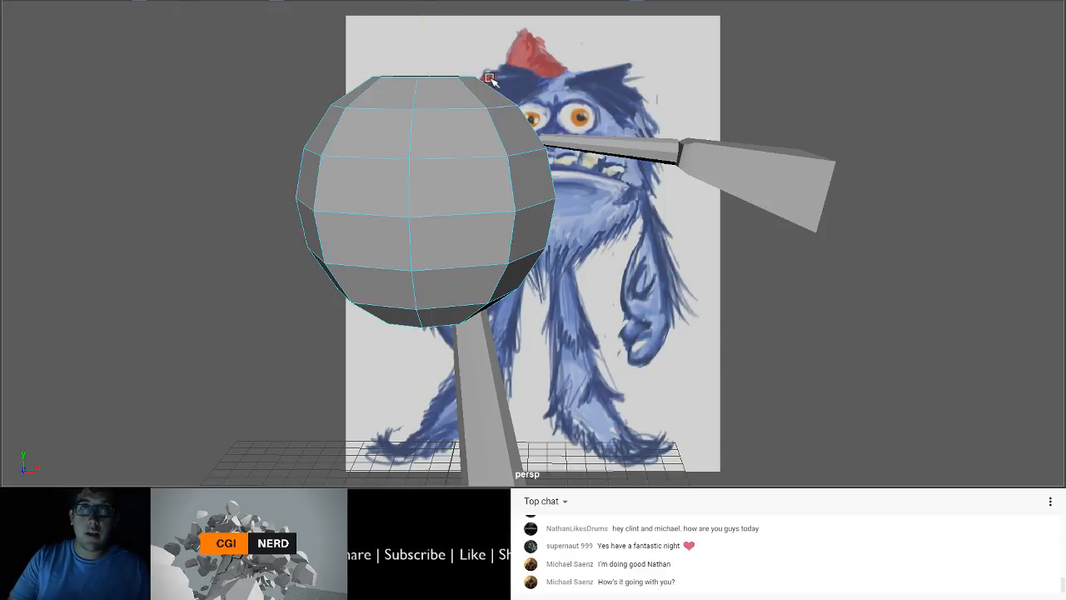
Step: Delete the pole vertex at the bottom of the body sphere
left_click_drag(386, 219, 390, 287, "alt")
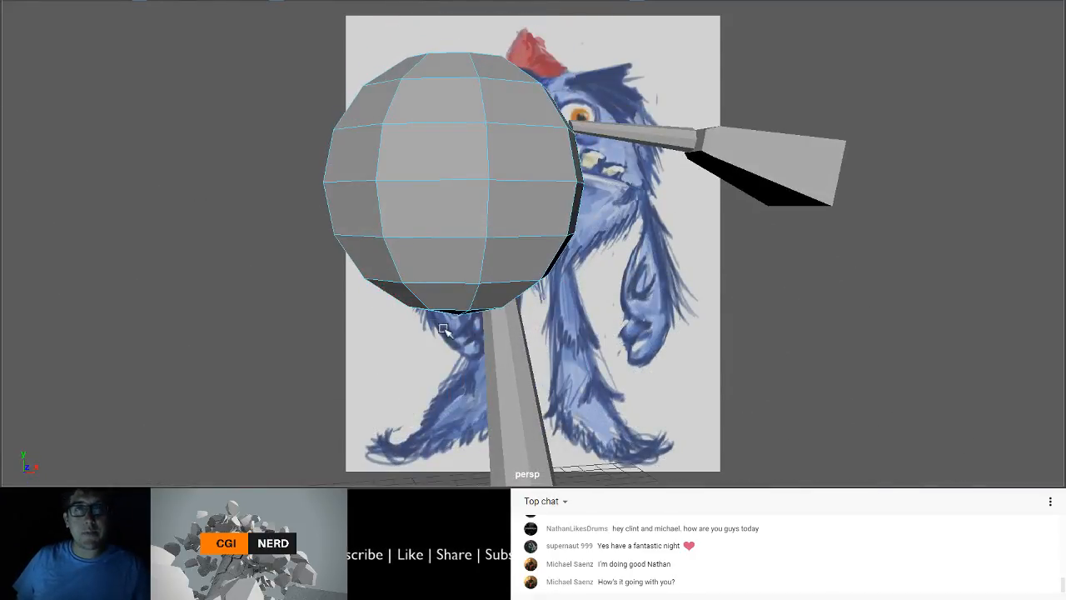
left_click_drag(435, 323, 477, 315, "alt")
left_click_drag(476, 315, 488, 328, "alt")
left_click_drag(307, 235, 516, 287)
key("Delete")
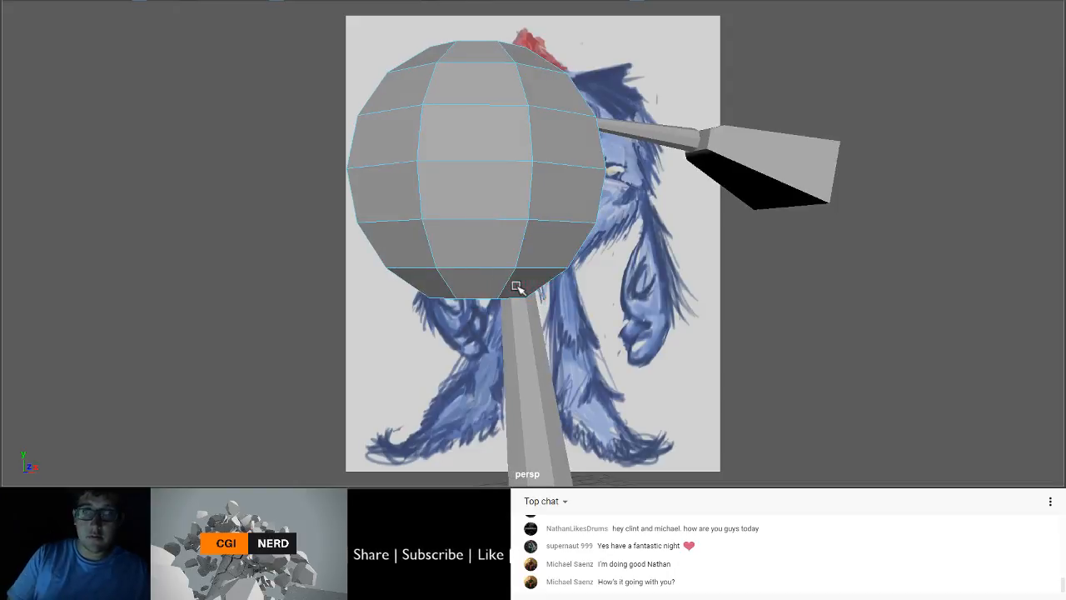
Step: Bridge a pair of opposite edges across the body's top hole with 1 division
left_click_drag(519, 357, 446, 240, "alt")
left_click_drag(431, 182, 445, 200, "alt")
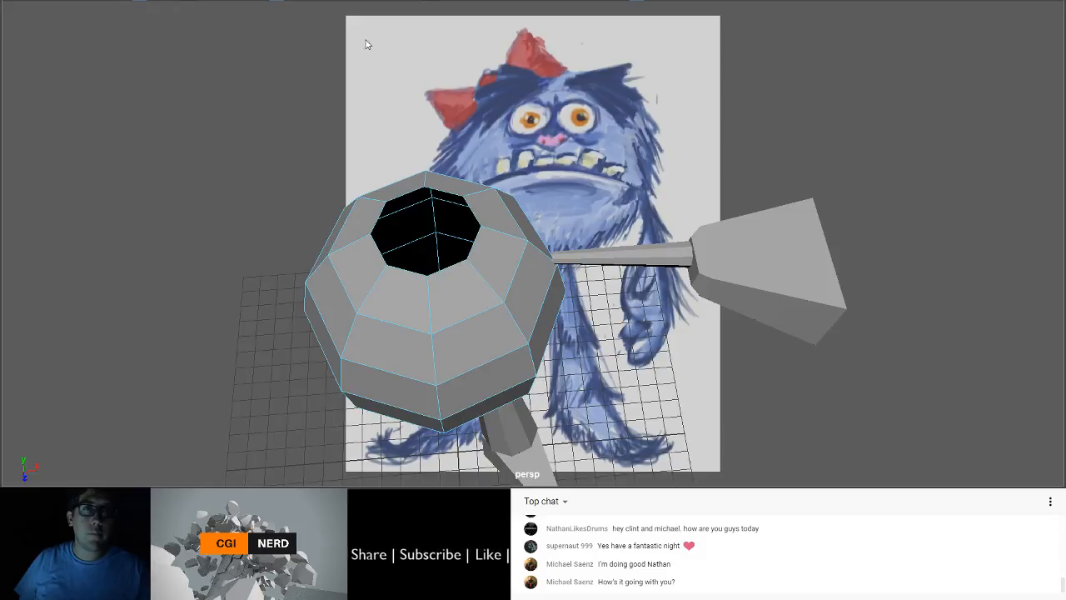
left_click(442, 189)
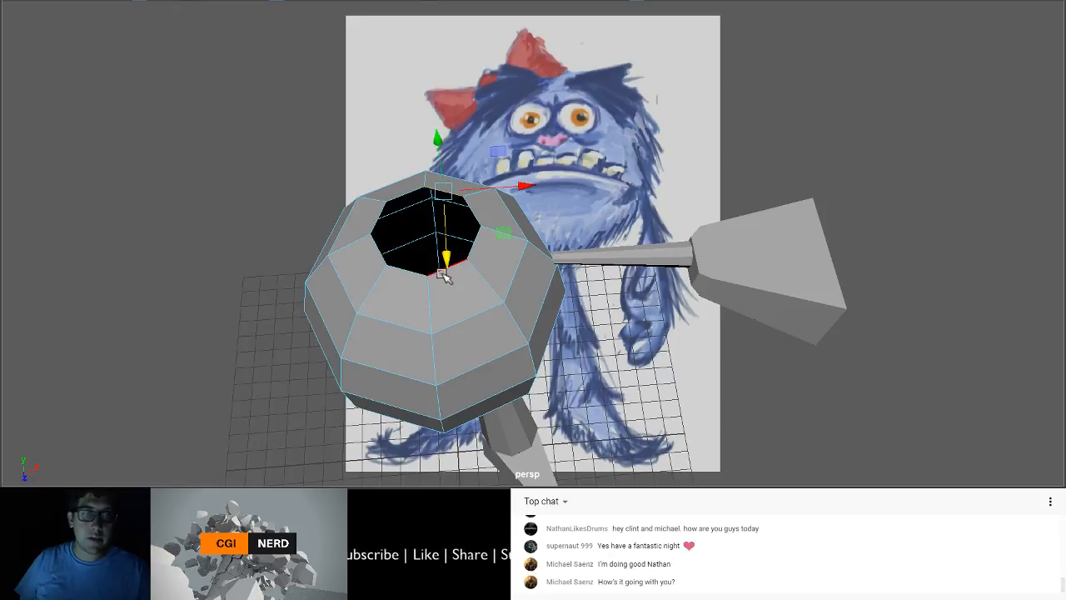
left_click_drag(437, 271, 441, 308)
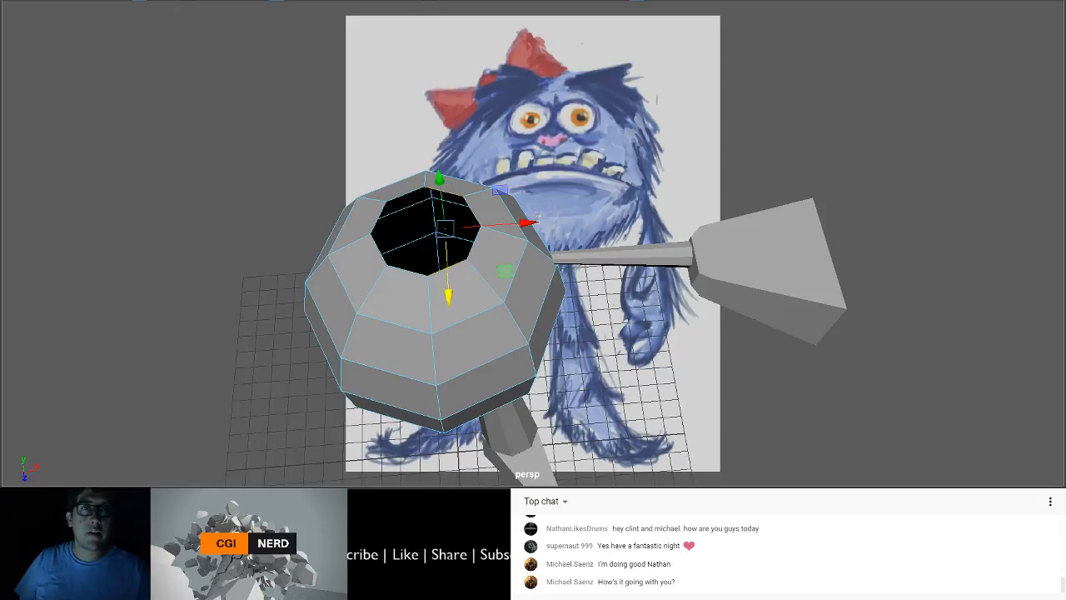
left_click(359, 38)
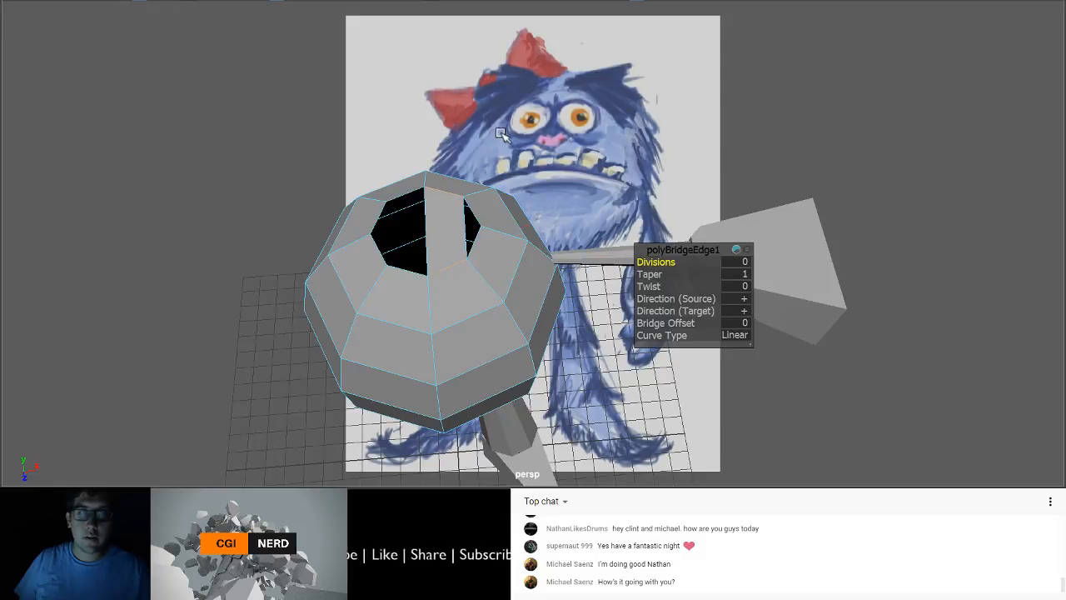
left_click_drag(501, 200, 533, 227, "alt")
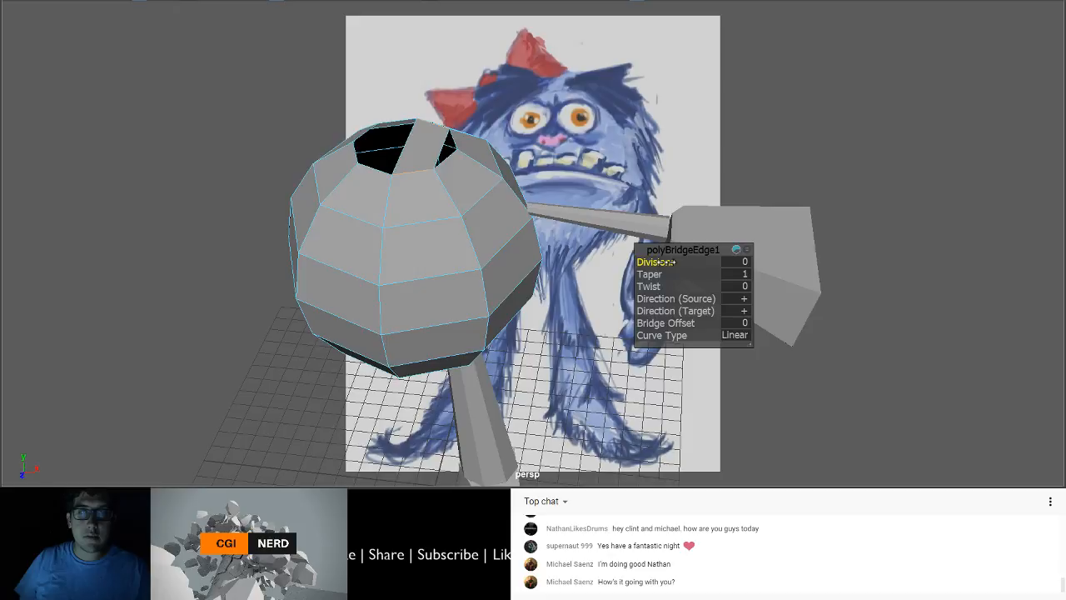
left_click_drag(666, 262, 679, 262)
Step: Bridge the neighbouring pair of opposite edges across the top hole with 1 division
left_click_drag(508, 200, 479, 260, "alt")
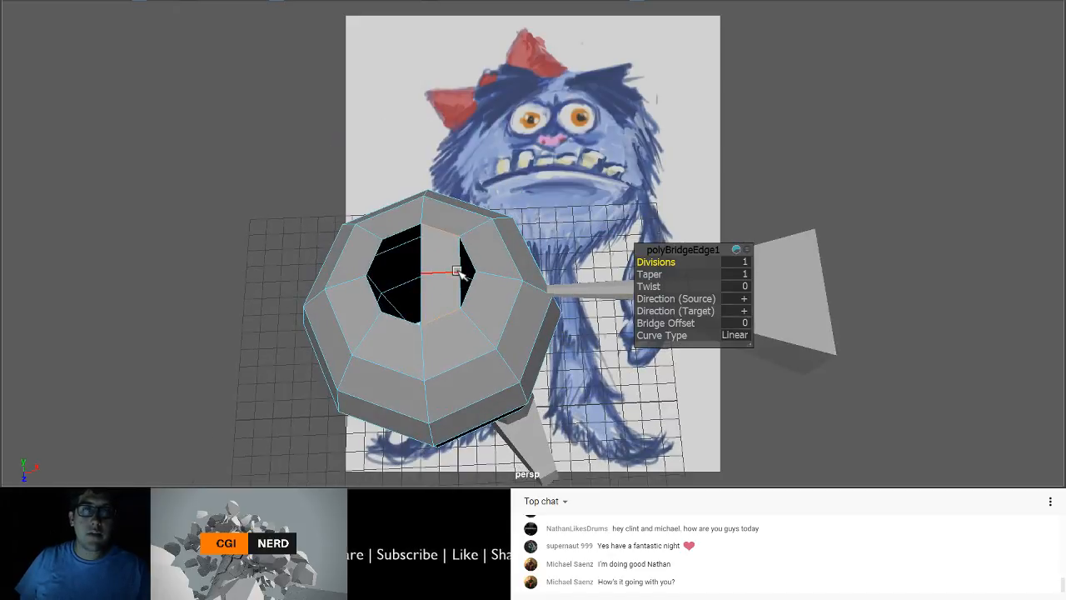
left_click(402, 232)
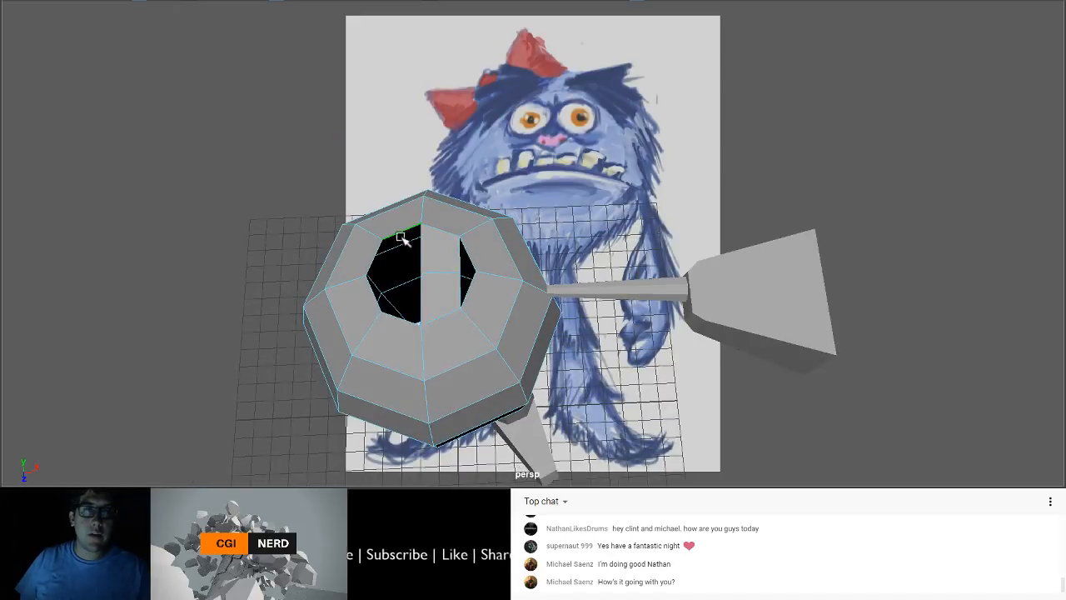
left_click(401, 318, "shift")
key("g")
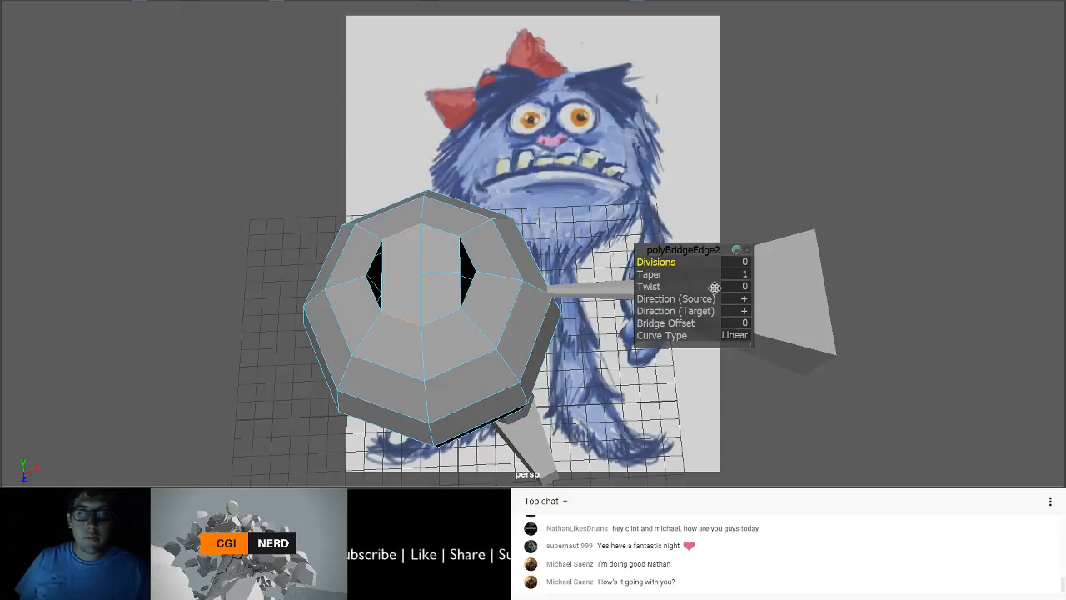
left_click_drag(686, 262, 680, 260)
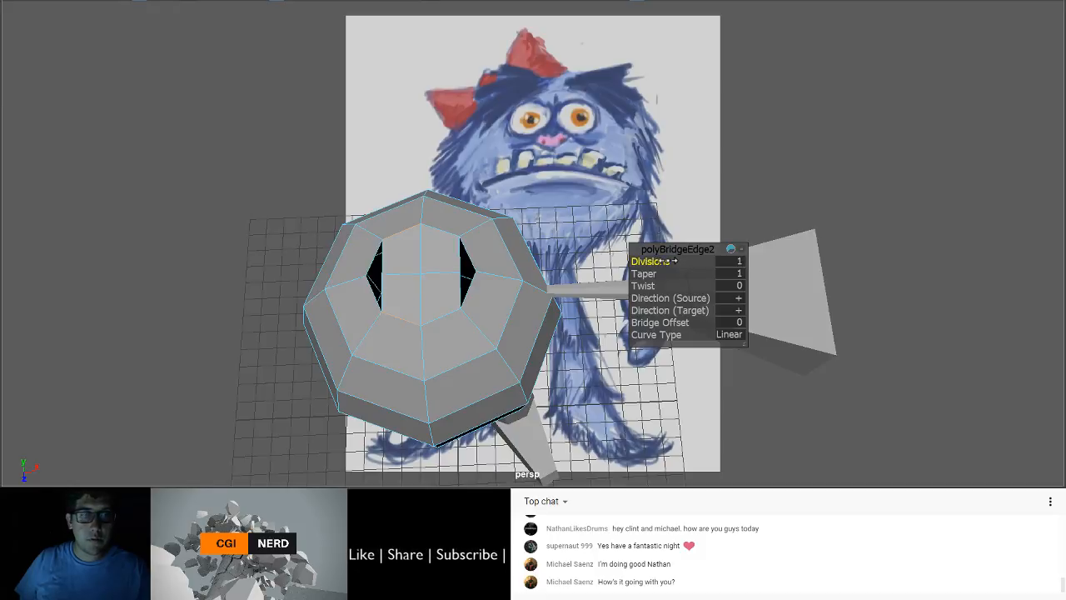
Step: Try raising the middle edge of the first bridge strip to round the top of the body
left_click(437, 276)
left_click_drag(437, 276, 477, 240, "alt")
key("w")
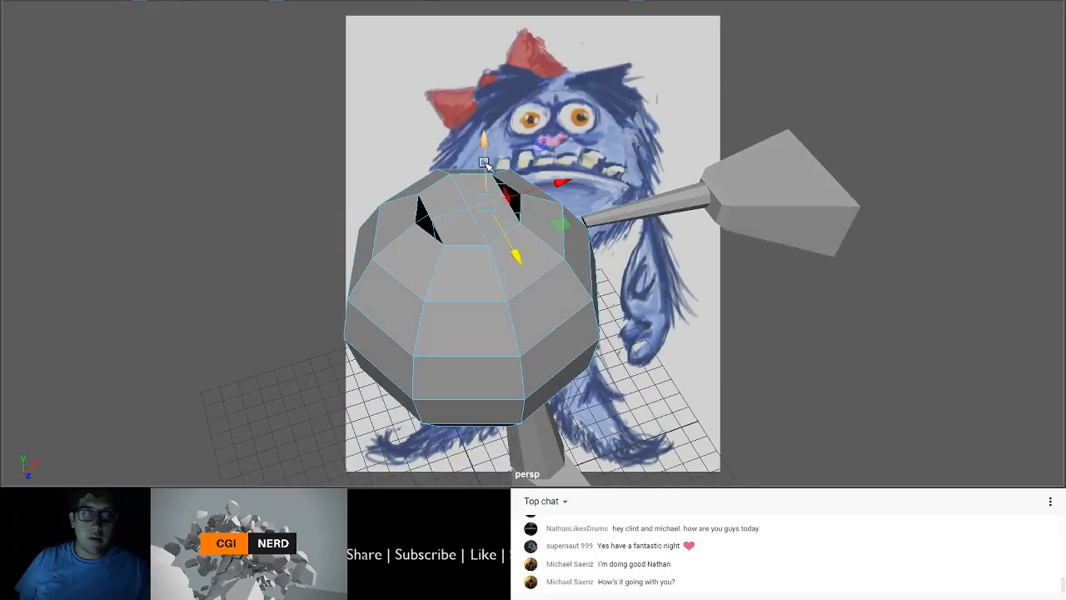
mouse_move(487, 160)
left_mouse_down()
mouse_move(490, 133)
mouse_move(490, 157)
mouse_move(497, 150)
left_mouse_up()
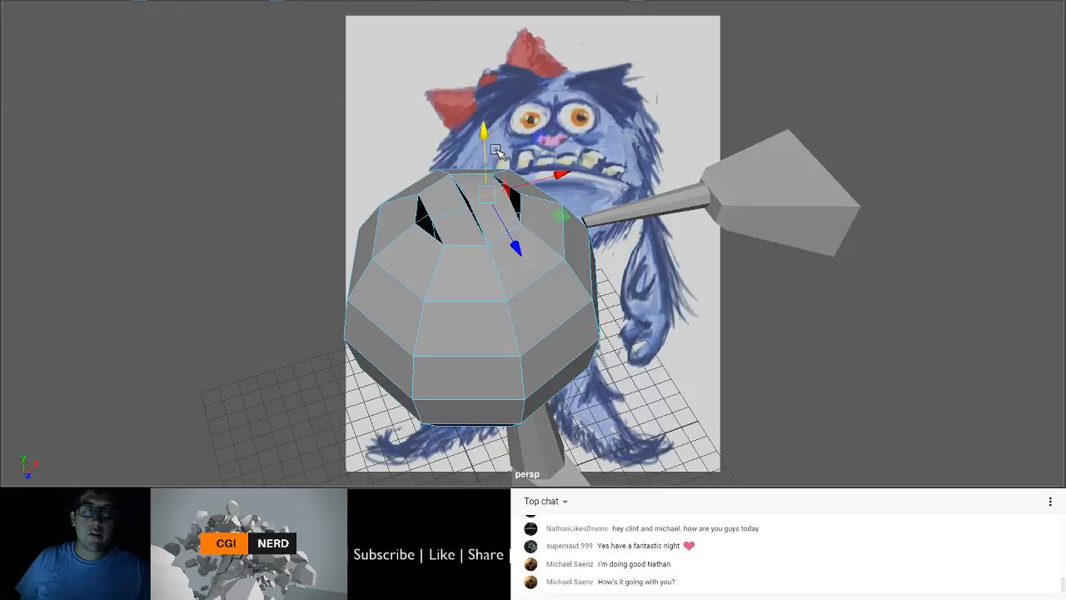
left_click(457, 211)
Step: Undo the edge move and both bridges across the body's top hole
key("ctrl+z")
key("ctrl+z")
key("ctrl+z")
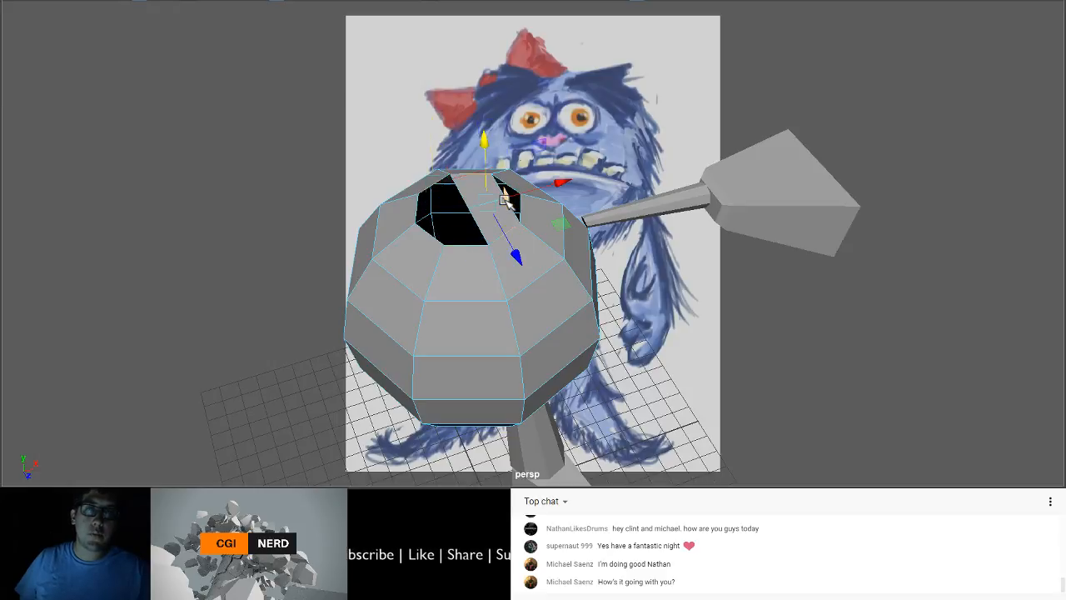
key("ctrl+z")
Step: Bridge two adjacent edges on one side of the body's top hole to the opposite two with 1 division
left_click_drag(469, 192, 459, 202, "alt")
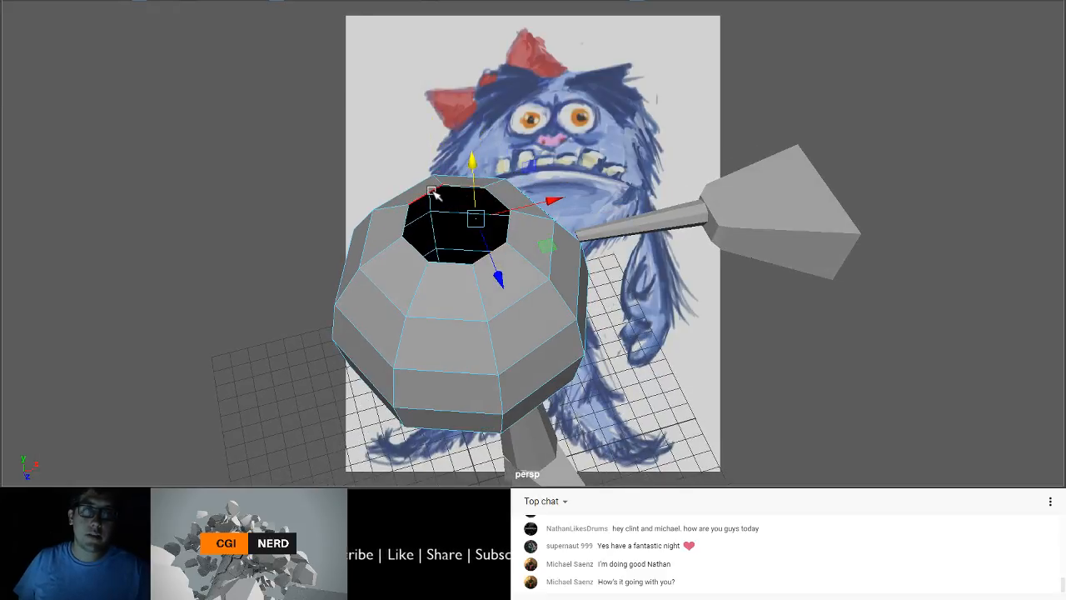
left_click(430, 192)
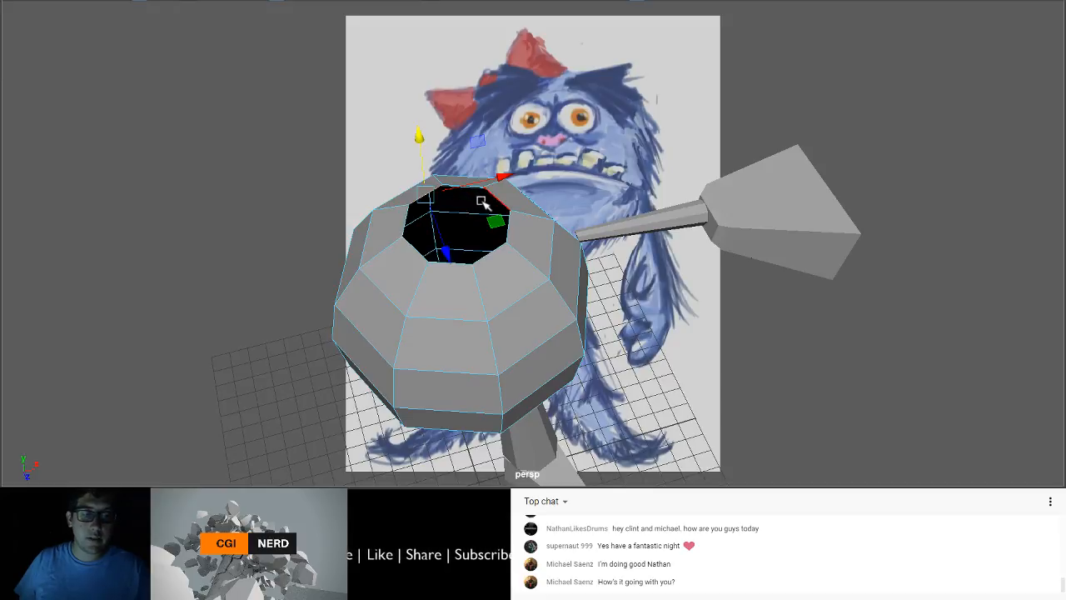
key("q")
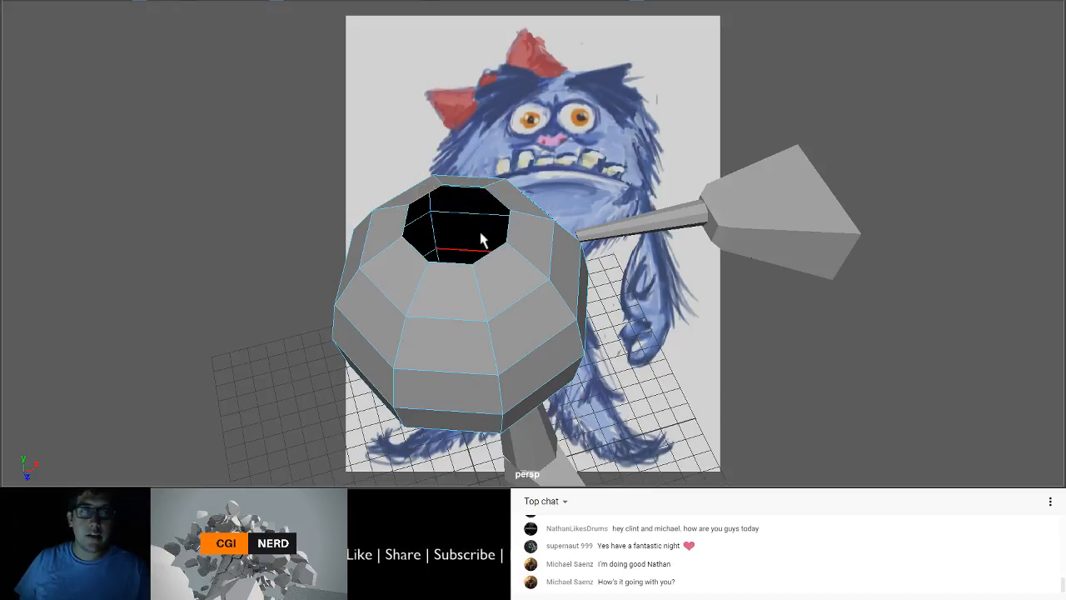
left_click_drag(495, 238, 466, 287, "alt")
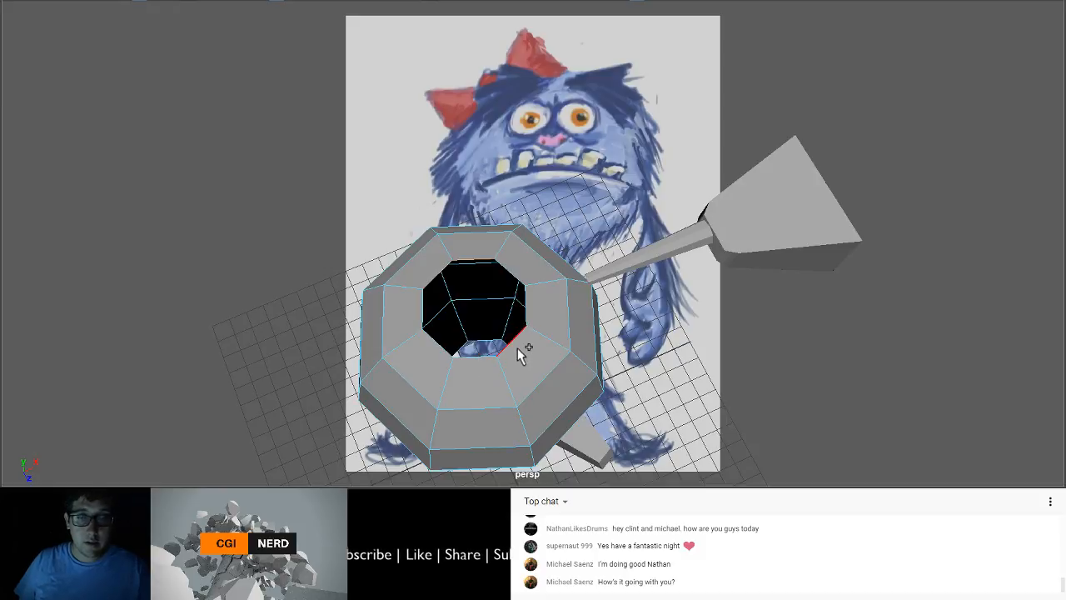
left_click(367, 35)
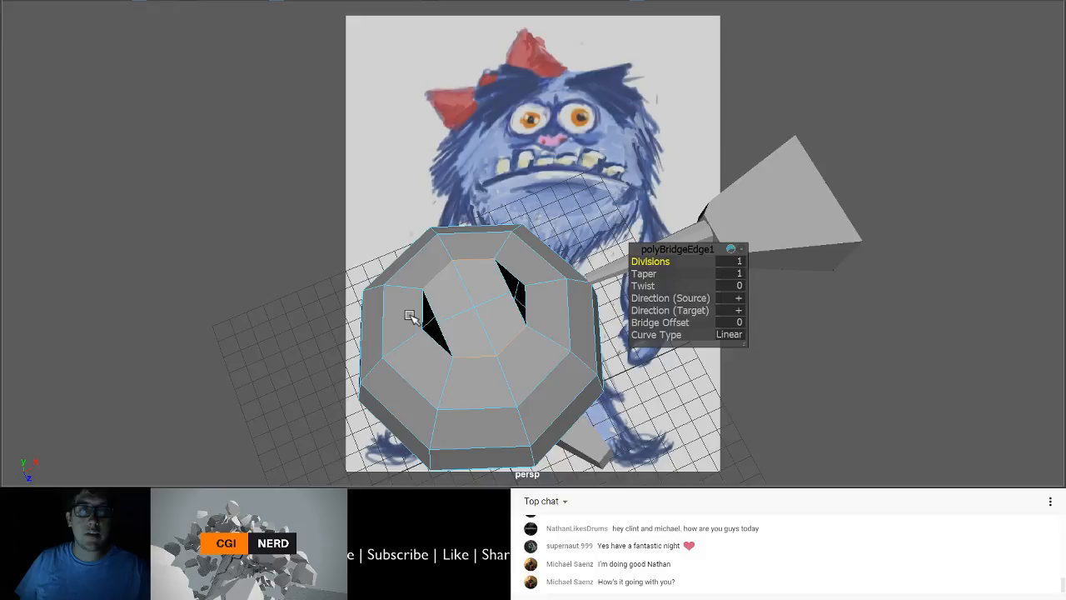
Step: Raise the middle edges of the bridge and its centre vertex to round the top of the body
left_click_drag(410, 315, 483, 238, "alt")
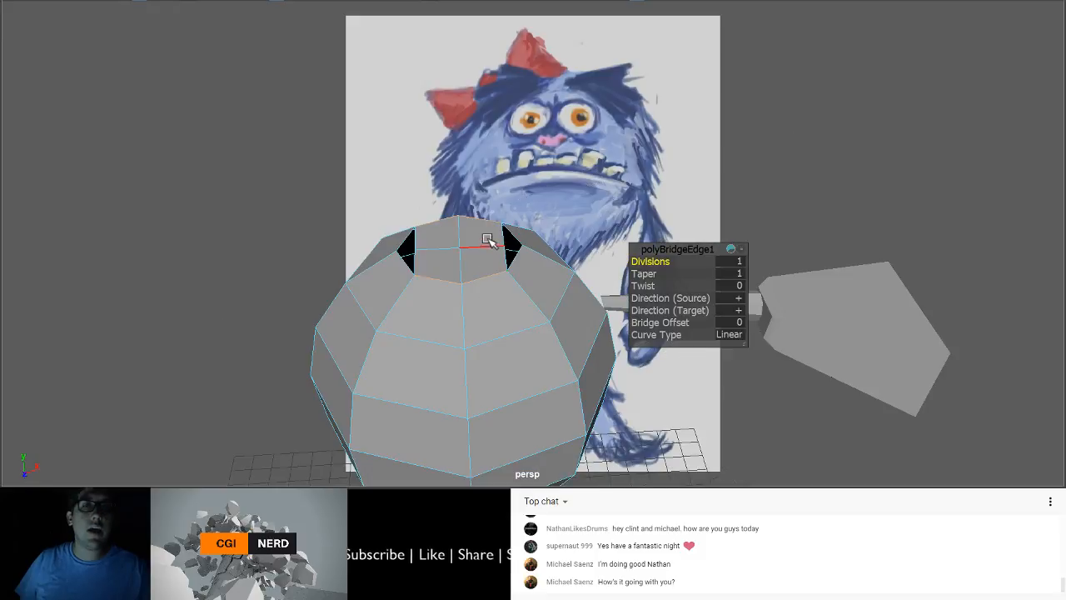
left_click(457, 210)
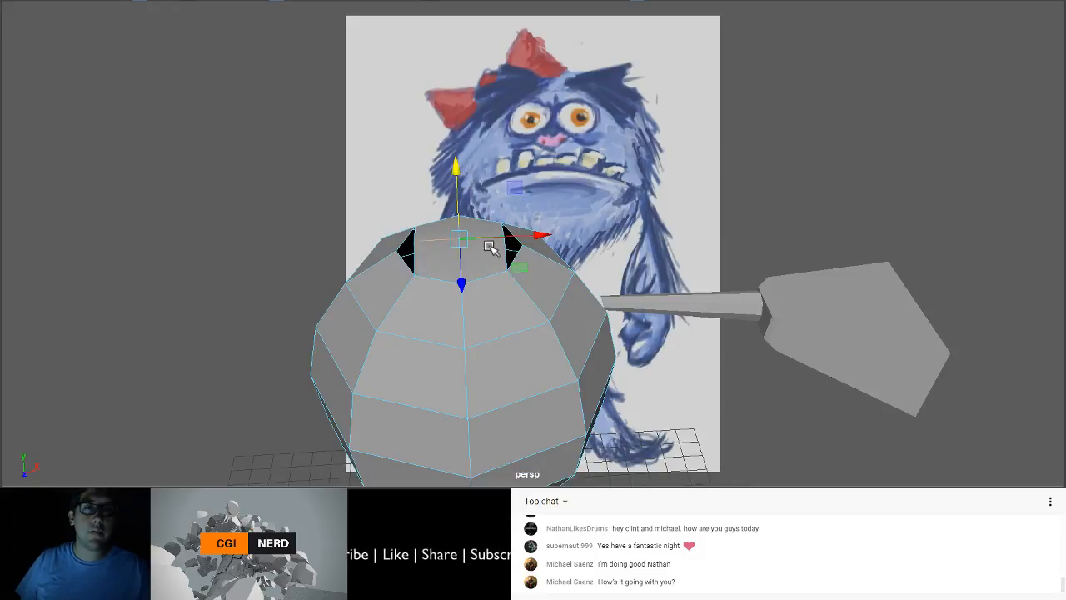
scroll(489, 248, "up", 2)
middle_click_drag(489, 248, 510, 246, "alt")
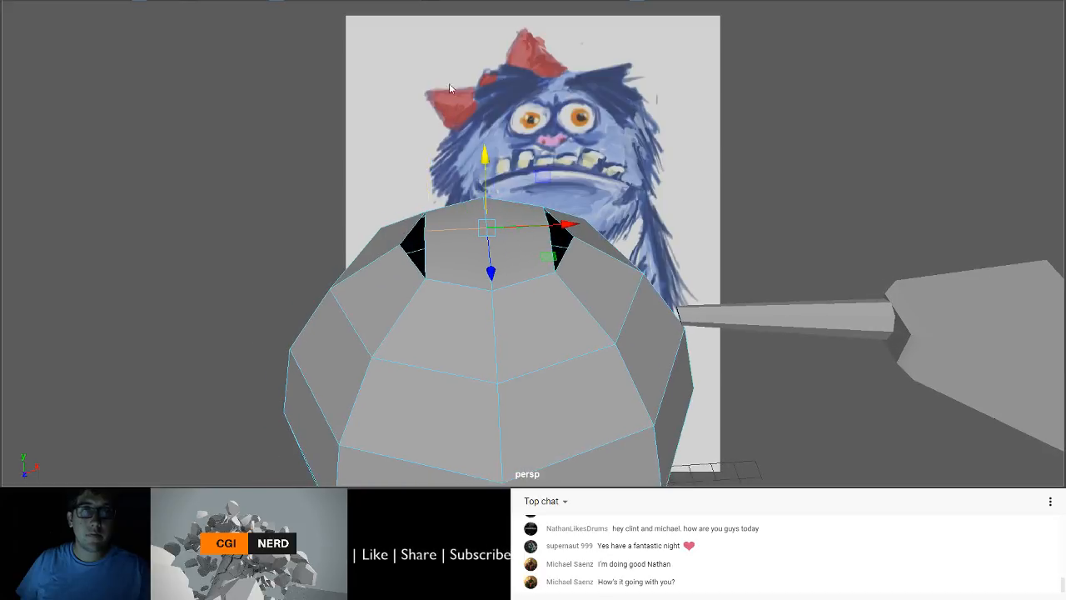
key("F9")
left_click(487, 229)
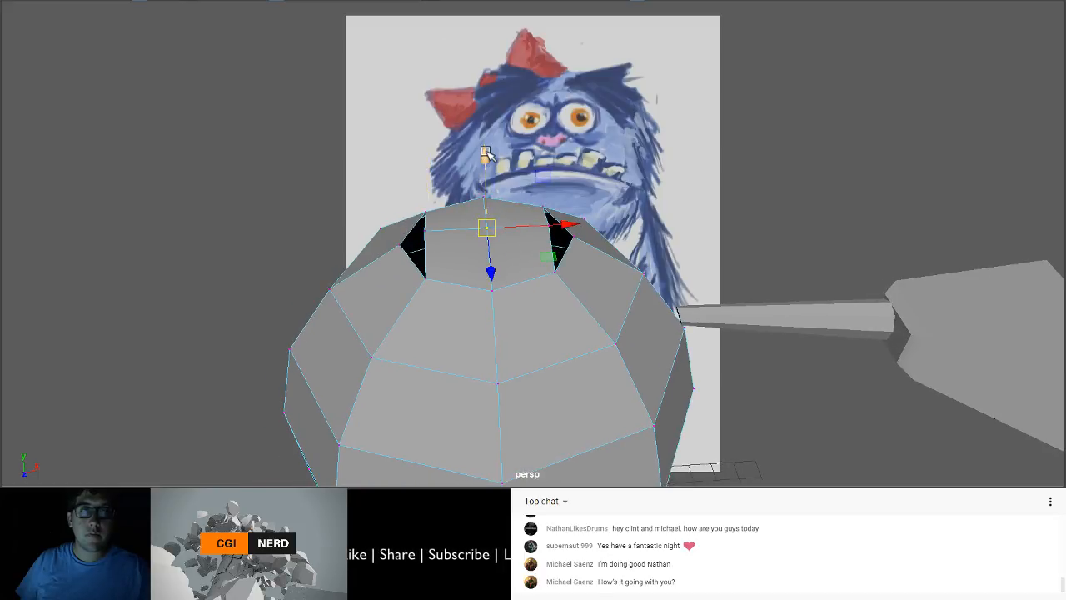
left_click_drag(486, 154, 583, 369, "alt")
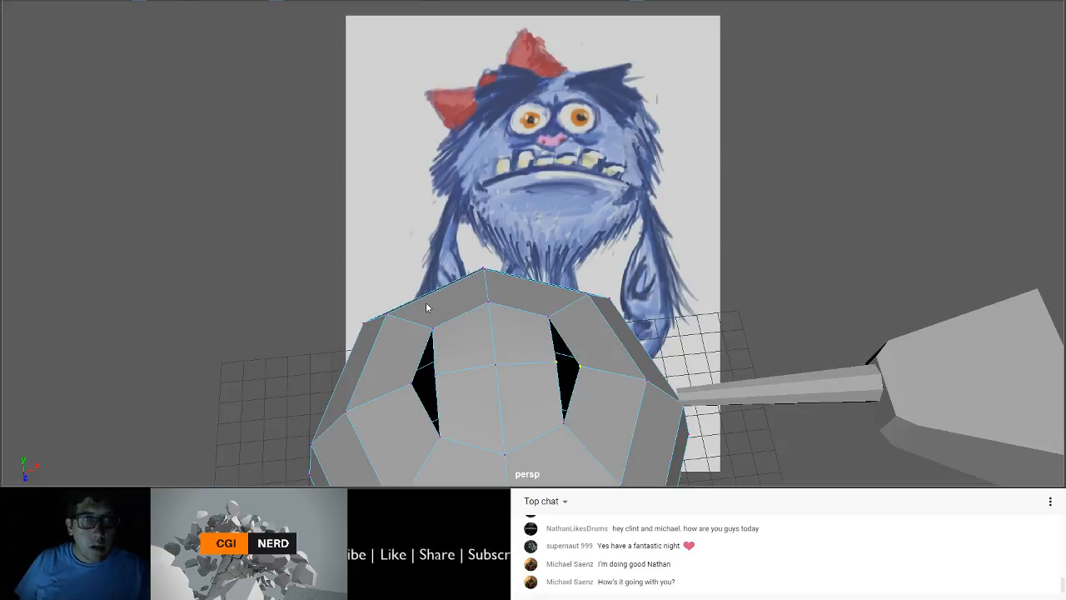
Step: Merge the bridge's end vertices with the adjacent hole vertices on both sides, using a distance threshold of 0.01
left_click(417, 1)
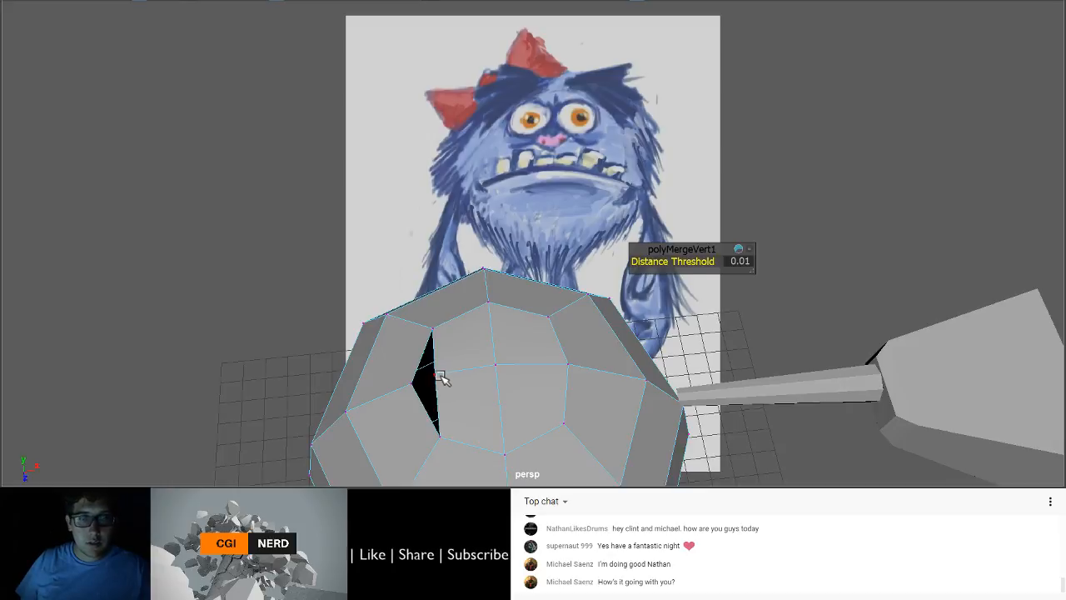
left_click(436, 377)
left_click(410, 385, "shift")
right_click_drag(410, 385, 416, 1, "shift")
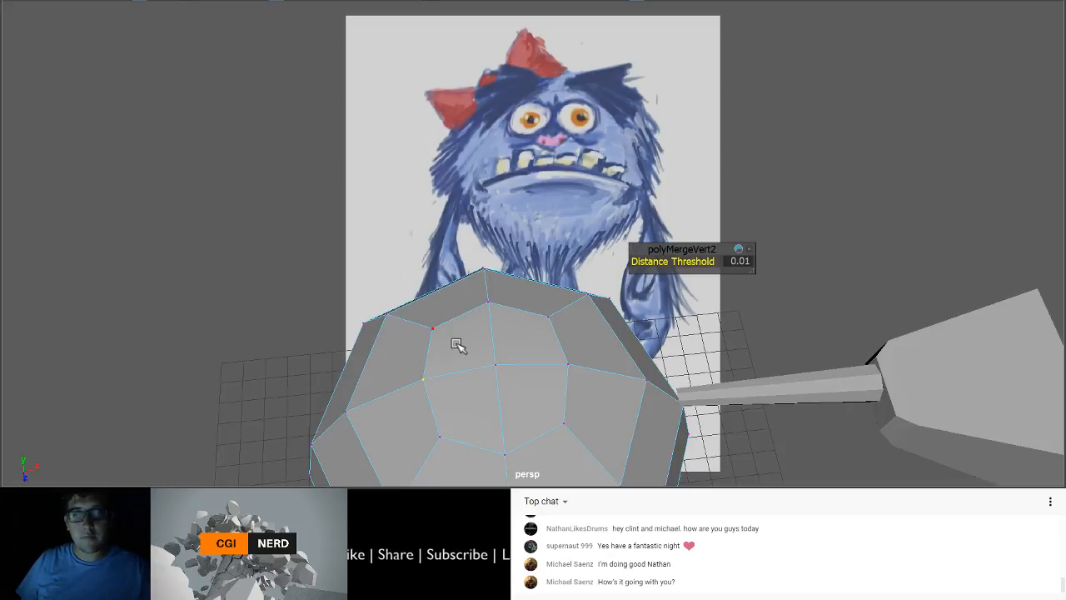
Step: Delete all faces on the lower half of the body sphere
left_click_drag(449, 329, 438, 285, "alt")
right_click_drag(445, 288, 426, 293, "alt")
middle_click_drag(427, 294, 440, 186, "alt")
left_click_drag(441, 185, 590, 135, "alt")
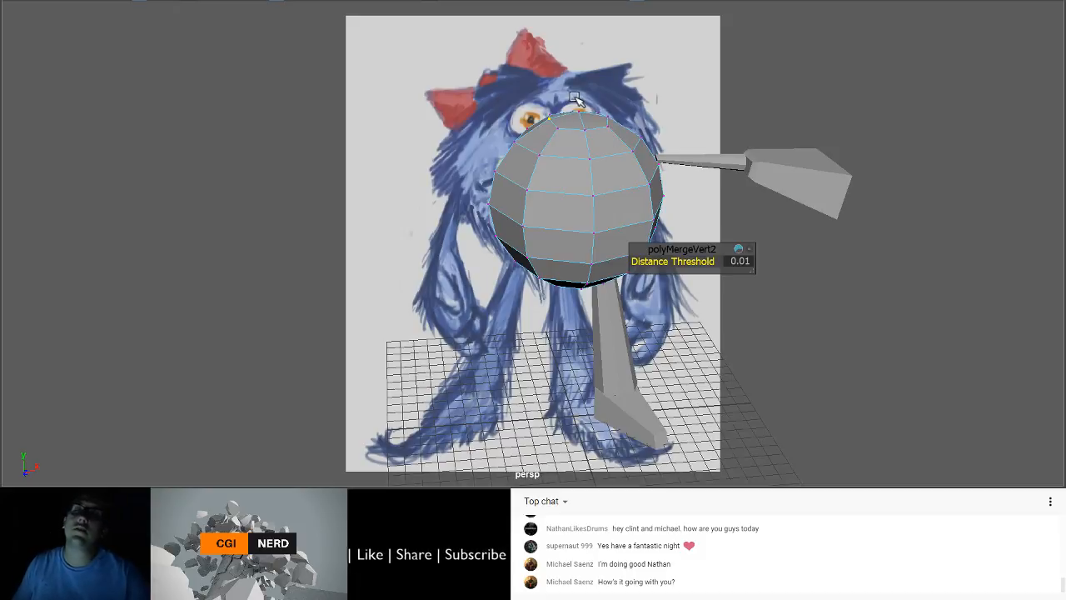
left_click_drag(580, 140, 505, 126, "alt")
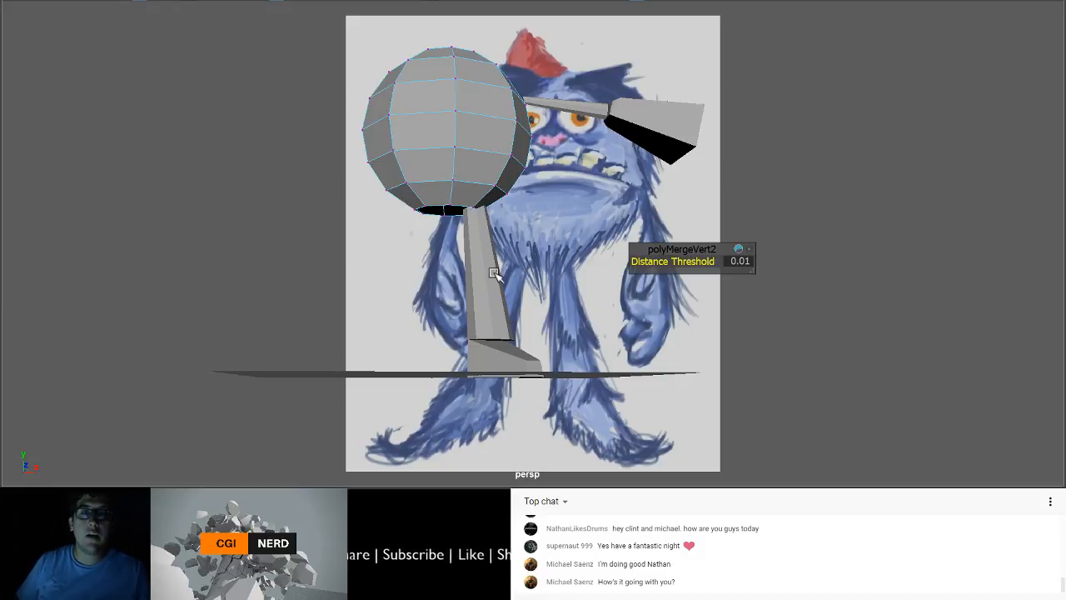
left_click_drag(494, 273, 483, 158, "alt")
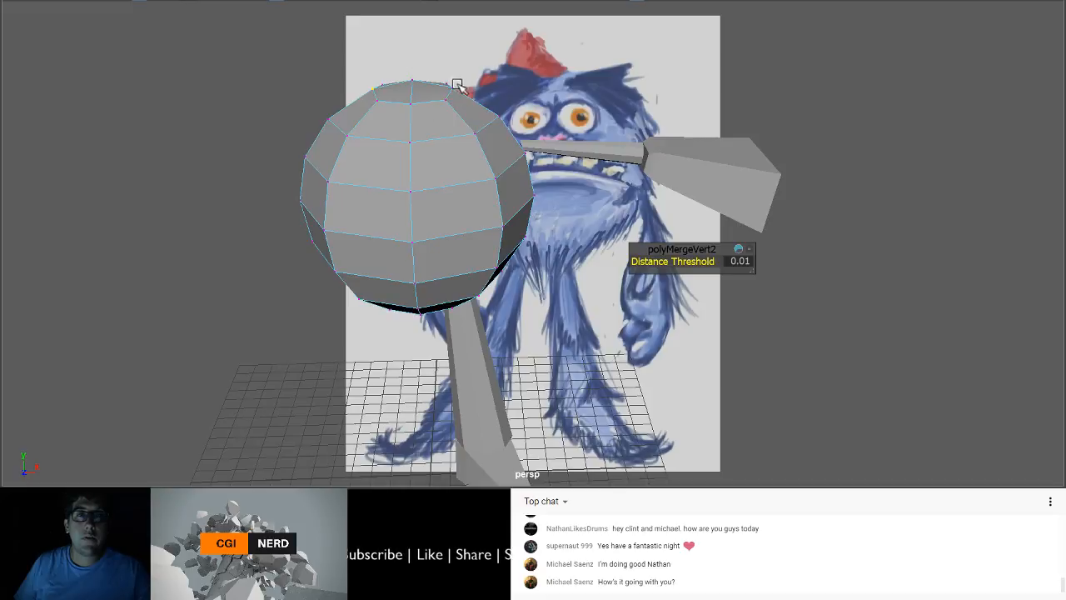
left_click_drag(457, 85, 434, 90, "alt")
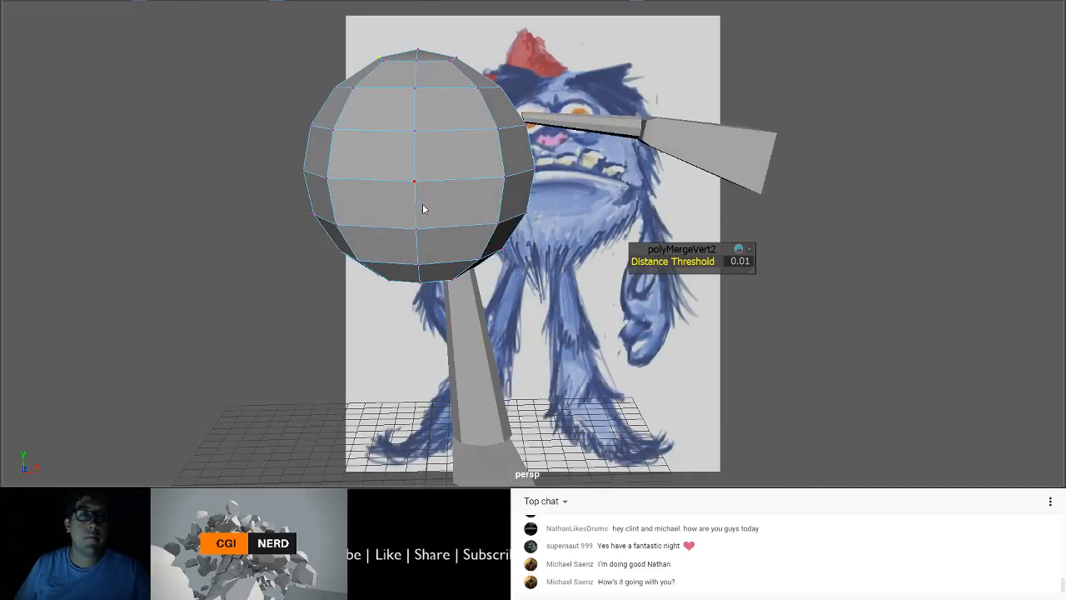
key("F11")
left_click_drag(297, 194, 689, 308)
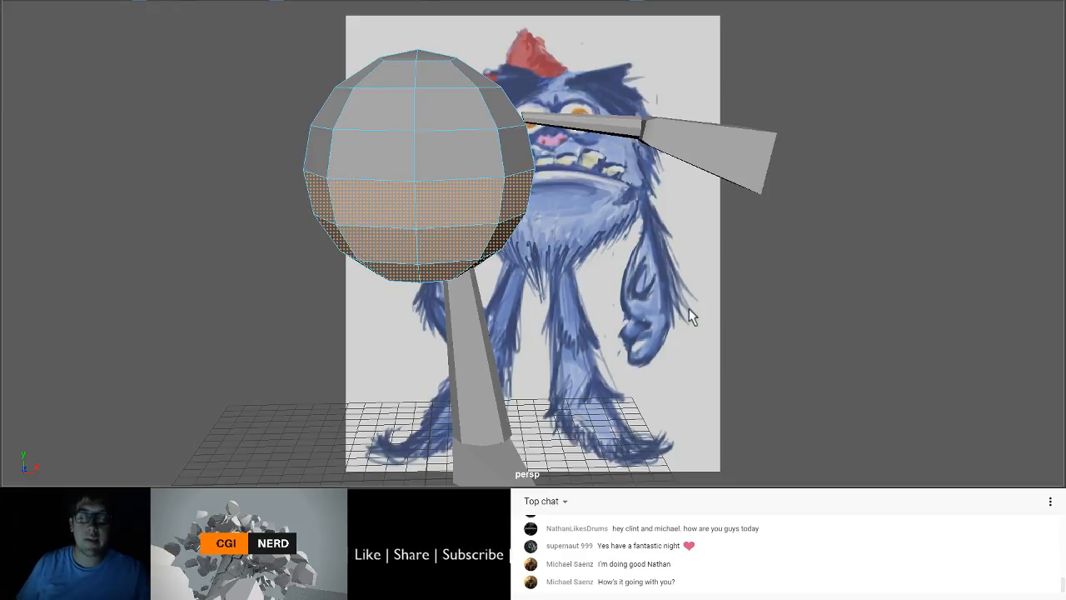
key("Delete")
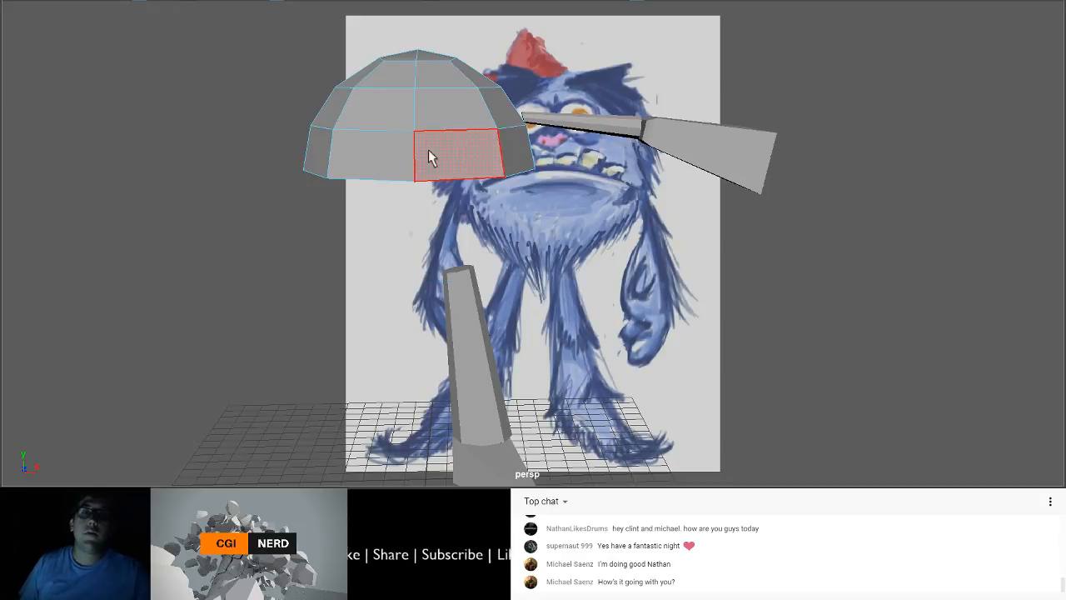
Step: Duplicate the remaining upper half of the body and flip the copy vertically by scaling to form a matching lower half
left_click_drag(475, 150, 430, 156, "alt")
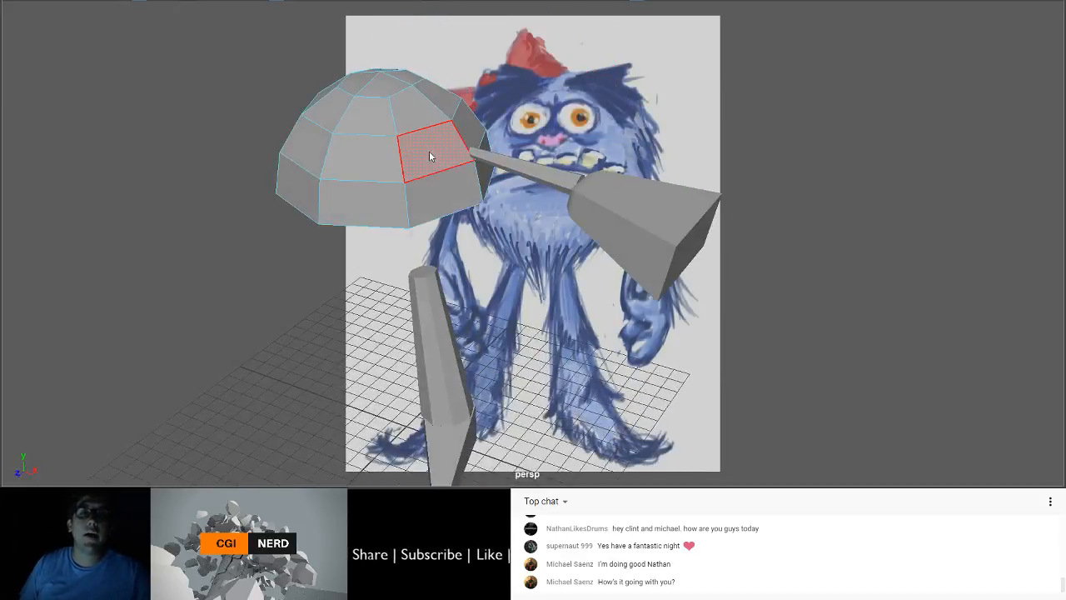
key("F8")
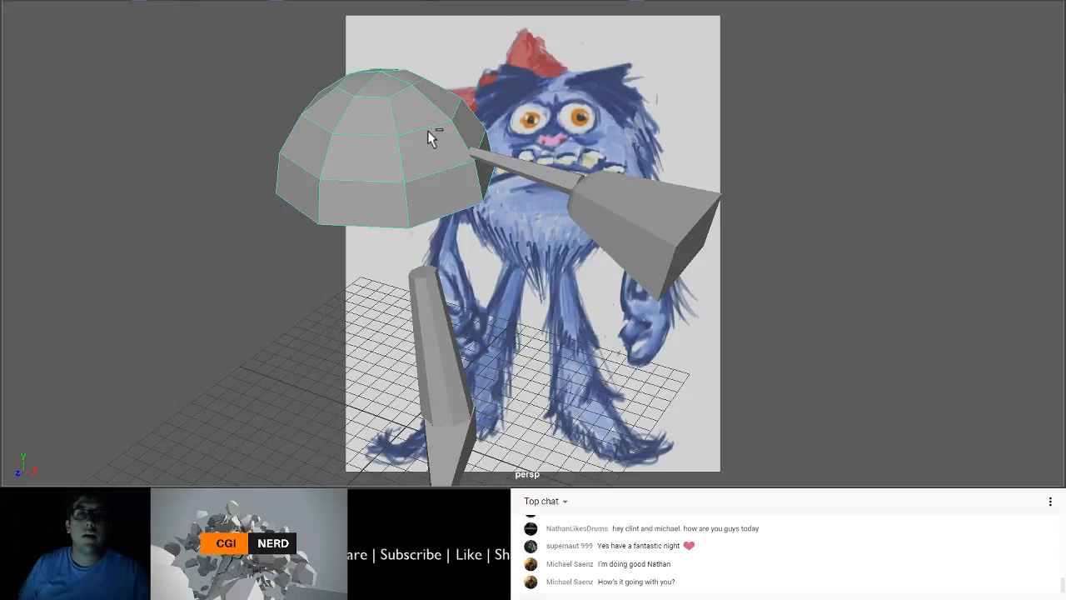
key("f")
left_click_drag(555, 222, 604, 210, "alt")
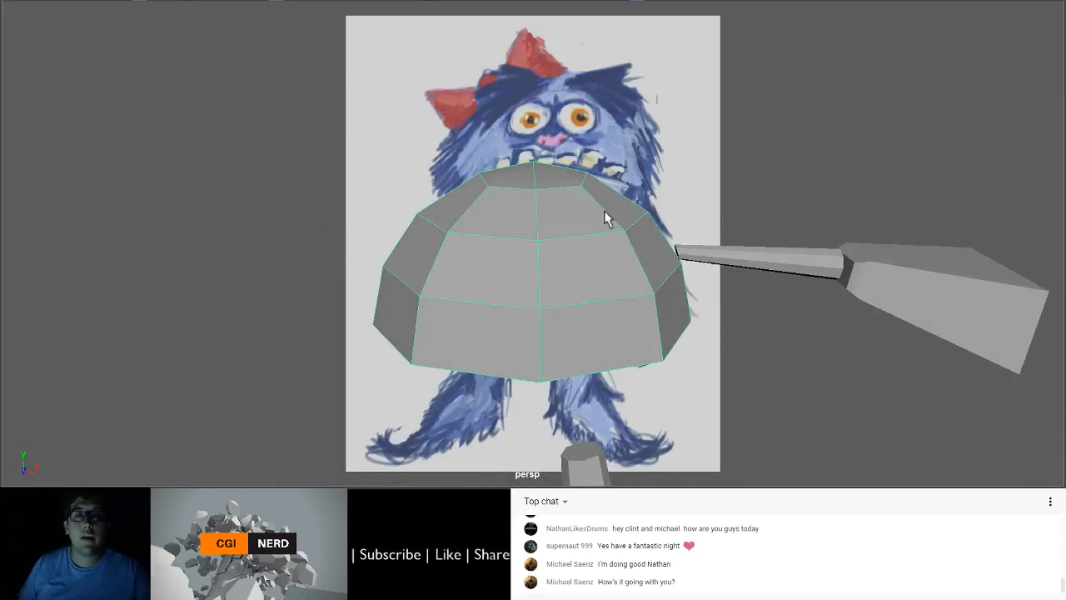
middle_click_drag(604, 210, 475, 83, "alt")
right_click_drag(475, 83, 475, 109, "alt")
middle_click_drag(476, 109, 430, 30, "alt")
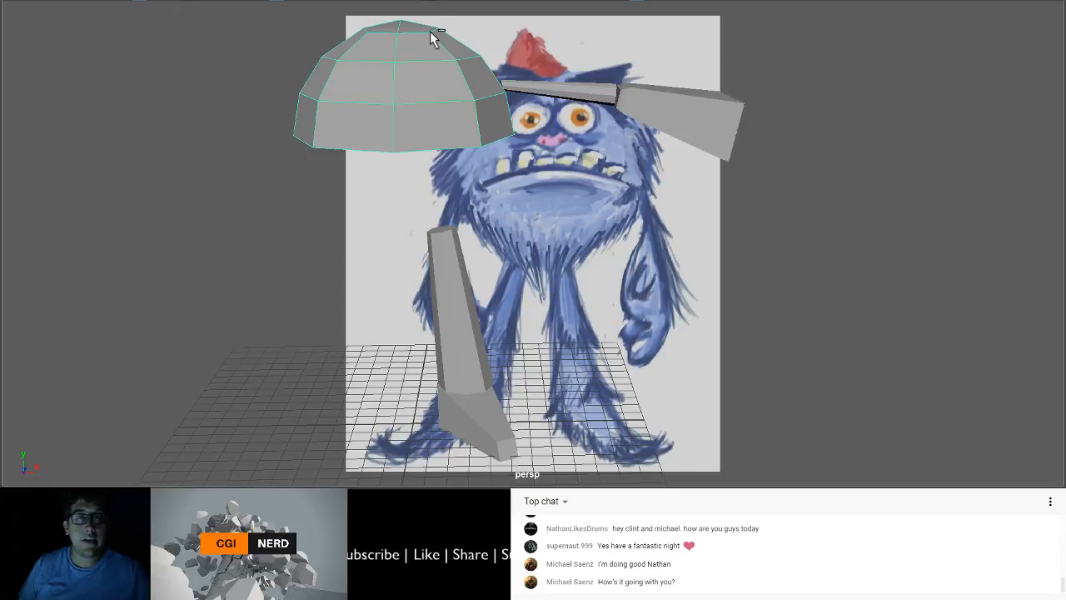
key("w")
left_click_drag(430, 31, 406, 193, "alt")
key("r")
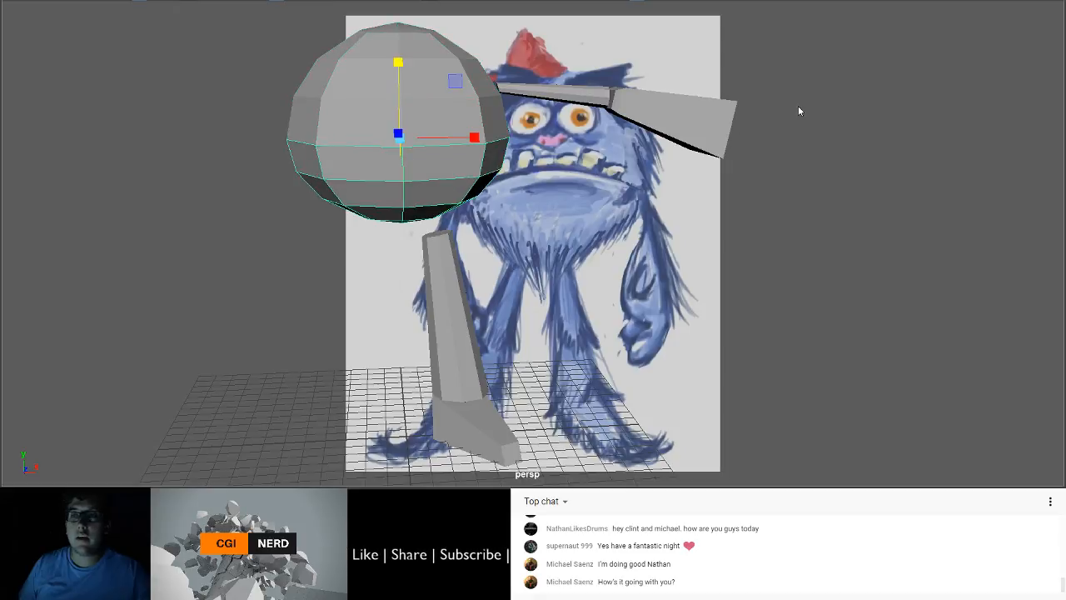
key("ctrl+z")
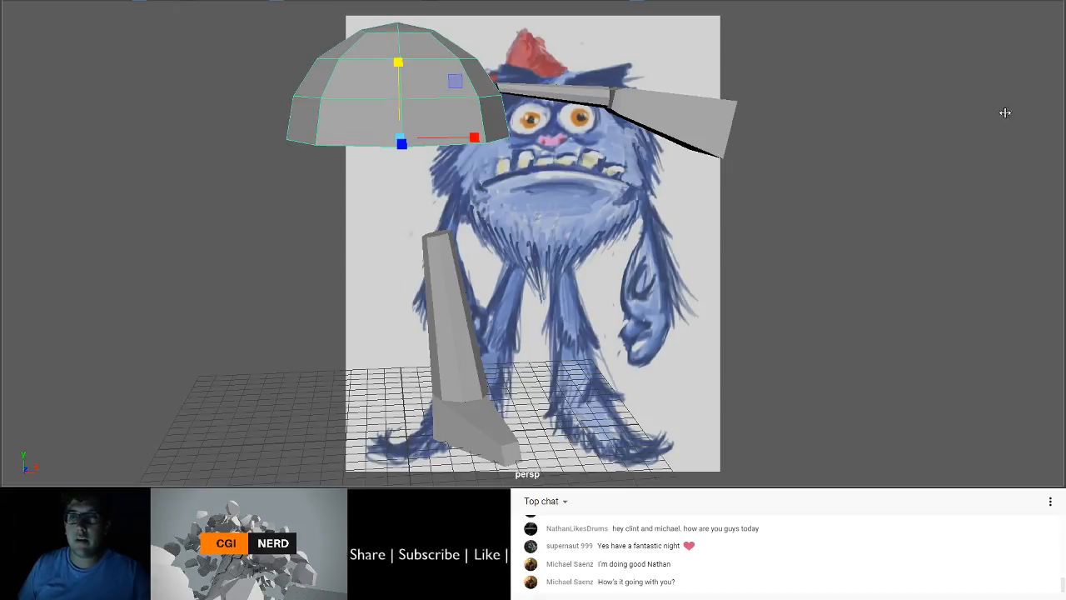
key("shift+z")
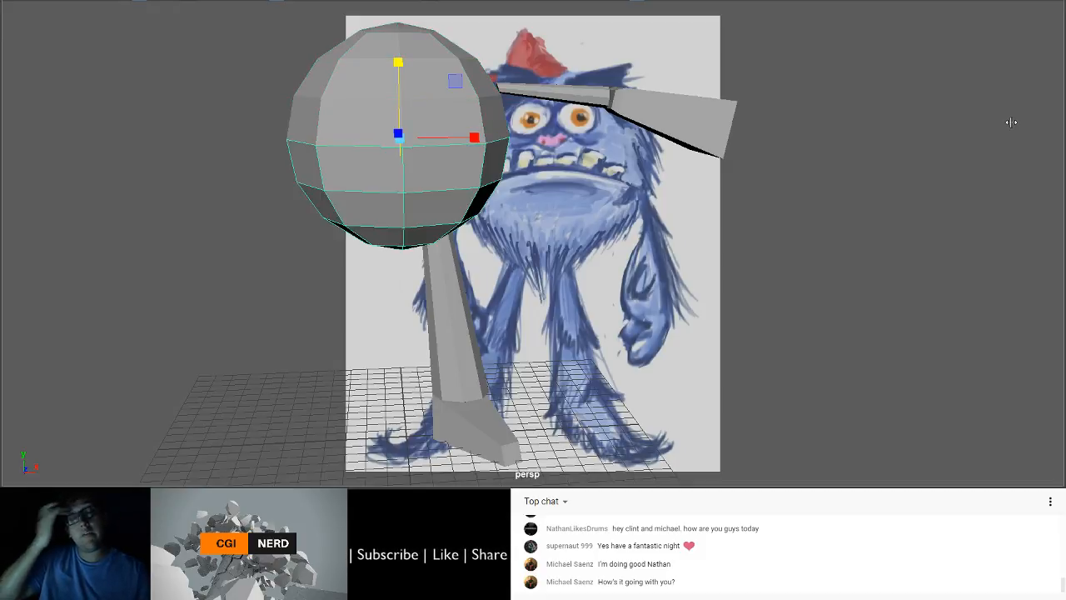
Step: Combine the two body halves into one mesh and merge the vertices along the middle seam
mouse_move(569, 255)
left_mouse_down("alt")
mouse_move(567, 213)
mouse_move(564, 244)
left_mouse_up("alt")
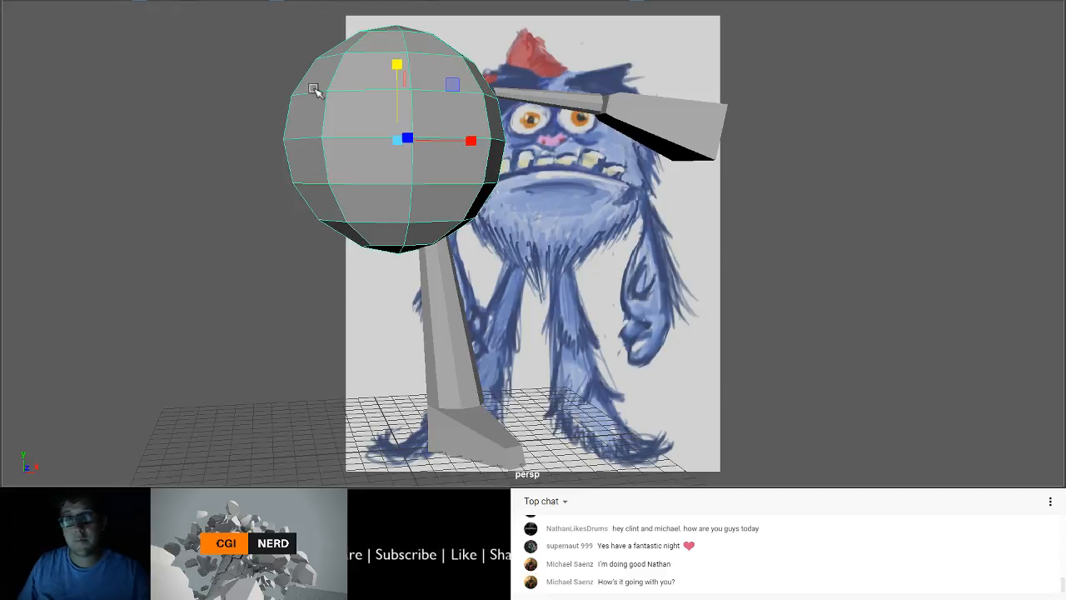
key("F9")
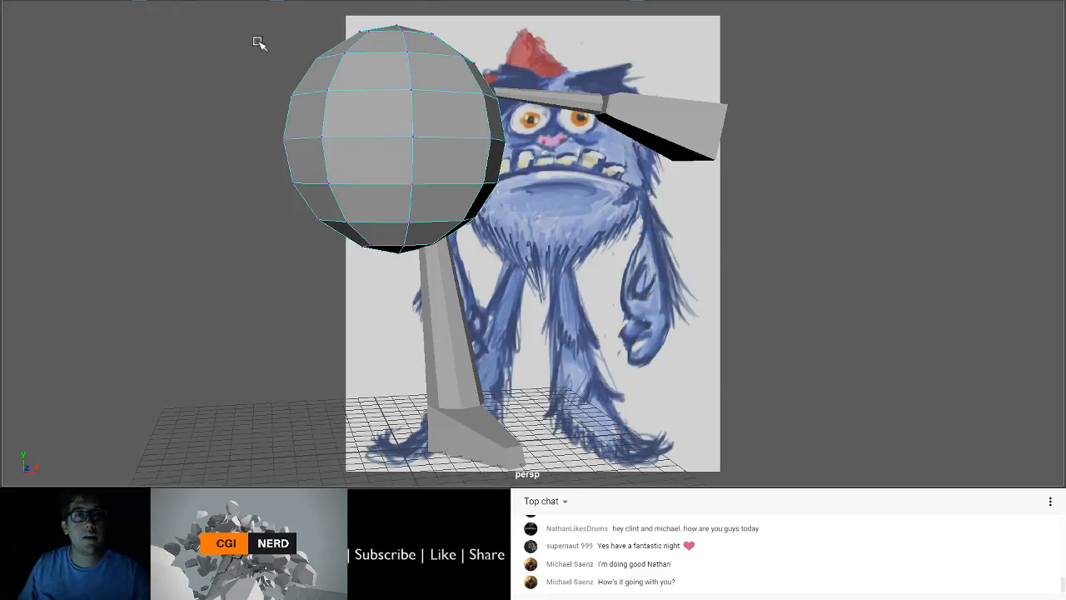
left_click_drag(256, 118, 353, 1)
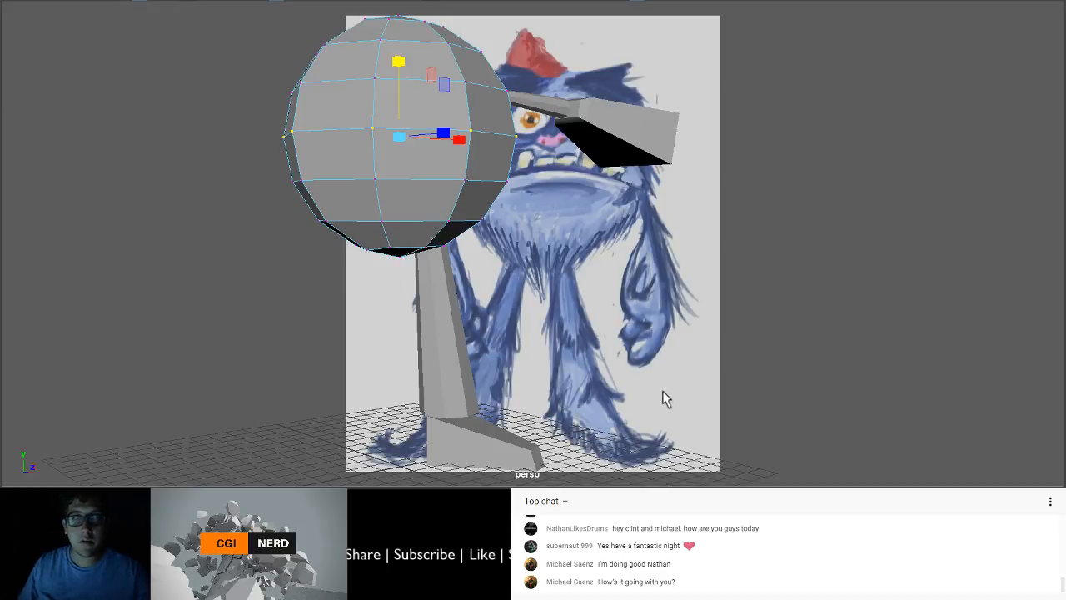
left_click_drag(424, 225, 297, 230, "alt")
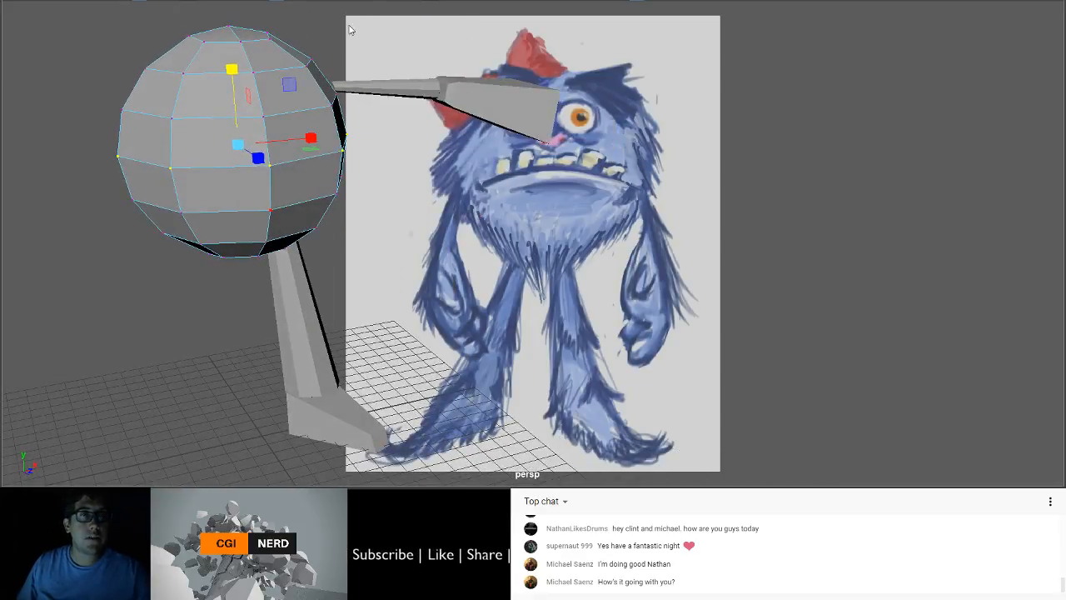
Step: Inspect the body from several sides in smooth mesh preview and return it to the unsmoothed display
right_click_drag(349, 27, 351, 26)
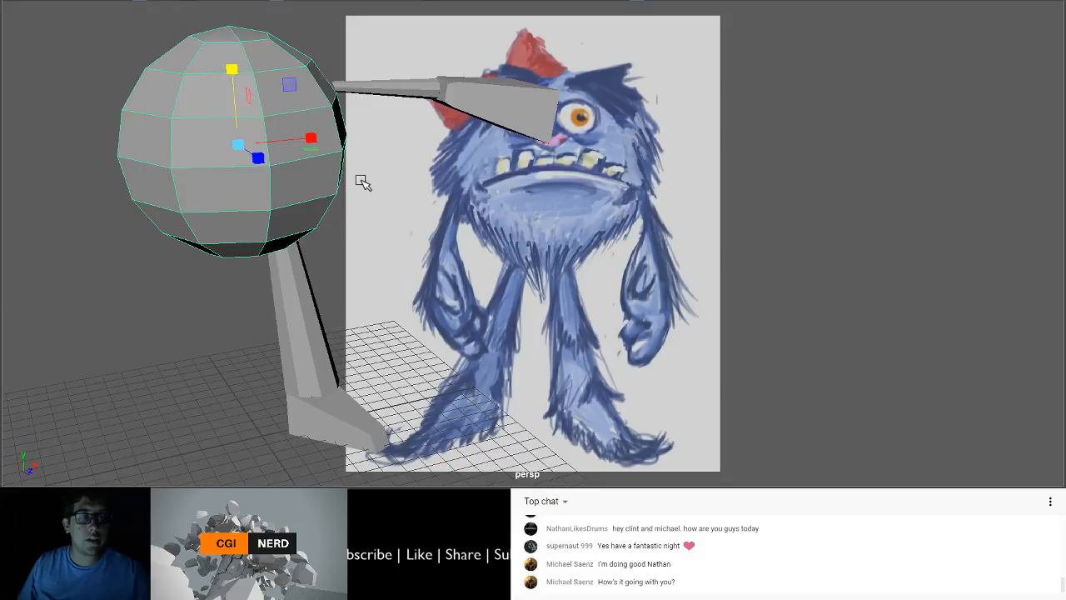
key("3")
left_click_drag(361, 181, 314, 205, "alt")
left_click(146, 288)
left_click_drag(145, 203, 261, 272, "alt")
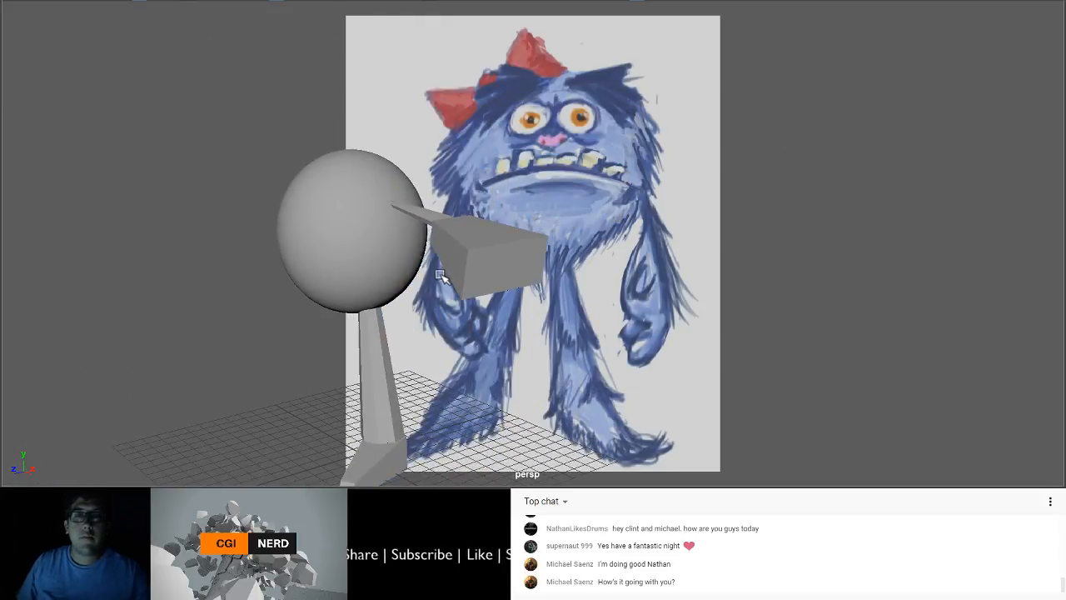
left_click_drag(447, 275, 416, 180, "alt")
left_click(417, 178)
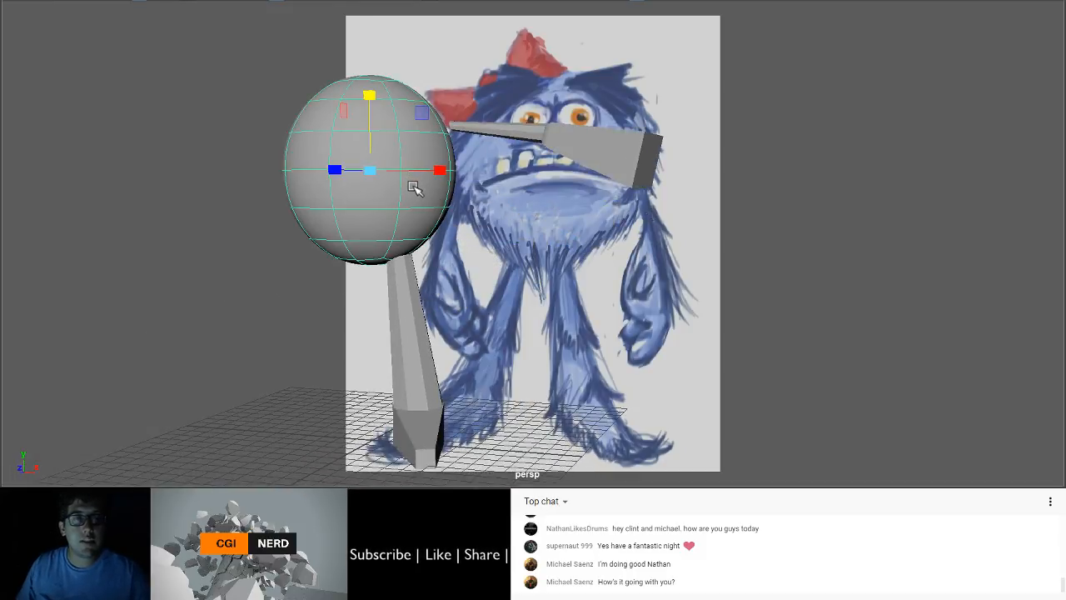
key("1")
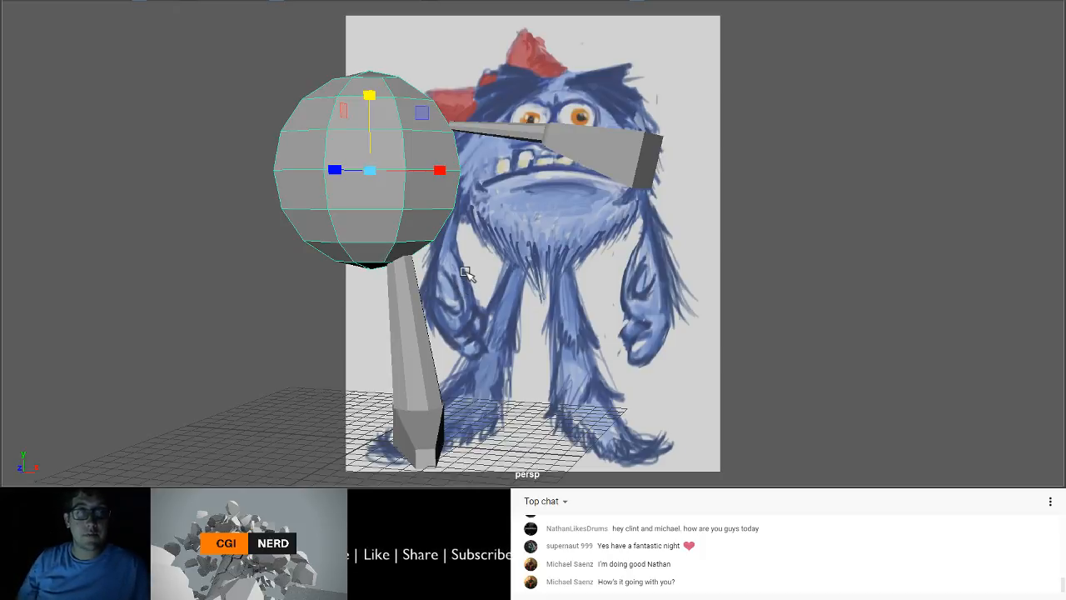
left_click_drag(491, 288, 775, 382, "alt")
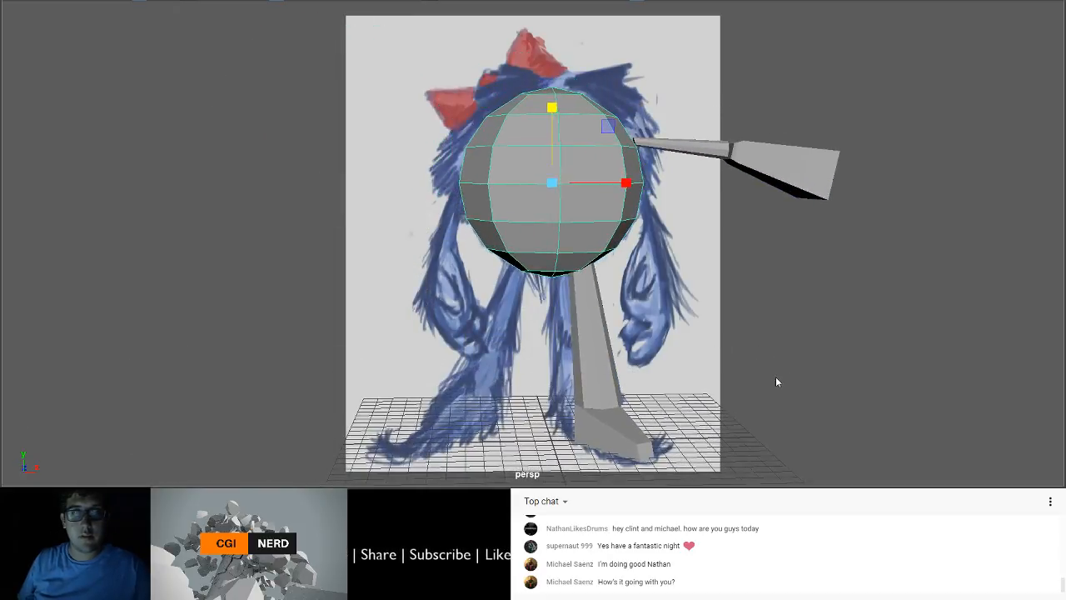
mouse_move(690, 333)
right_mouse_down("alt")
mouse_move(652, 305)
mouse_move(683, 330)
right_mouse_up("alt")
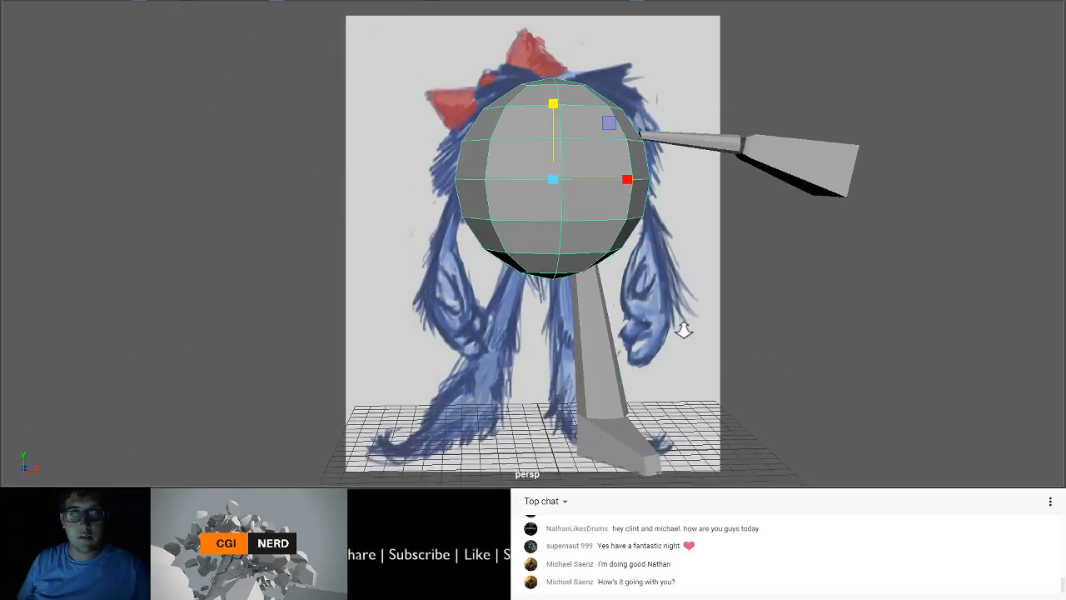
Step: Select the upper arm cylinder and show the scene in wireframe display
middle_click_drag(673, 311, 664, 301, "alt")
left_click_drag(665, 311, 406, 229, "alt")
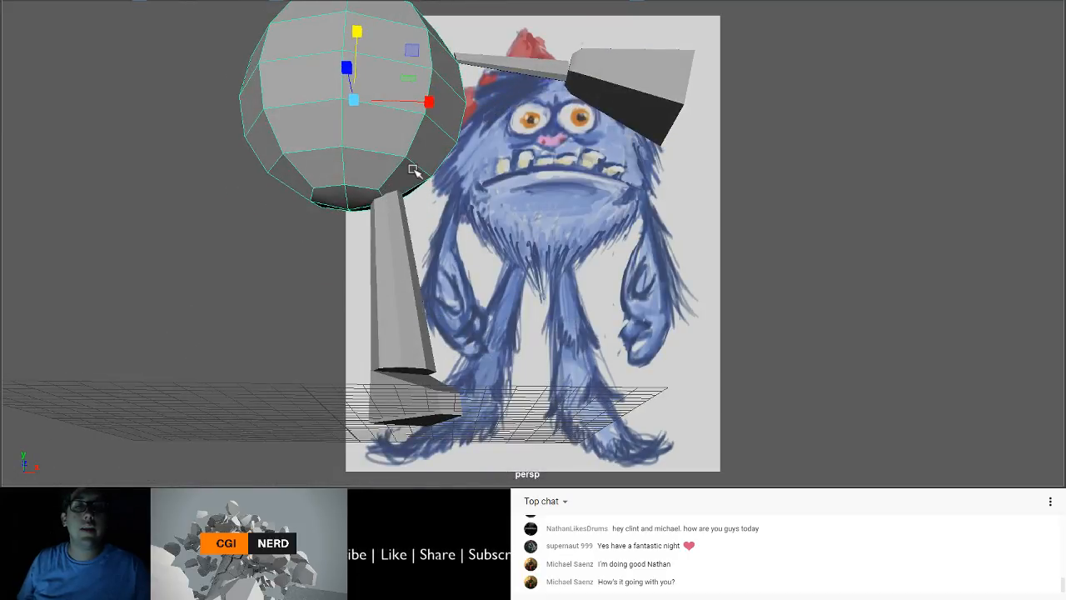
left_click_drag(414, 171, 447, 263, "alt")
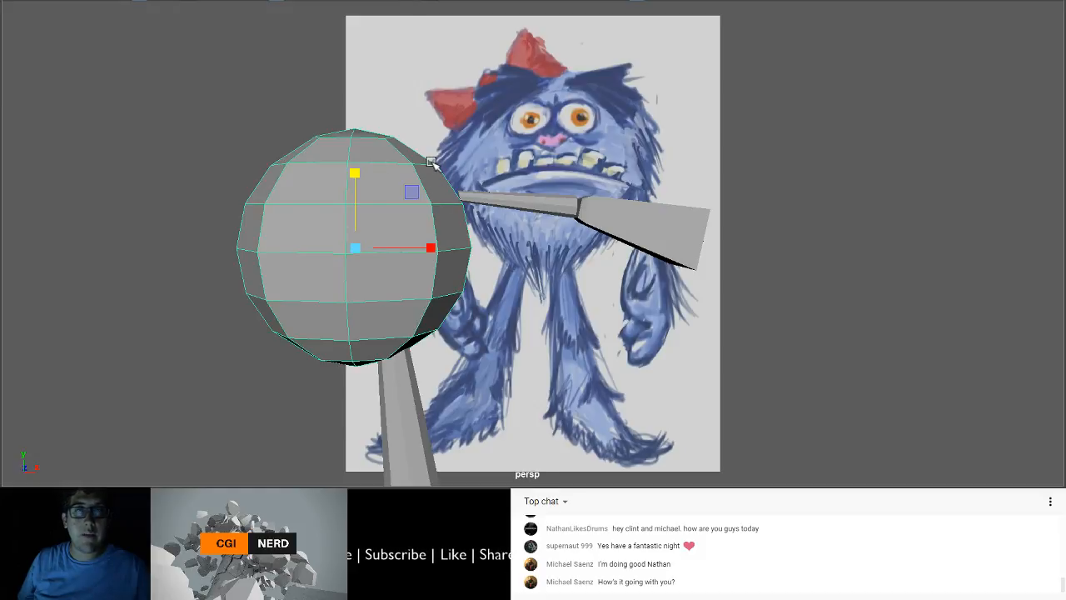
left_click_drag(431, 162, 516, 281, "alt")
scroll(463, 186, "up", 6)
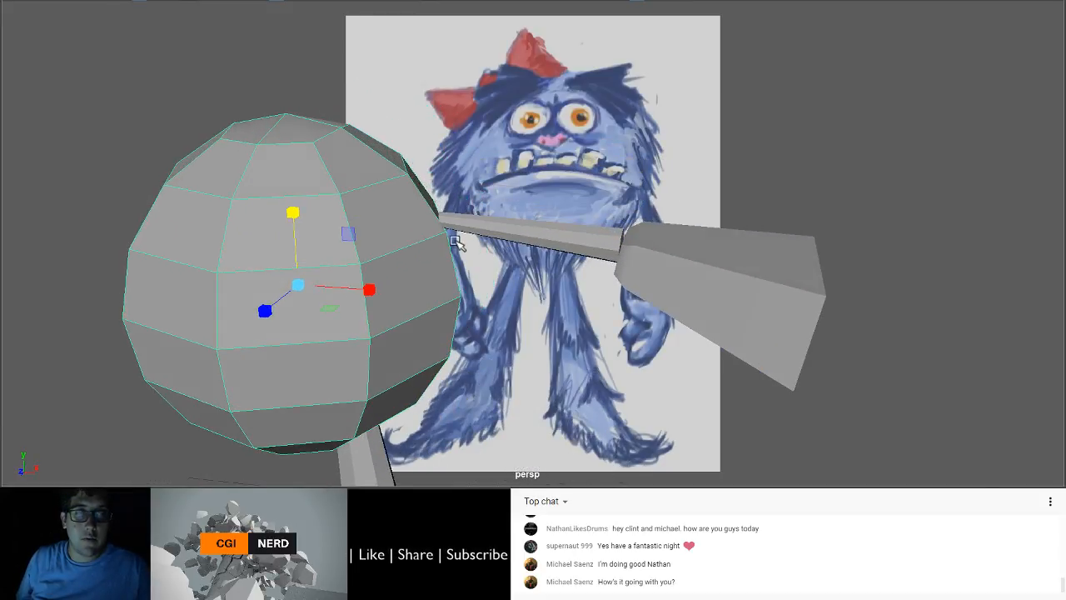
scroll(449, 237, "up", 4)
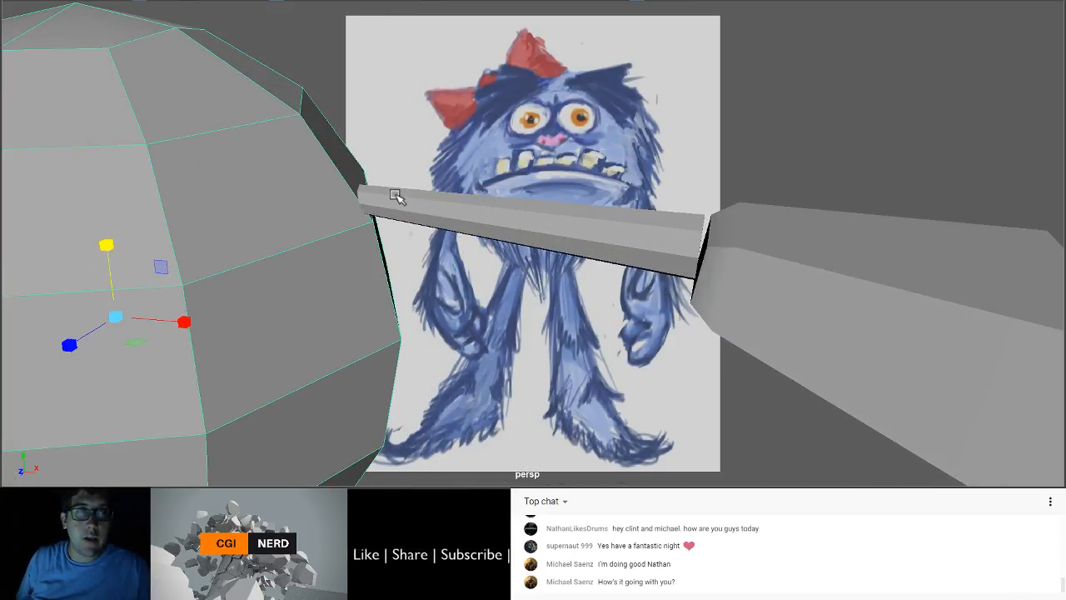
left_click(445, 201)
key("4")
mouse_move(436, 225)
left_mouse_down("alt")
mouse_move(416, 217)
mouse_move(428, 222)
left_mouse_up("alt")
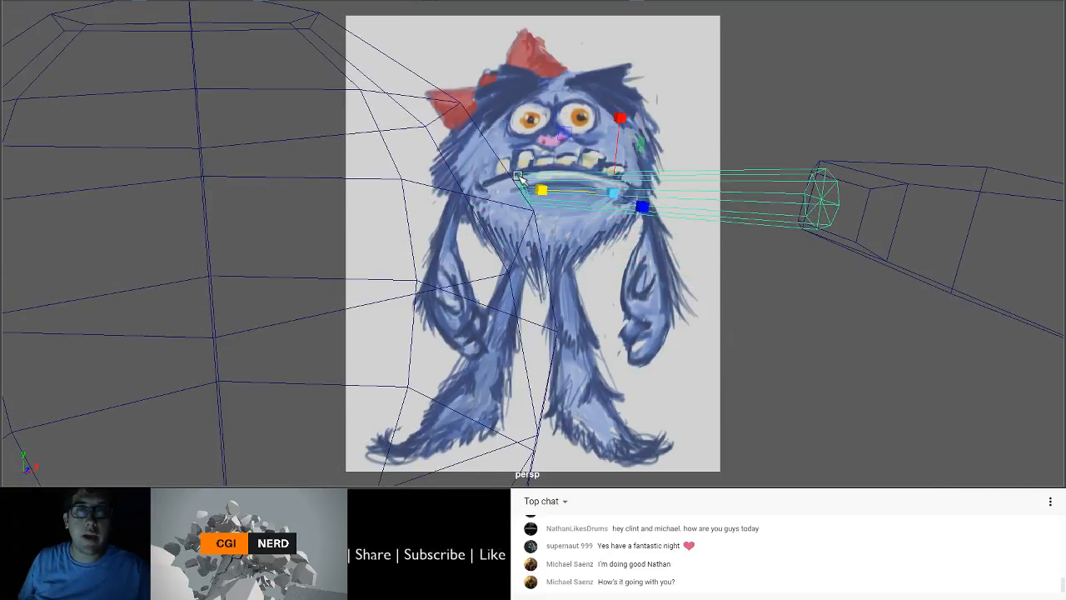
Step: Delete the cap faces at both ends of the upper arm cylinder and return to object selection
middle_click_drag(517, 176, 495, 218, "alt")
key("F11")
left_click_drag(445, 175, 525, 276)
left_click_drag(566, 183, 603, 333)
key("q")
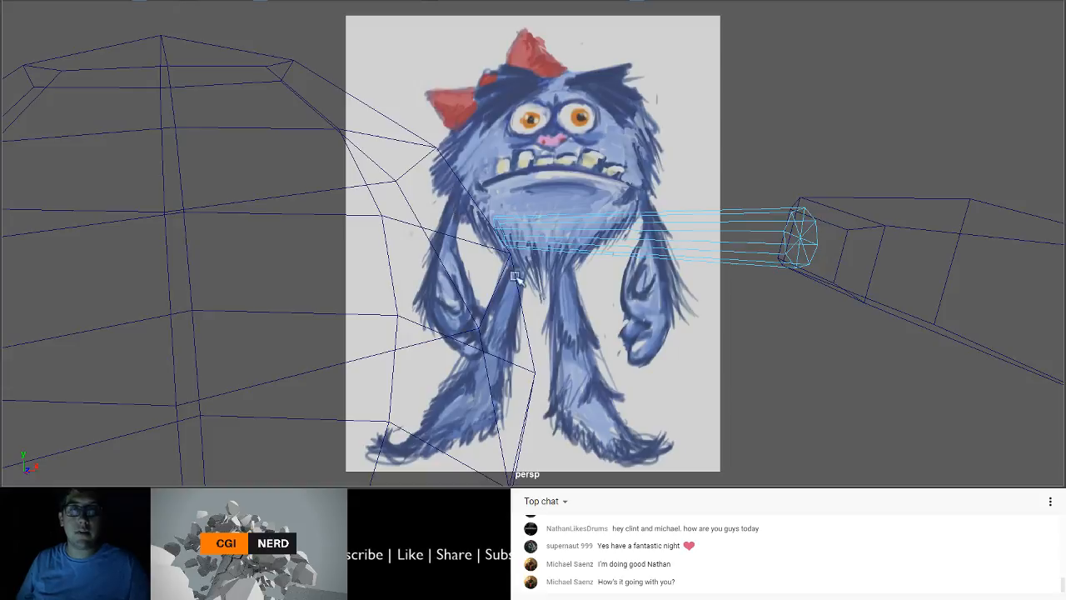
left_click_drag(518, 237, 393, 200, "alt")
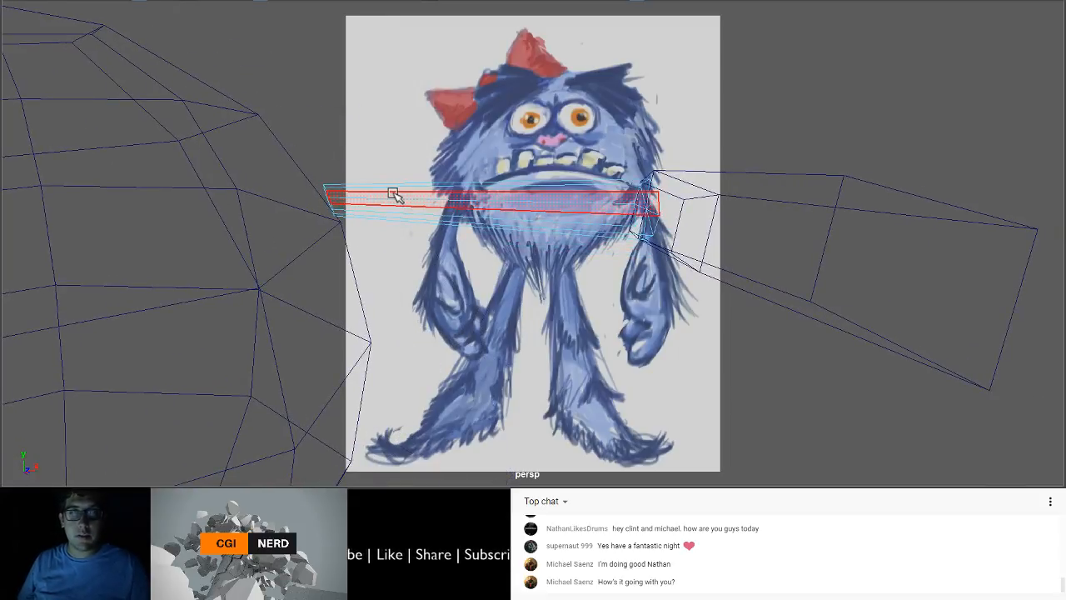
left_click_drag(583, 136, 753, 308)
left_click_drag(512, 123, 602, 336, "ctrl")
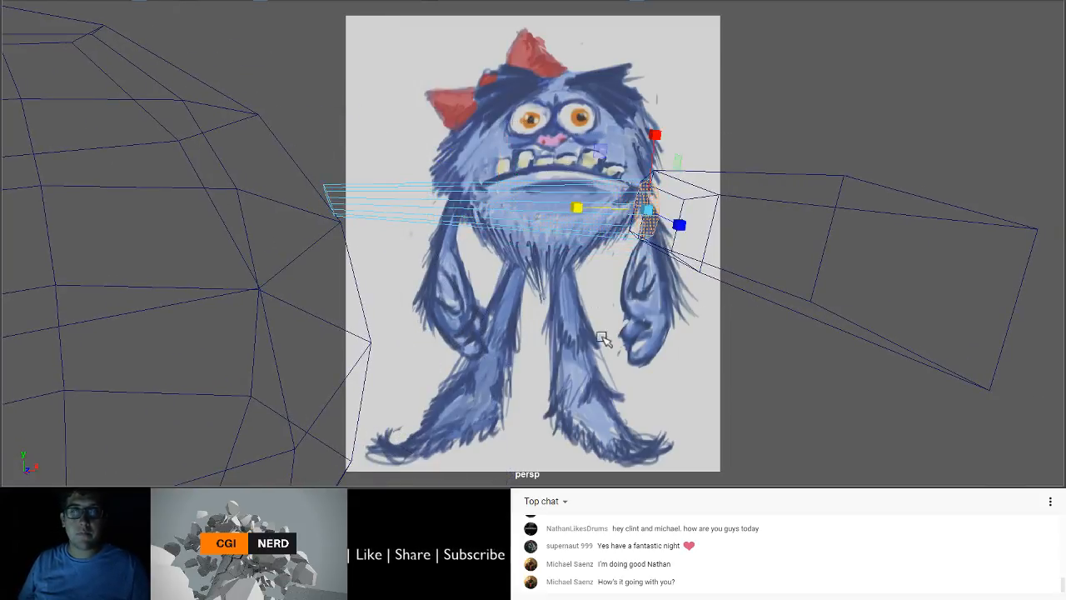
left_click(587, 334)
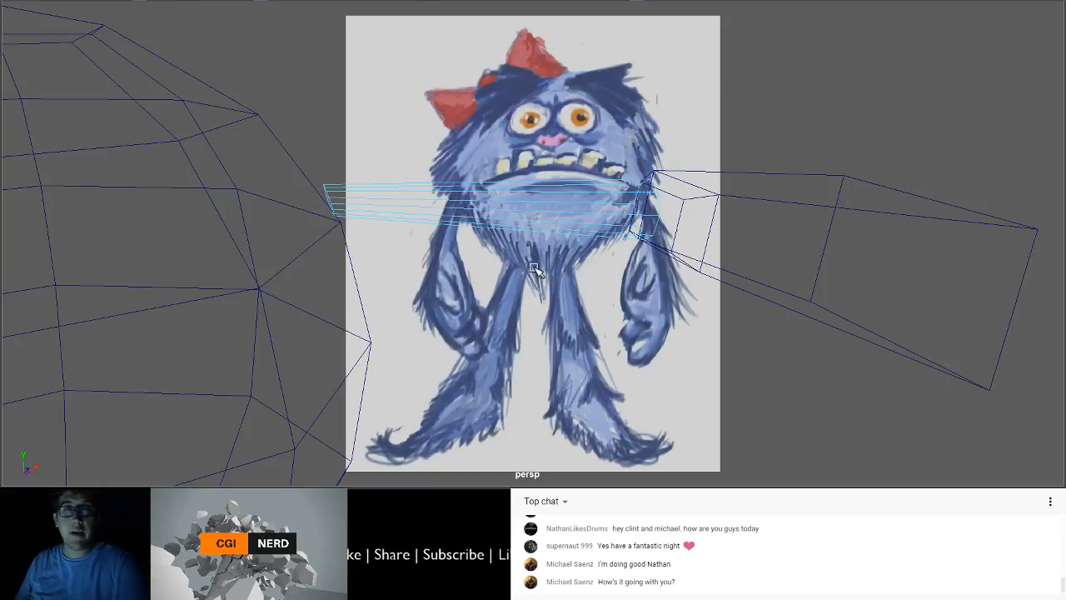
right_click_drag(534, 10, 533, 10)
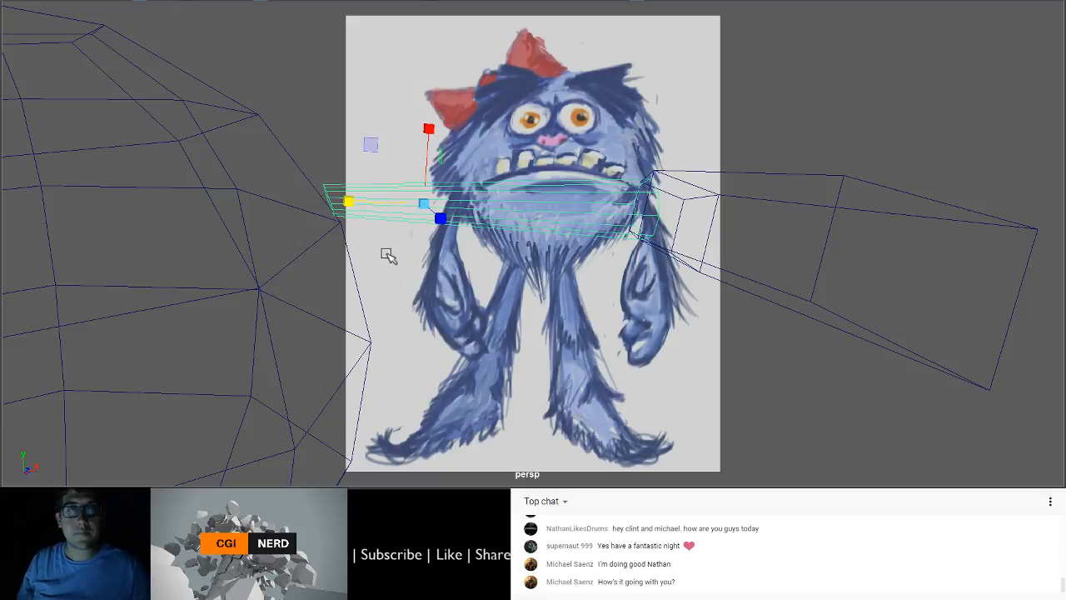
Step: Extrude the group of body faces at the shoulder and scale the new faces inward
left_click(301, 259)
scroll(333, 269, "down", 3)
mouse_move(318, 254)
left_mouse_down("alt")
mouse_move(292, 239)
mouse_move(299, 247)
left_mouse_up("alt")
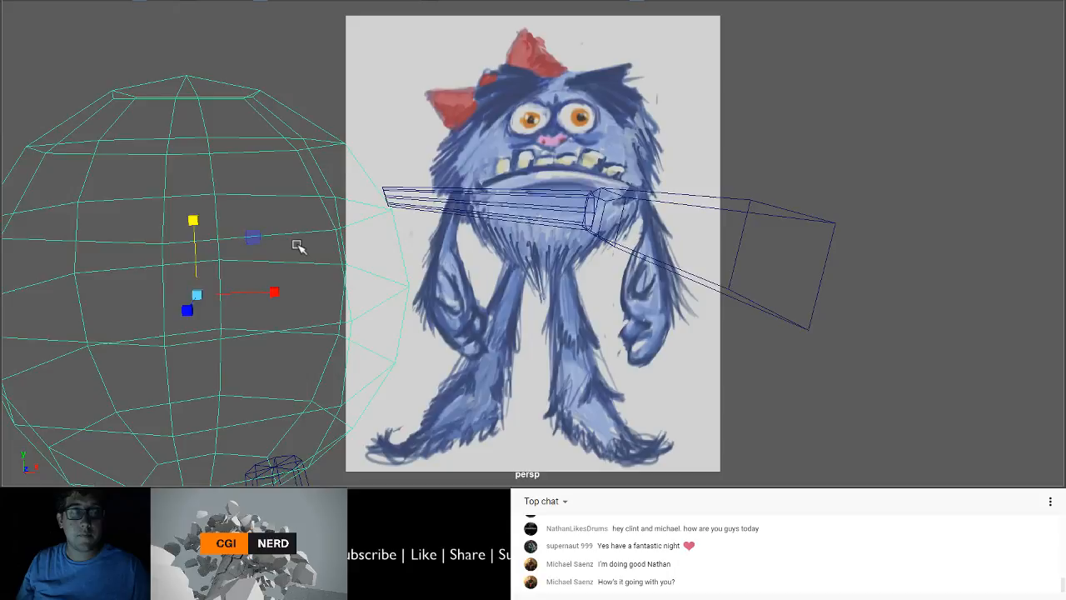
right_click_drag(298, 245, 298, 287)
left_click_drag(368, 160, 400, 243)
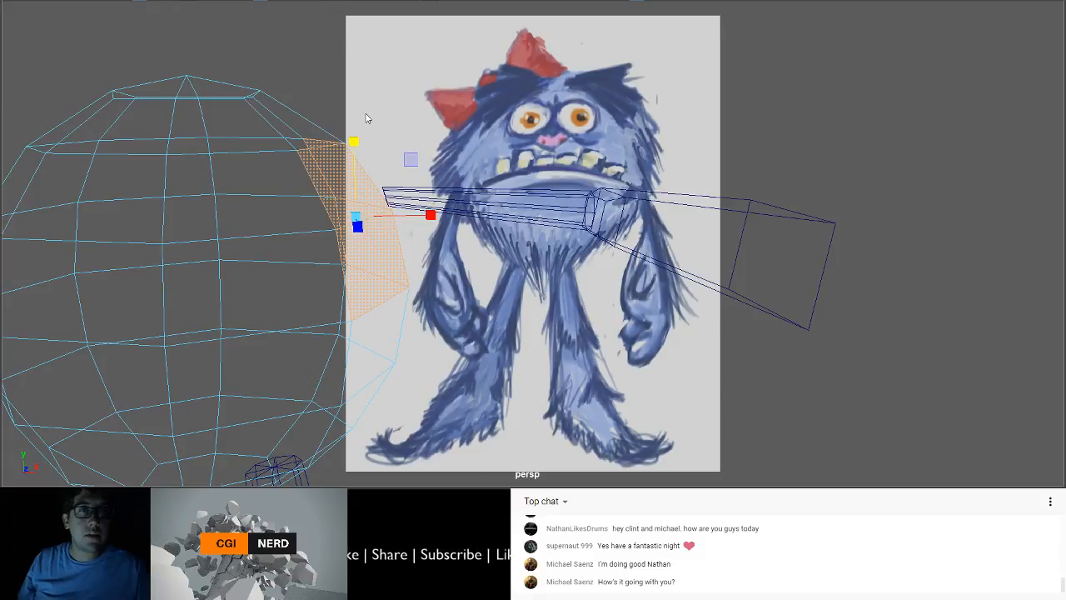
key("ctrl+e")
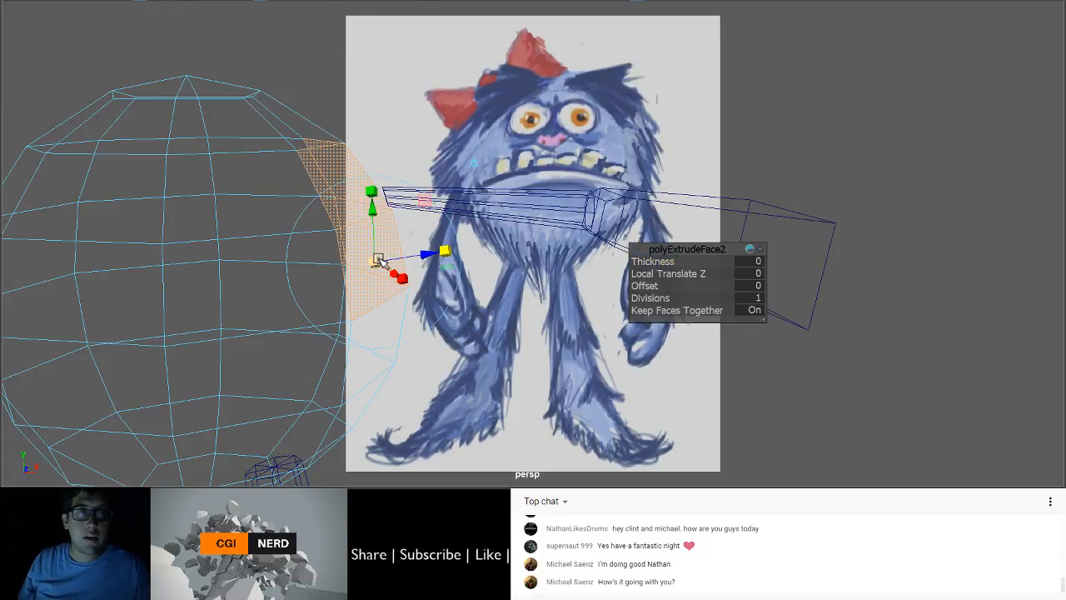
left_click_drag(378, 259, 361, 218)
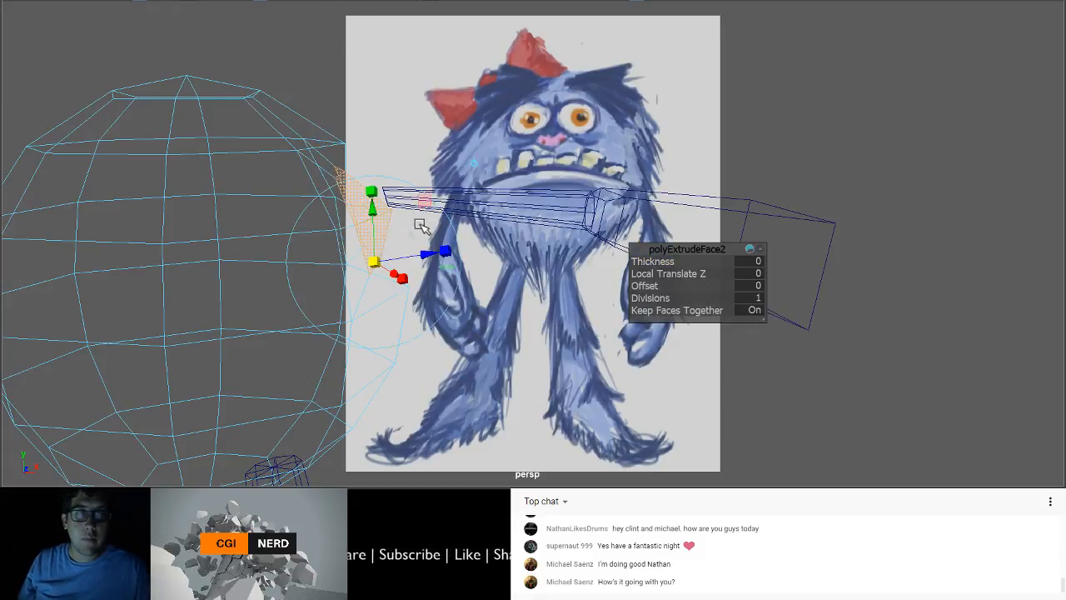
Step: Flatten and align the inset shoulder faces with the arm's end, and delete them to open a hole in the body
key("w")
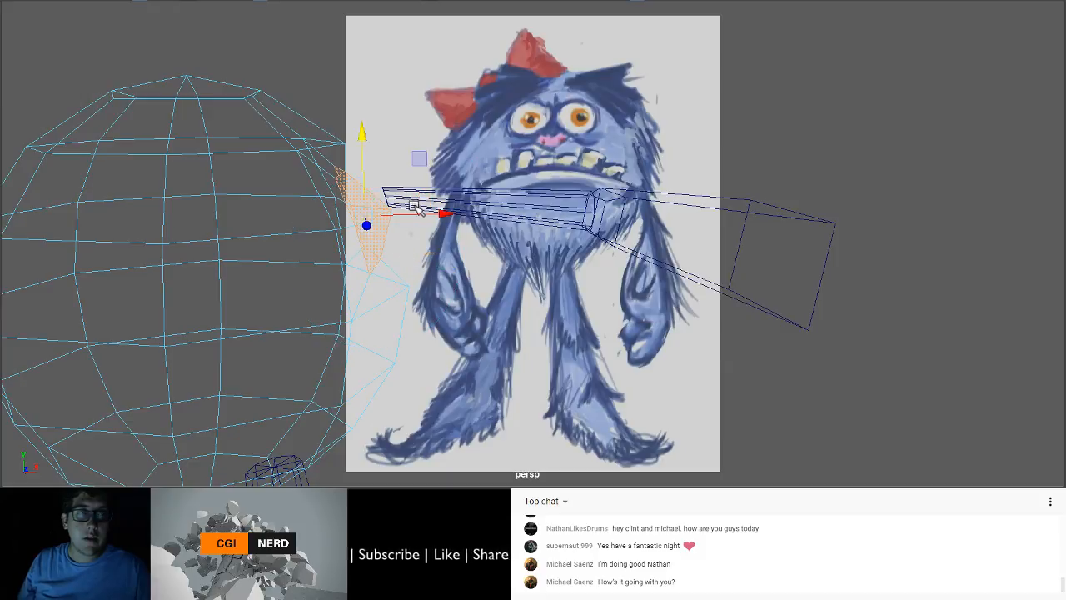
left_click_drag(431, 210, 453, 213)
left_click_drag(399, 218, 363, 248, "alt")
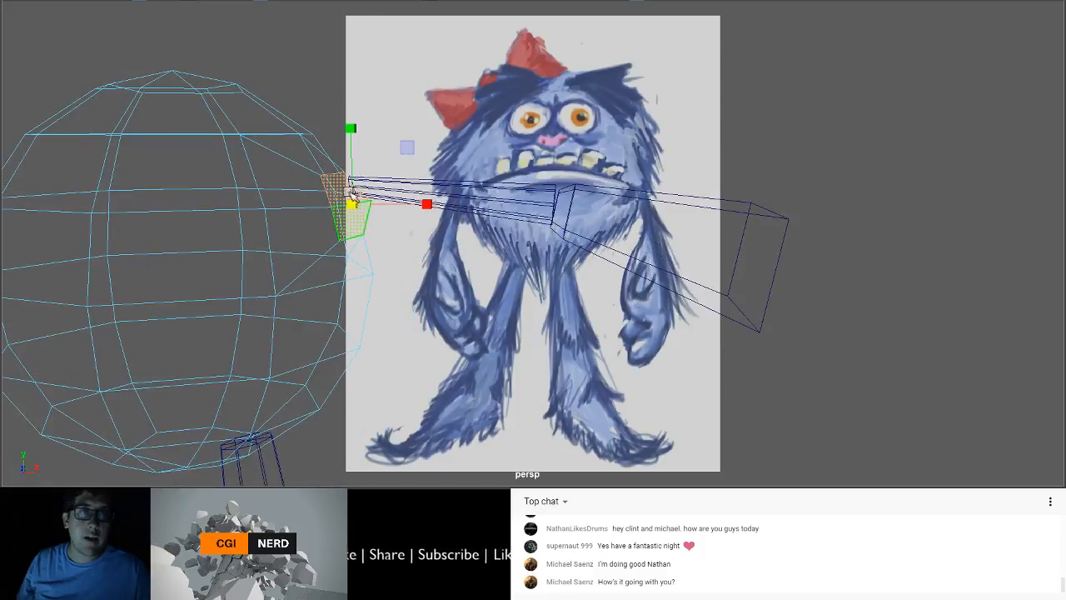
left_click_drag(356, 142, 356, 126)
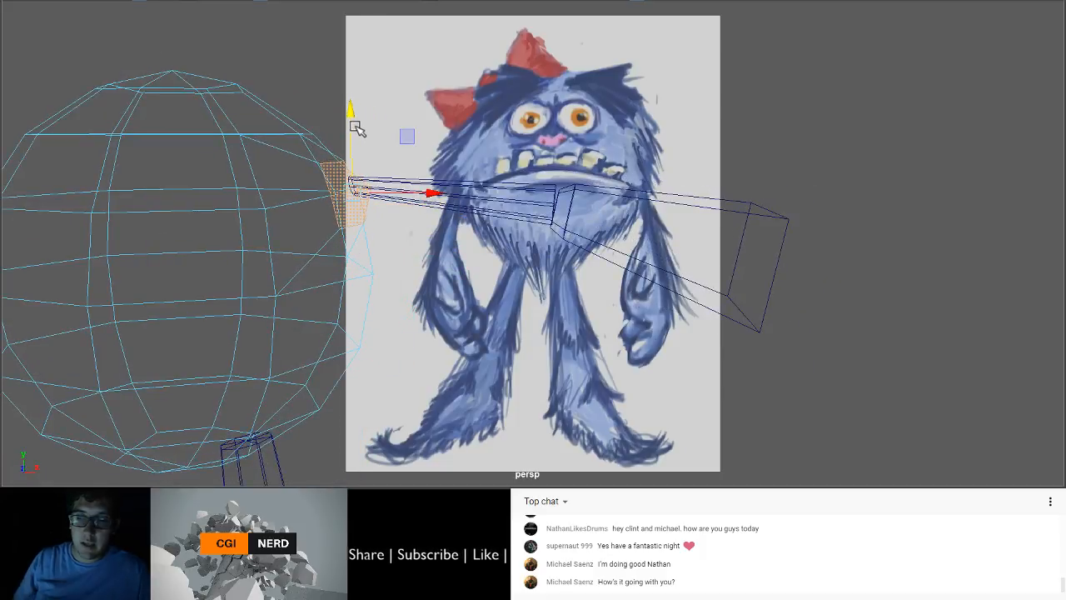
left_click(357, 128)
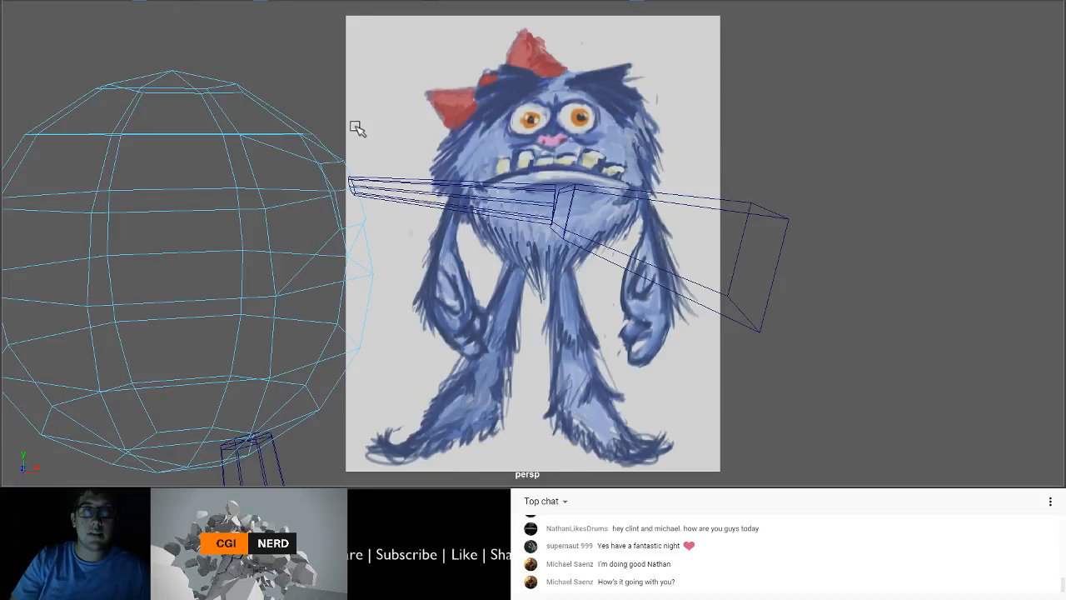
Step: Check the edges around the body's shoulder hole and compare them with the arm's open end in shaded display
key("5")
mouse_move(341, 237)
left_mouse_down("alt")
mouse_move(354, 247)
mouse_move(311, 247)
mouse_move(299, 216)
mouse_move(309, 163)
left_mouse_up("alt")
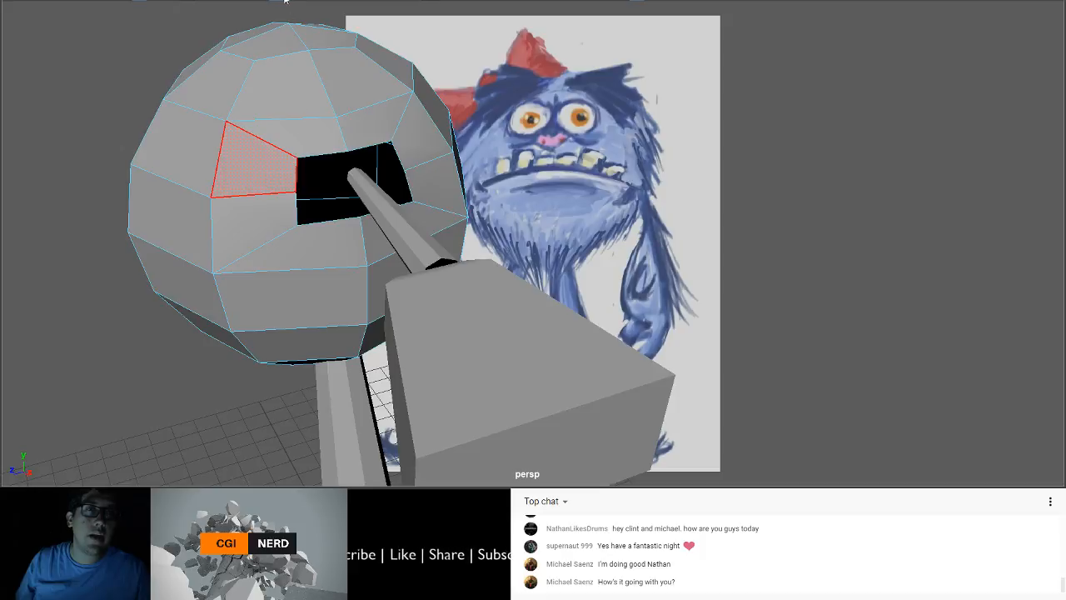
left_click(321, 155)
left_click(370, 147)
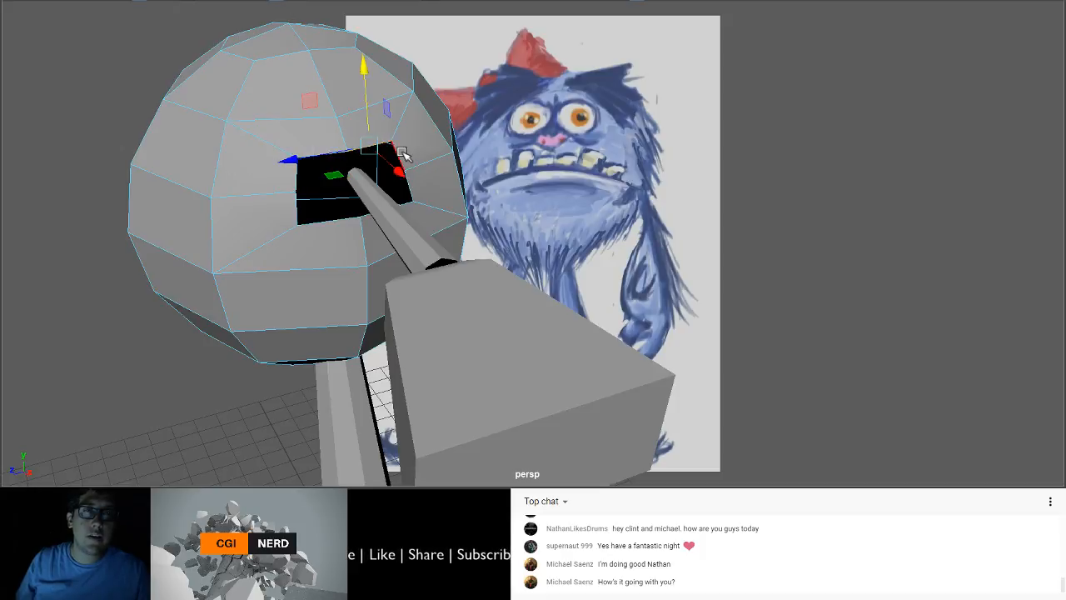
left_click(400, 156)
left_click(408, 187)
left_click(396, 203)
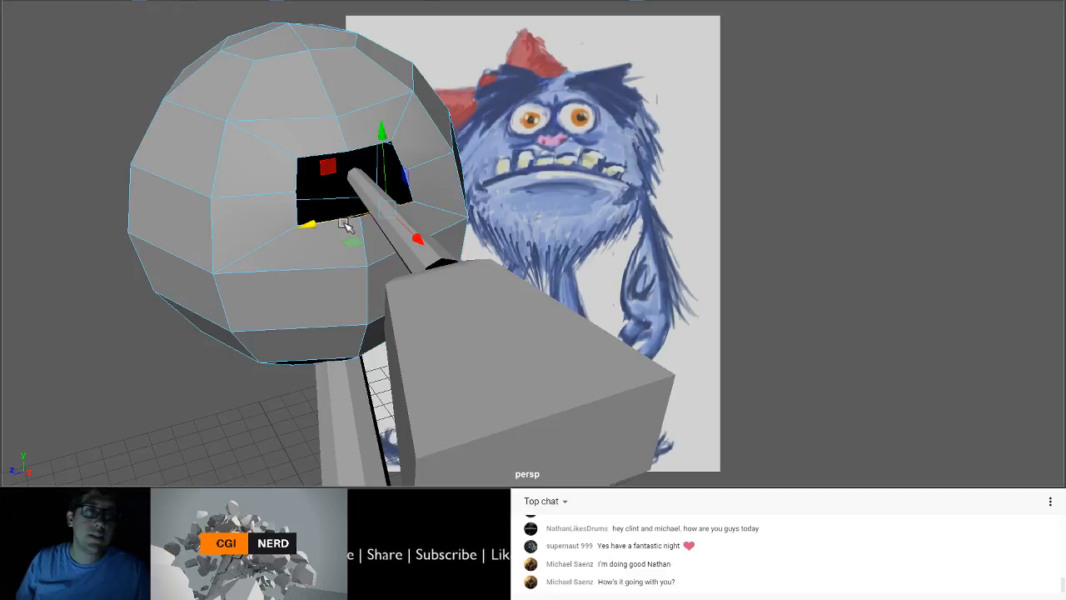
left_click(296, 208)
left_click(298, 171)
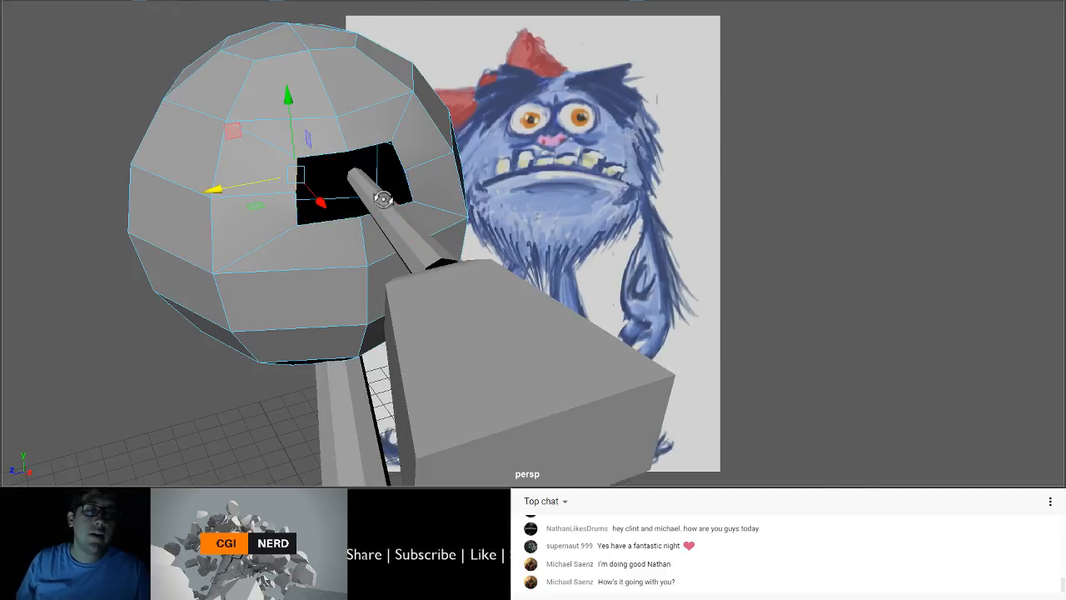
left_click_drag(383, 199, 463, 243, "alt")
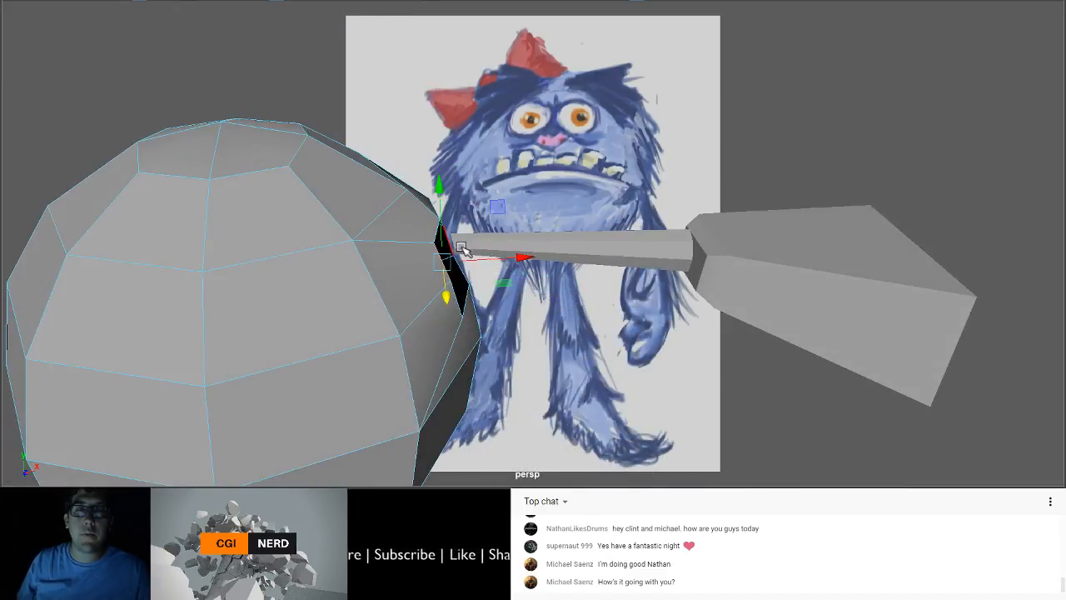
left_click_drag(464, 240, 418, 254, "alt")
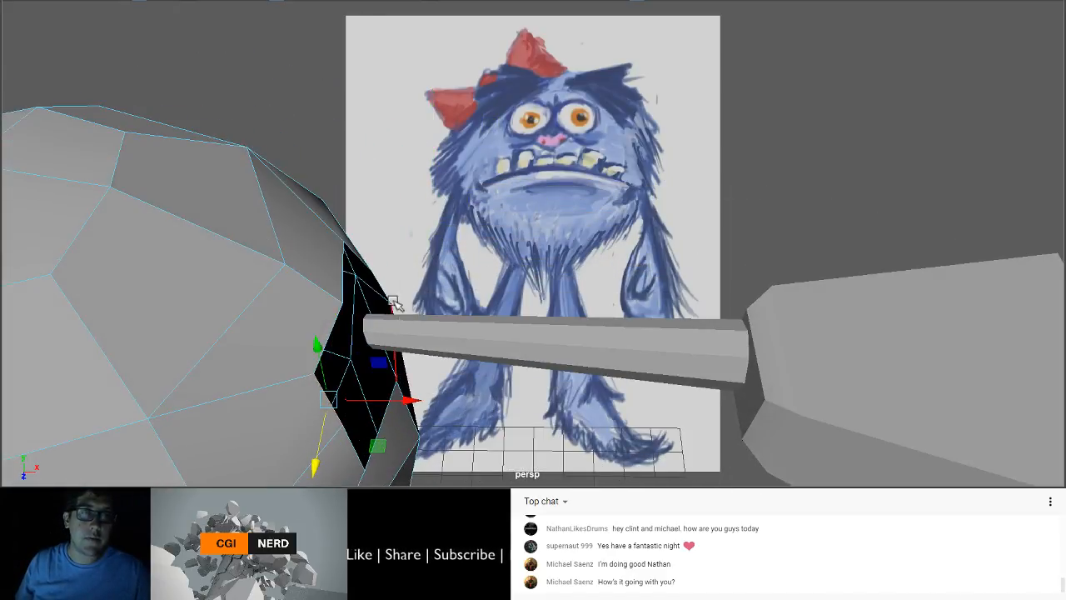
left_click_drag(394, 304, 413, 257, "alt")
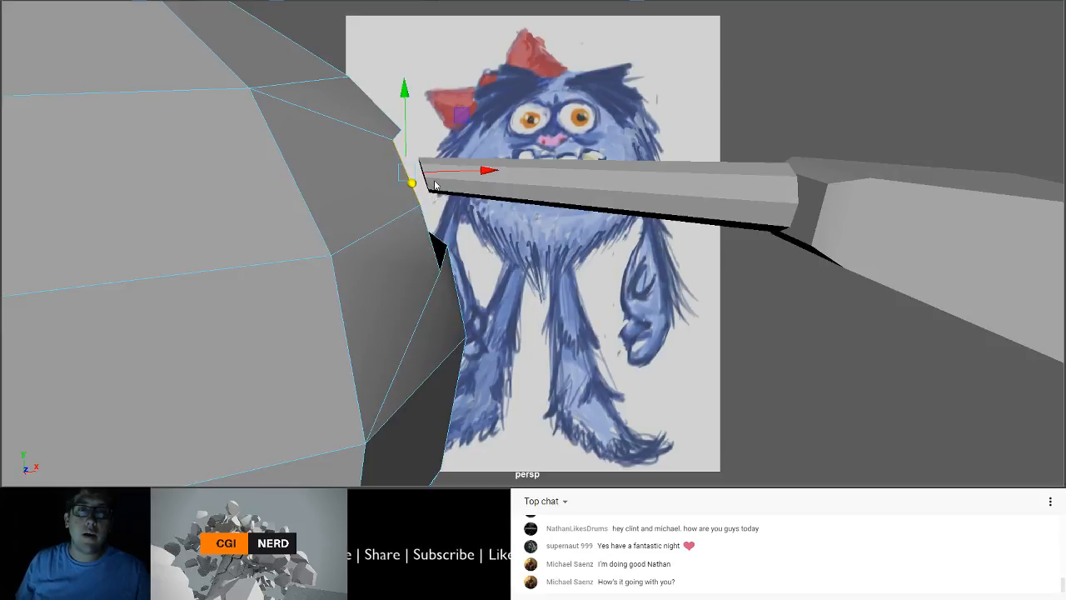
Step: Move the vertex ring at the upper arm's shoulder end outward, away from the body
right_click_drag(382, 48, 383, 47)
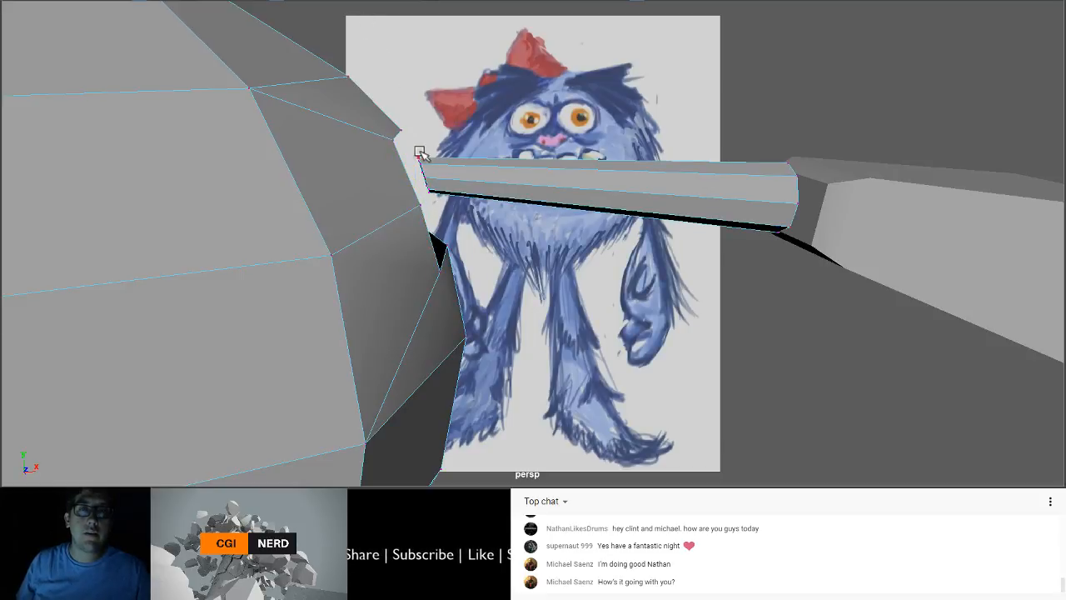
double_click(437, 200)
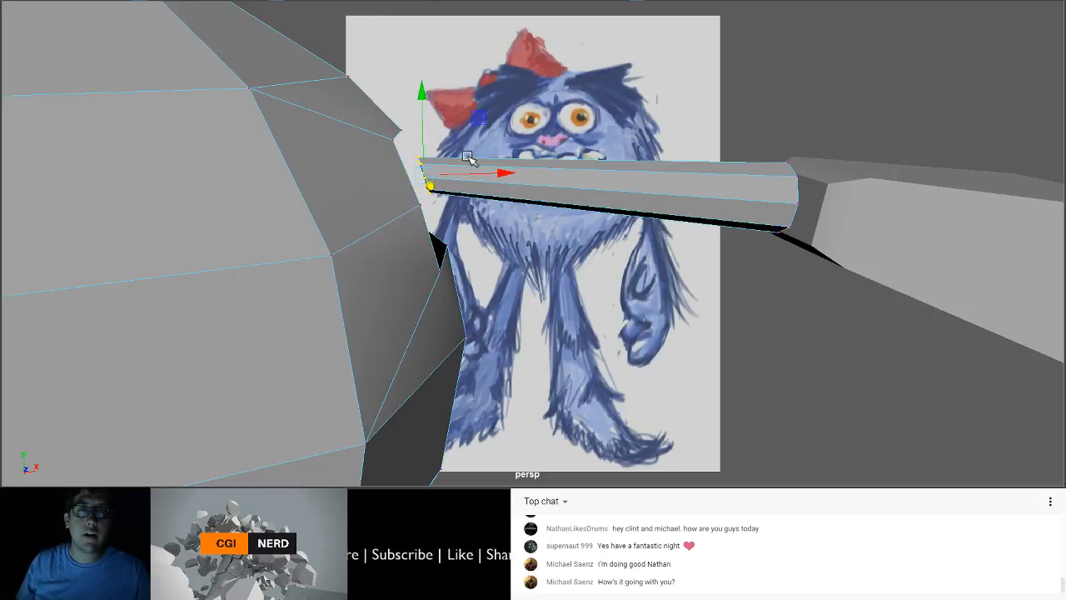
left_click_drag(488, 172, 553, 200)
left_click(554, 201)
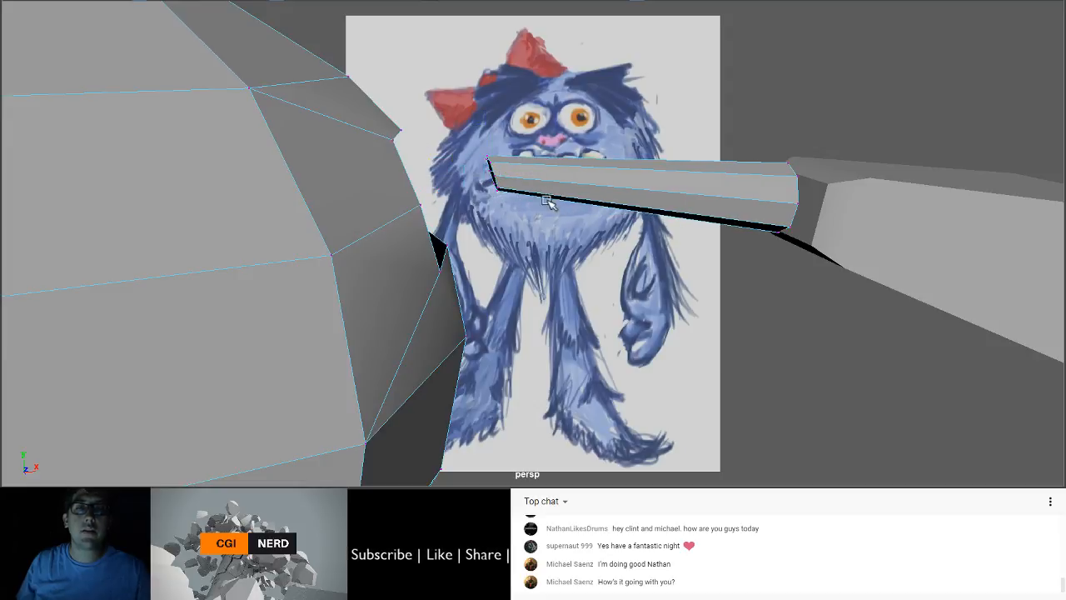
Step: Scale the corner vertices of the shoulder hole inward to give the opening a rounder outline
left_click_drag(454, 173, 291, 173, "alt")
left_click(225, 139)
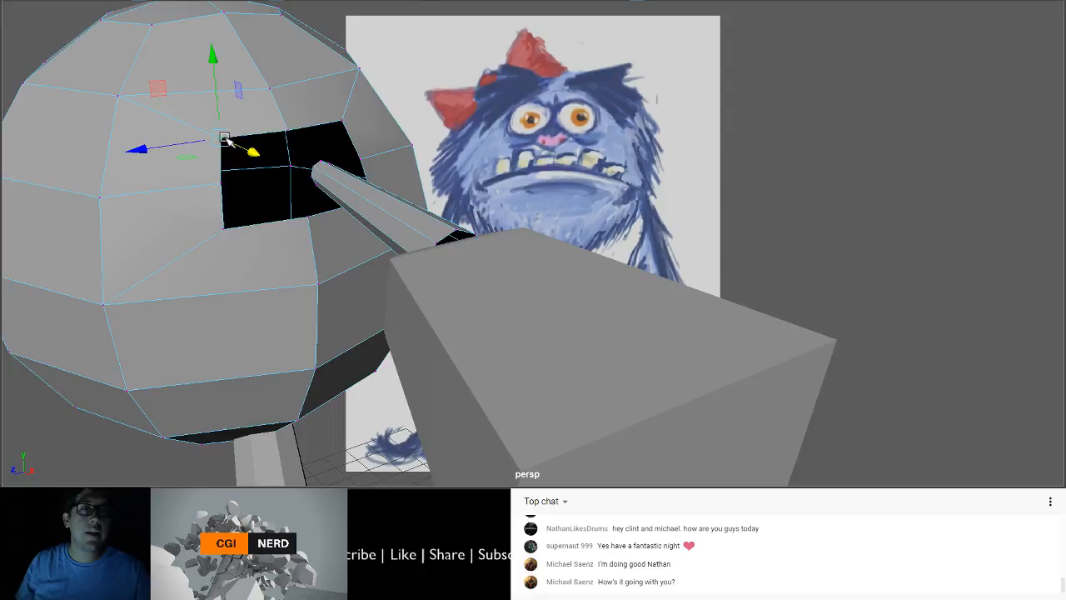
left_click(286, 131)
left_click(342, 119)
left_click_drag(342, 155, 318, 219, "alt")
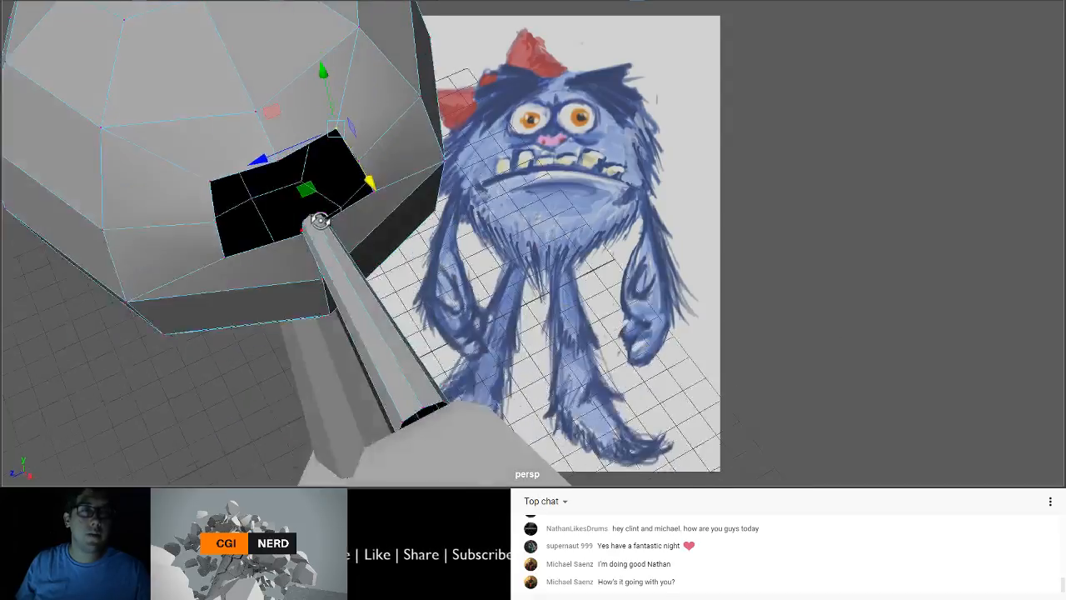
left_click(375, 194)
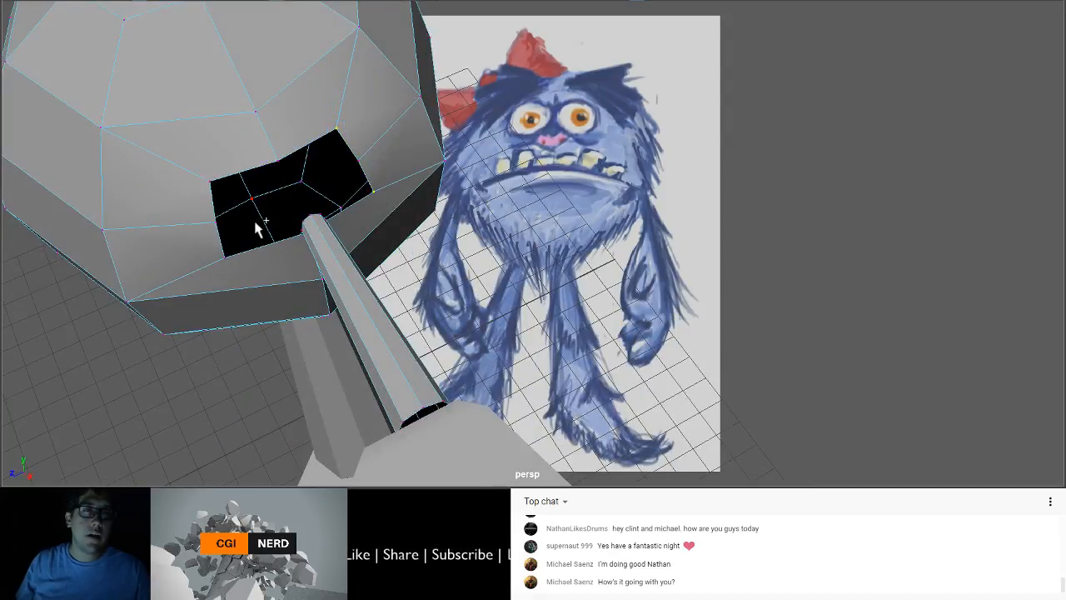
left_click(225, 256, "shift")
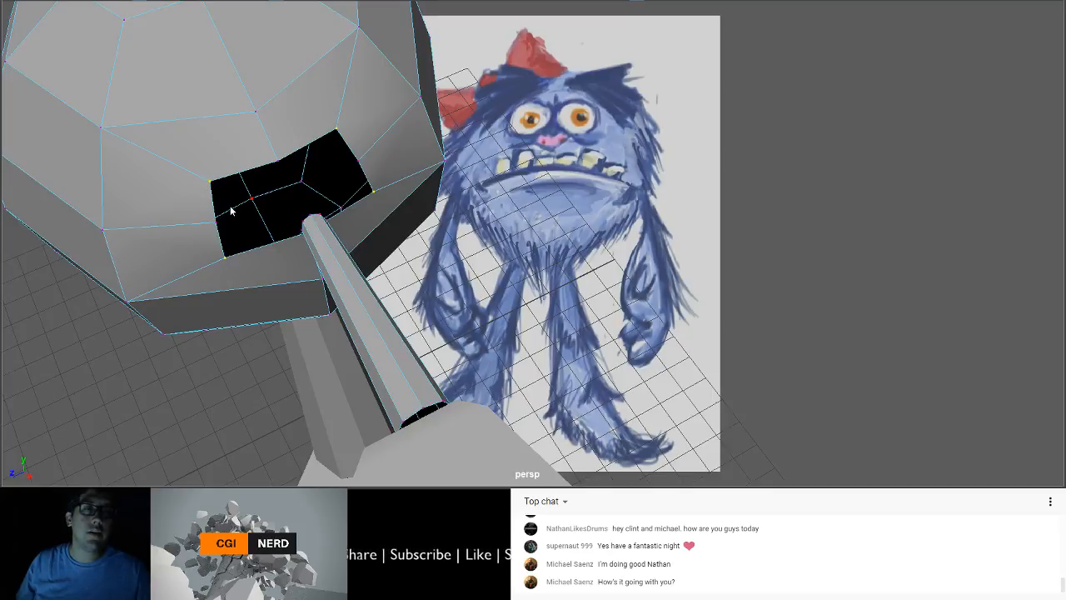
left_click_drag(252, 230, 245, 214, "alt")
left_click(278, 173)
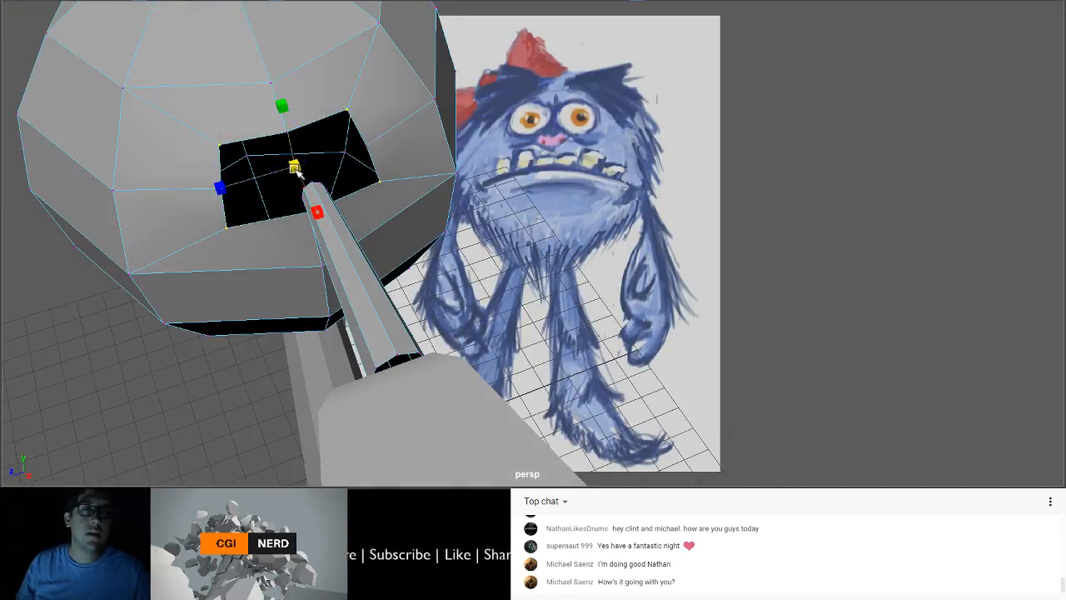
left_click_drag(277, 171, 278, 171)
mouse_move(295, 170)
left_mouse_down("alt")
mouse_move(319, 153)
mouse_move(296, 164)
left_mouse_up("alt")
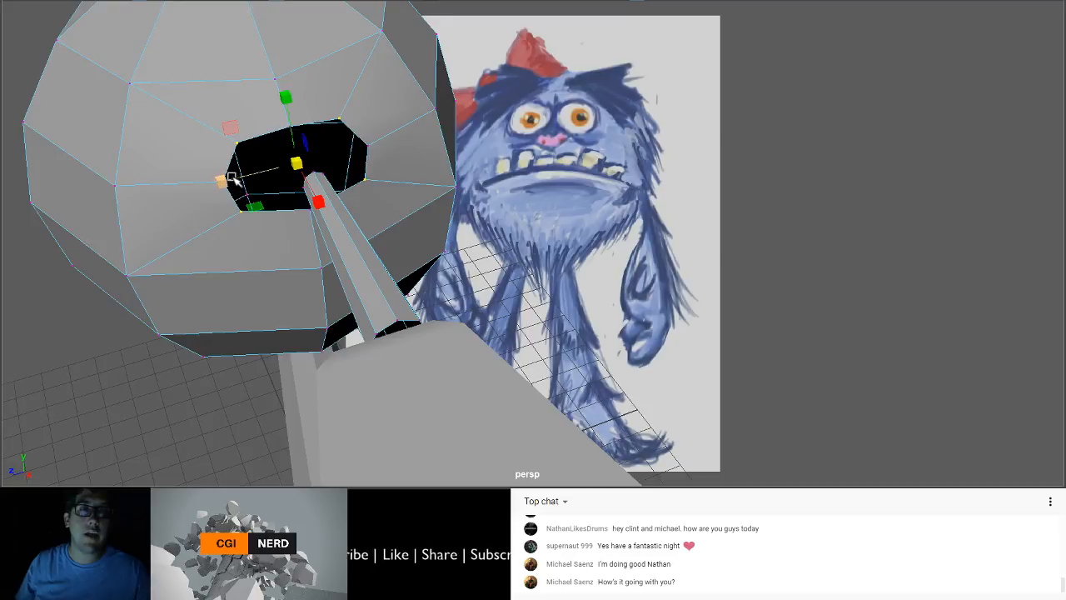
key("q")
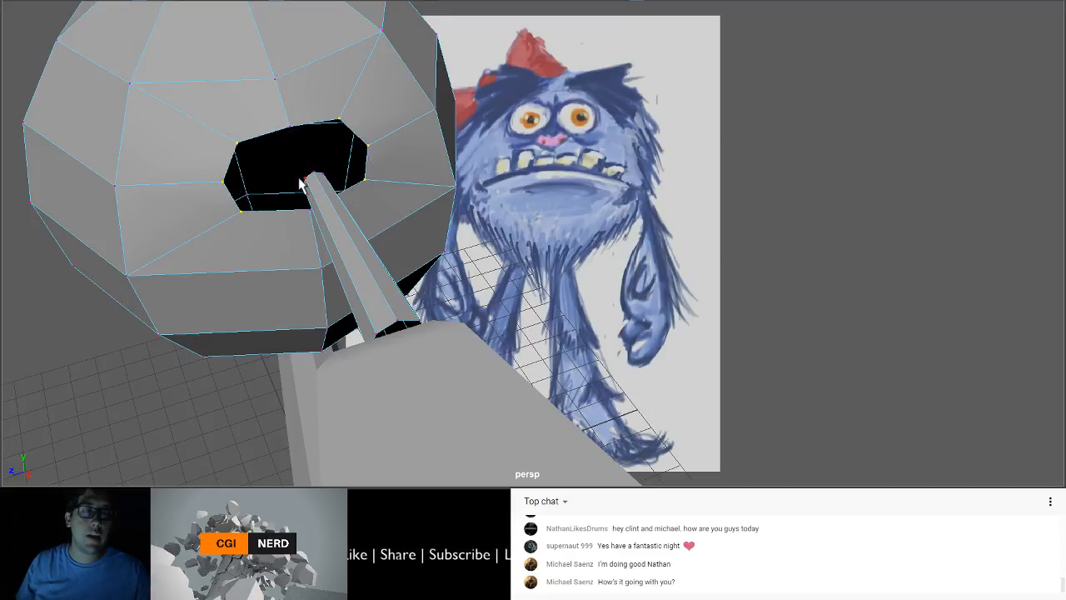
Step: Scale the border vertices of the body's shoulder hole along the Z axis to refine the opening's shape
key("r")
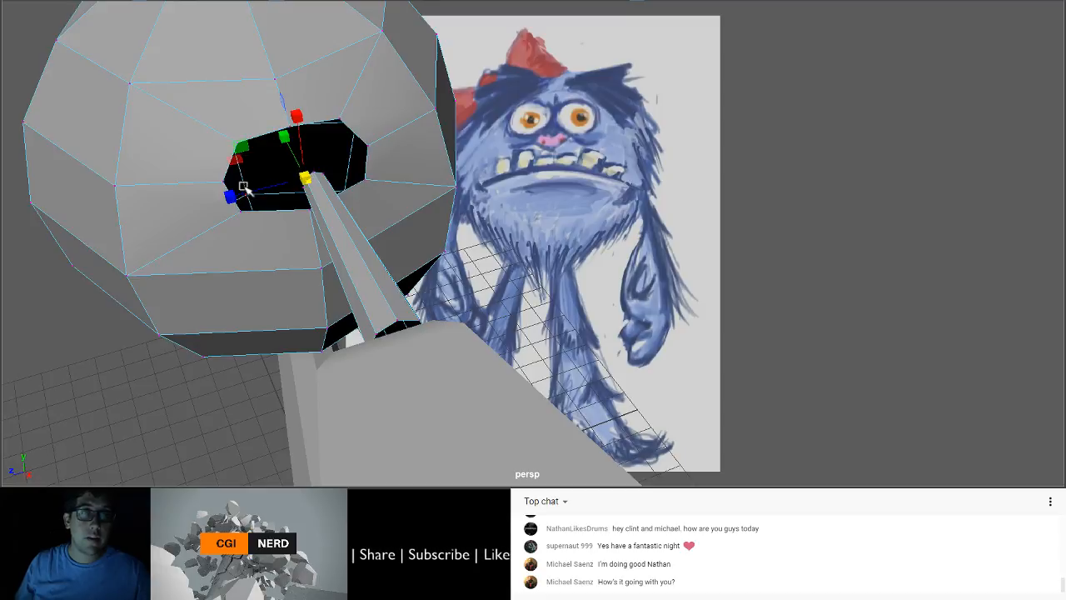
key("ctrl+z")
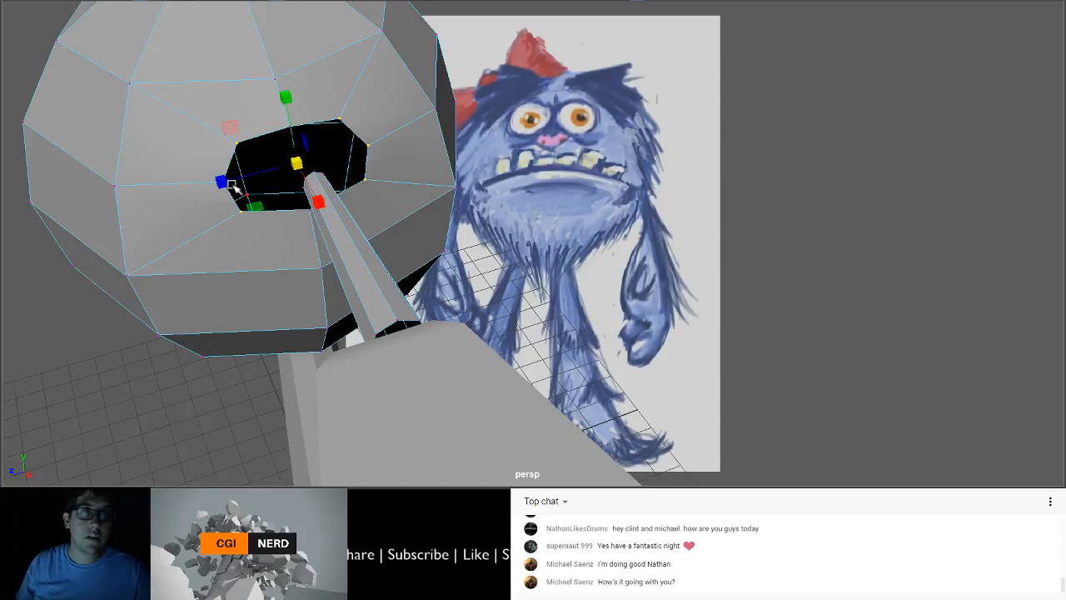
left_click_drag(221, 181, 503, 181)
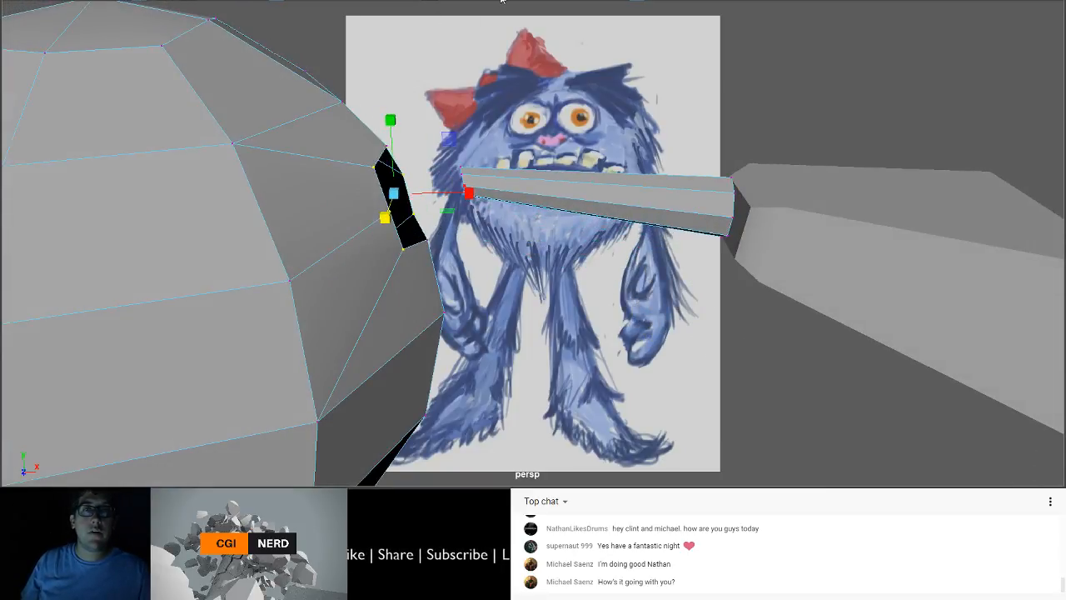
Step: Combine the upper arm and the body into a single mesh
left_click_drag(347, 117, 516, 257)
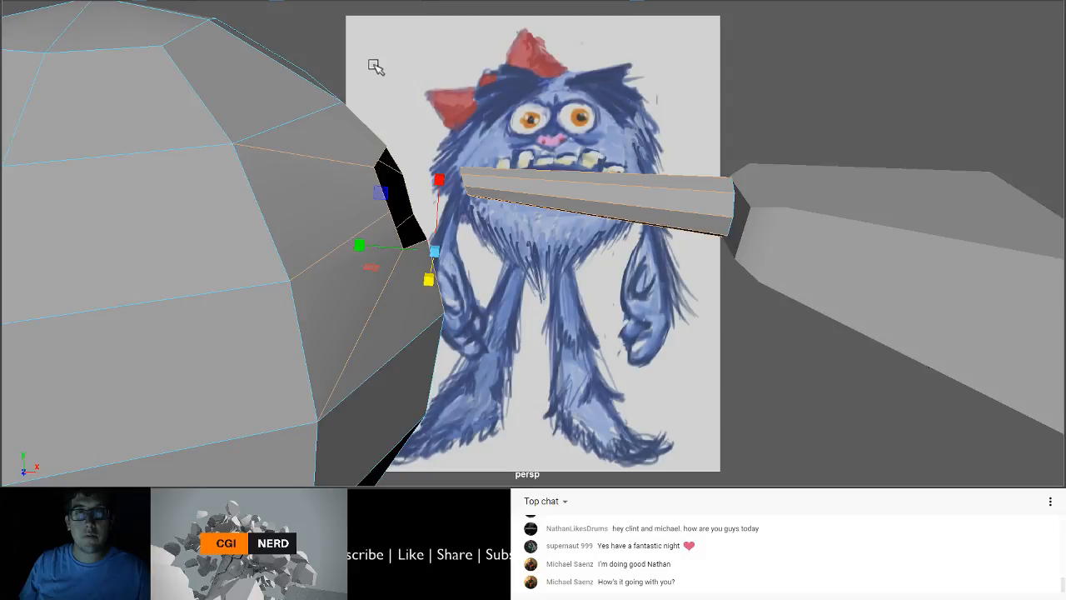
left_click_drag(375, 66, 588, 175, "alt")
right_click_drag(652, 15, 667, 7)
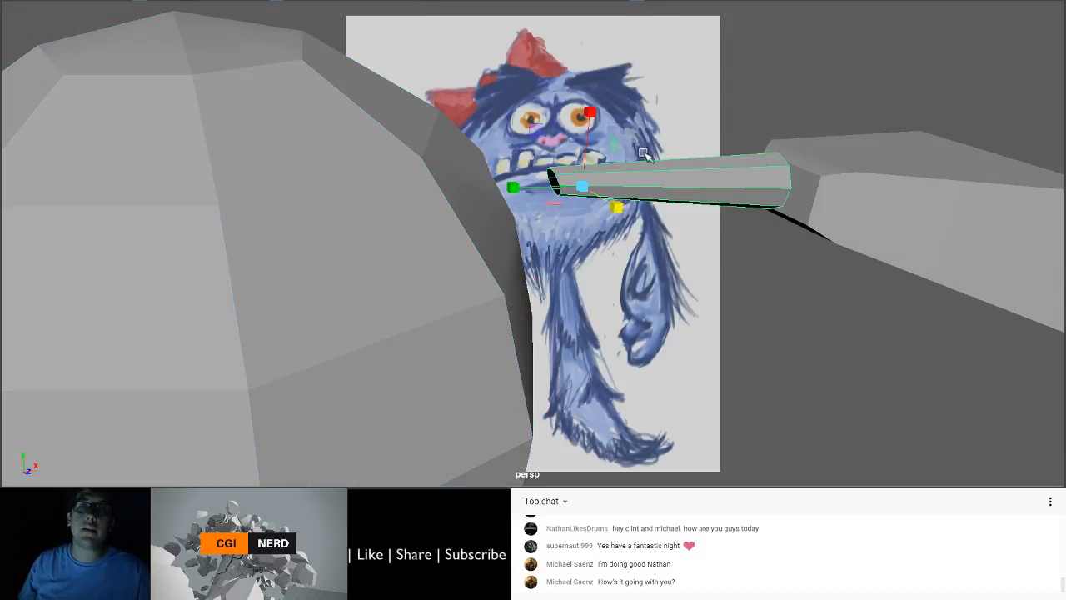
left_click(399, 132, "shift")
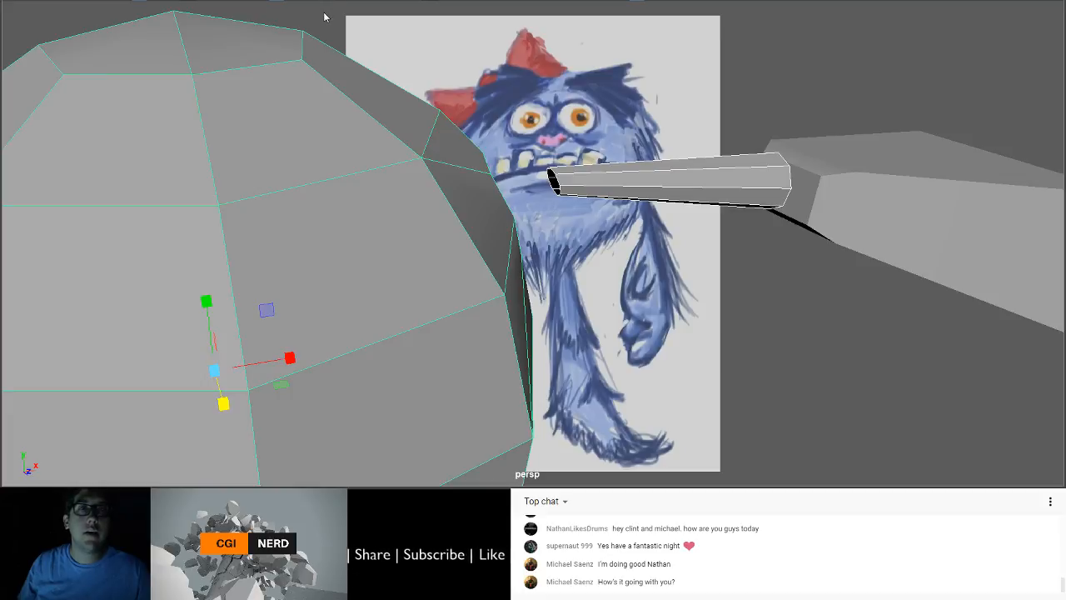
left_click_drag(428, 114, 376, 167, "alt")
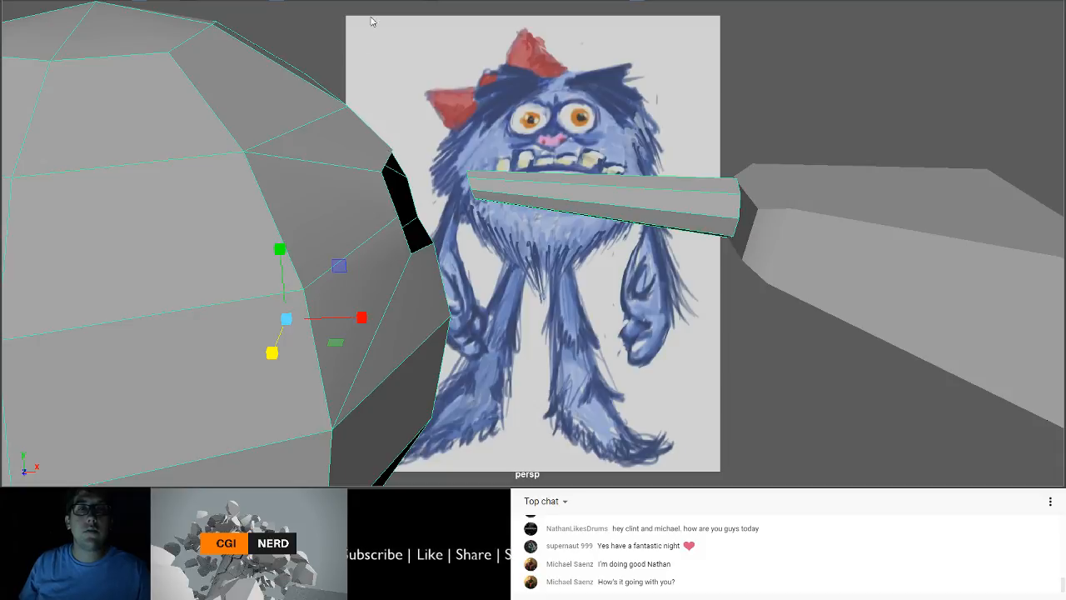
Step: Bridge the border edges of the shoulder hole to the upper arm's open end with 1 division
double_click(358, 116)
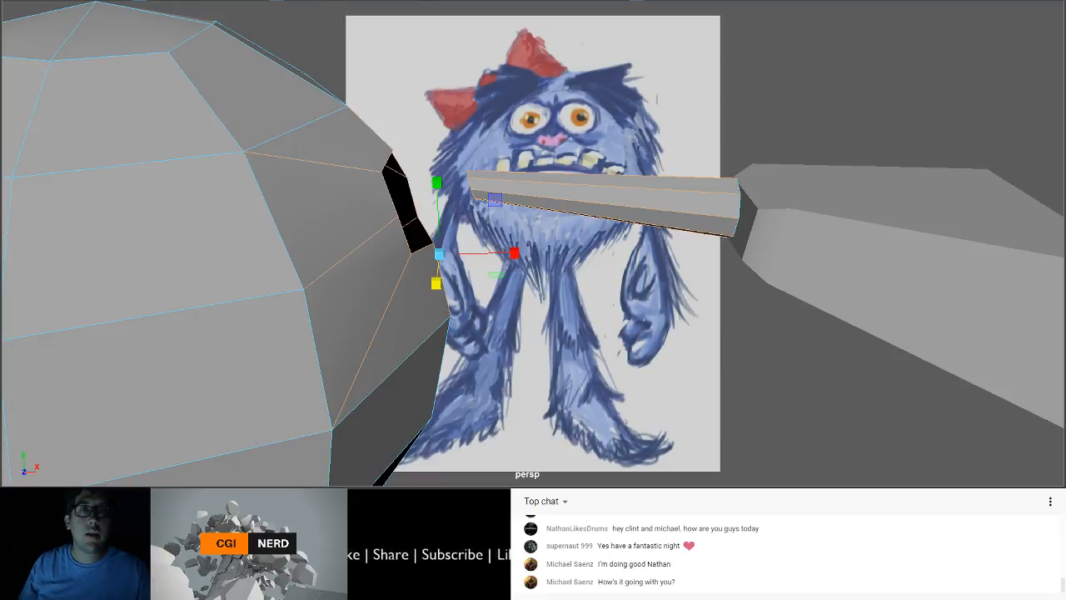
left_click(349, 35)
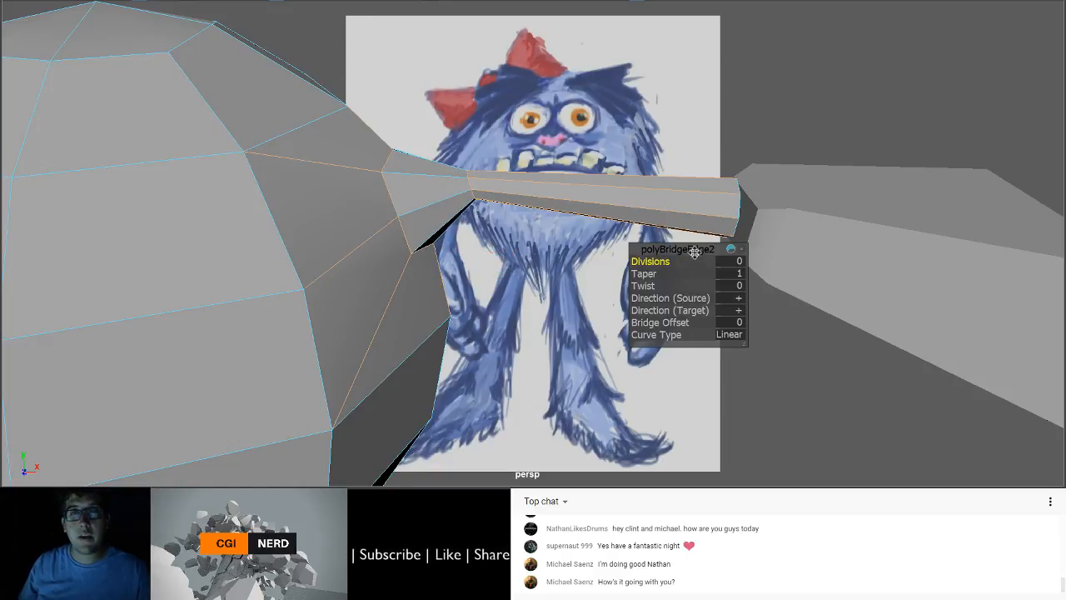
left_click_drag(689, 248, 646, 254)
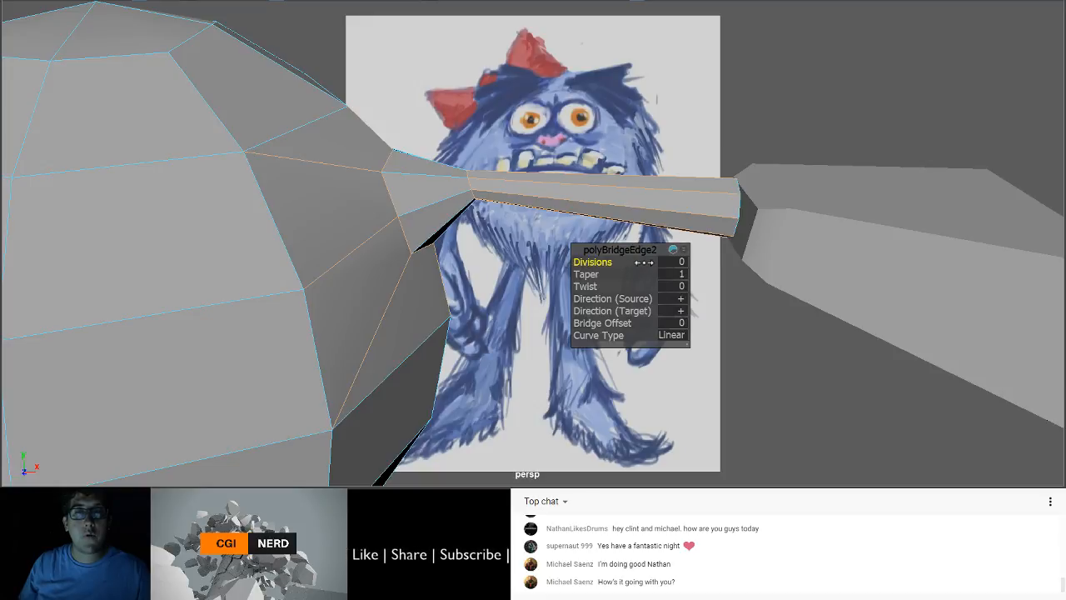
left_click(682, 263)
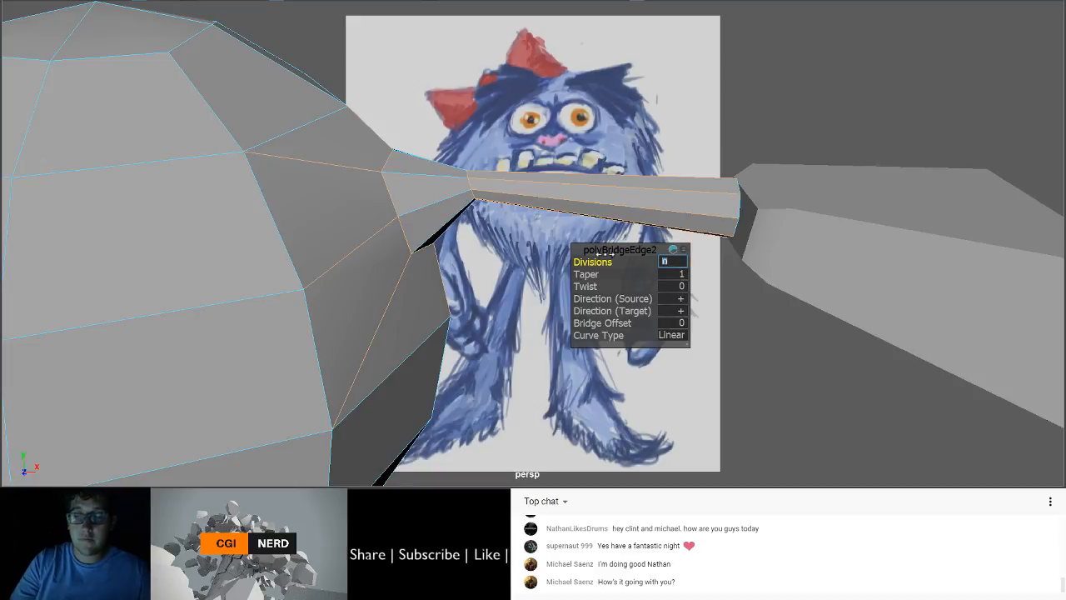
type("1")
key("Return")
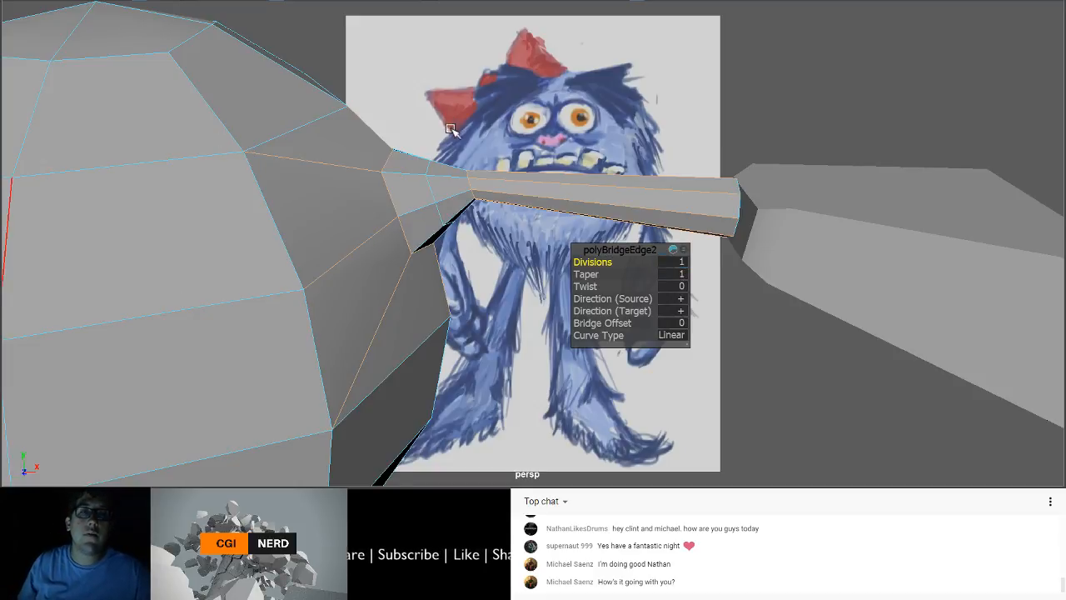
Step: Delete the face closing the inner end of the flared forearm block where it meets the upper arm
left_click_drag(468, 185, 373, 183, "alt")
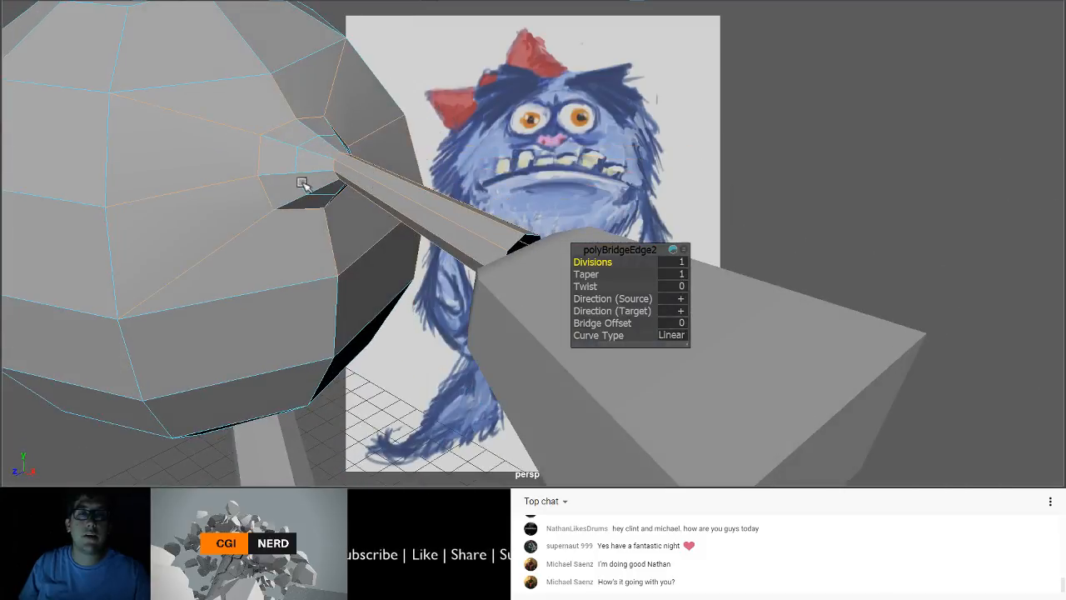
left_click_drag(303, 180, 338, 172, "alt")
scroll(344, 181, "down", 4)
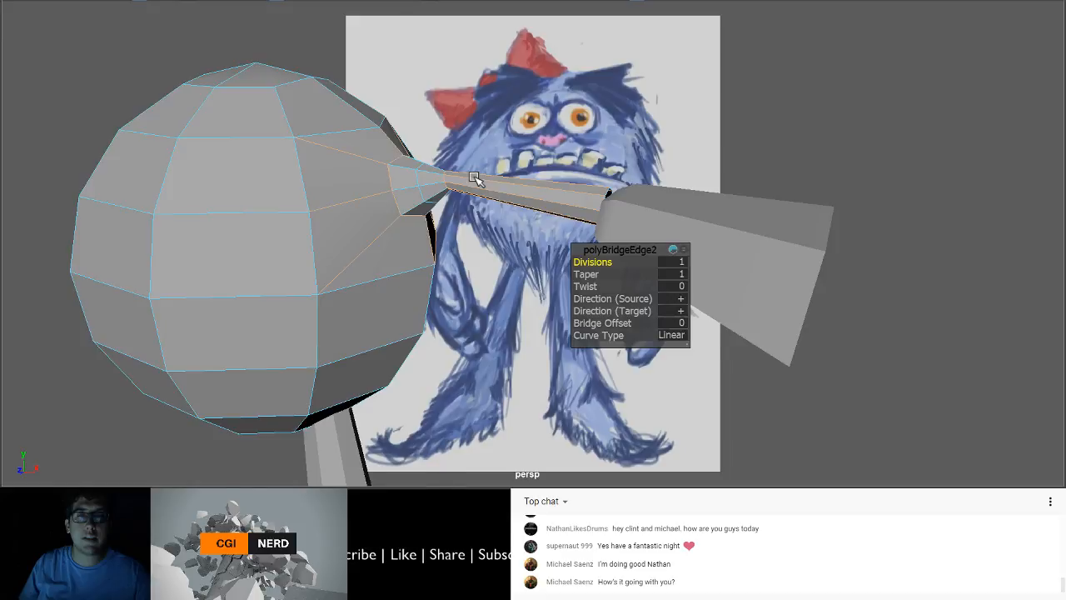
left_click_drag(474, 176, 489, 244, "alt")
left_click(516, 172)
scroll(497, 246, "up", 4)
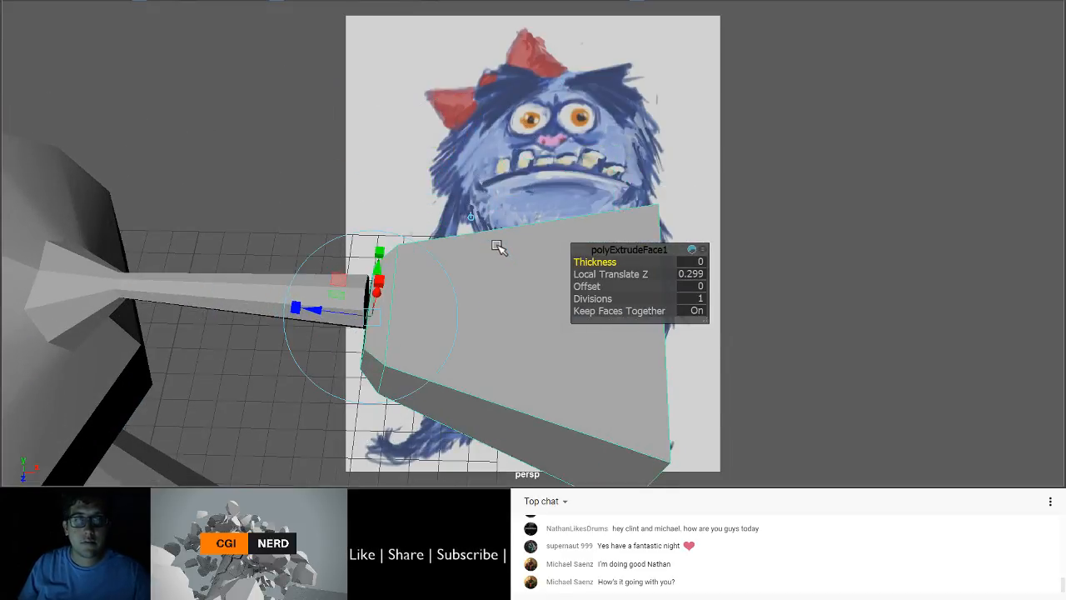
left_click_drag(497, 247, 529, 161, "alt")
left_click(289, 166)
left_click(509, 179)
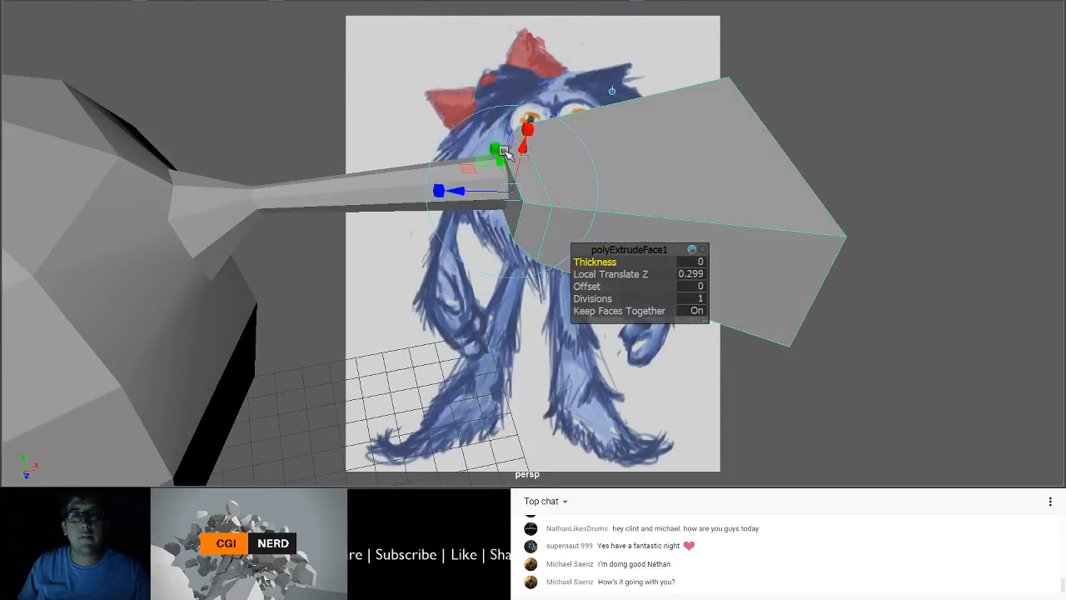
middle_click_drag(504, 152, 454, 138, "alt")
scroll(516, 185, "up", 3)
key("q")
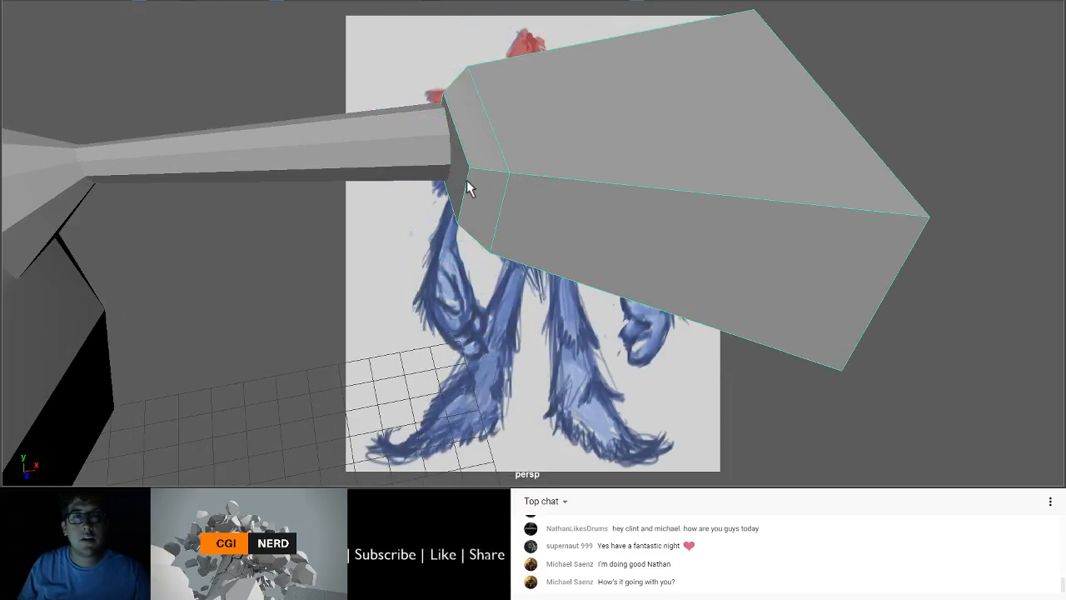
key("F11")
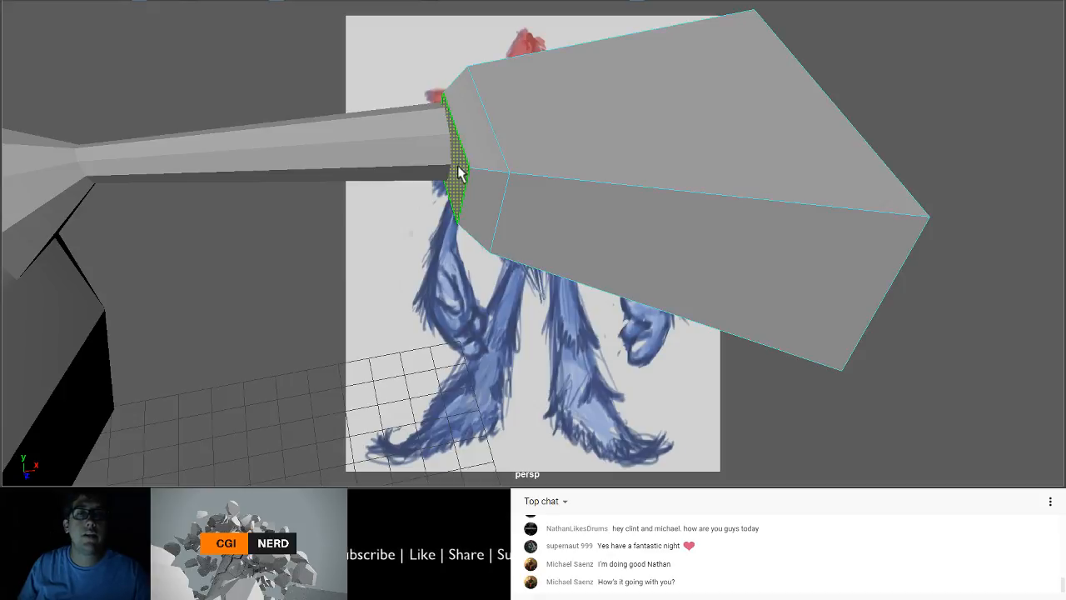
key("Delete")
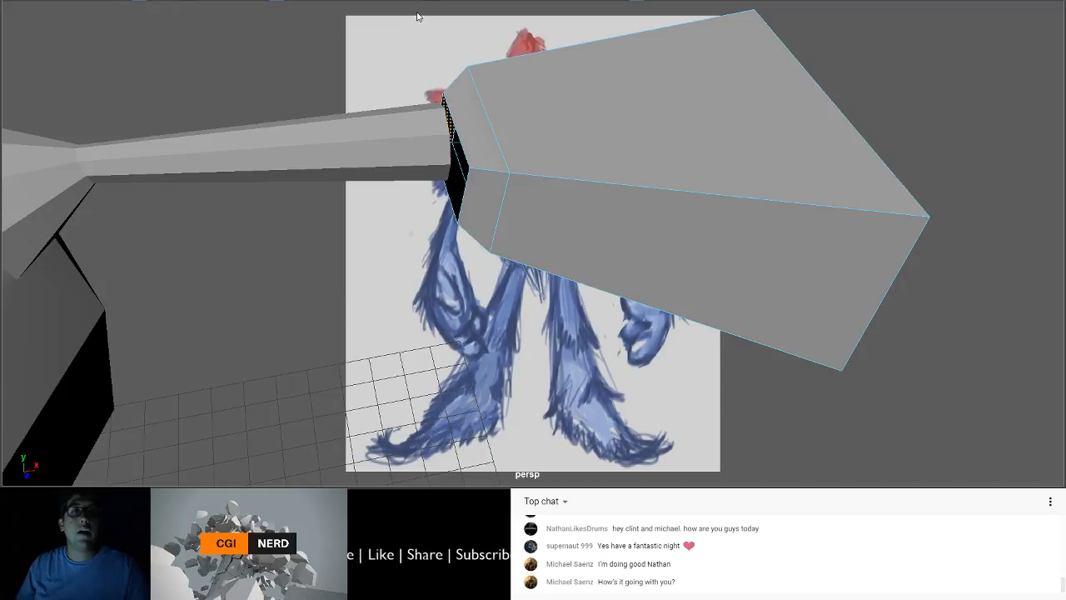
Step: Compare the two open arm ends in wireframe, and insert two lengthwise edge loops around the forearm block to match the upper arm
left_click(384, 153)
left_click_drag(384, 154, 374, 162, "alt")
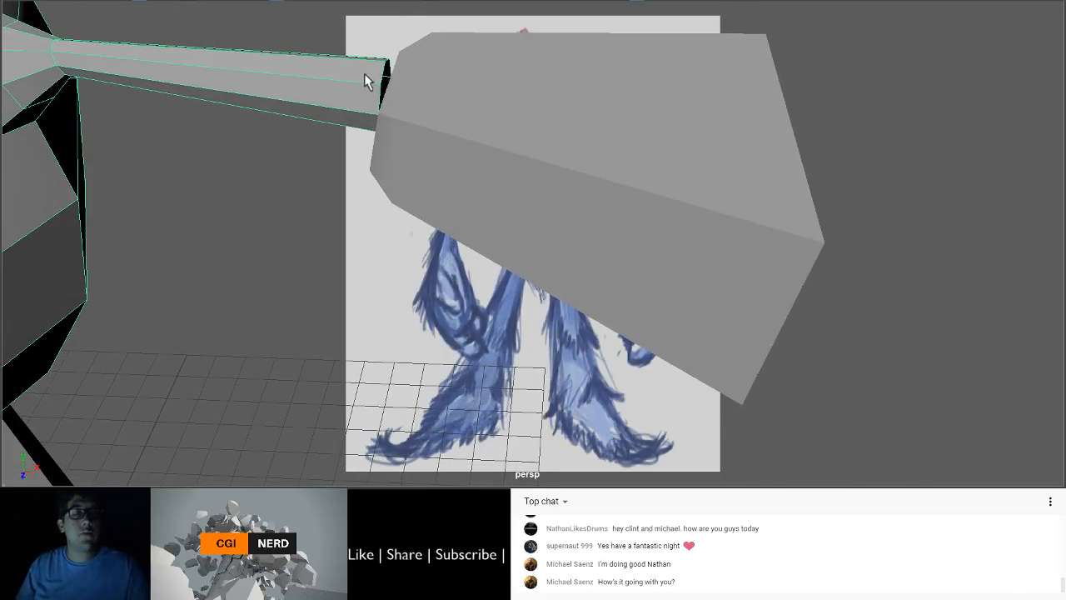
key("4")
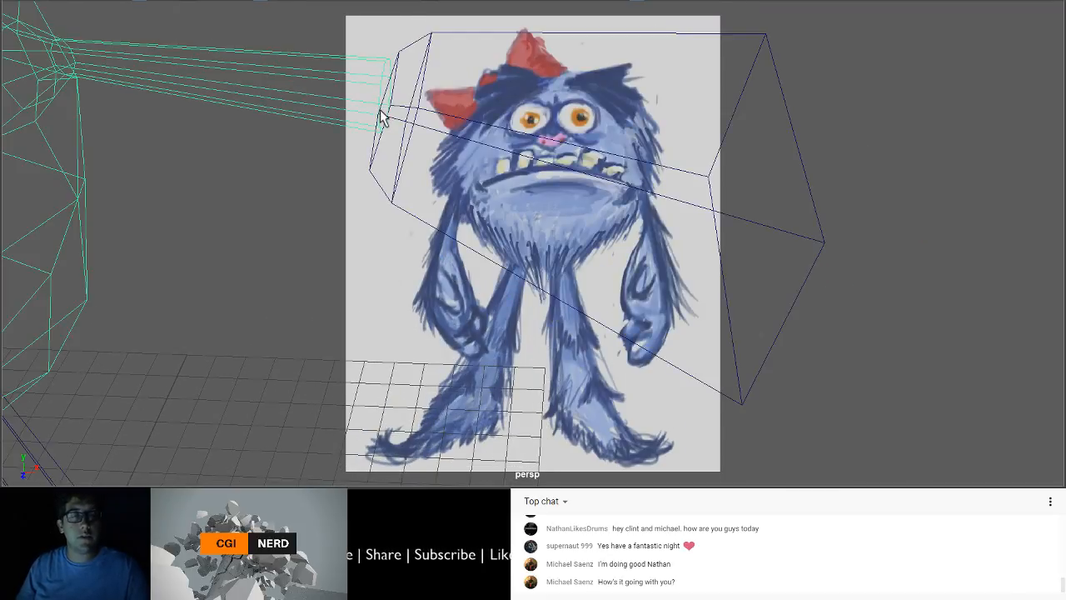
key("5")
left_click_drag(392, 110, 449, 190, "alt")
left_click(464, 181)
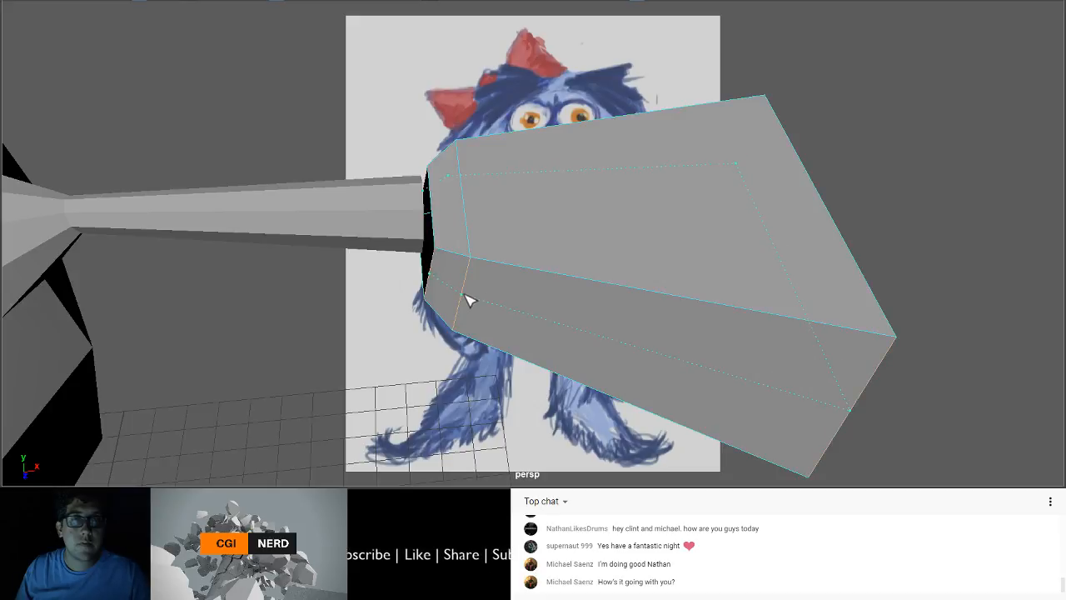
left_click(466, 299)
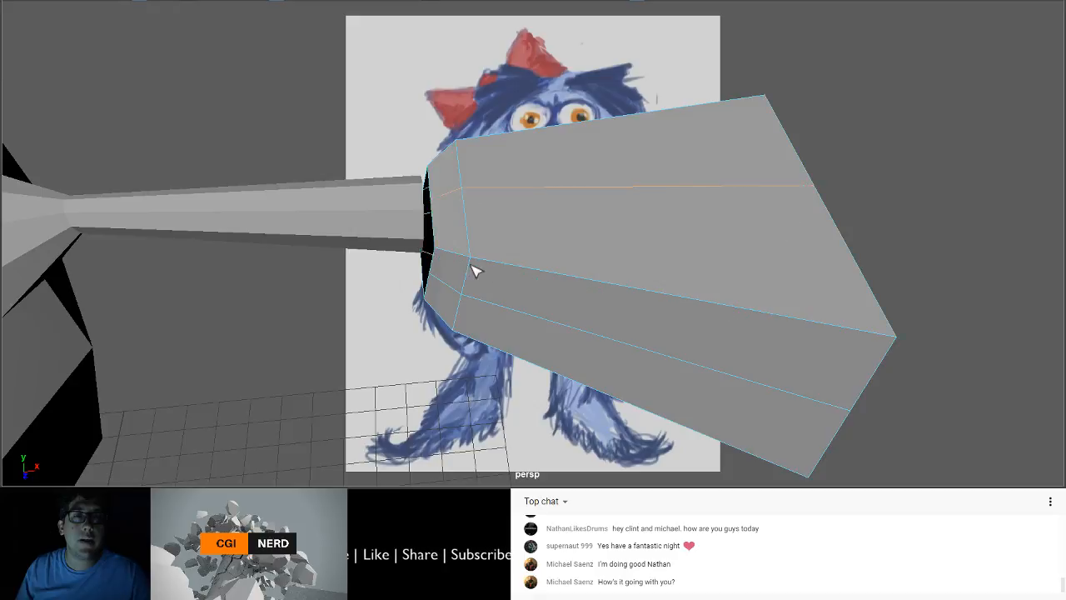
left_click_drag(473, 273, 487, 165, "alt")
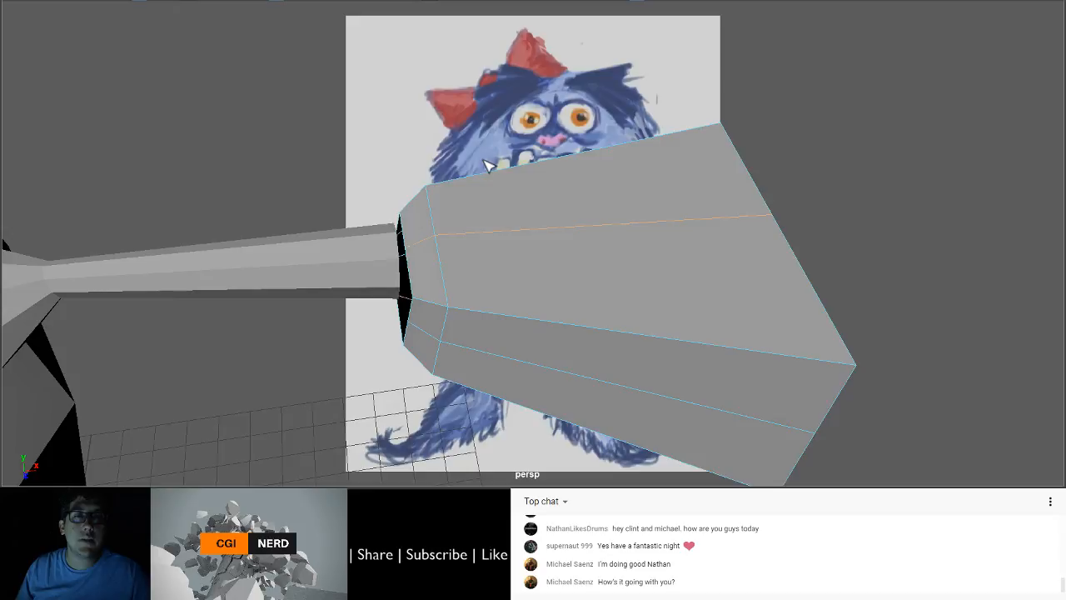
Step: Move the upper arm's outer border edges back toward the body to leave a gap before the forearm block
key("ctrl+z")
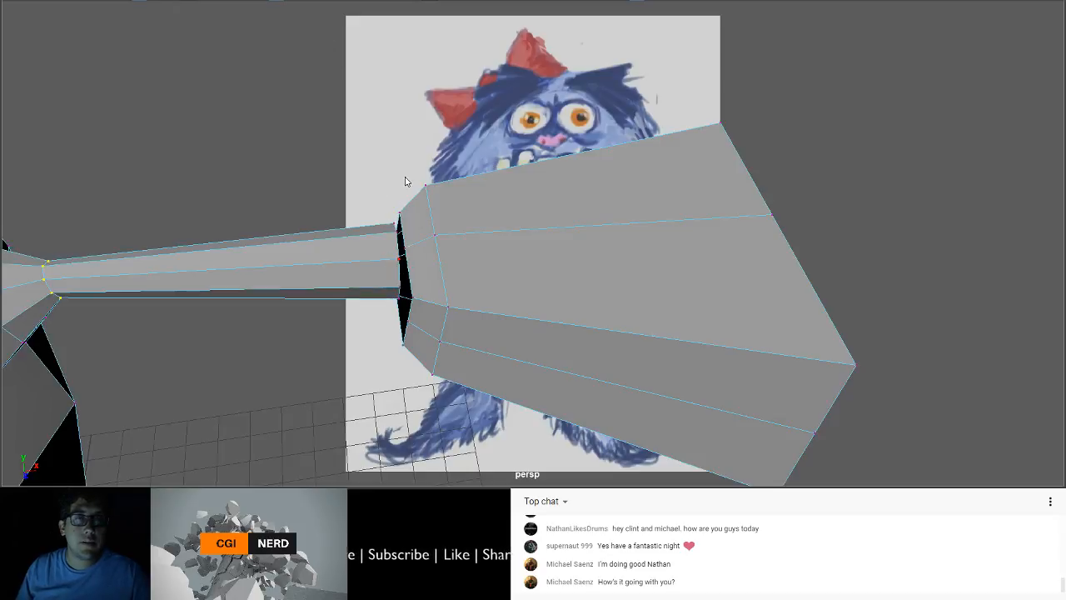
double_click(401, 273)
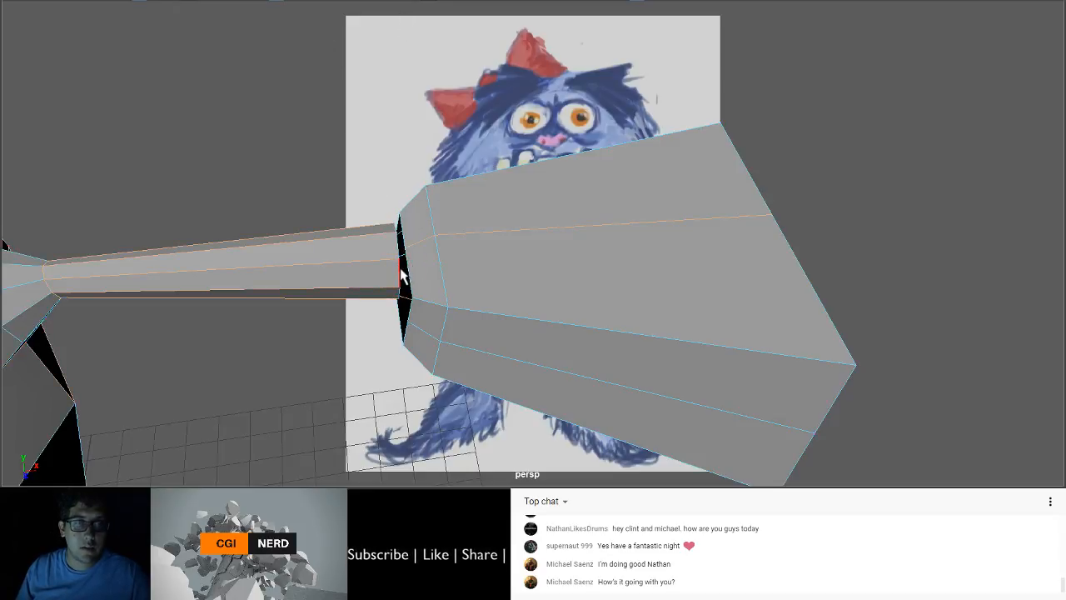
key("w")
left_click_drag(447, 249, 435, 260)
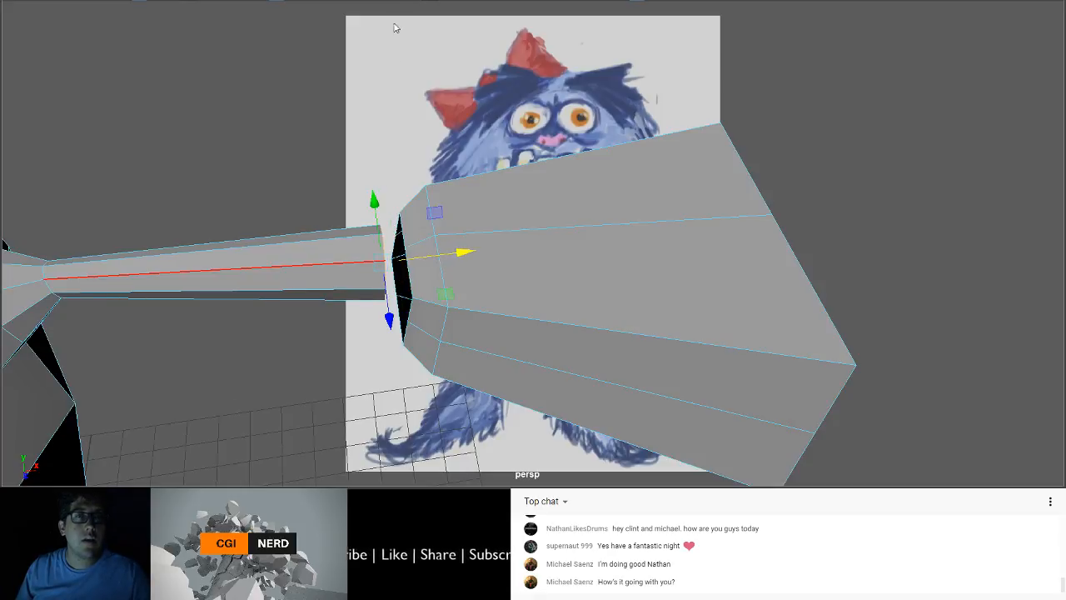
Step: Combine the forearm block with the body-and-upper-arm mesh
right_click_drag(395, 27, 394, 11)
left_click(469, 253)
left_click(344, 256, "shift")
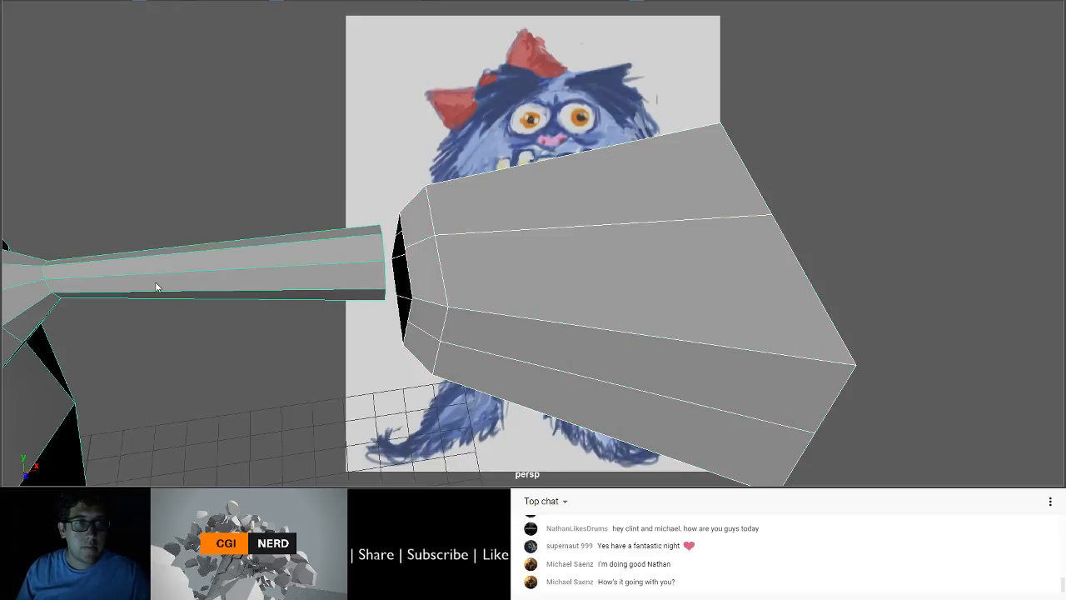
key("g")
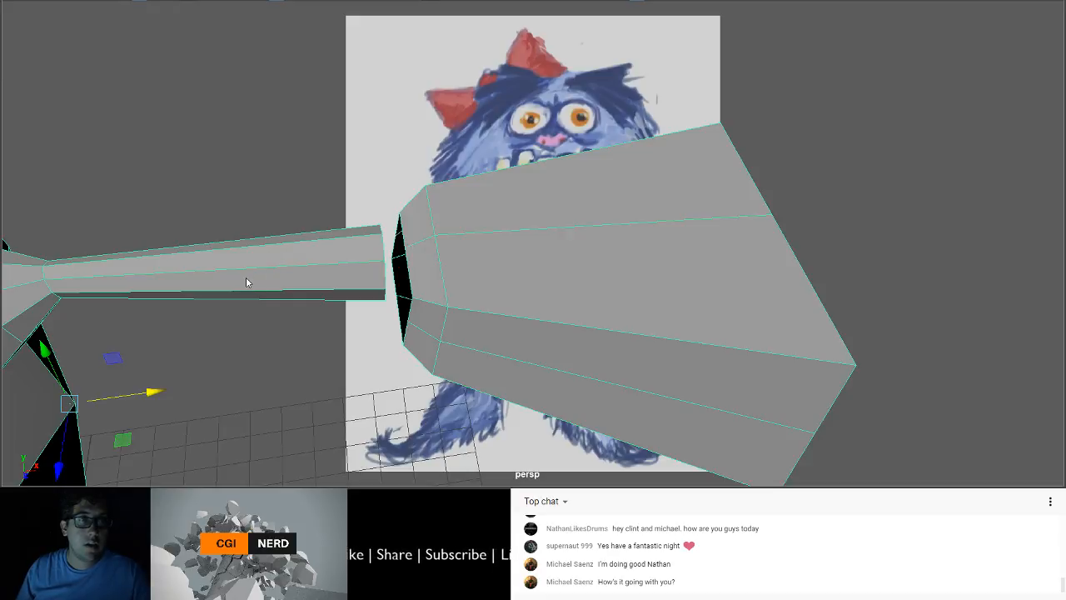
Step: Bridge the upper arm's open end to the forearm block's opening, trying 1 division and finishing with 0
left_click(279, 47)
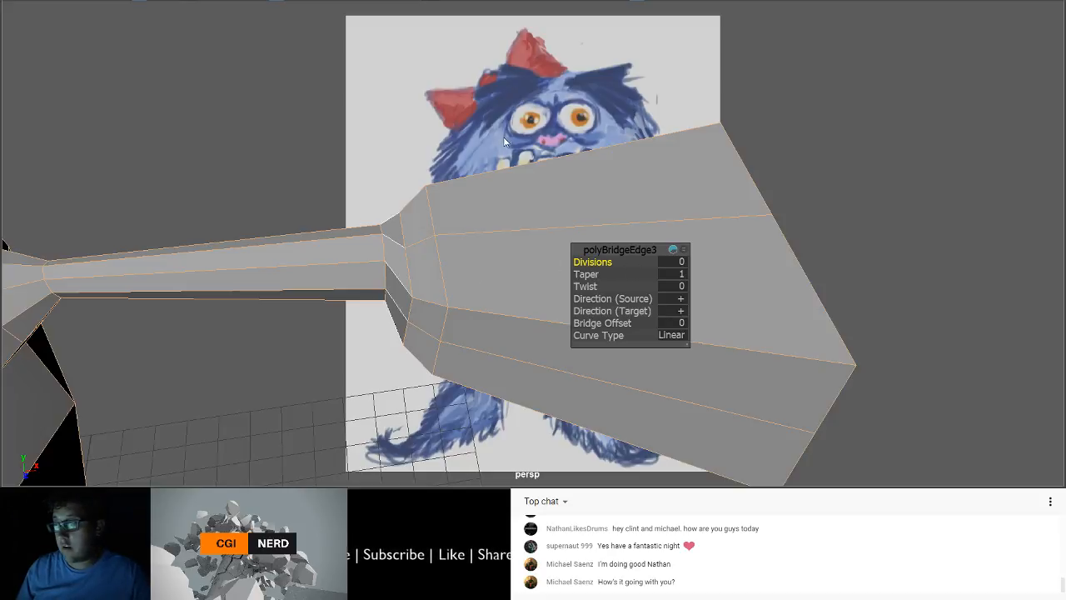
left_click_drag(493, 237, 471, 235, "alt")
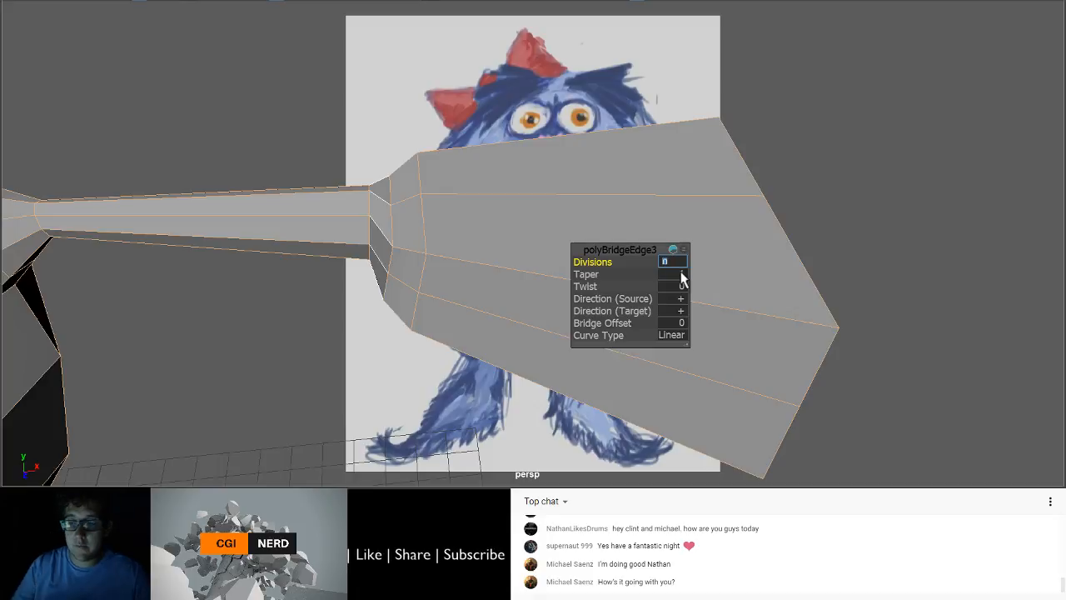
key("Return")
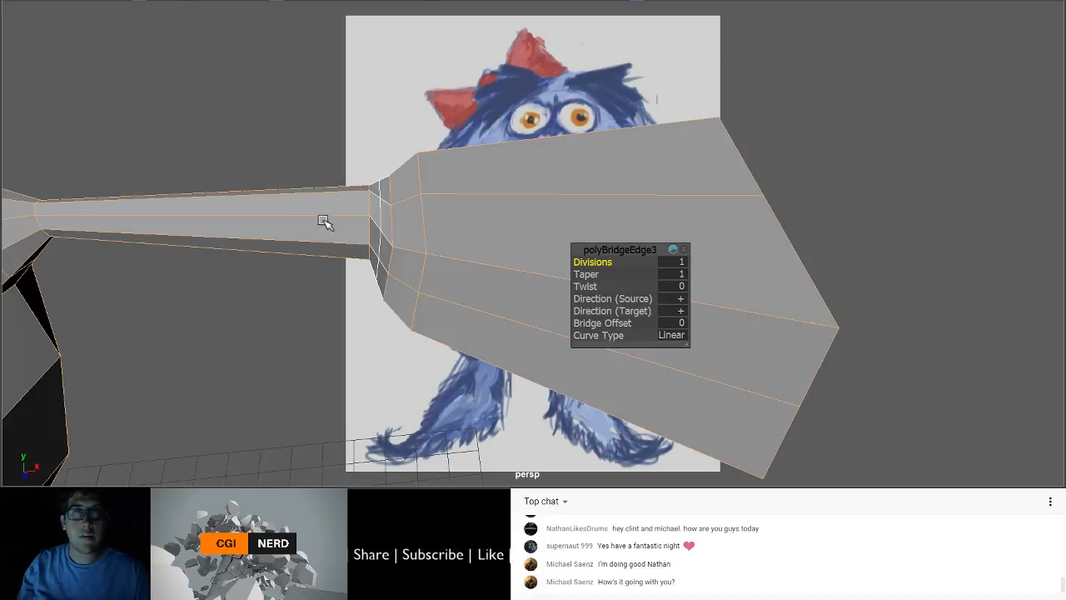
left_click_drag(360, 236, 289, 266, "alt")
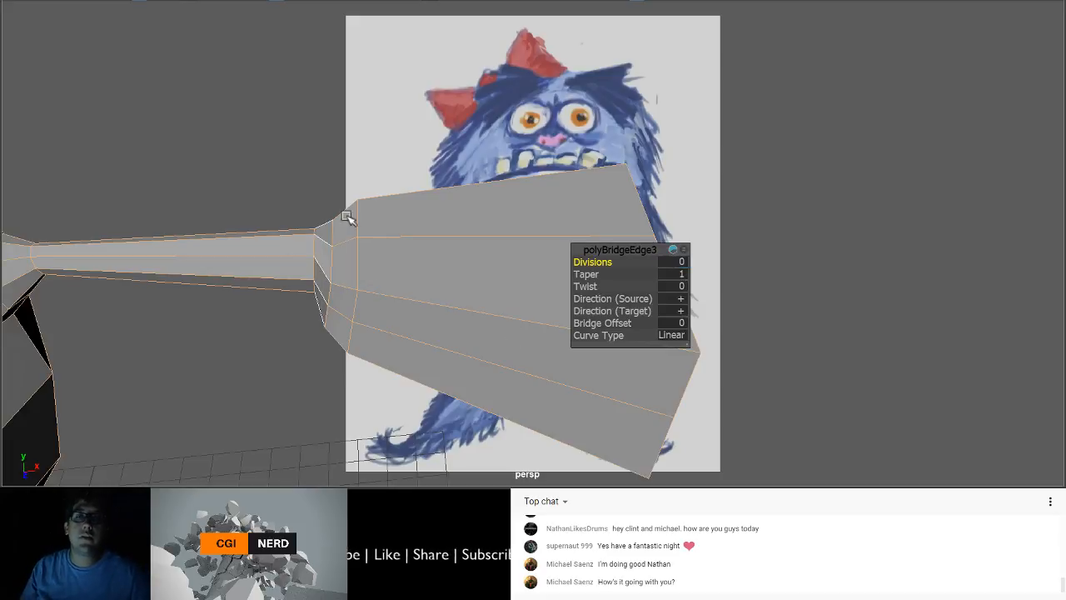
left_click(347, 114)
left_click_drag(317, 248, 254, 223, "alt")
scroll(240, 244, "down", 5)
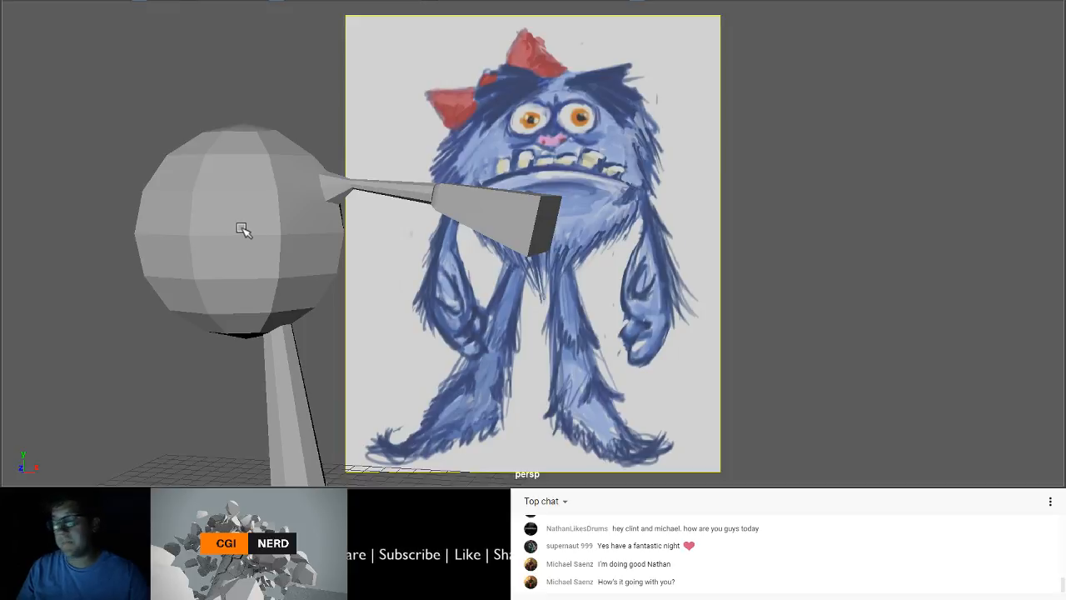
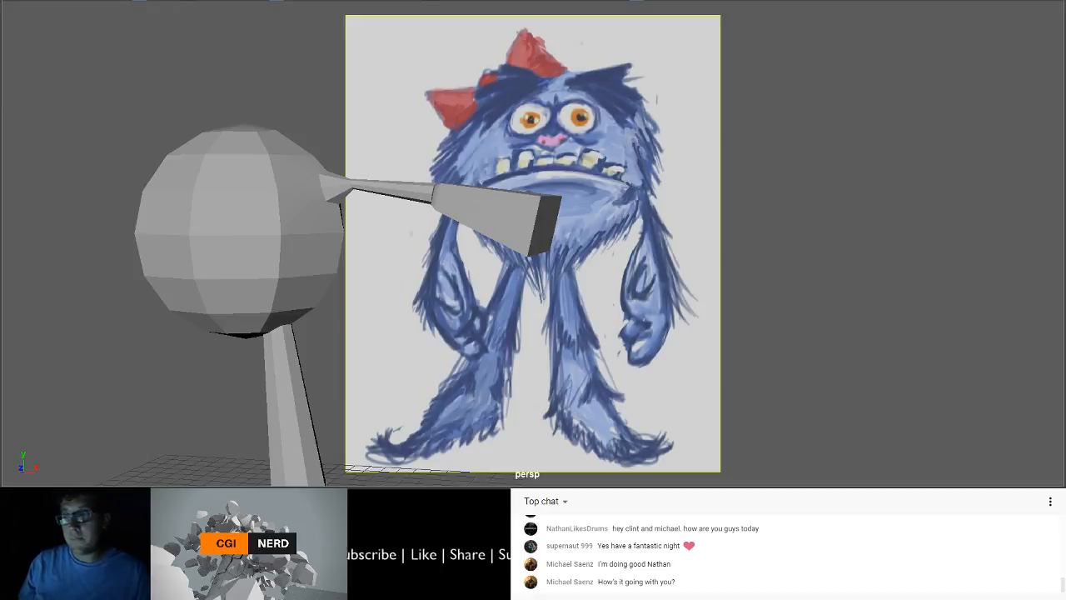
Step: Examine the body's underside and the top of the leg where the two parts should join
middle_click_drag(310, 178, 305, 101, "alt")
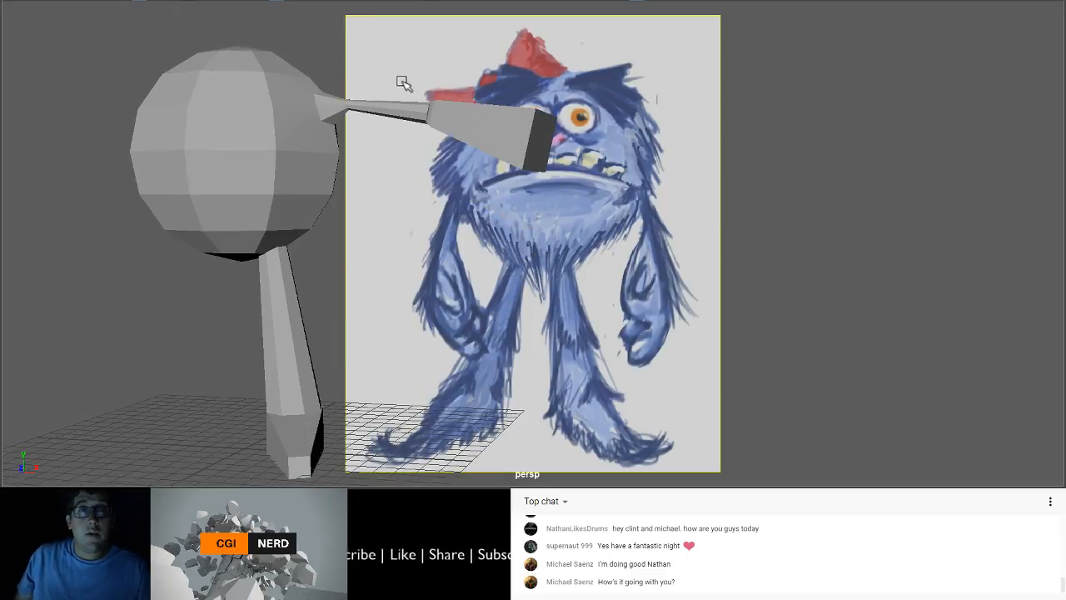
left_click(411, 112)
left_click_drag(411, 169, 402, 220, "alt")
middle_click_drag(403, 218, 364, 171, "alt")
left_click_drag(364, 171, 338, 228, "alt")
left_click(313, 208)
left_click(300, 133)
scroll(338, 228, "up", 4)
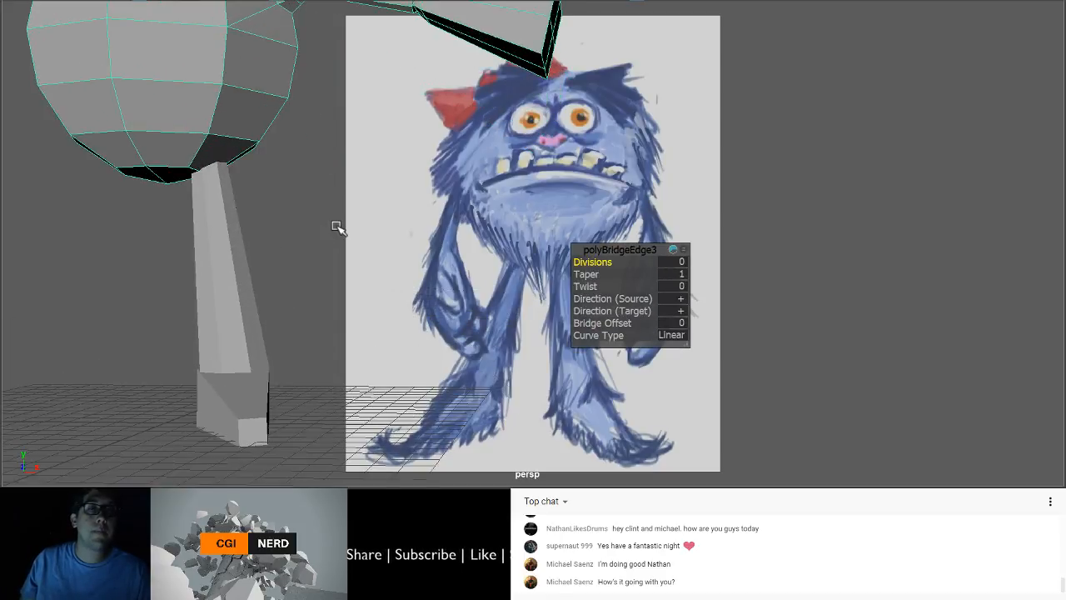
middle_click_drag(338, 228, 479, 222, "alt")
mouse_move(346, 180)
left_mouse_down("alt")
mouse_move(363, 172)
mouse_move(349, 176)
left_mouse_up("alt")
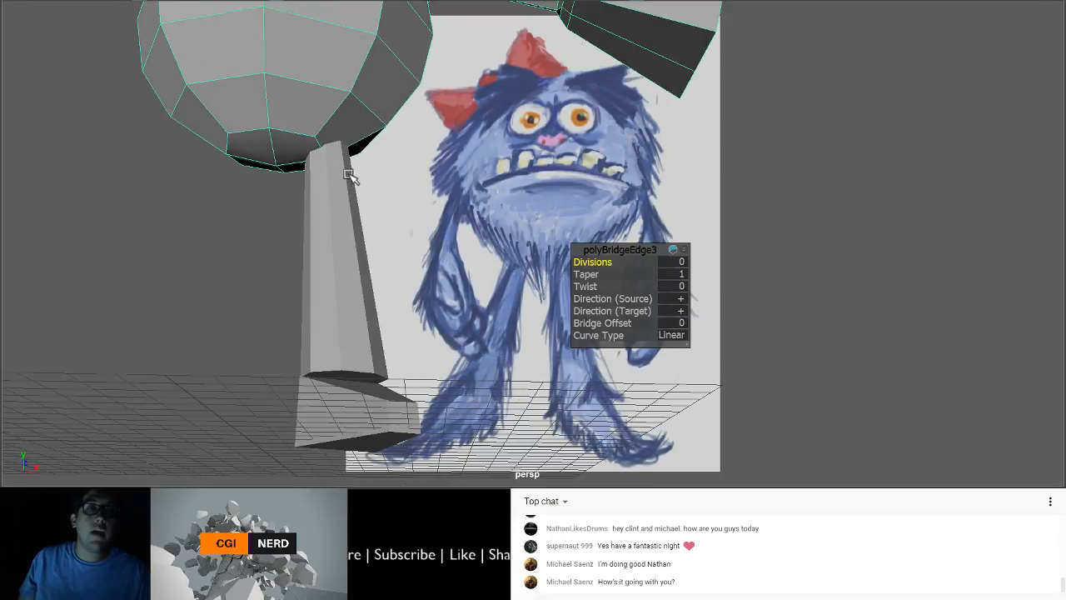
left_click_drag(299, 123, 319, 157, "alt")
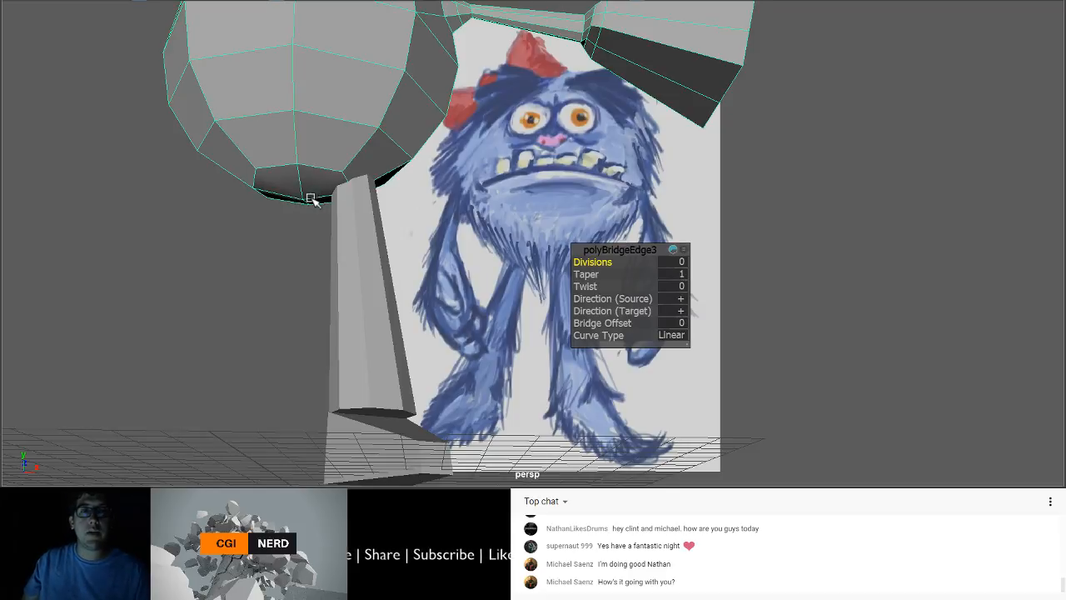
left_click_drag(310, 200, 343, 172, "alt")
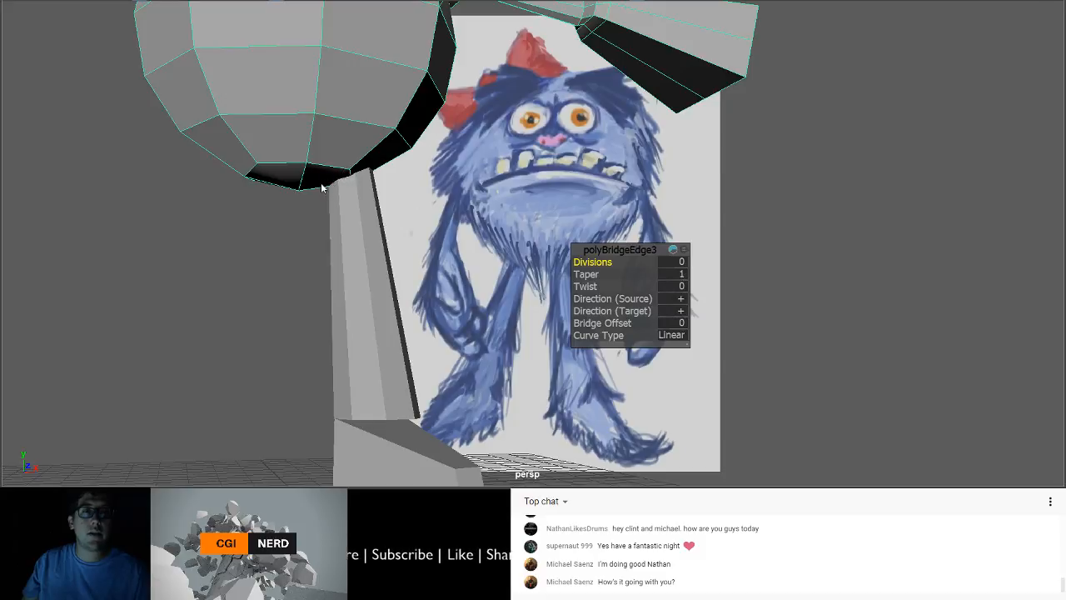
left_click_drag(286, 191, 440, 174, "alt")
Step: Extrude the four faces on the body's underside above the leg and scale them inward
key("r")
left_click(414, 146)
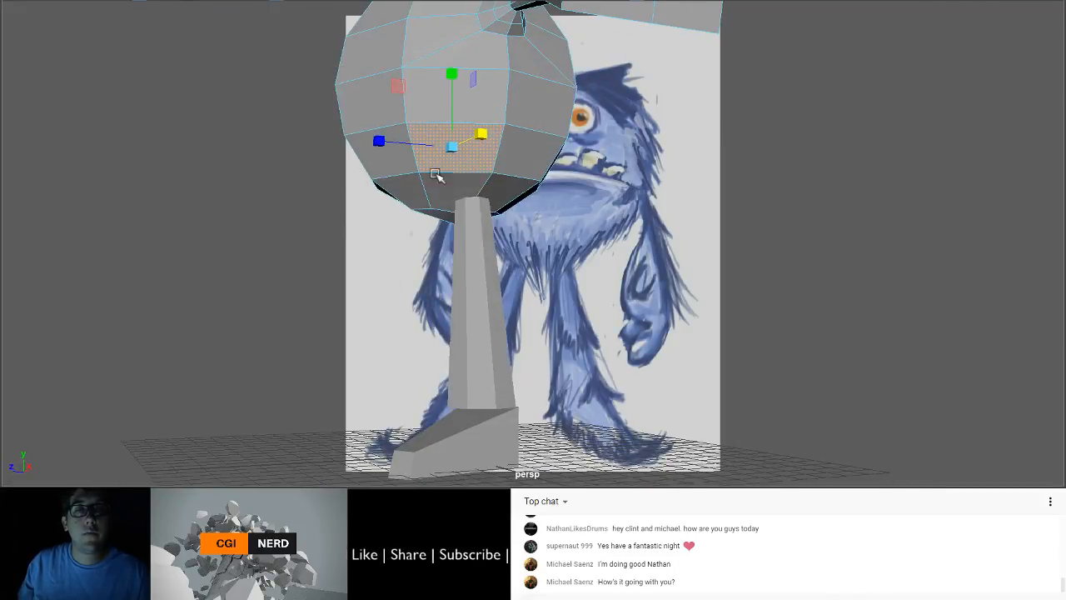
left_click(509, 189, "shift")
left_click(520, 158, "shift")
left_click_drag(474, 183, 487, 161, "shift")
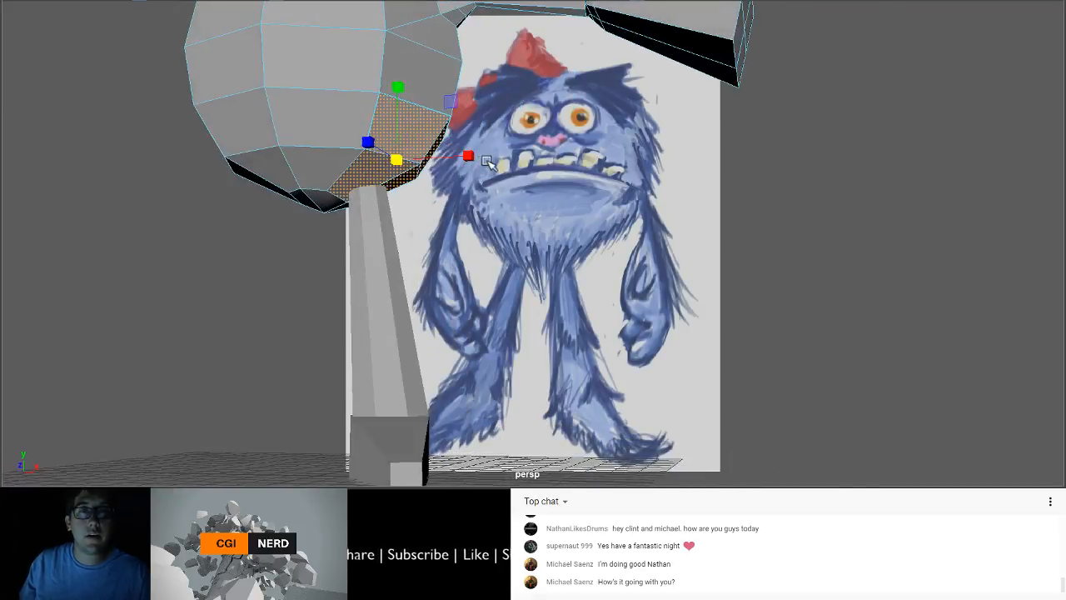
left_click(372, 183, "shift")
left_click_drag(372, 182, 339, 174, "alt")
left_click_drag(424, 175, 402, 174)
key("ctrl+z")
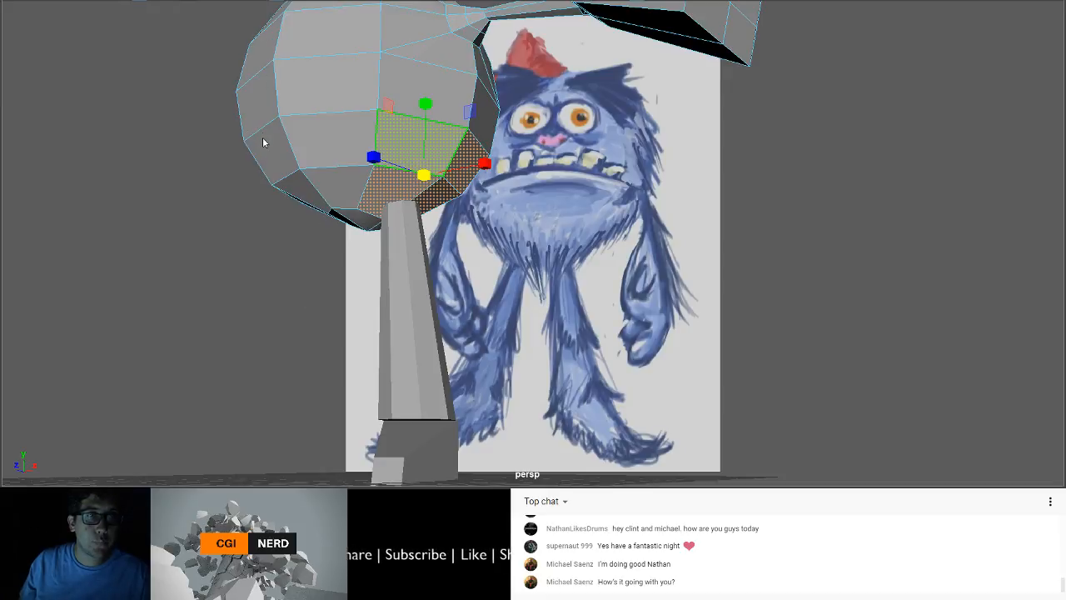
key("ctrl+e")
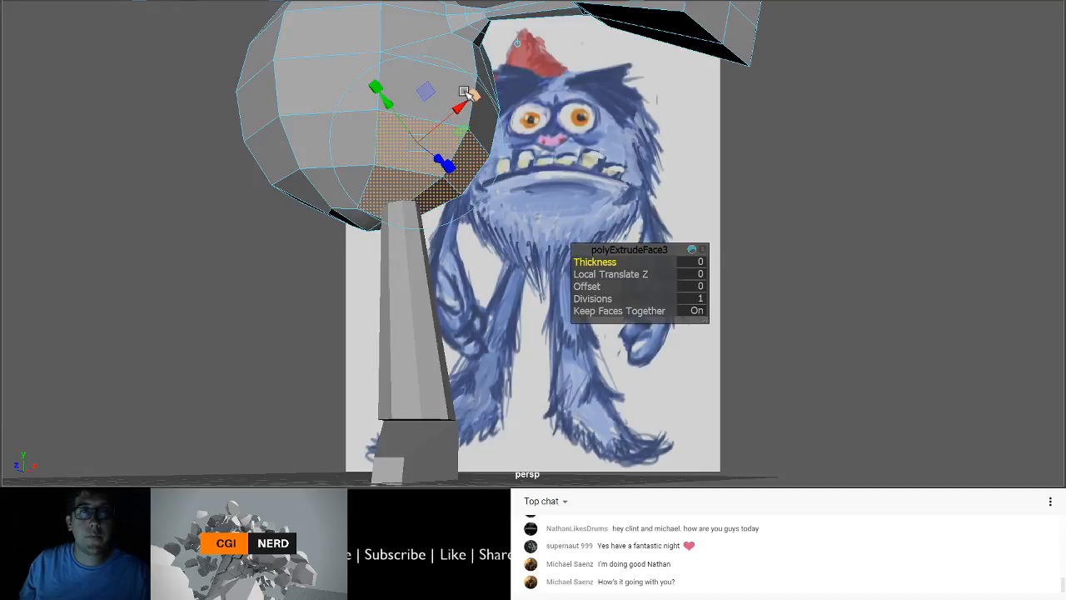
left_click_drag(409, 139, 386, 140)
left_click_drag(482, 178, 481, 164, "alt")
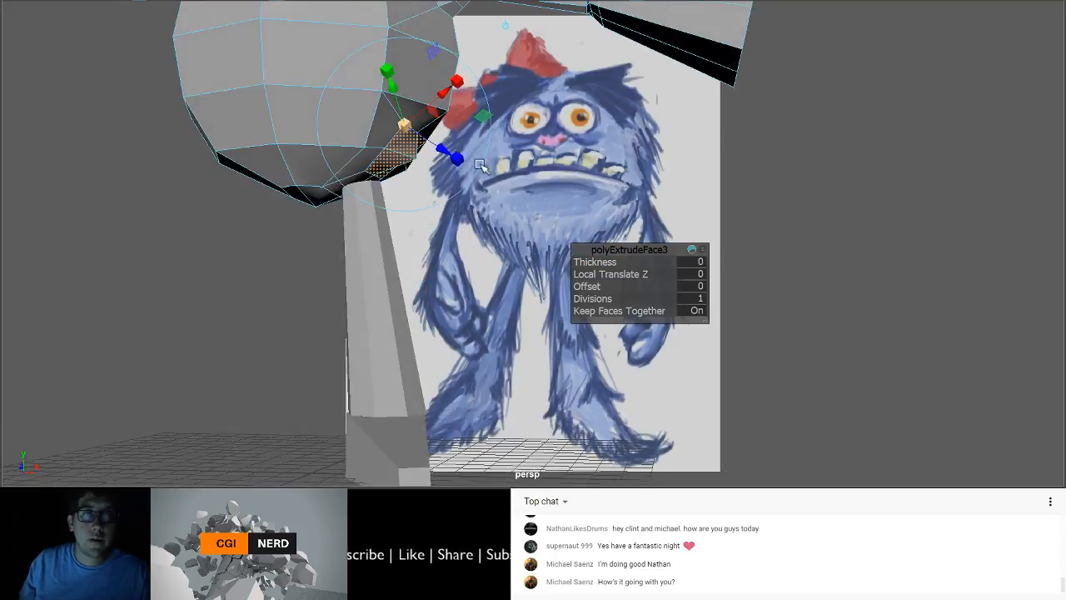
Step: Move and rotate the inset underside faces toward the leg's top, and delete them to leave an opening
key("w")
left_click_drag(397, 153, 379, 165)
key("e")
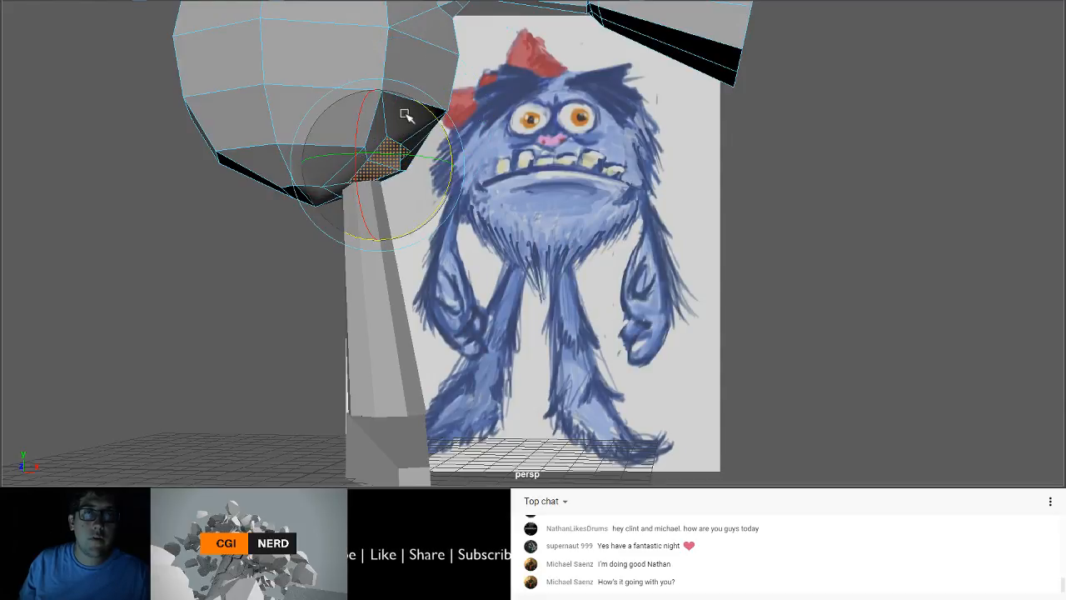
key("w")
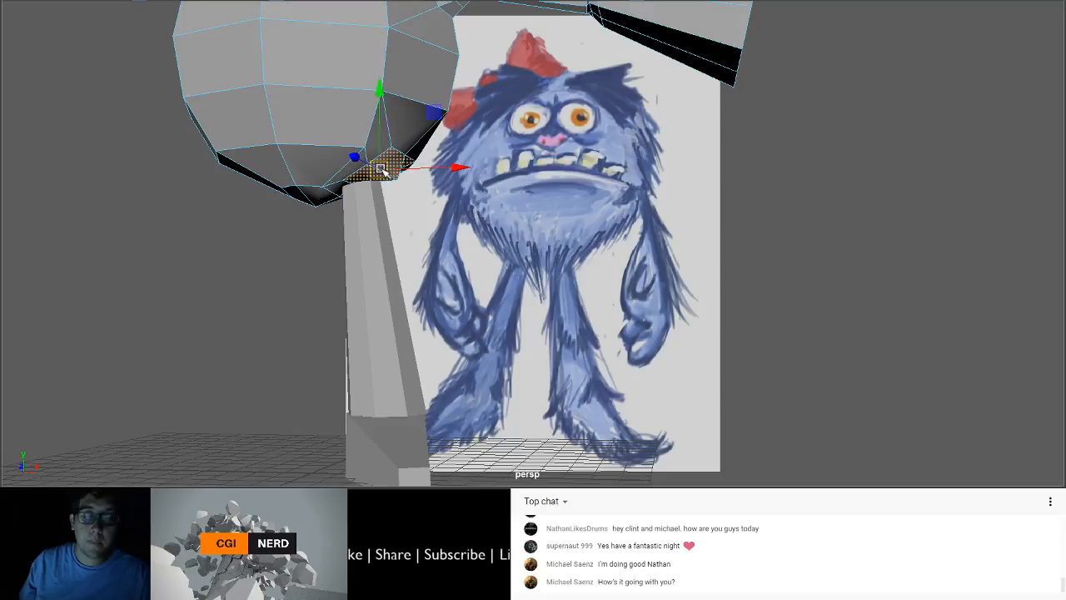
key("Delete")
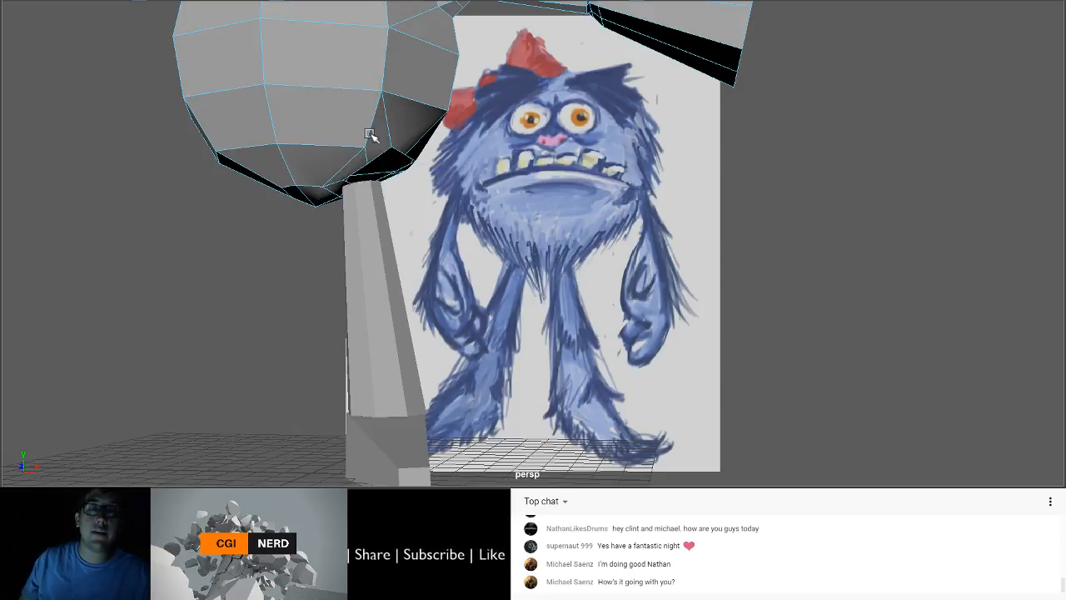
Step: Scale the corner vertices of the body's leg opening to make its outline rounder
left_click_drag(384, 156, 410, 145, "alt")
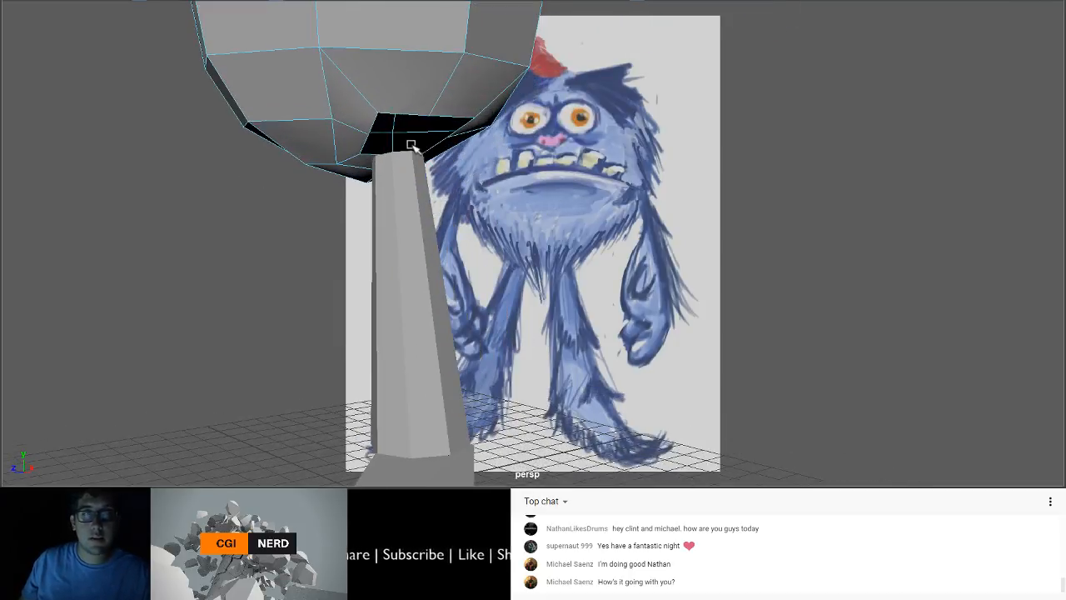
left_click(381, 114)
left_click_drag(479, 119, 649, 168, "alt")
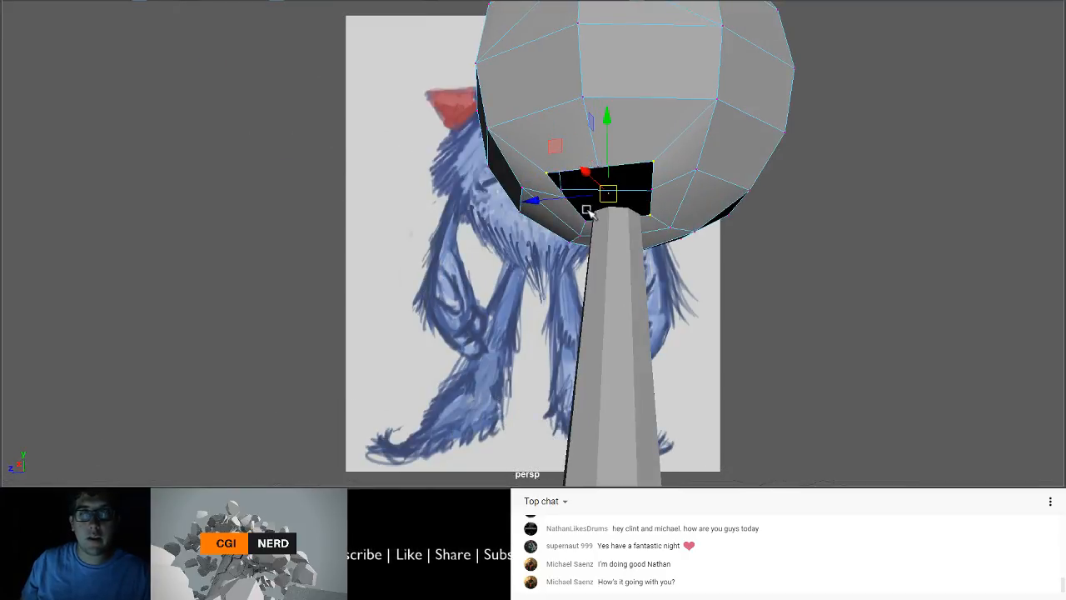
left_click_drag(657, 215, 706, 204, "alt")
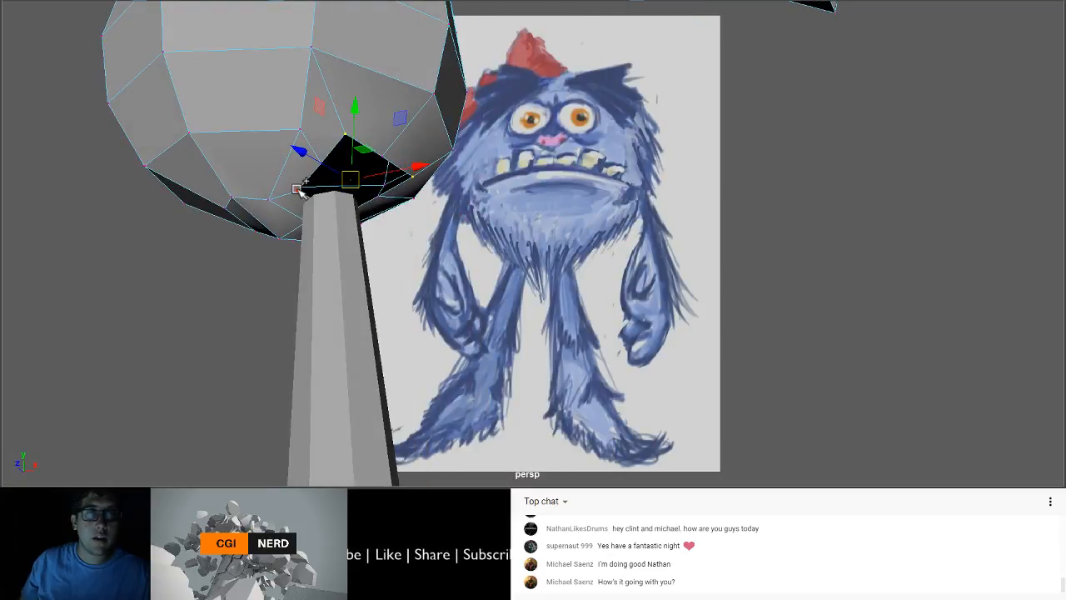
mouse_move(300, 190)
left_mouse_down("alt")
mouse_move(341, 209)
mouse_move(324, 149)
mouse_move(395, 144)
mouse_move(257, 90)
mouse_move(210, 90)
mouse_move(202, 75)
mouse_move(226, 94)
left_mouse_up("alt")
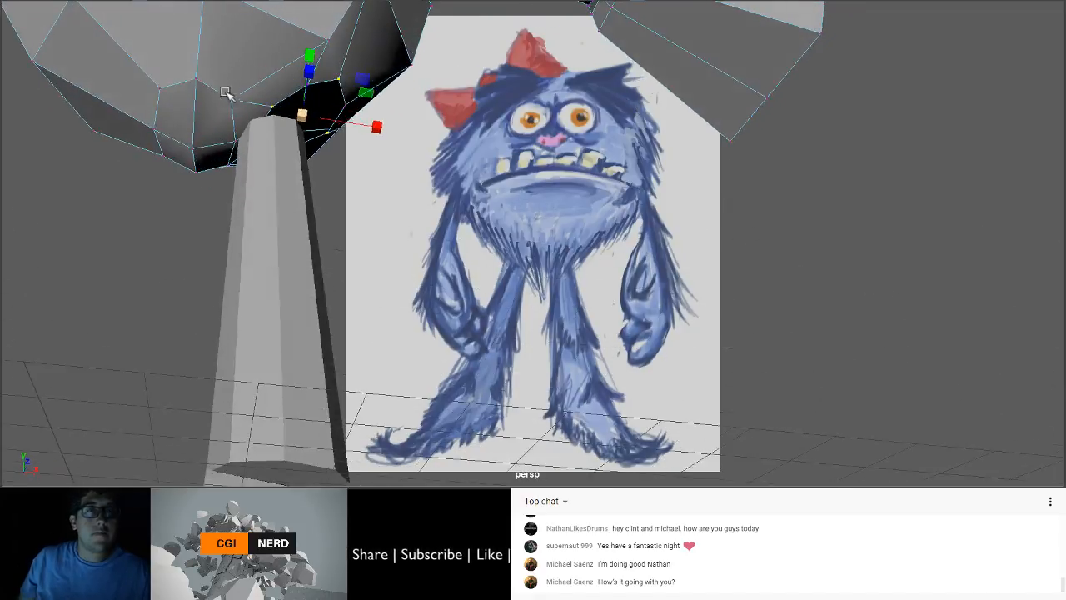
Step: Spread the two lowest body vertices beside the leg opening sideways and adjust their height
left_click(231, 142)
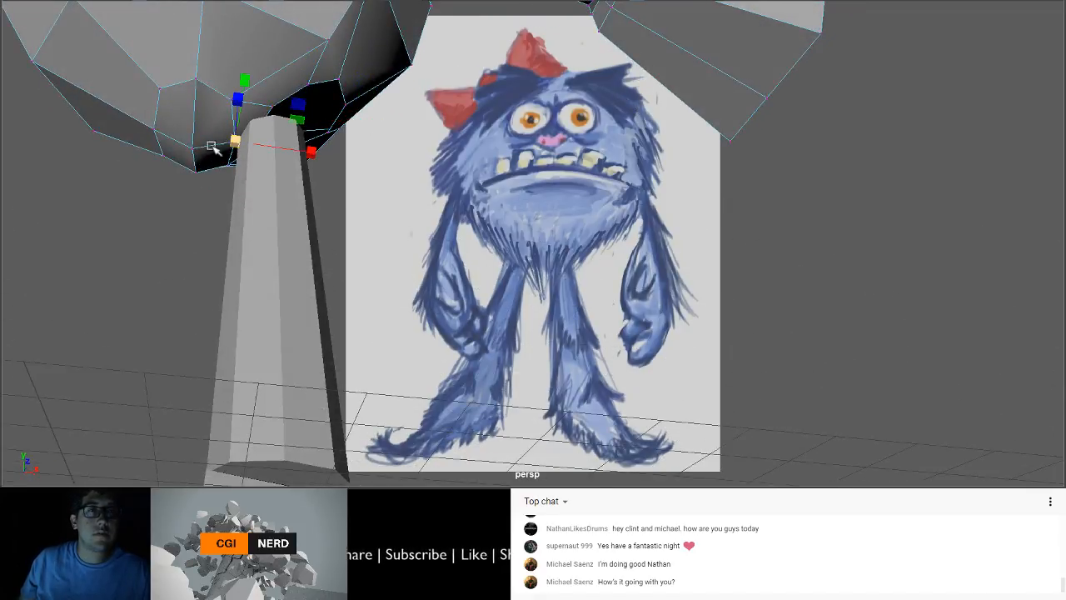
left_click(153, 128, "shift")
left_click_drag(202, 153, 210, 152, "alt")
key("w")
left_click_drag(194, 79, 195, 87)
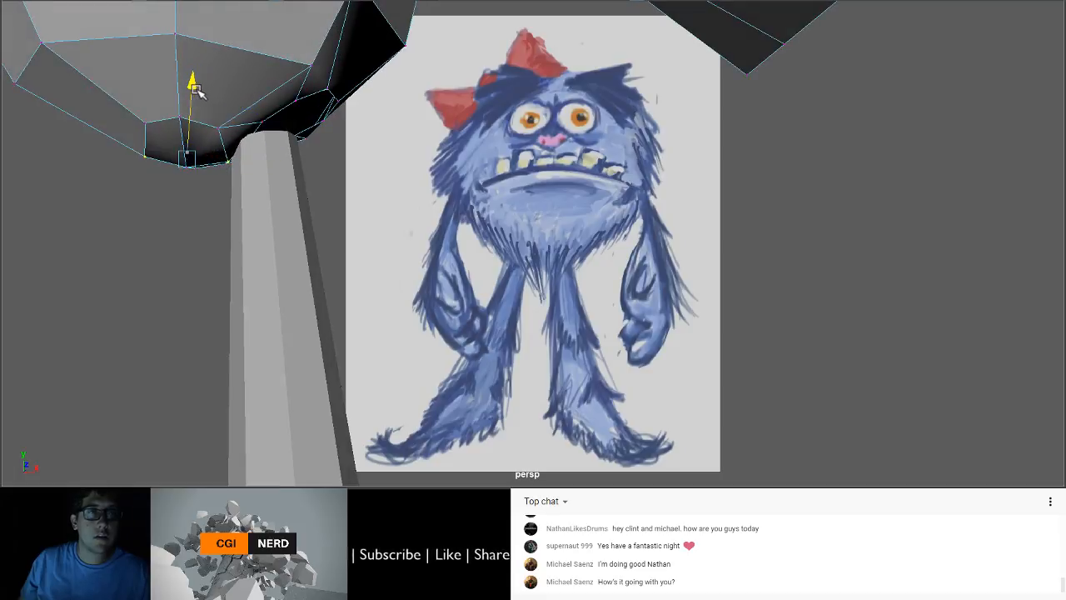
key("r")
mouse_move(259, 162)
left_mouse_down()
mouse_move(244, 162)
mouse_move(256, 135)
mouse_move(274, 158)
mouse_move(204, 179)
mouse_move(228, 153)
mouse_move(276, 148)
mouse_move(275, 175)
left_mouse_up()
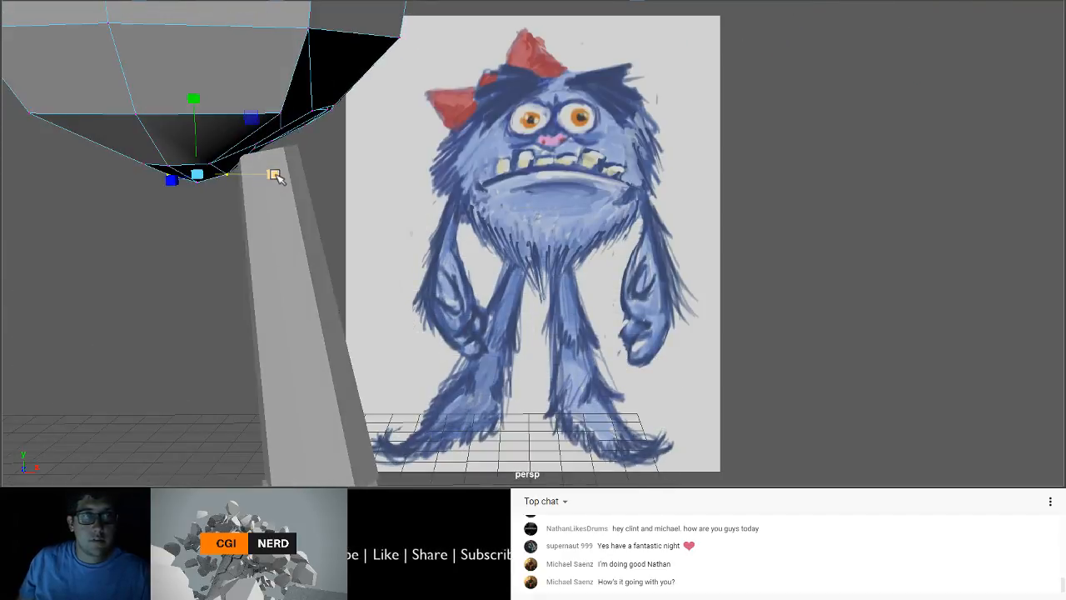
left_click(300, 164)
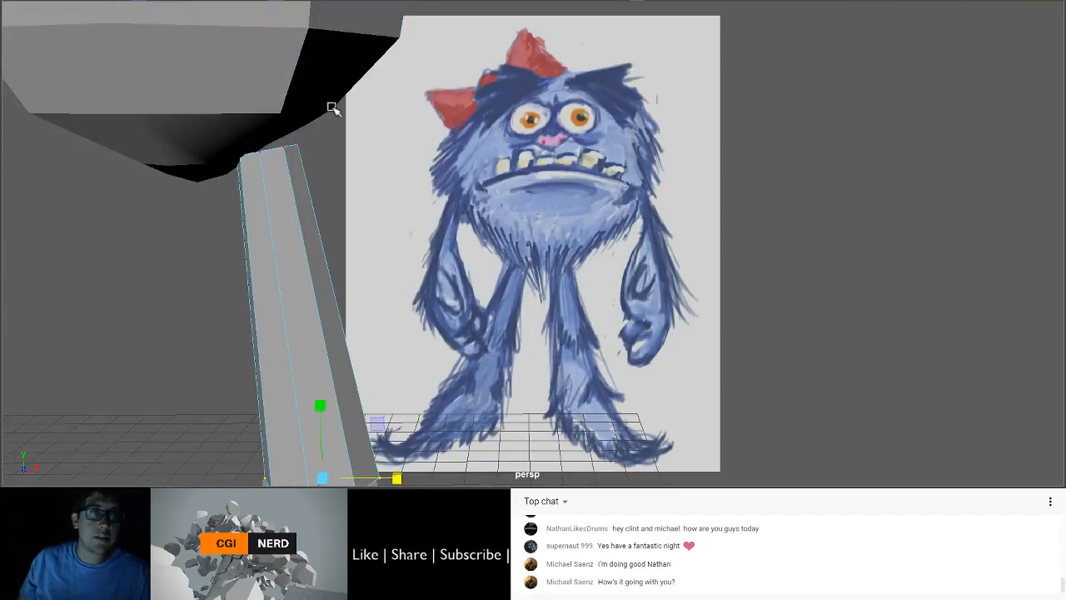
left_click_drag(218, 190, 219, 190)
left_click_drag(264, 73, 342, 94)
Step: Compare the reshaped body, arm and leg as a whole, and inspect the leg opening from below
scroll(314, 155, "down", 5)
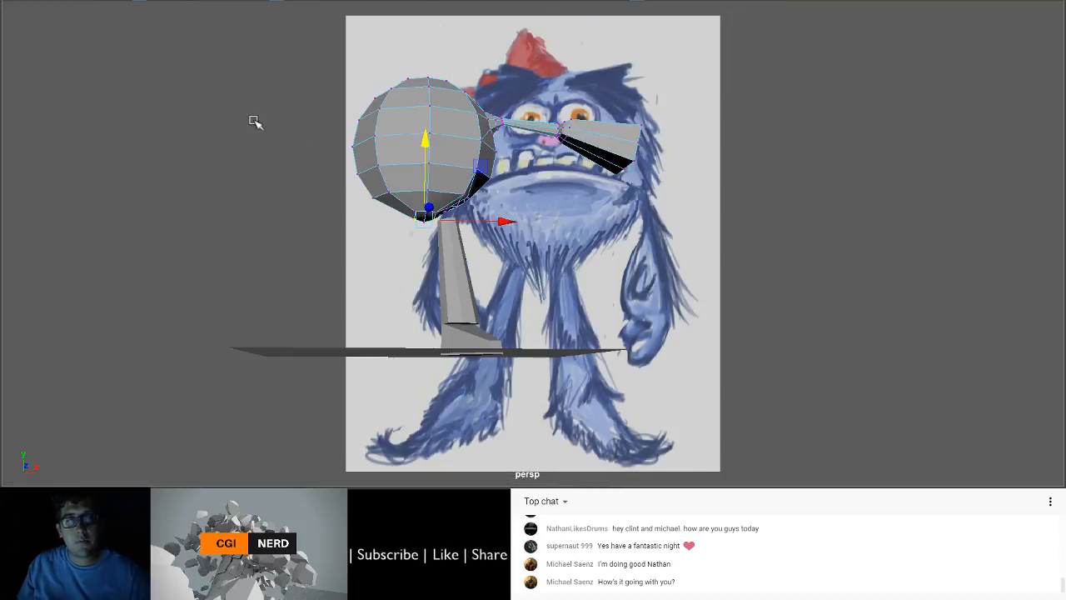
scroll(237, 124, "up", 4)
left_click_drag(313, 142, 278, 144, "alt")
middle_click_drag(321, 155, 475, 205, "alt")
left_click_drag(475, 205, 481, 206, "alt")
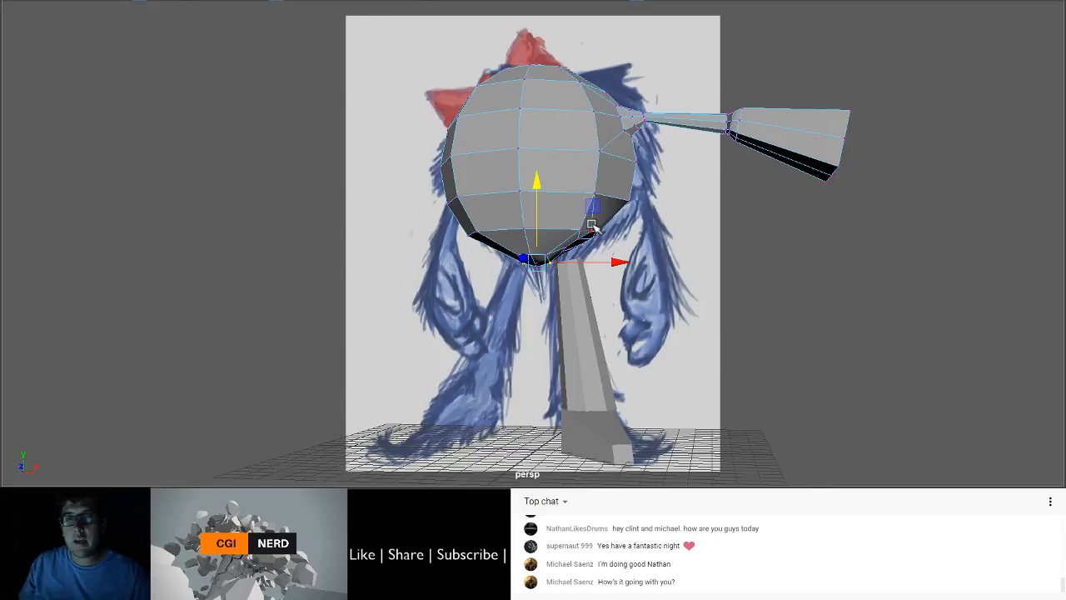
left_click_drag(592, 225, 310, 253, "alt")
right_click_drag(309, 253, 373, 249, "alt")
left_click_drag(169, 286, 172, 233, "alt")
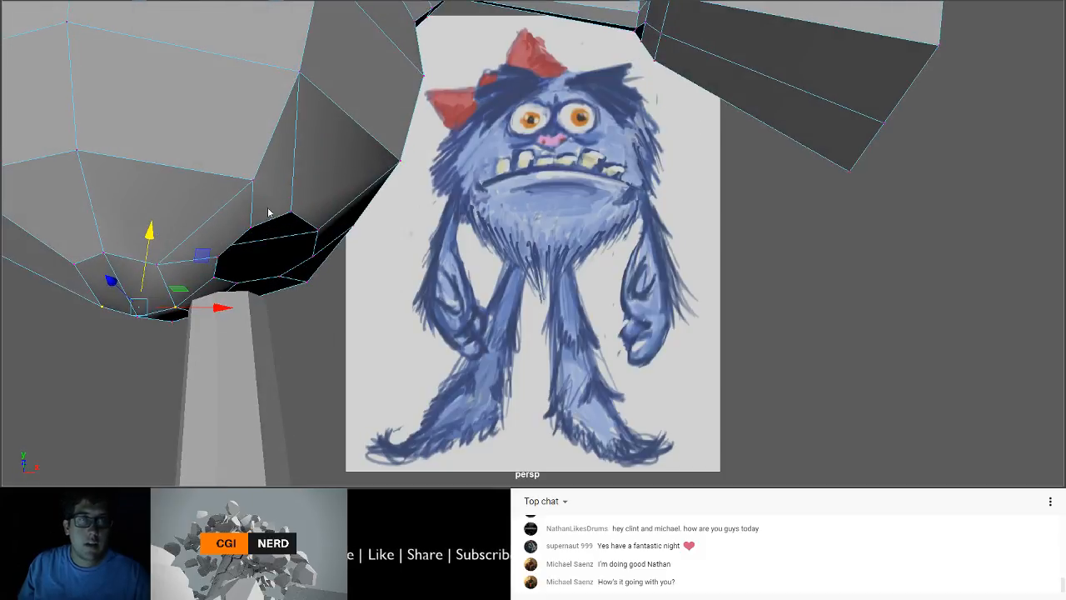
Step: Reposition points around the body's leg opening to even out its rim above the leg
right_click_drag(257, 1, 258, 0)
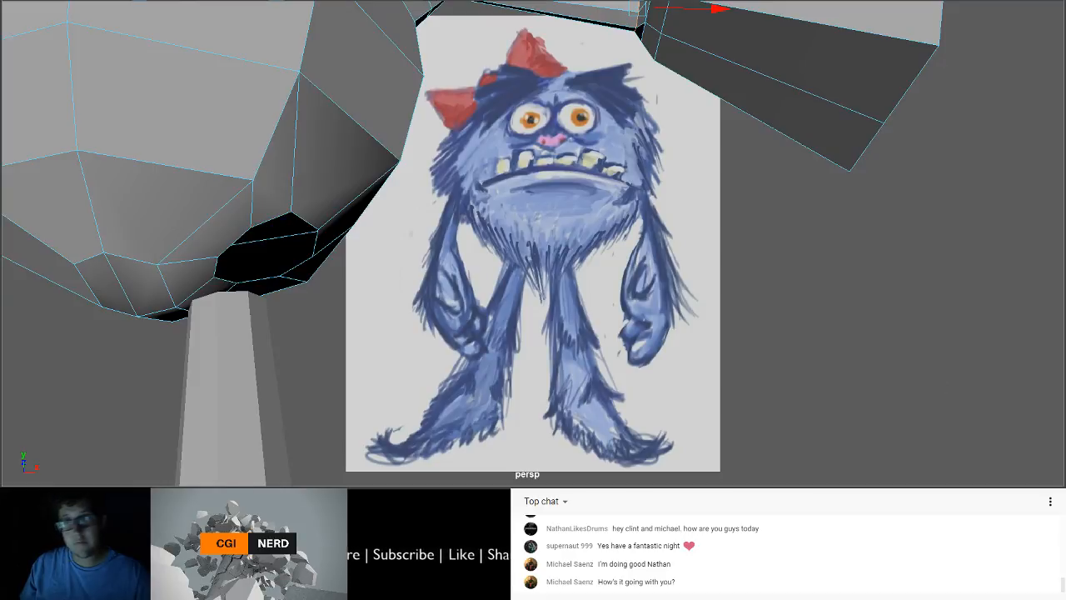
double_click(275, 219)
left_click_drag(301, 247, 314, 300, "alt")
left_click(268, 259)
left_click_drag(268, 259, 375, 160)
left_click_drag(369, 107, 356, 112)
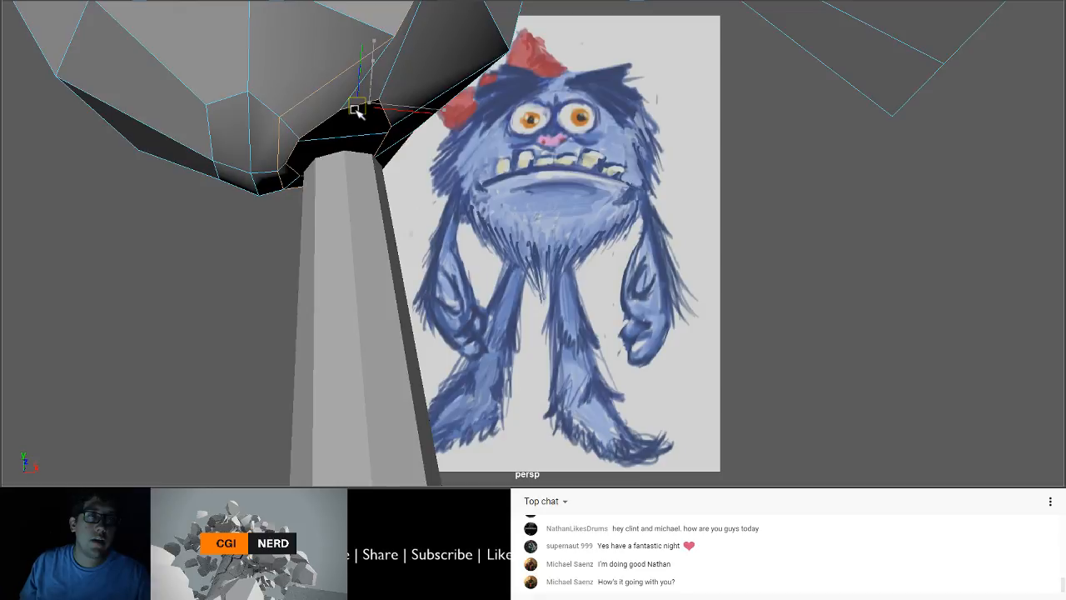
left_click_drag(355, 111, 272, 181, "alt")
mouse_move(388, 162)
left_mouse_down("alt")
mouse_move(413, 151)
mouse_move(374, 159)
left_mouse_up("alt")
left_click(305, 133)
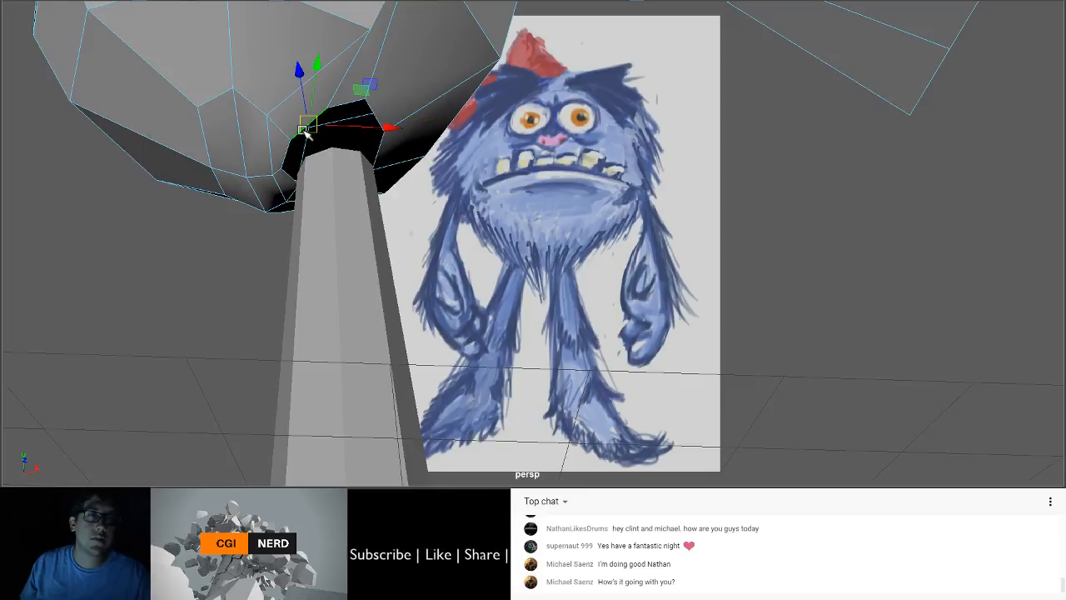
double_click(288, 157)
Step: Delete the cap faces on top of the leg to open its upper end
left_click_drag(372, 178, 316, 260, "alt")
left_click(314, 262)
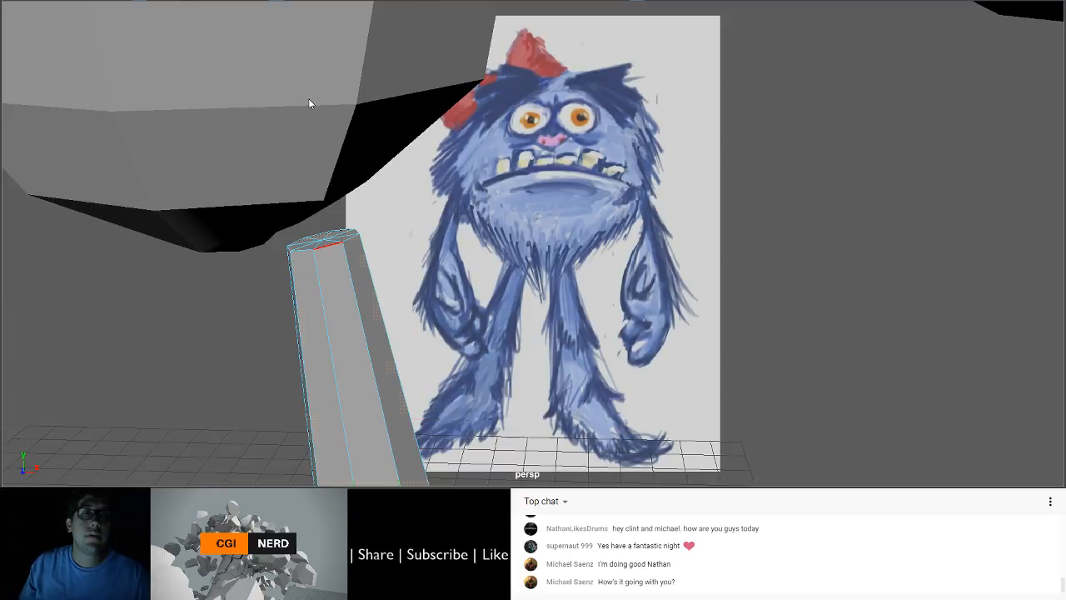
left_click_drag(308, 98, 375, 270)
left_click_drag(241, 311, 467, 344, "ctrl")
left_click(466, 343)
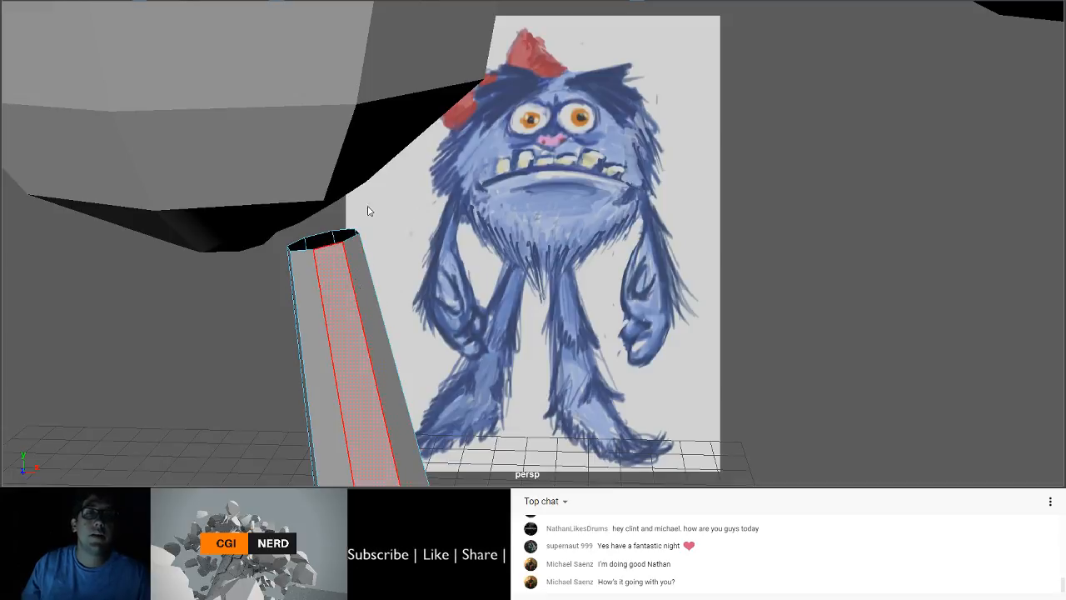
Step: Combine the leg with the body-and-arm mesh
right_click_drag(406, 10, 398, 18)
left_click(339, 88)
left_click(335, 266, "shift")
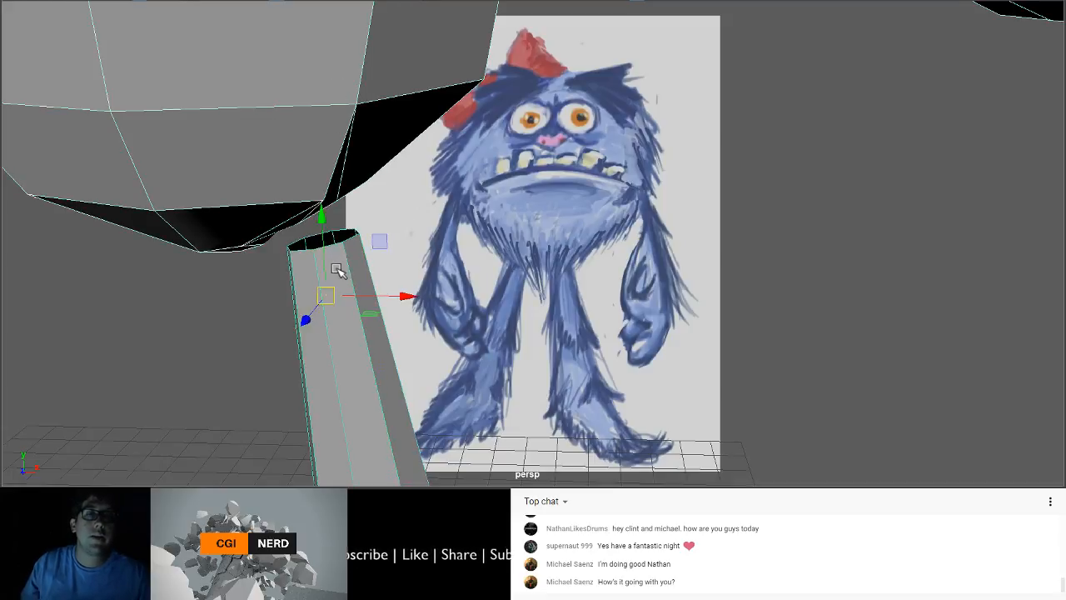
left_click_drag(336, 267, 337, 224, "alt")
middle_click_drag(390, 140, 372, 196, "alt")
left_click_drag(366, 95, 333, 87, "alt")
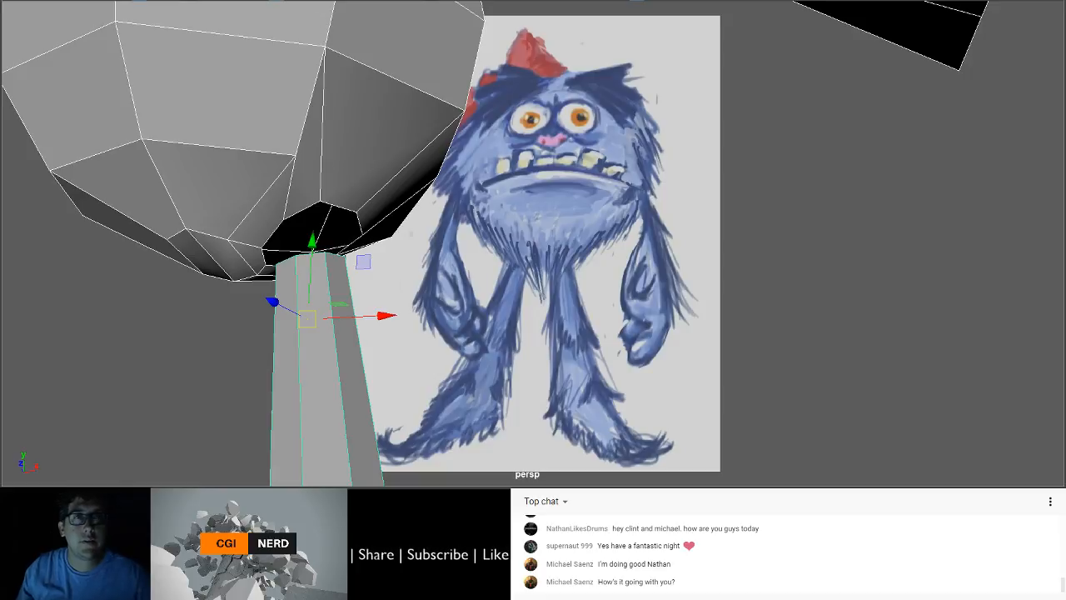
left_click(317, 70)
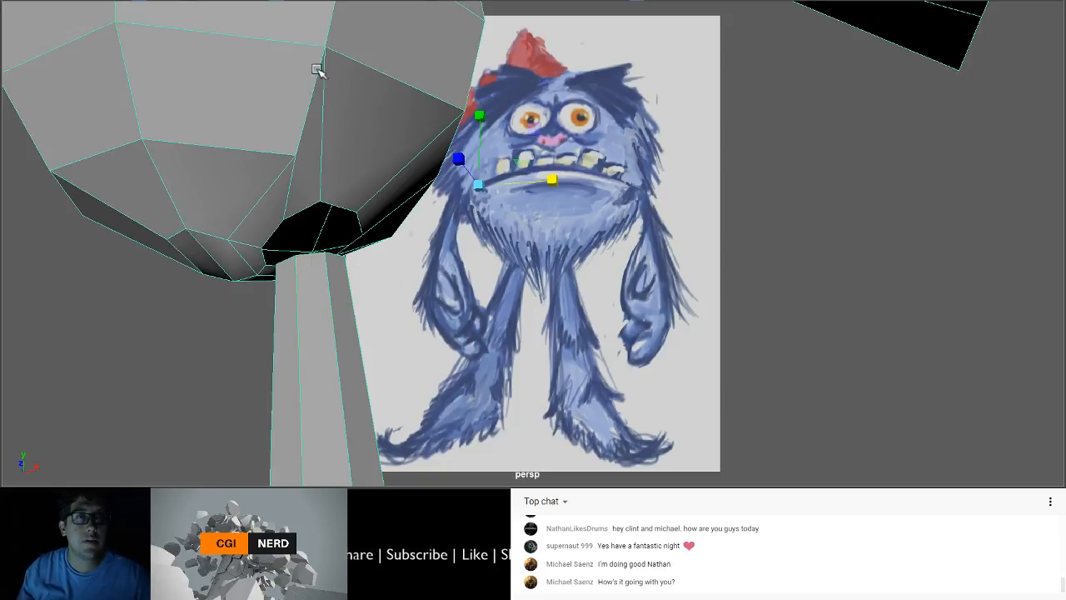
Step: Bridge the leg's open upper end to the opening in the body with 0 divisions
left_click_drag(308, 260, 333, 291, "alt")
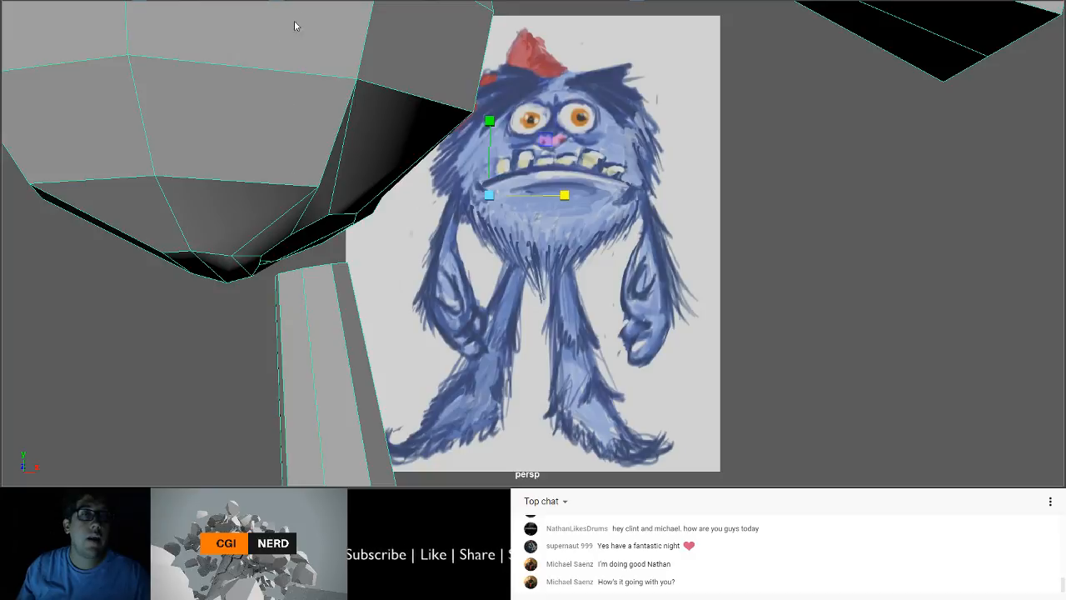
key("F10")
left_click_drag(236, 167, 393, 322)
left_click_drag(393, 322, 322, 245, "alt")
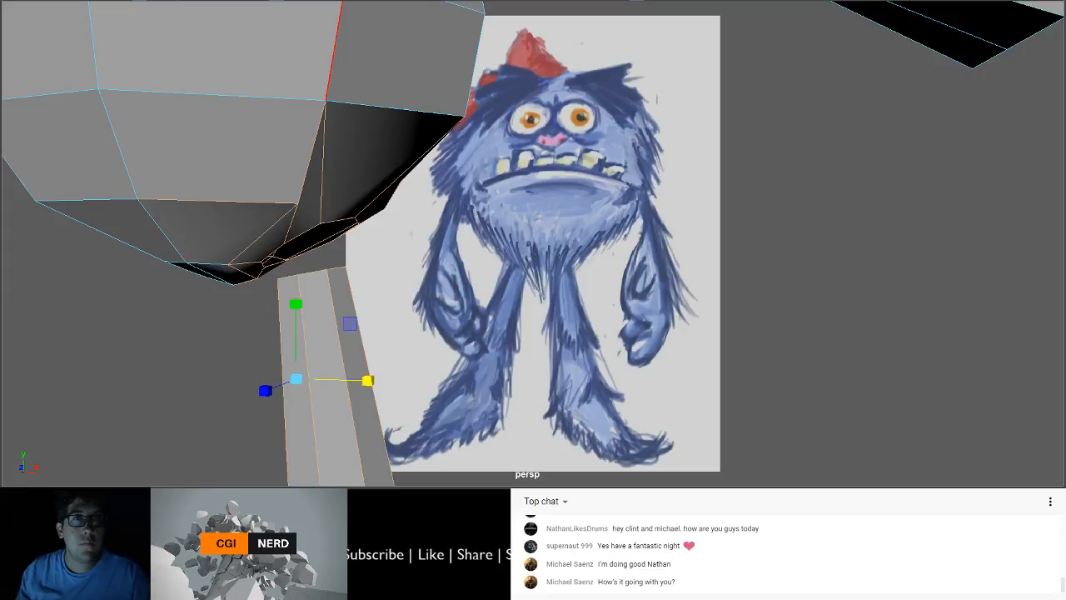
key("g")
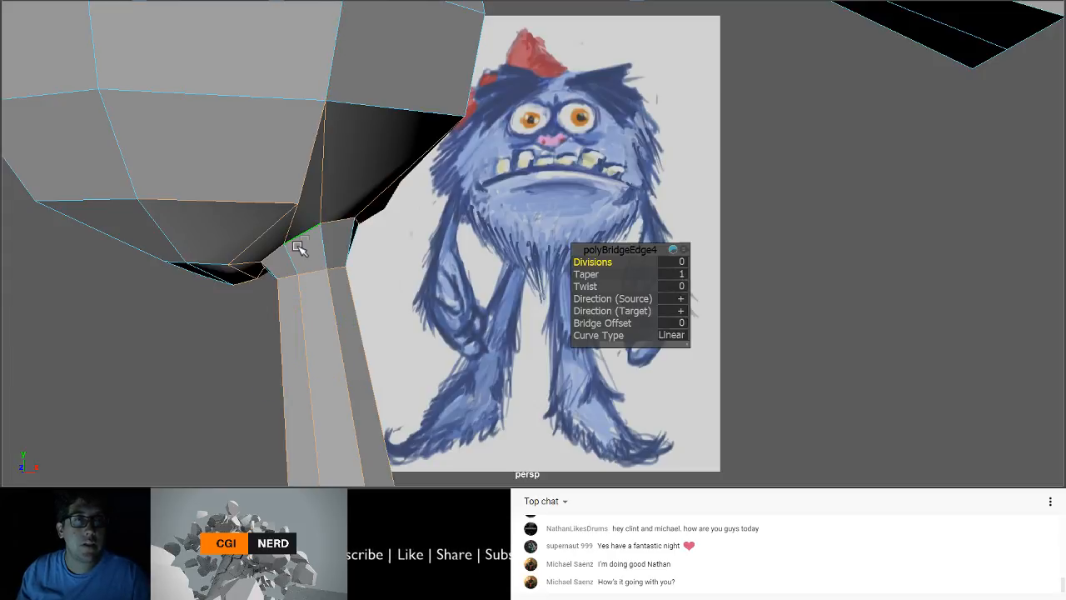
Step: Set the bridge between the leg and the body to 1 division
left_click_drag(433, 292, 454, 284, "alt")
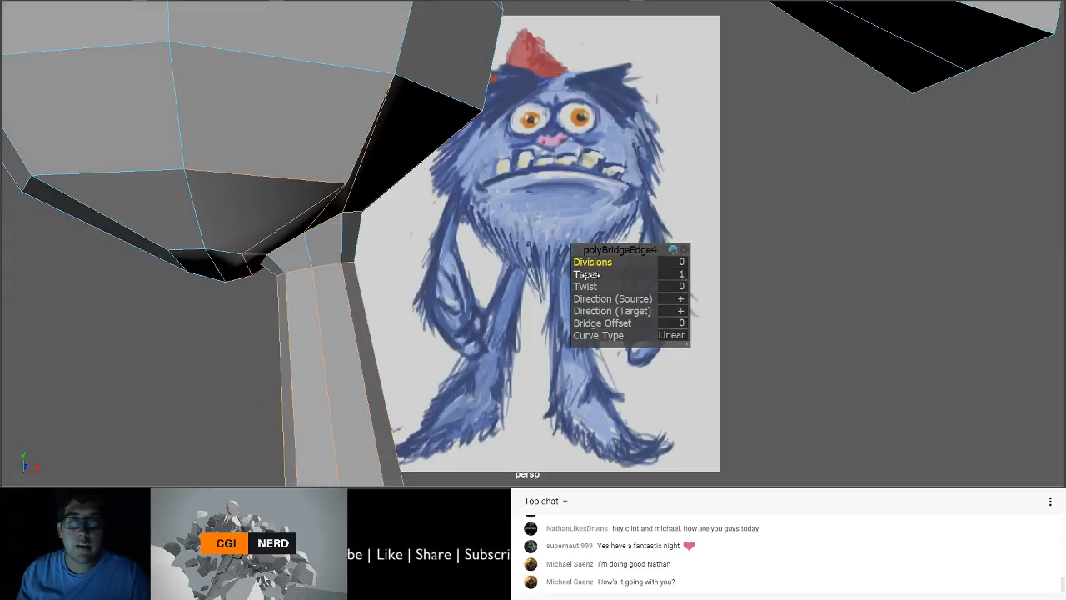
left_click(681, 262)
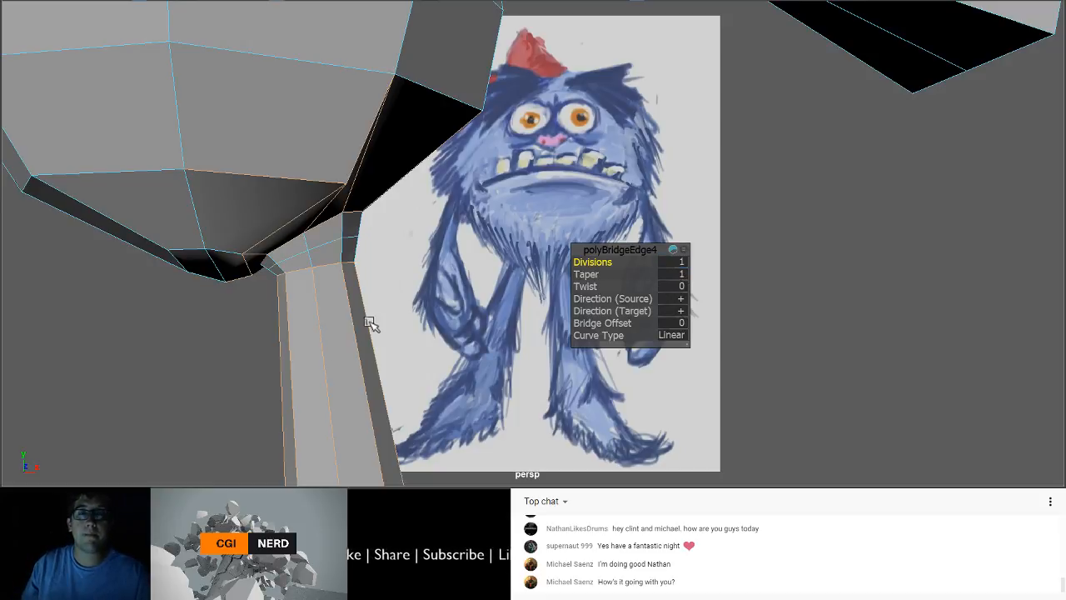
left_click(239, 341)
Step: Examine the joined body, arm and leg from several angles, comparing their proportions with the monster drawing
scroll(252, 334, "down", 5)
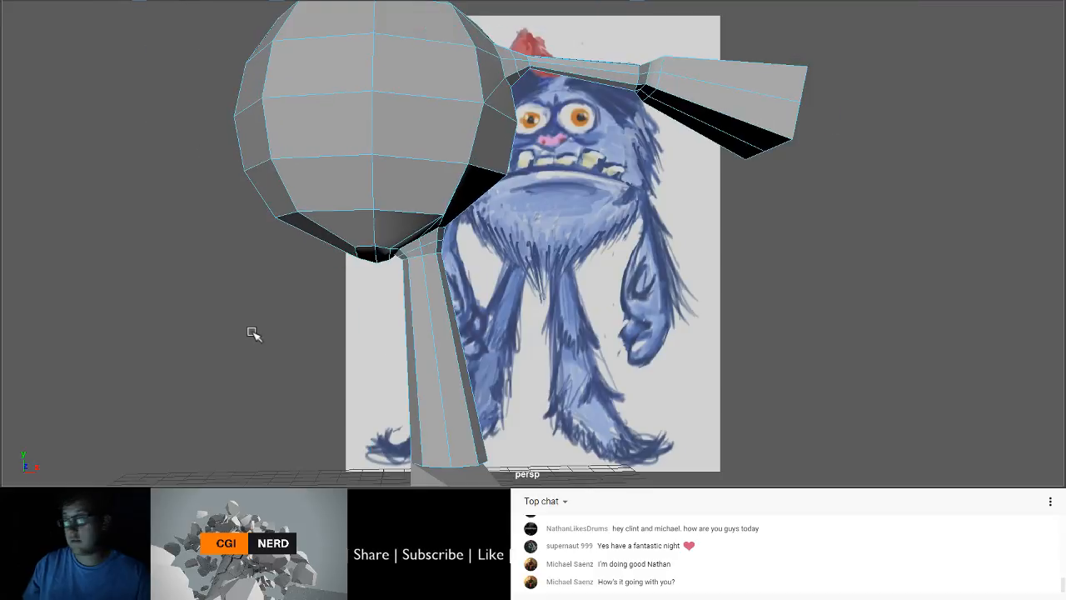
mouse_move(228, 300)
left_mouse_down("alt")
mouse_move(274, 319)
mouse_move(235, 316)
mouse_move(385, 300)
mouse_move(396, 310)
mouse_move(379, 319)
left_mouse_up("alt")
scroll(237, 313, "down", 3)
scroll(425, 322, "up", 3)
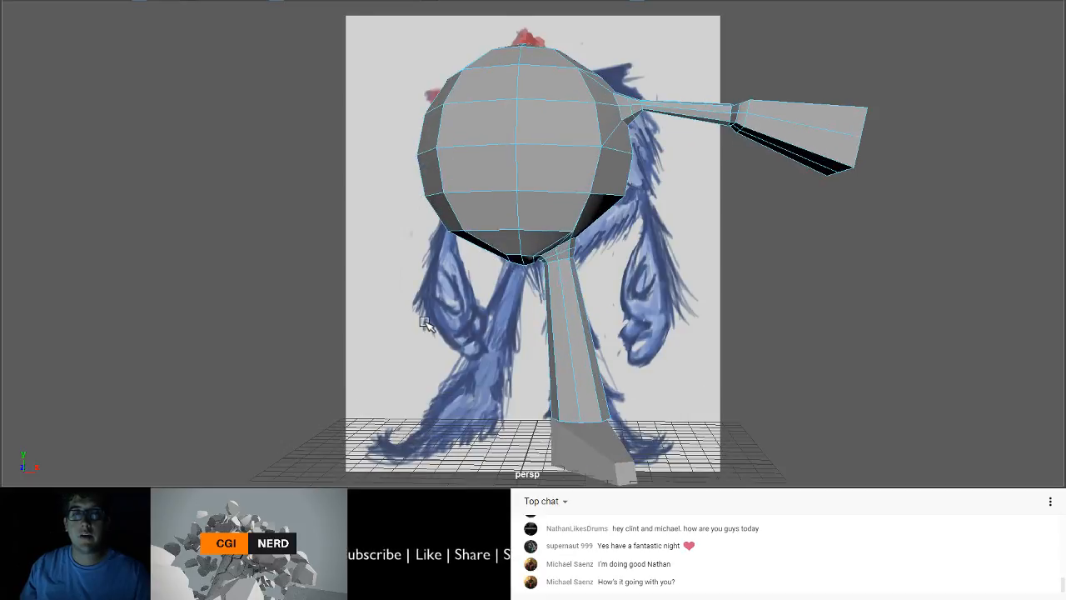
scroll(425, 323, "down", 1)
left_click_drag(468, 316, 478, 321, "alt")
scroll(509, 325, "down", 1)
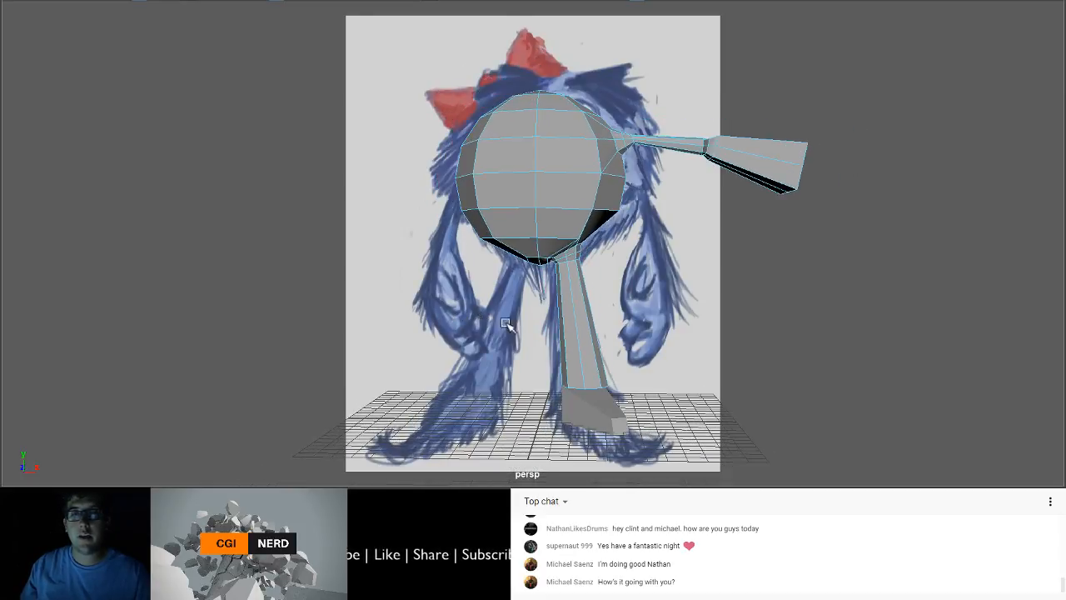
right_click_drag(507, 318, 540, 336, "alt")
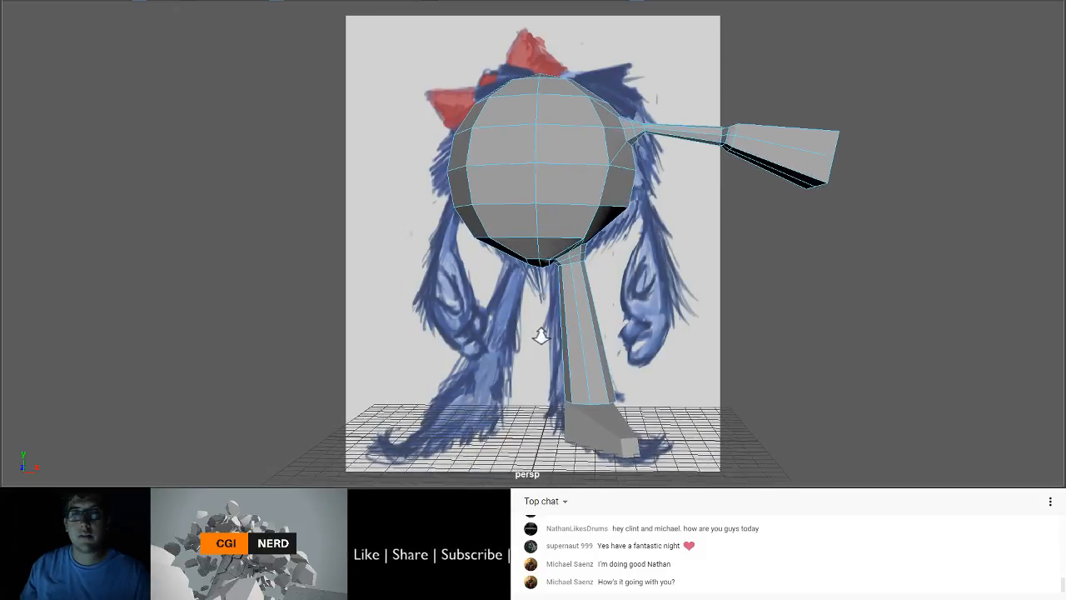
middle_click_drag(537, 335, 528, 333, "alt")
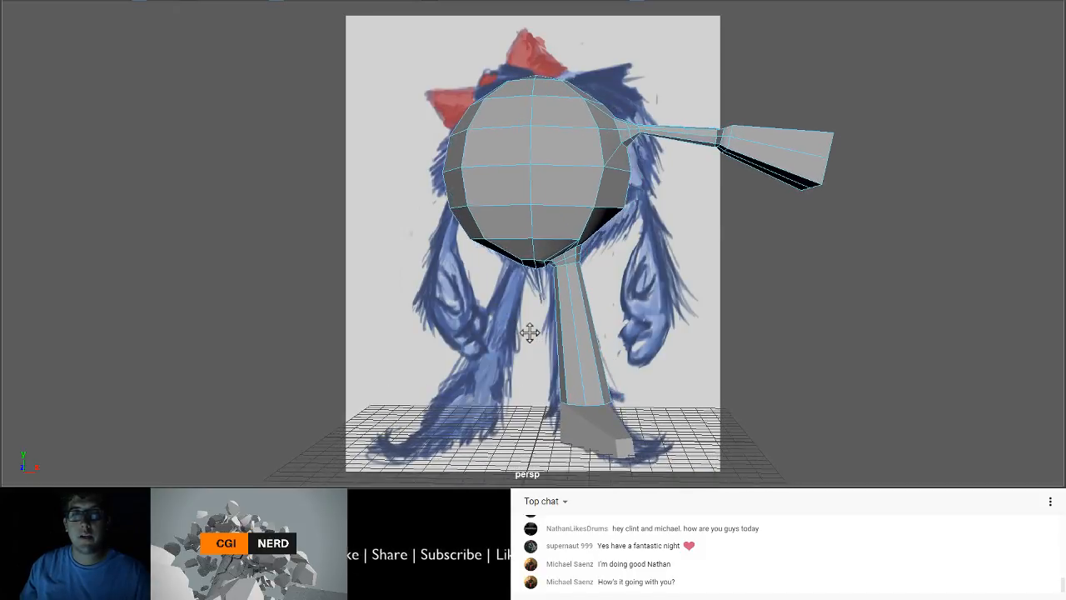
mouse_move(566, 280)
left_mouse_down("alt")
mouse_move(578, 288)
mouse_move(549, 297)
mouse_move(561, 302)
mouse_move(581, 295)
mouse_move(148, 281)
left_mouse_up("alt")
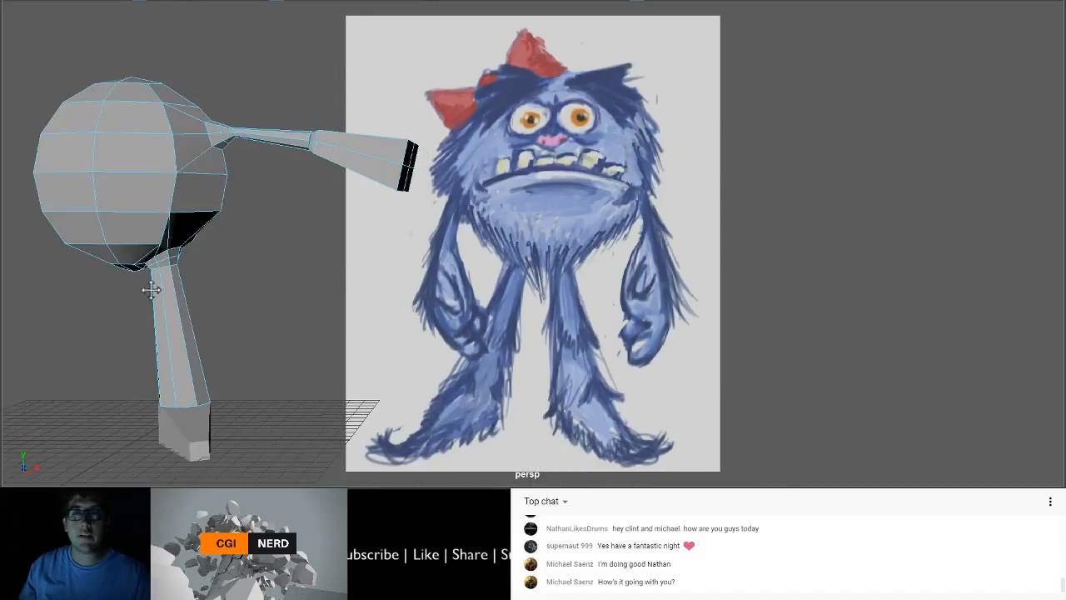
middle_click_drag(354, 239, 456, 234, "alt")
mouse_move(429, 265)
right_mouse_down("alt")
mouse_move(400, 214)
mouse_move(452, 257)
right_mouse_up("alt")
mouse_move(452, 258)
middle_mouse_down("alt")
mouse_move(662, 246)
mouse_move(773, 260)
mouse_move(489, 263)
middle_mouse_up("alt")
mouse_move(346, 272)
left_mouse_down("alt")
mouse_move(352, 264)
mouse_move(333, 298)
mouse_move(342, 268)
mouse_move(394, 267)
mouse_move(333, 233)
mouse_move(342, 262)
left_mouse_up("alt")
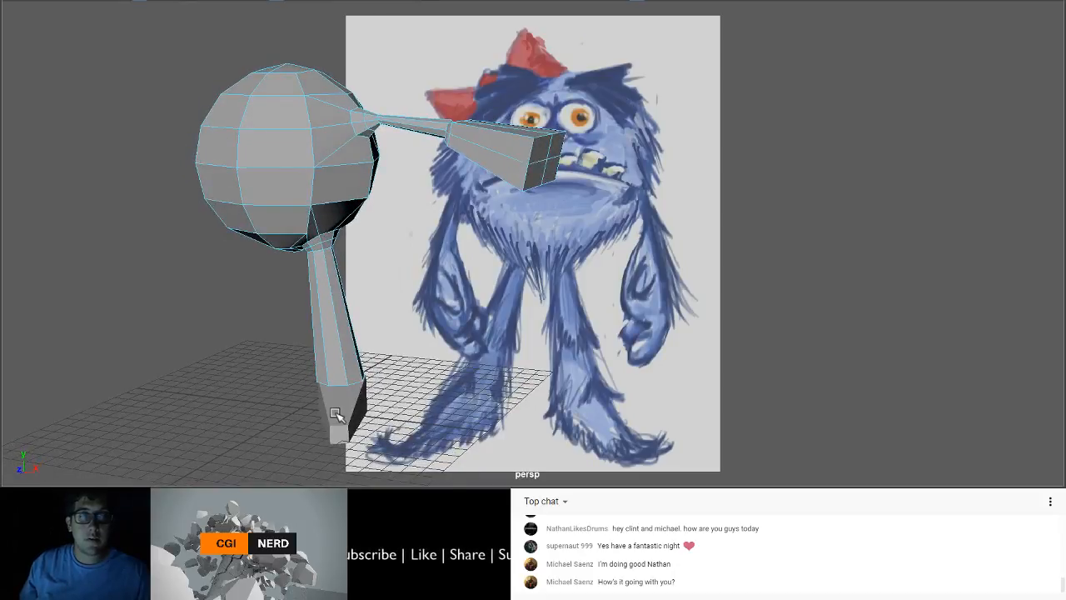
Step: Select the foot block's heel face and adjust its position along the foot's length beneath the leg
left_click(336, 413)
mouse_move(336, 413)
left_mouse_down("alt")
mouse_move(354, 400)
mouse_move(350, 414)
mouse_move(404, 437)
mouse_move(441, 420)
mouse_move(480, 444)
mouse_move(569, 434)
left_mouse_up("alt")
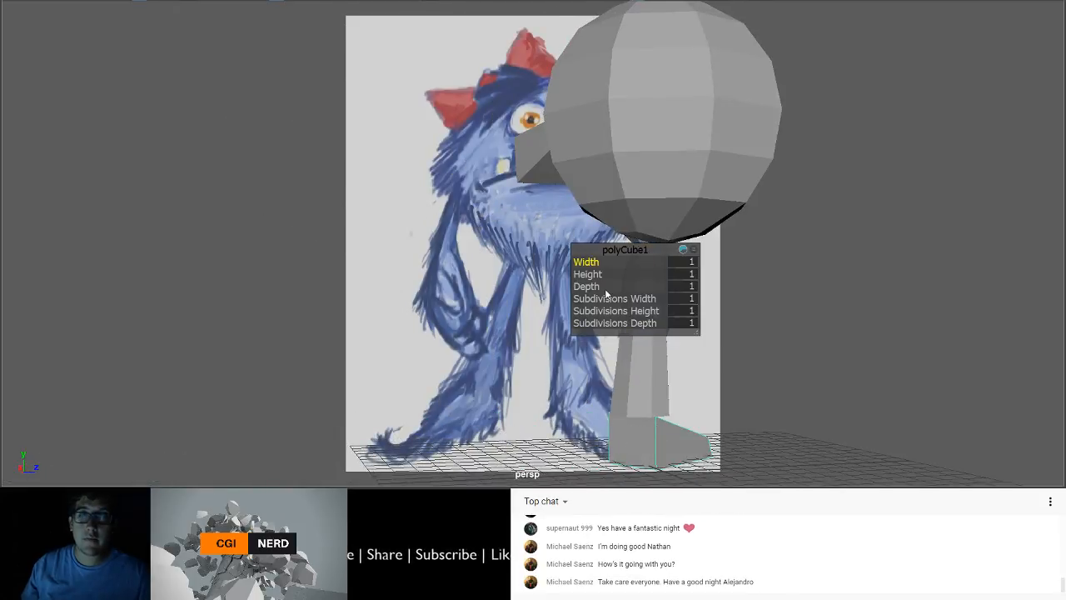
key("F11")
left_click(622, 454)
left_click_drag(696, 429, 602, 407, "alt")
middle_click_drag(601, 408, 620, 365, "alt")
mouse_move(560, 390)
left_mouse_down()
mouse_move(537, 391)
mouse_move(551, 379)
left_mouse_up()
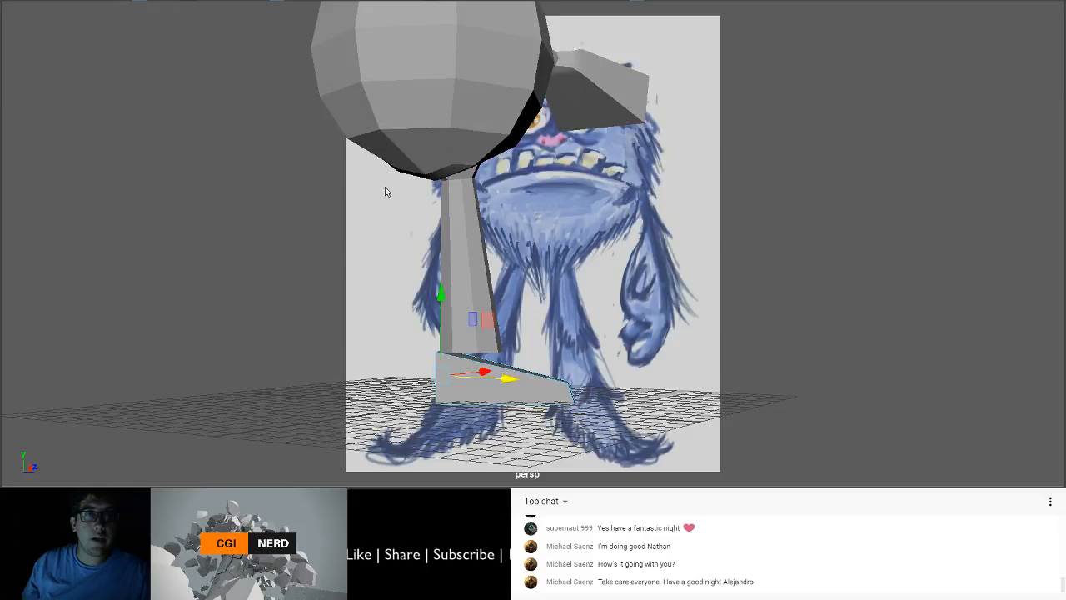
Step: Insert an edge loop across the foot just in front of the leg and raise its top edge to round the instep
key("g")
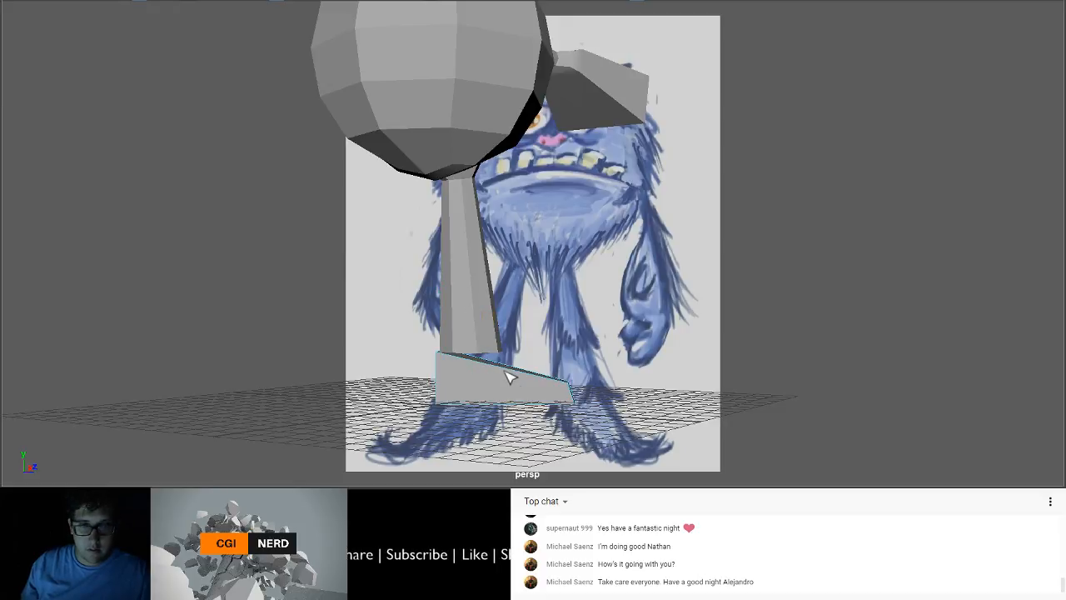
left_click_drag(503, 370, 468, 384, "alt")
left_click(462, 416)
key("w")
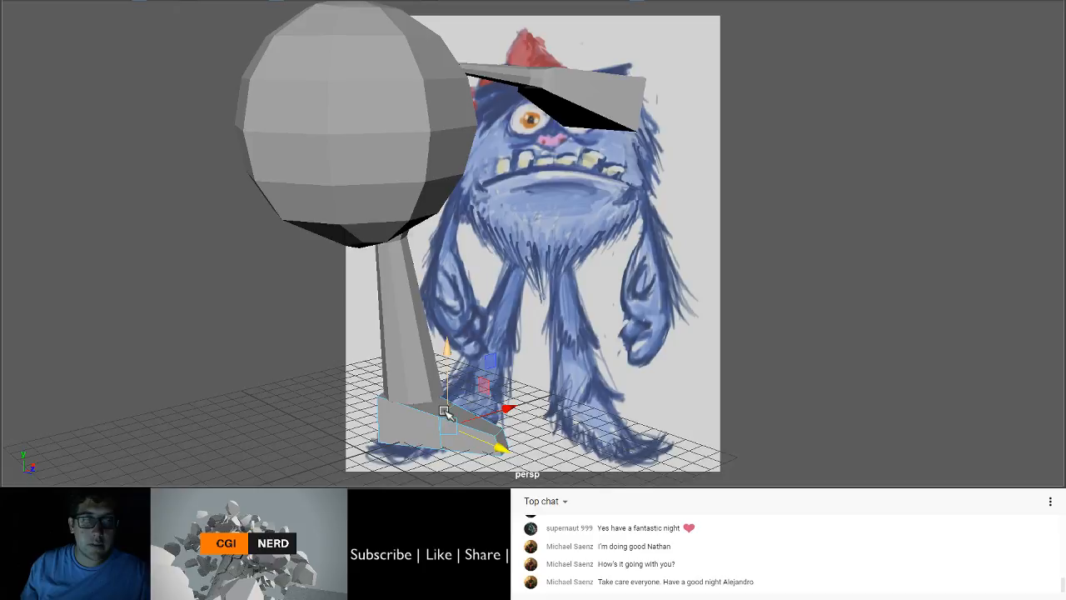
left_click_drag(446, 391, 405, 352, "alt")
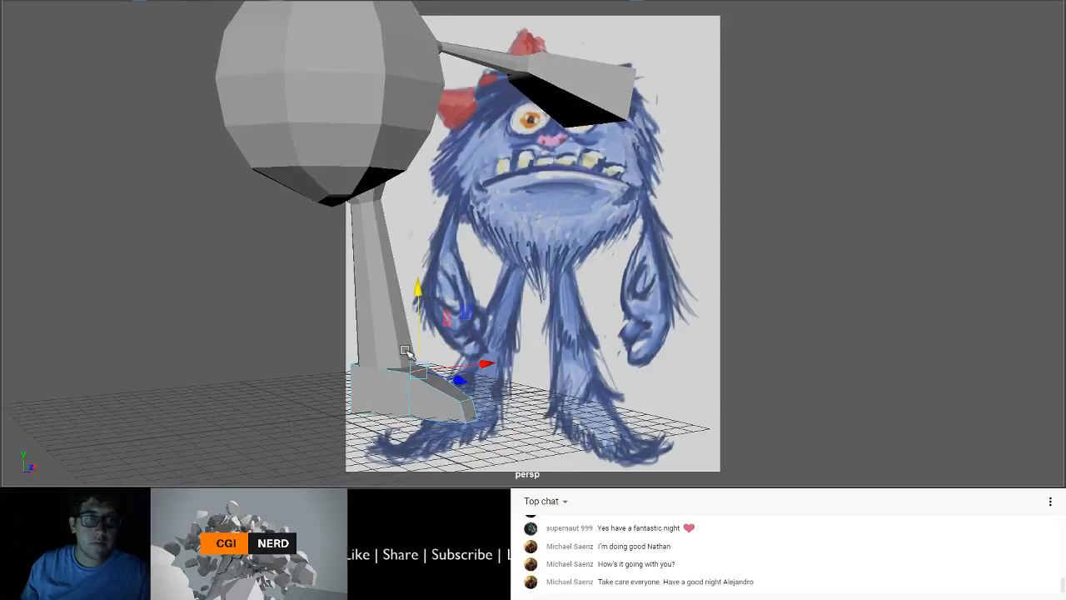
Step: Delete the top faces of the foot block directly beneath the leg to open up the ankle
key("q")
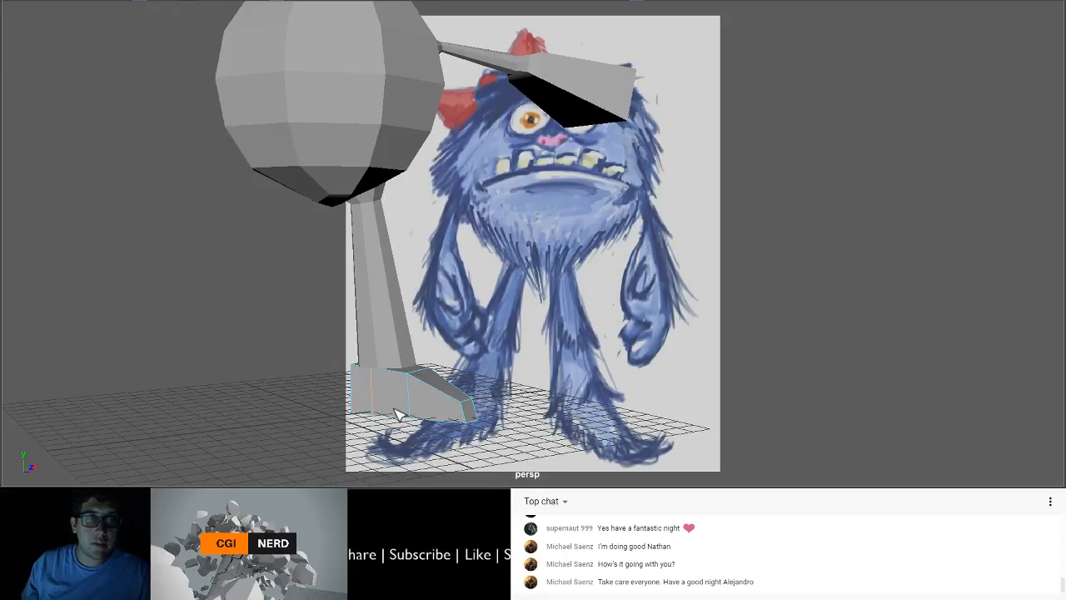
left_click_drag(397, 414, 441, 369, "alt")
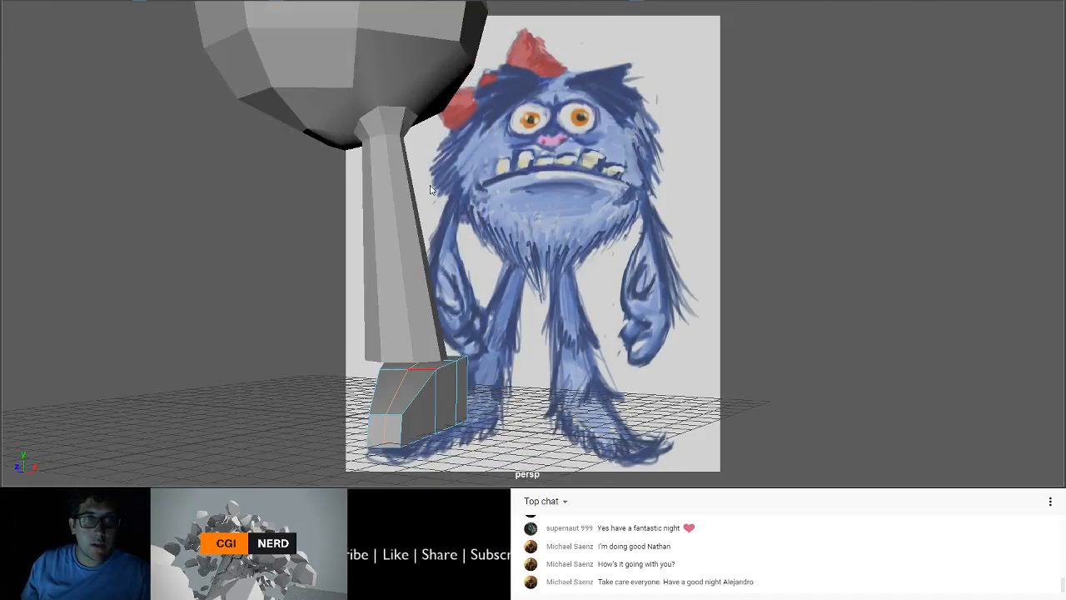
left_click(429, 368)
left_click(408, 364, "shift")
left_click_drag(431, 384, 338, 405, "alt")
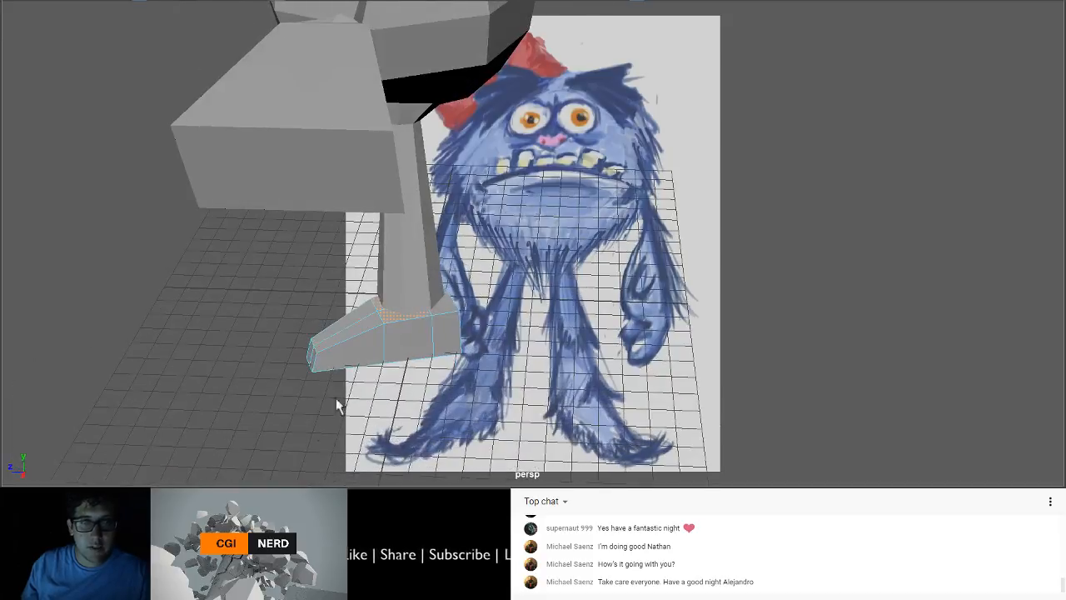
left_click_drag(465, 314, 274, 297, "alt")
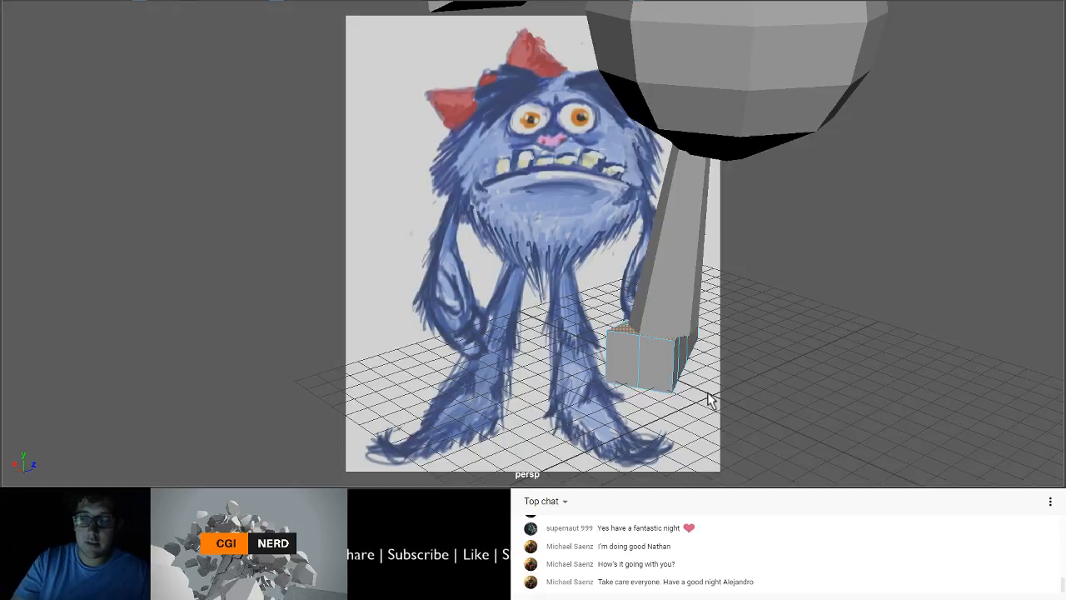
key("Delete")
Step: Move the foot's vertical side and heel edges to give the ankle opening a rounder outline
left_click_drag(700, 350, 462, 321, "alt")
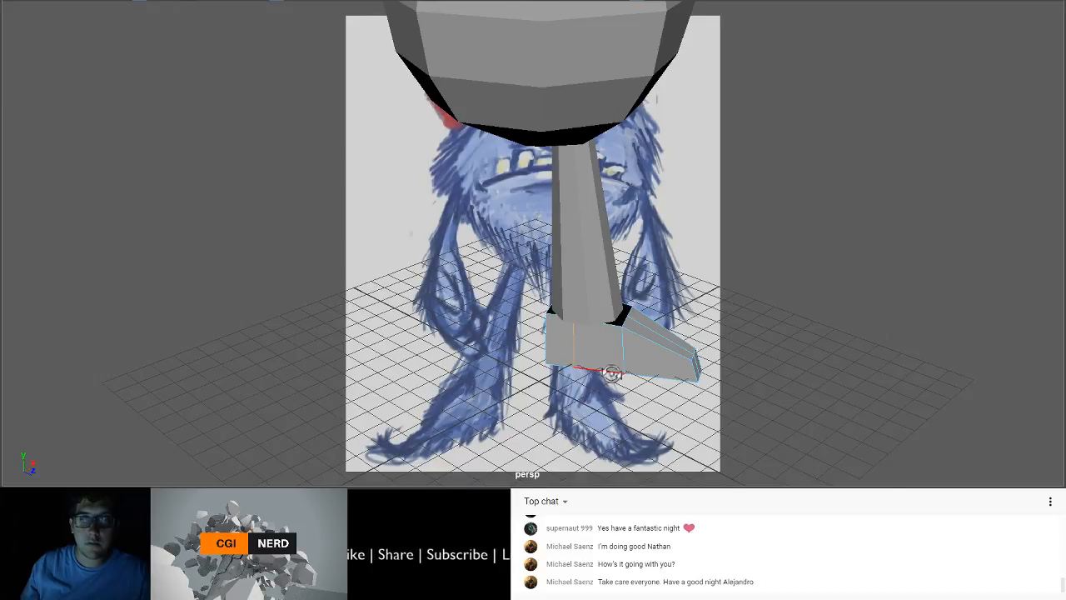
left_click_drag(614, 373, 553, 381, "alt")
left_click(562, 361)
left_click_drag(605, 351, 634, 348)
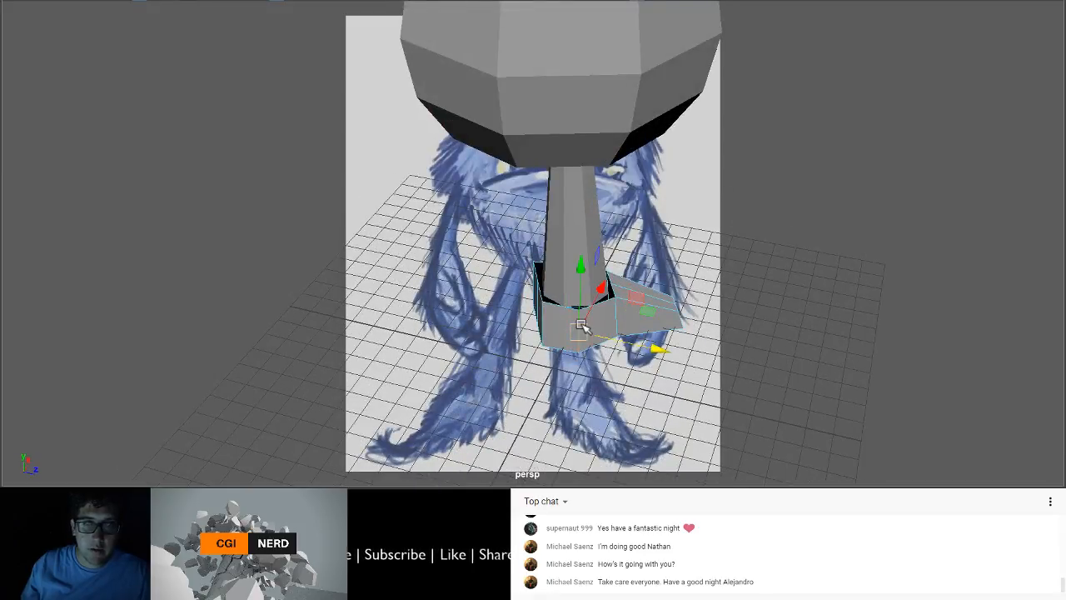
left_click_drag(583, 326, 483, 286, "alt")
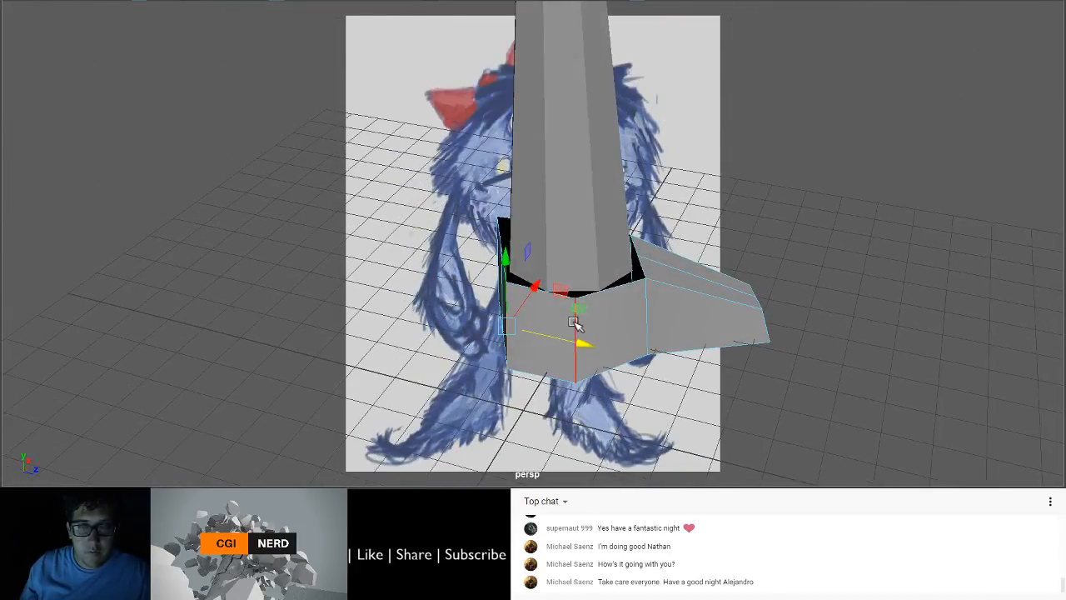
left_click_drag(639, 319, 283, 250, "alt")
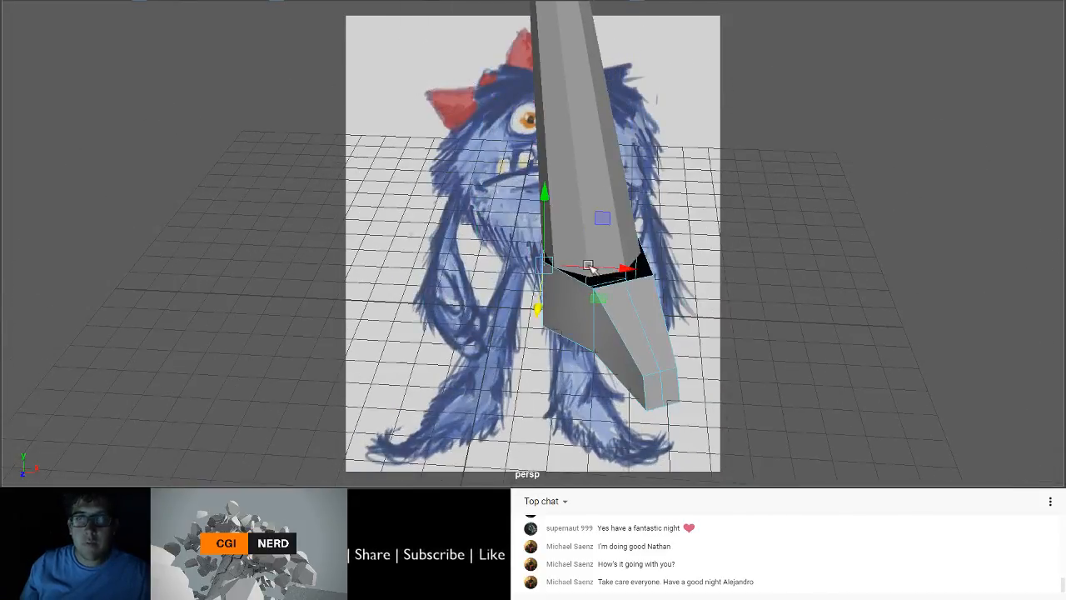
left_click_drag(591, 269, 548, 237, "alt")
Step: Select only the leg's bottom edges and rotate them to line up with the foot's opening
left_click(617, 195)
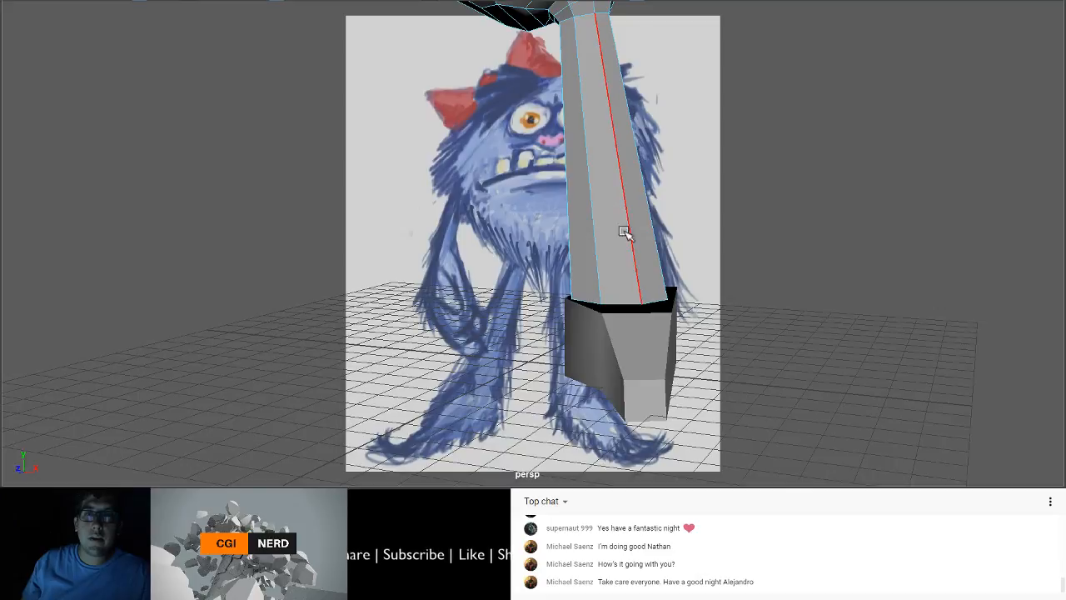
mouse_move(624, 302)
left_mouse_down("alt")
mouse_move(660, 287)
mouse_move(624, 281)
mouse_move(621, 292)
left_mouse_up("alt")
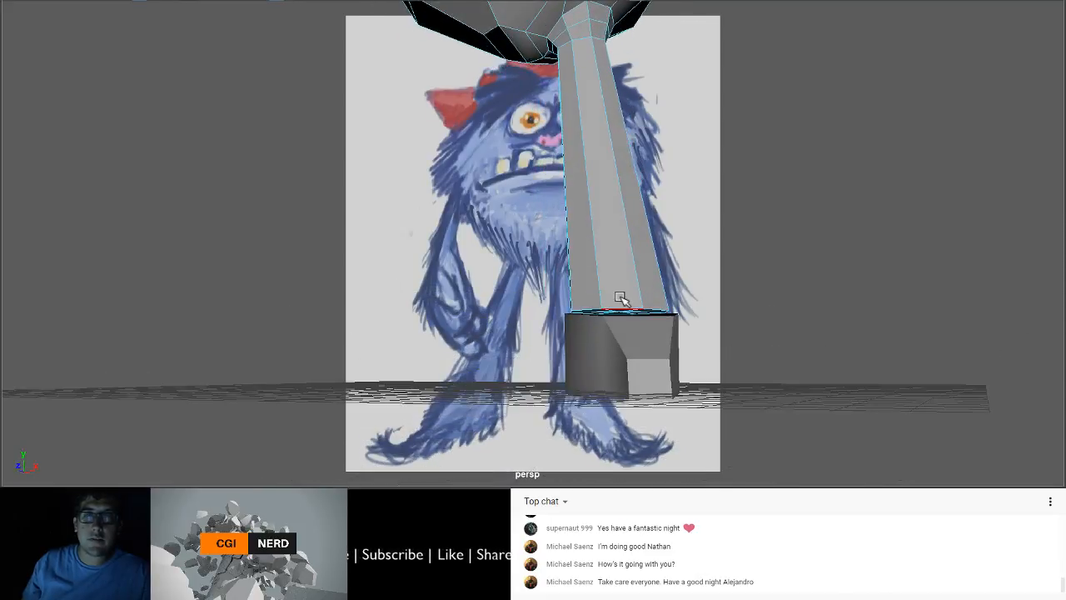
left_click_drag(546, 286, 769, 337)
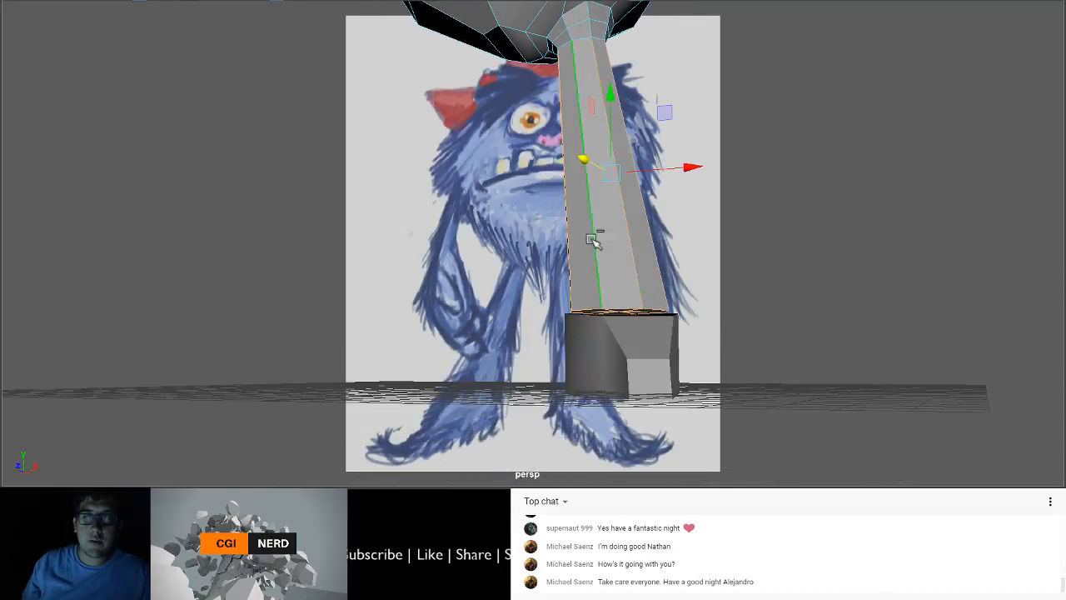
left_click_drag(716, 225, 747, 225, "ctrl")
left_click_drag(688, 293, 653, 336, "alt")
key("e")
left_click_drag(619, 143, 545, 103, "alt")
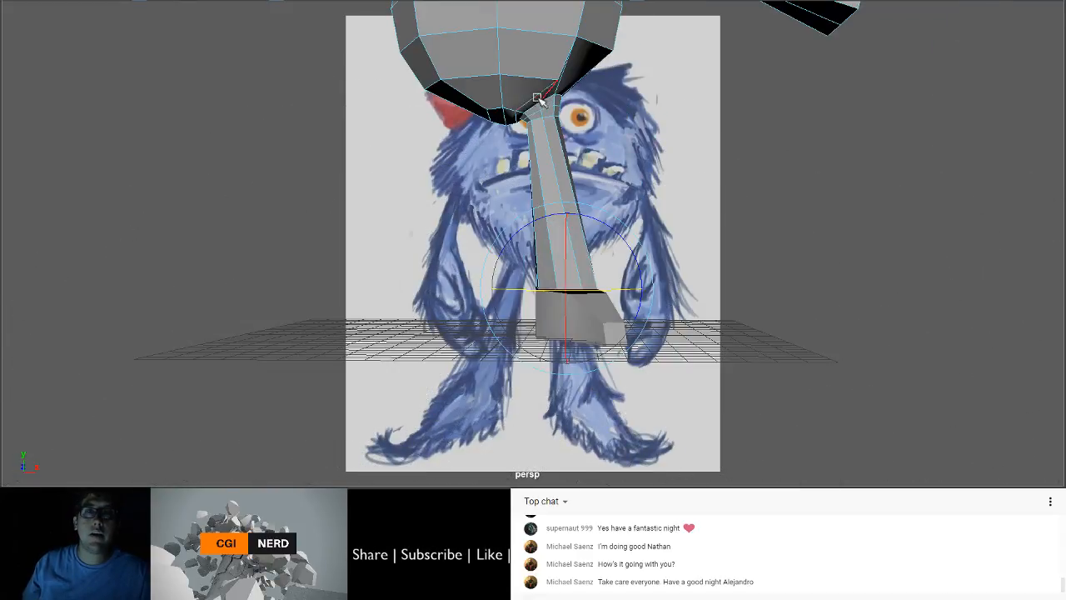
mouse_move(602, 338)
left_mouse_down("alt")
mouse_move(592, 333)
mouse_move(617, 318)
mouse_move(592, 341)
left_mouse_up("alt")
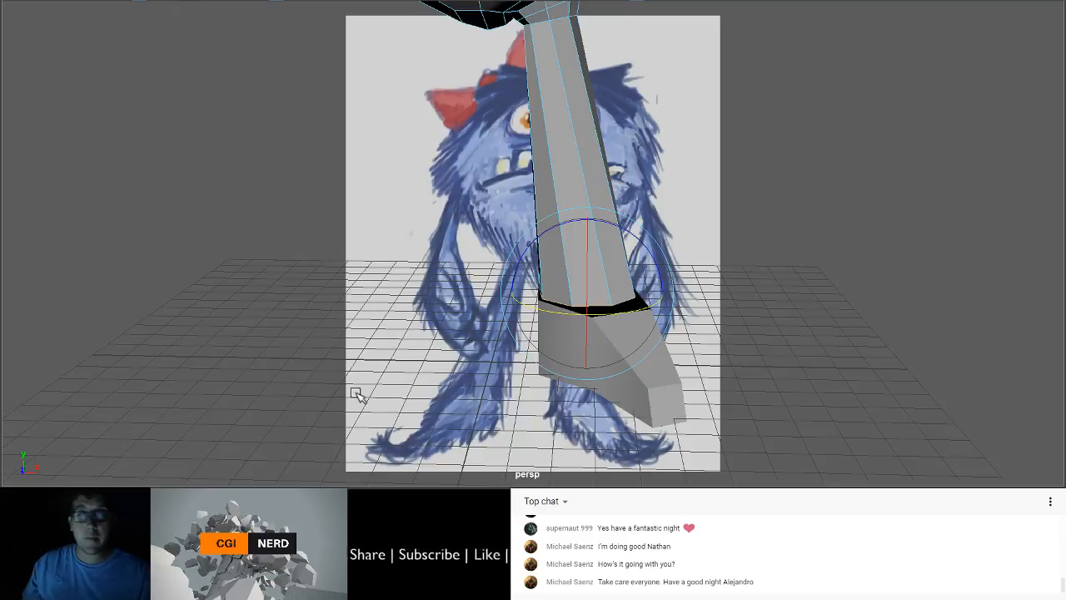
Step: Examine the whole character and how the leg's lower end meets the foot from several angles
scroll(415, 277, "down", 4)
middle_click_drag(418, 313, 421, 366, "alt")
scroll(425, 345, "down", 2)
scroll(435, 290, "down", 1)
middle_click_drag(434, 290, 420, 376, "alt")
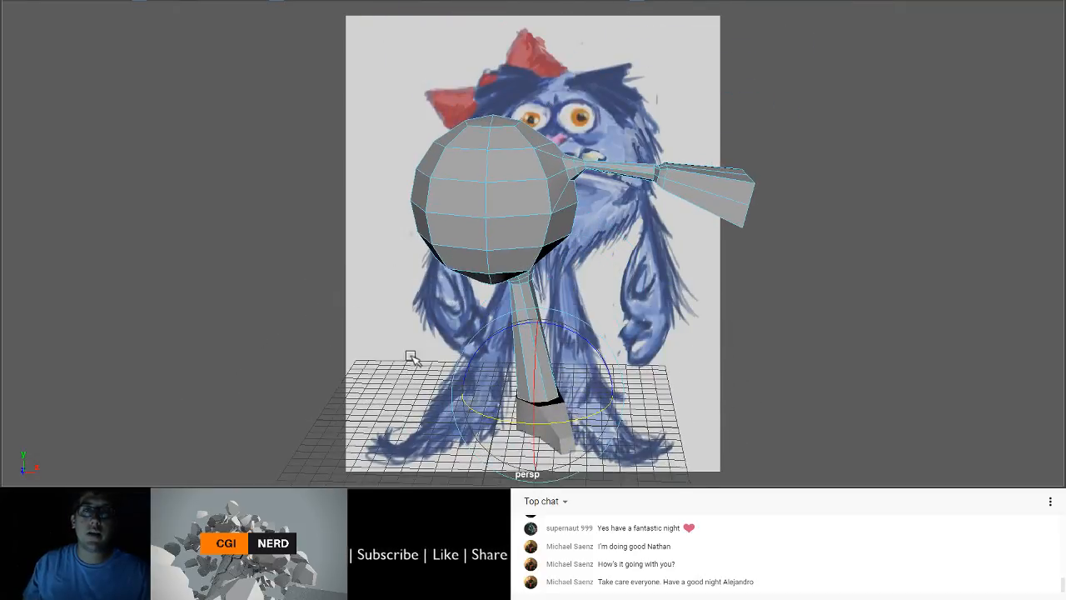
middle_click_drag(530, 327, 517, 239, "alt")
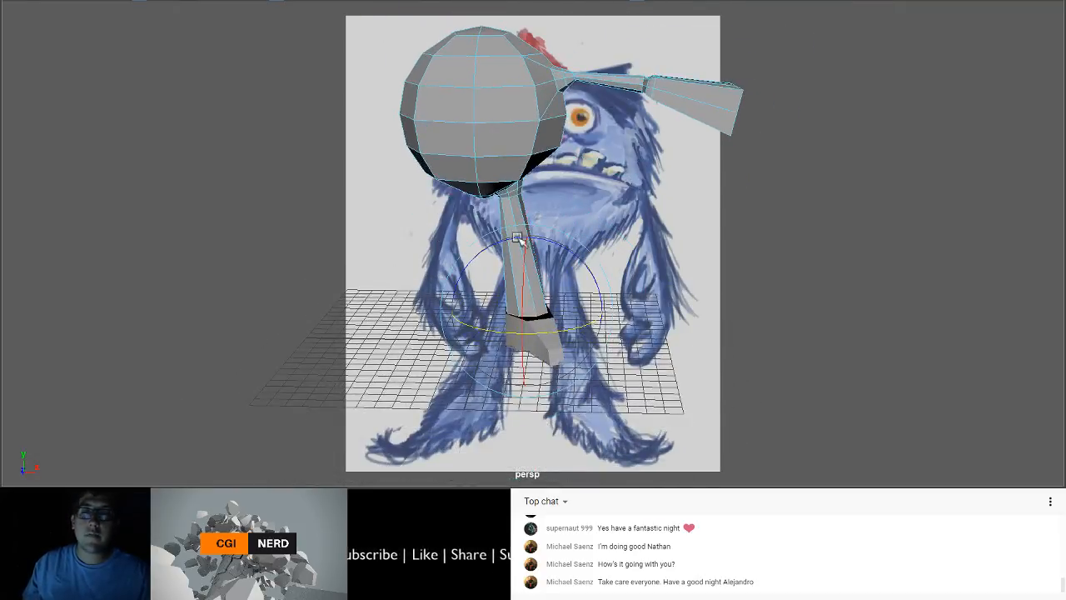
scroll(573, 326, "up", 3)
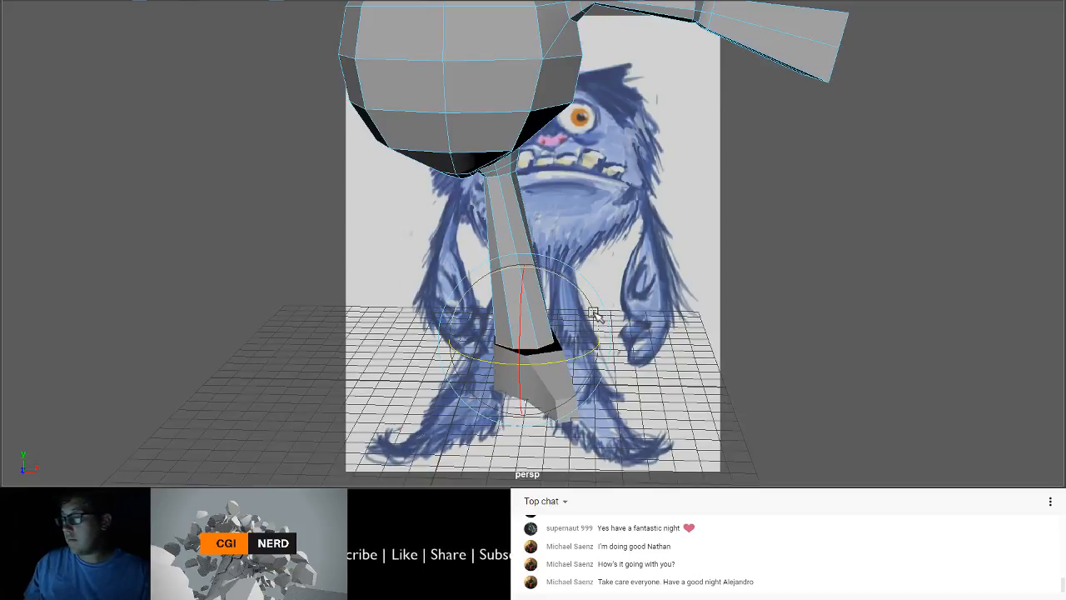
left_click_drag(552, 348, 566, 353, "alt")
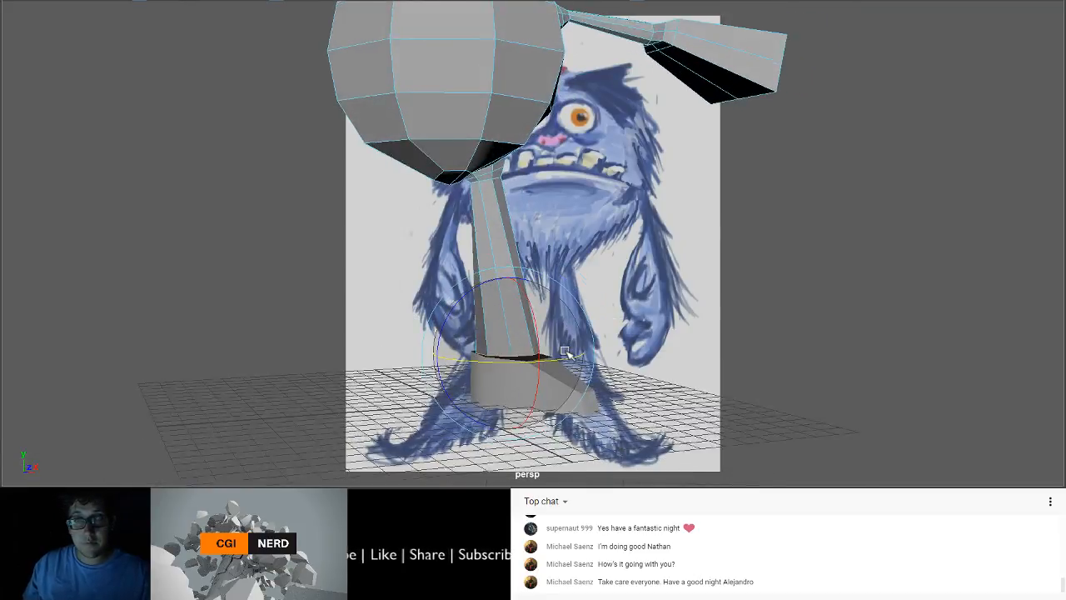
scroll(566, 353, "up", 4)
middle_click_drag(566, 353, 628, 247, "alt")
left_click_drag(628, 248, 588, 295, "alt")
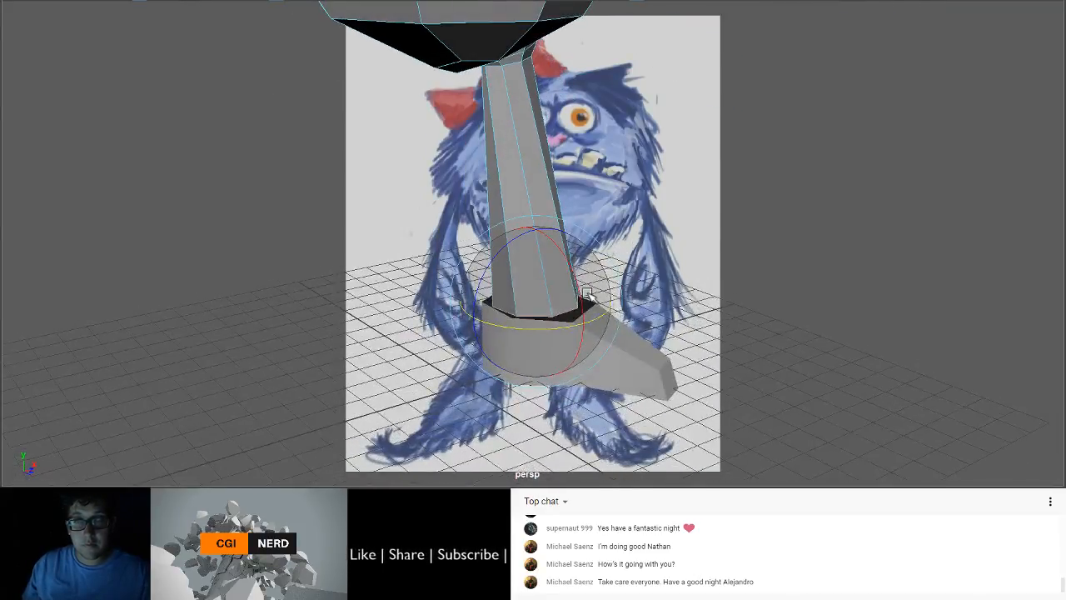
scroll(588, 294, "up", 3)
Step: Move the corner vertices around the foot's top opening so its outline fits the leg's lower end
key("q")
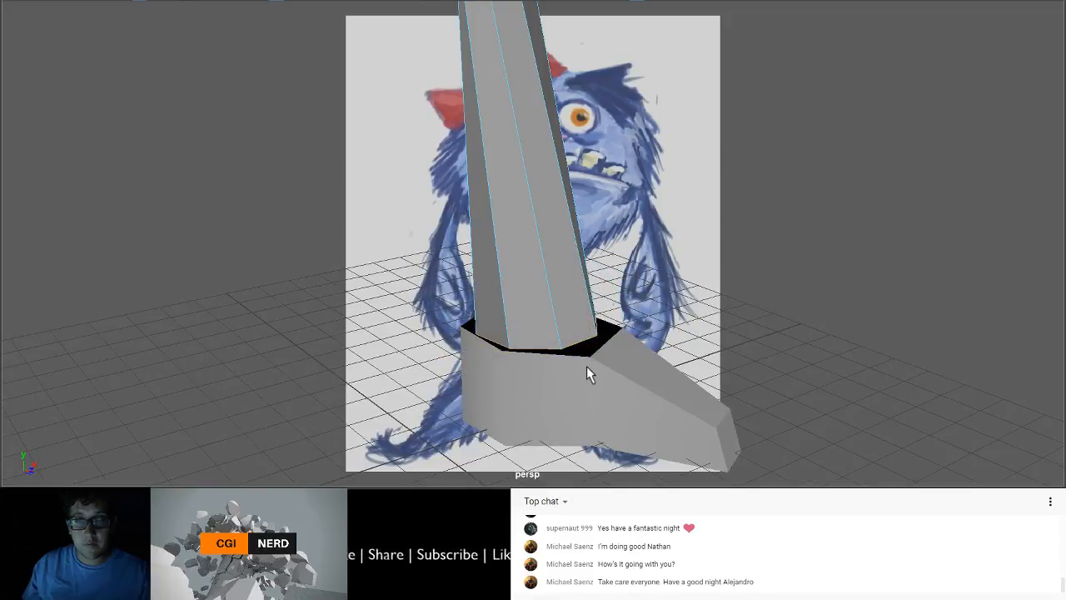
left_click_drag(612, 352, 583, 364, "alt")
left_click(611, 333)
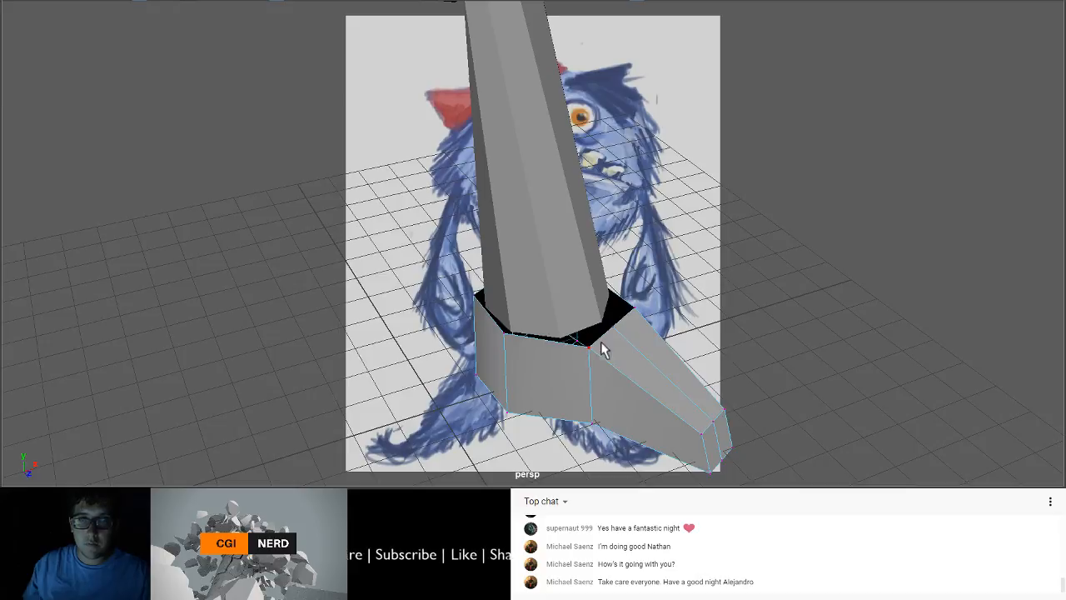
key("w")
left_click_drag(590, 347, 612, 344)
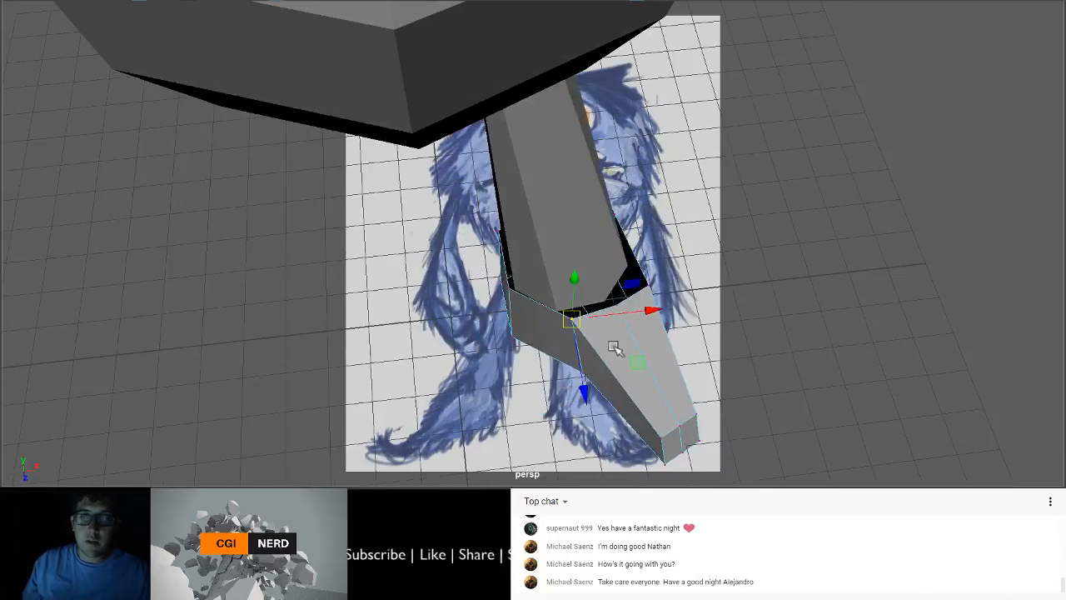
left_click(647, 285)
left_click_drag(648, 286, 638, 330)
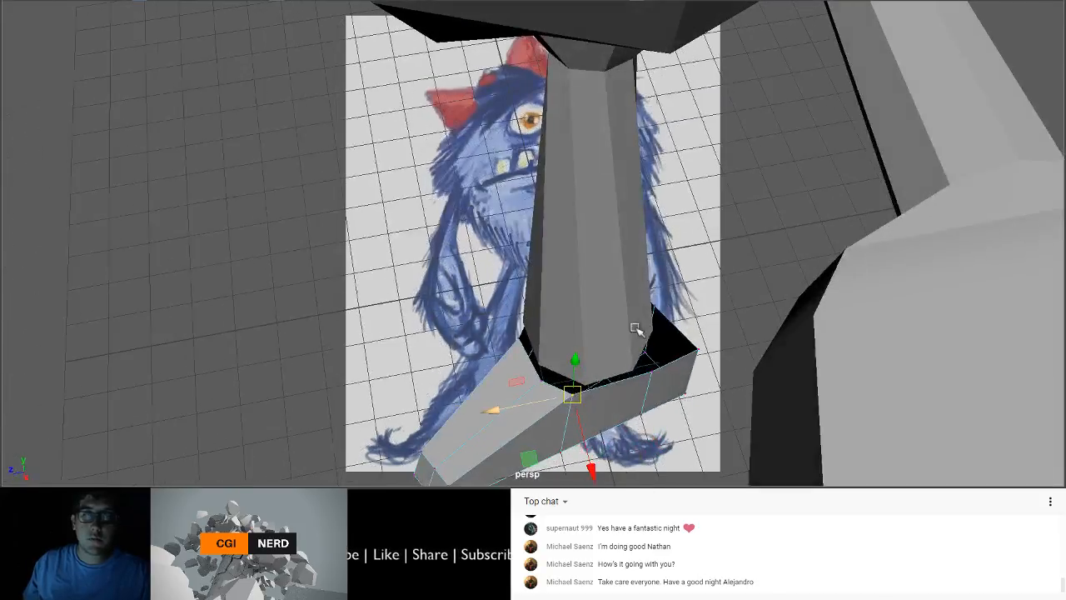
left_click(695, 349)
left_click_drag(695, 350, 597, 323)
Step: Raise the leg's bottom cap clear of the foot and delete the cap faces to leave an open end
left_click(598, 324)
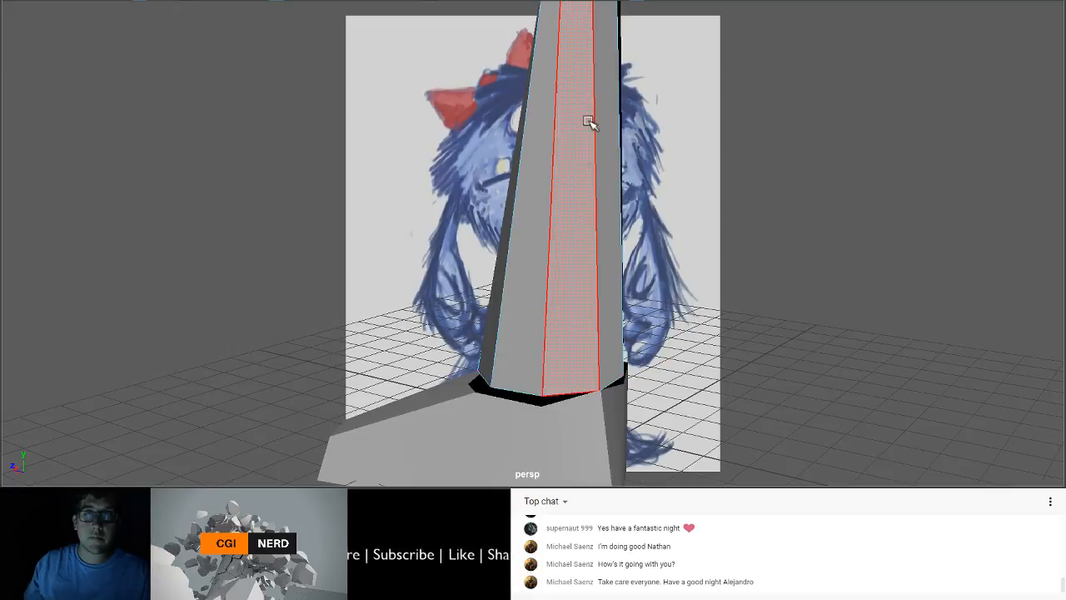
left_click_drag(590, 124, 542, 233, "alt")
left_click_drag(421, 246, 735, 366)
left_click_drag(735, 367, 689, 375, "alt")
left_click_drag(467, 198, 738, 241, "ctrl")
left_click_drag(585, 273, 593, 227)
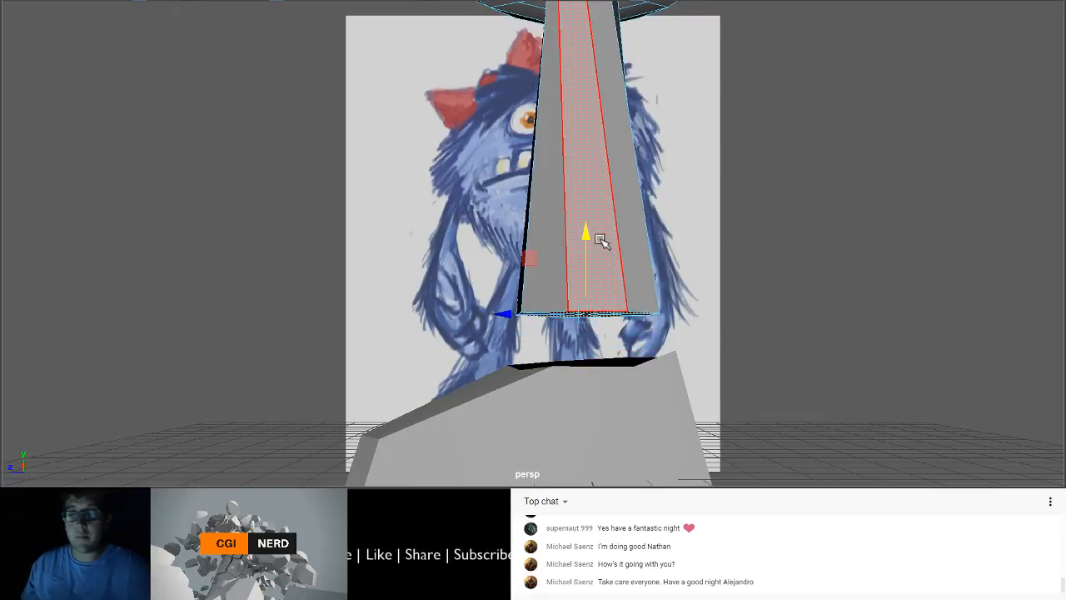
key("Delete")
Step: Combine the body and the foot into a single mesh
left_click_drag(616, 329, 697, 44, "alt")
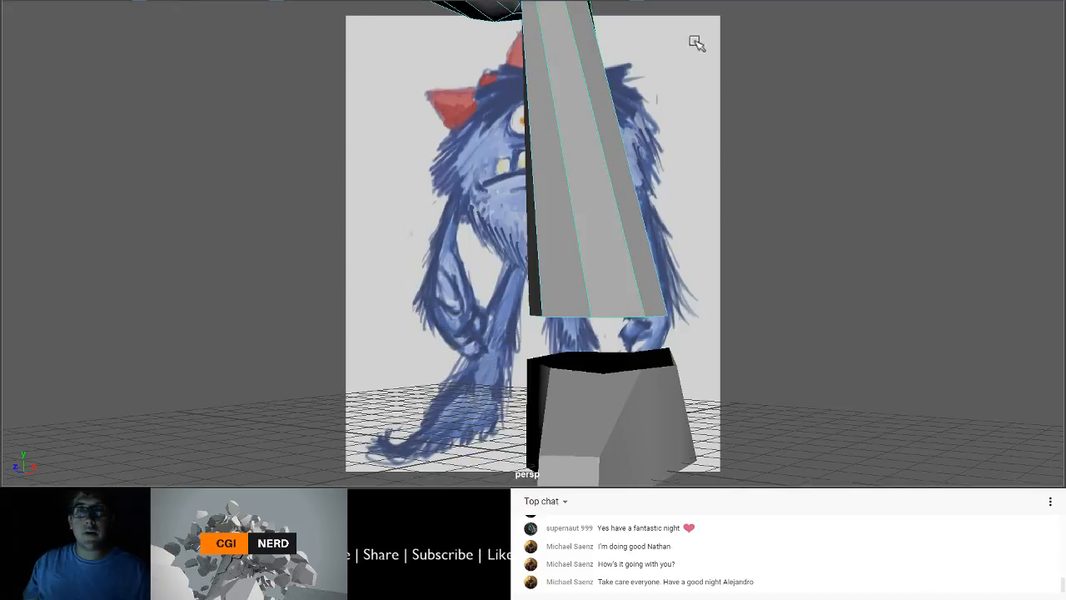
left_click(564, 387)
left_click(634, 237)
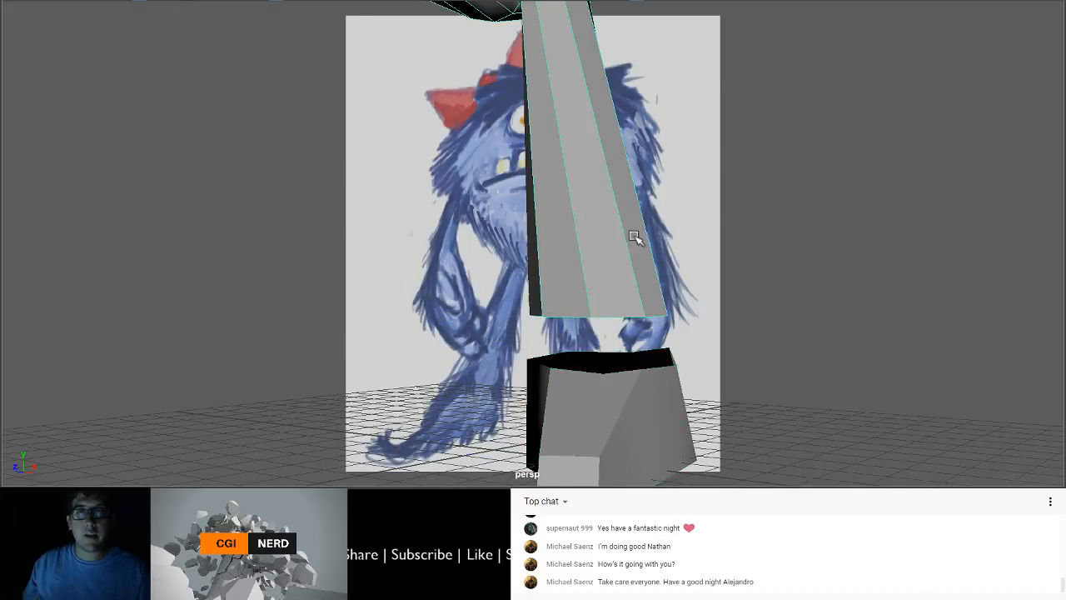
left_click(610, 408)
left_click_drag(610, 408, 547, 369, "alt")
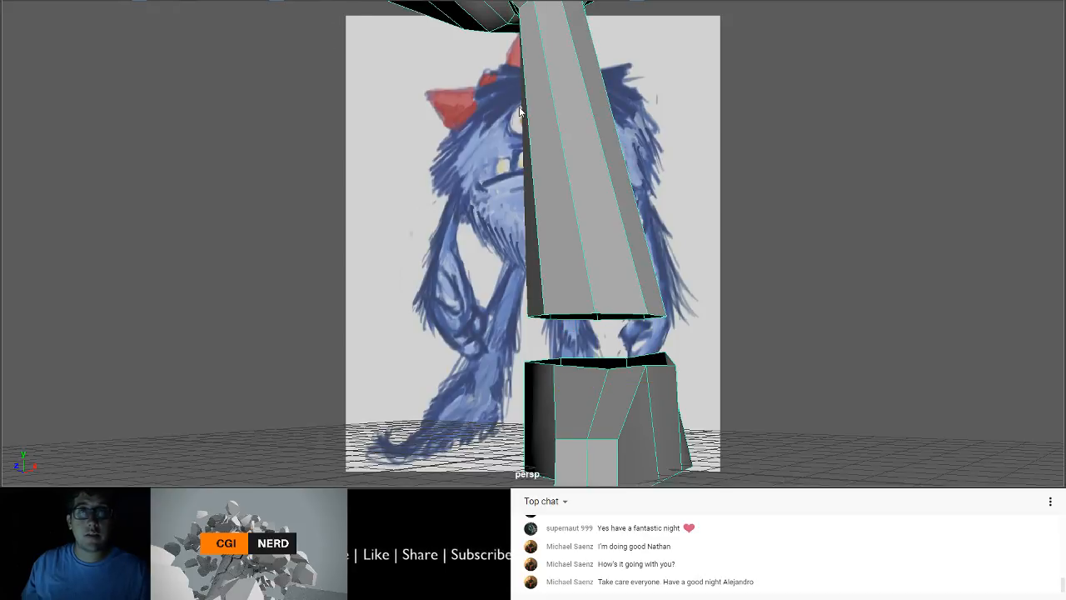
Step: Bridge the open border edges of the leg and the foot, giving the bridge one division
key("F9")
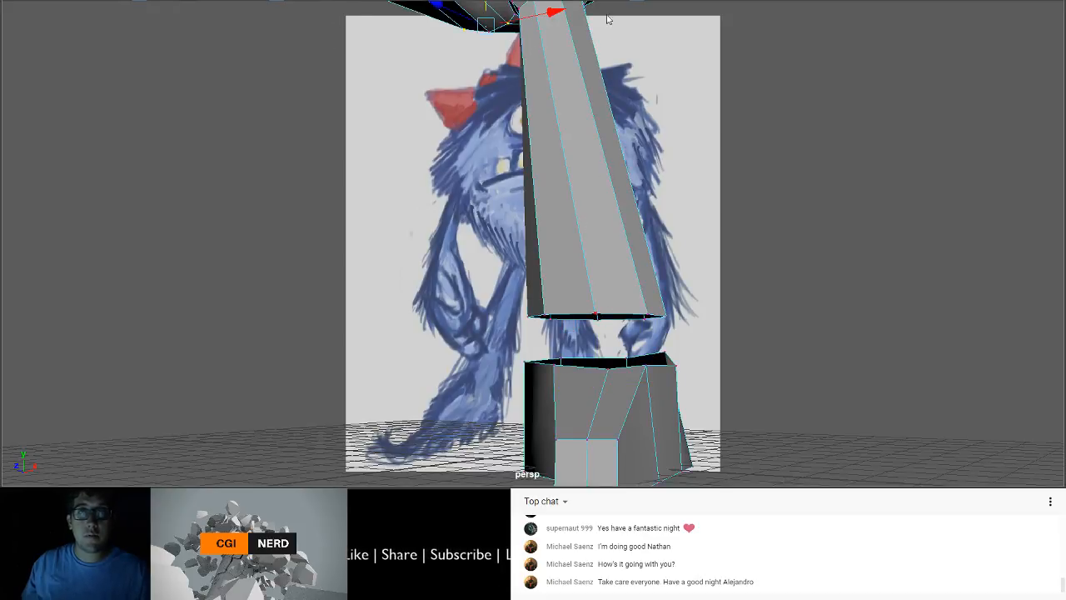
right_click_drag(588, 4, 587, 2)
left_click_drag(503, 282, 431, 98)
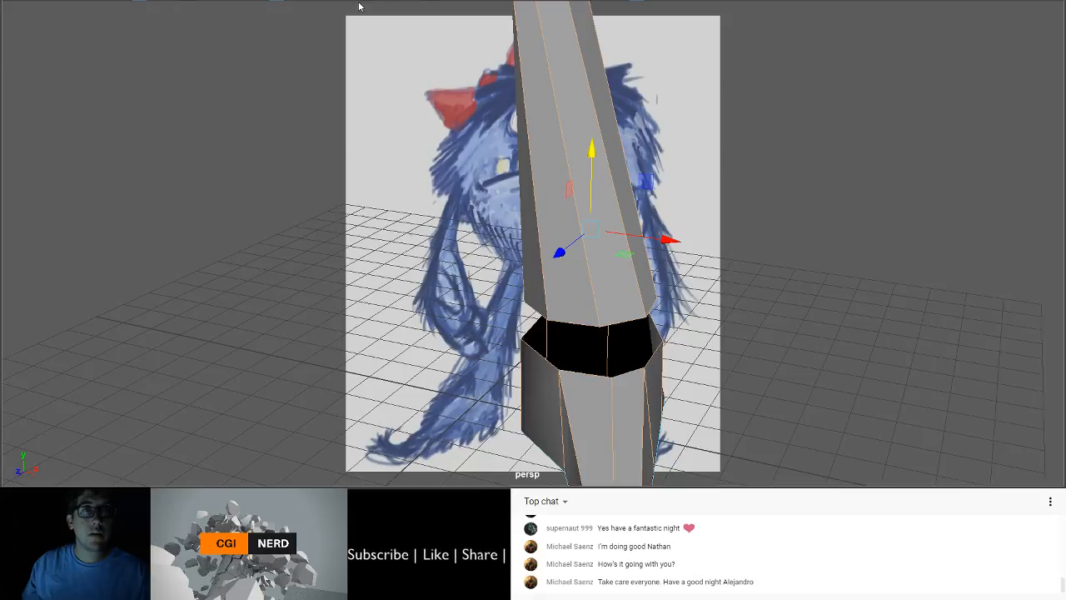
left_click(358, 28)
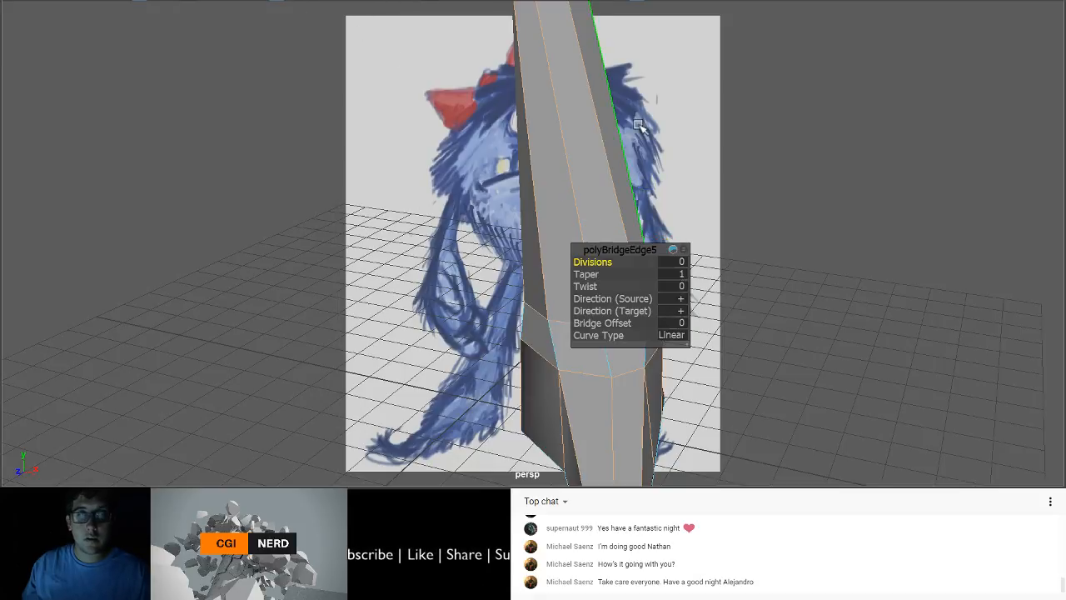
left_click(681, 261)
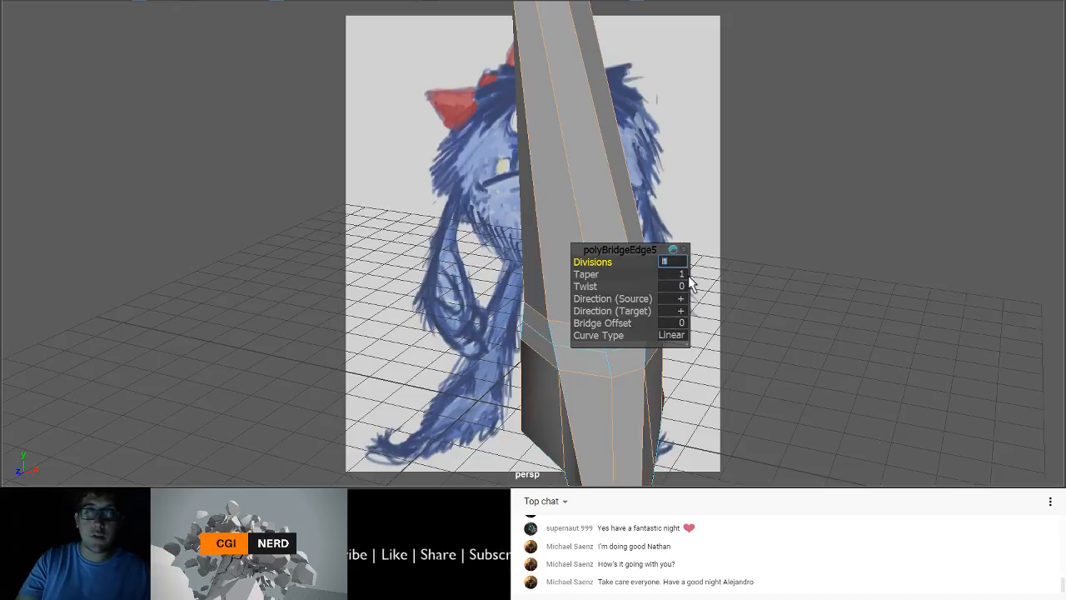
left_click(682, 214)
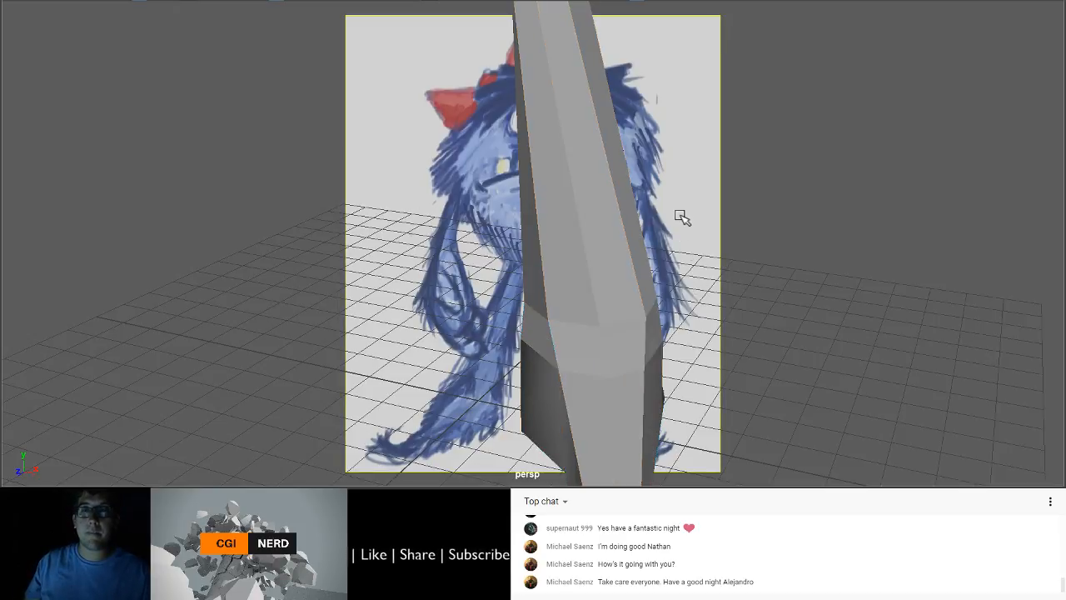
right_click_drag(615, 333, 569, 314, "alt")
mouse_move(569, 314)
left_mouse_down("alt")
mouse_move(602, 289)
mouse_move(552, 294)
mouse_move(566, 295)
mouse_move(560, 286)
mouse_move(611, 308)
mouse_move(559, 303)
mouse_move(600, 284)
mouse_move(616, 259)
mouse_move(637, 287)
mouse_move(577, 329)
mouse_move(577, 319)
left_mouse_up("alt")
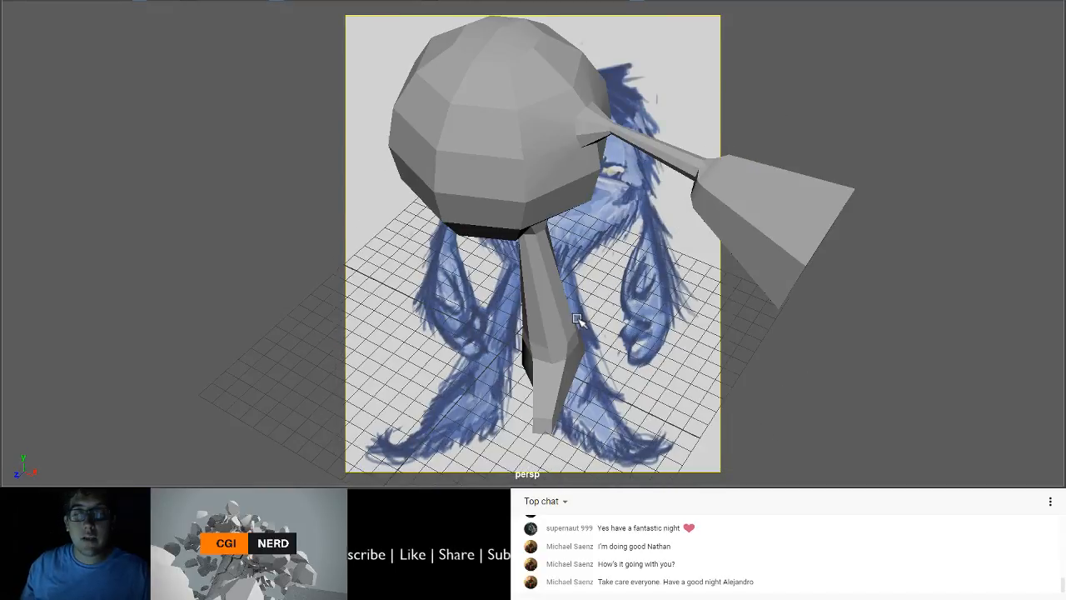
left_click_drag(573, 378, 639, 388, "alt")
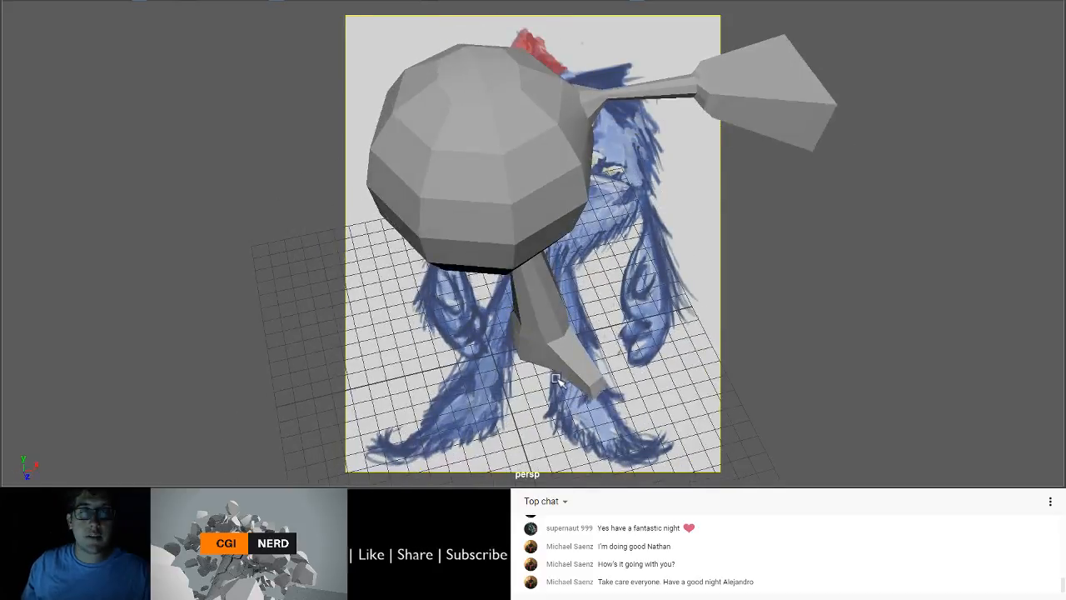
left_click_drag(556, 379, 435, 399, "alt")
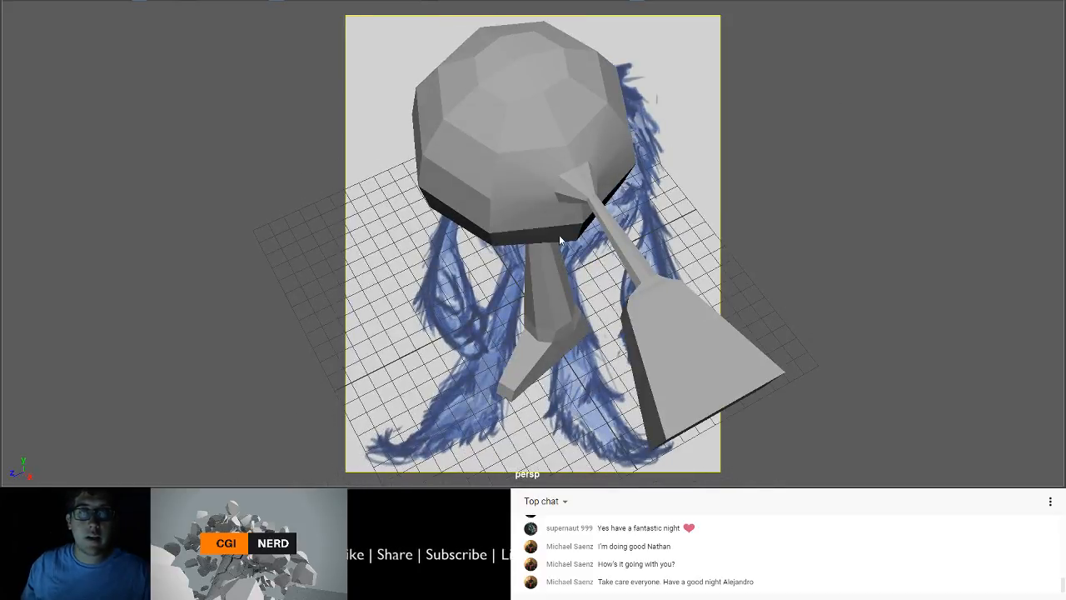
Step: Move the heel corner vertices of the foot inward to tighten the heel beneath the leg
left_click(530, 3)
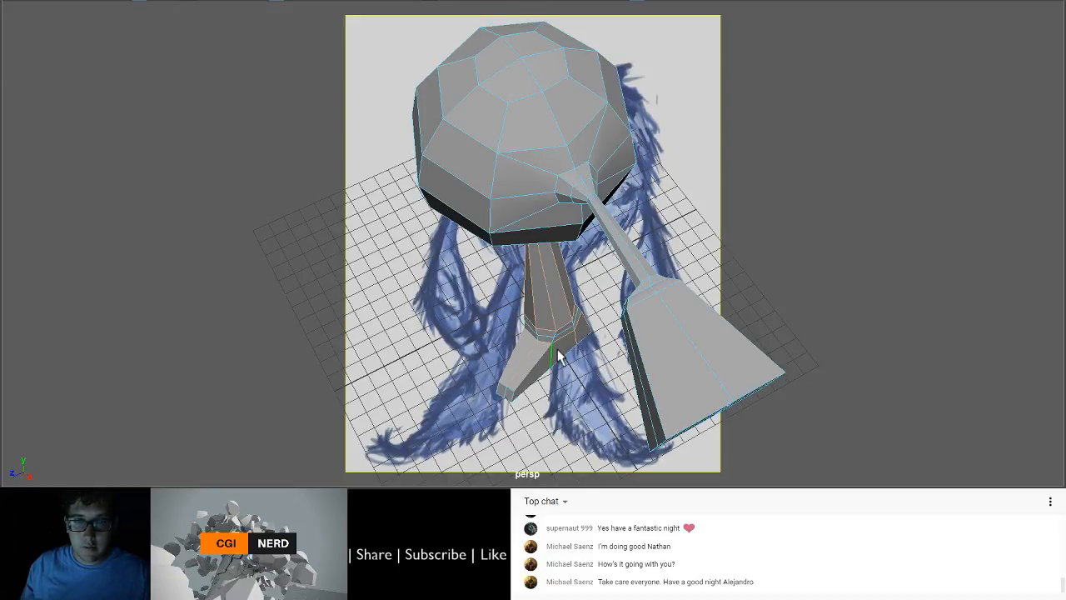
left_click_drag(558, 356, 557, 312, "alt")
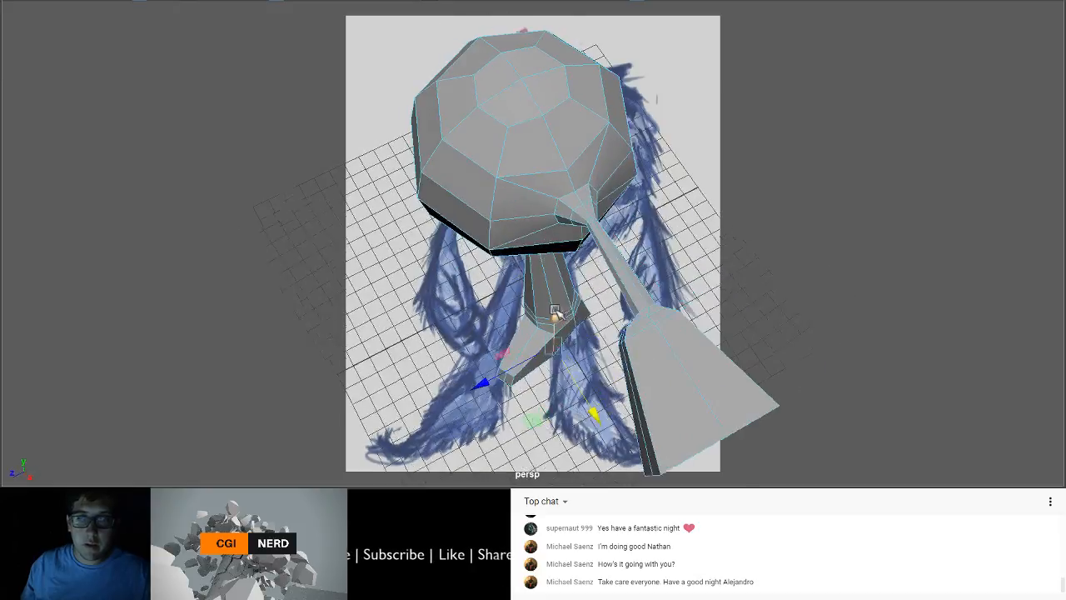
right_click_drag(557, 311, 573, 330, "alt")
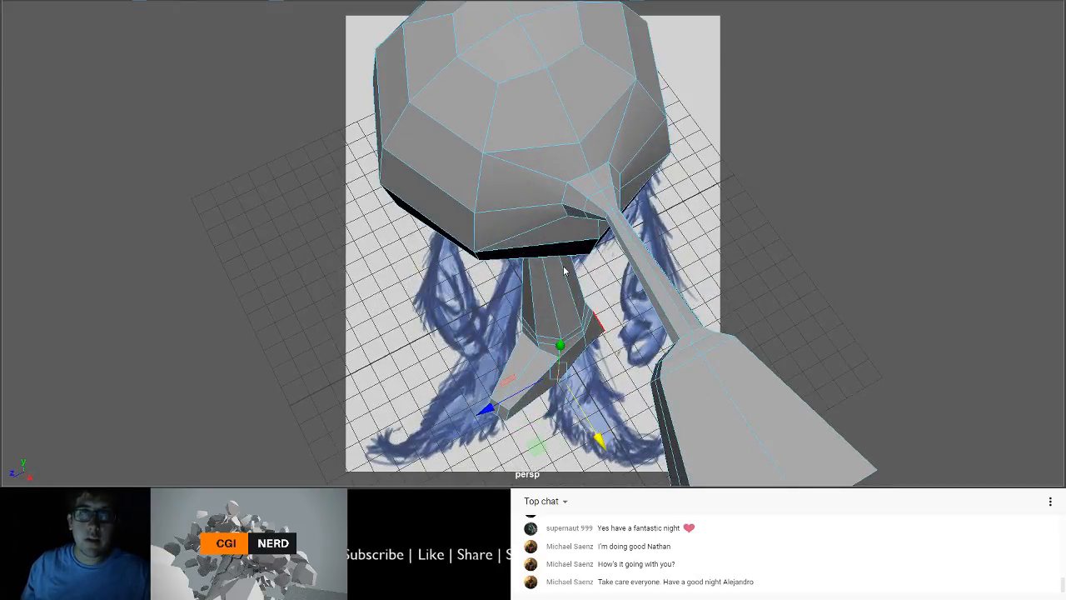
right_click_drag(537, 50, 496, 50)
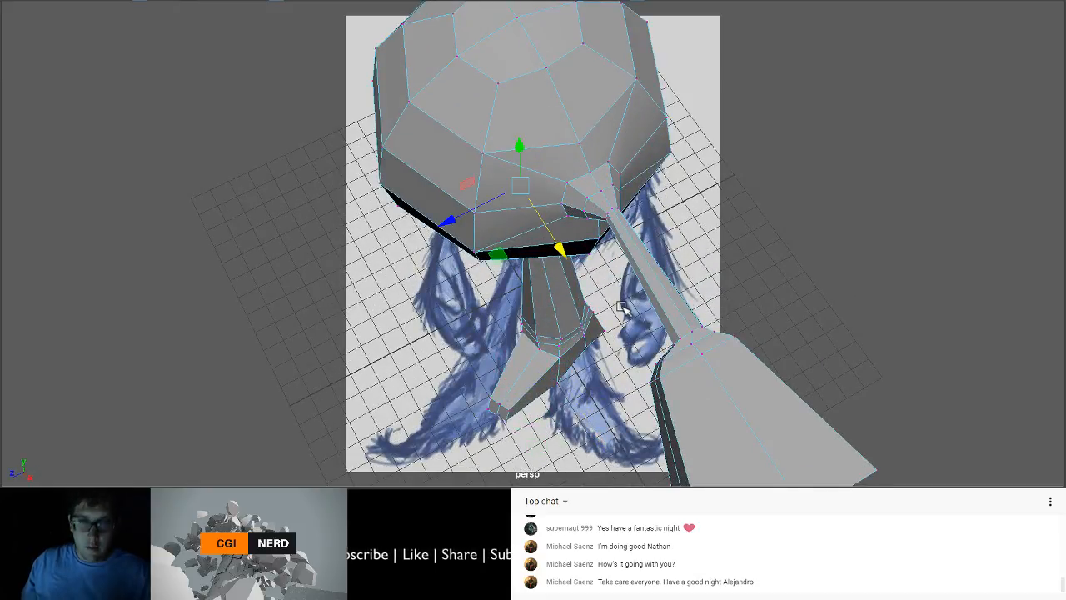
left_click(616, 346)
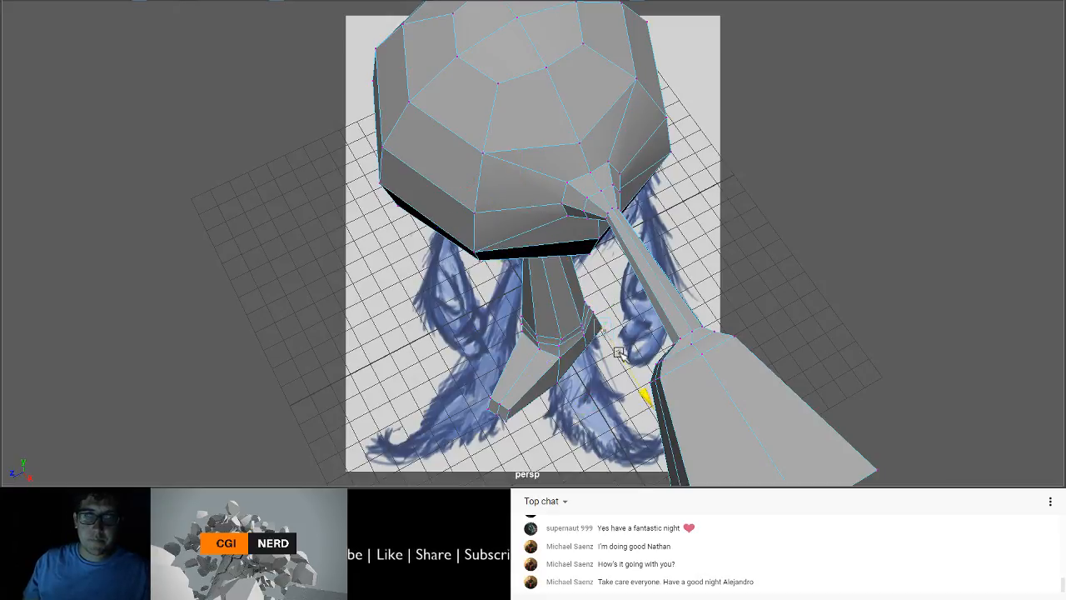
left_click(563, 348)
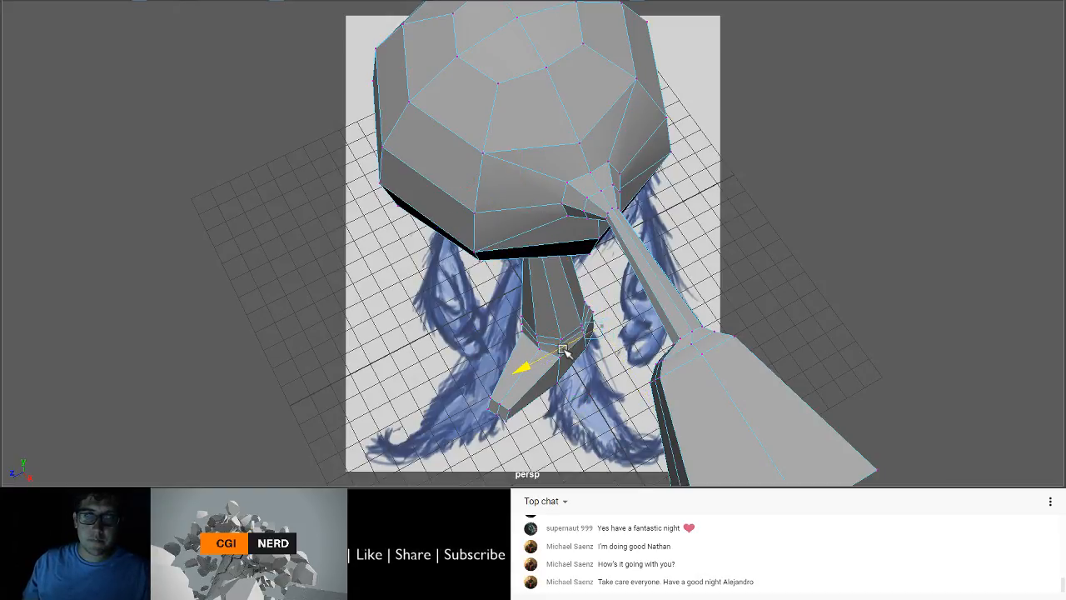
Step: Adjust the foot's inner side vertices along the X axis to refine its width, and return to object selection
left_click_drag(563, 352, 659, 311, "alt")
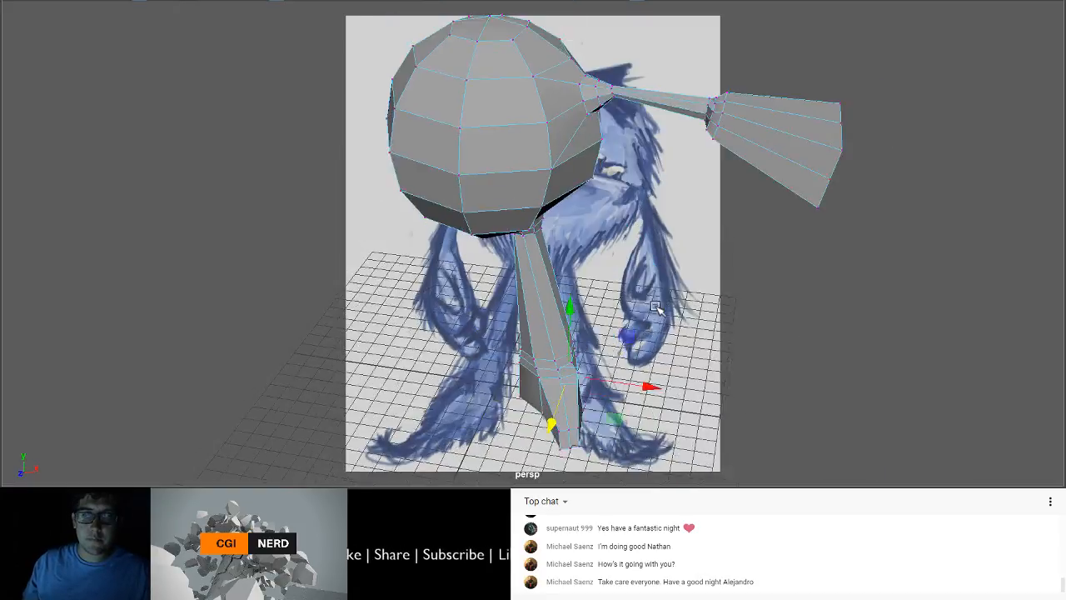
right_click_drag(658, 312, 636, 312, "alt")
right_click_drag(558, 386, 550, 389, "alt")
middle_click_drag(550, 389, 560, 414, "alt")
scroll(551, 380, "up", 3)
middle_click_drag(556, 373, 551, 274, "alt")
left_click_drag(552, 275, 559, 329, "alt")
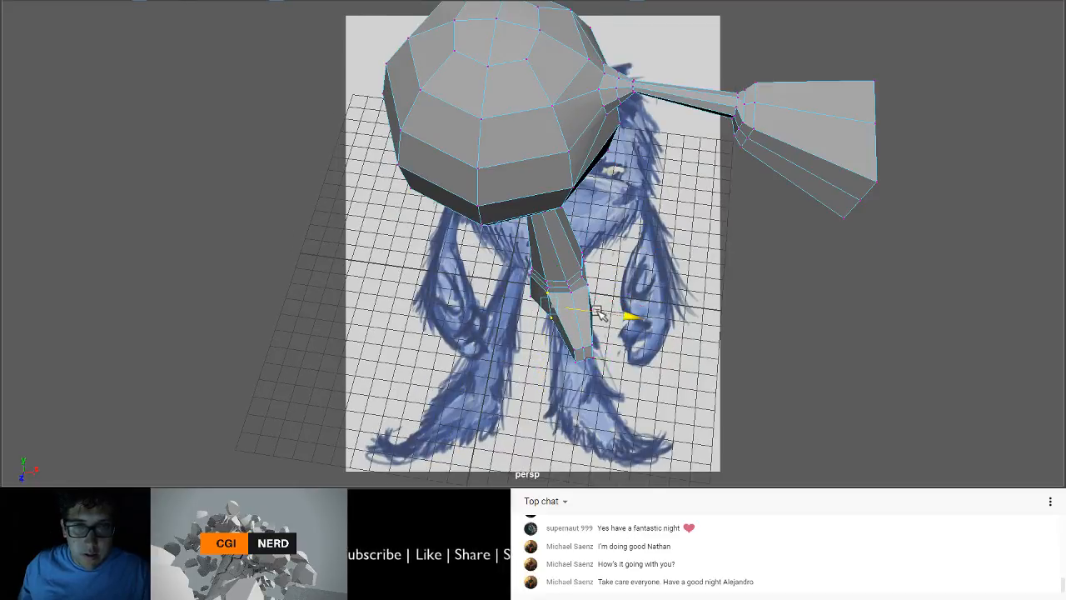
left_click_drag(596, 315, 529, 340, "alt")
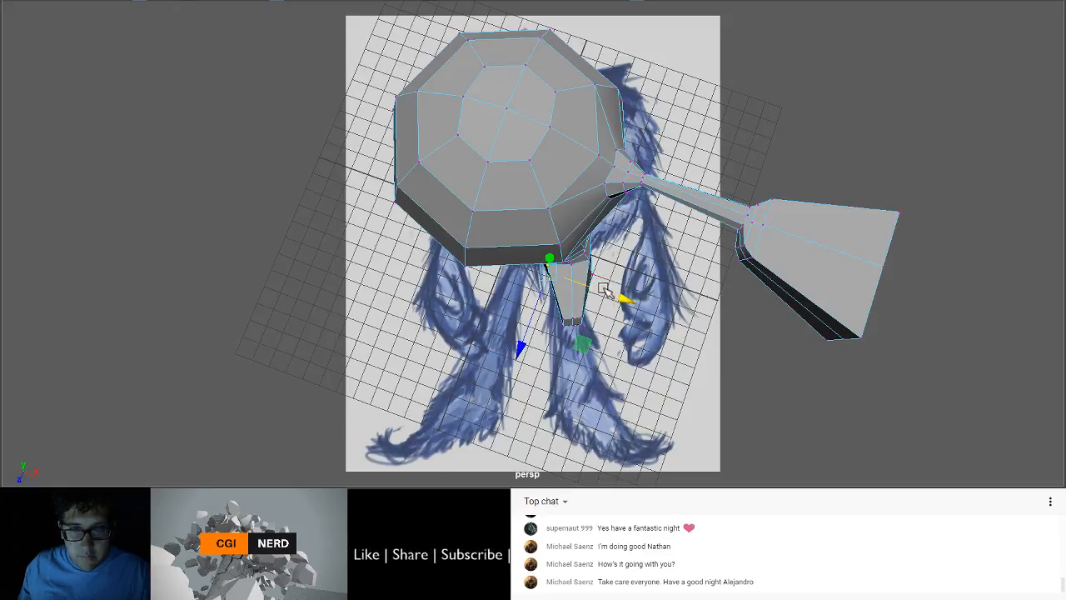
left_click_drag(604, 292, 596, 241, "alt")
left_click(596, 241)
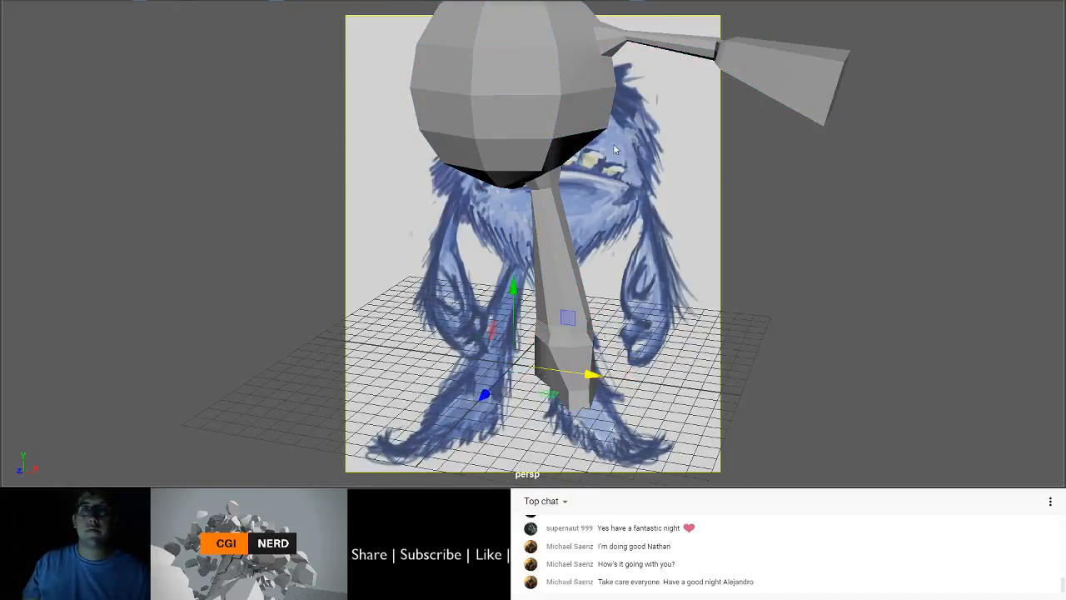
Step: In the front view, delete the body faces on the half that has no arm or leg
right_click_drag(646, 37, 608, 121, "alt")
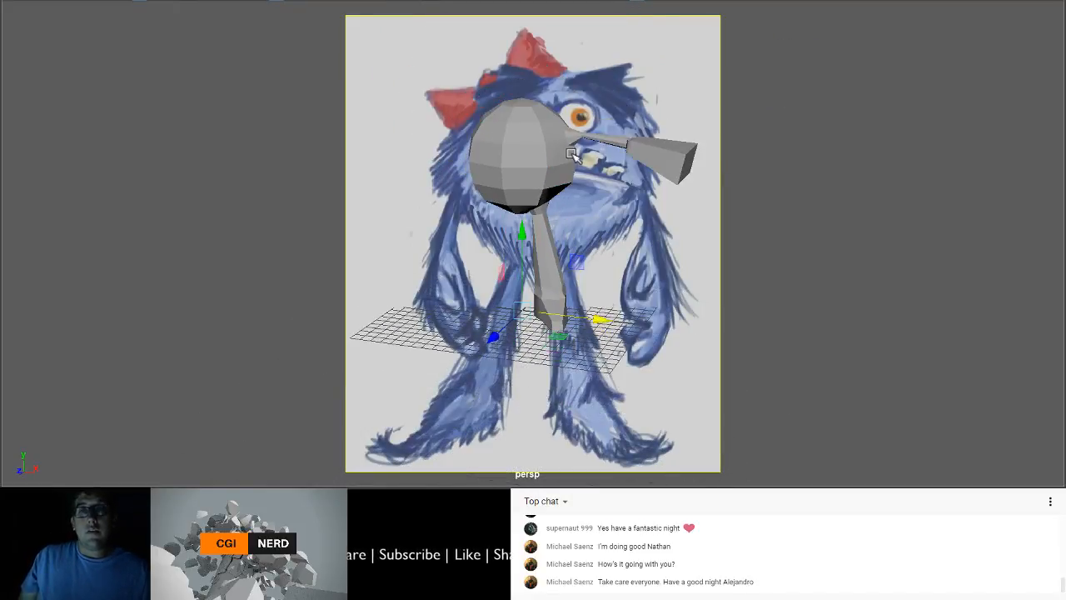
middle_click_drag(596, 140, 497, 182, "alt")
left_click_drag(498, 182, 516, 175, "alt")
left_click_drag(521, 166, 516, 176, "alt")
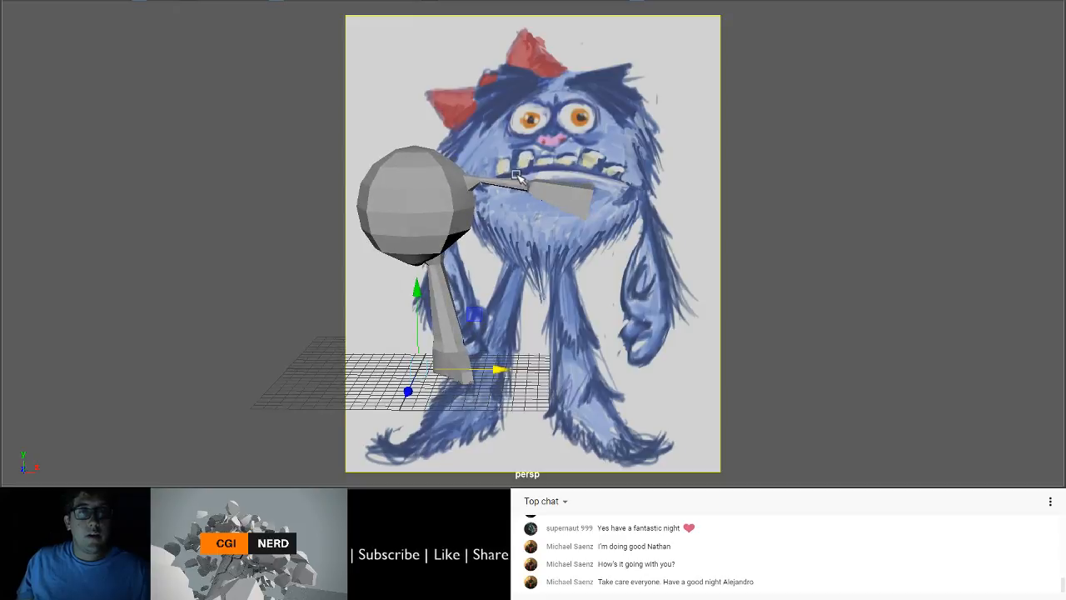
key("space")
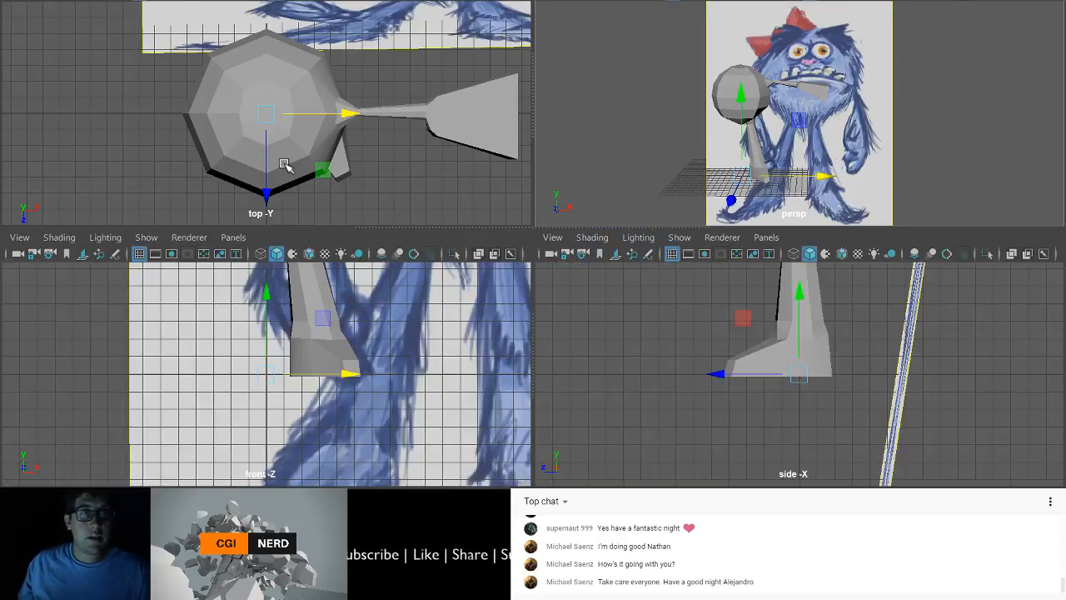
key("space")
scroll(291, 350, "down", 6)
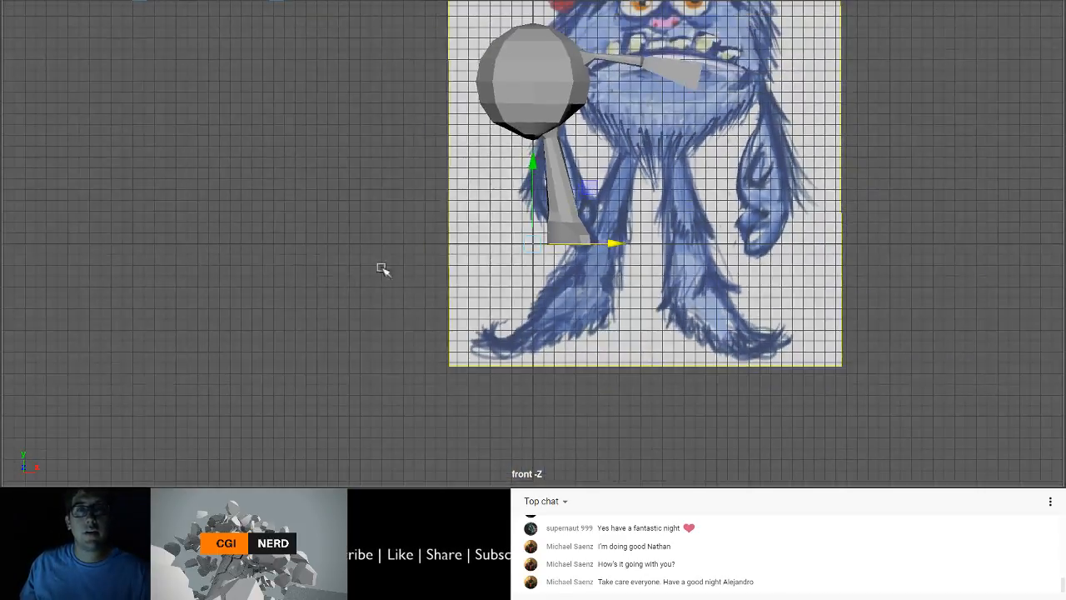
scroll(382, 268, "down", 1)
middle_click_drag(437, 224, 410, 324, "alt")
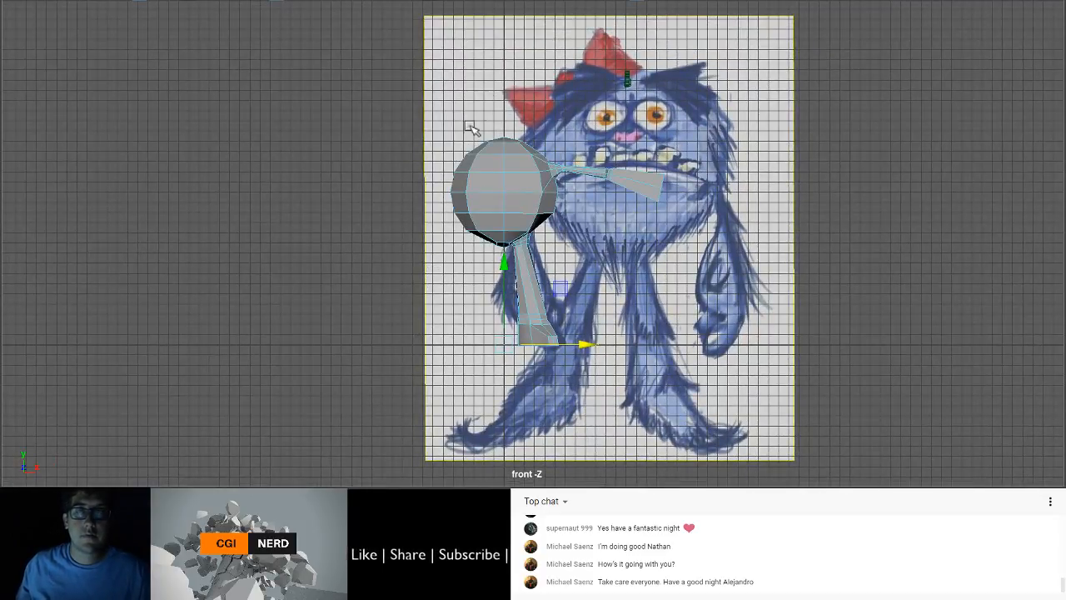
left_click_drag(411, 64, 503, 300)
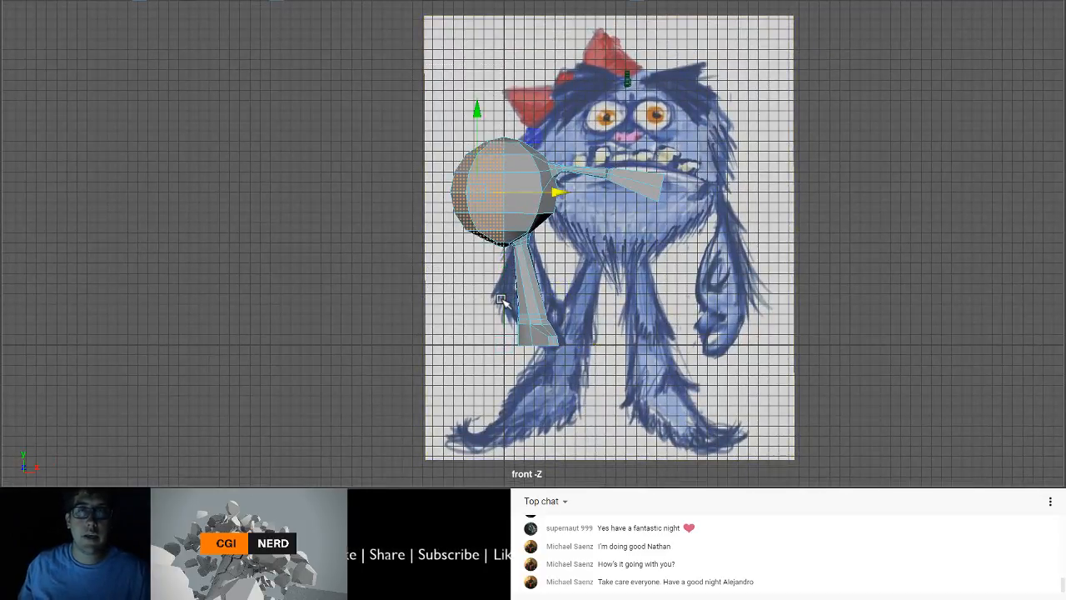
key("Delete")
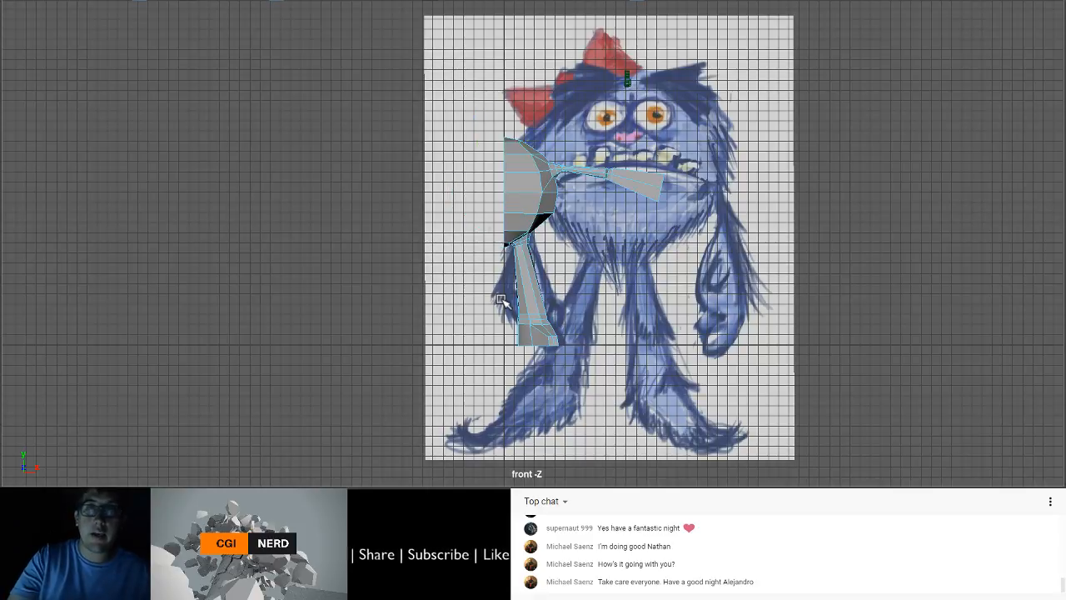
Step: Try mirroring the half body across the world Y axis, and undo the mirror
left_click(530, 175)
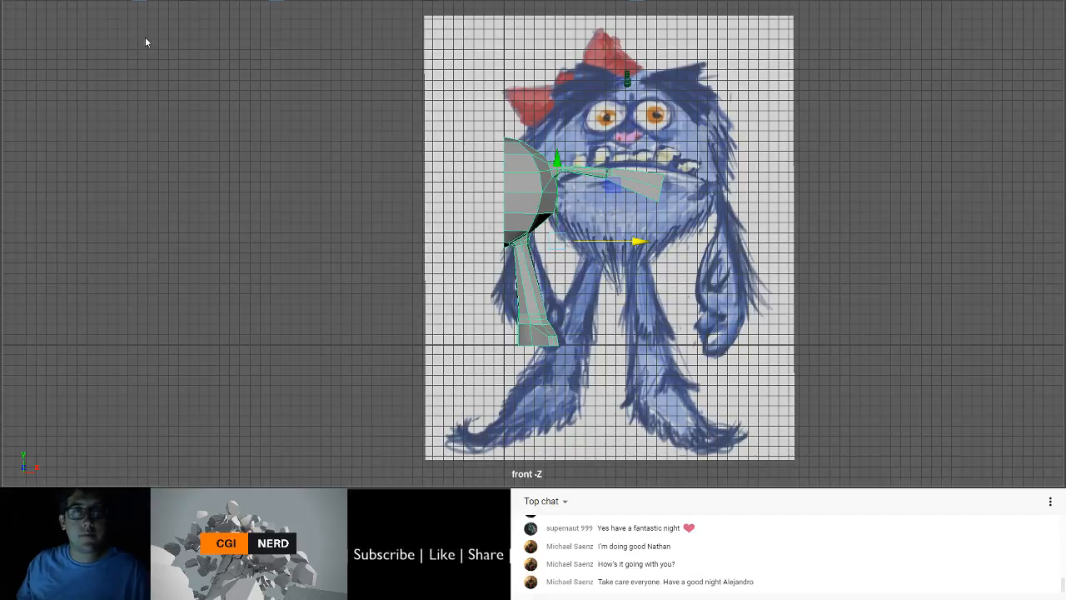
left_click(181, 434)
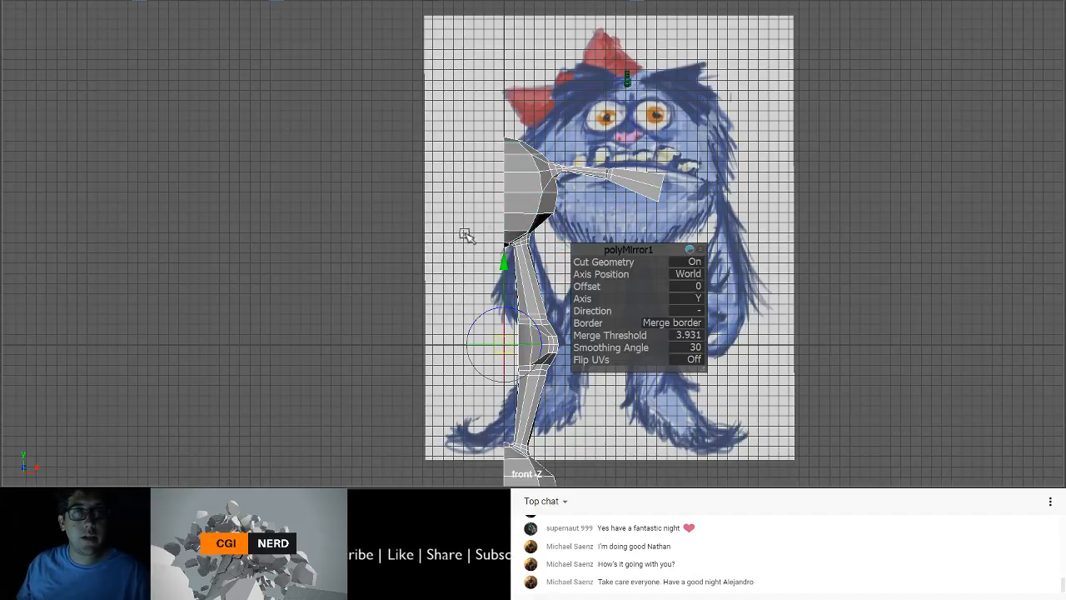
middle_click_drag(456, 231, 479, 236, "alt")
right_click_drag(479, 236, 464, 234, "alt")
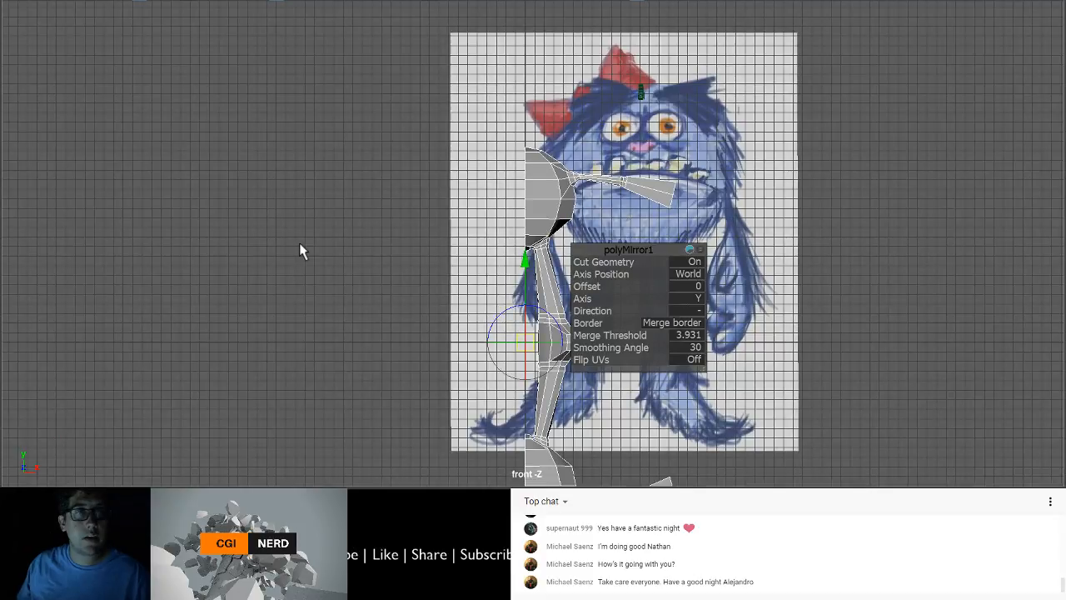
key("ctrl+z")
Step: Mirror the half body across the world X axis in the negative direction with merged borders, and show it smoothed in perspective
left_click(176, 440)
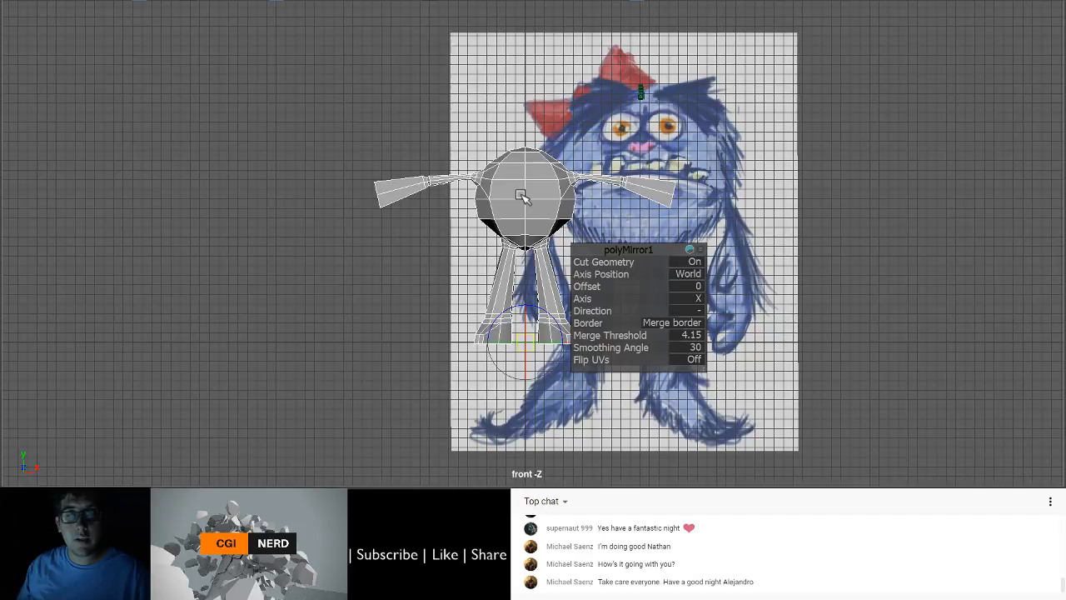
key("3")
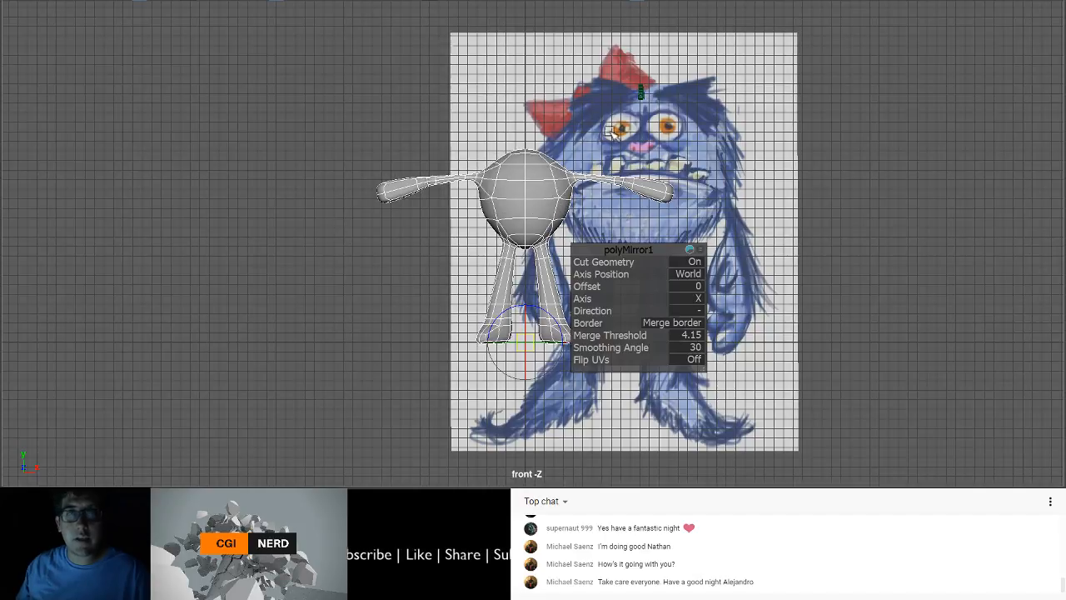
key("space")
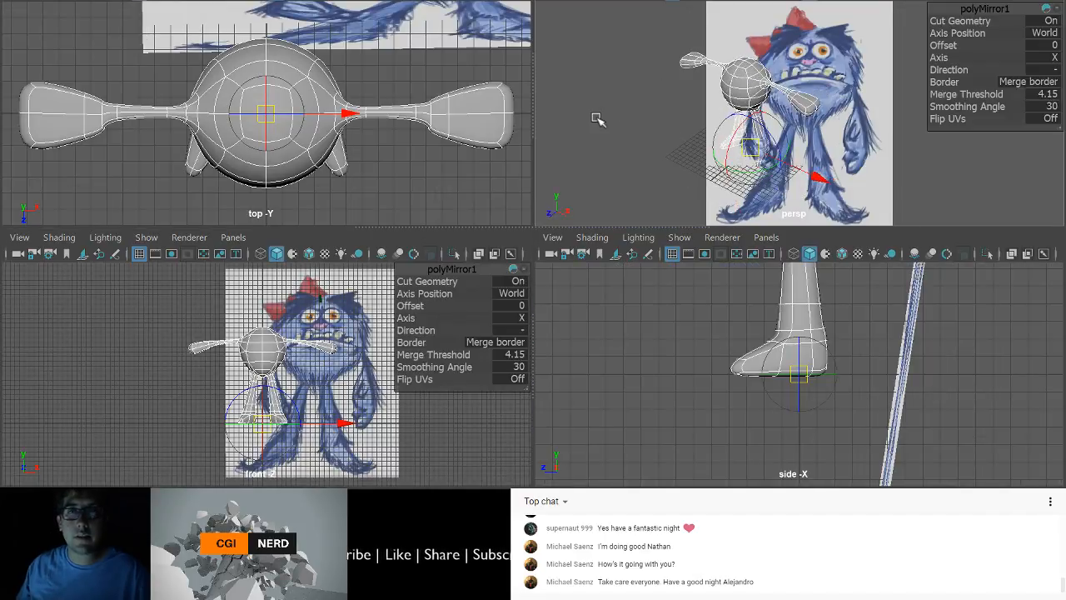
key("space")
middle_click_drag(612, 148, 547, 145)
key("ctrl+z")
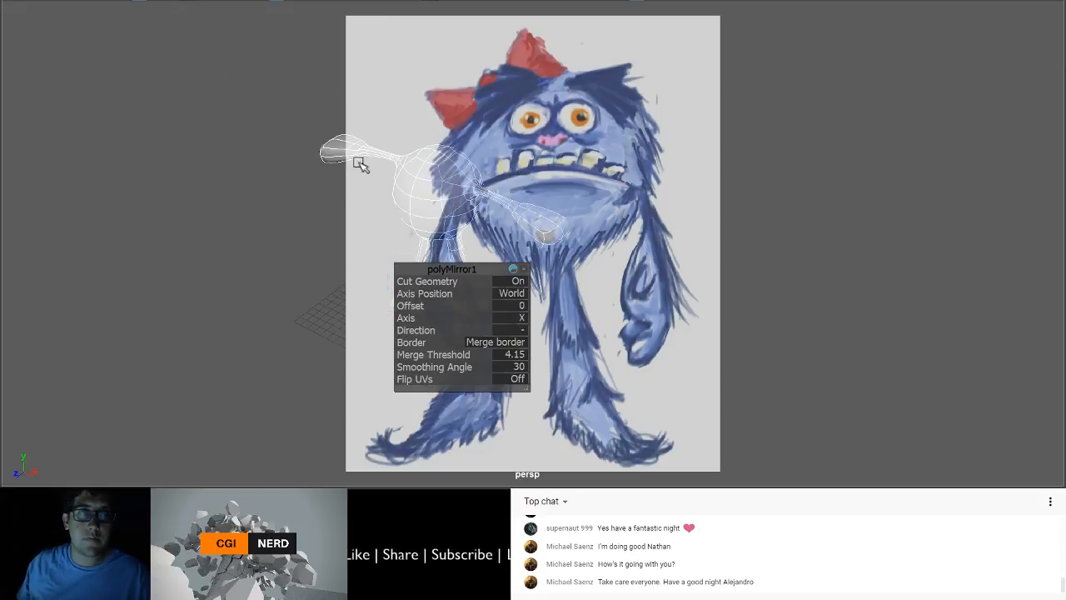
Step: Examine the smoothed character's body, arms, legs and feet from several angles in the perspective view
left_click(240, 228)
middle_click_drag(392, 205, 242, 256, "alt")
right_click_drag(242, 256, 345, 320, "alt")
left_click_drag(345, 320, 409, 293, "alt")
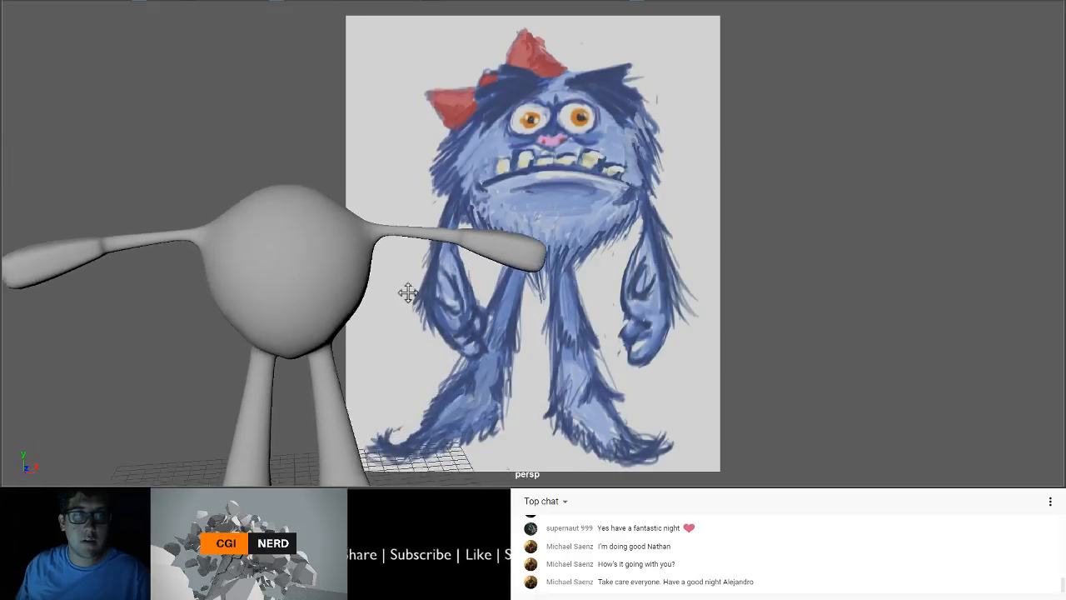
middle_click_drag(409, 293, 499, 231, "alt")
left_click_drag(500, 231, 450, 218, "alt")
right_click_drag(449, 218, 432, 249, "alt")
left_click_drag(432, 249, 423, 273, "alt")
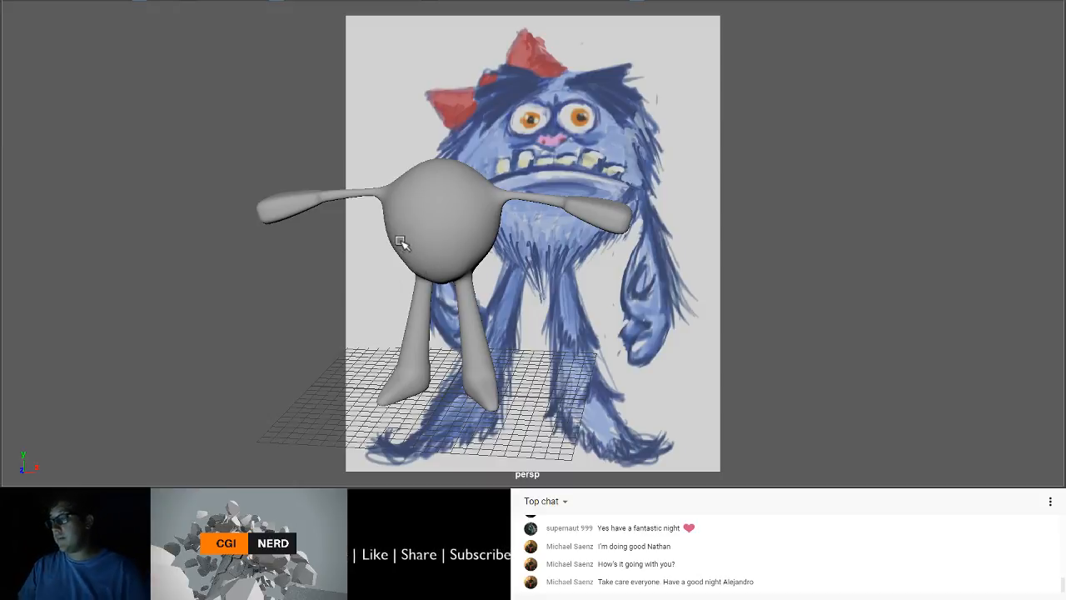
Step: Turn off the smooth preview on the character mesh and deselect it
right_click_drag(387, 241, 415, 320, "alt")
left_click(412, 259)
key("1")
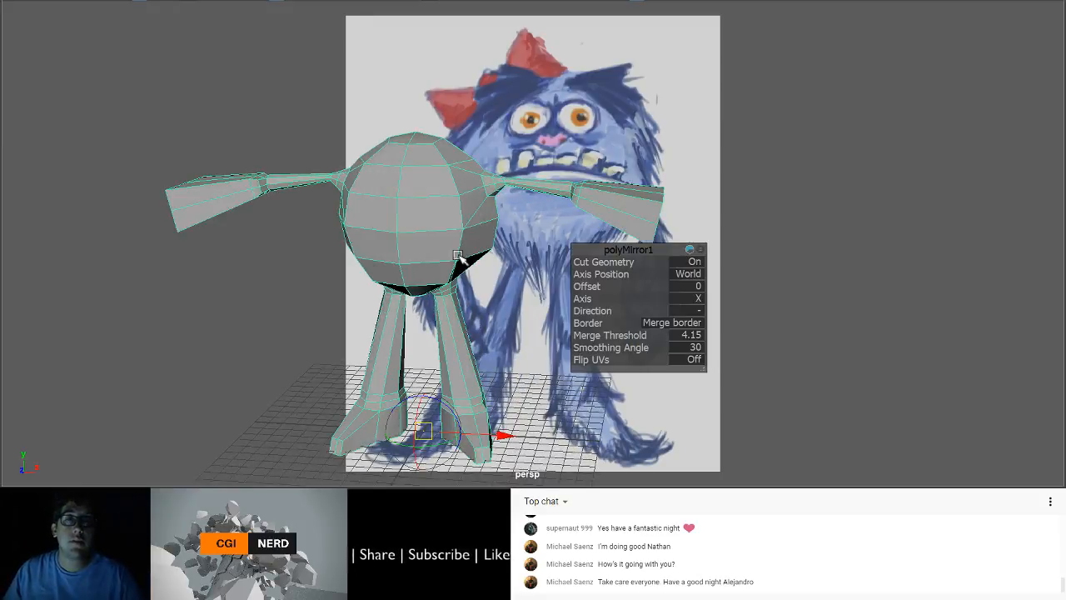
left_click(188, 302)
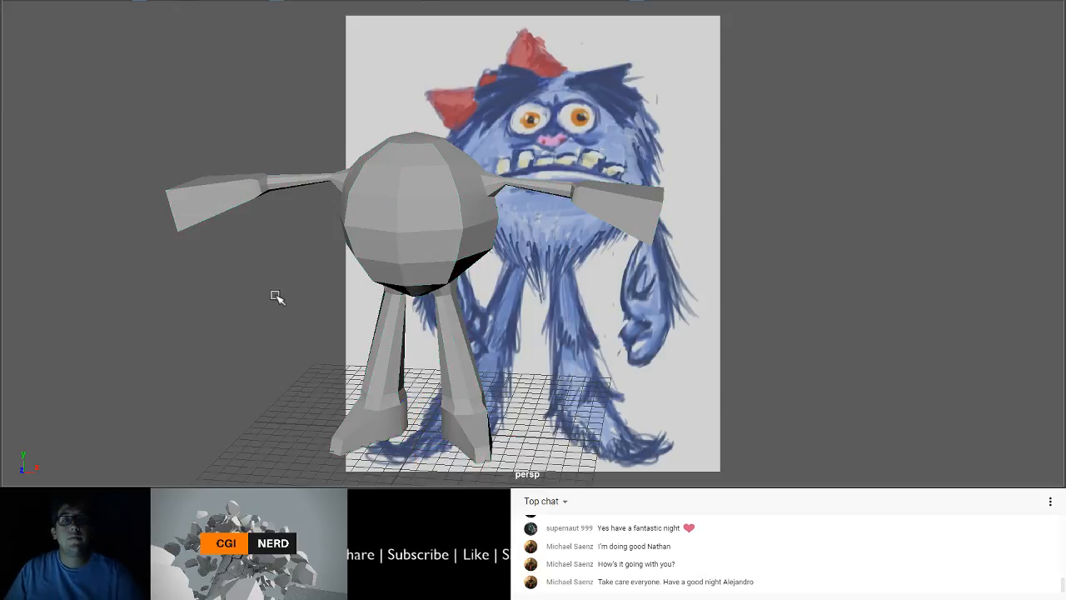
mouse_move(272, 292)
left_mouse_down("alt")
mouse_move(312, 292)
mouse_move(271, 290)
mouse_move(283, 293)
left_mouse_up("alt")
mouse_move(427, 264)
left_mouse_down("alt")
mouse_move(451, 250)
mouse_move(417, 256)
left_mouse_up("alt")
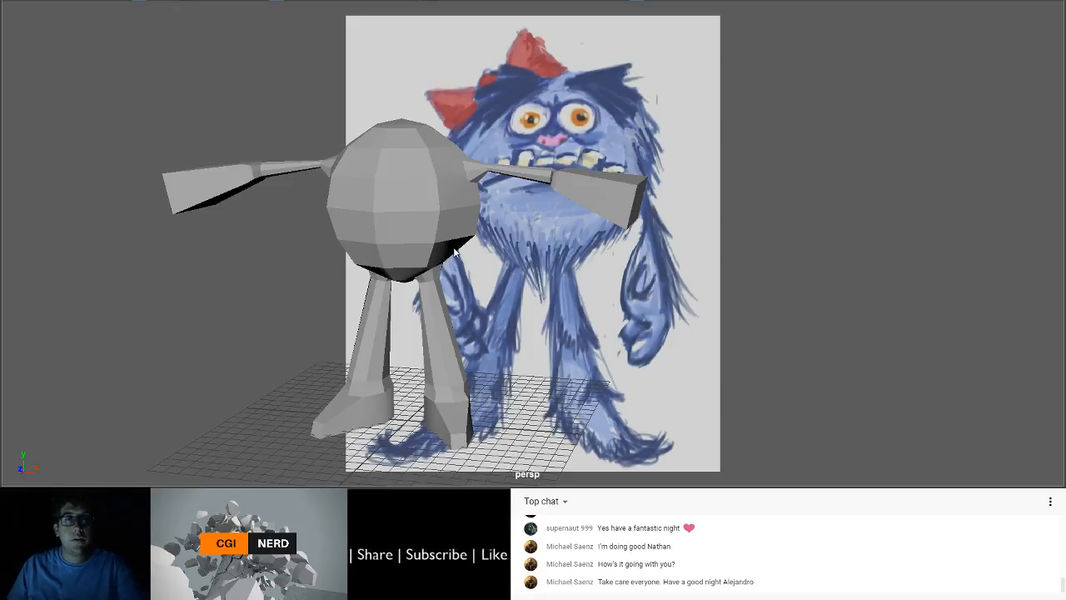
left_click_drag(419, 214, 496, 234, "alt")
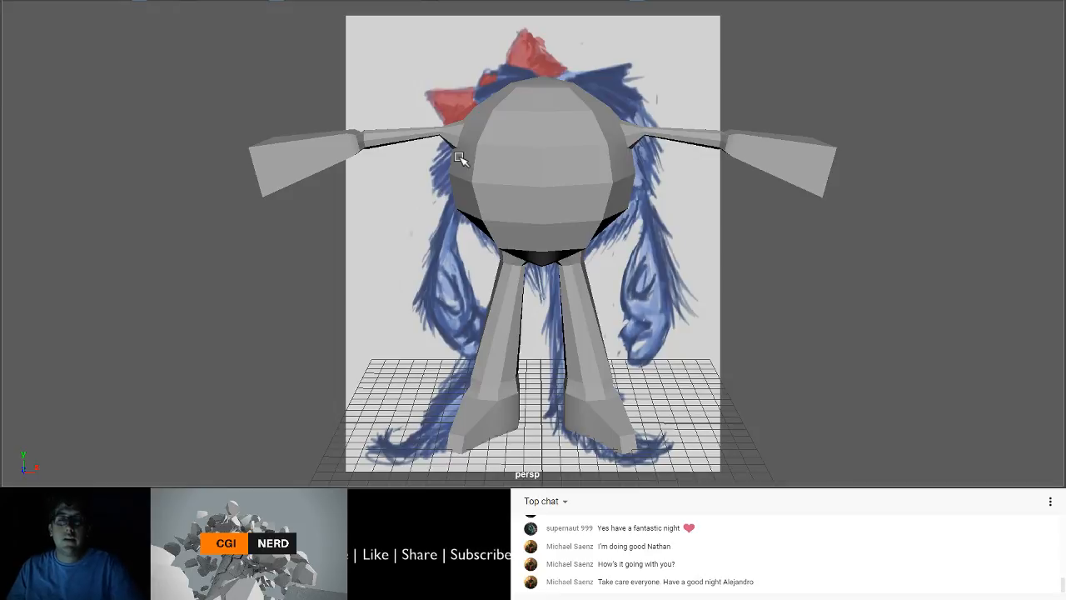
left_click_drag(461, 158, 548, 250, "alt")
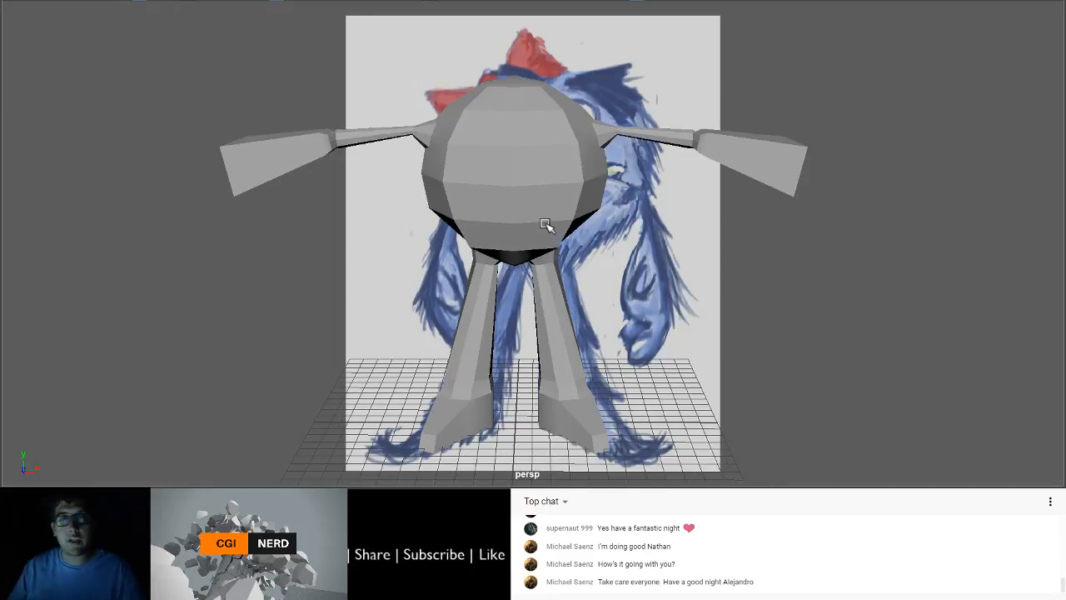
Step: Select the two adjacent upper front faces on either side of the body's centre line for the eyes
left_click(510, 119)
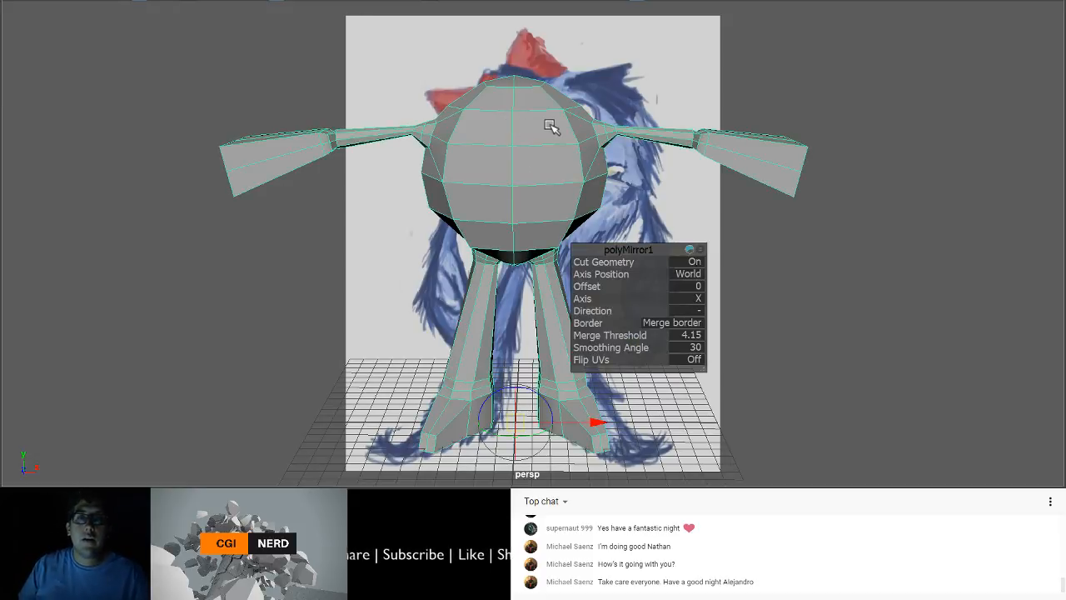
key("F11")
left_click(533, 130)
left_click(498, 132, "shift")
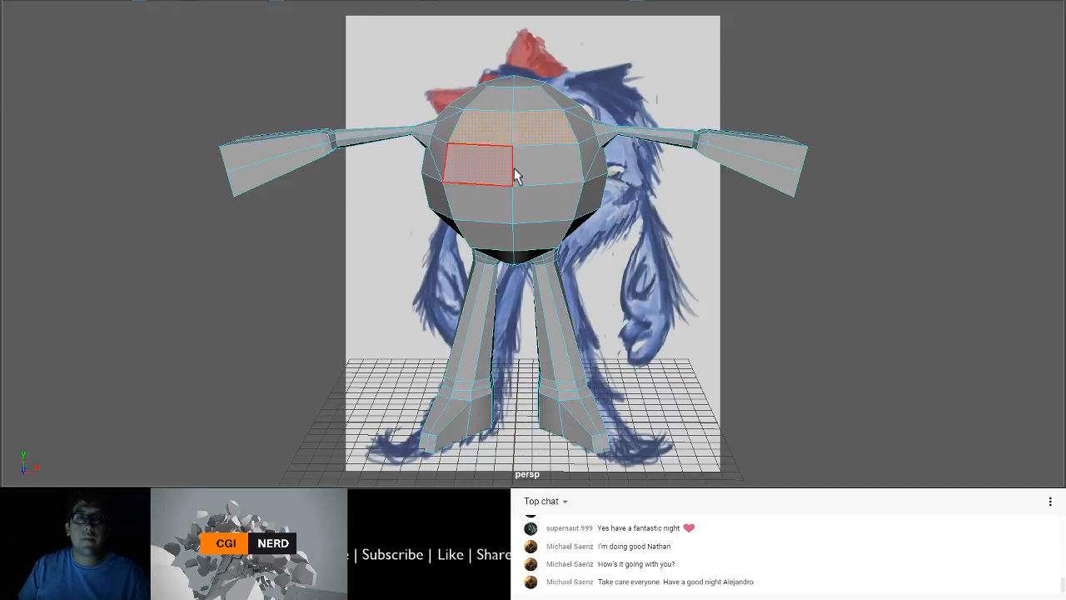
Step: Compare the selected eye faces with the eyes in the reference sketch in wireframe, and return to shaded display
middle_click_drag(567, 139, 592, 125, "alt")
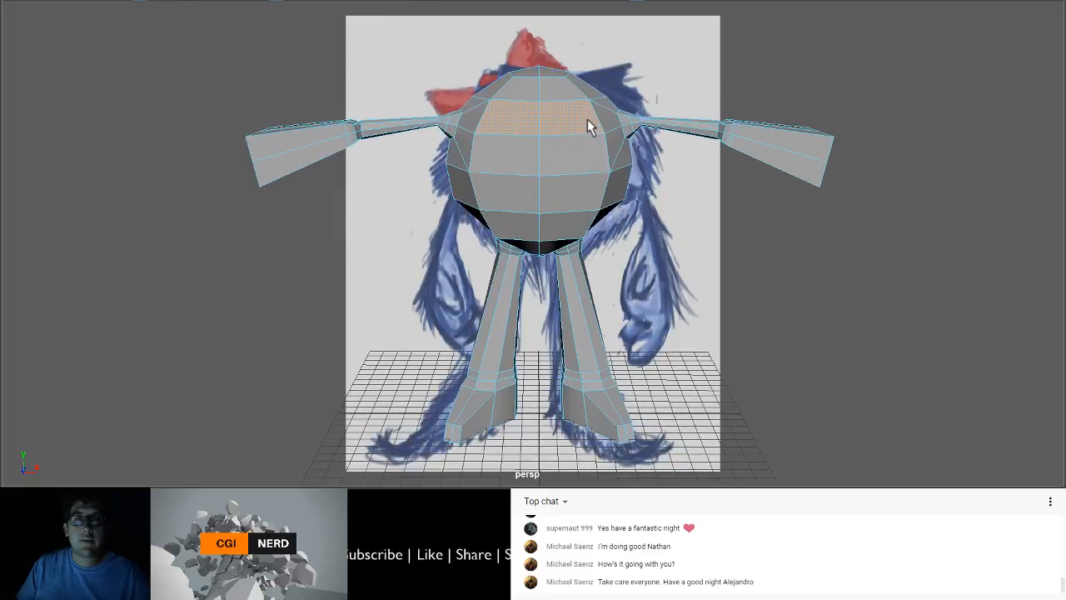
scroll(586, 125, "up", 1)
key("4")
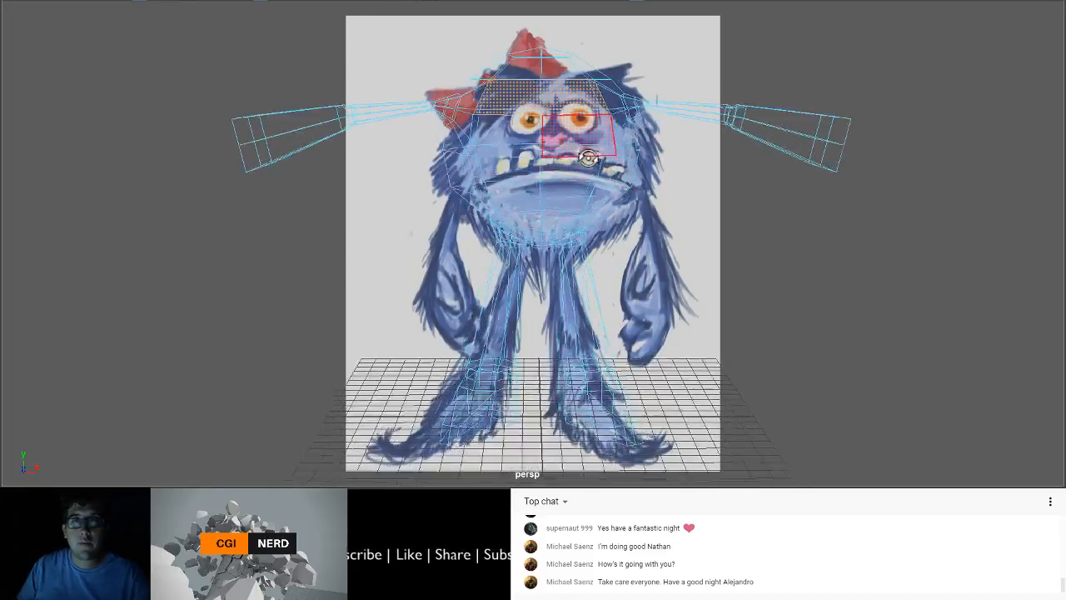
middle_click_drag(588, 159, 578, 168, "alt")
right_click_drag(587, 160, 579, 162, "alt")
middle_click_drag(563, 159, 573, 158, "alt")
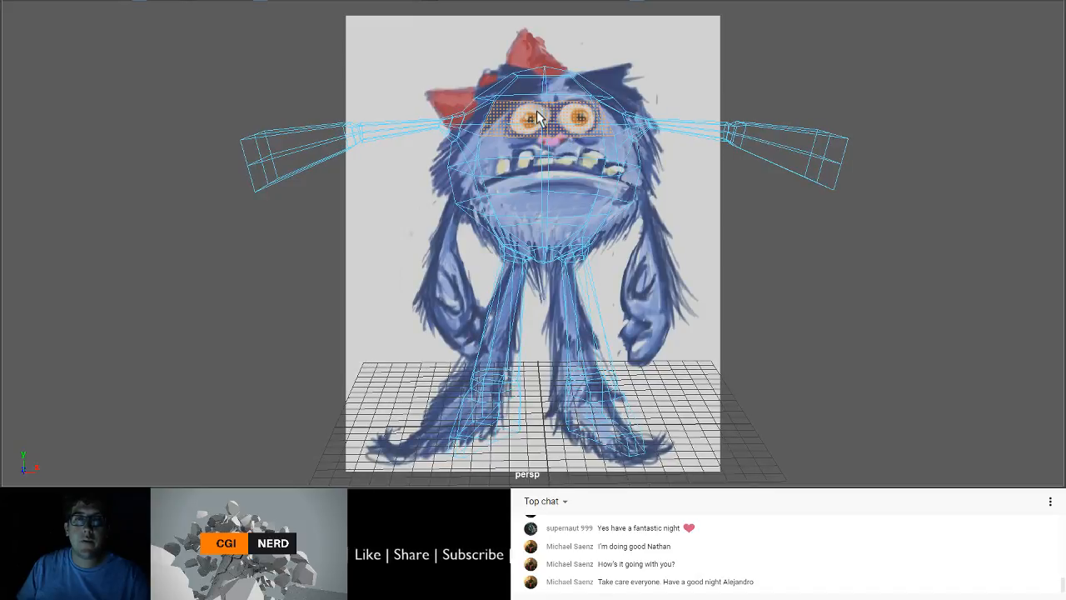
key("space")
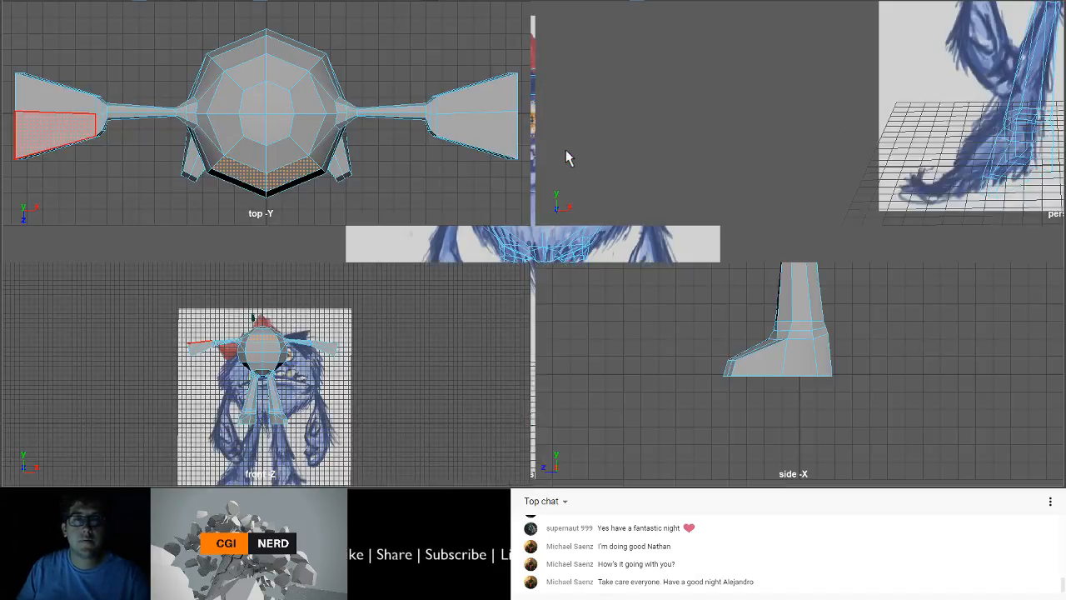
key("space")
mouse_move(565, 158)
left_mouse_down("alt")
mouse_move(508, 156)
mouse_move(541, 196)
left_mouse_up("alt")
left_click(541, 196)
key("5")
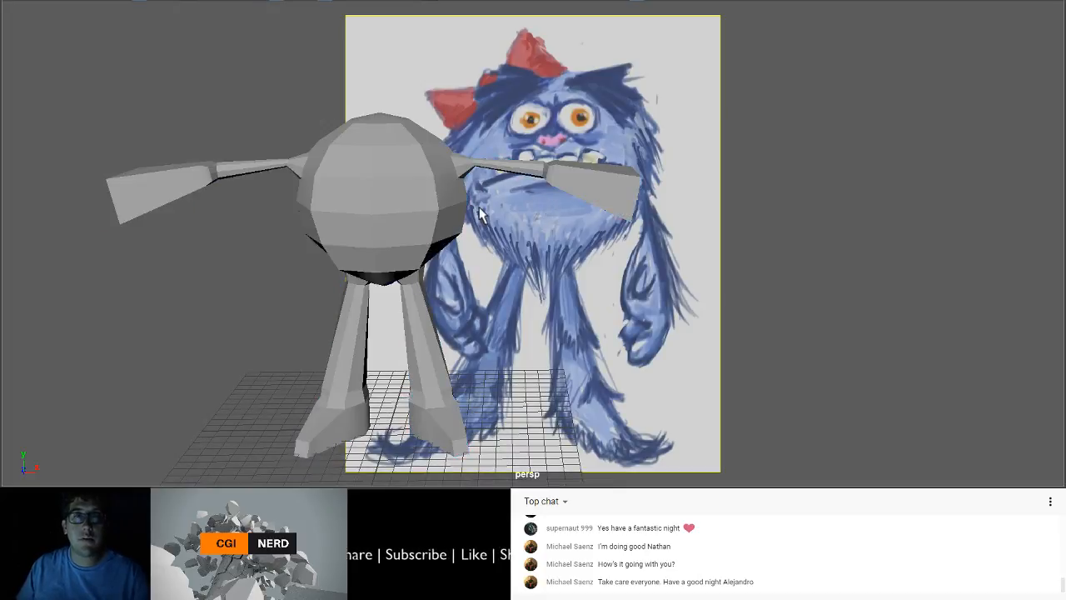
Step: Extrude the two eye faces with Keep Faces Together off and scale them inward as separate inset panels
left_click(383, 162)
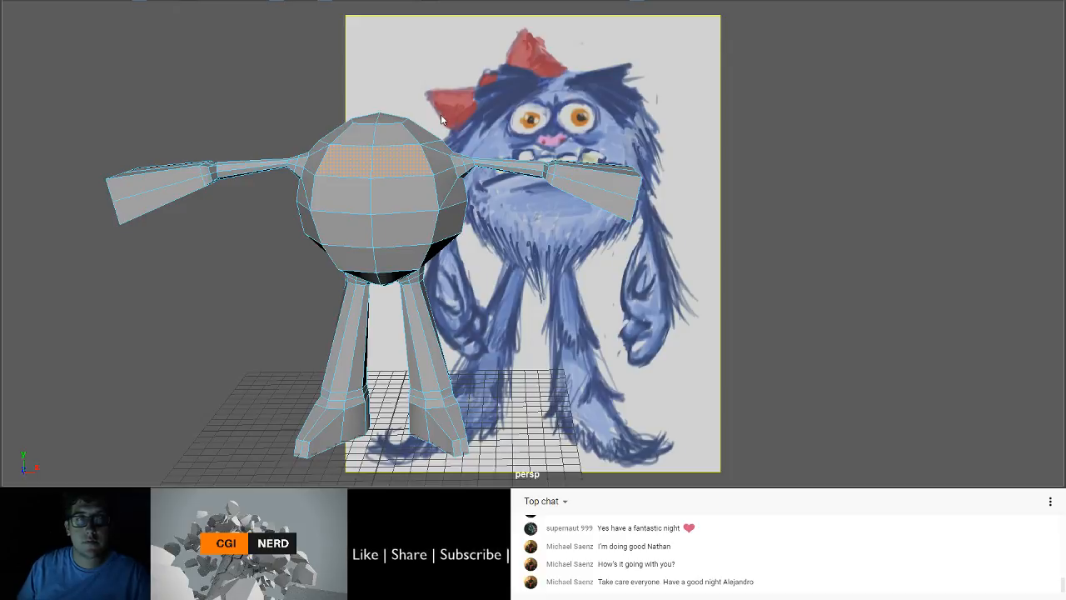
key("ctrl+e")
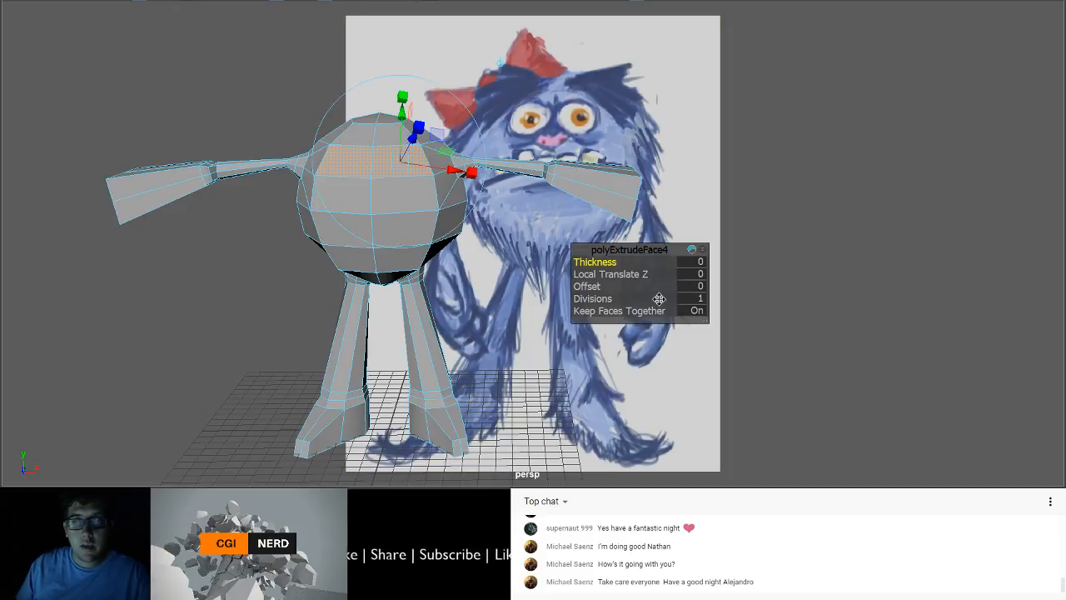
left_click(697, 313)
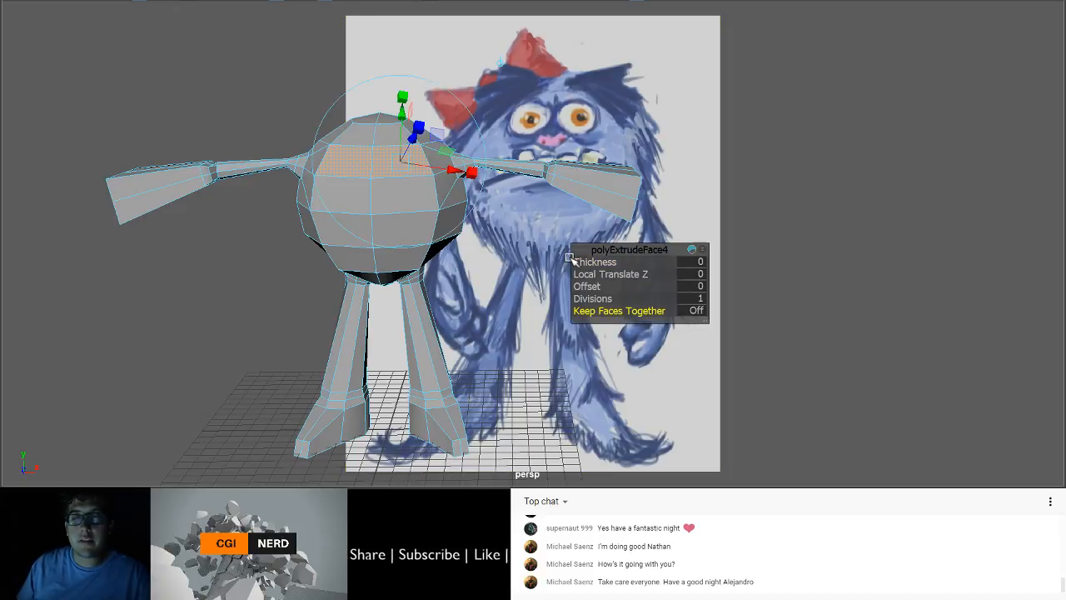
left_click(470, 174)
left_click_drag(469, 174, 423, 167)
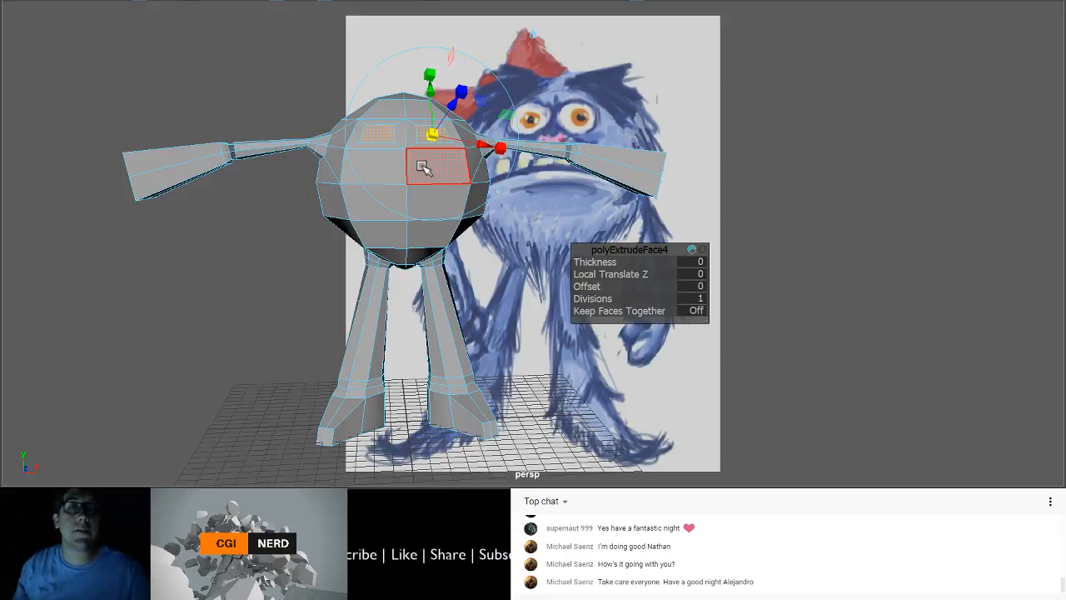
left_click_drag(462, 203, 425, 185, "alt")
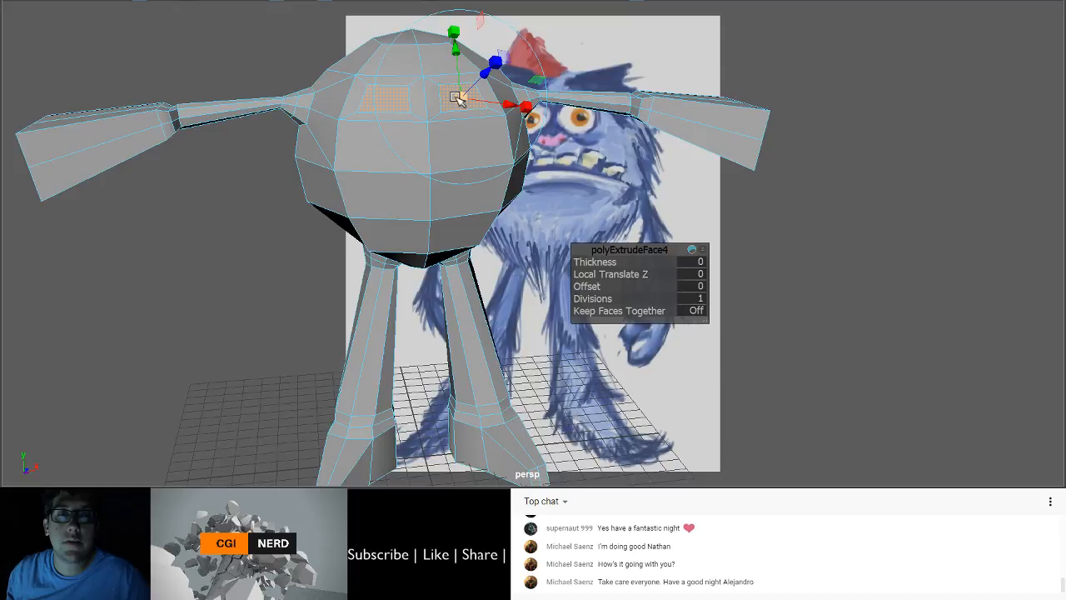
Step: Try extruding the two inset eye faces a second time, and undo the extrusion
left_click_drag(509, 104, 501, 105)
key("ctrl+z")
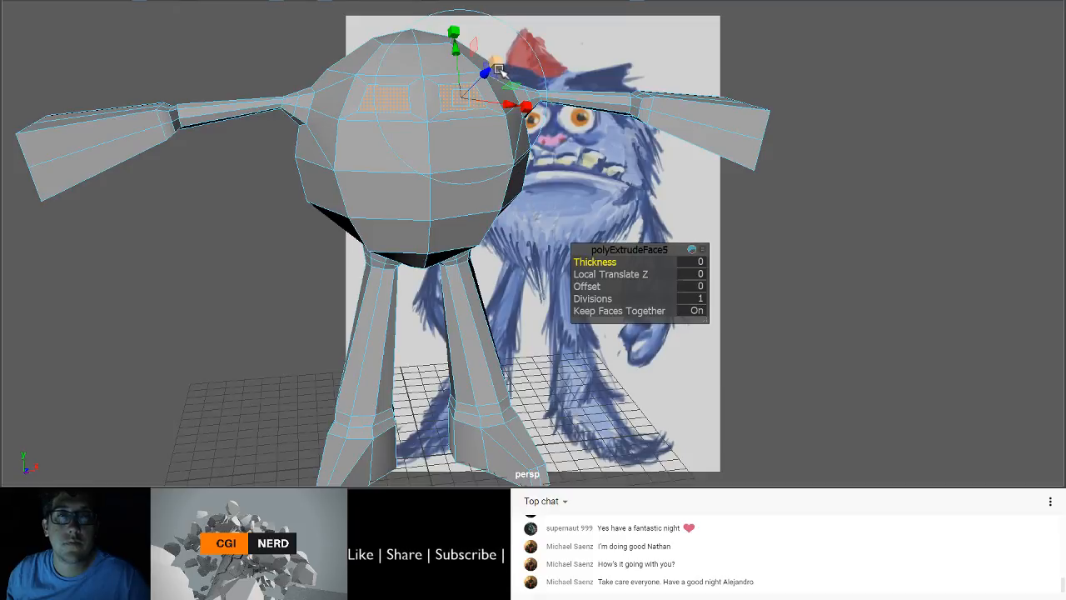
key("ctrl+e")
left_click(462, 99)
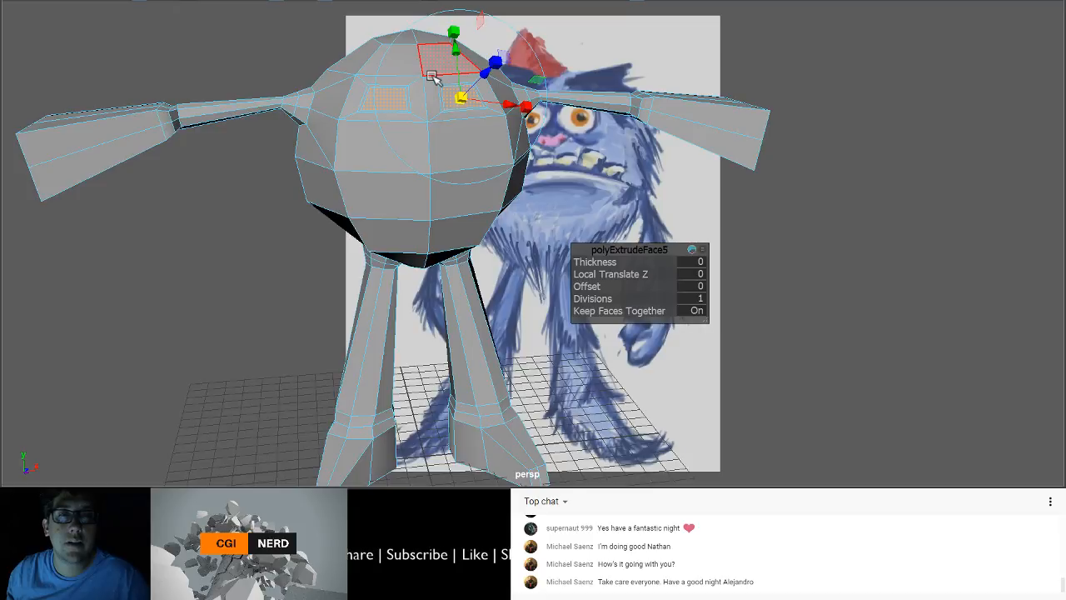
scroll(432, 77, "up", 3)
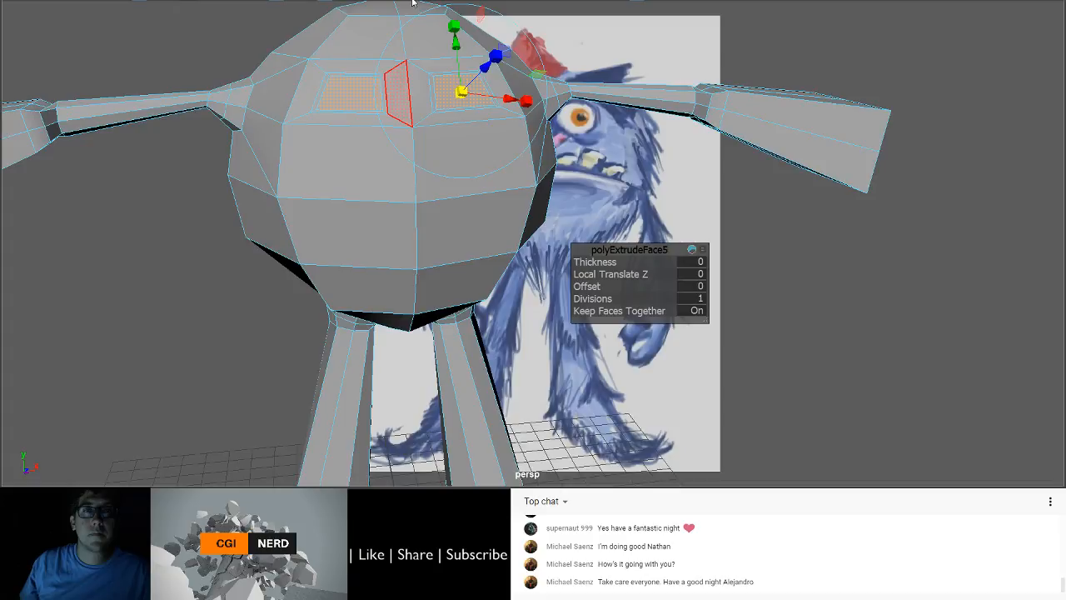
key("ctrl+z")
Step: Delete the two faces between the eye panels and the strips directly above and below both panels
left_click(401, 104)
left_click(417, 96, "shift")
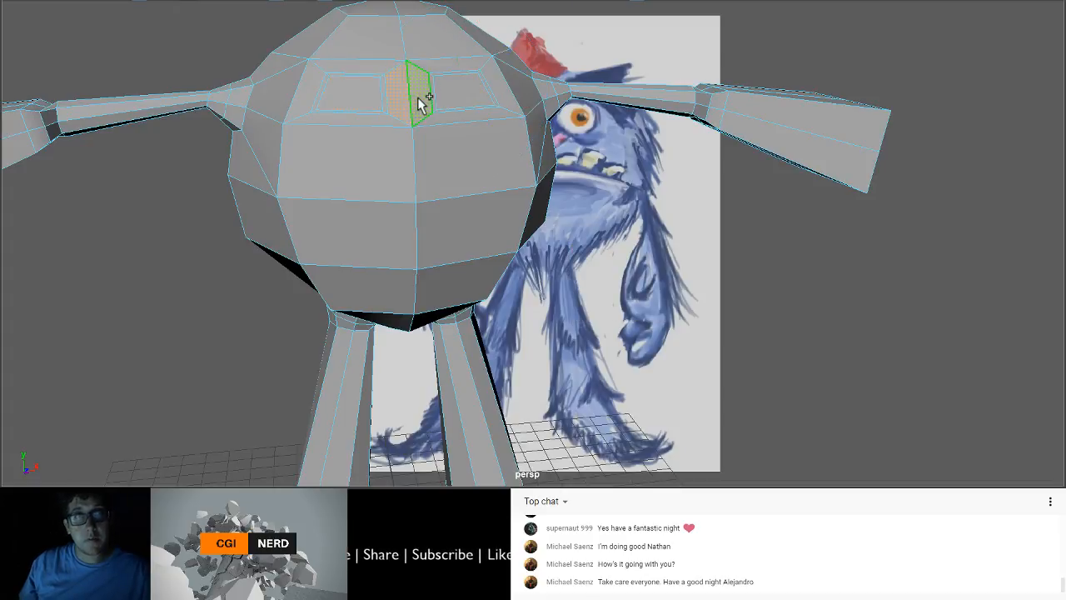
left_click(434, 119, "shift")
left_click(385, 120, "shift")
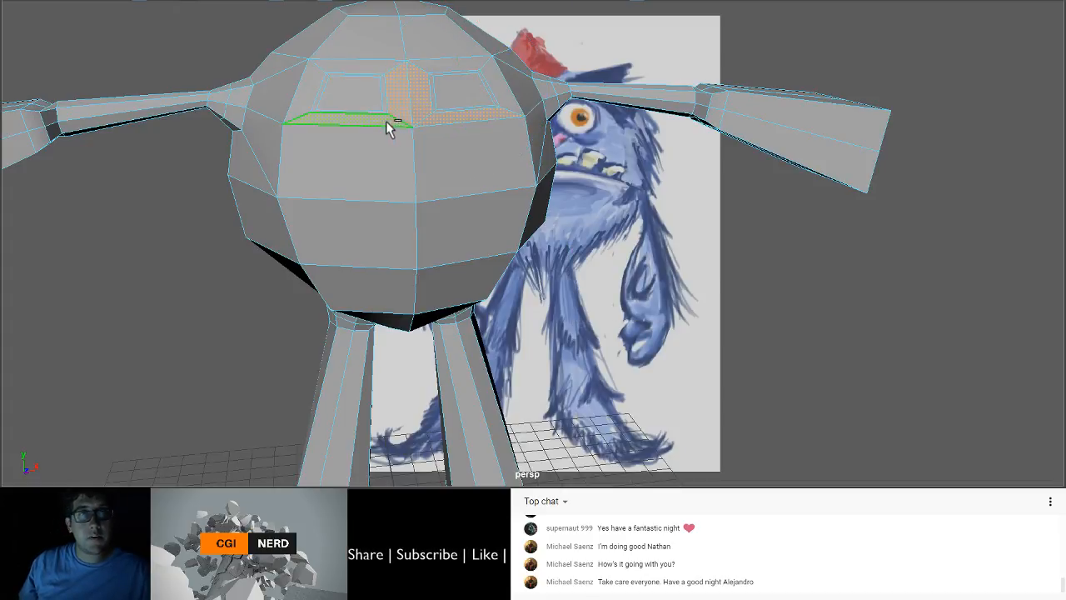
left_click(383, 65, "shift")
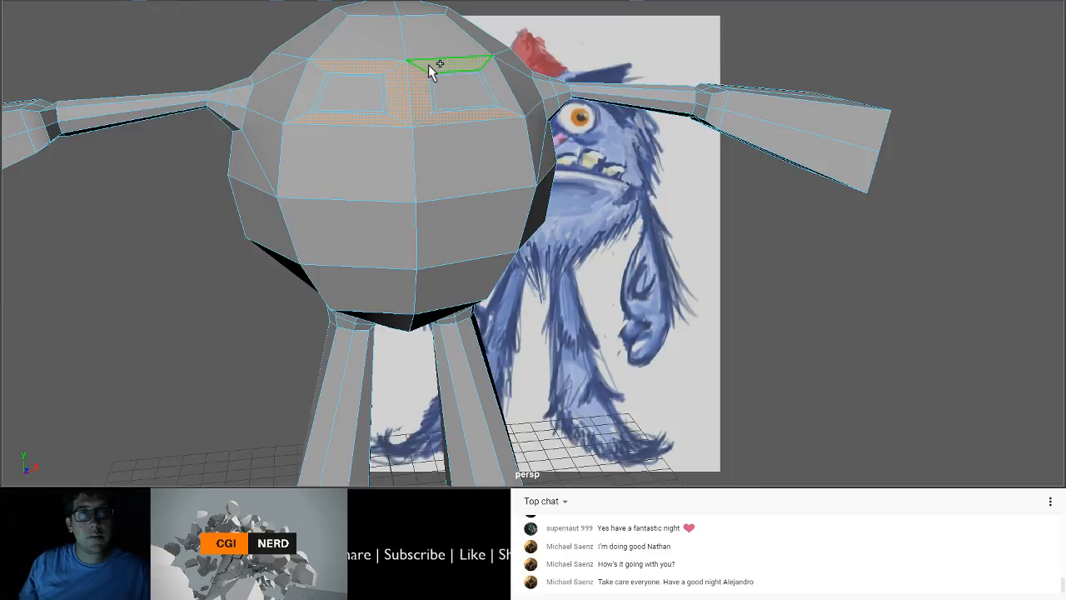
left_click(428, 64, "shift")
key("Delete")
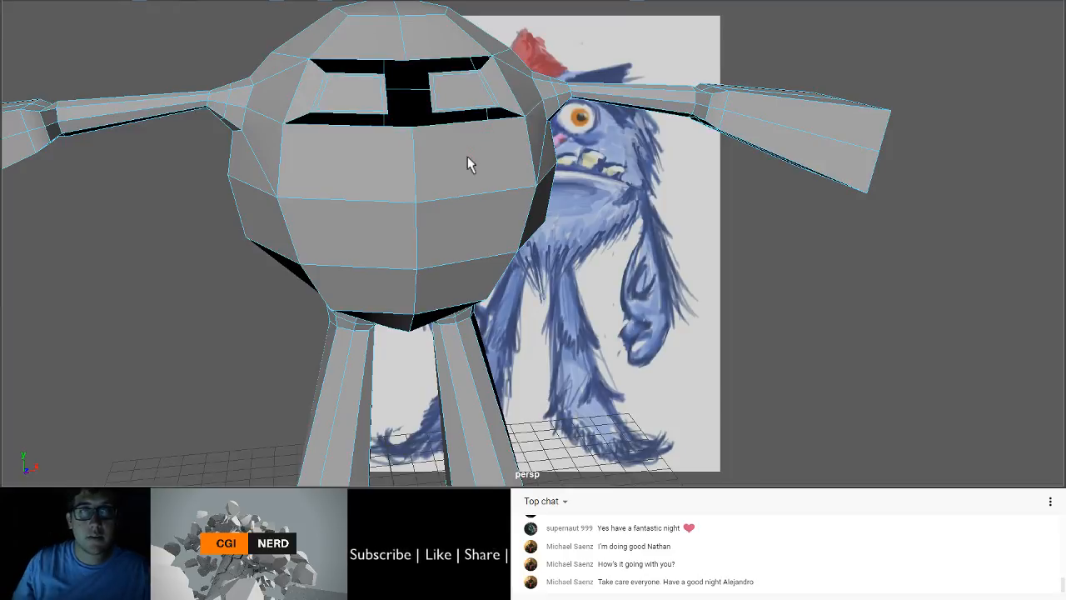
Step: Insert two vertical edge loops through the body, one close to each side of the centre line
left_click_drag(445, 147, 399, 111, "alt")
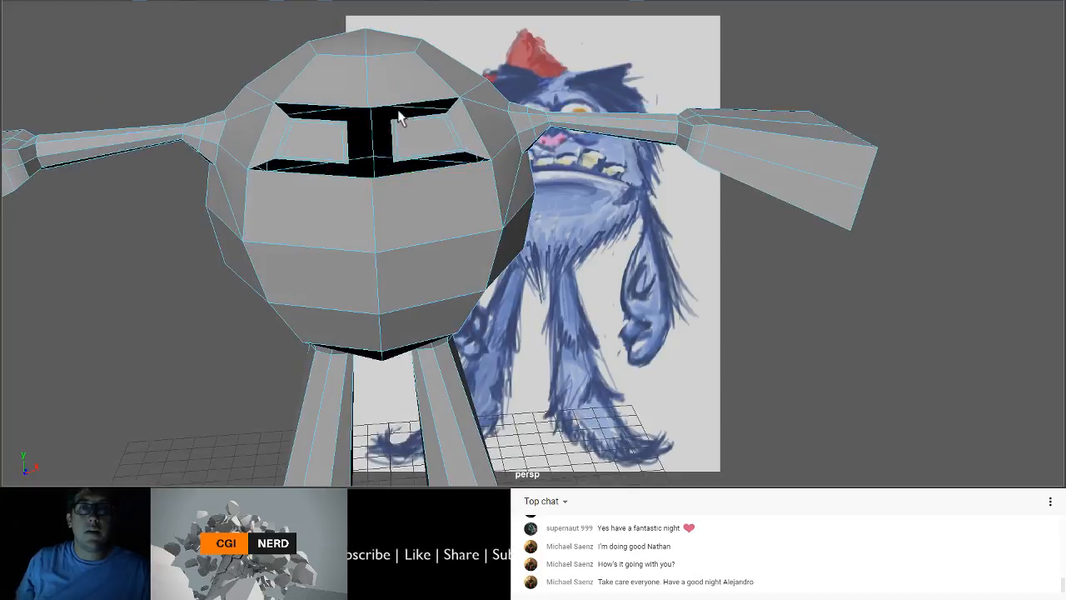
left_click_drag(542, 174, 542, 120, "alt")
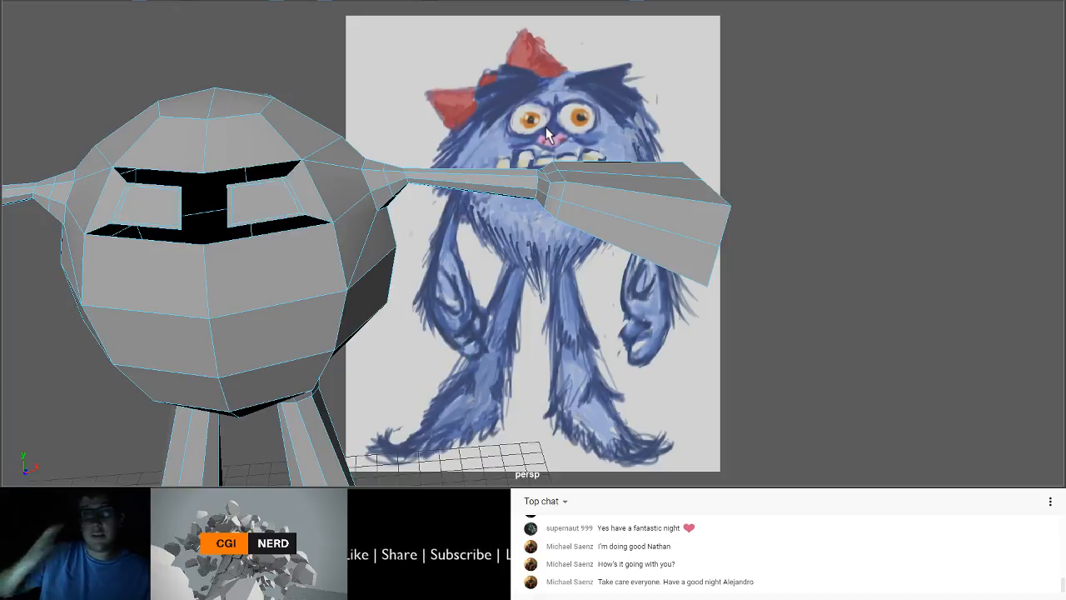
left_click_drag(221, 160, 280, 178, "alt")
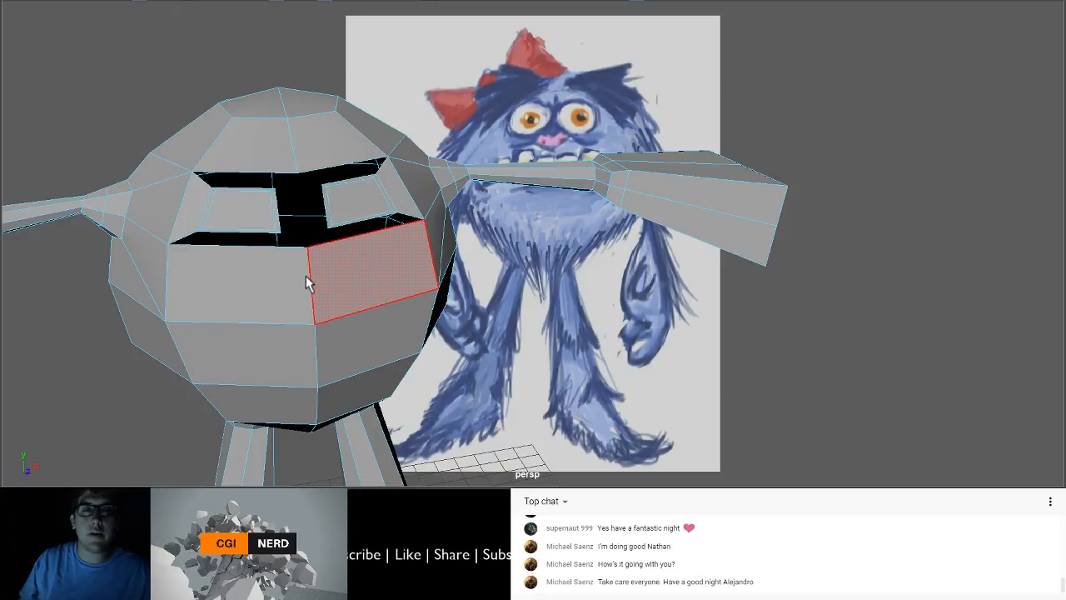
left_click_drag(306, 284, 309, 224, "alt")
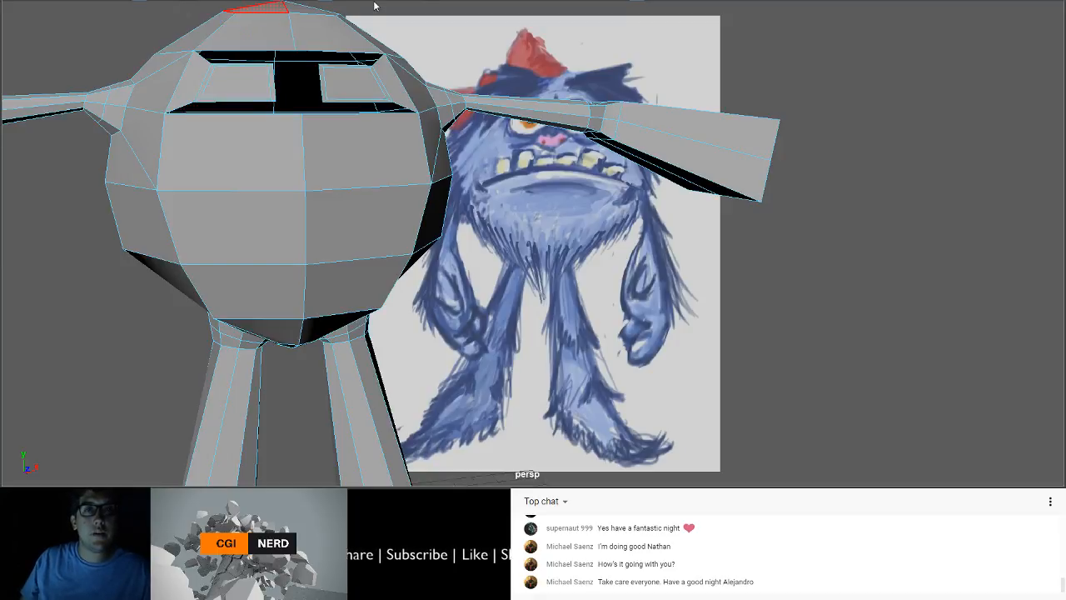
left_click(444, 87)
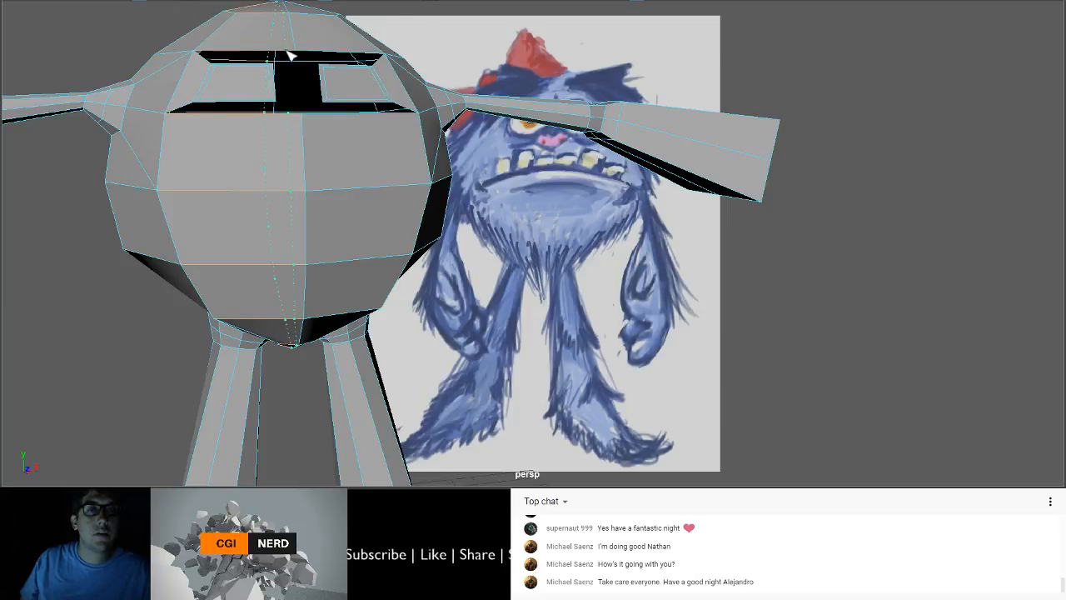
left_click(284, 55)
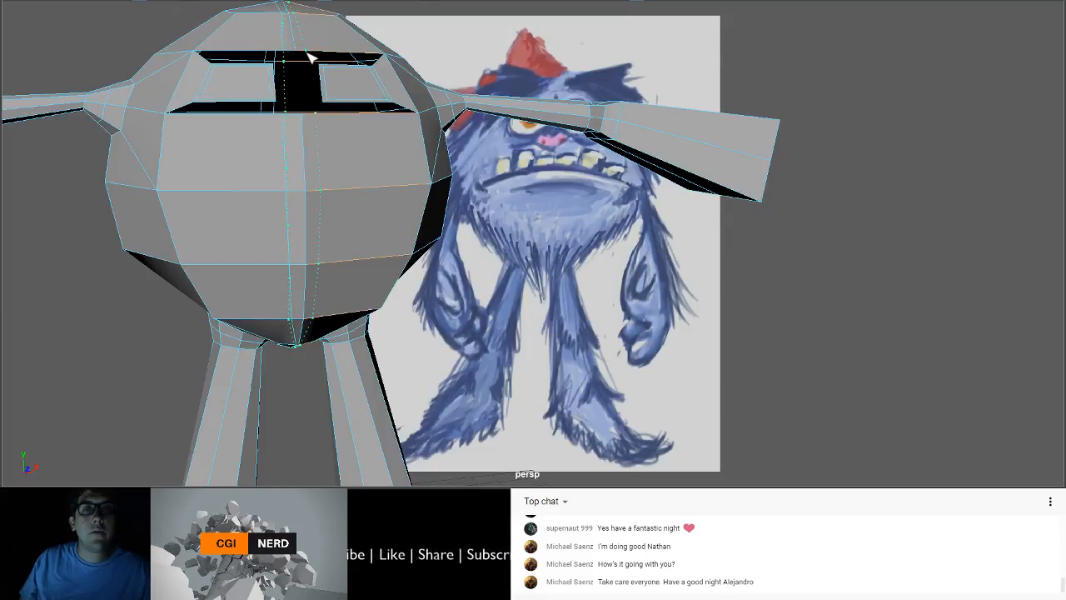
left_click_drag(341, 100, 335, 125, "alt")
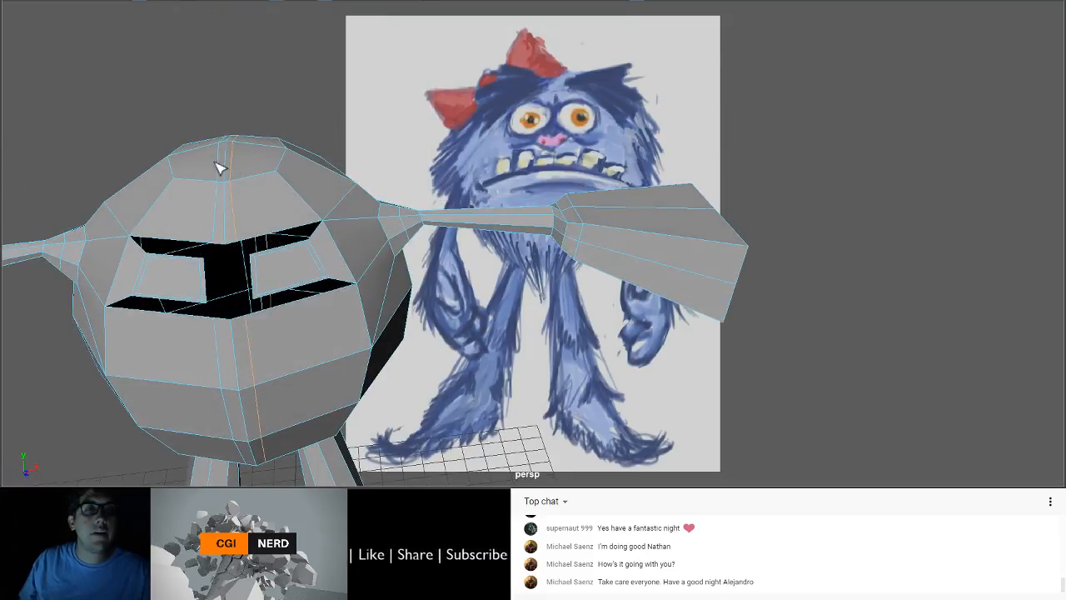
Step: Bridge the open edges above and below the eye panel on the body's positive X side
mouse_move(284, 226)
left_mouse_down("alt")
mouse_move(302, 194)
mouse_move(291, 209)
left_mouse_up("alt")
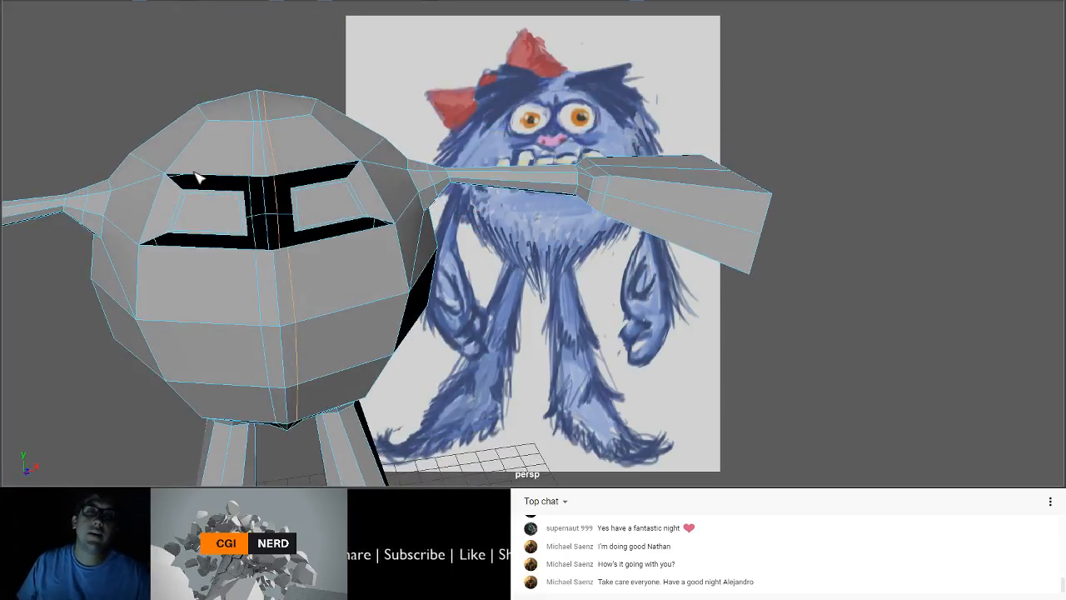
mouse_move(292, 218)
left_mouse_down("alt")
mouse_move(291, 190)
mouse_move(299, 200)
left_mouse_up("alt")
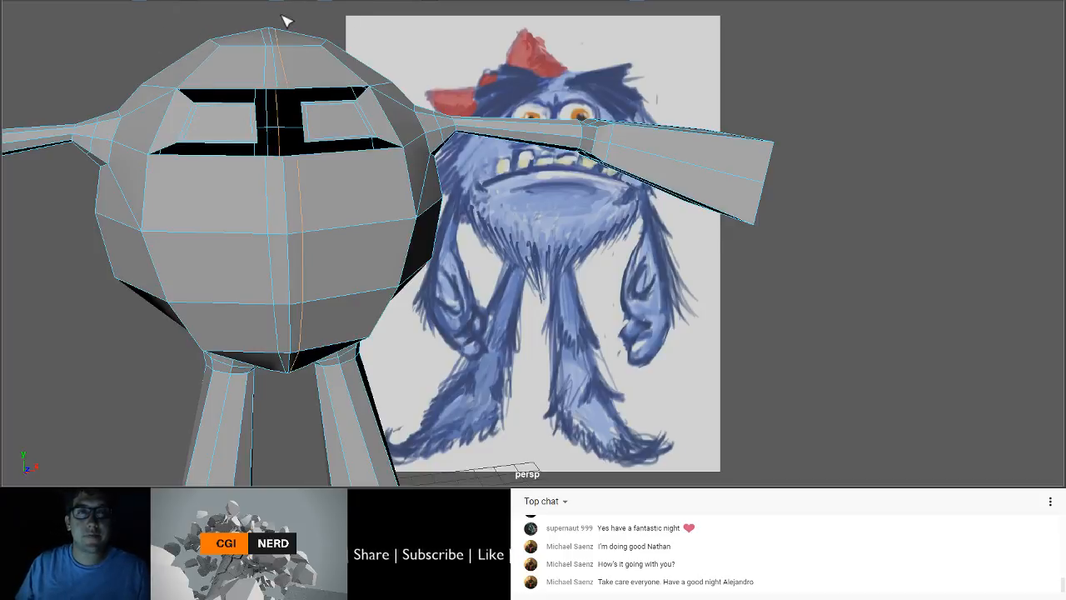
left_click(327, 101, "shift")
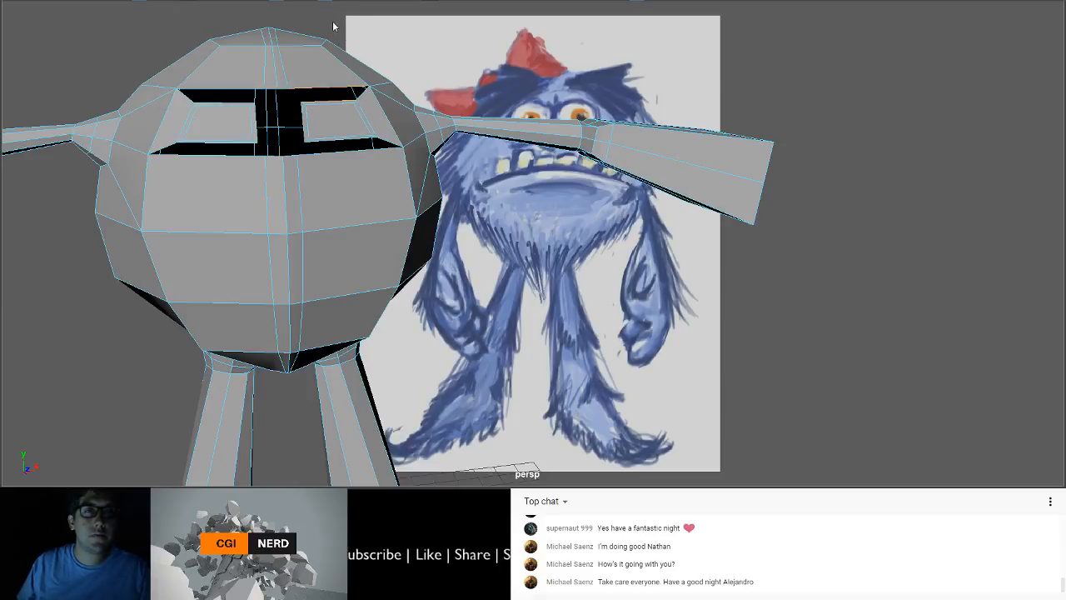
left_click(370, 33)
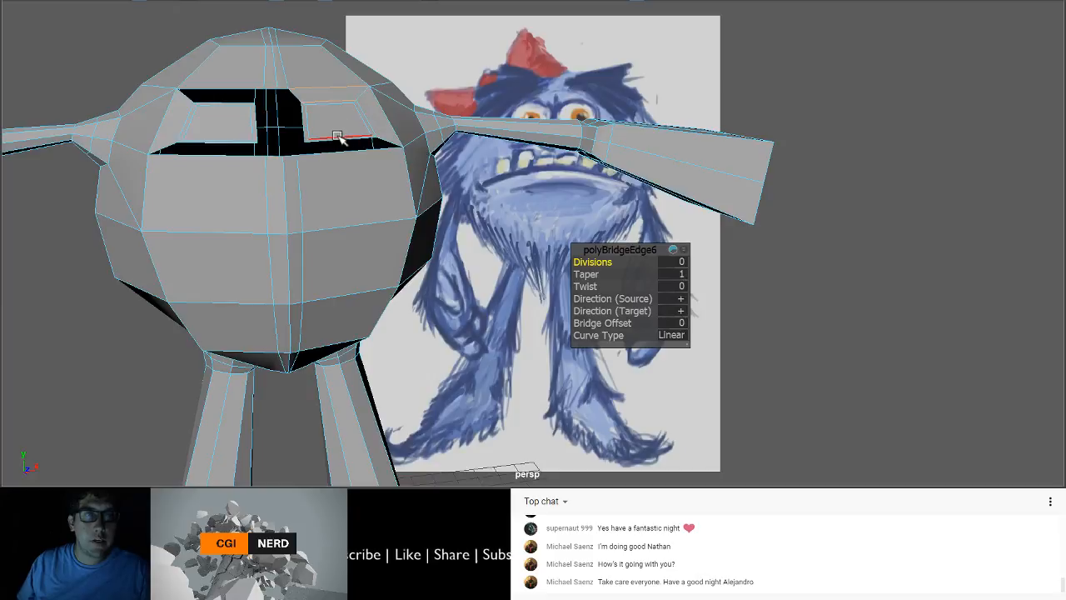
left_click(336, 141)
left_click(339, 152, "shift")
key("g")
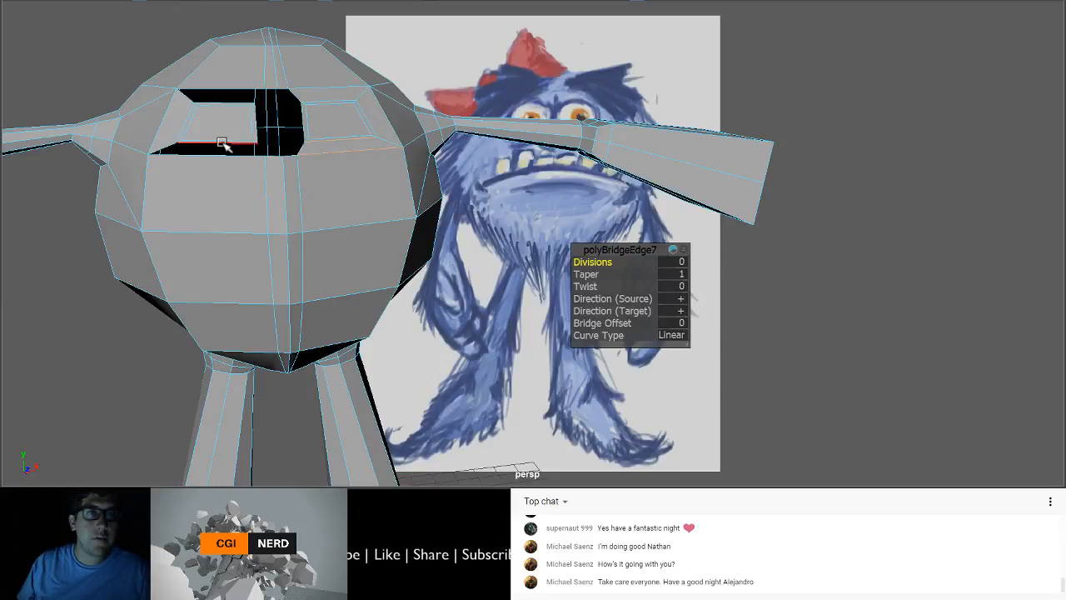
Step: Bridge the open edges below and above the eye panel on the body's negative X side
left_click(204, 143)
left_click(206, 156, "shift")
key("g")
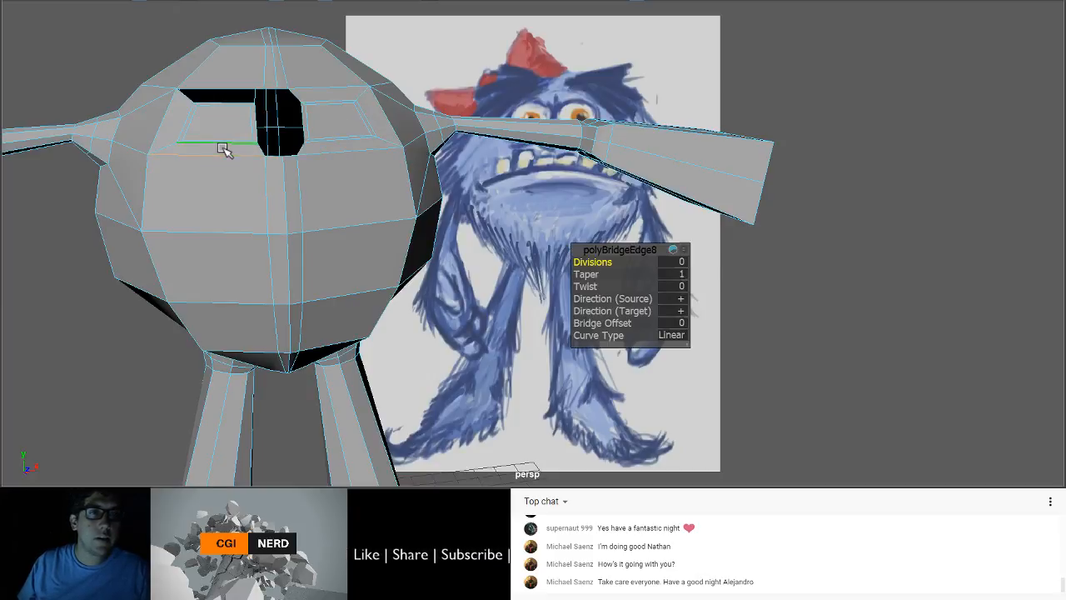
left_click(232, 99)
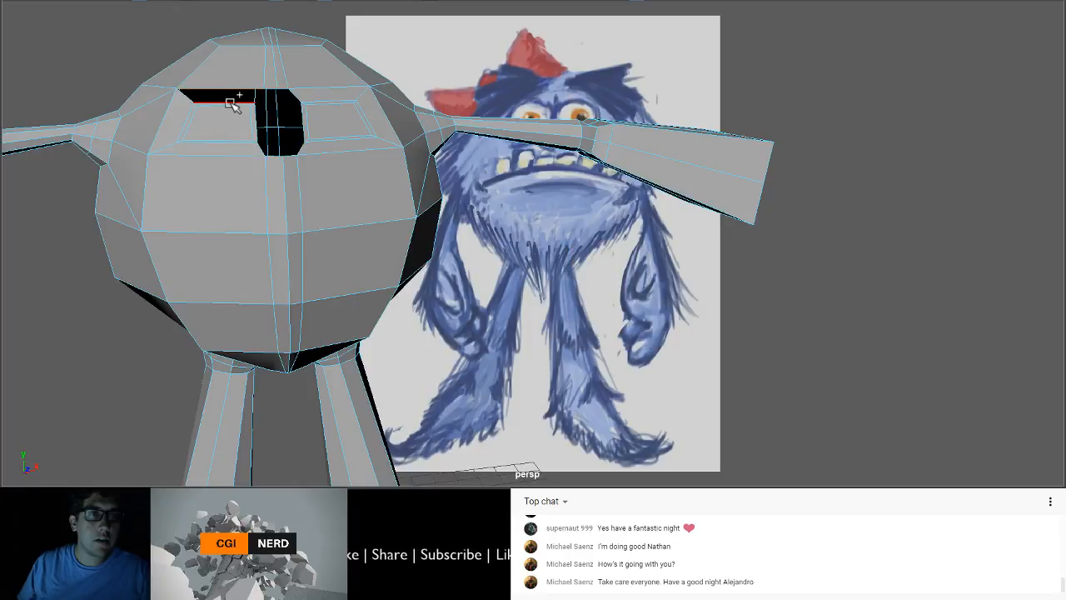
left_click(236, 104, "shift")
key("g")
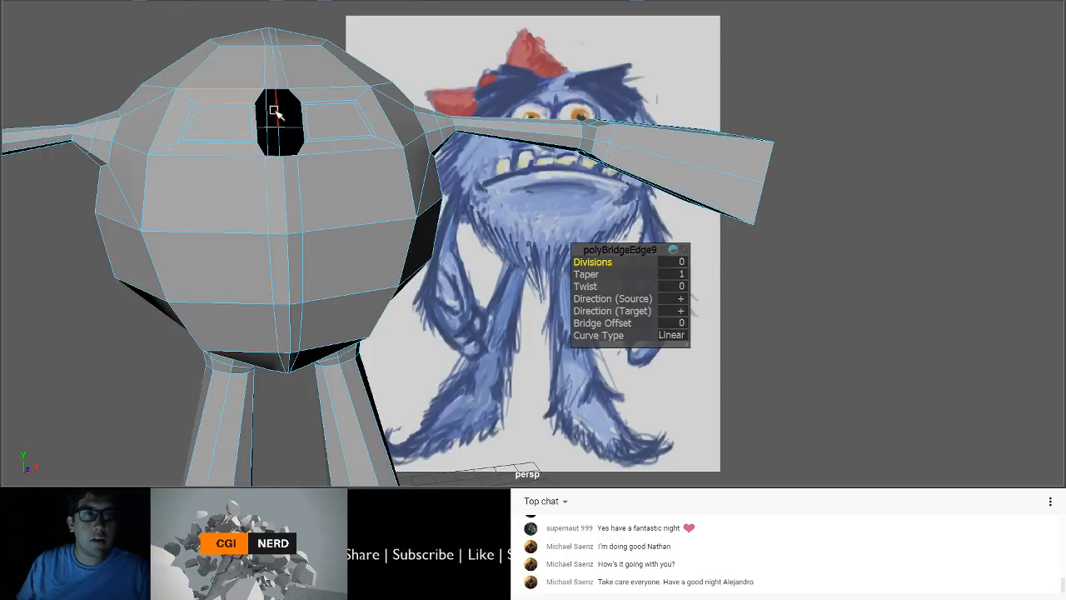
Step: Bridge the central top and bottom edges of the opening between the two eye panels
scroll(274, 110, "up", 3)
middle_click_drag(274, 110, 288, 144, "alt")
left_click(285, 136)
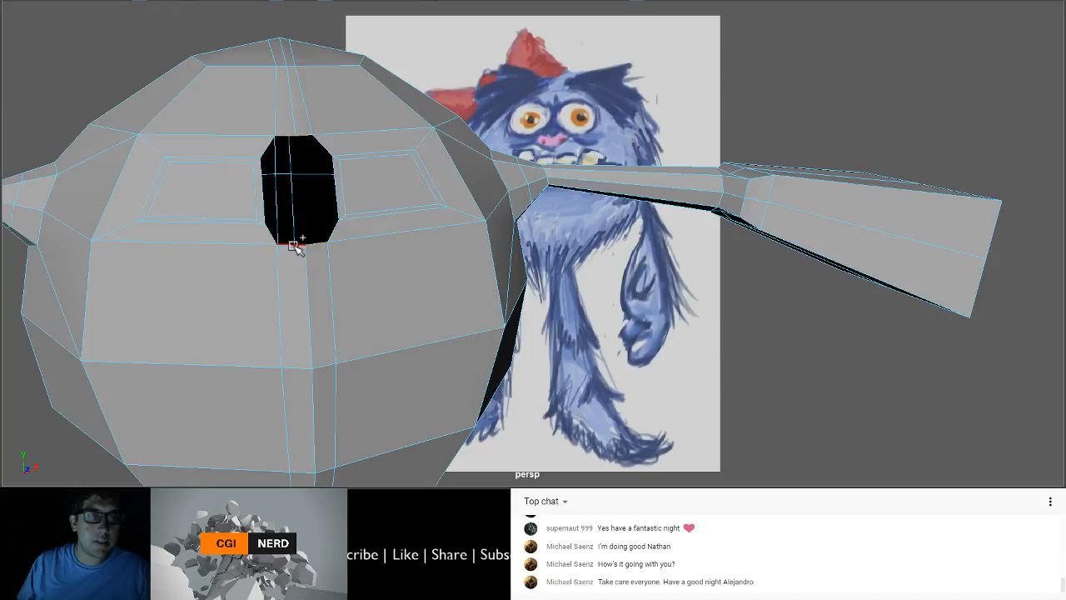
key("g")
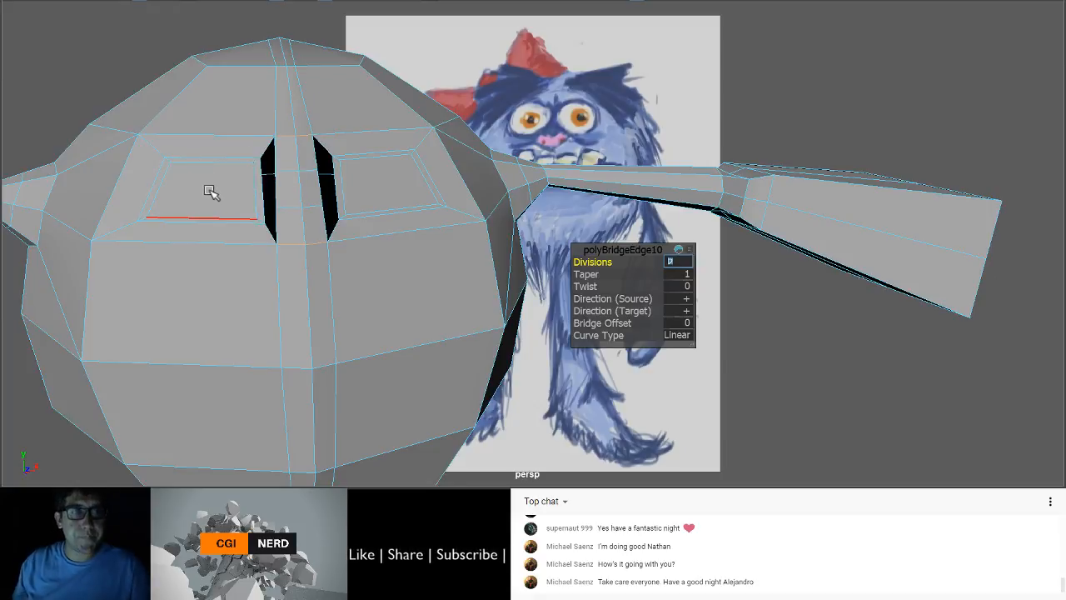
Step: Delete the inner inset face of both eye panels to open the eye sockets
right_click_drag(210, 191, 195, 77)
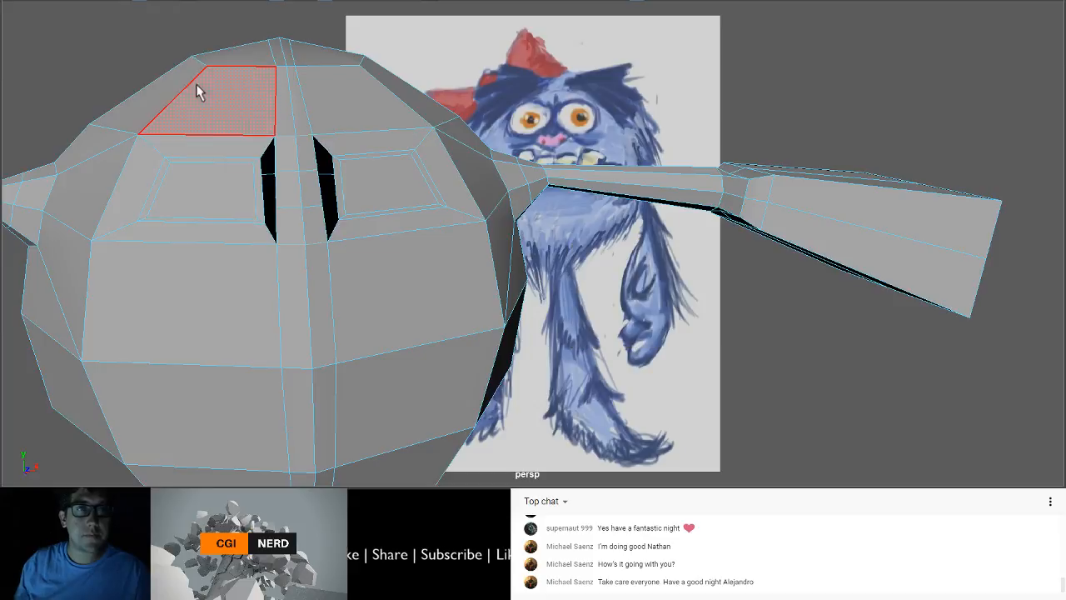
left_click(208, 206)
left_click(405, 178, "shift")
key("Delete")
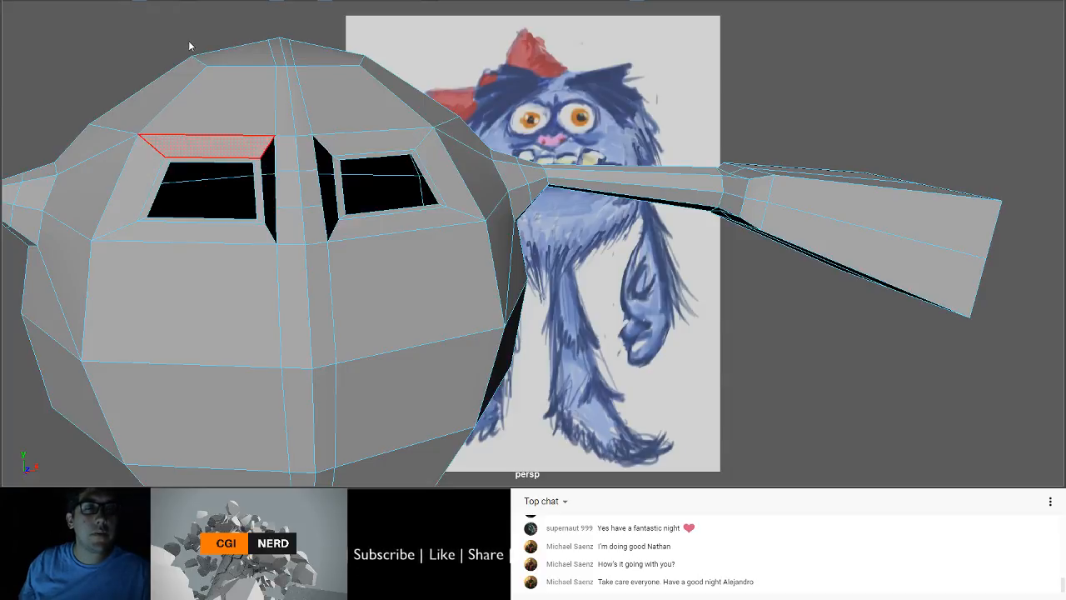
Step: Merge the upper inner eye-frame vertices with the adjacent vertices of the central bridge on both sides
key("F9")
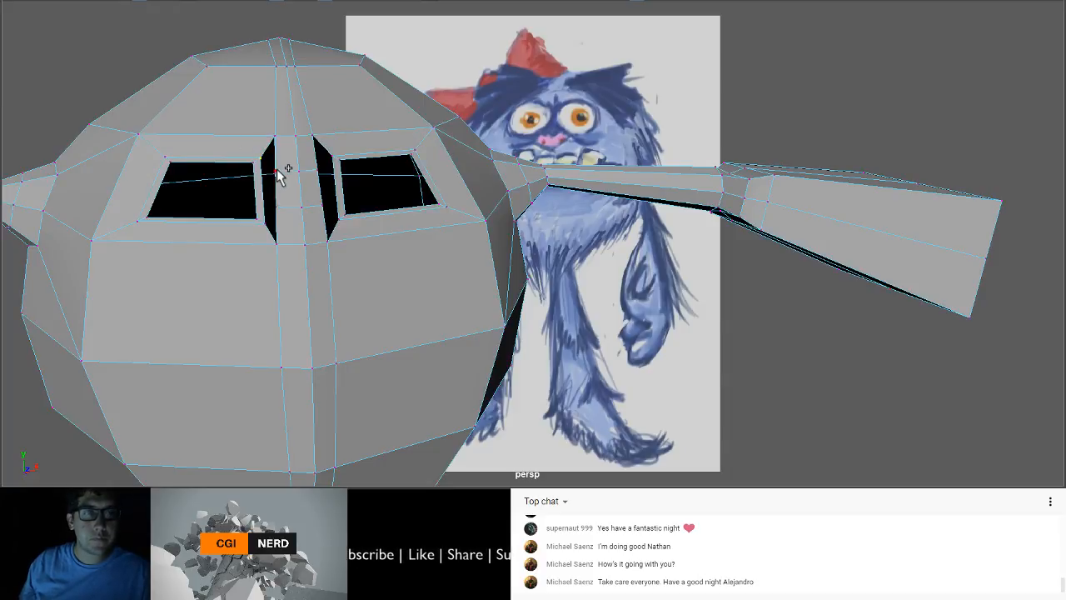
left_click(277, 170, "shift")
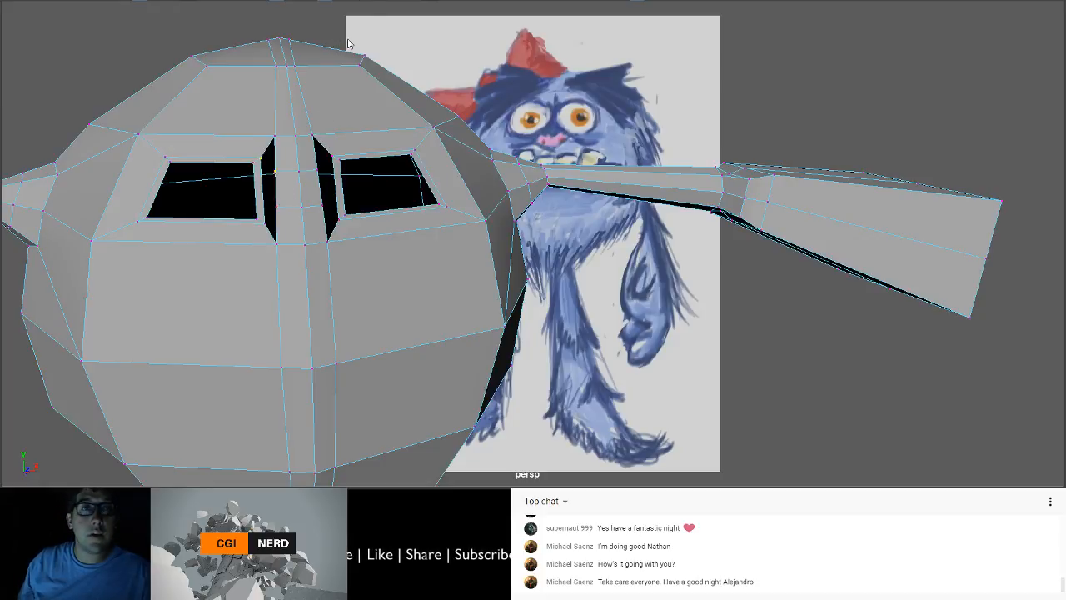
left_click(381, 127)
left_click(319, 170)
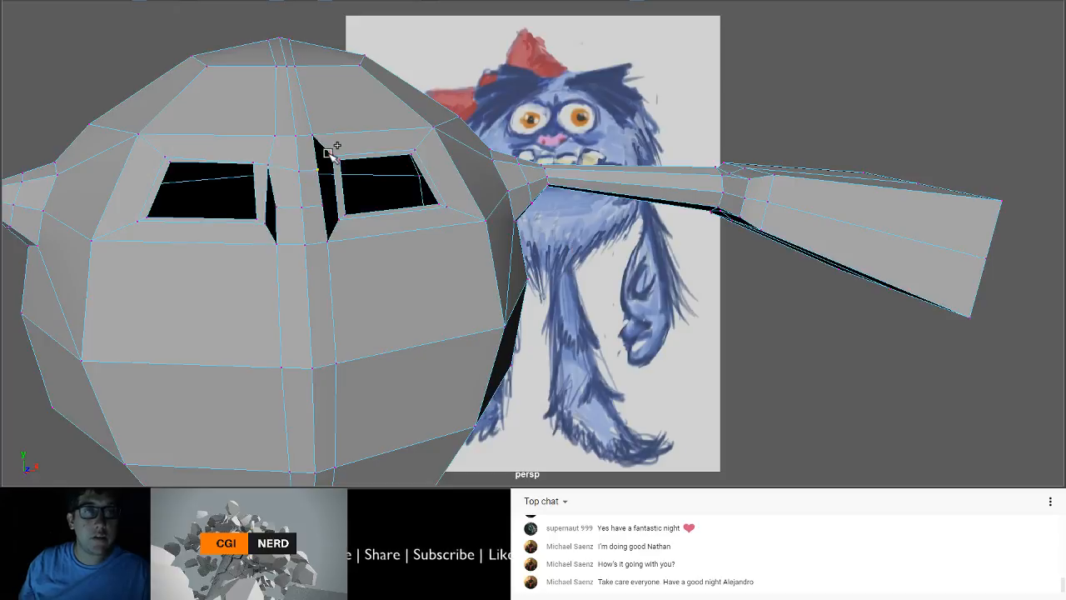
left_click(331, 156, "shift")
key("g")
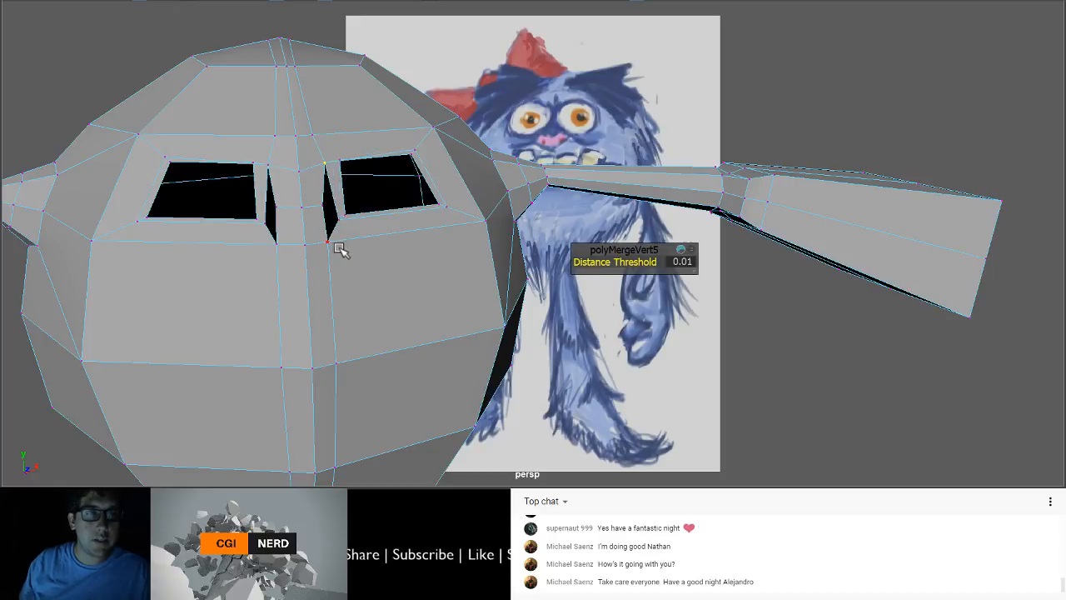
Step: Merge the lower inner eye-frame vertices with the adjacent bridge vertices on both sides to close the remaining gaps
left_click(322, 203)
left_click(337, 216, "shift")
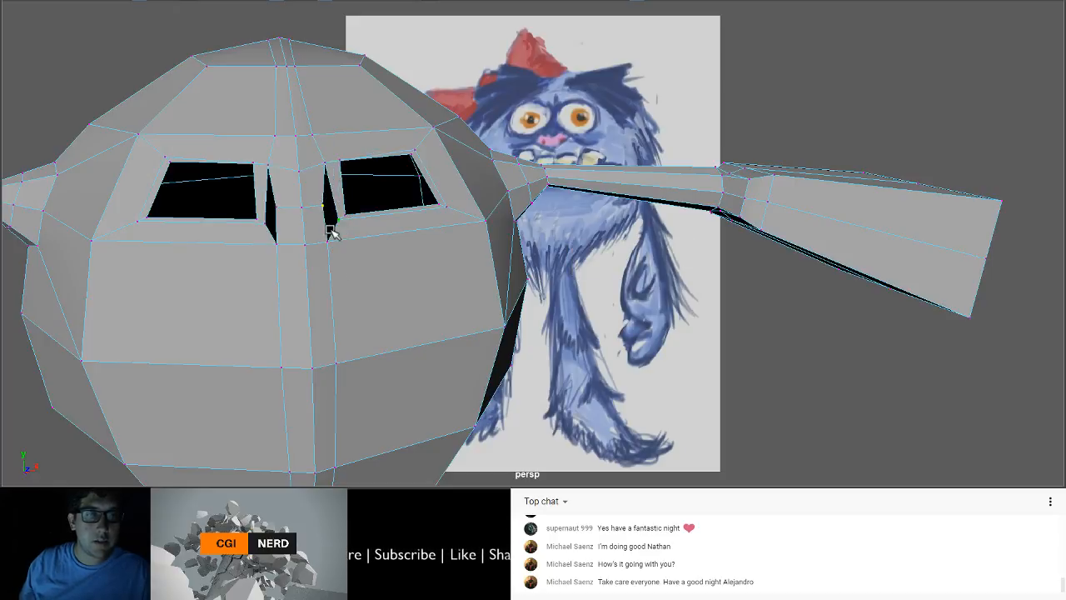
key("g")
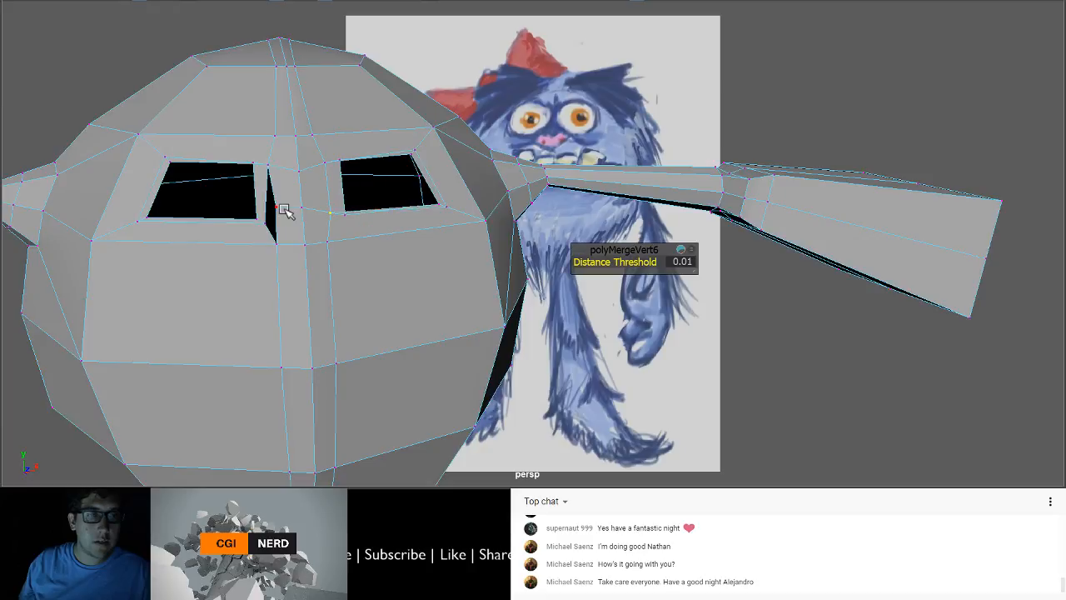
left_click(282, 208)
left_click(268, 224, "shift")
key("g")
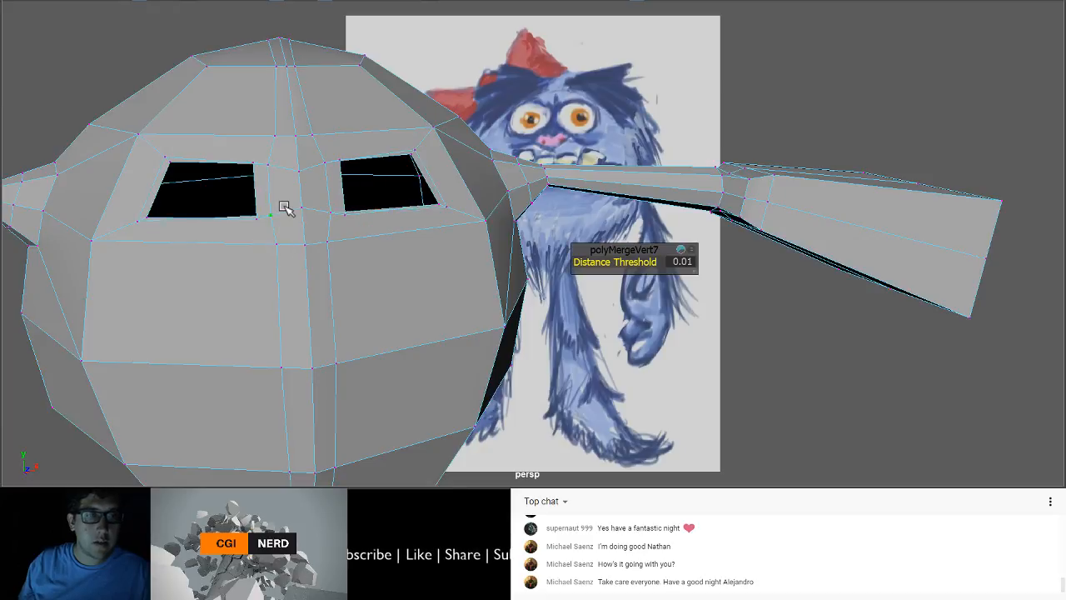
Step: Lower the two merged vertices at the bottom inner corners of the eye frames and adjust their depth
left_click(332, 213, "shift")
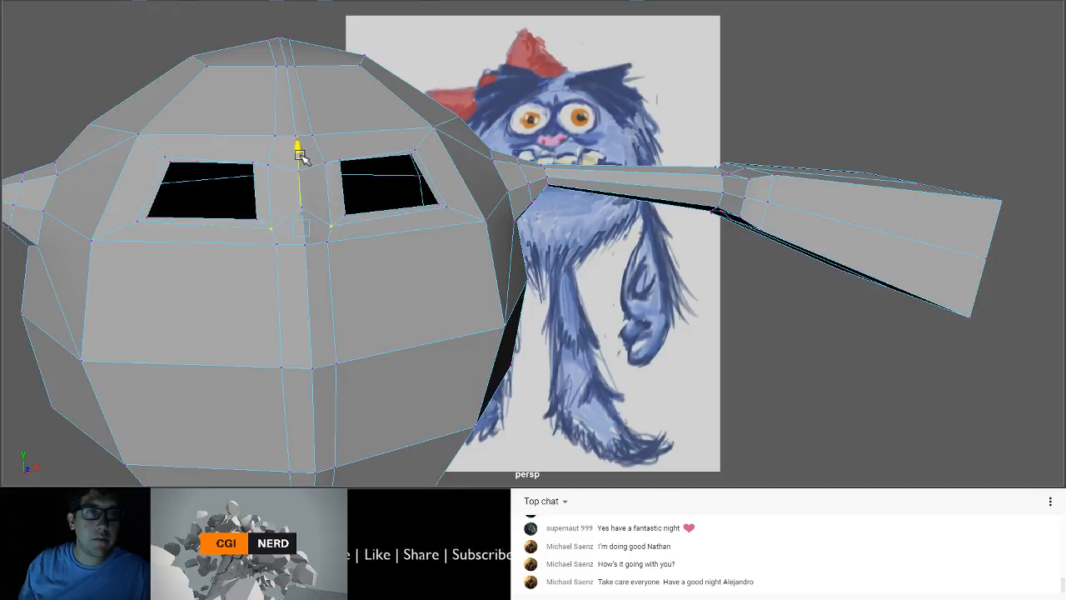
left_click_drag(337, 227, 364, 231, "alt")
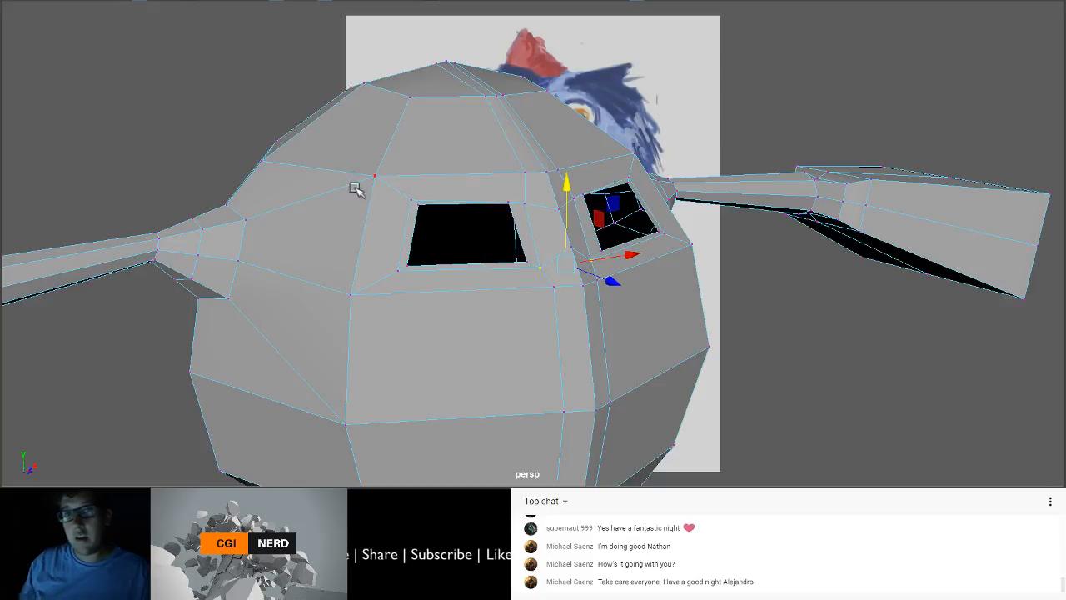
left_click_drag(396, 167, 335, 188, "alt")
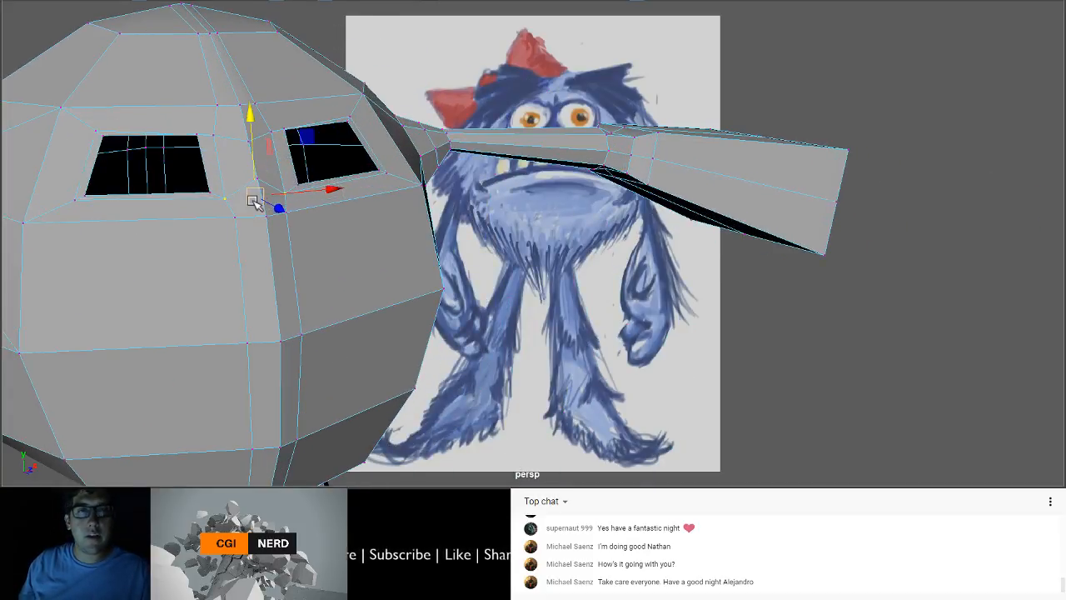
left_click_drag(283, 229, 315, 216, "alt")
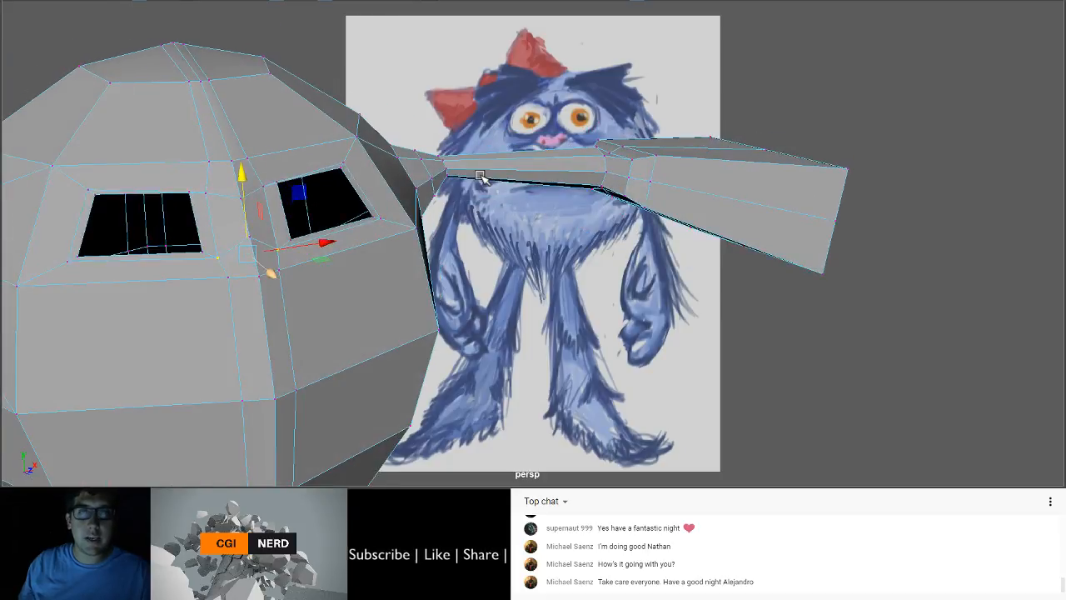
left_click_drag(526, 302, 456, 292, "alt")
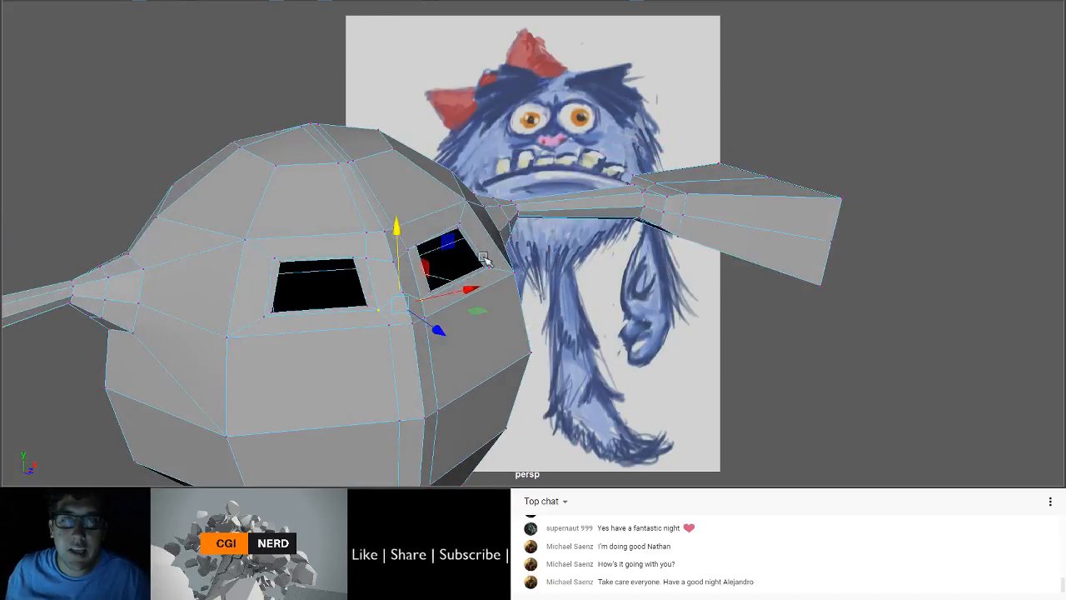
Step: Reposition the row of three central vertices directly below the bridge between the eyes
key("q")
left_click(413, 325)
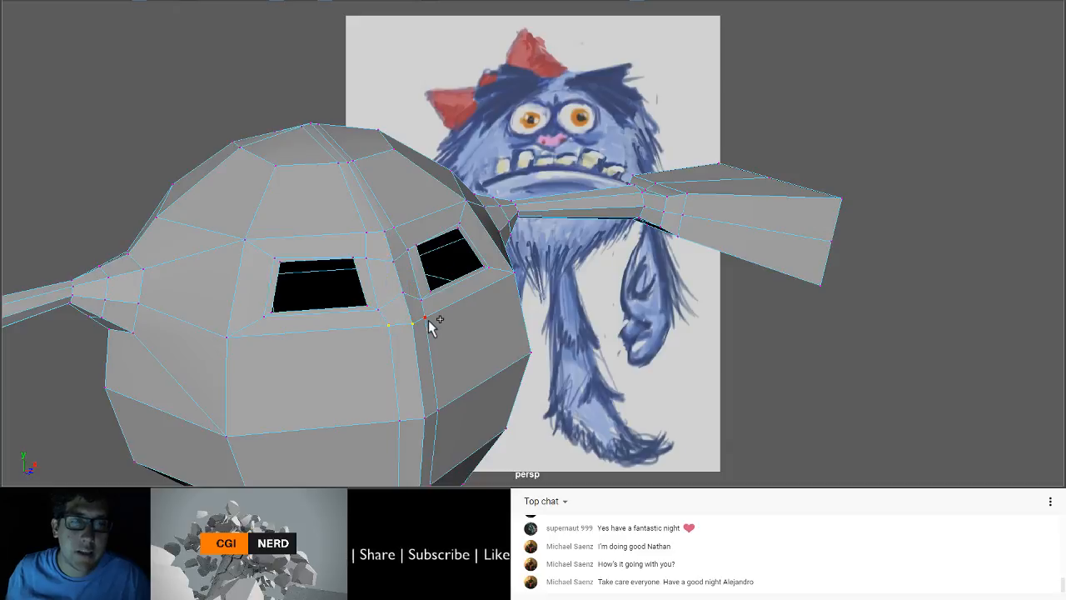
key("w")
left_click_drag(414, 324, 374, 316)
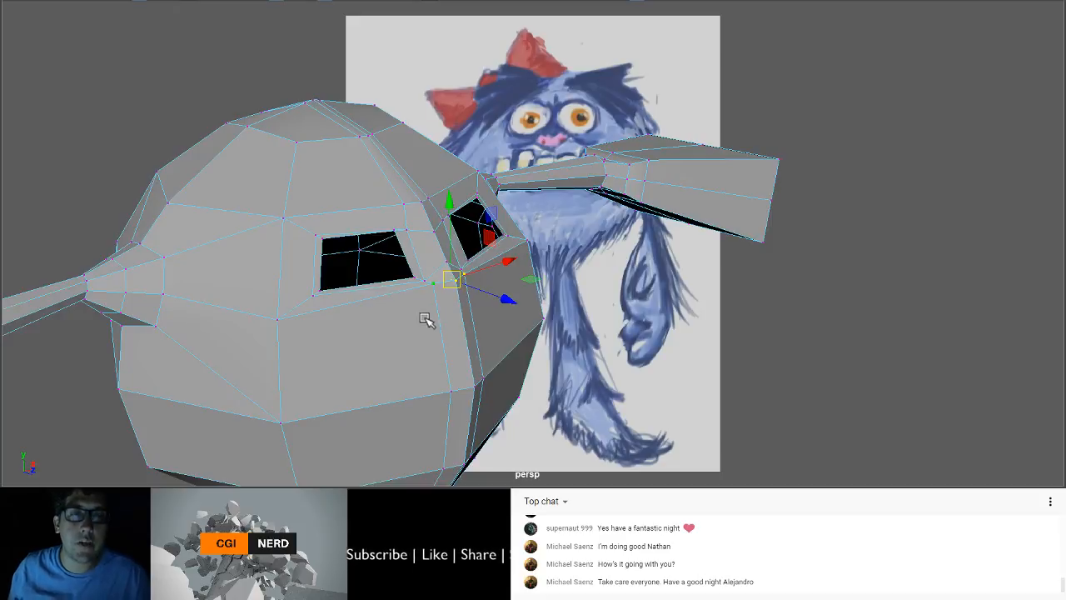
middle_click_drag(428, 316, 398, 333, "alt")
right_click_drag(398, 333, 382, 335, "alt")
left_click_drag(382, 334, 359, 336, "alt")
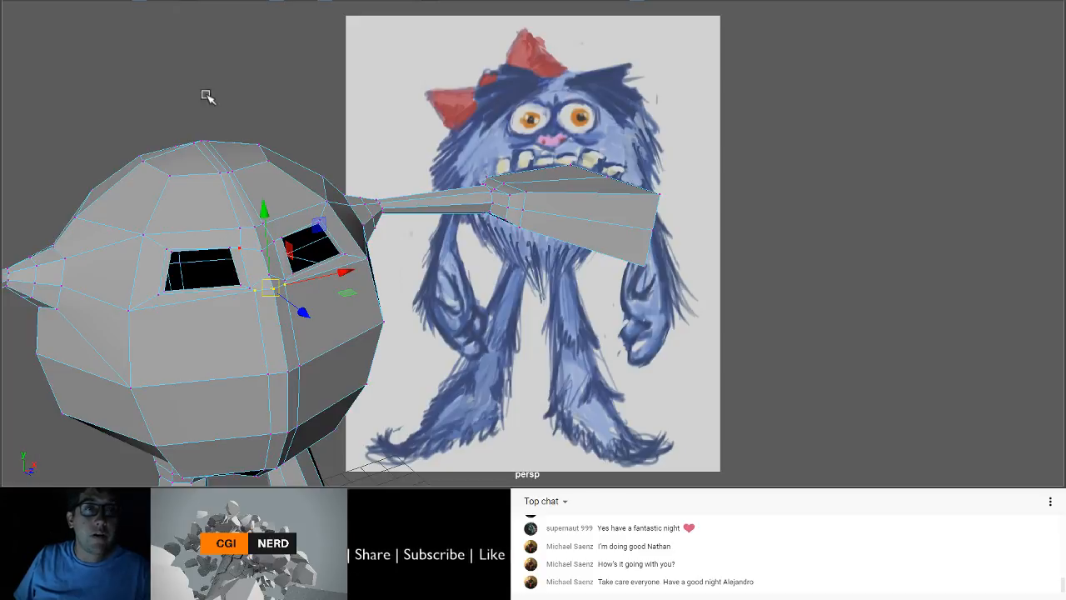
Step: Try to select the ring of faces framing the eye openings
right_click_drag(207, 96, 201, 146)
left_click(199, 238)
double_click(152, 259, "shift")
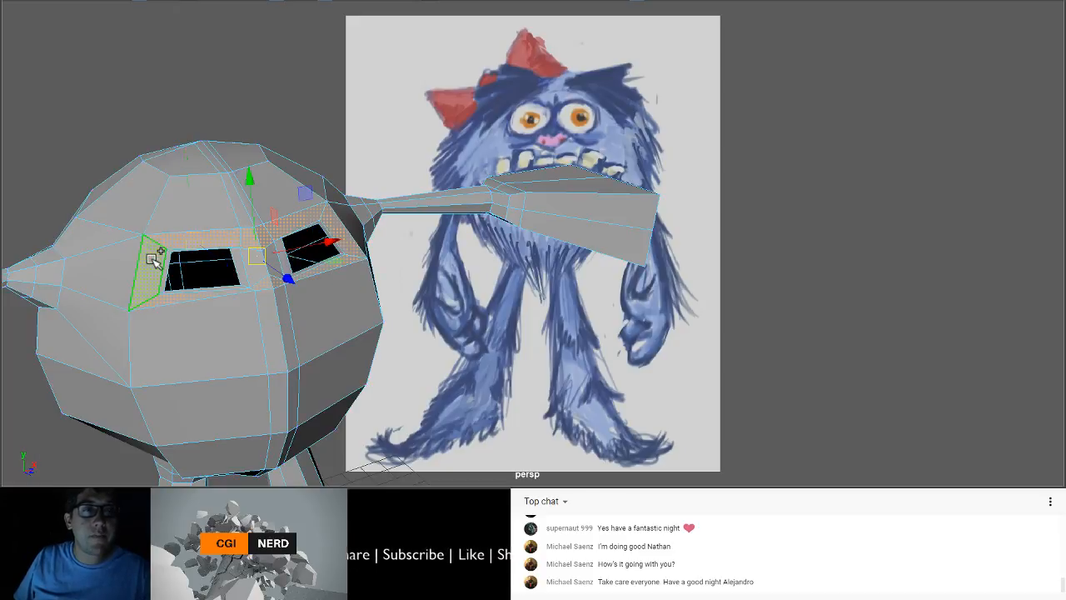
left_click_drag(299, 264, 261, 214, "alt")
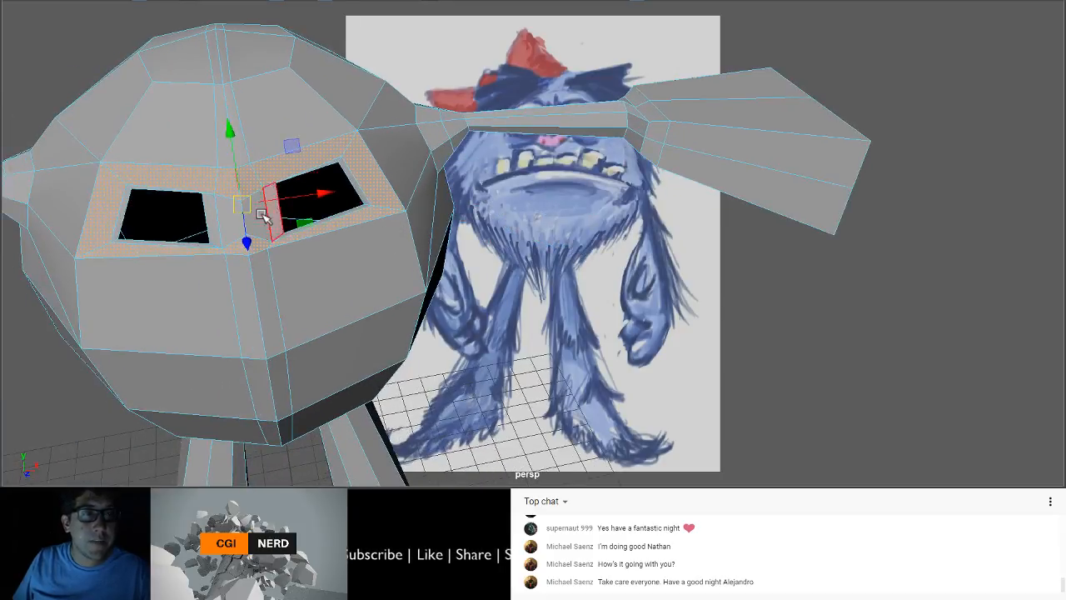
left_click(263, 213)
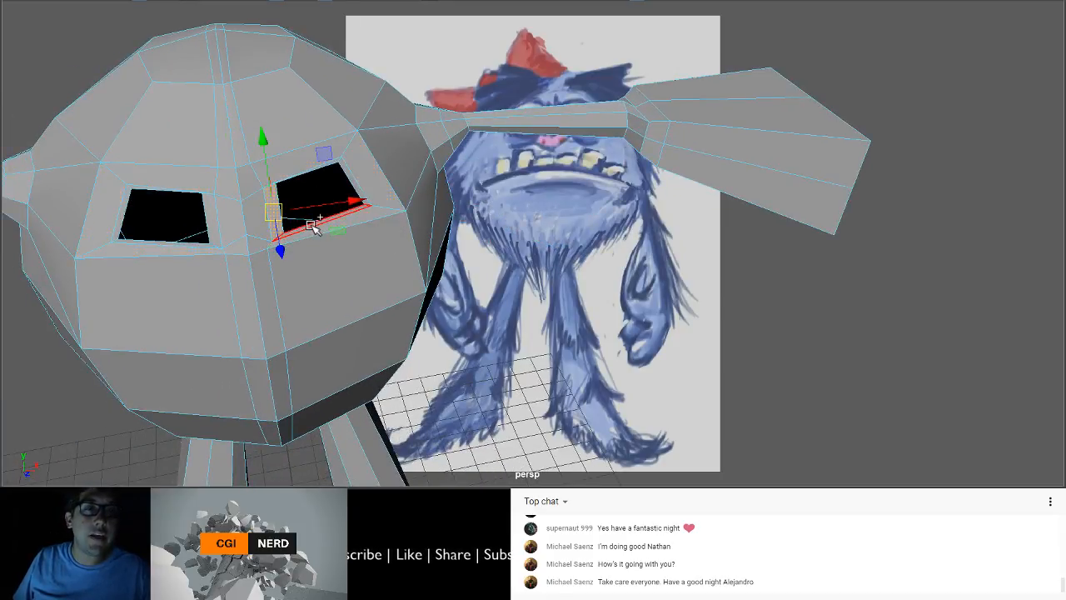
double_click(314, 224)
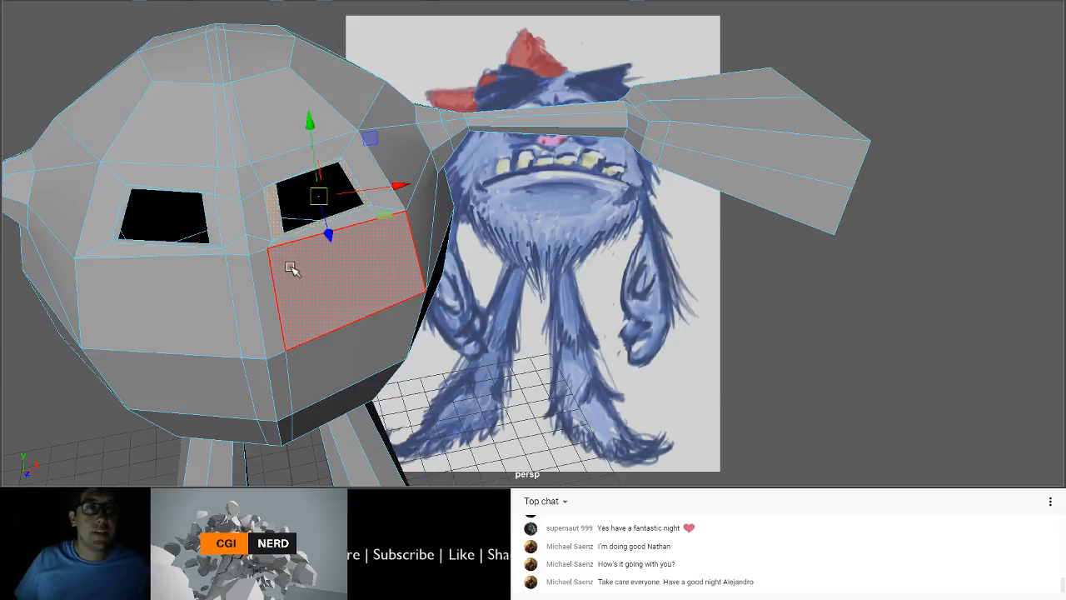
double_click(274, 199)
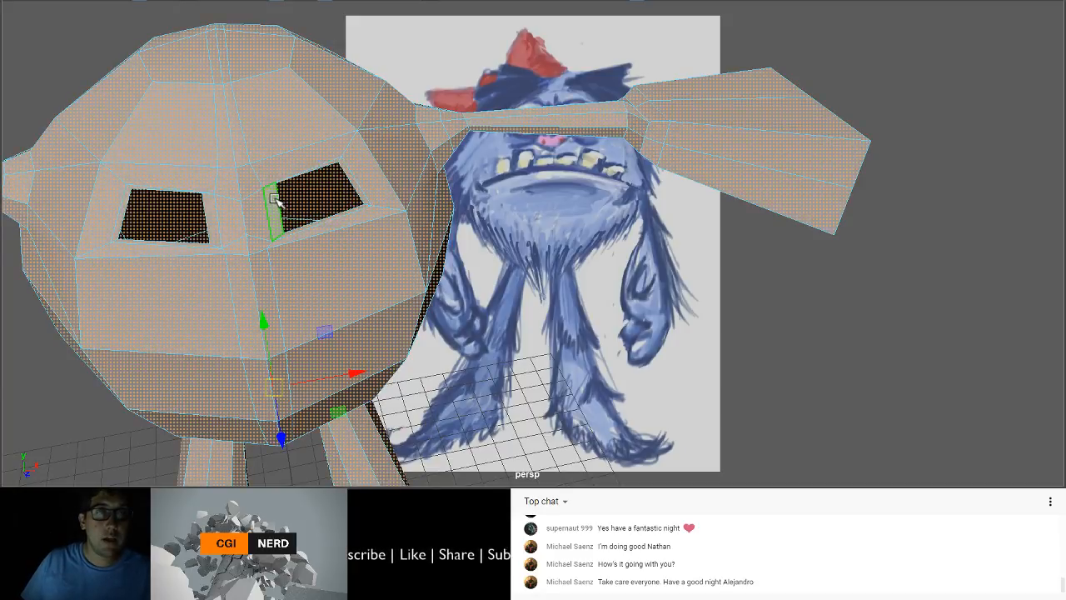
Step: Adjust the two upper corner vertices and the lower inner corner vertex of the positive X eye opening to even out its rim
scroll(274, 198, "up", 6)
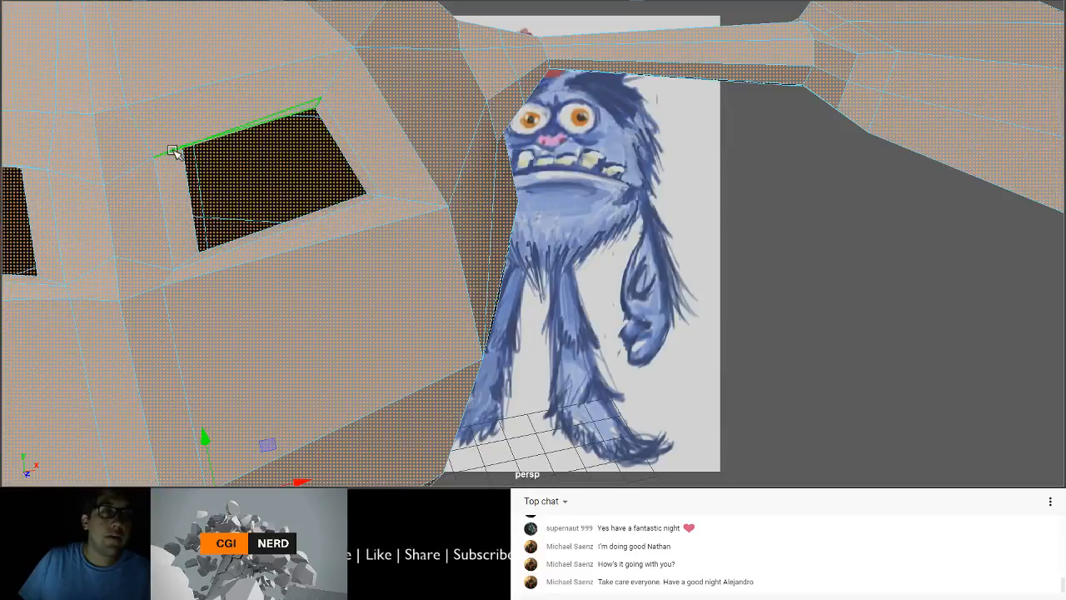
key("F9")
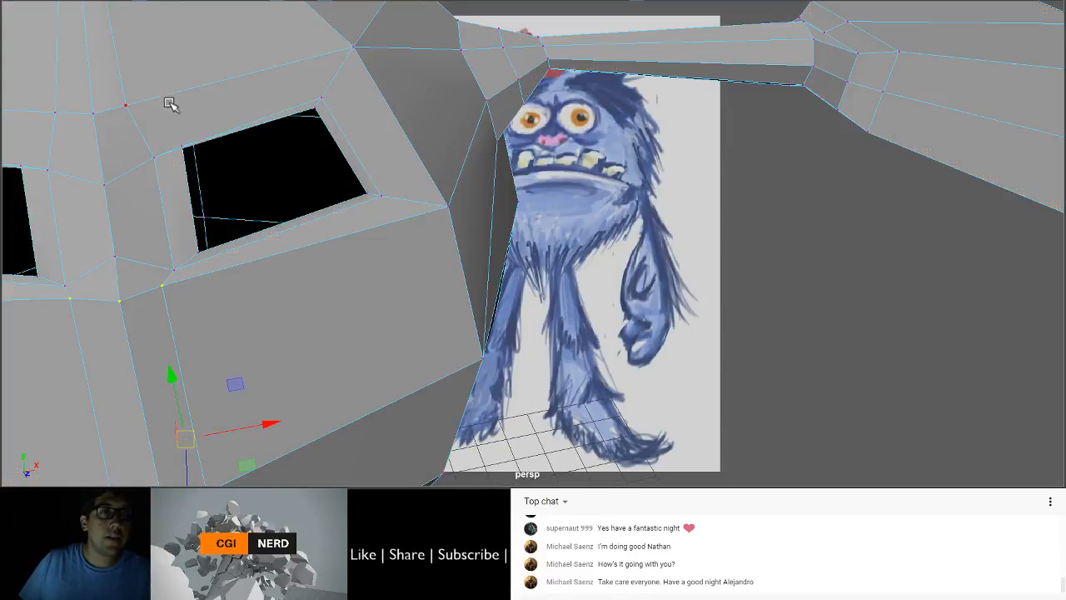
left_click(182, 154)
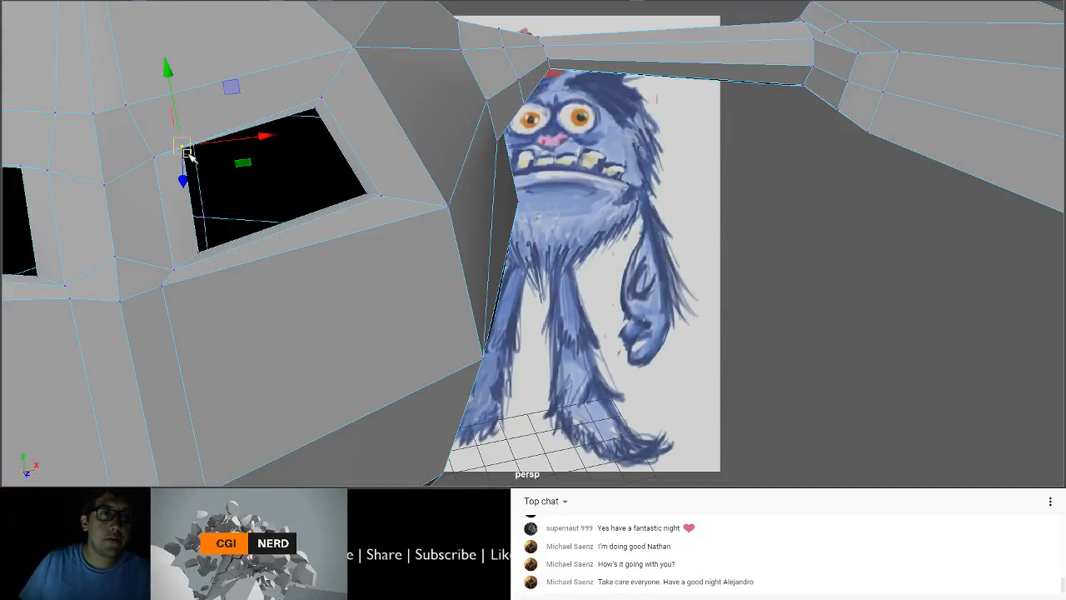
left_click_drag(189, 155, 186, 167)
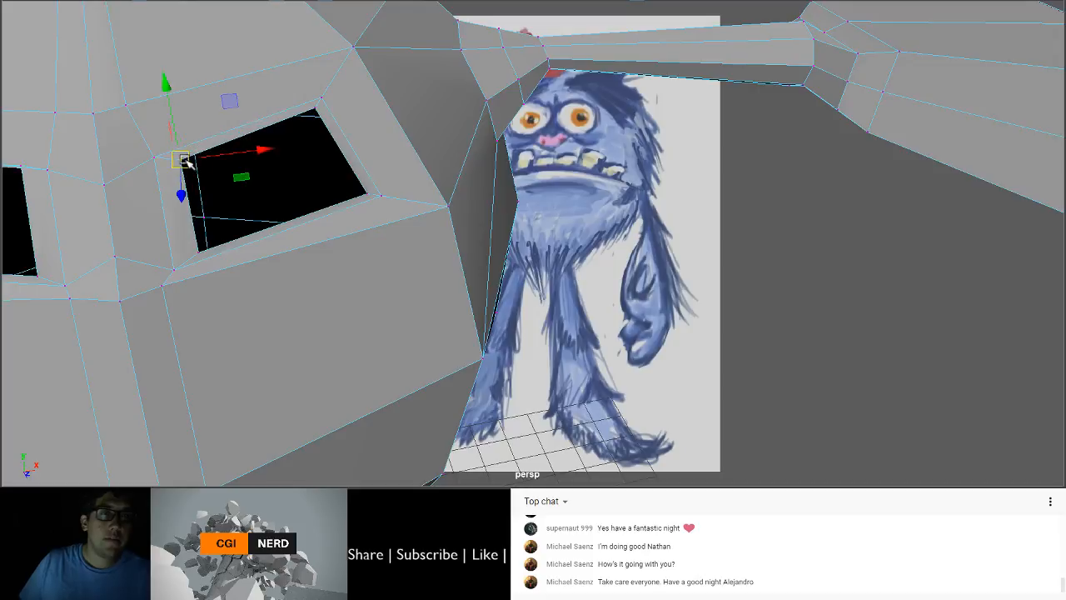
left_click(318, 108)
left_click_drag(314, 110, 313, 117)
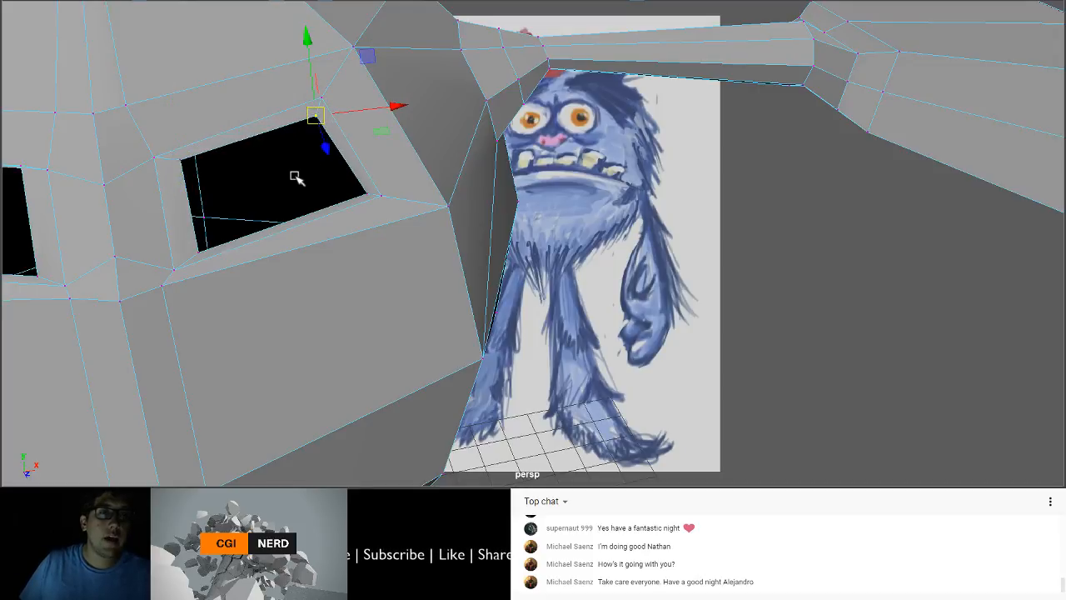
left_click(198, 247)
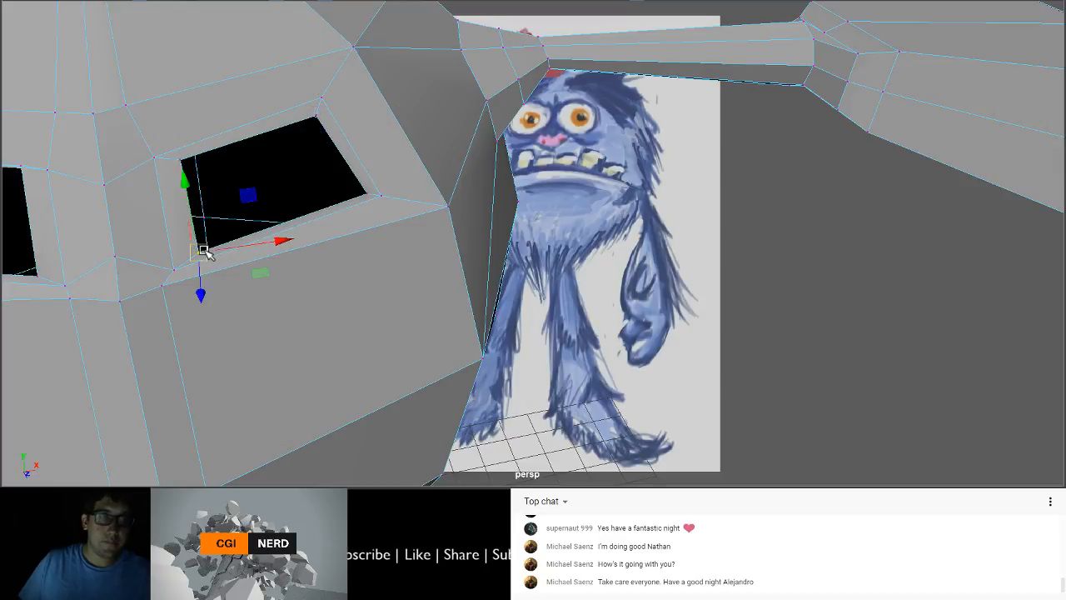
left_click_drag(203, 249, 200, 245)
Step: Insert a vertical edge loop through the middle of the positive X eye frame and down the body
key("g")
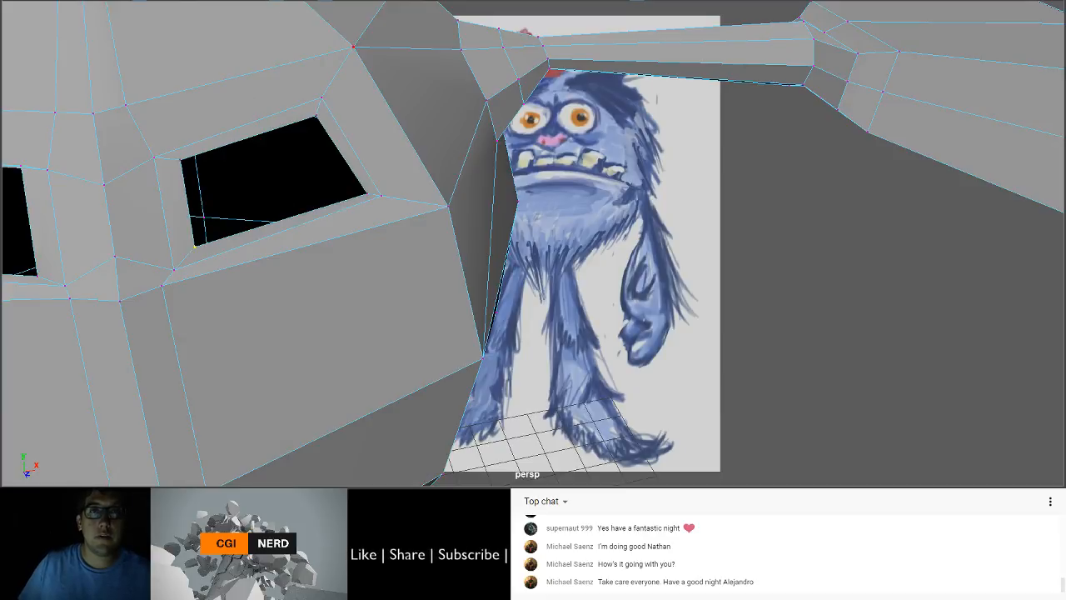
left_click(395, 131)
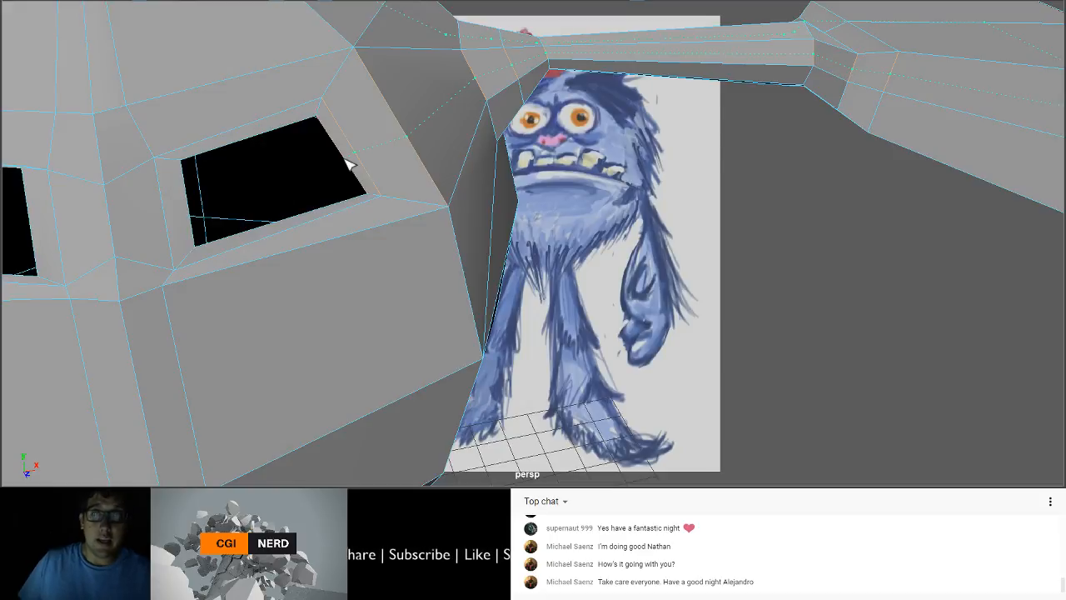
left_click(345, 158)
scroll(496, 138, "down", 6)
middle_click_drag(557, 148, 539, 144, "alt")
left_click_drag(540, 144, 489, 155, "alt")
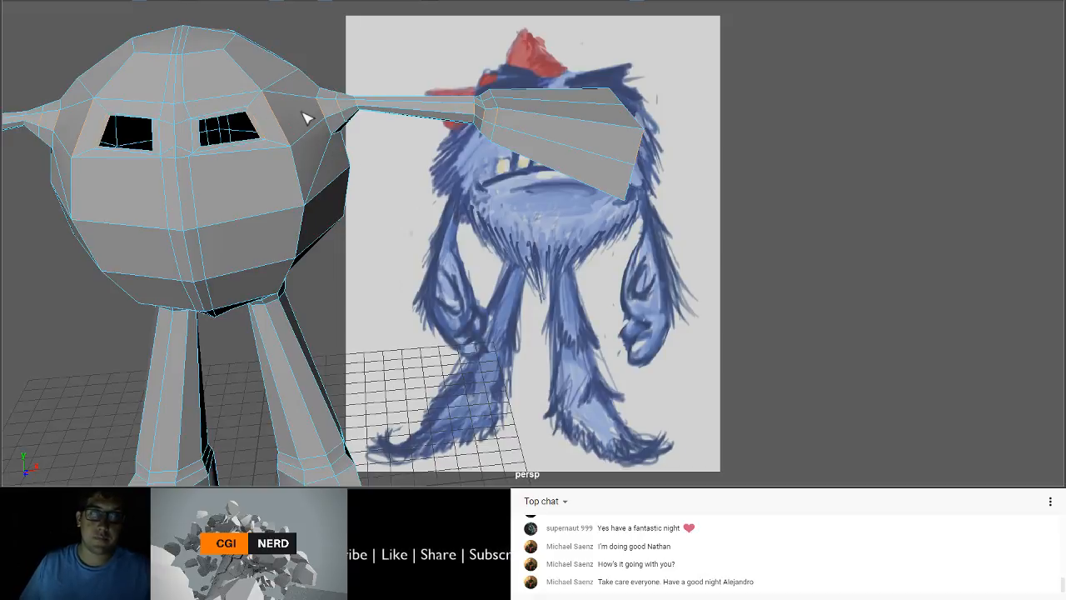
left_click_drag(289, 122, 412, 142, "alt")
scroll(417, 142, "up", 3)
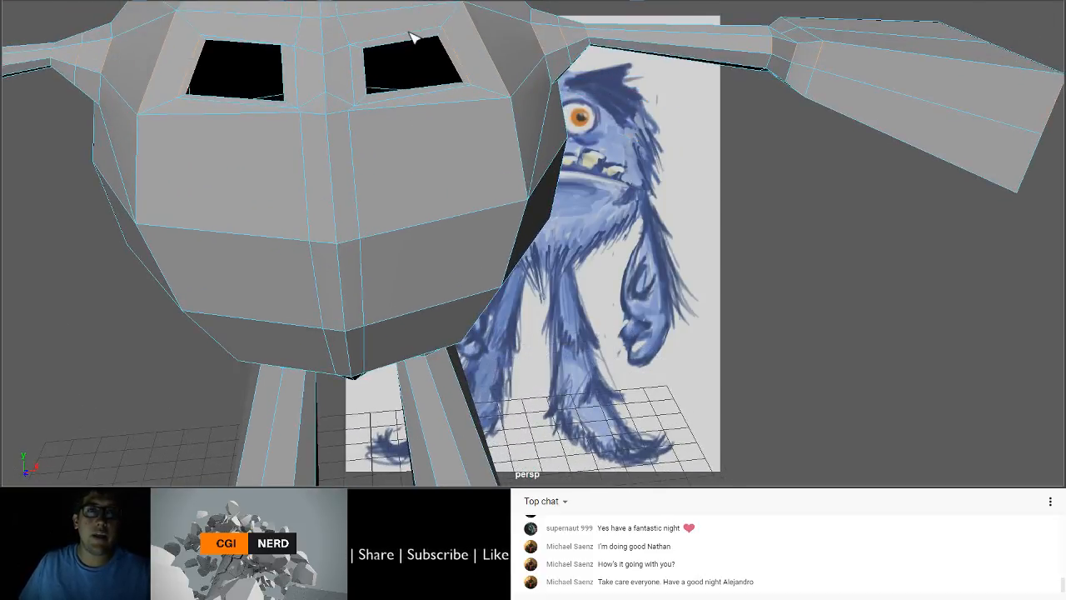
left_click(408, 36)
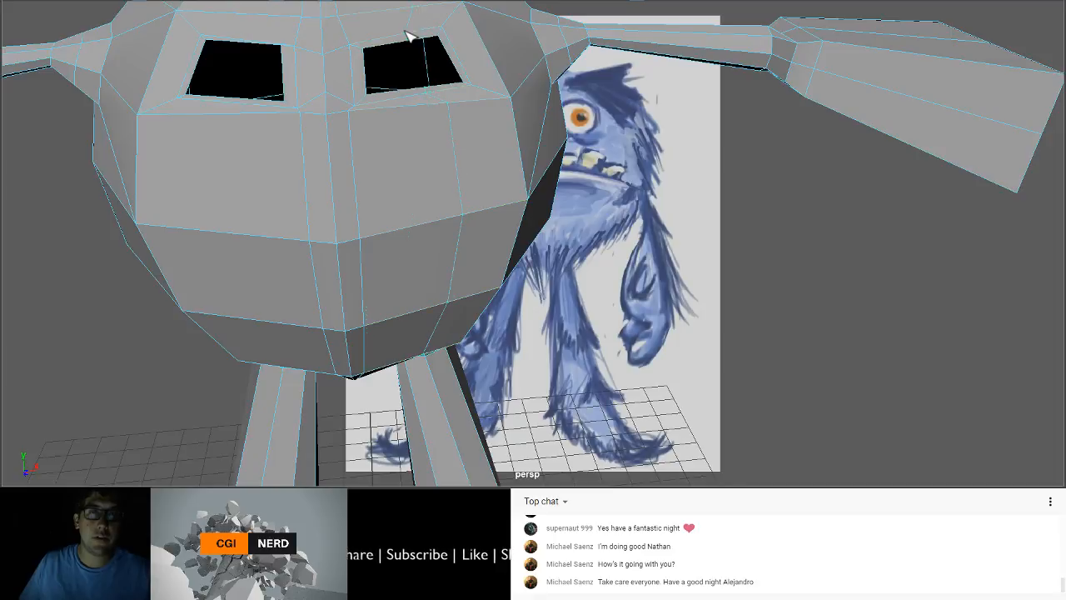
Step: Examine the body's edge flow from the front, from below around the legs, and around the eye openings
scroll(443, 150, "down", 3)
middle_click_drag(453, 158, 465, 70, "alt")
left_click_drag(442, 192, 447, 151, "alt")
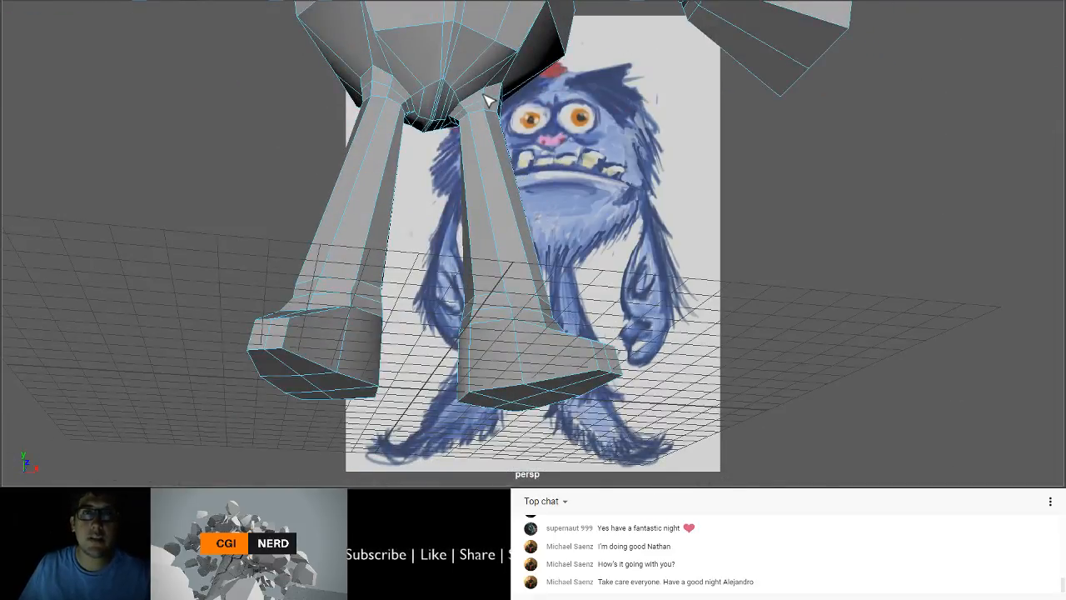
middle_click_drag(489, 86, 466, 260, "alt")
mouse_move(448, 208)
left_mouse_down("alt")
mouse_move(436, 205)
mouse_move(425, 280)
mouse_move(453, 188)
left_mouse_up("alt")
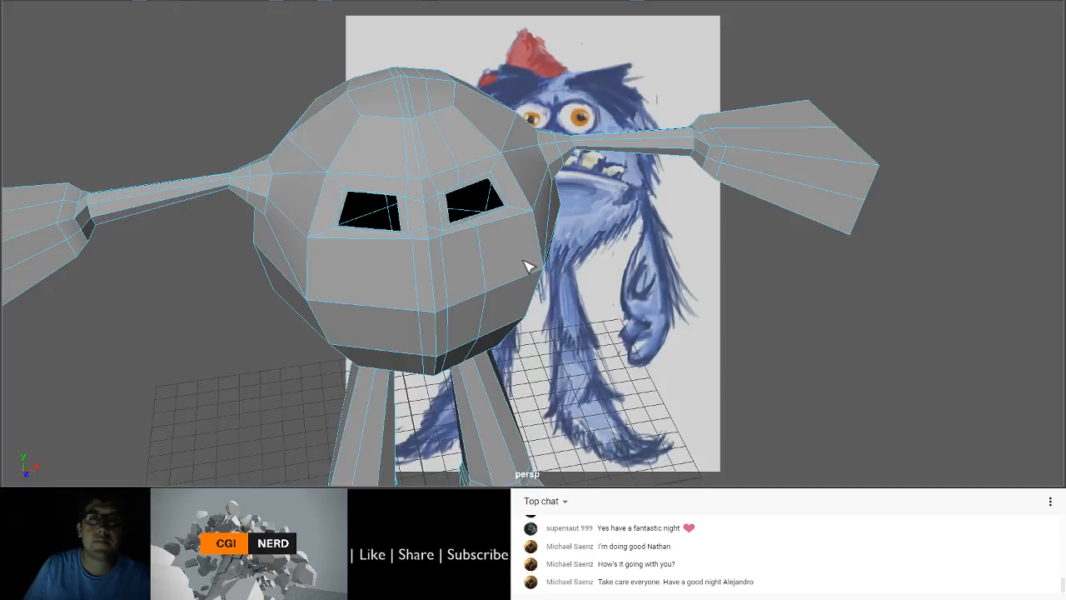
left_click_drag(499, 234, 469, 210, "alt")
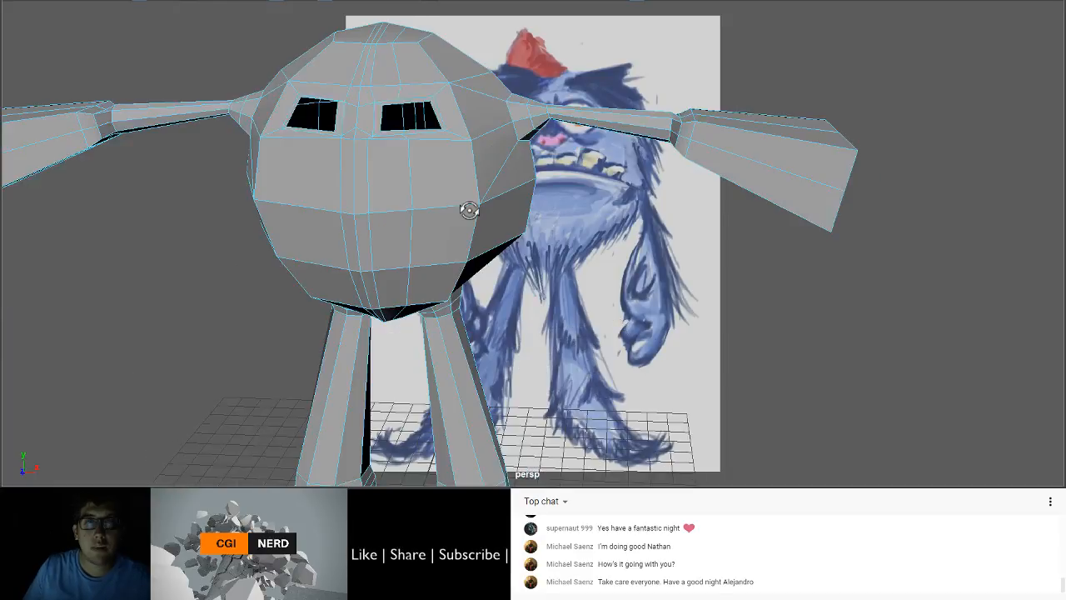
right_click_drag(469, 210, 442, 179, "alt")
middle_click_drag(441, 179, 458, 270, "alt")
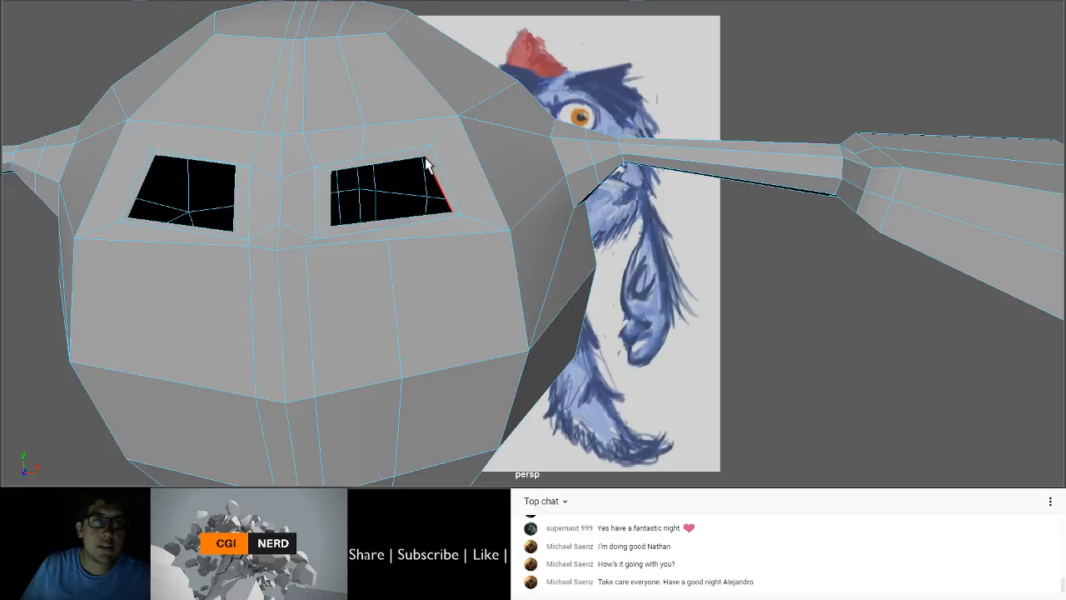
Step: Lower the two upper corner vertices of the positive X eye opening and raise its lower inner corner vertex
left_click(428, 161)
right_click_drag(361, 48, 340, 50)
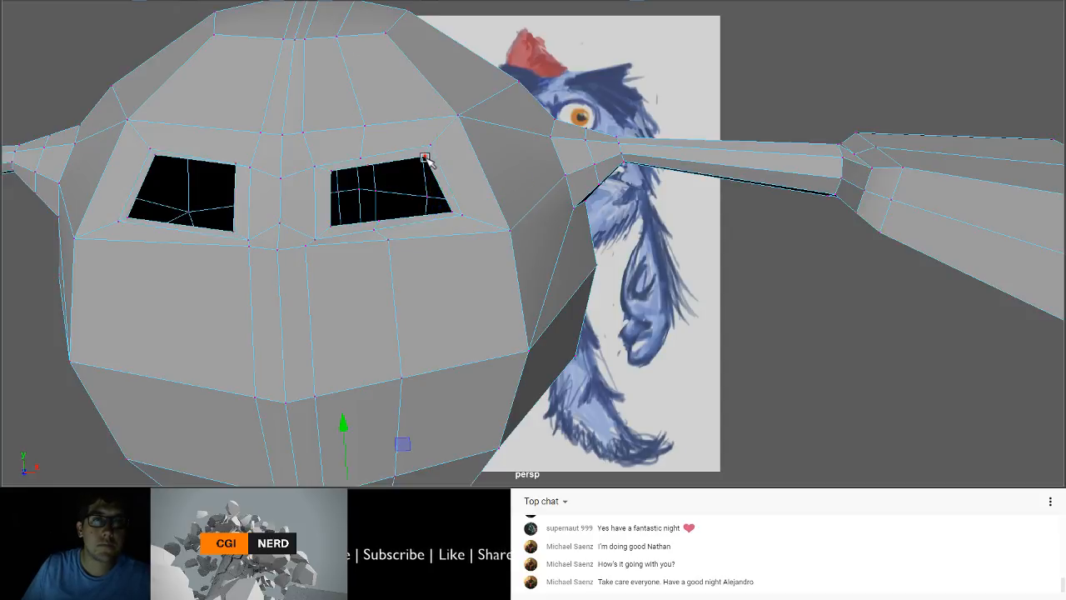
left_click(424, 158)
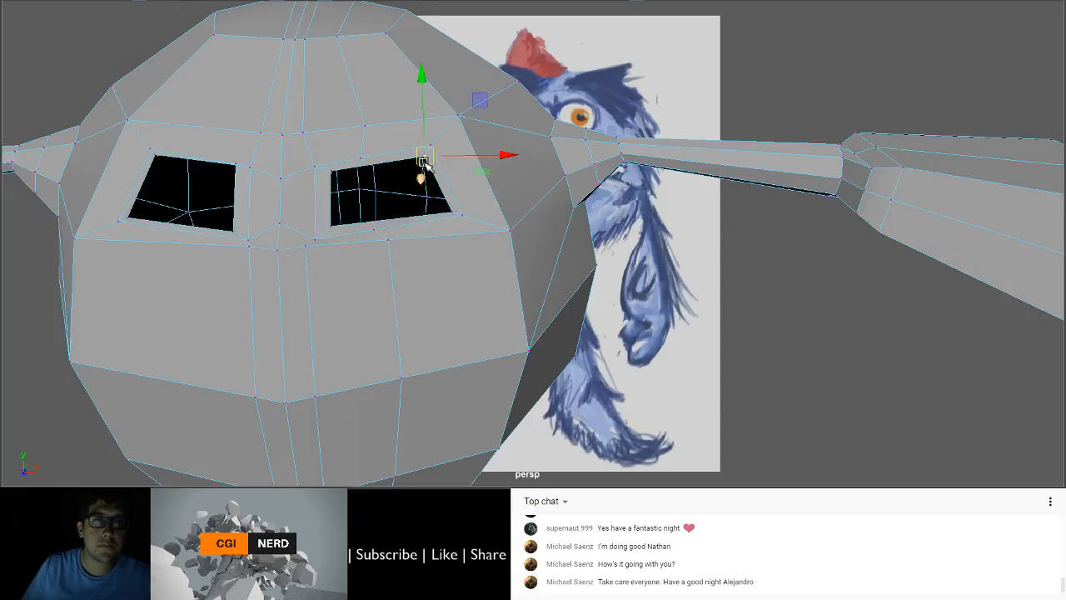
left_click_drag(424, 162, 427, 177)
left_click(333, 171)
left_click_drag(335, 173, 338, 189)
left_click(330, 226)
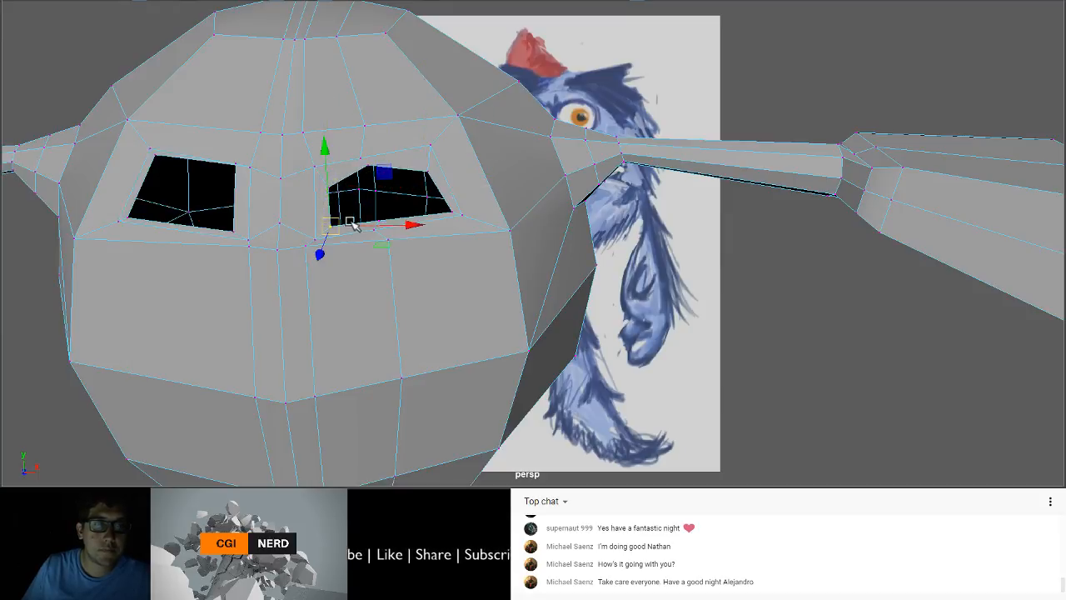
left_click_drag(345, 228, 345, 217)
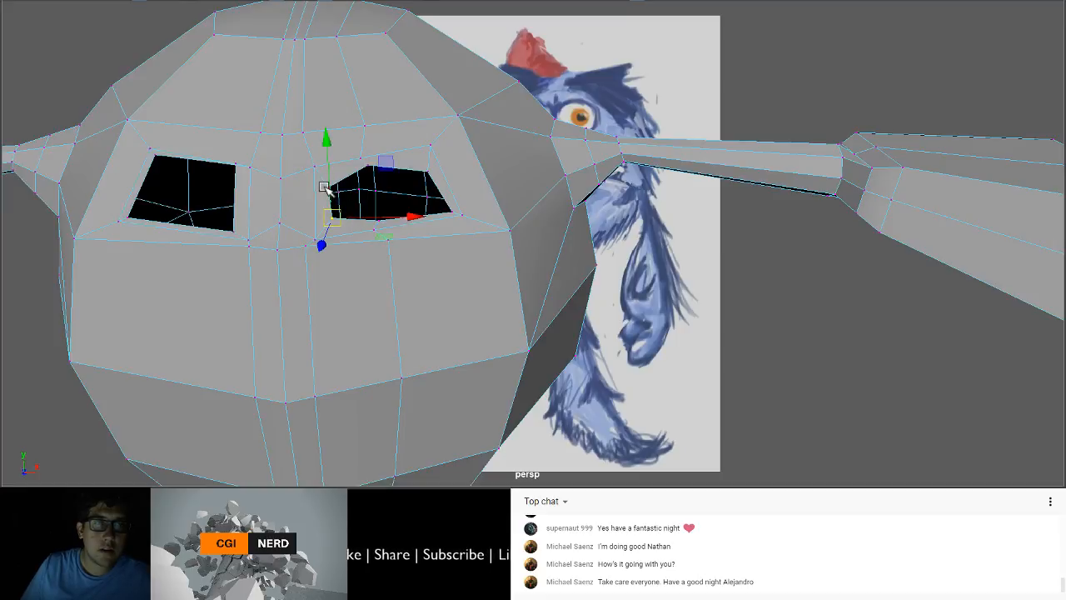
Step: Refine the corner vertices of the positive X eye opening, raising the upper outer one and pulling the lower outer one up and inward
left_click(327, 189)
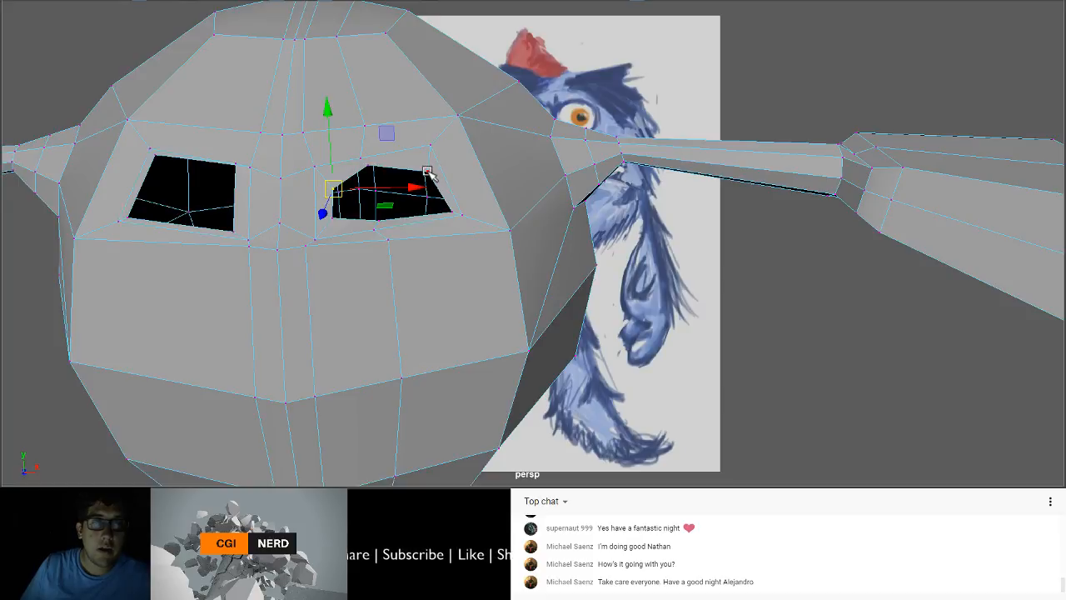
left_click(426, 171)
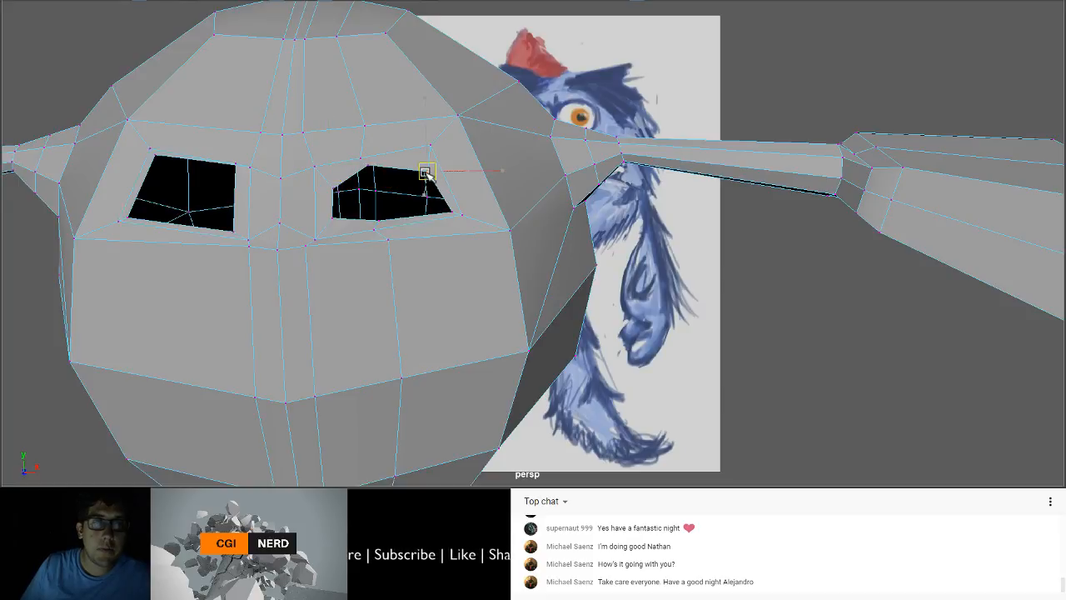
left_click_drag(426, 173, 426, 165)
middle_click_drag(554, 142, 478, 136, "alt")
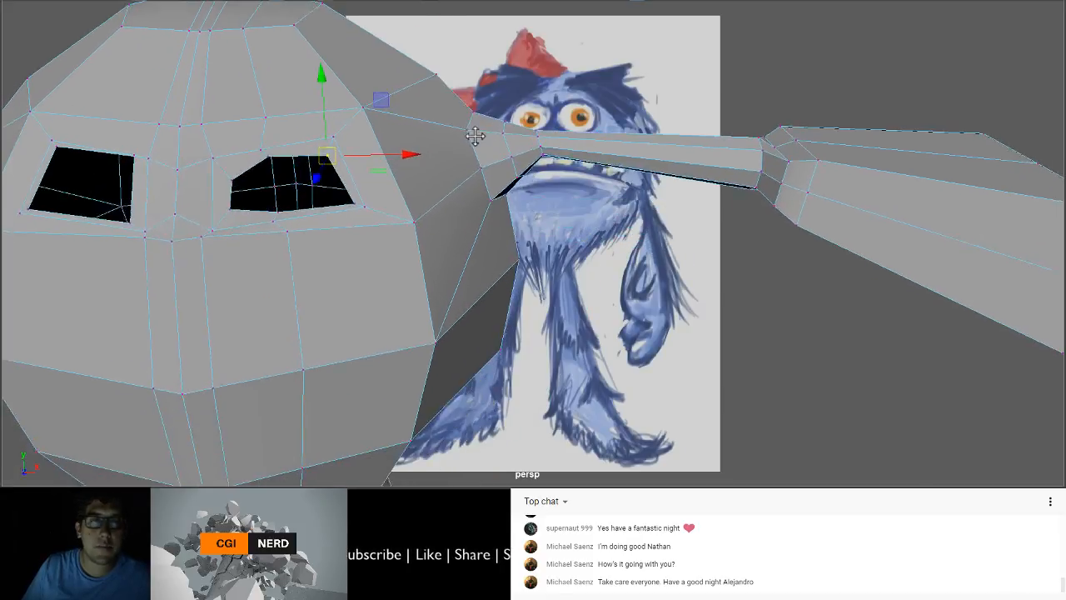
left_click(353, 203)
left_click_drag(347, 204, 343, 194)
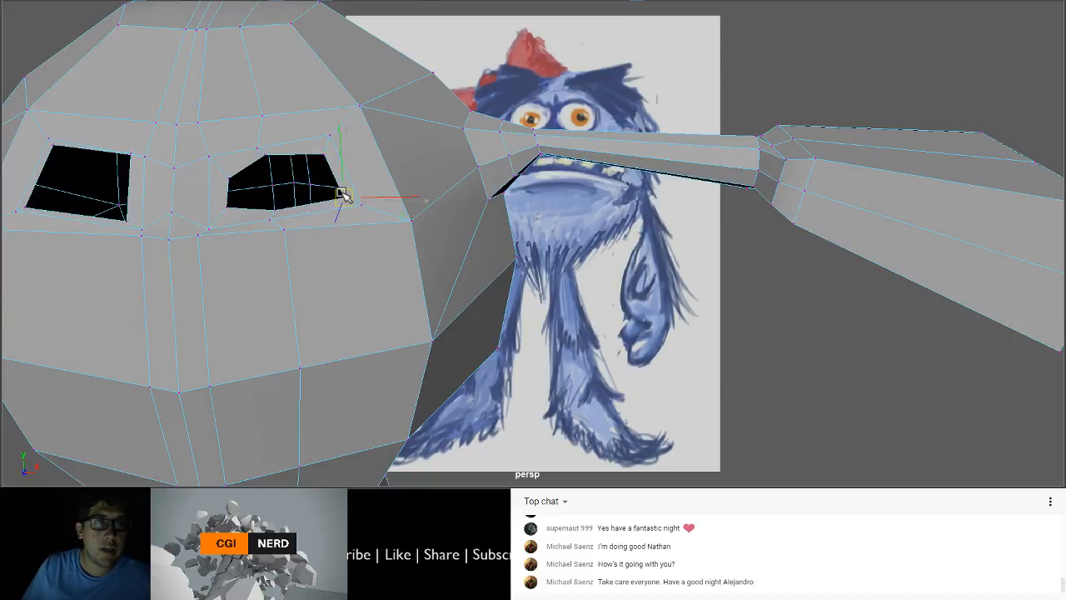
left_click(229, 207)
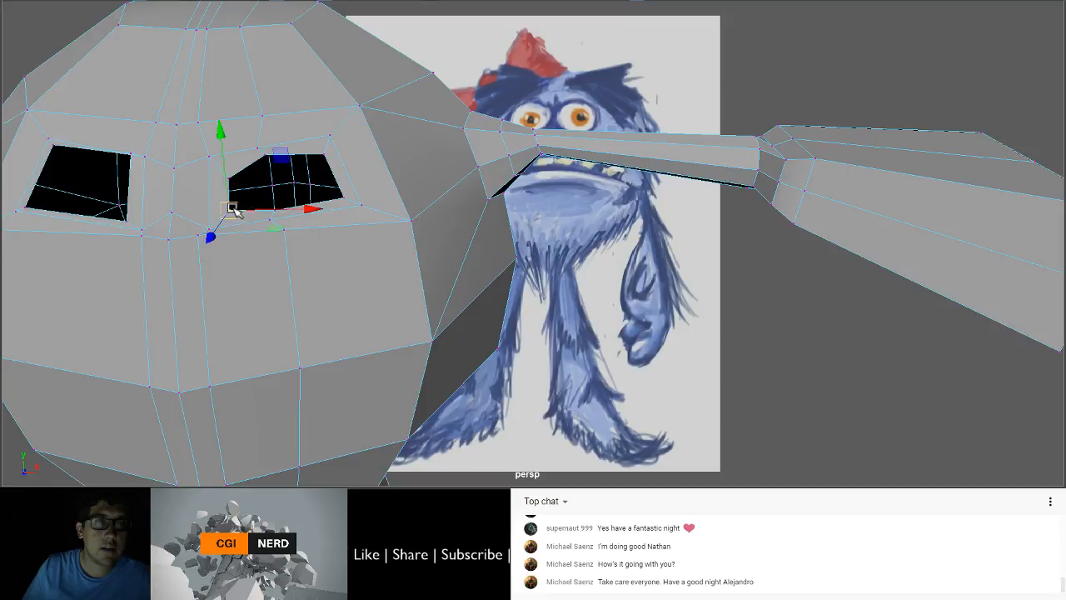
Step: Raise the brow vertex above the middle of the positive X eye and adjust the frame vertex just below it
left_click(260, 134)
left_click(264, 115)
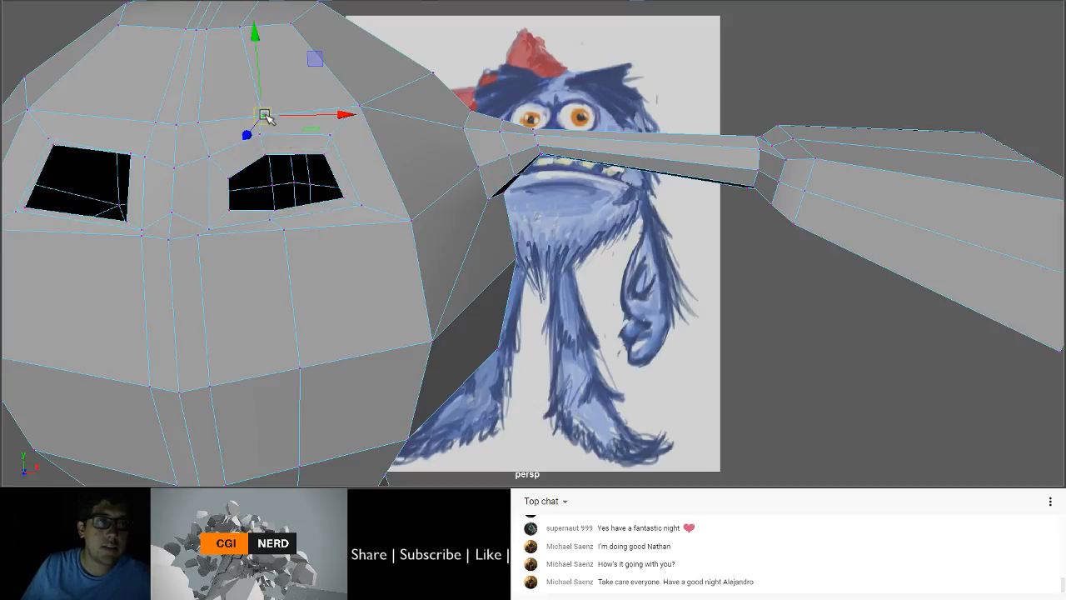
left_click_drag(264, 115, 260, 101)
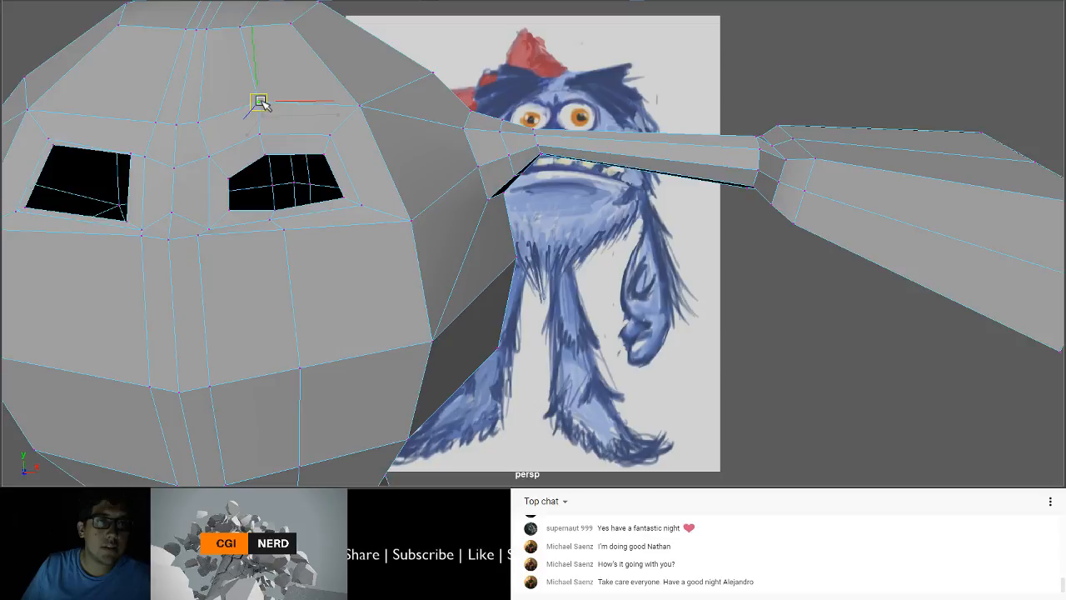
middle_click_drag(293, 125, 316, 116, "alt")
left_click_drag(316, 116, 355, 116, "alt")
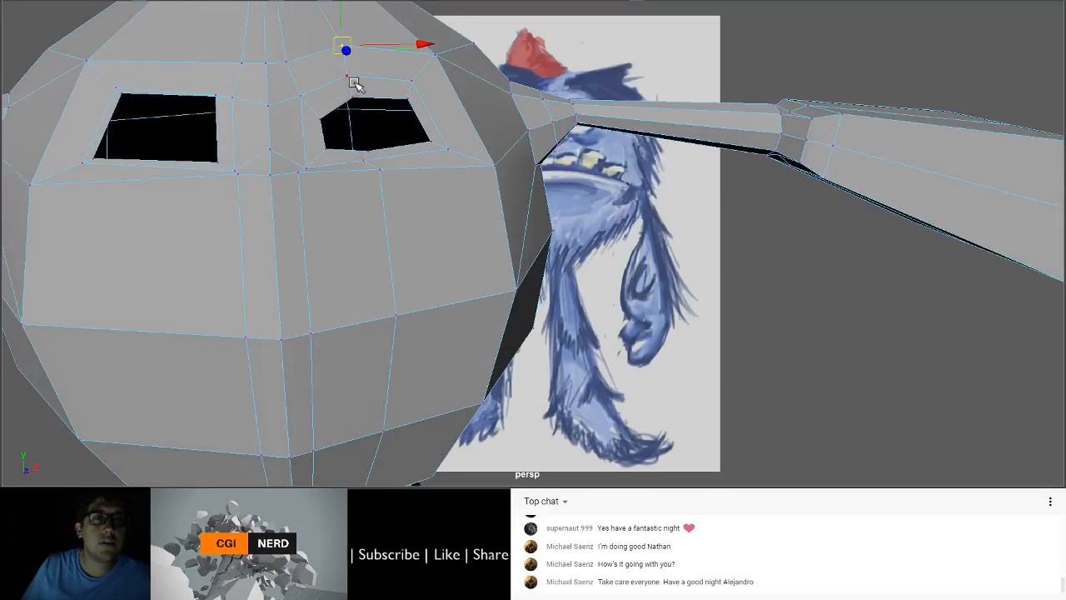
left_click_drag(374, 70, 311, 67, "alt")
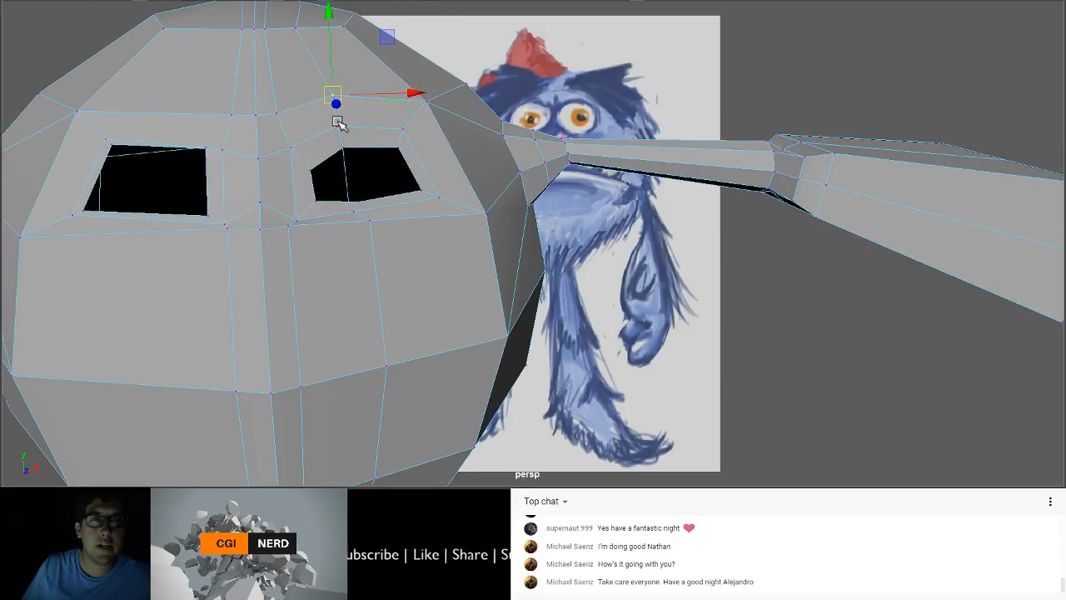
left_click_drag(338, 126, 357, 249, "alt")
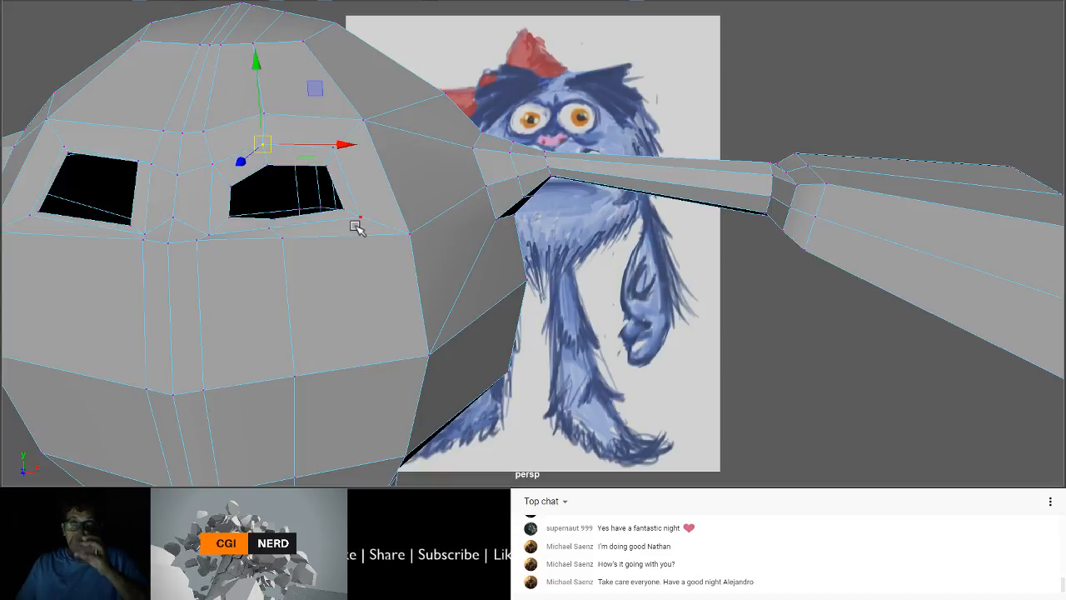
Step: Adjust the frame vertex below the positive X eye and reposition the opening's lower inner and lower outer corner vertices
left_click(274, 231)
left_click(274, 229)
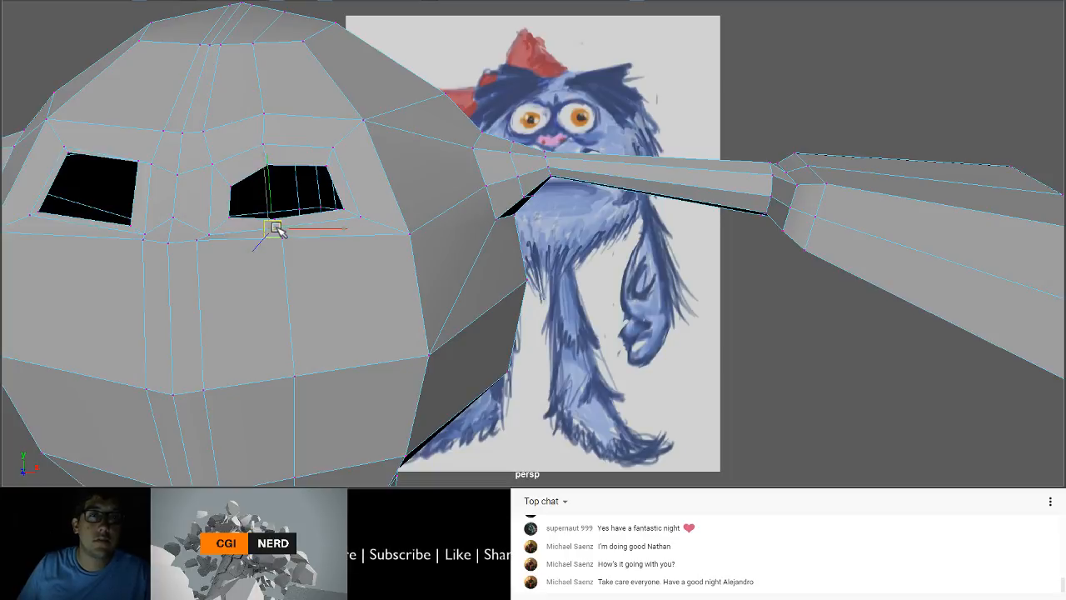
left_click_drag(276, 228, 295, 225, "alt")
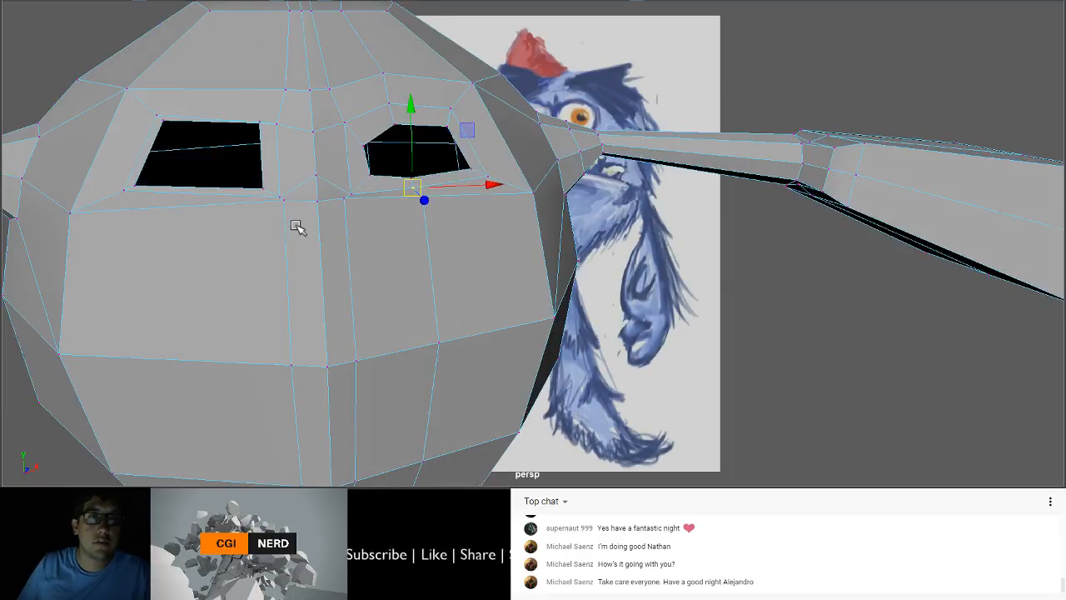
left_click(372, 173)
left_click_drag(372, 173, 366, 171)
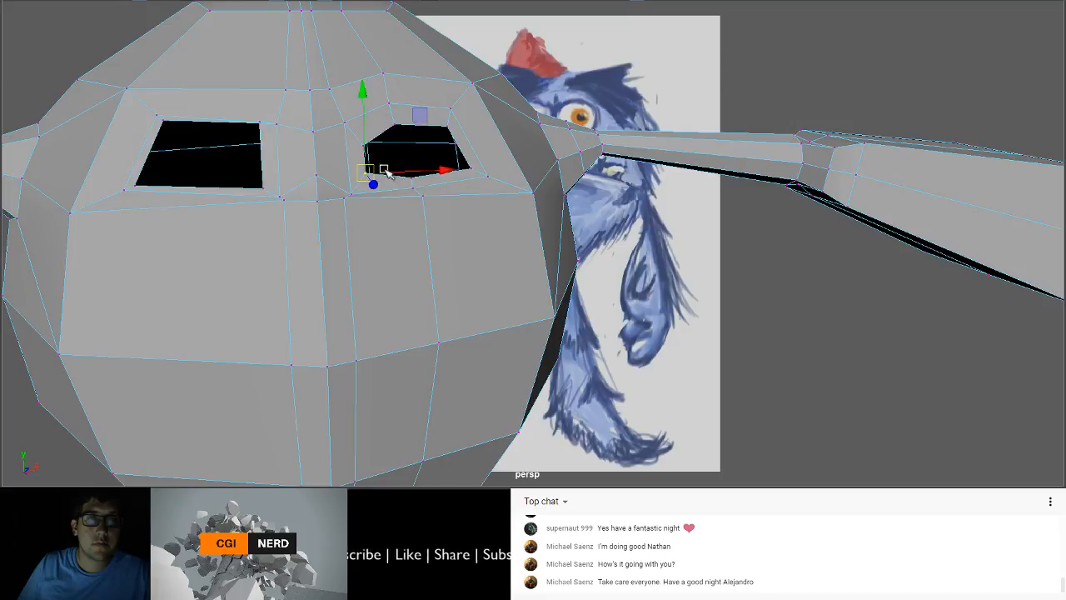
left_click(471, 169)
left_click_drag(473, 168, 471, 125)
Step: Move the upper outer frame vertex of the positive X eye outward and adjust the middle vertices above the opening
left_click(447, 126)
left_click(449, 109)
left_click(388, 103)
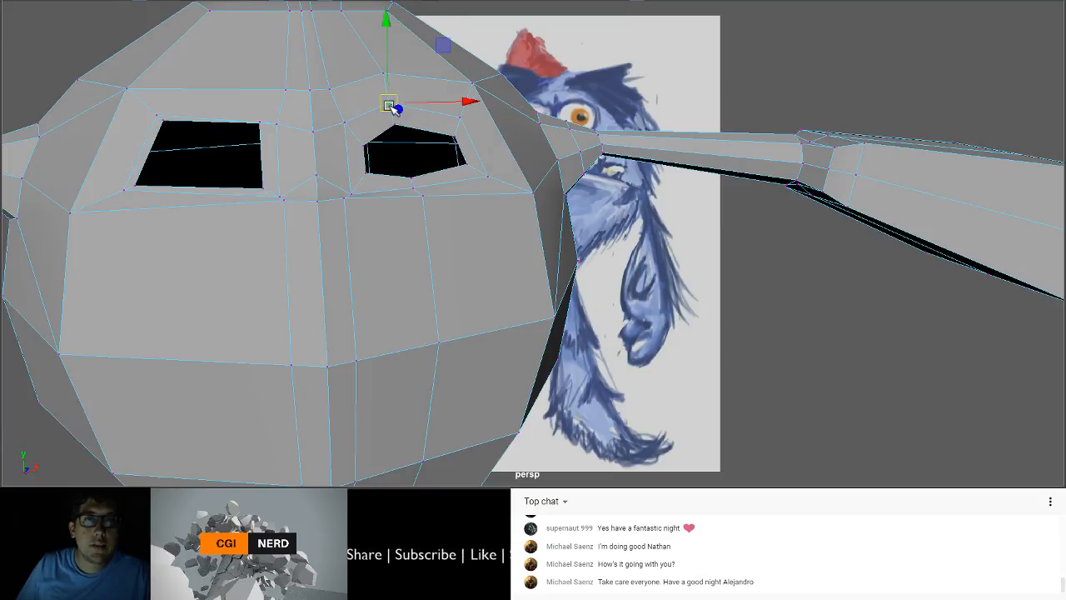
left_click_drag(389, 104, 408, 125)
left_click(395, 125)
Step: Raise the middle vertex pair above the positive X eye opening and lower the middle pair beneath it to heighten the opening
left_click_drag(397, 165, 350, 171, "alt")
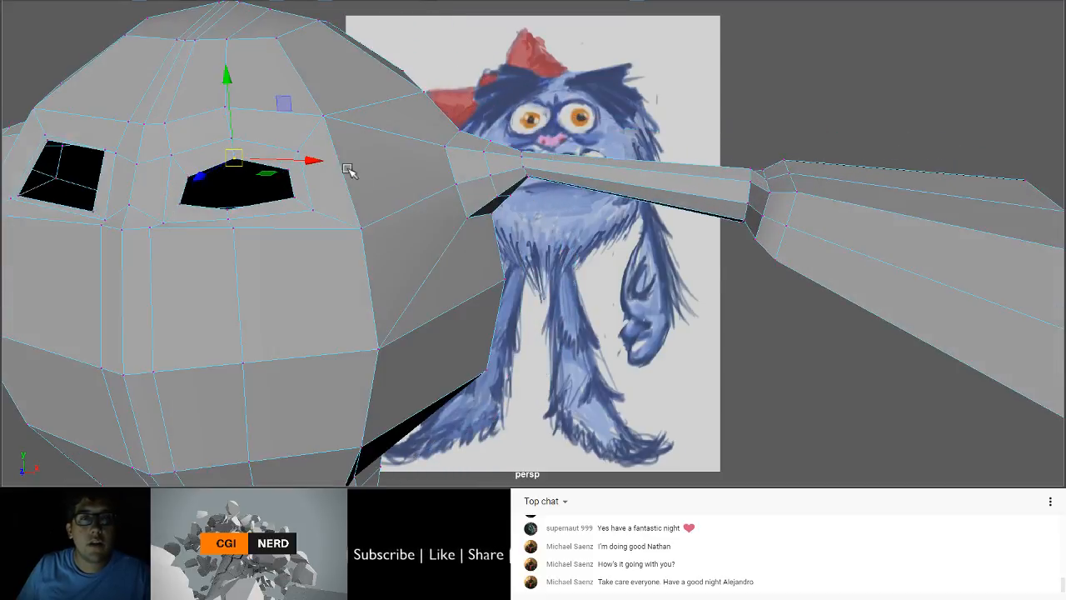
key("q")
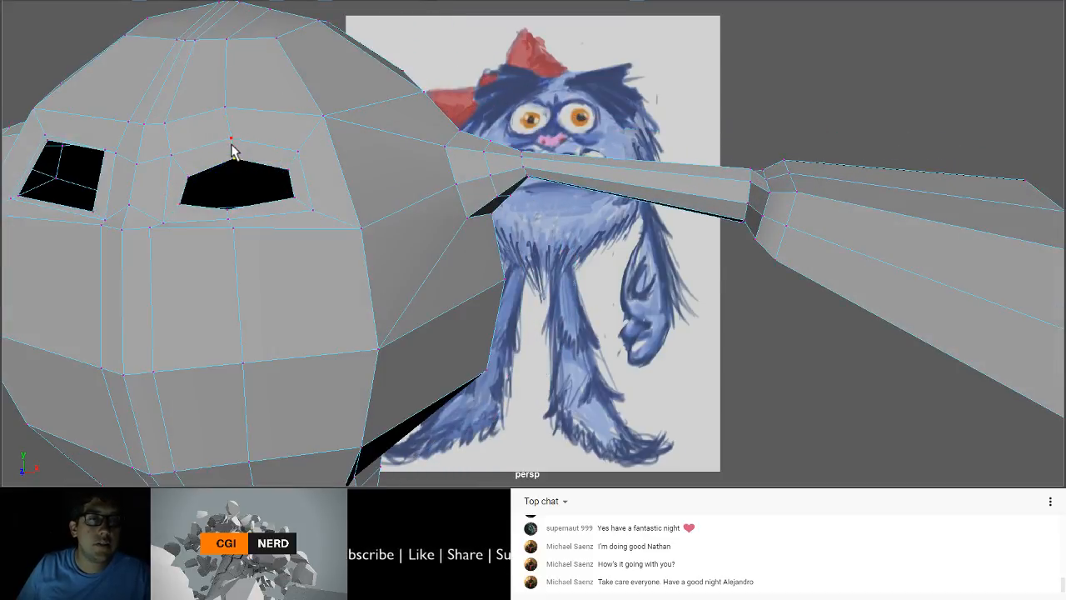
left_click(233, 156, "shift")
key("w")
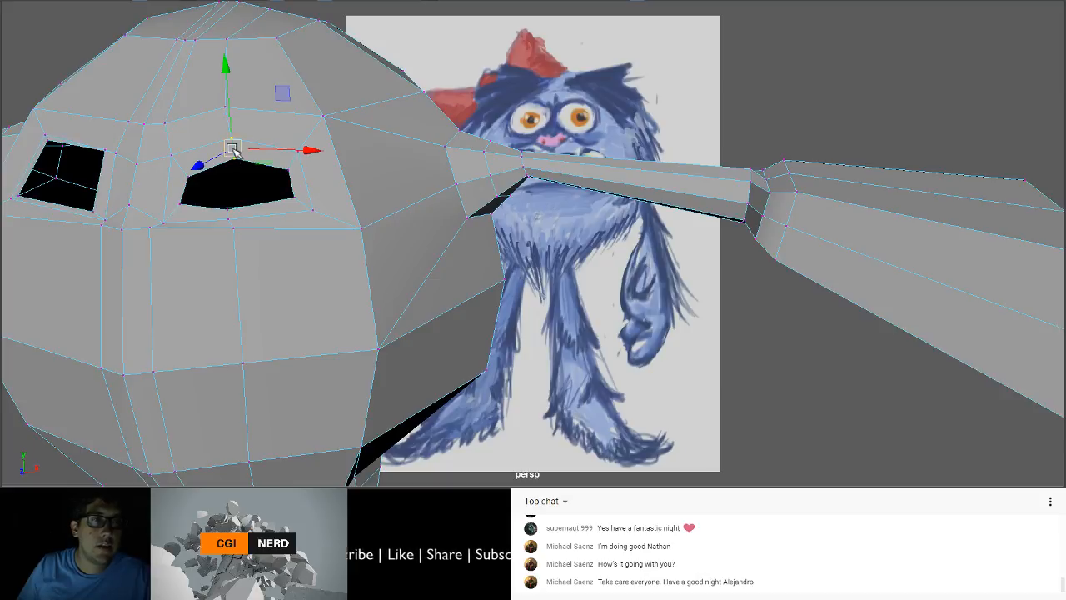
left_click_drag(233, 149, 229, 133)
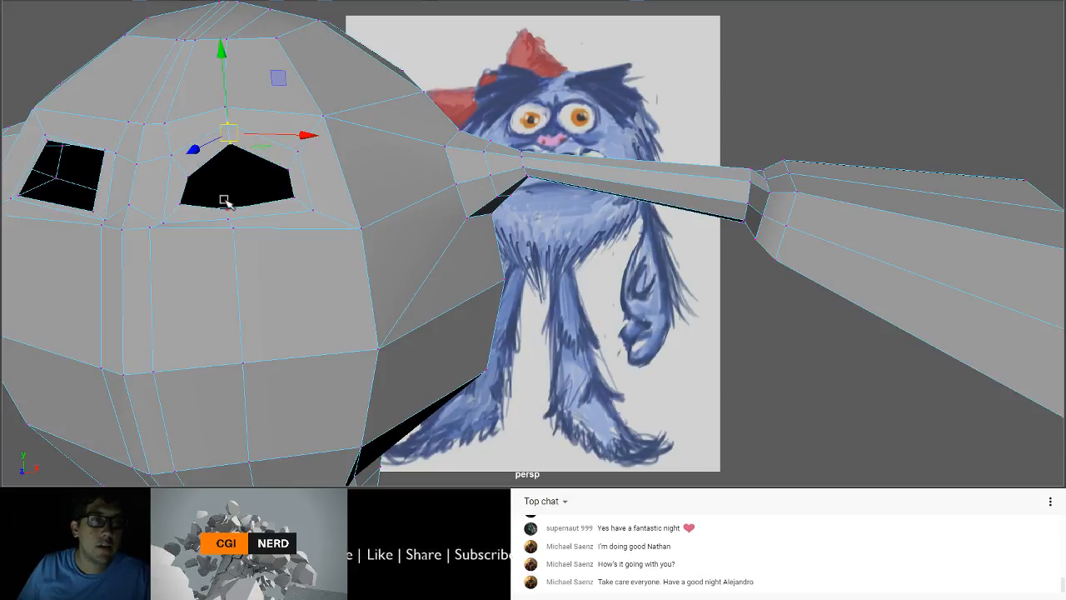
left_click_drag(224, 200, 237, 237)
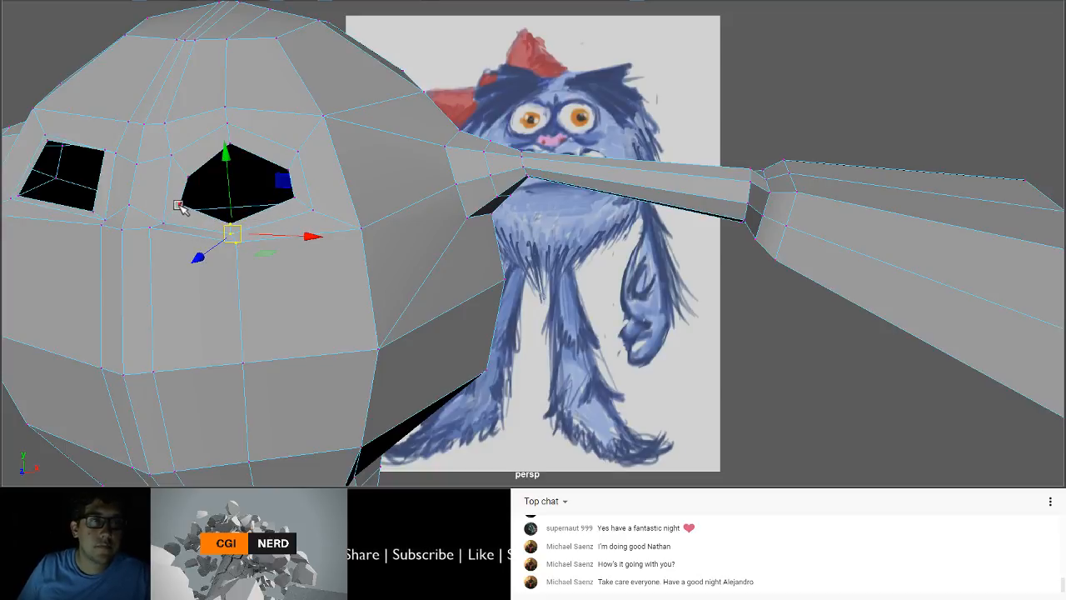
Step: Move both lower corner vertices of the positive X eye opening and the upper outer frame vertex to round the socket
left_click(179, 206)
left_click_drag(179, 207, 185, 211)
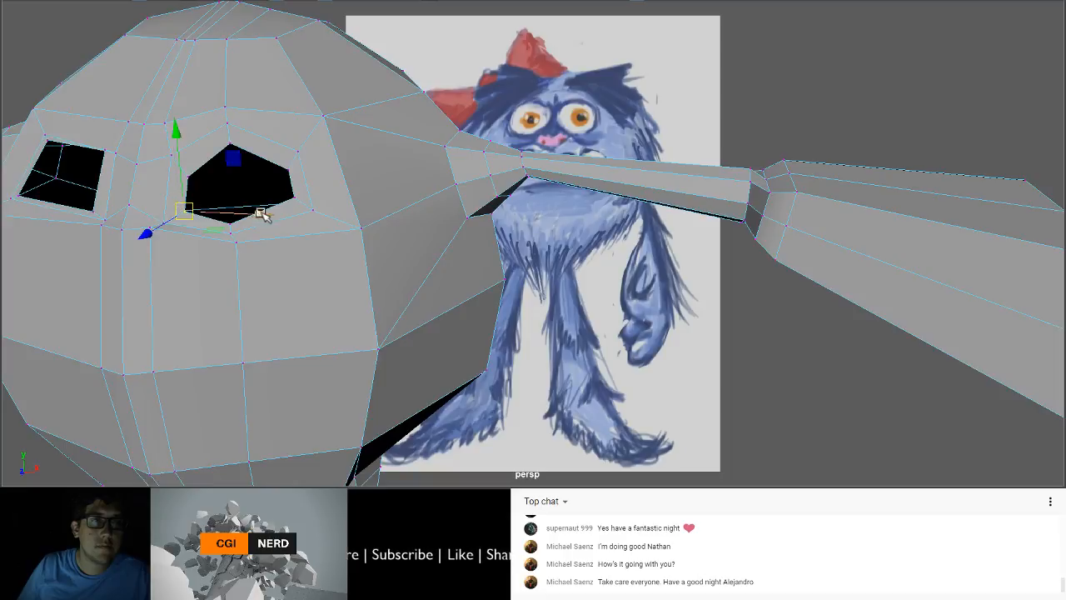
left_click(287, 198)
left_click_drag(287, 198, 286, 202)
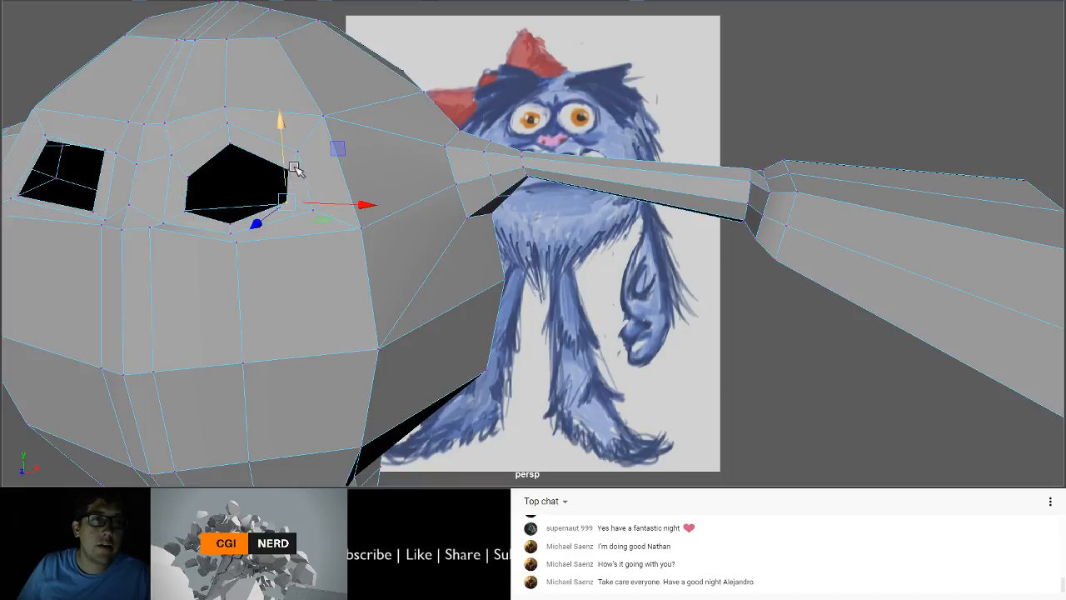
left_click_drag(307, 142, 315, 210)
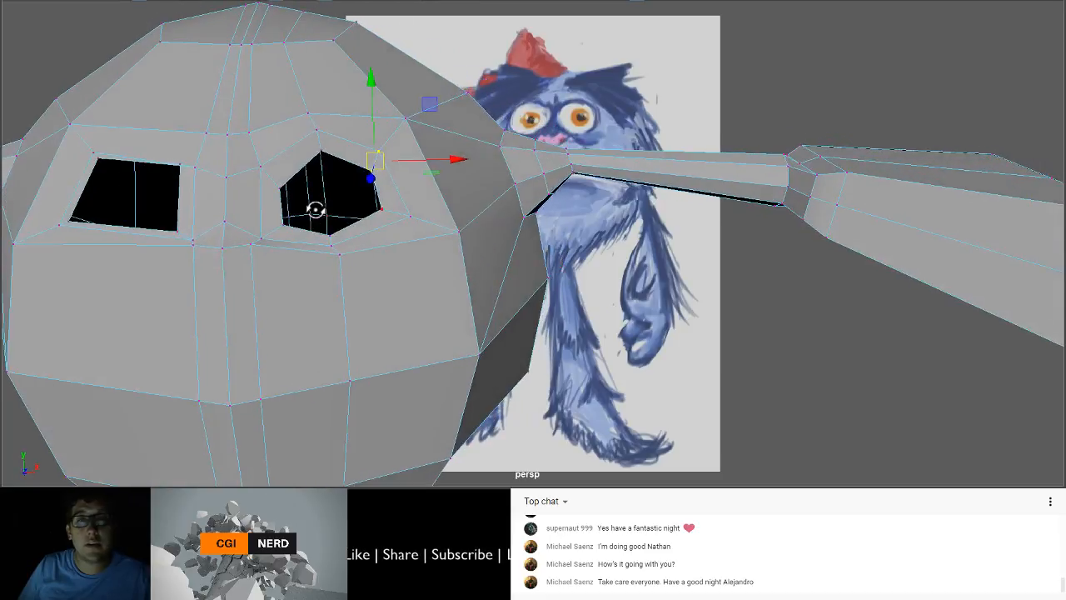
Step: Compare the whole character with the reference sketch from the front, displaying the model in wireframe
scroll(311, 223, "down", 6)
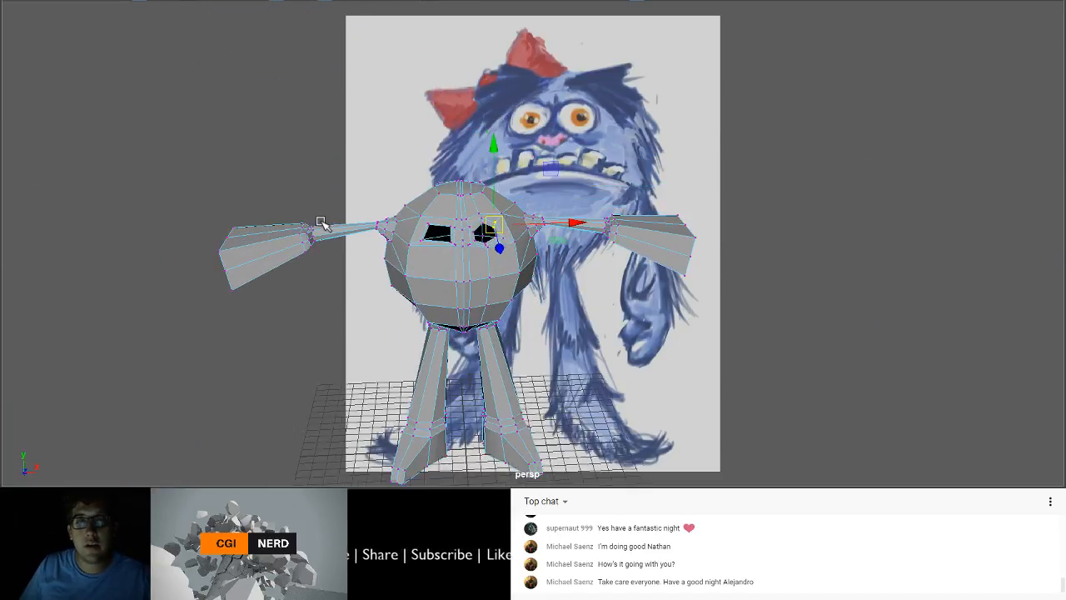
scroll(321, 223, "up", 2)
middle_click_drag(352, 207, 419, 143, "alt")
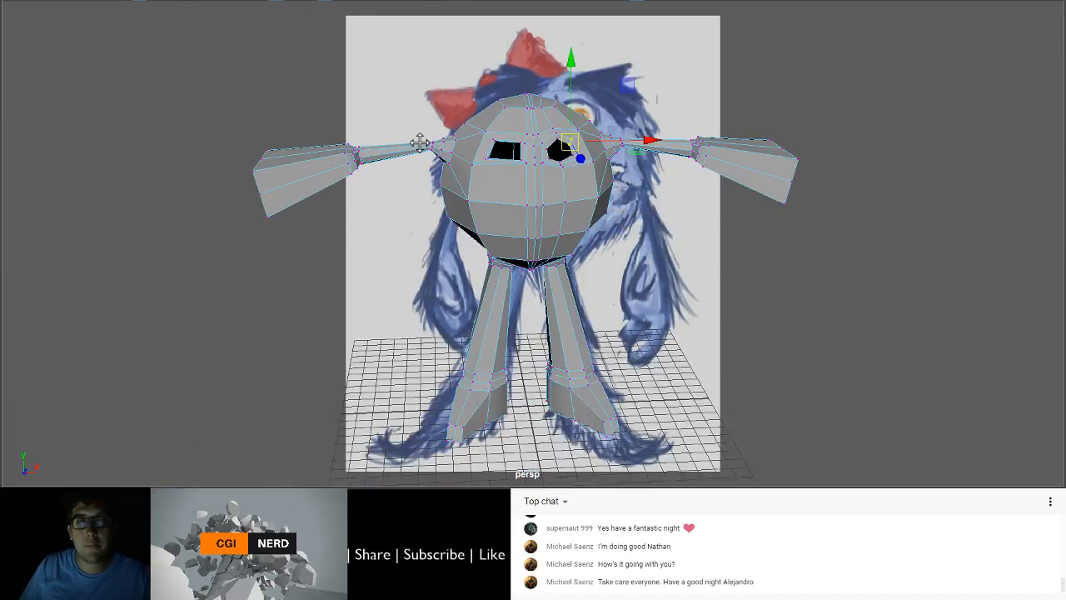
left_click_drag(419, 143, 426, 133, "alt")
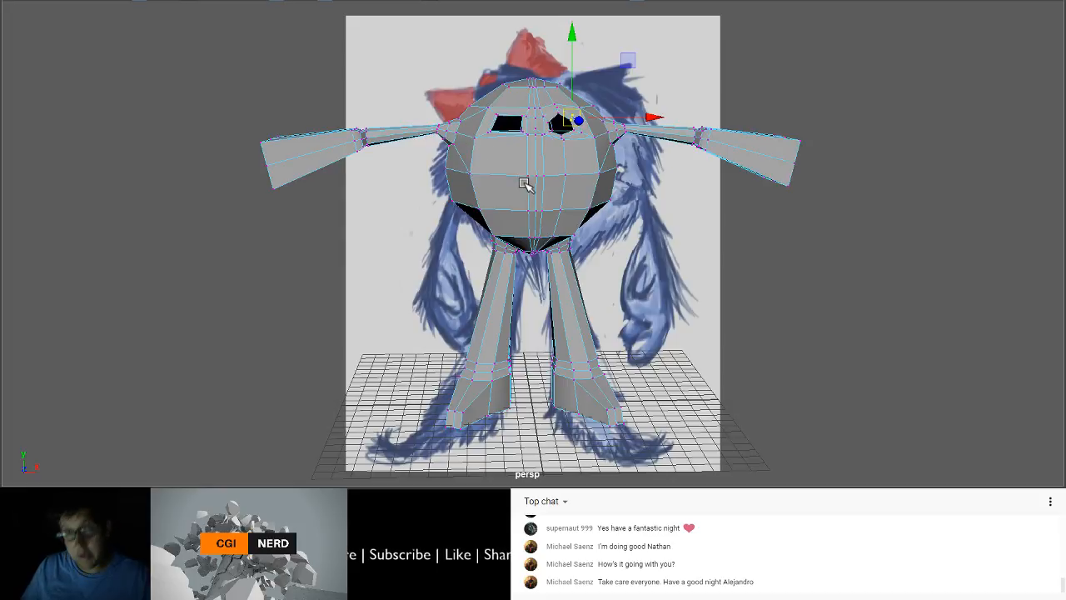
left_click_drag(528, 185, 538, 221, "alt")
mouse_move(549, 234)
left_mouse_down("alt")
mouse_move(526, 225)
mouse_move(536, 231)
left_mouse_up("alt")
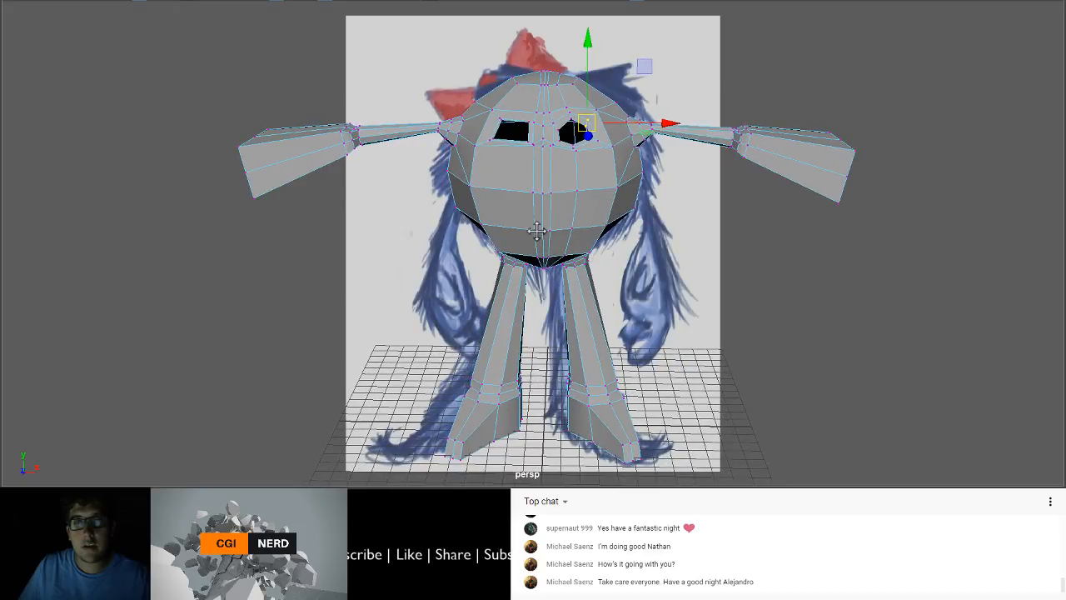
key("4")
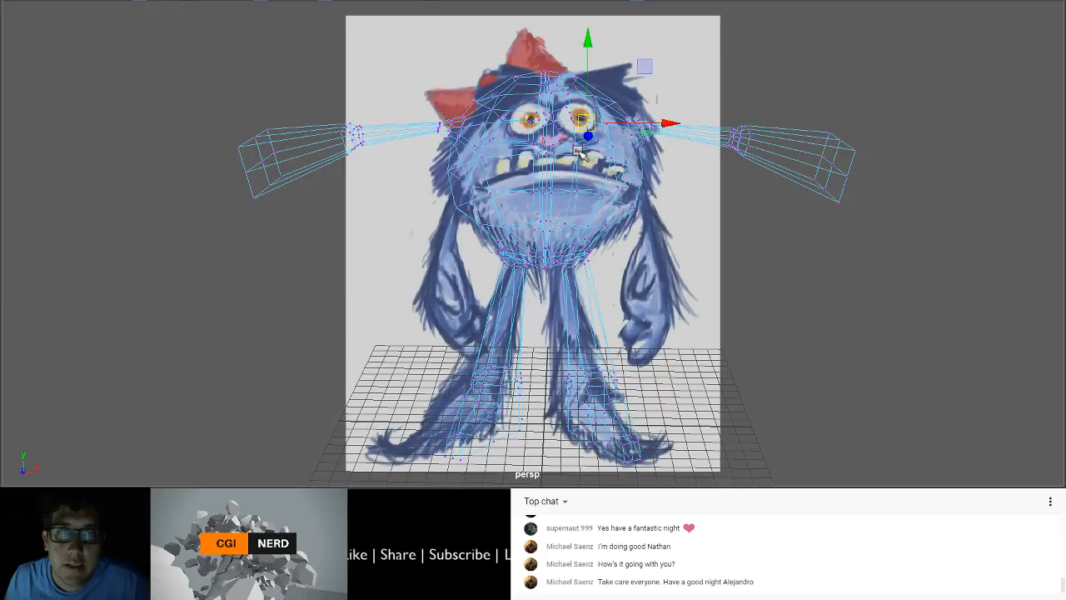
Step: Scale up the border edge loop of the positive X eye opening with the model shaded
left_click_drag(575, 209, 576, 207, "alt")
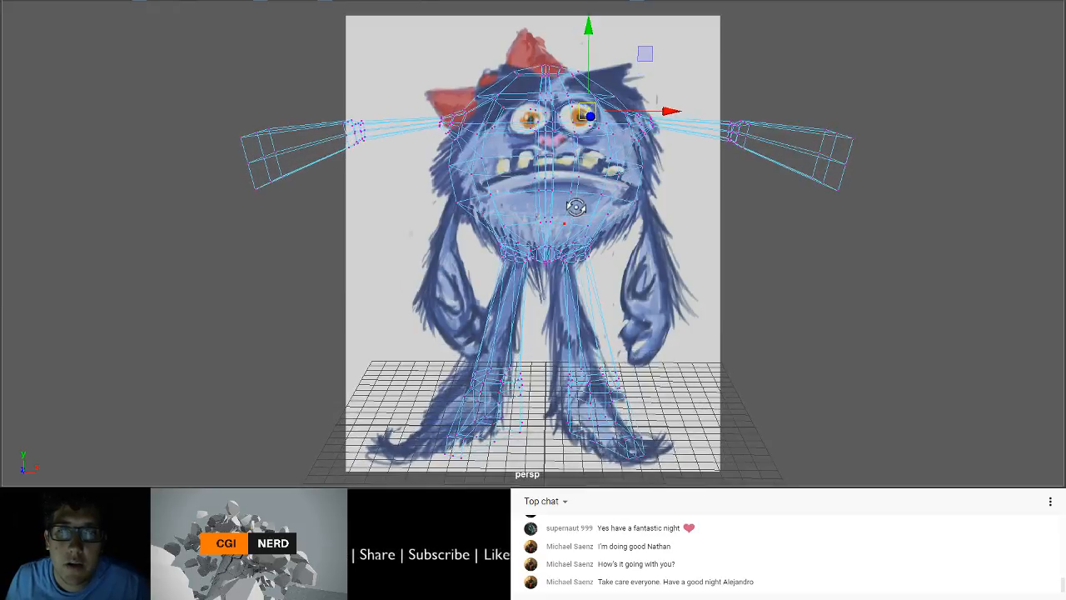
middle_click_drag(585, 214, 583, 216, "alt")
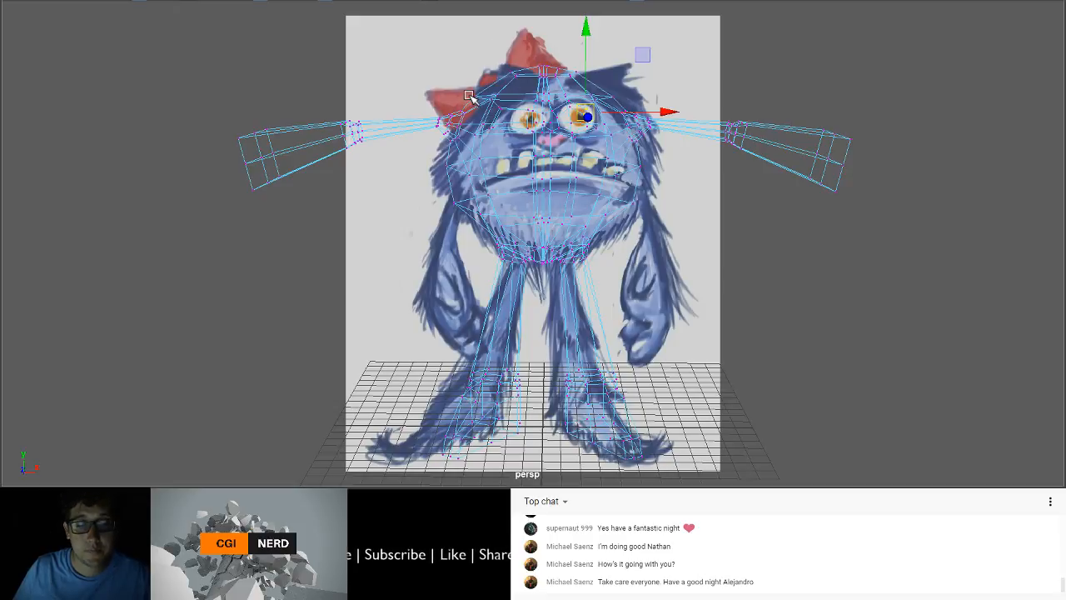
key("5")
mouse_move(574, 162)
middle_mouse_down("alt")
mouse_move(542, 161)
mouse_move(447, 214)
middle_mouse_up("alt")
scroll(447, 214, "up", 4)
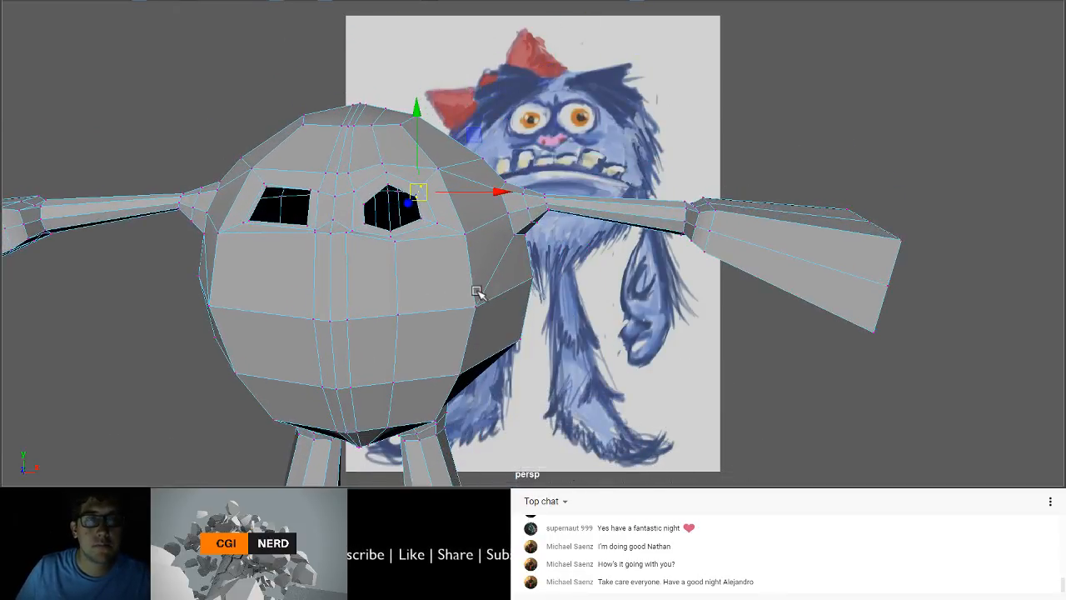
scroll(476, 291, "up", 4)
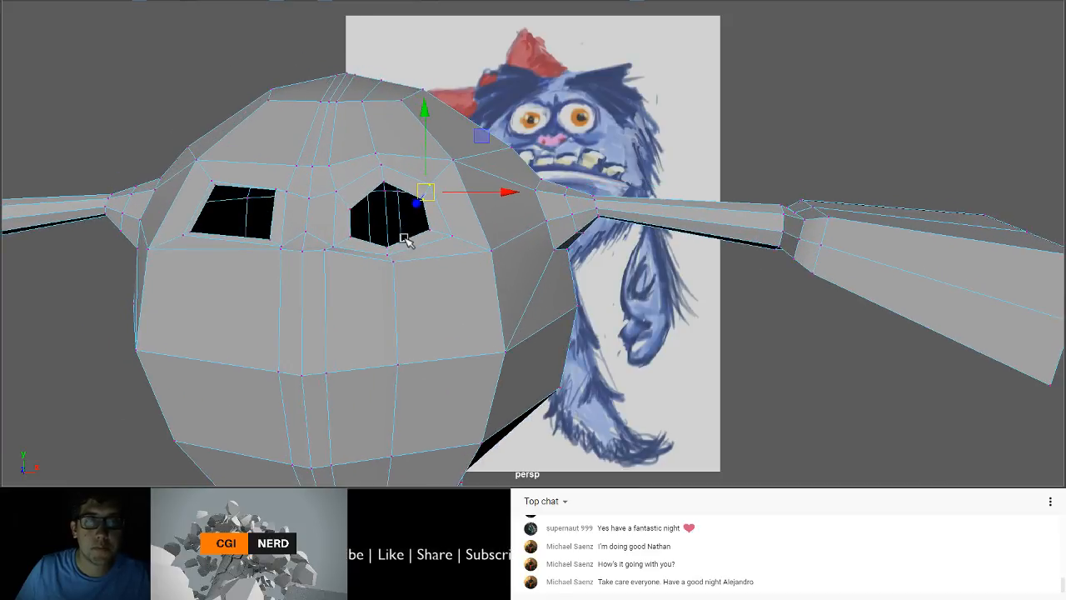
right_click_drag(409, 210, 414, 17)
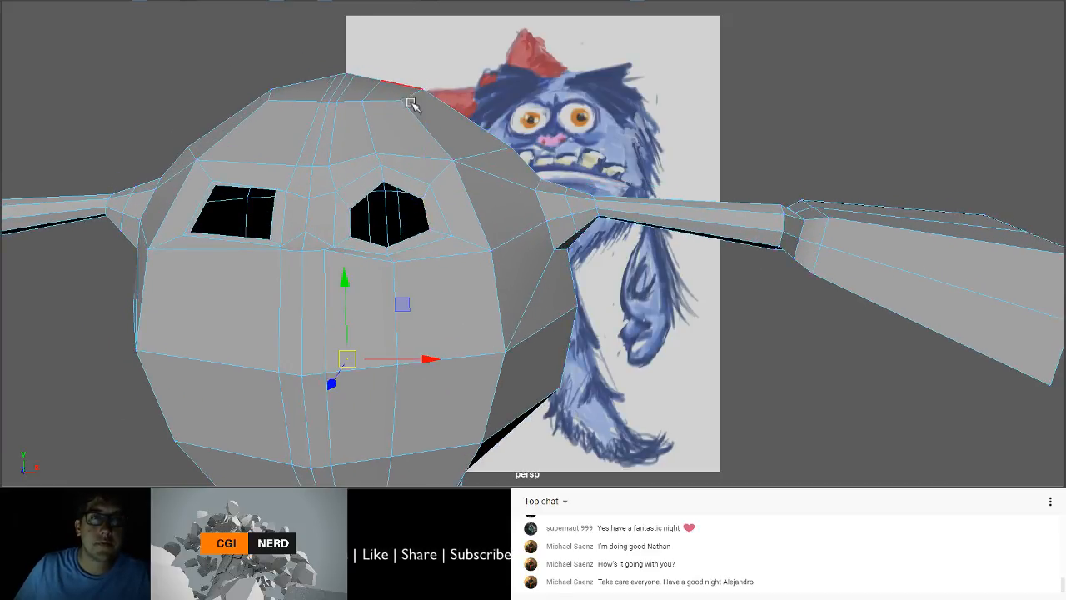
left_click(404, 193)
left_click(371, 189)
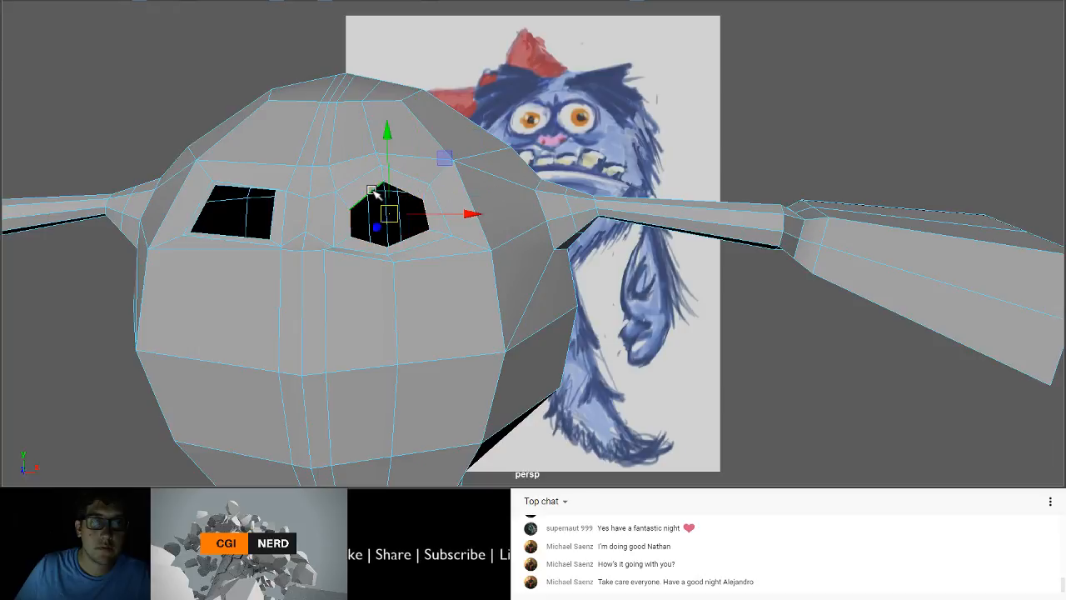
key("r")
left_click_drag(392, 214, 403, 217)
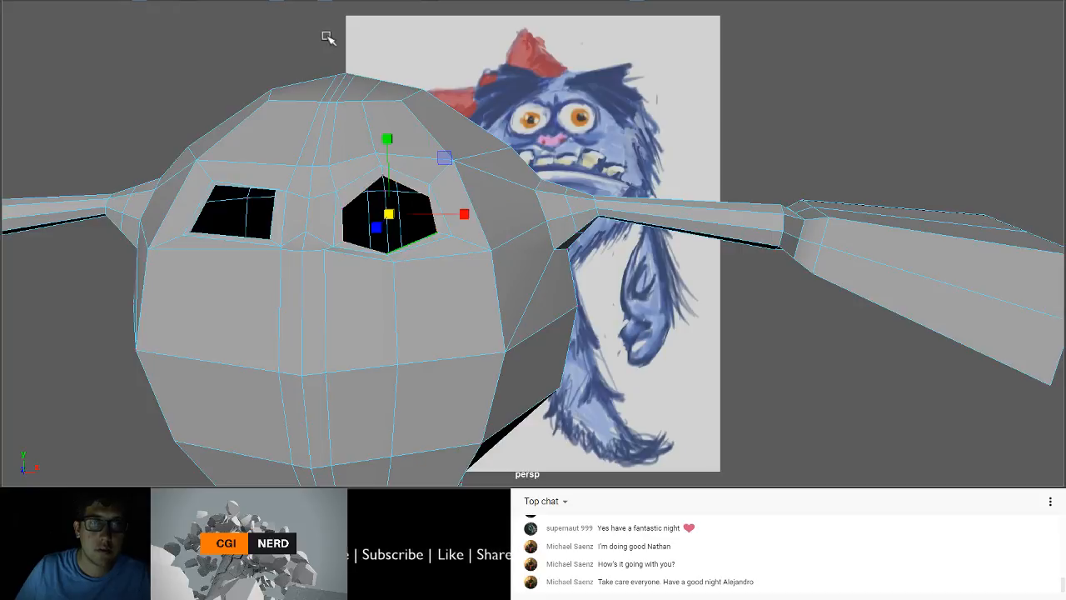
Step: Raise the bottom middle vertex of the positive X eye opening and adjust its upper inner and outer corner vertices
key("F9")
left_click(390, 252)
key("w")
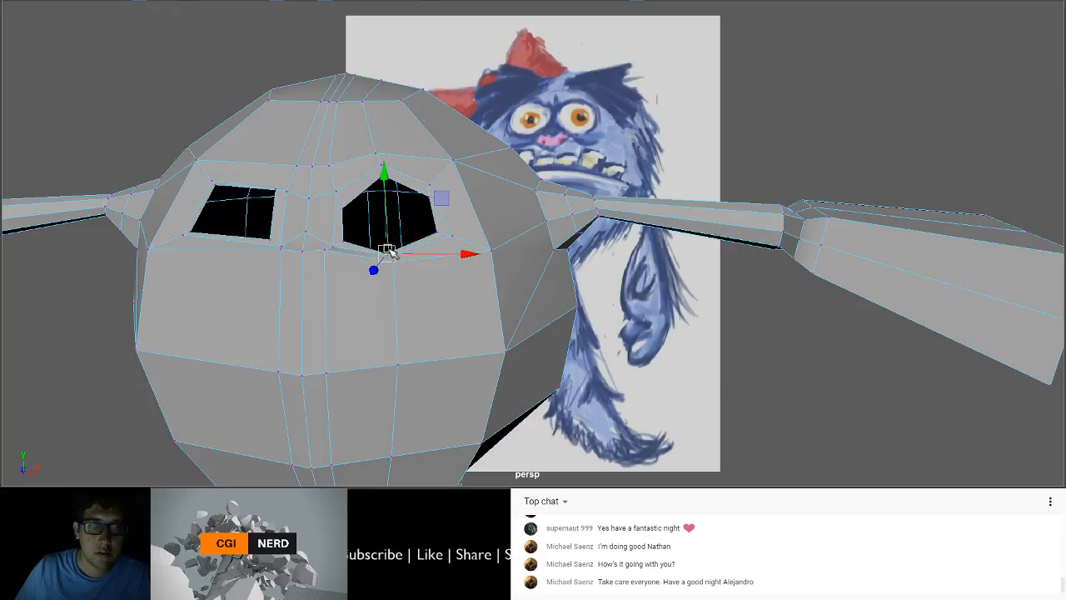
left_click_drag(392, 253, 389, 248)
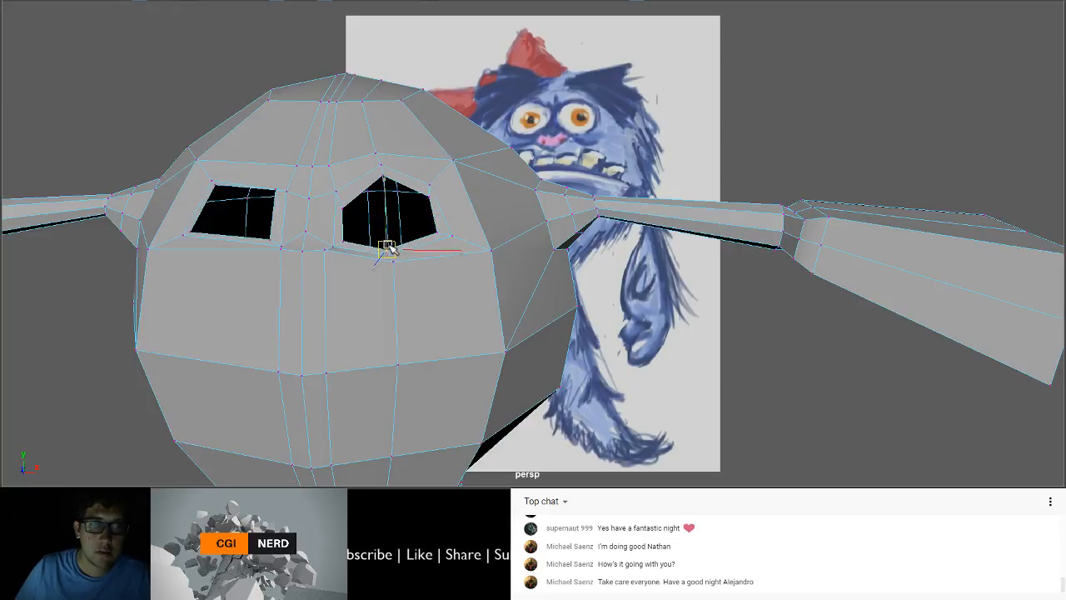
left_click(344, 209)
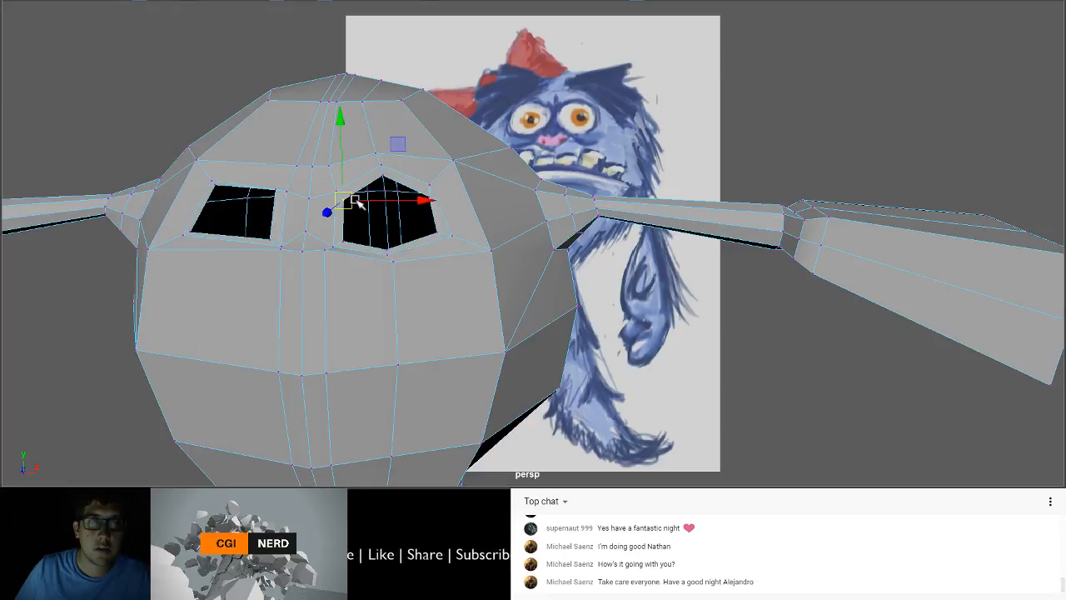
left_click(422, 198)
Step: Examine the eye openings and the surfaces between the eye and the shoulder from the front, side and above
scroll(479, 219, "down", 4)
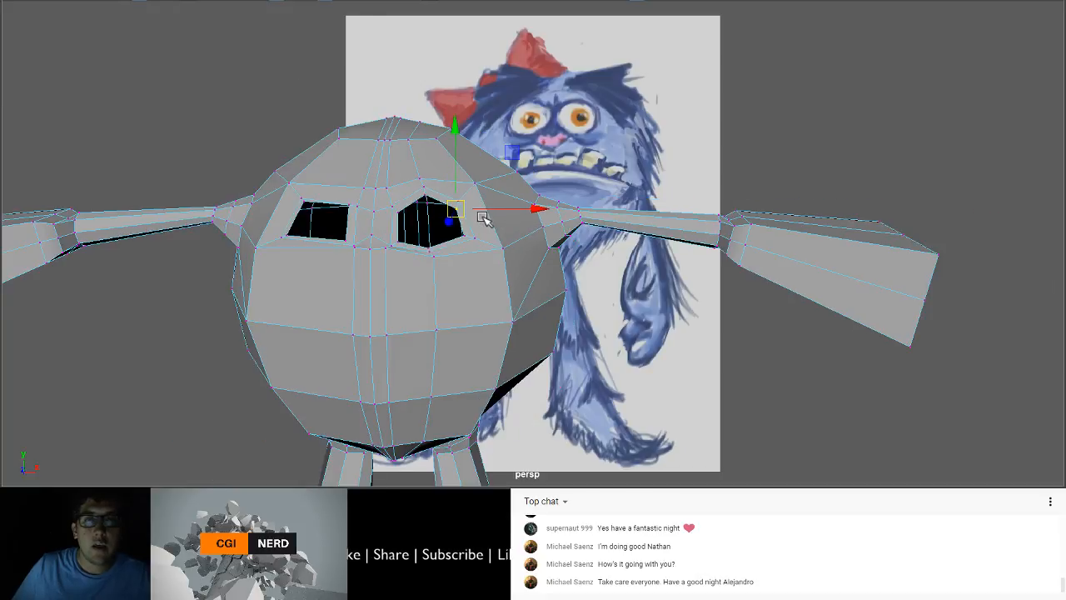
left_click_drag(474, 219, 526, 229, "alt")
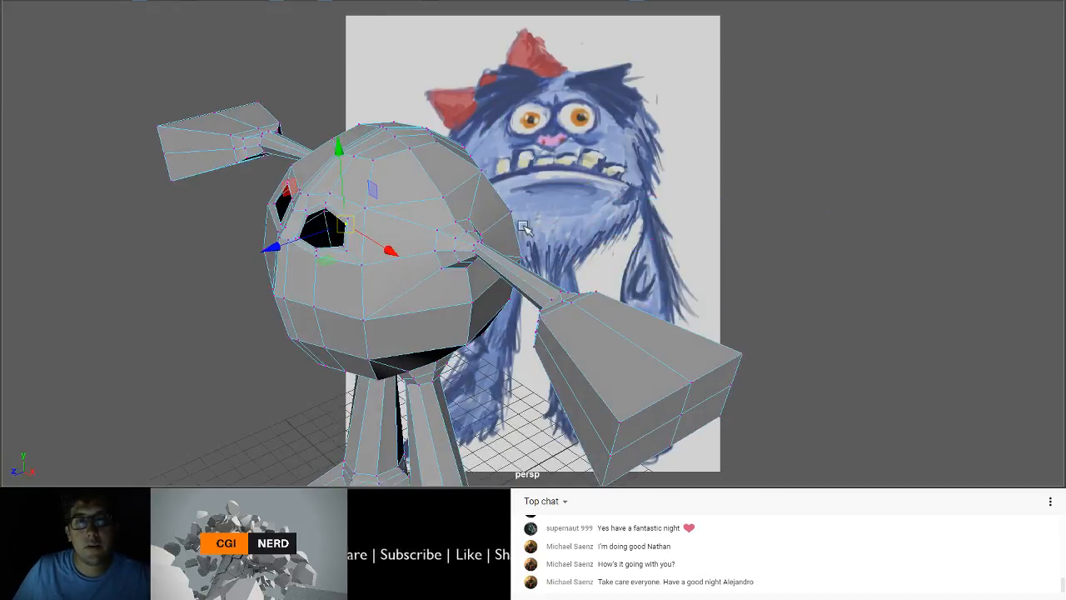
left_click_drag(441, 230, 481, 224, "alt")
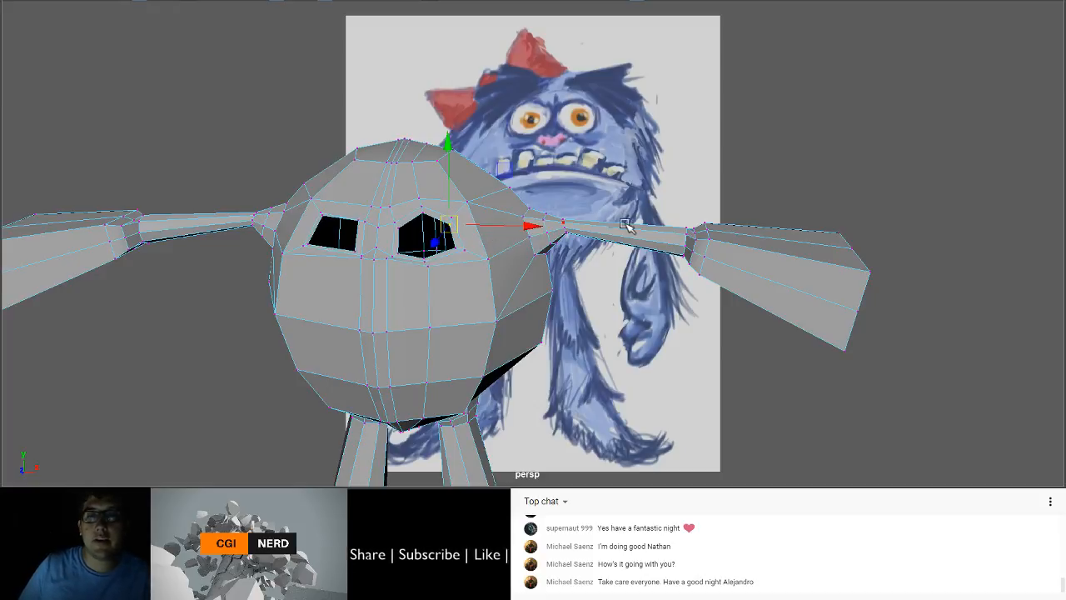
left_click_drag(528, 226, 464, 268, "alt")
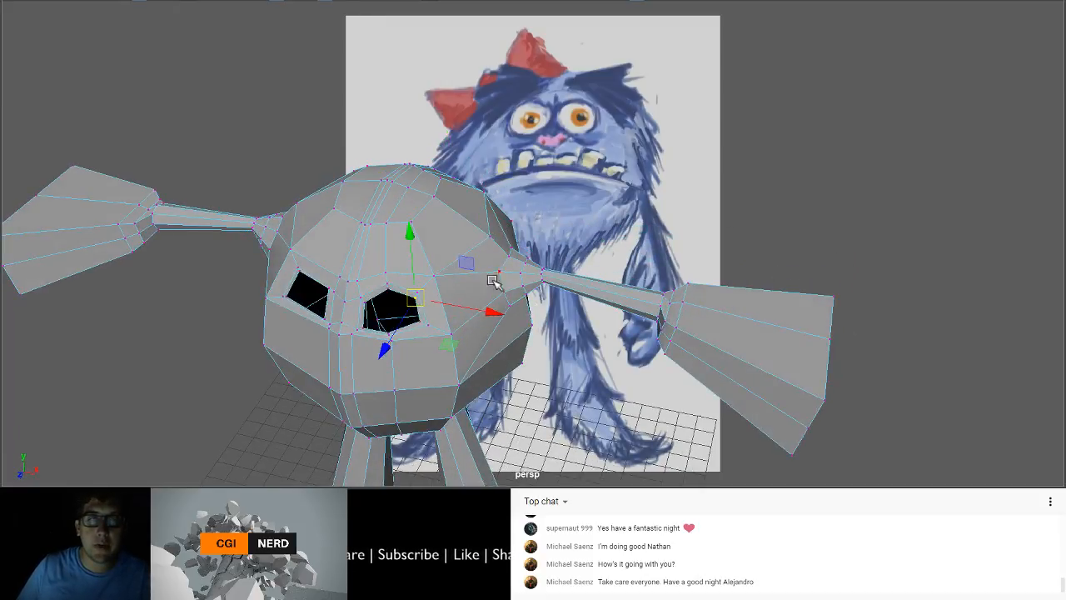
left_click_drag(511, 226, 515, 221, "alt")
left_click_drag(454, 184, 464, 231, "alt")
left_click_drag(447, 291, 447, 267, "alt")
right_click_drag(447, 268, 447, 353, "alt")
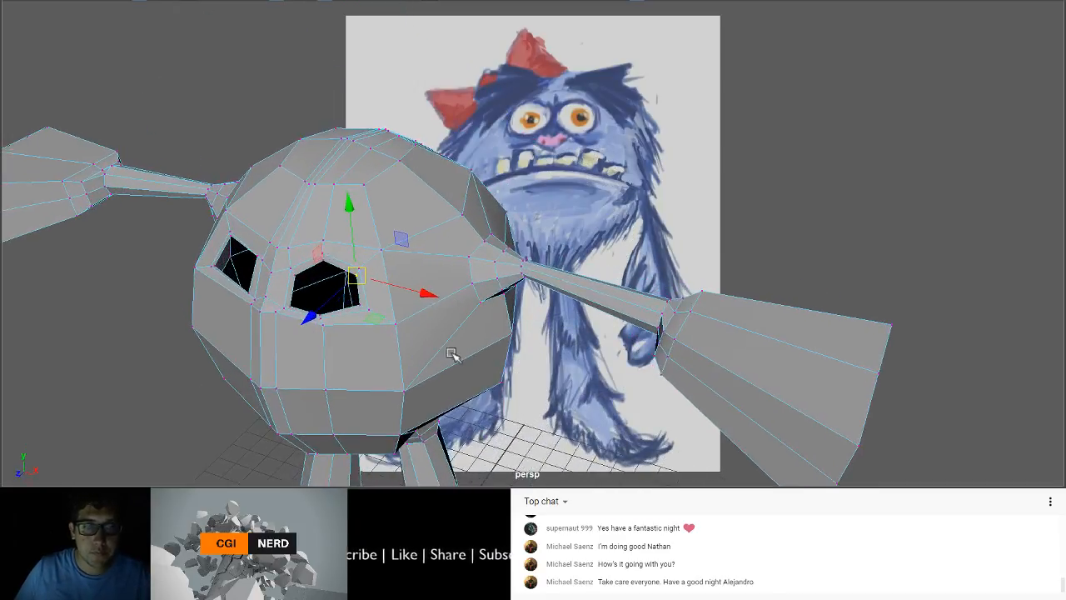
Step: Delete the four body faces in front of, above and behind the positive X shoulder
key("F11")
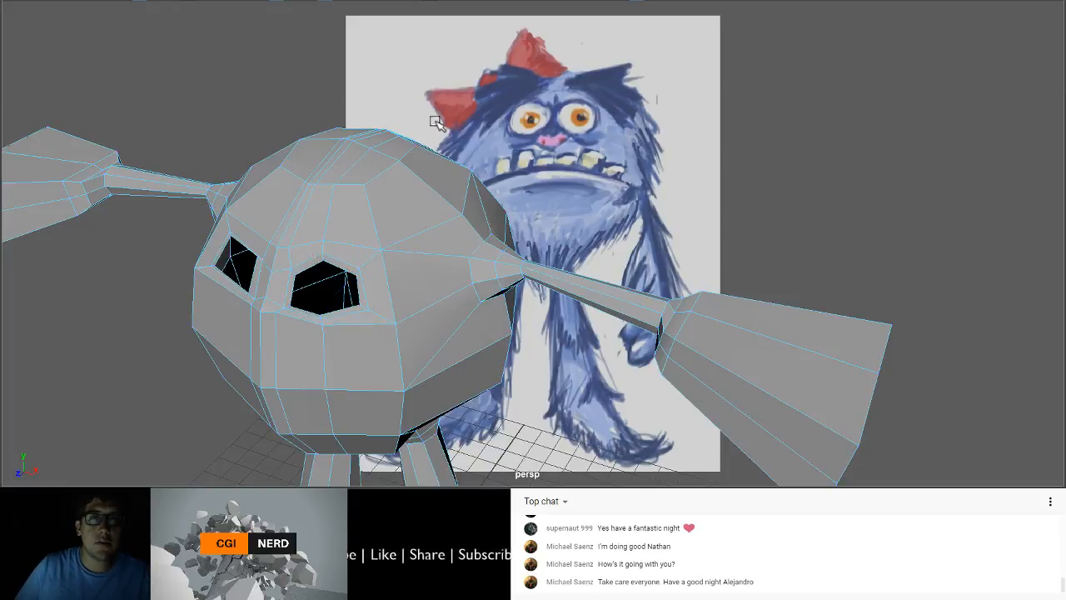
left_click(428, 290)
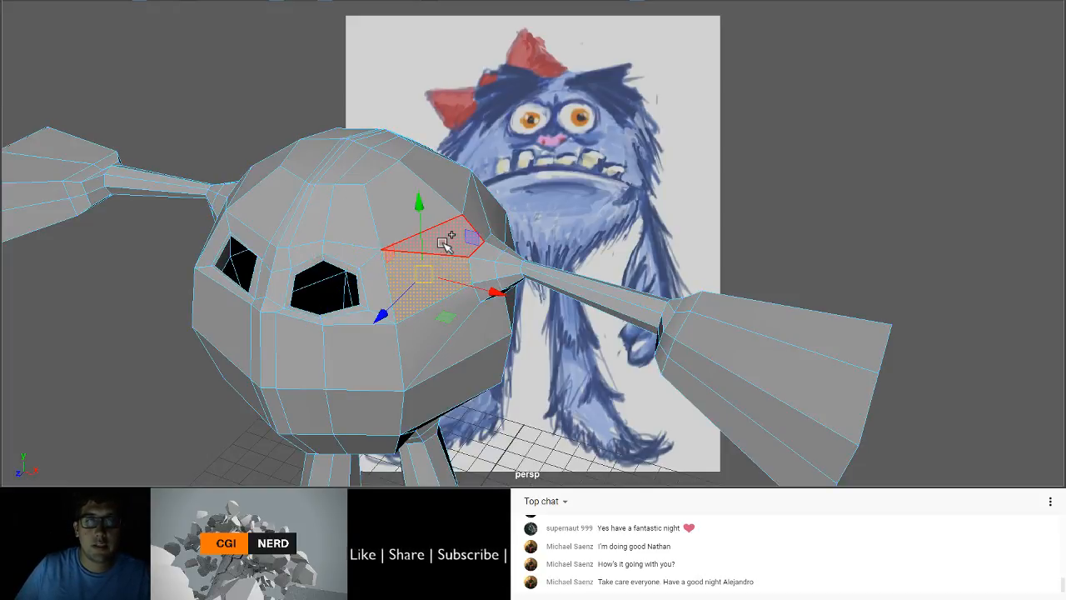
left_click(443, 241, "shift")
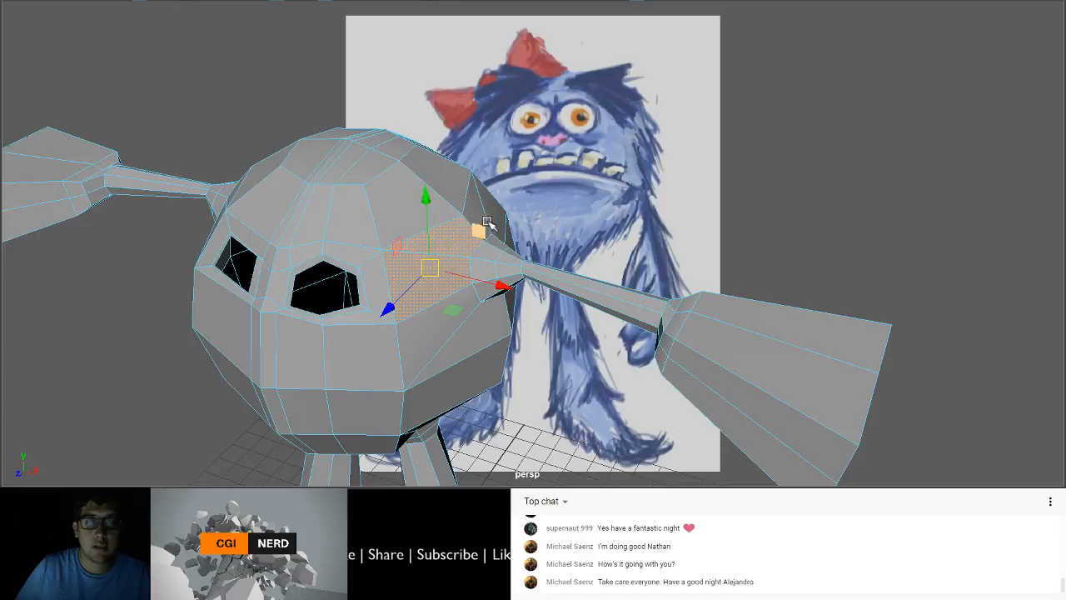
left_click_drag(486, 223, 433, 247, "alt")
left_click(455, 214, "shift")
left_click(473, 215, "shift")
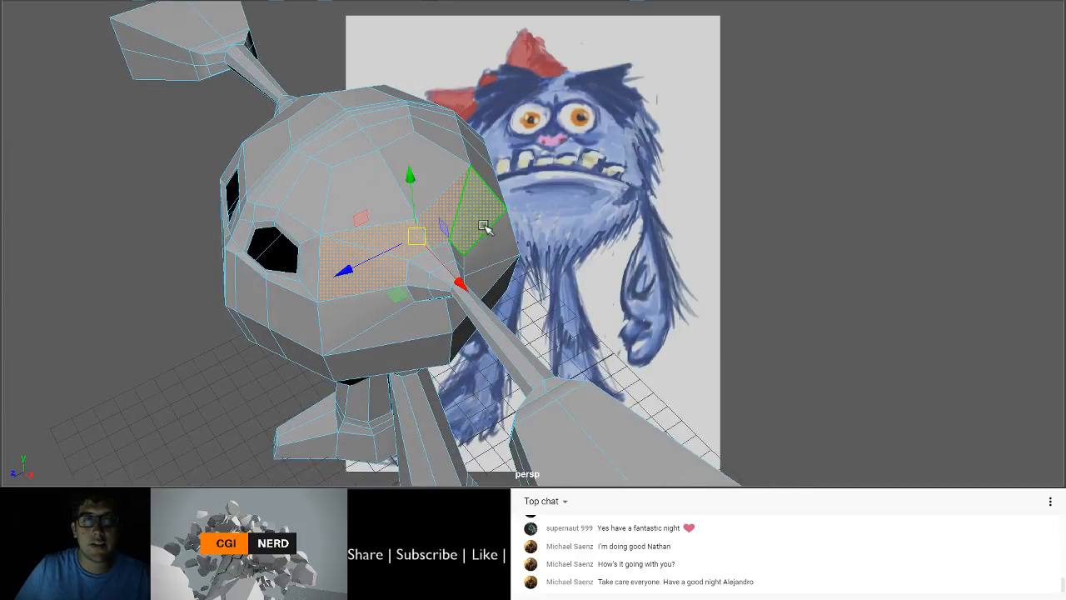
left_click_drag(473, 215, 450, 237, "alt")
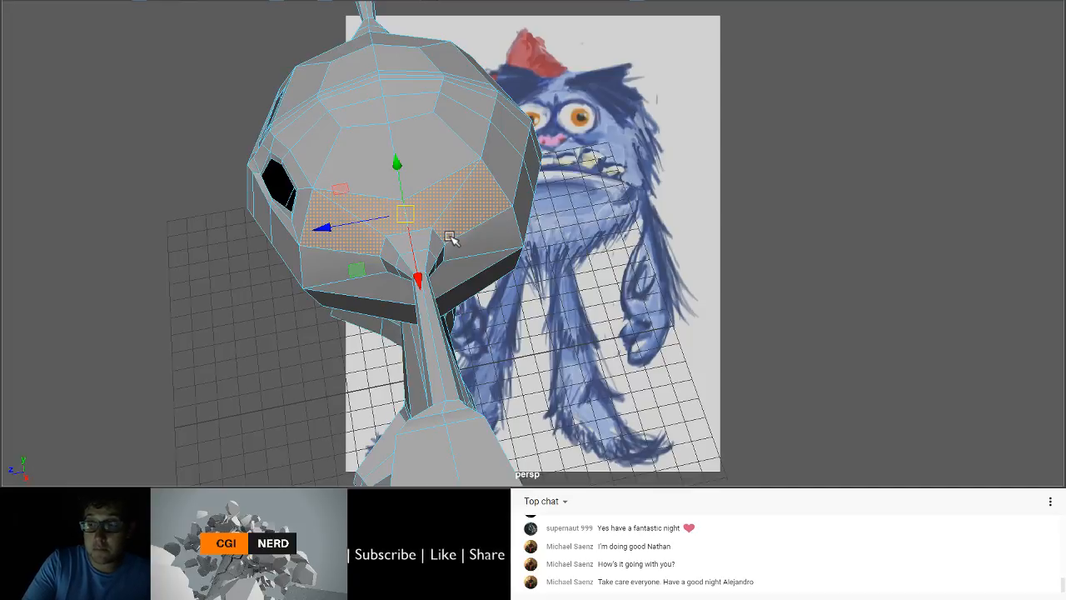
key("Delete")
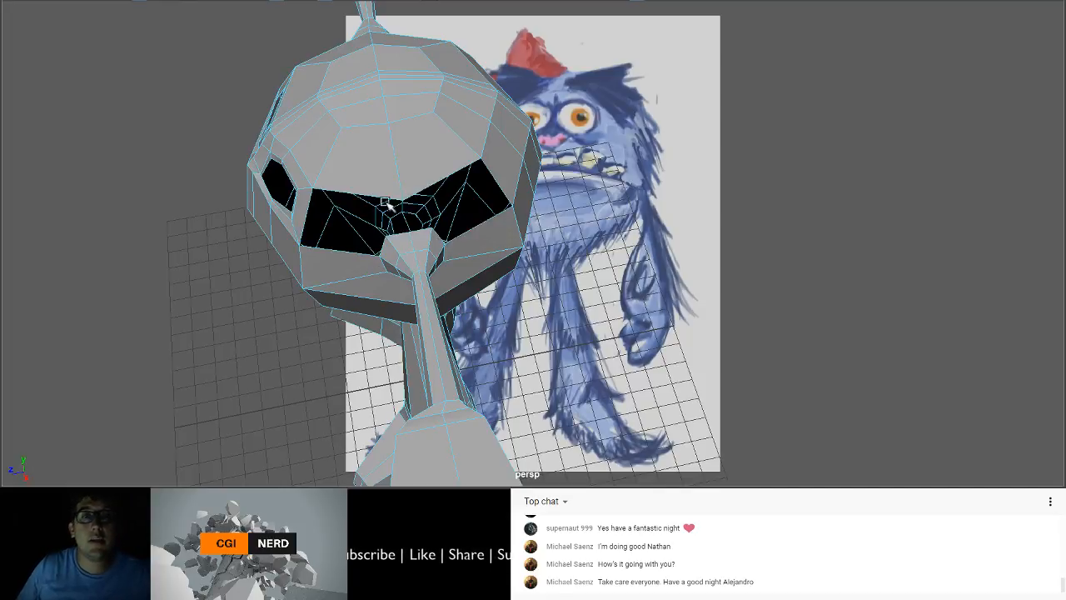
Step: Raise the middle vertex on the upper border of the shoulder opening to straighten that border
left_click_drag(408, 239, 369, 192, "alt")
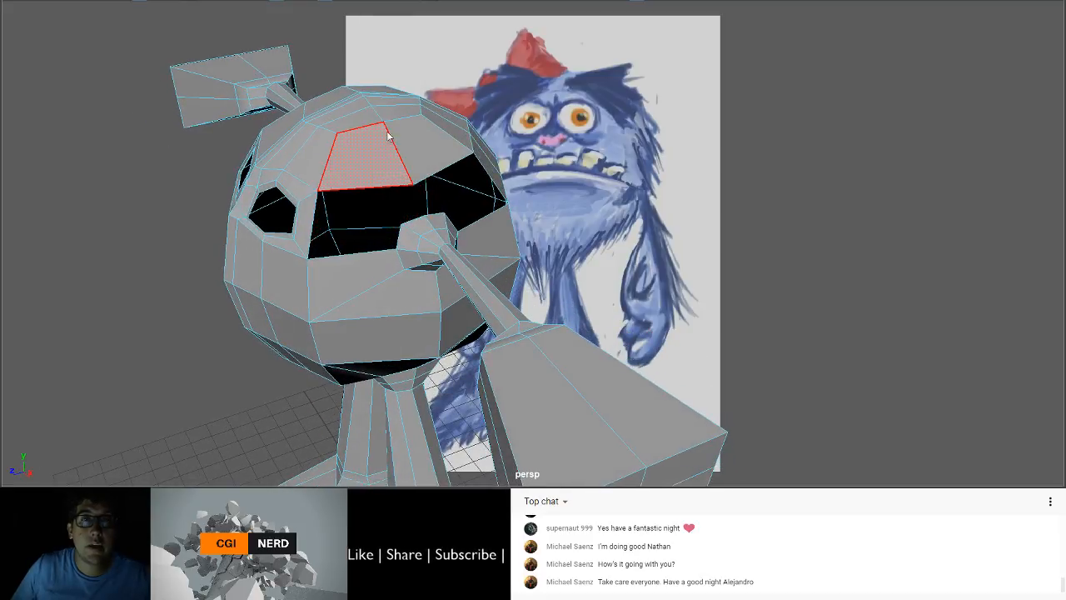
key("F9")
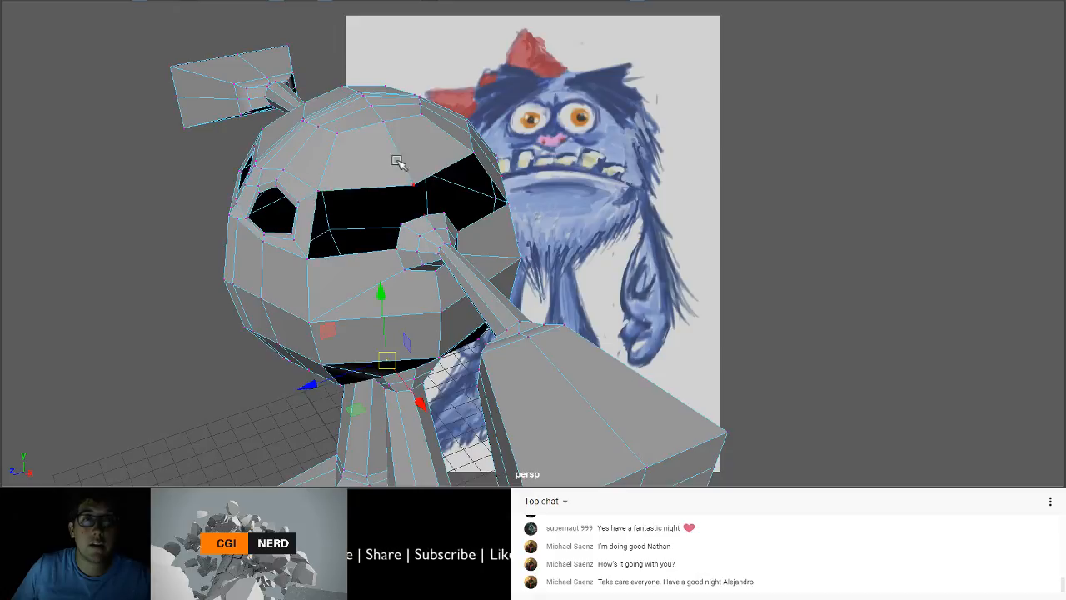
left_click(414, 187)
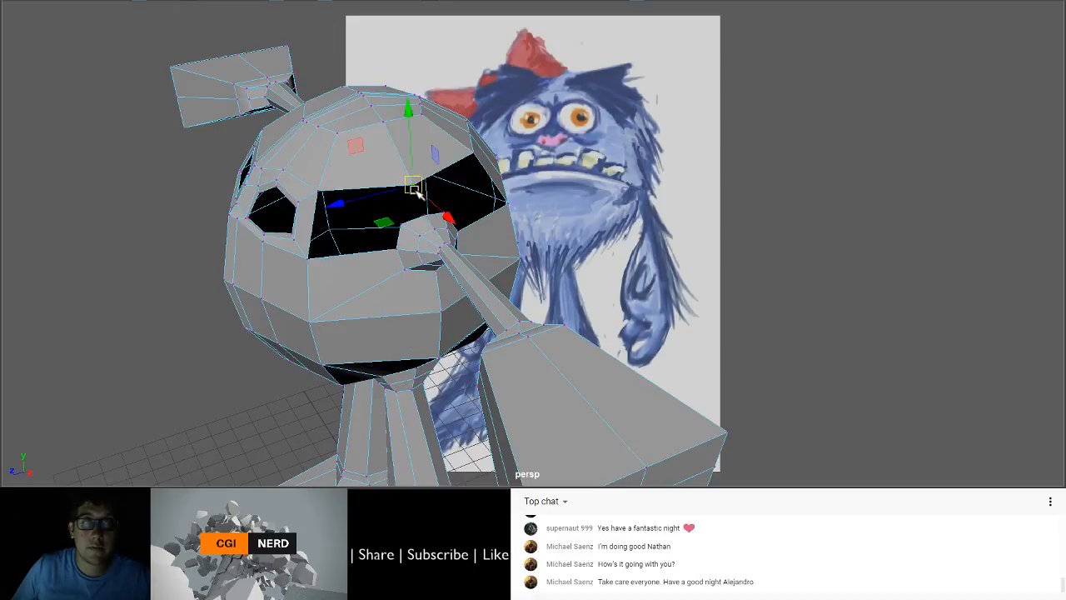
left_click_drag(417, 193, 458, 203, "alt")
left_click_drag(458, 205, 400, 206)
Step: Extrude the upper border edges of the shoulder opening downward into a new strip of faces
left_click(373, 190)
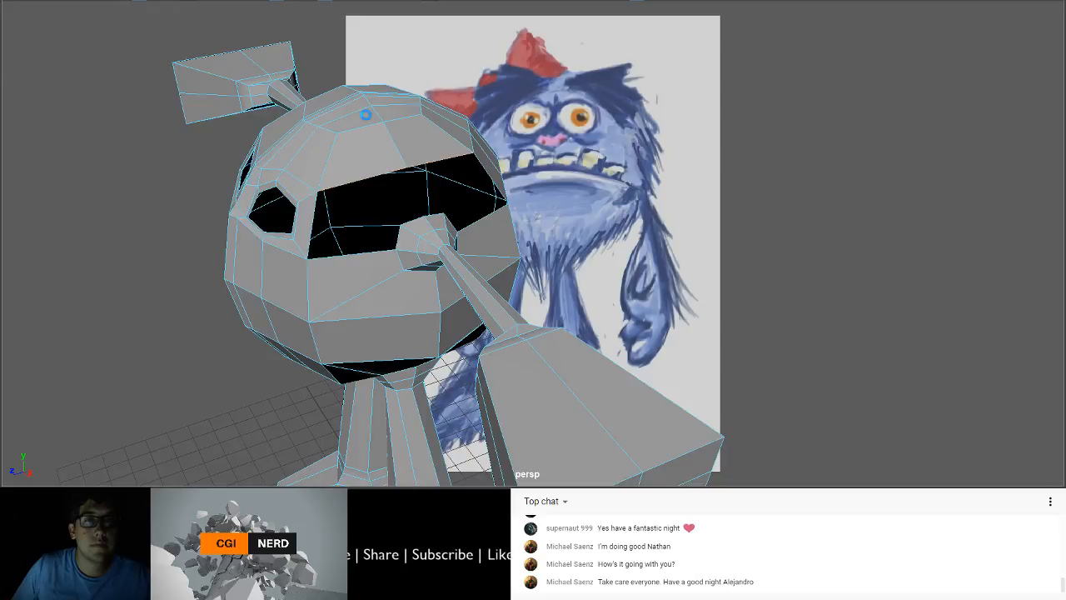
key("w")
left_click_drag(403, 167, 437, 209)
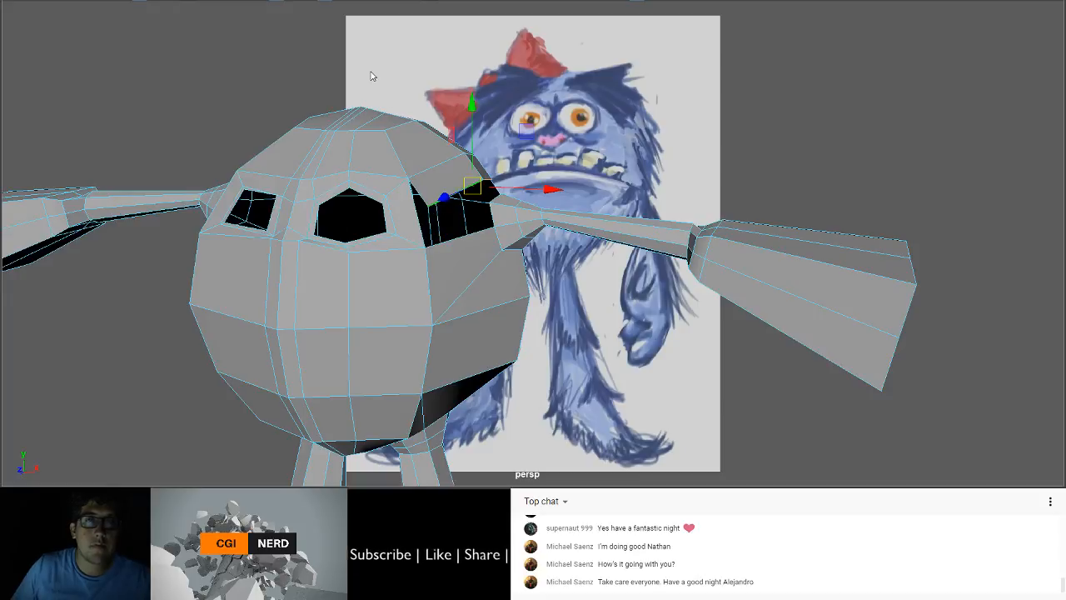
Step: Insert an edge loop through the face strip between the positive X eye and the shoulder opening
key("F9")
left_click(428, 207)
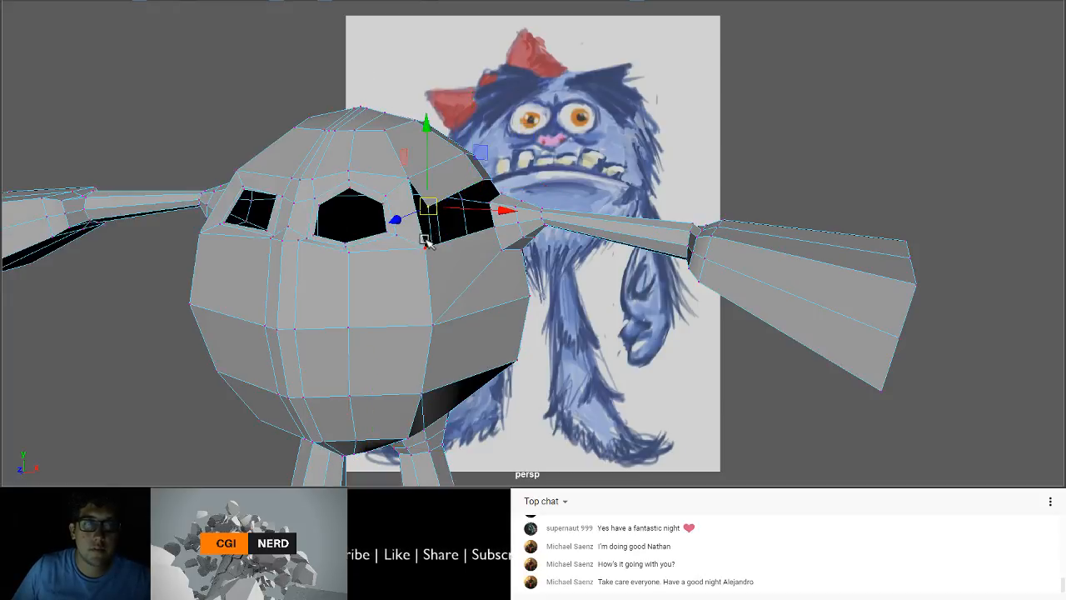
left_click_drag(439, 215, 405, 233, "alt")
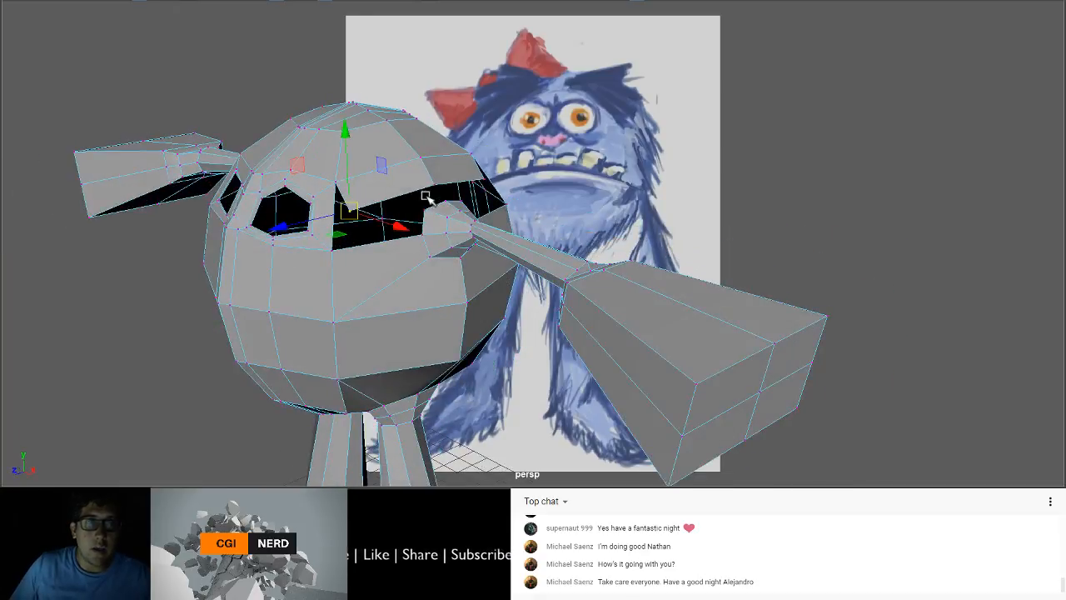
left_click_drag(424, 198, 421, 254, "alt")
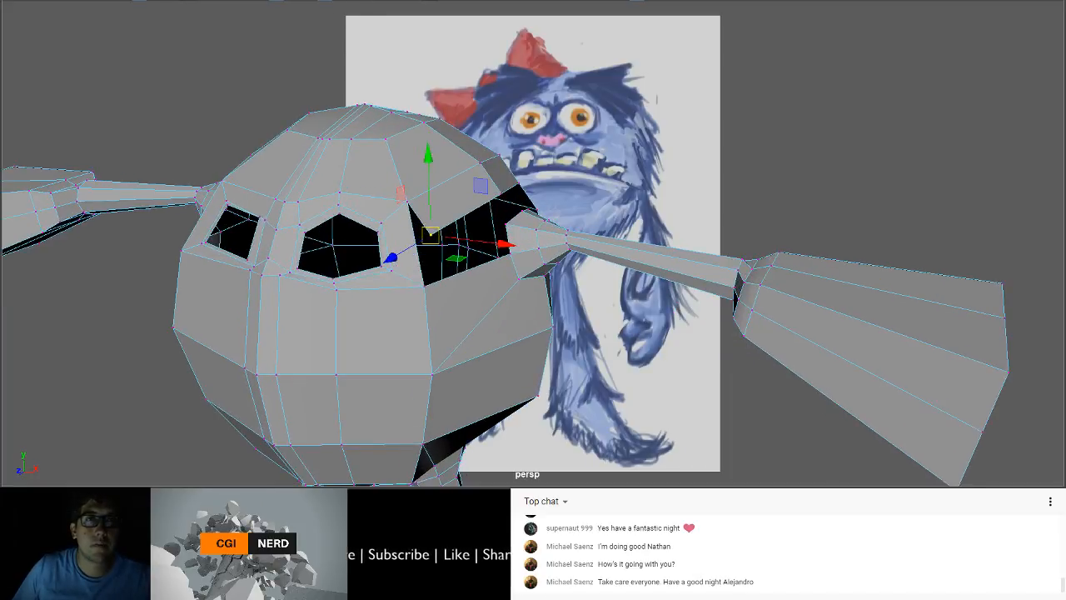
left_click(404, 82)
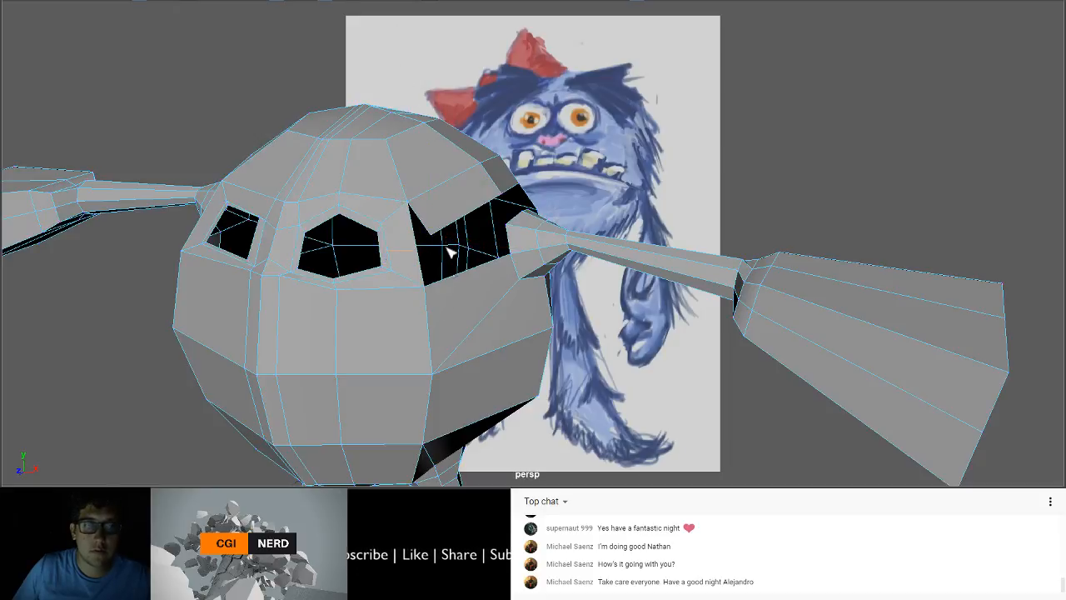
Step: Merge the front tip of the extruded strip with the new edge loop's vertex and nudge the merged vertex into place
left_click(340, 39)
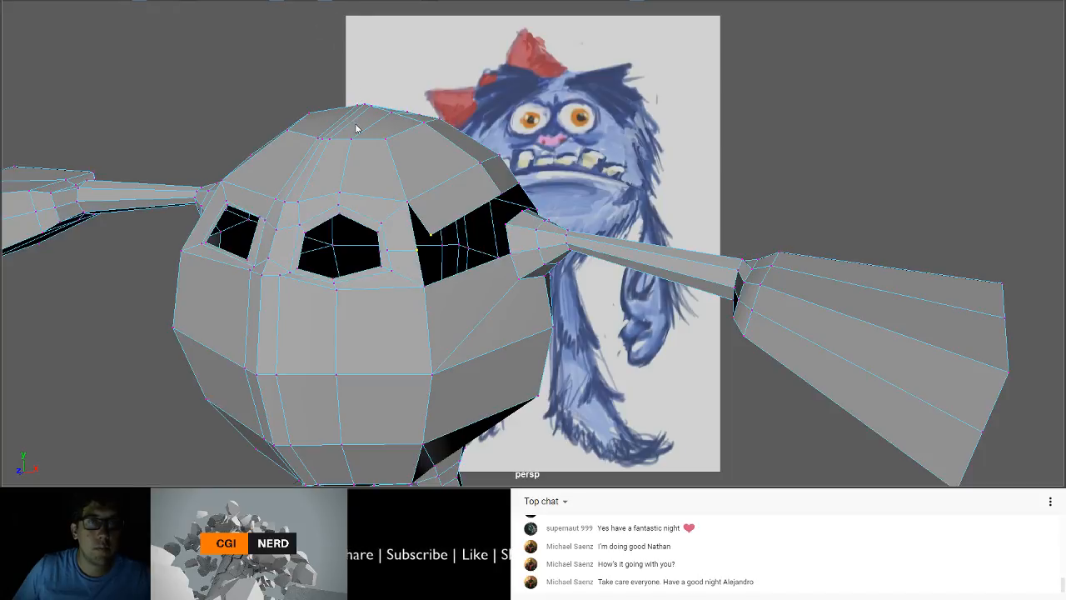
left_click(419, 258)
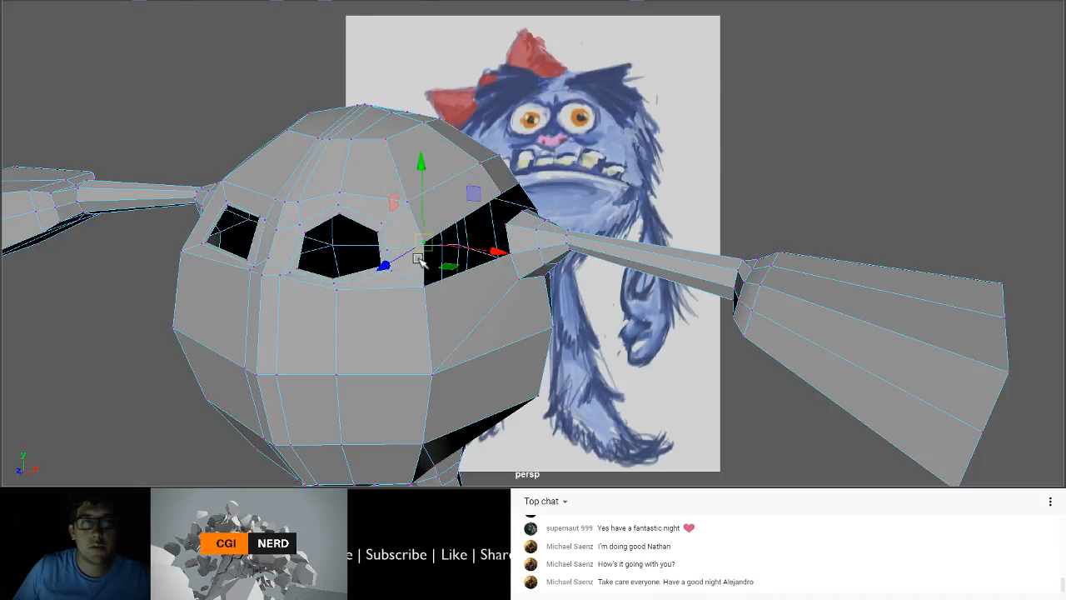
left_click_drag(422, 248, 421, 247)
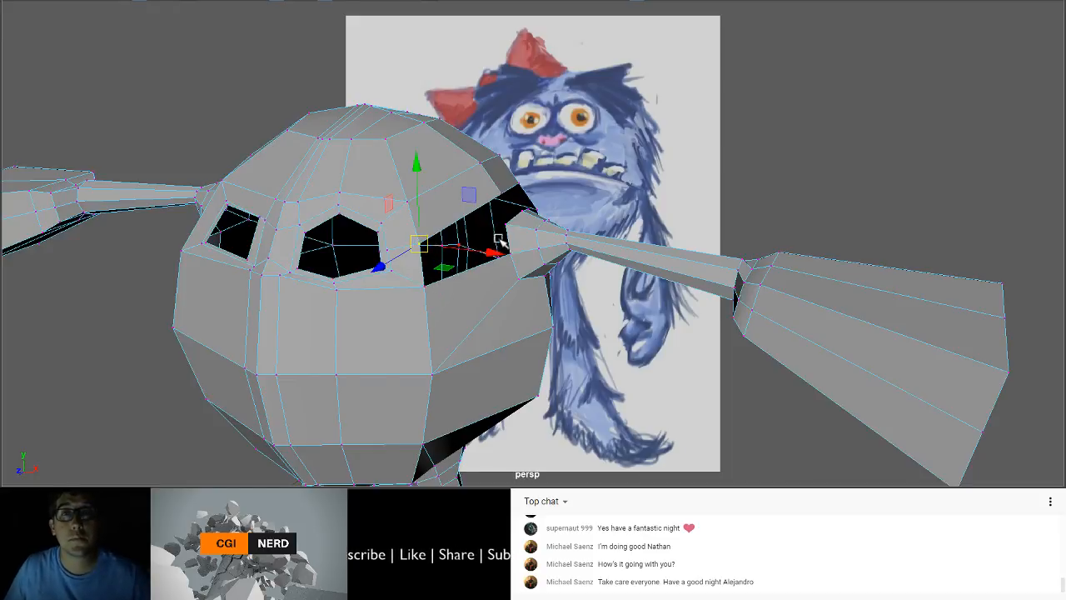
Step: Insert an edge loop across the back faces of the body, starting at the rear border of the shoulder opening
left_click_drag(464, 281, 463, 221, "alt")
left_click_drag(538, 166, 521, 181, "alt")
key("g")
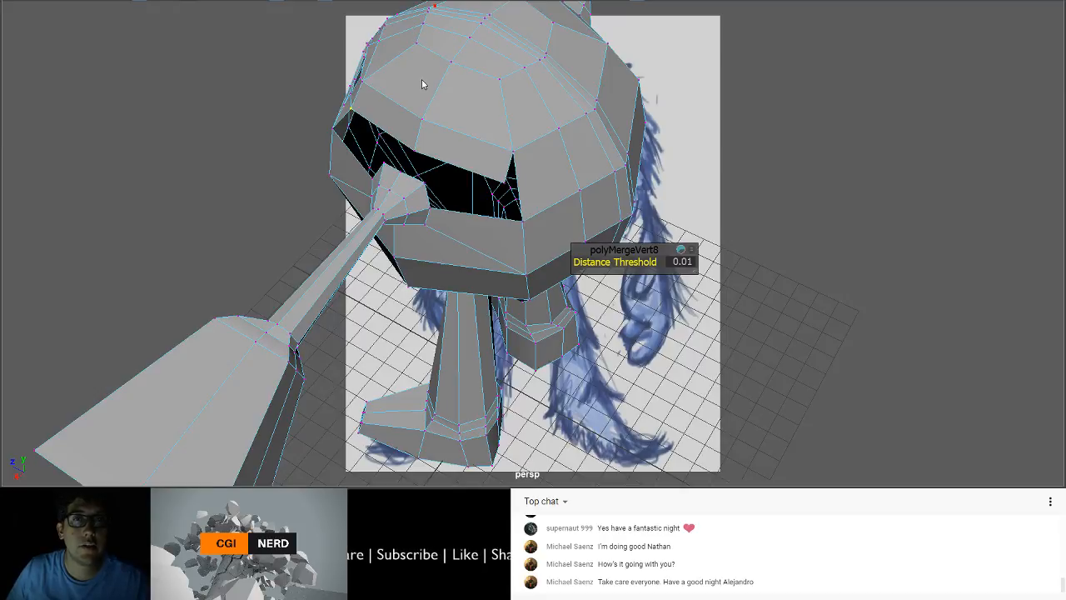
key("g")
left_click_drag(570, 163, 569, 160)
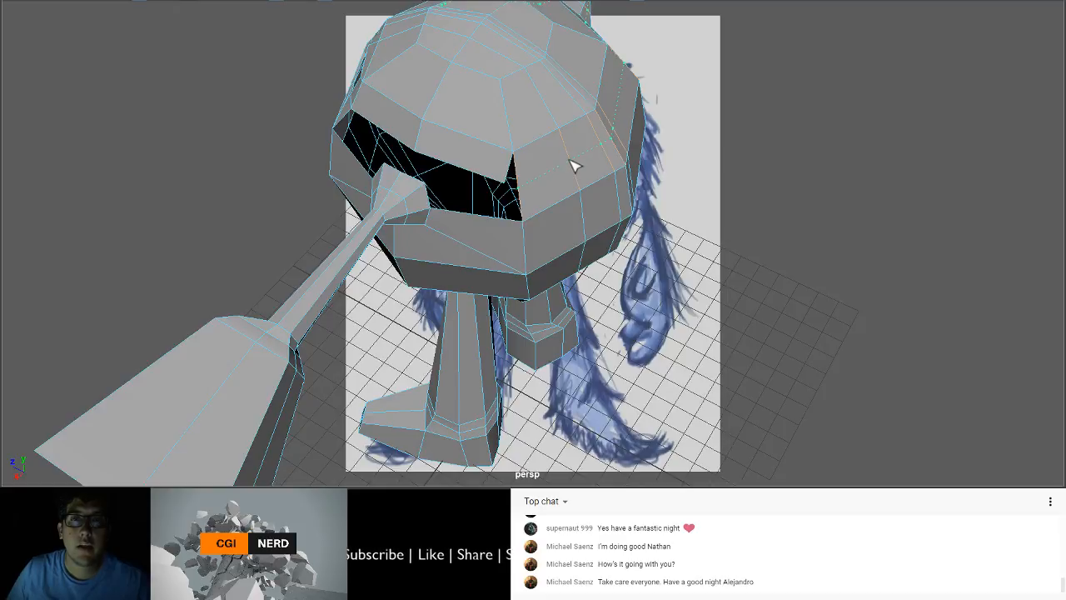
Step: Merge the rear tip of the extruded strip with the back edge loop's vertex on the shoulder opening border
left_click_drag(503, 152, 603, 112, "alt")
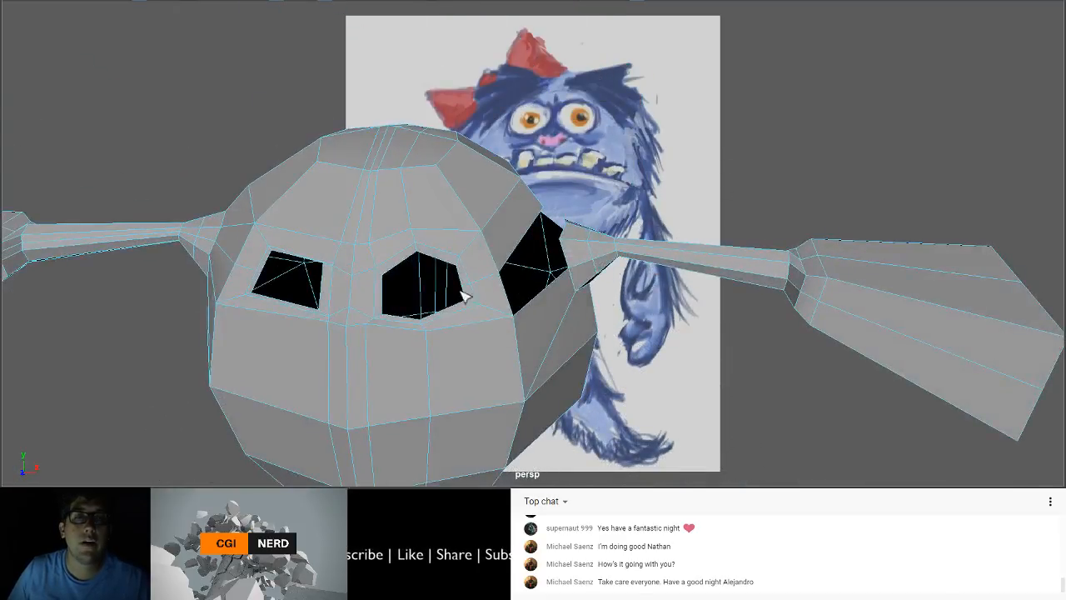
left_click_drag(508, 298, 555, 281, "alt")
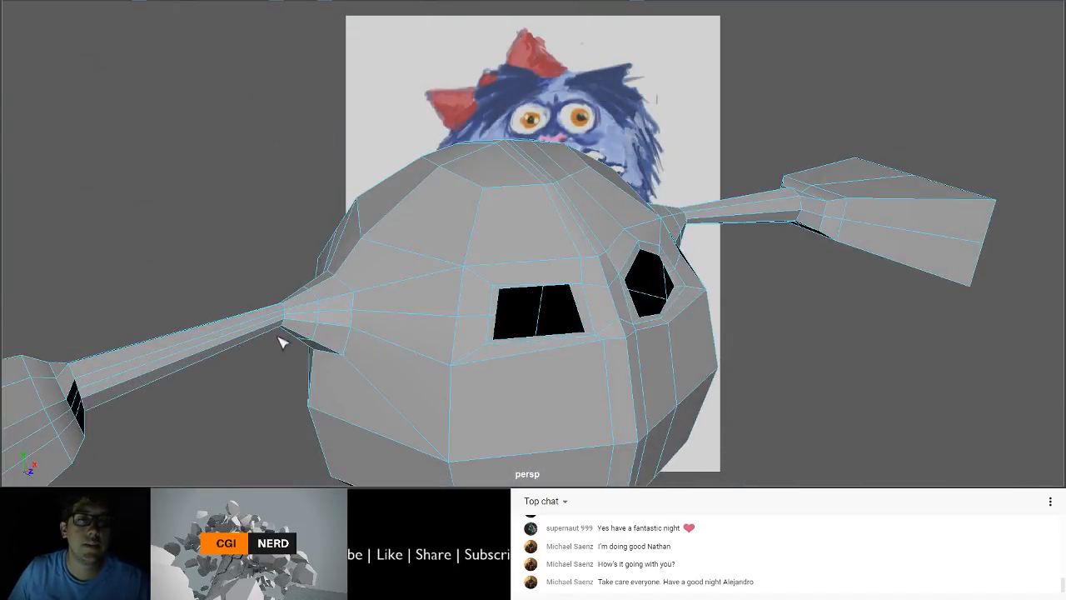
left_click_drag(363, 325, 199, 336, "alt")
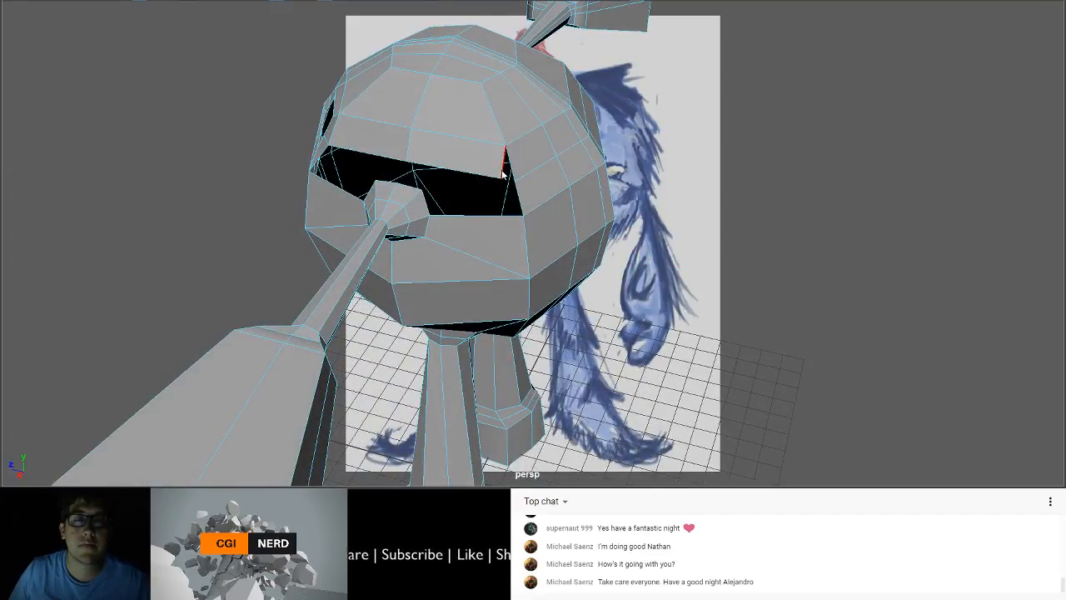
right_click_drag(503, 165, 436, 46)
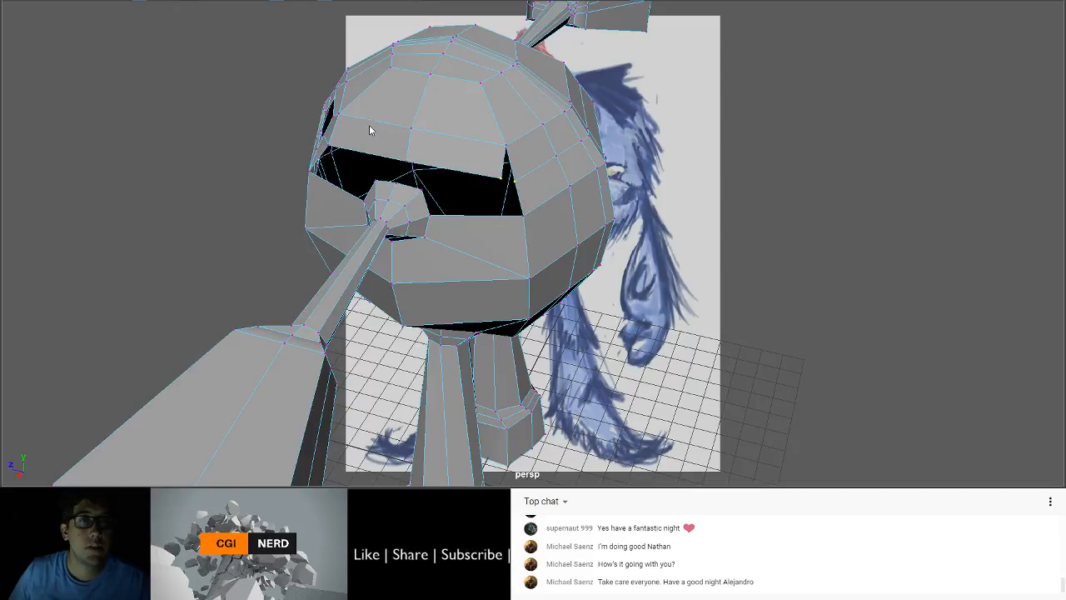
key("g")
left_click_drag(444, 242, 513, 193, "alt")
key("w")
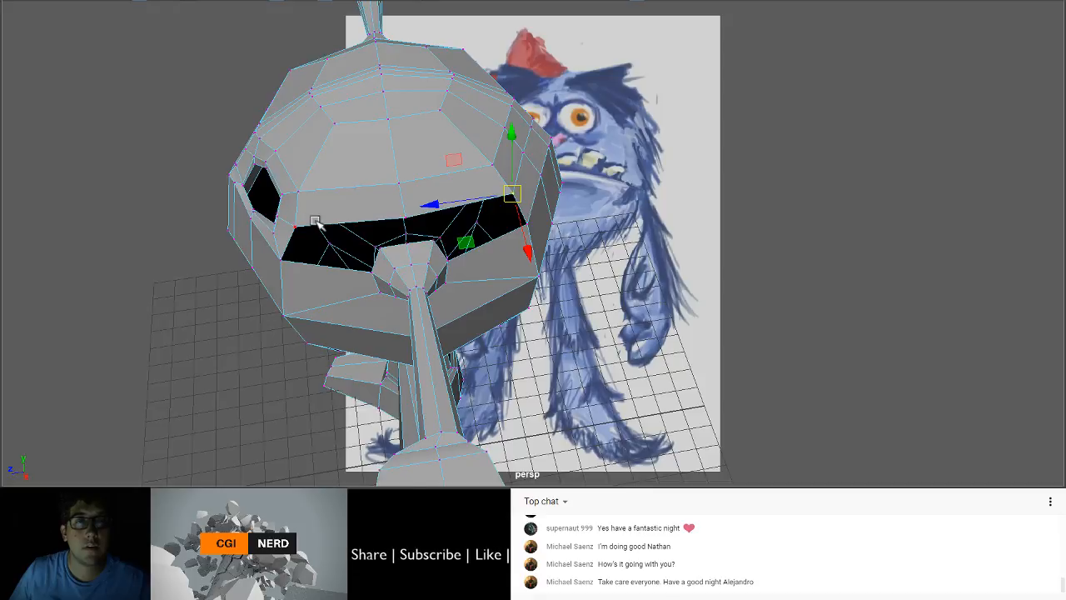
left_click_drag(316, 220, 375, 205, "alt")
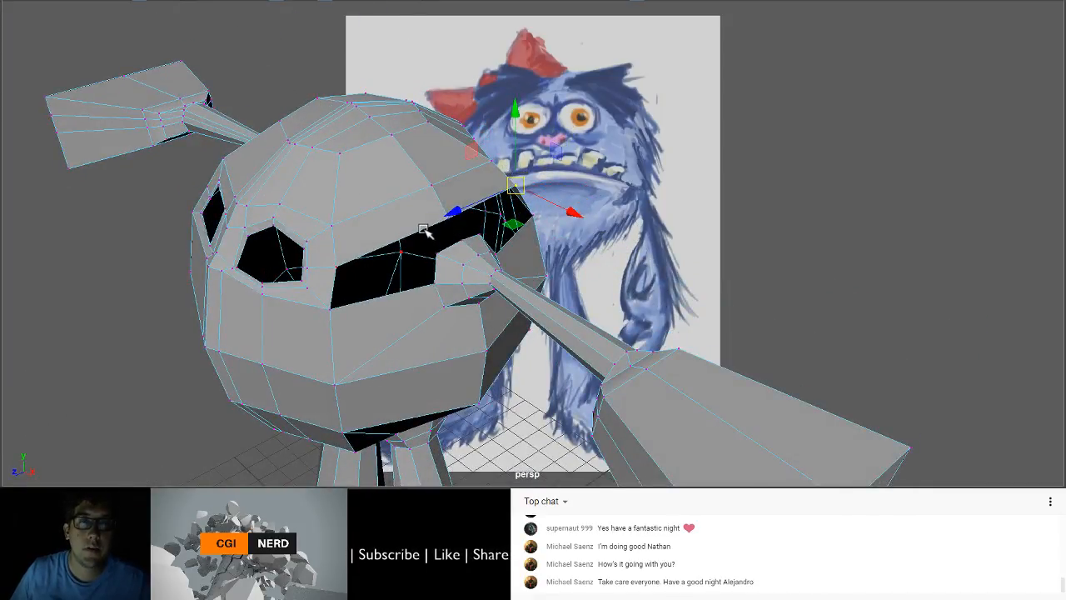
left_click_drag(421, 234, 393, 204, "alt")
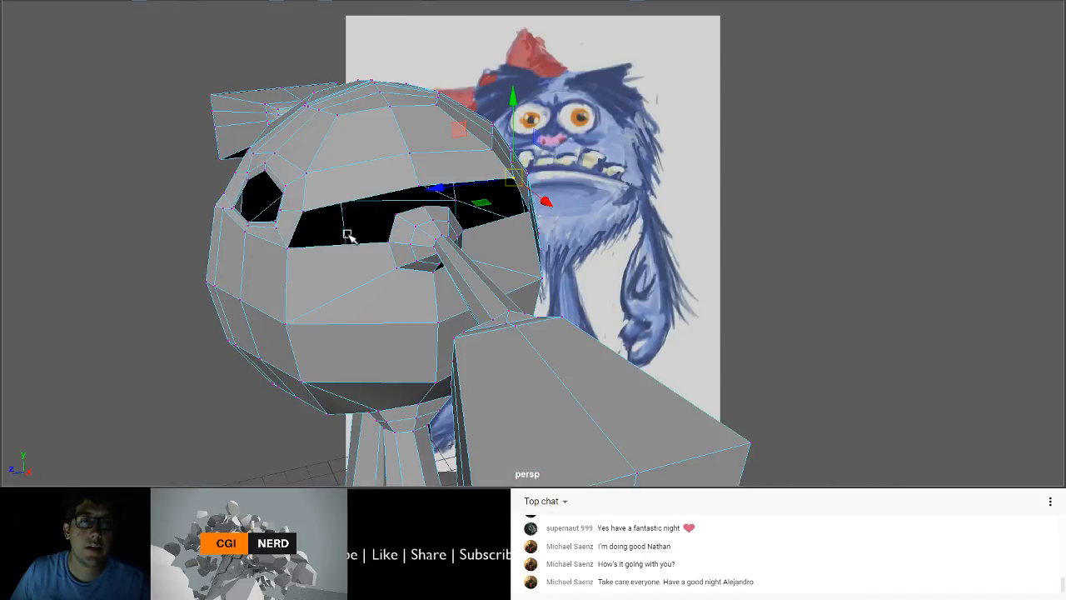
left_click_drag(367, 240, 398, 275, "alt")
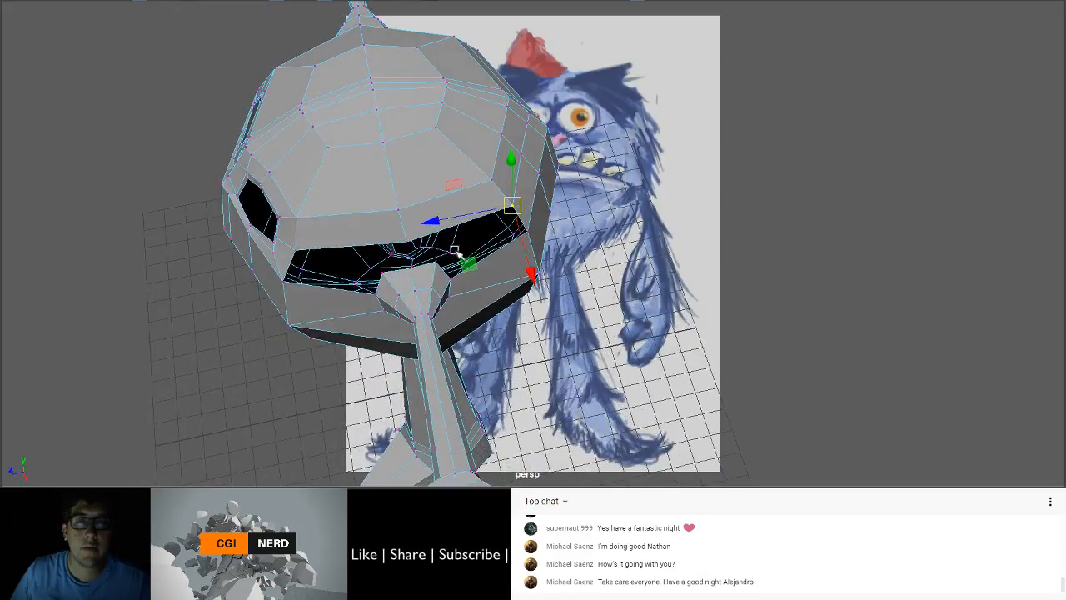
left_click_drag(409, 208, 422, 185, "alt")
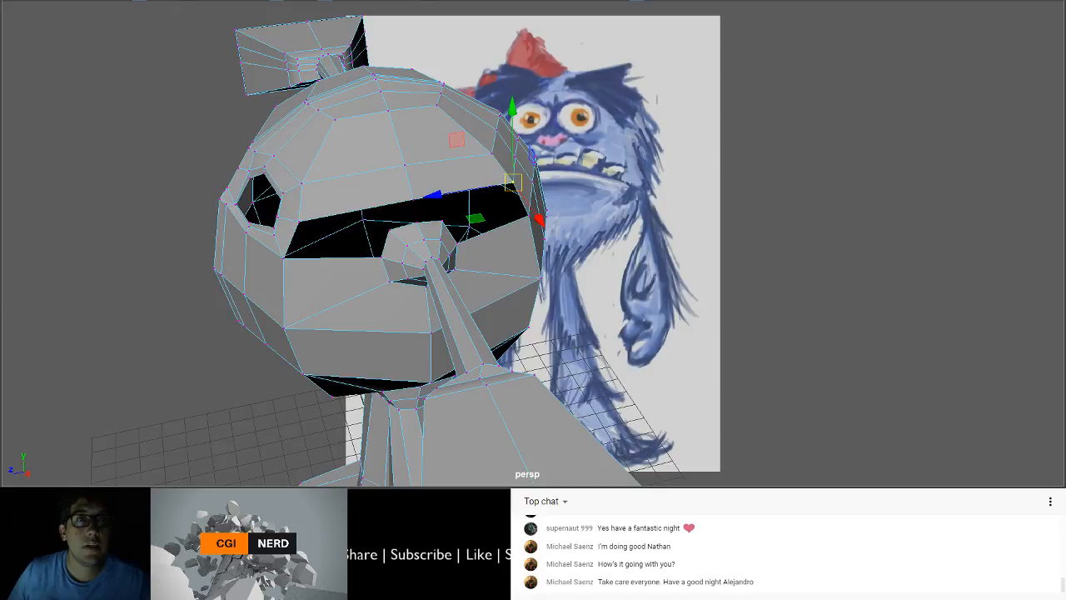
left_click(434, 88)
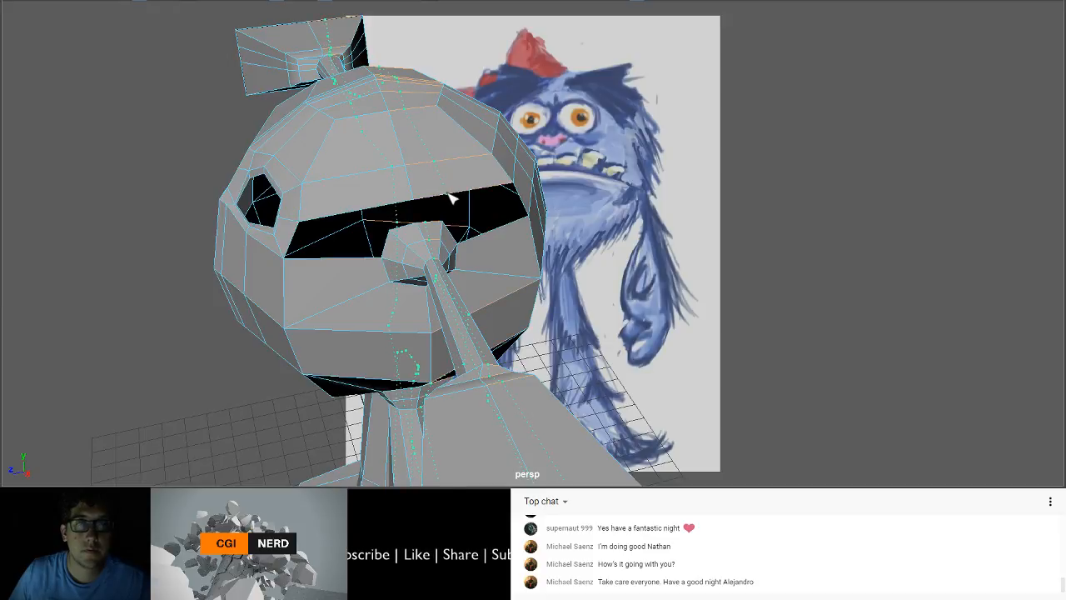
left_click_drag(377, 175, 492, 191, "alt")
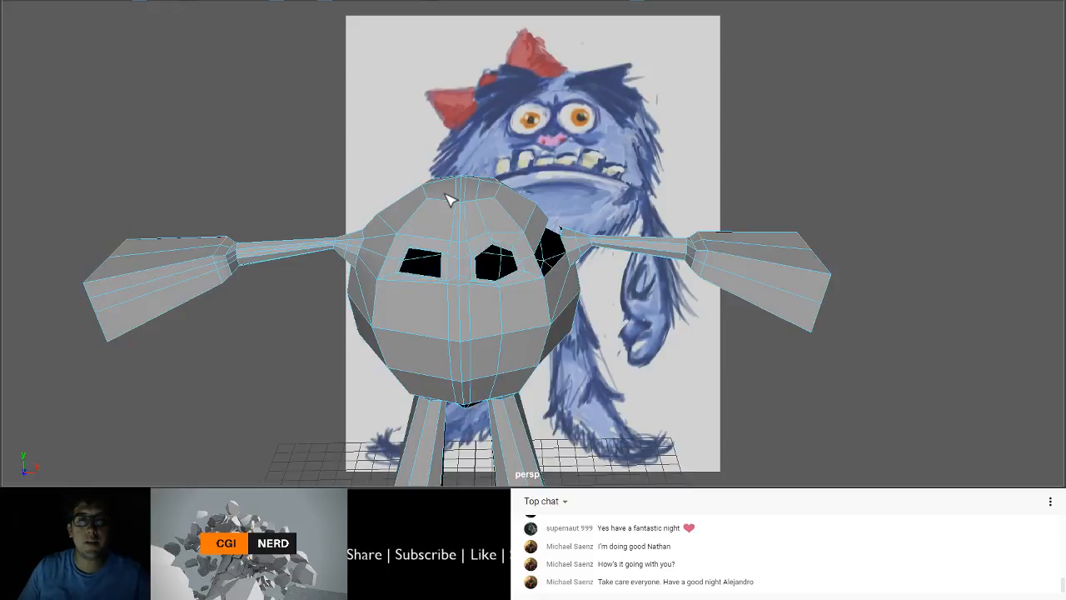
Step: Delete all faces of the character's negative X half, selecting them in the top view, and return to the perspective view
scroll(435, 196, "down", 3)
middle_click_drag(442, 202, 446, 162, "alt")
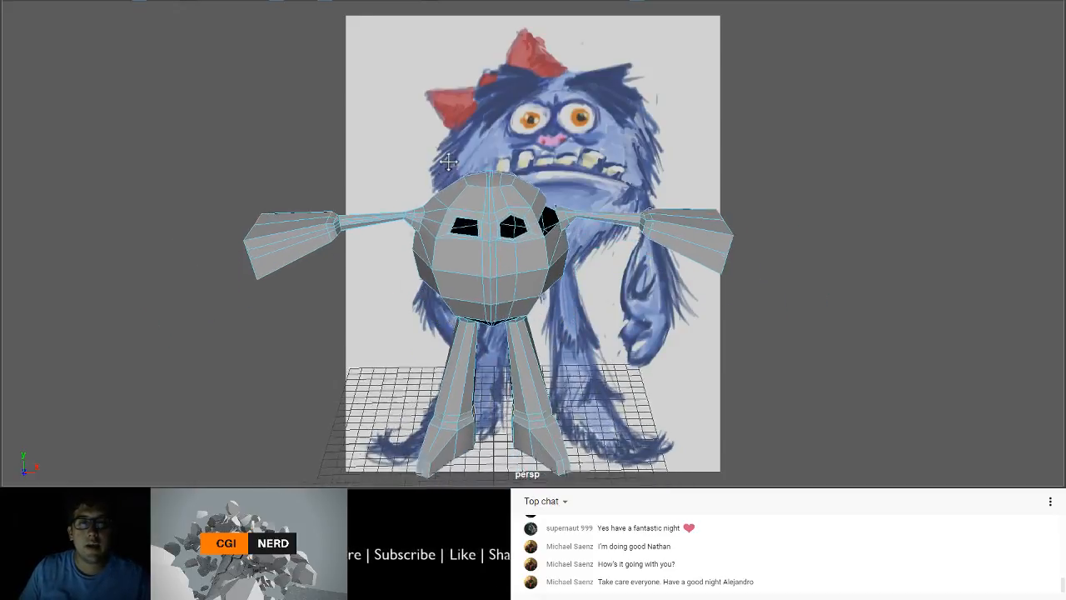
left_click_drag(445, 161, 438, 155, "alt")
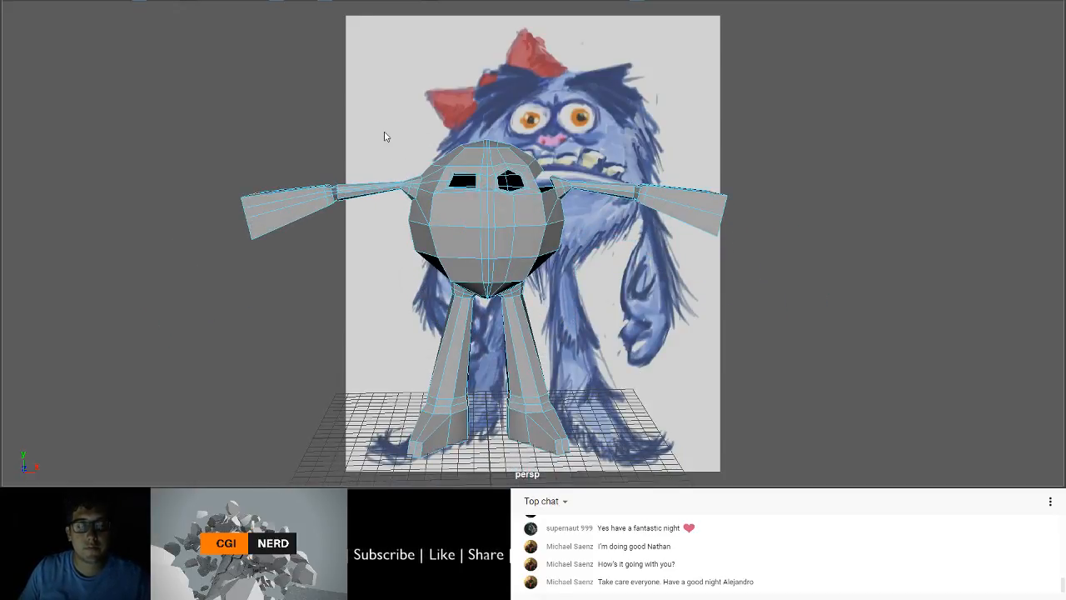
key("space")
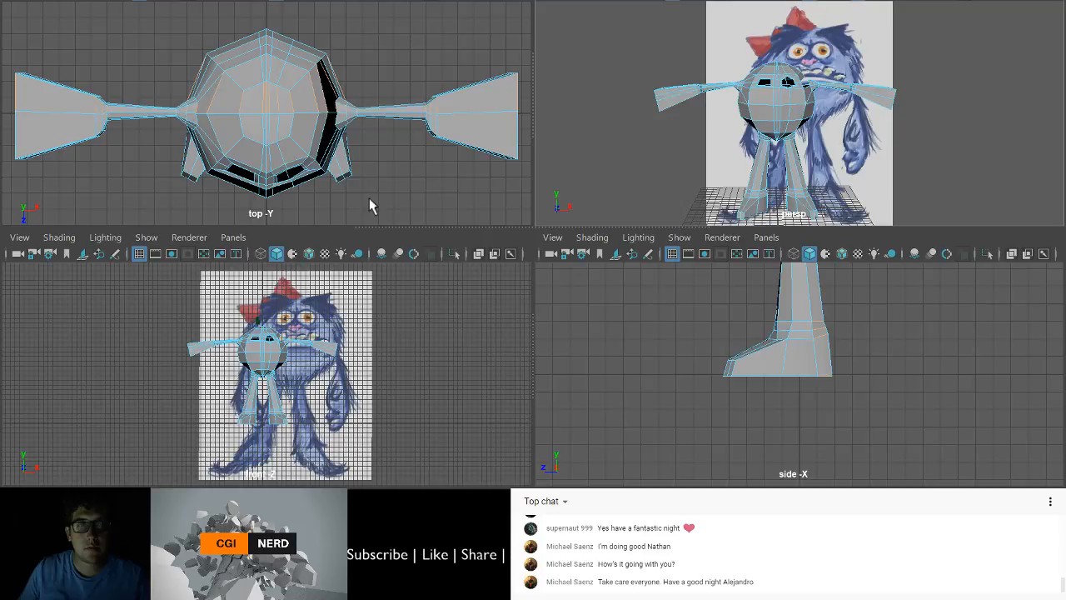
scroll(369, 200, "down", 2)
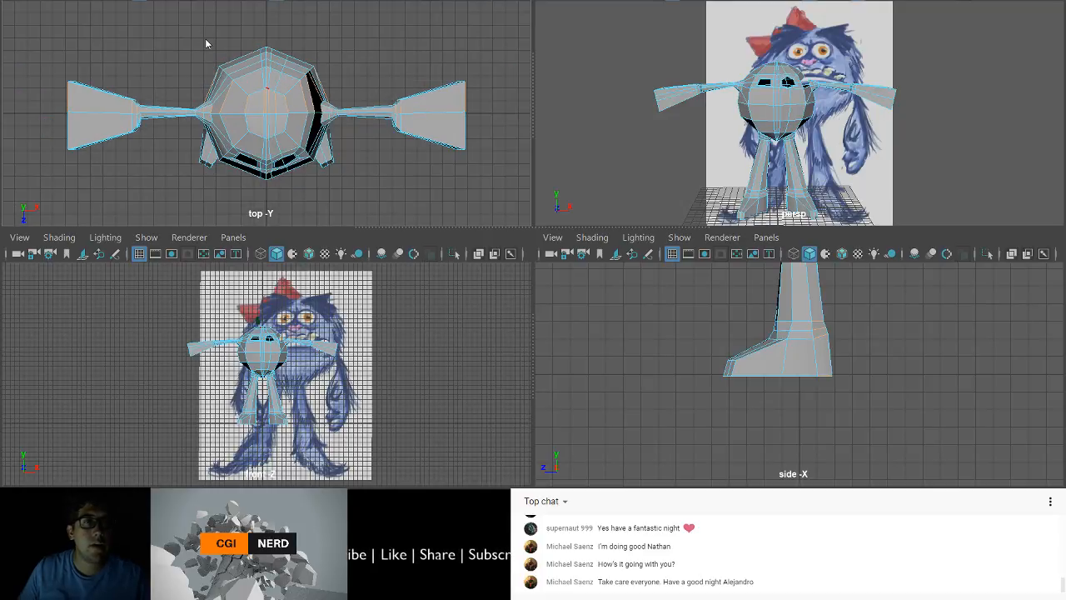
left_click_drag(43, 20, 270, 240)
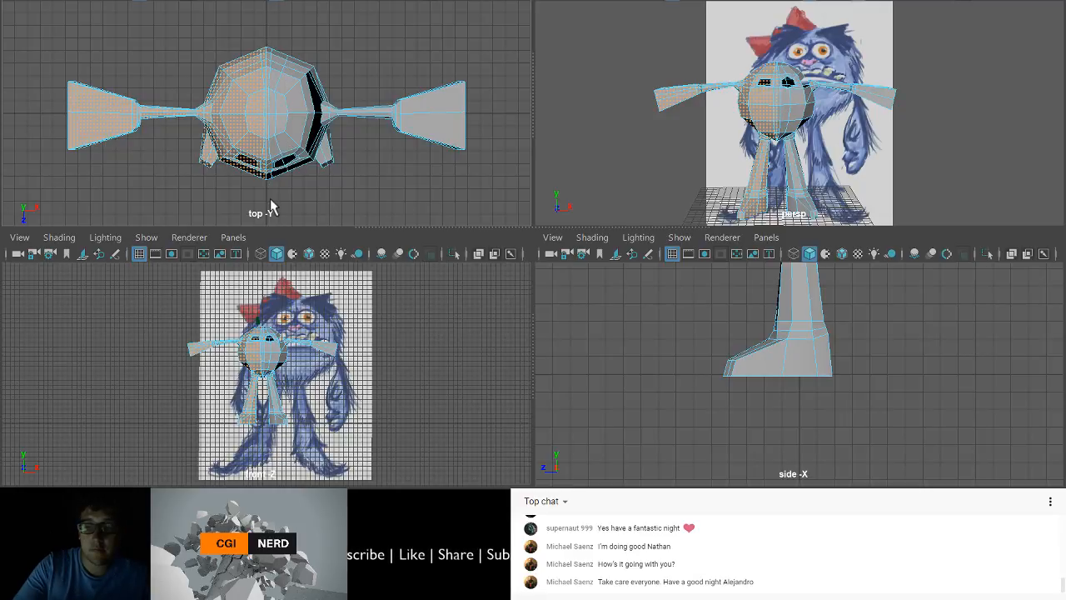
key("shift+f")
key("space")
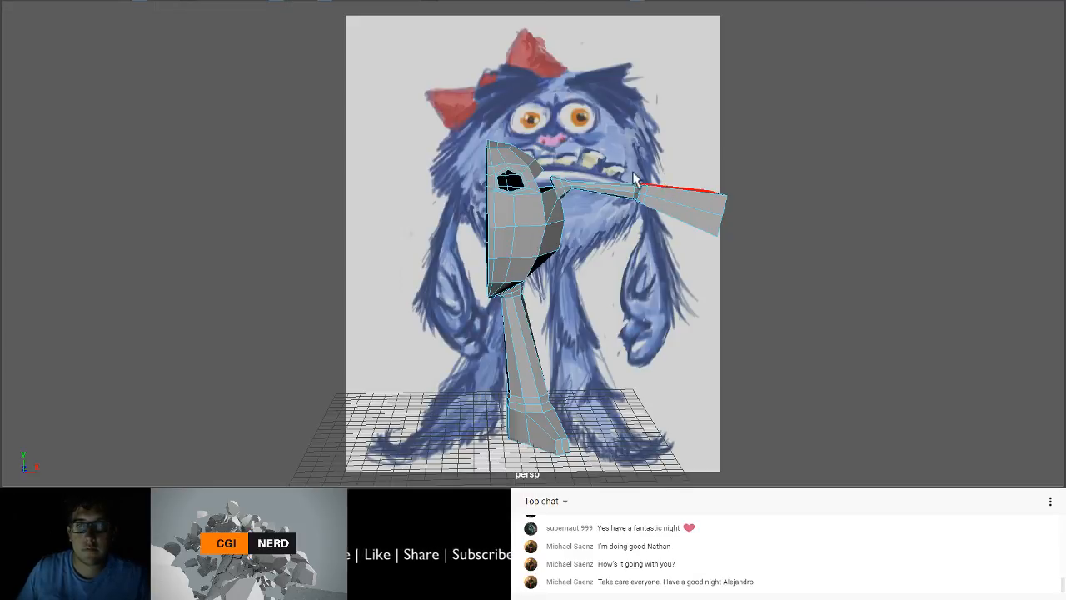
Step: Merge the extruded strip's lower border vertices in front of and behind the arm with the arm's adjacent upper corner vertices
left_click_drag(634, 177, 508, 200, "alt")
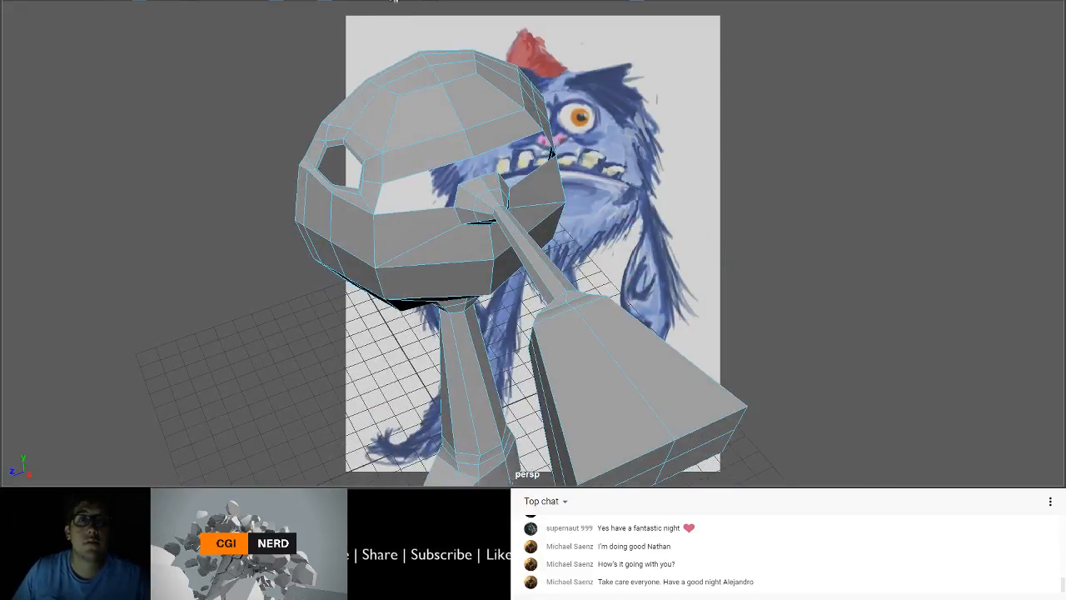
left_click_drag(387, 123, 454, 135, "alt")
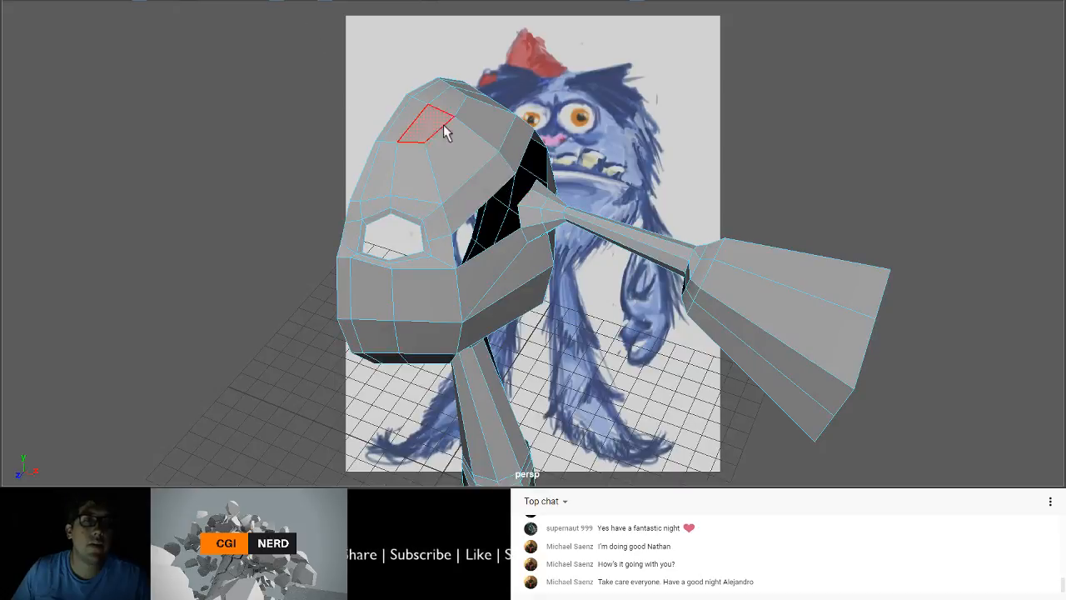
left_click_drag(483, 171, 428, 178, "alt")
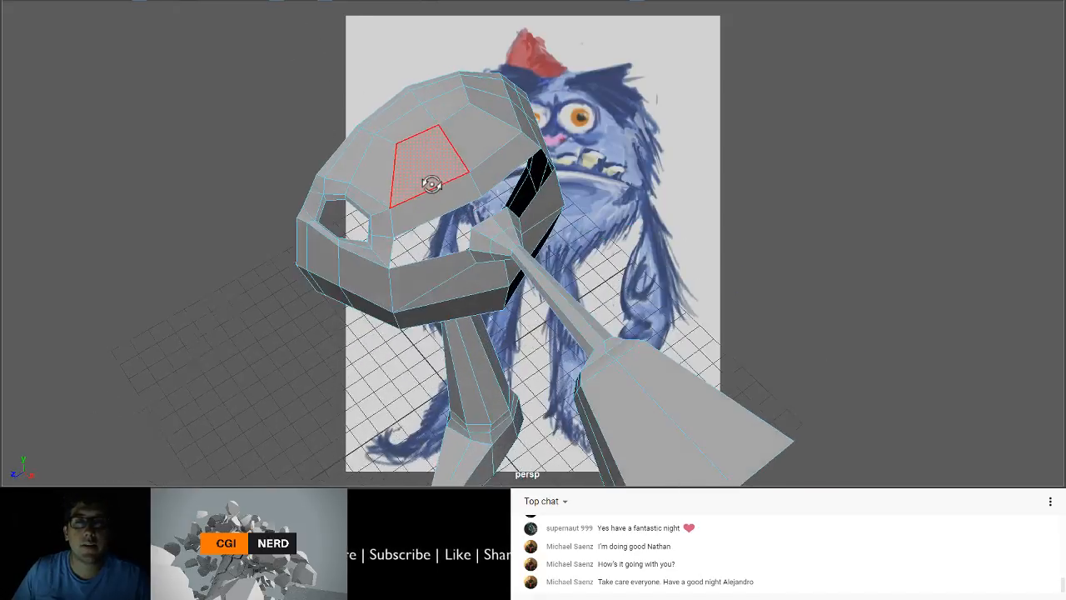
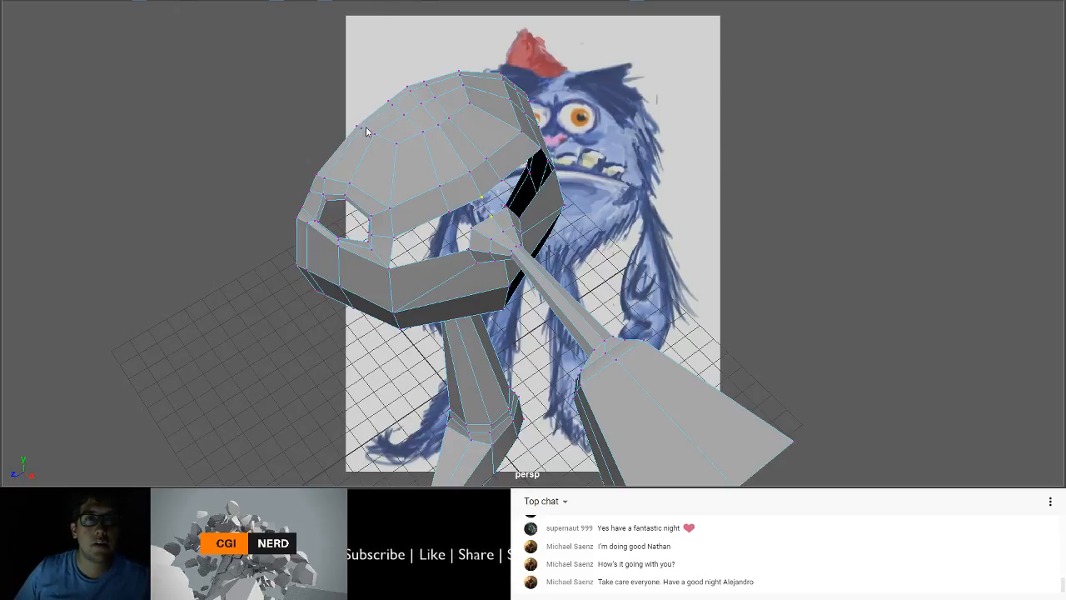
right_click_drag(367, 131, 367, 131, "shift")
left_click(452, 214)
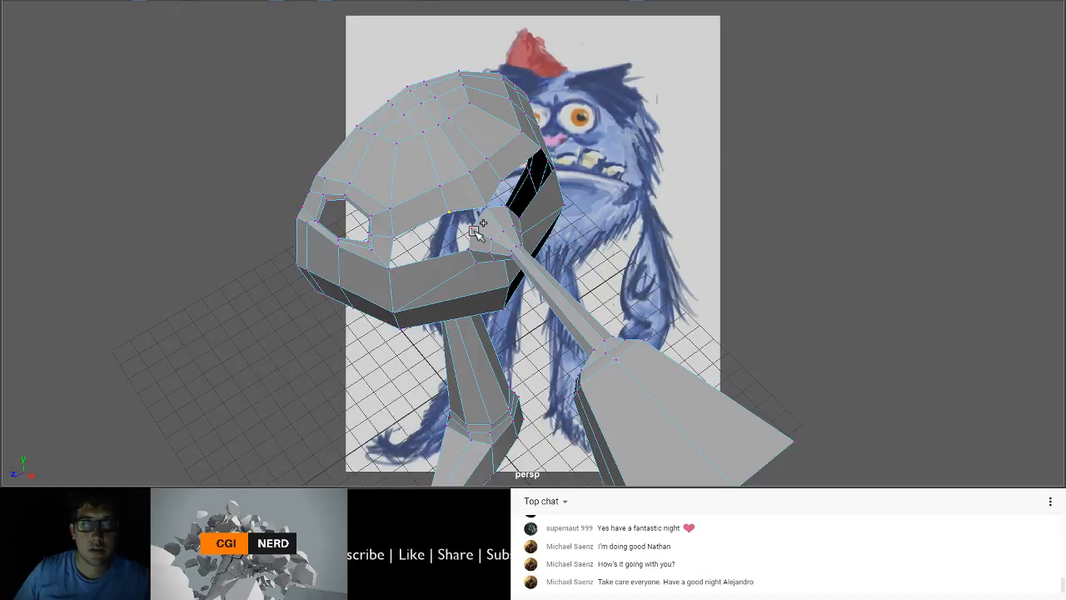
left_click(474, 232, "shift")
key("g")
left_click(503, 183)
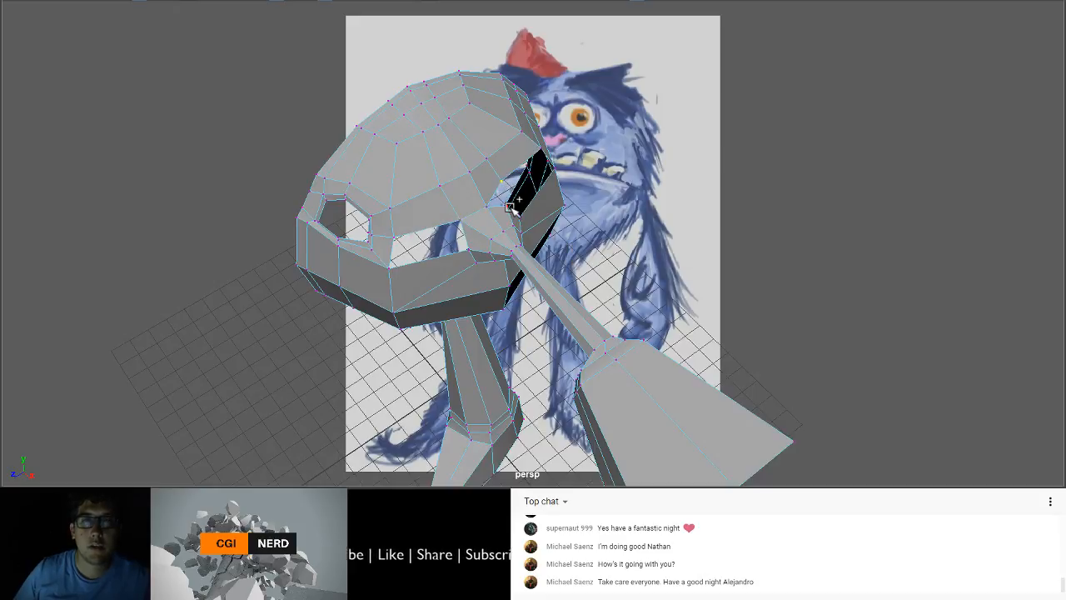
left_click(509, 210, "shift")
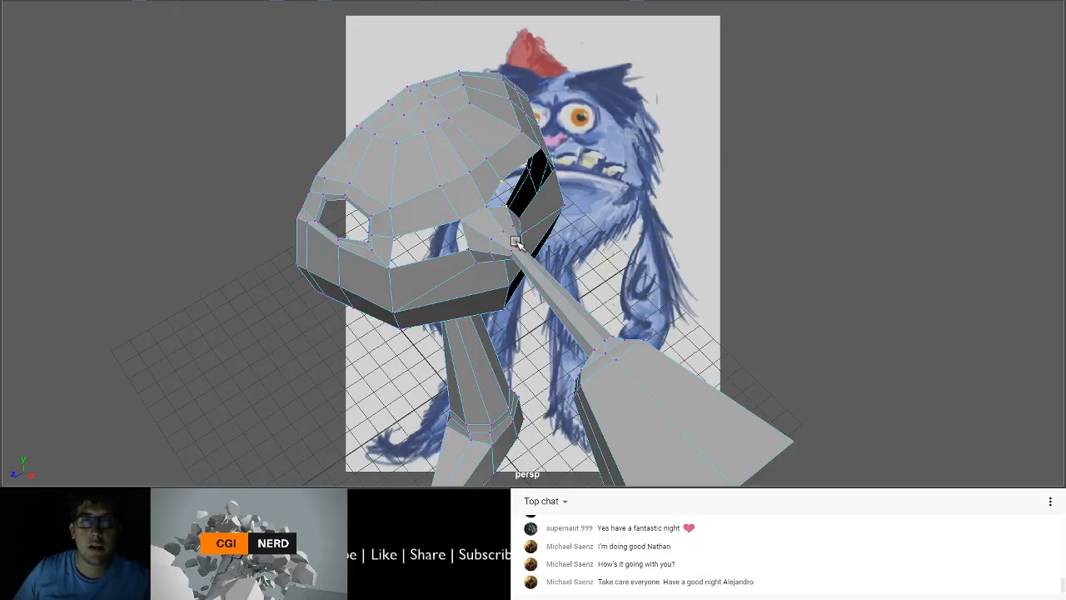
key("g")
left_click_drag(516, 242, 397, 165, "alt")
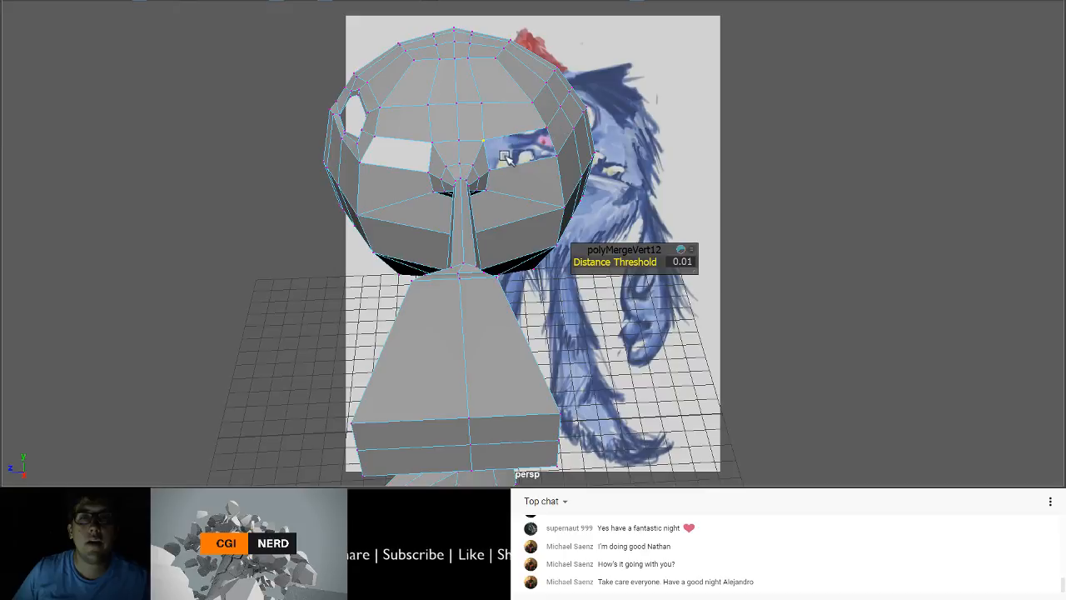
Step: Bridge the upper and lower border edges of the shoulder opening in front of the arm and behind it
left_click_drag(515, 167, 424, 154, "alt")
right_click_drag(424, 154, 418, 4)
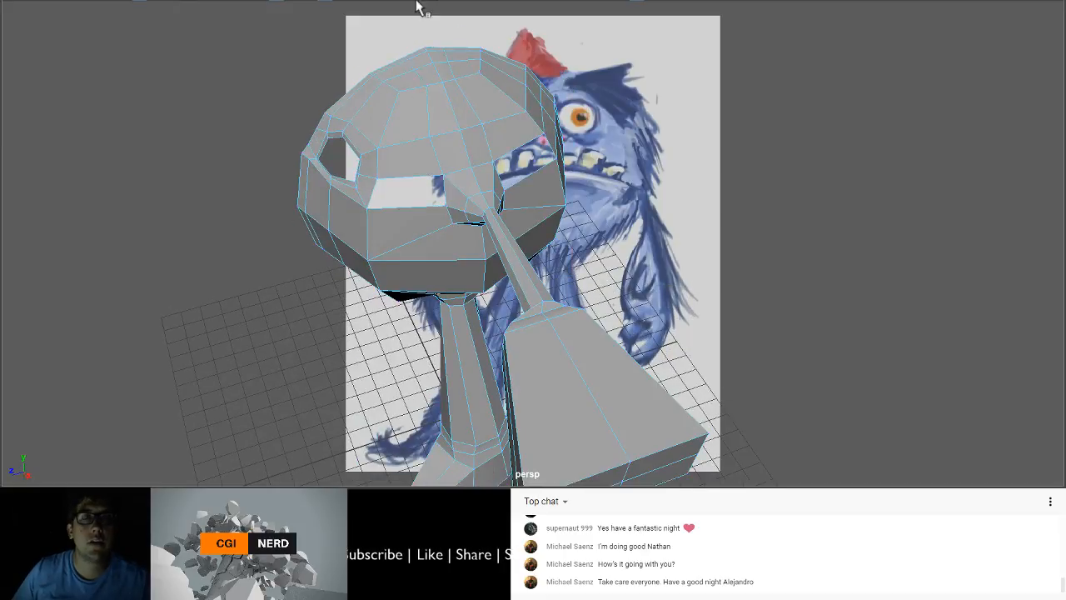
left_click(419, 177)
left_click(418, 206, "shift")
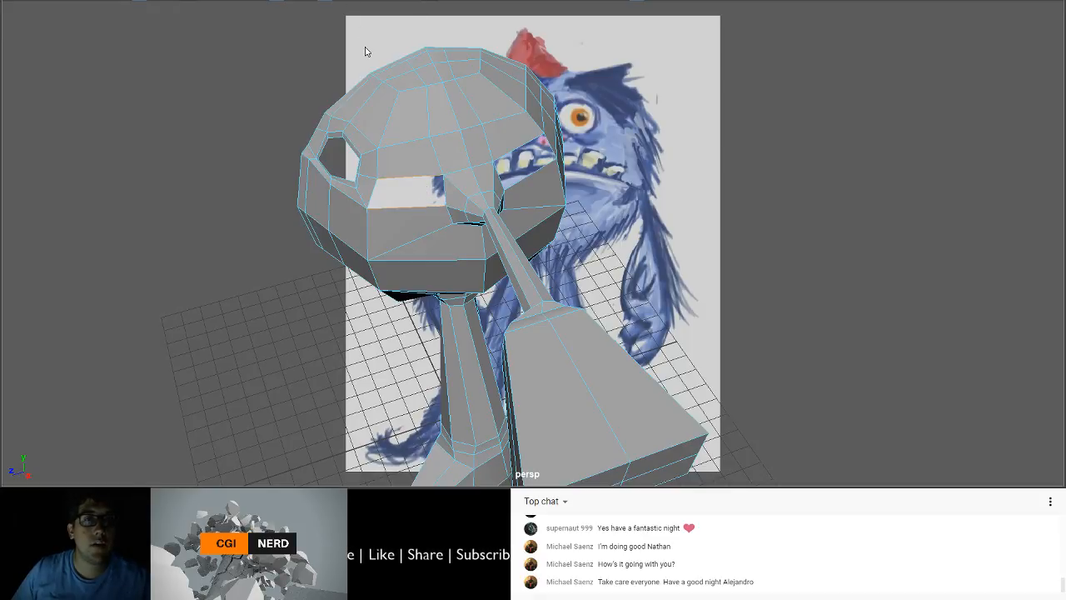
left_click(360, 25)
left_click_drag(516, 152, 468, 149, "alt")
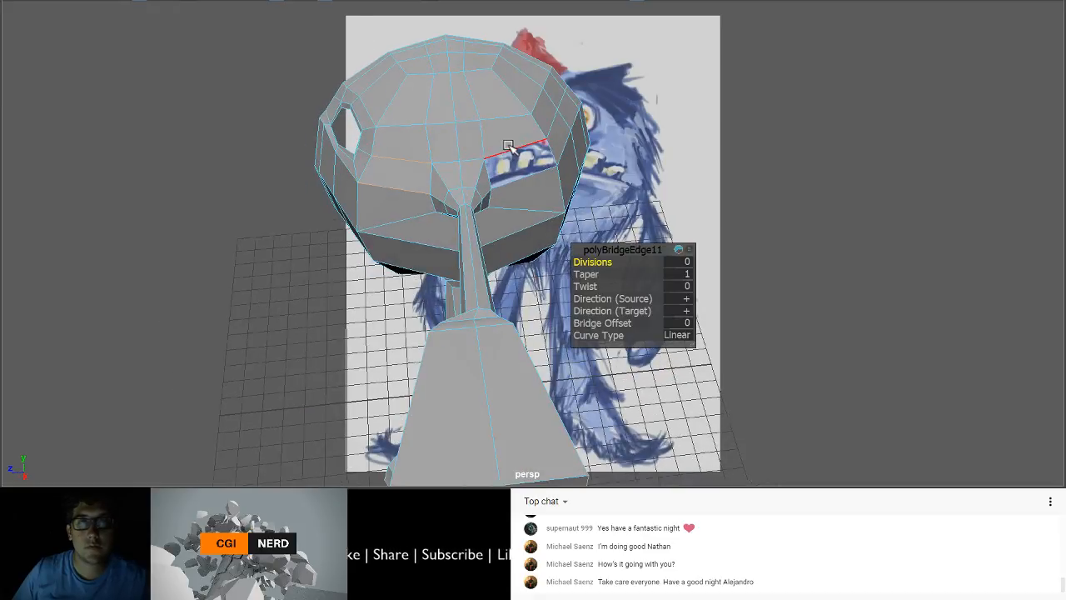
left_click(509, 153)
left_click(519, 188, "shift")
key("g")
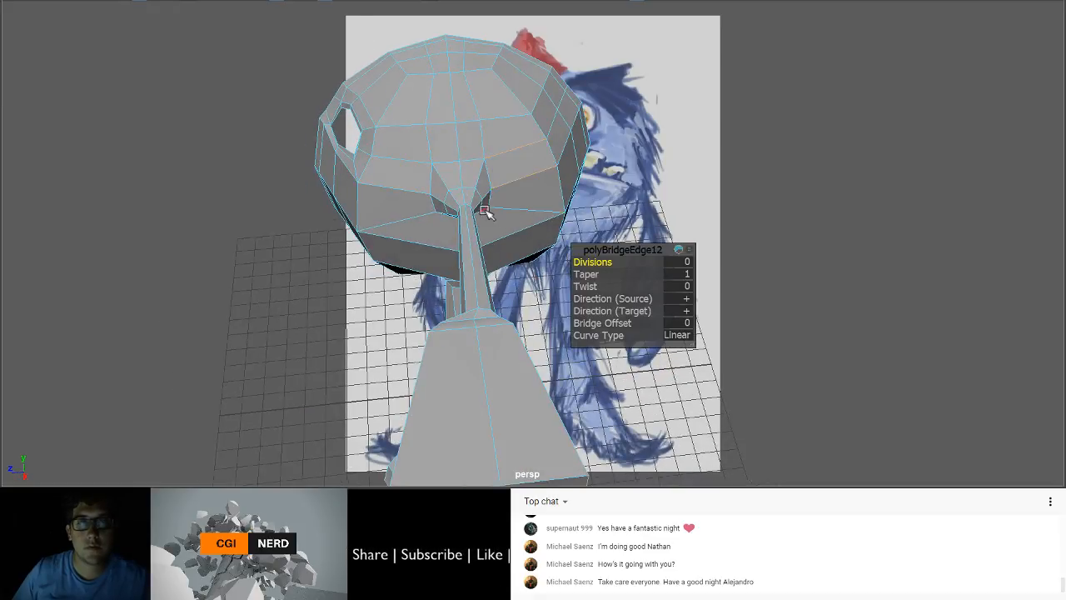
Step: Widen the eye socket by moving its inner and outer side edges apart along the X axis
left_click_drag(483, 209, 561, 157, "alt")
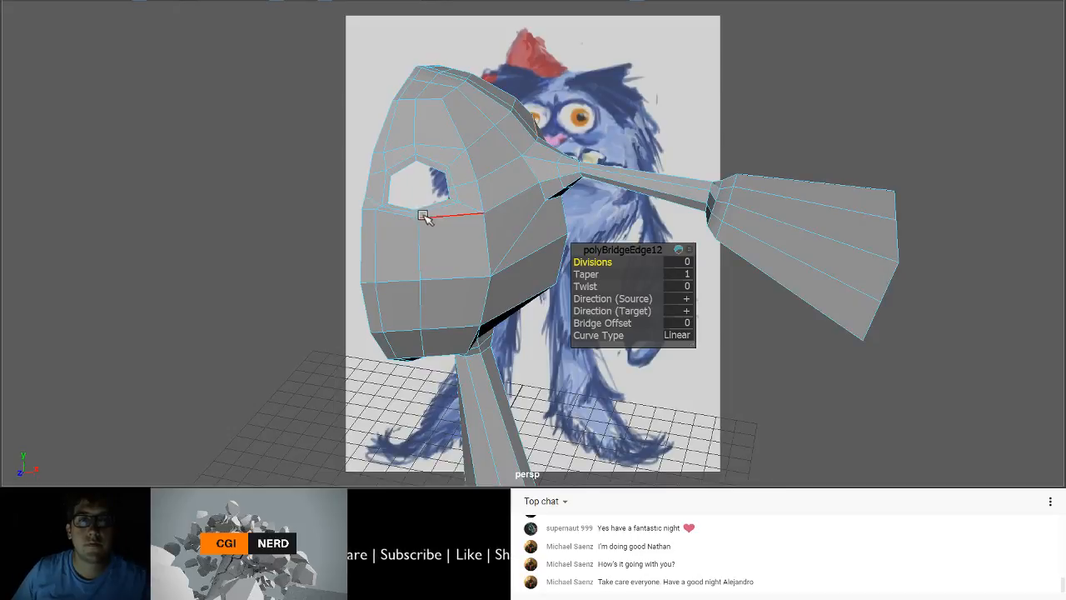
mouse_move(422, 214)
left_mouse_down("alt")
mouse_move(440, 223)
mouse_move(350, 214)
mouse_move(442, 212)
left_mouse_up("alt")
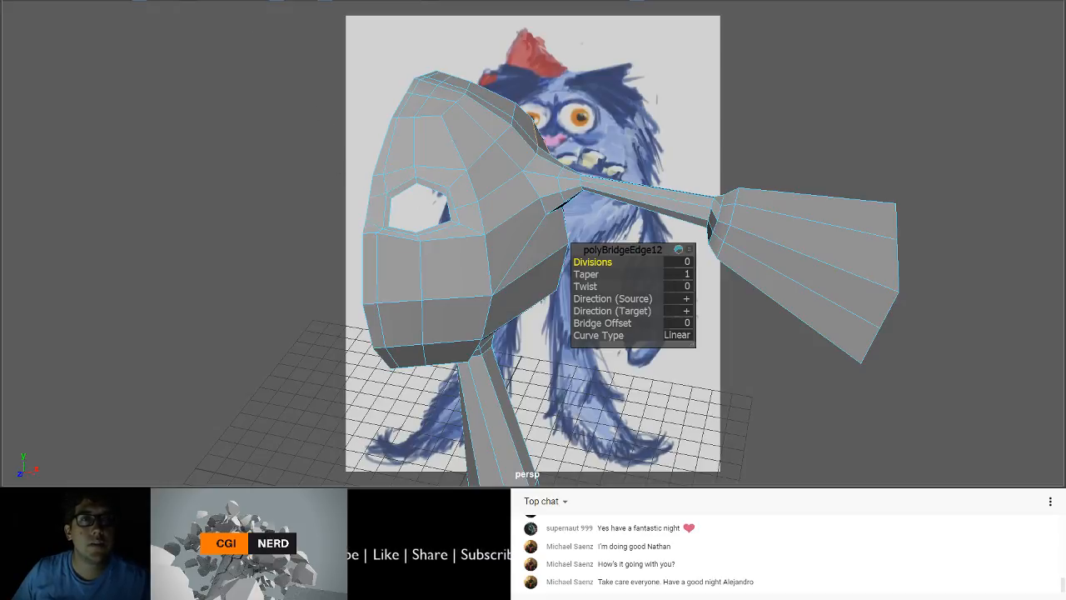
left_click(379, 30)
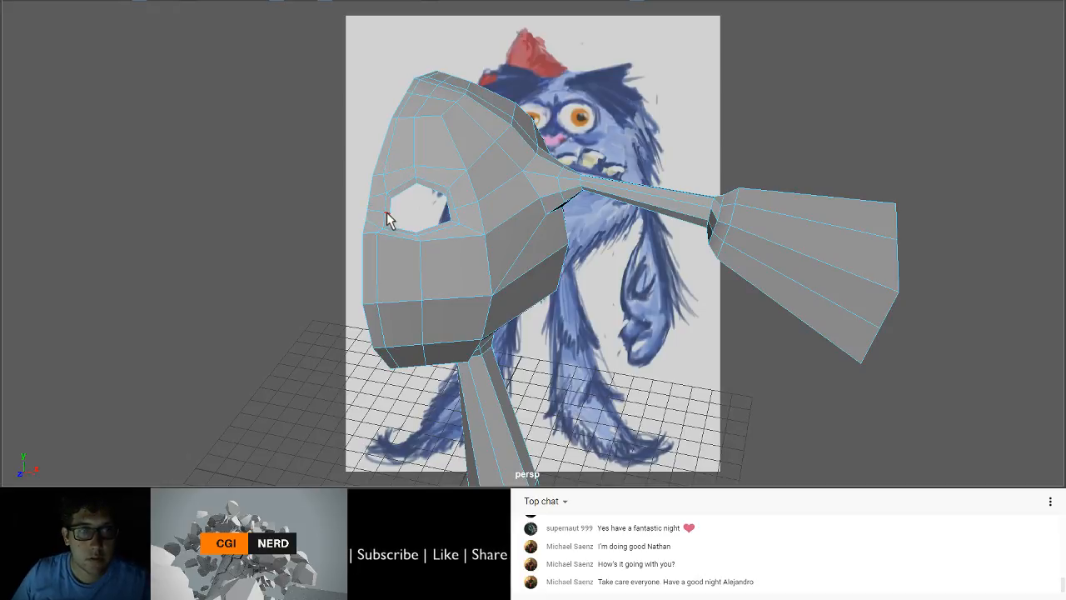
left_click(387, 214)
left_click_drag(412, 217, 407, 218)
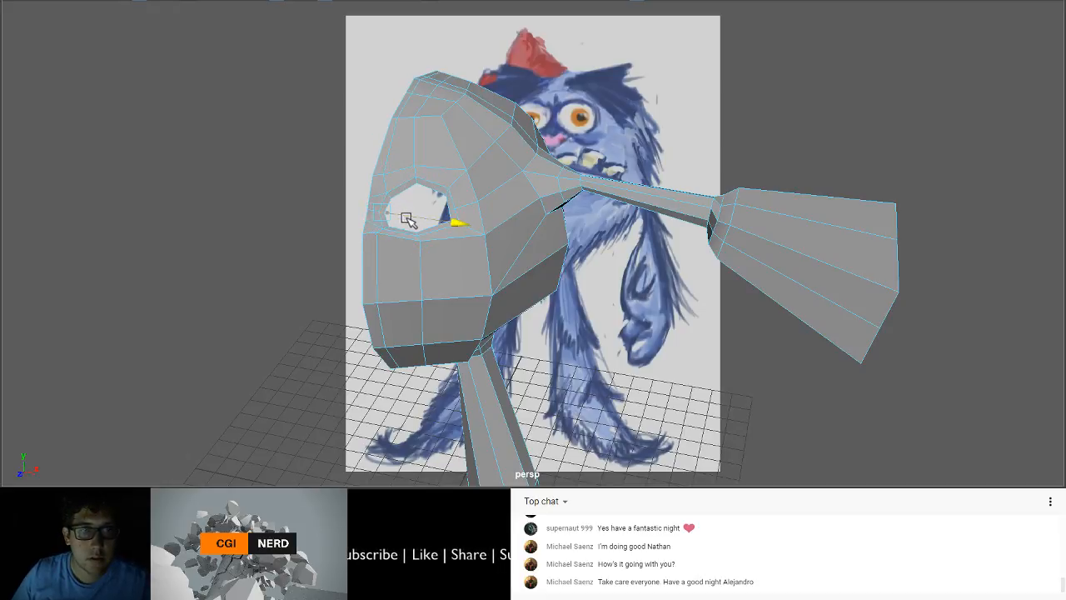
left_click(448, 214)
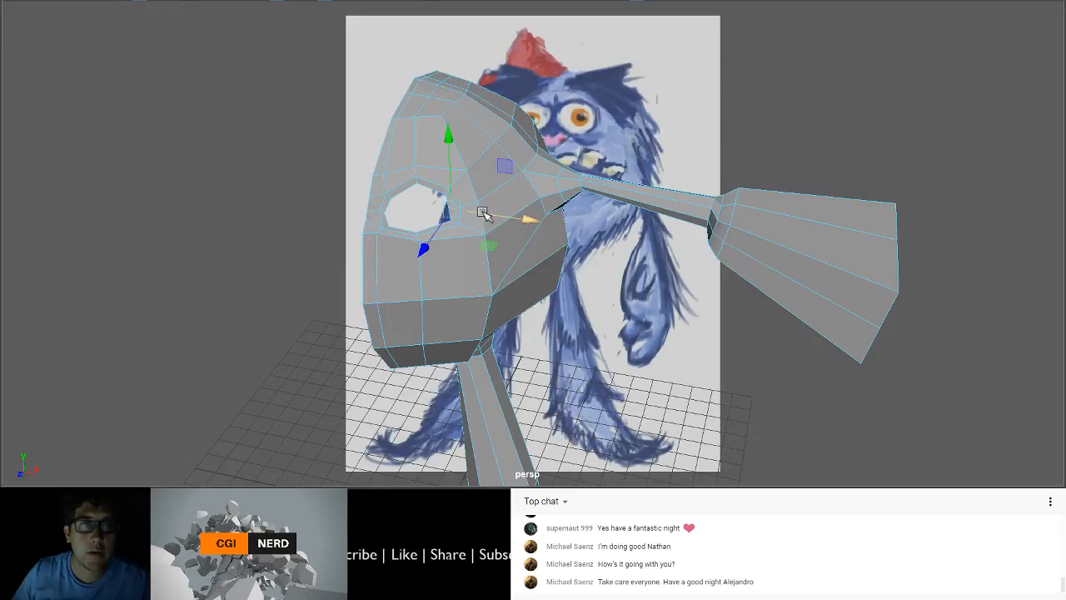
left_click_drag(482, 214, 491, 218)
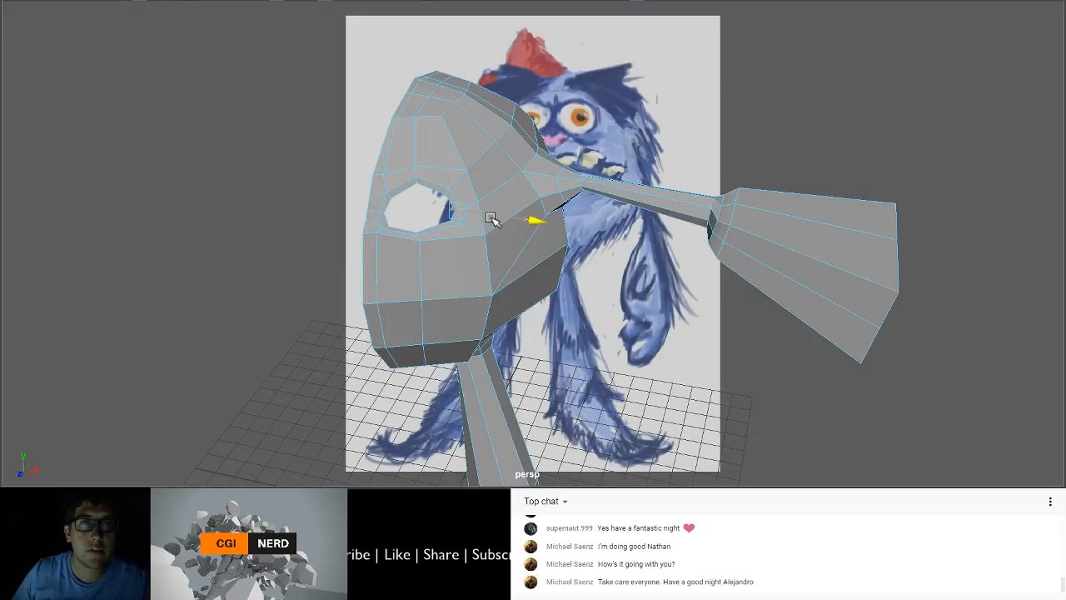
Step: Select the middle of the eye socket's lower rim and move it slightly down along the Y axis
scroll(486, 214, "up", 3)
middle_click_drag(477, 208, 467, 257, "alt")
left_click_drag(406, 252, 415, 244, "alt")
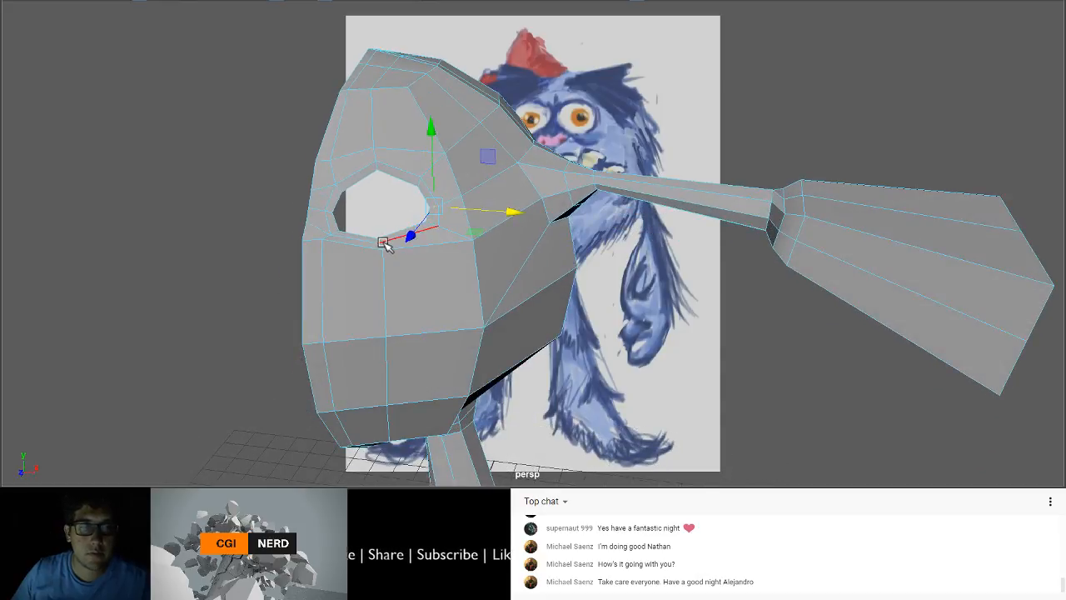
left_click(385, 257)
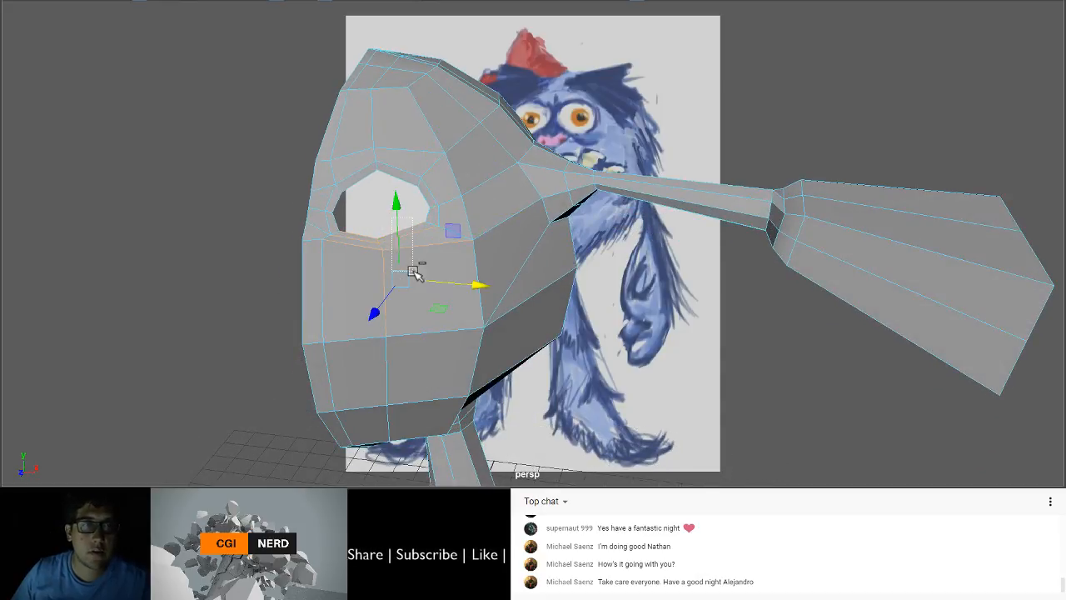
left_click(364, 240)
left_click_drag(369, 250, 409, 269, "alt")
left_click(454, 296)
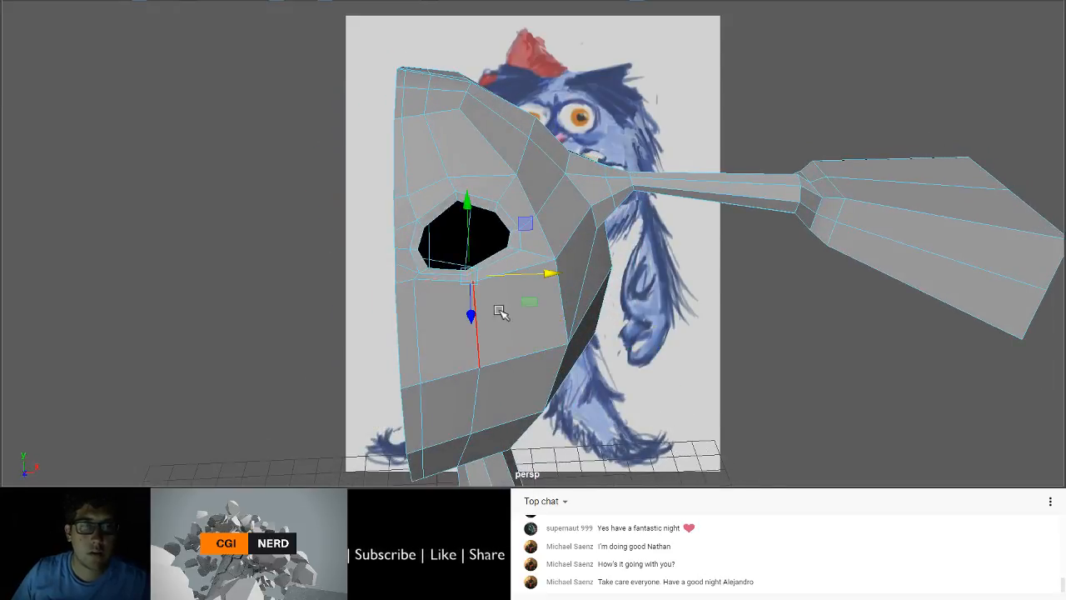
left_click_drag(503, 309, 444, 275, "alt")
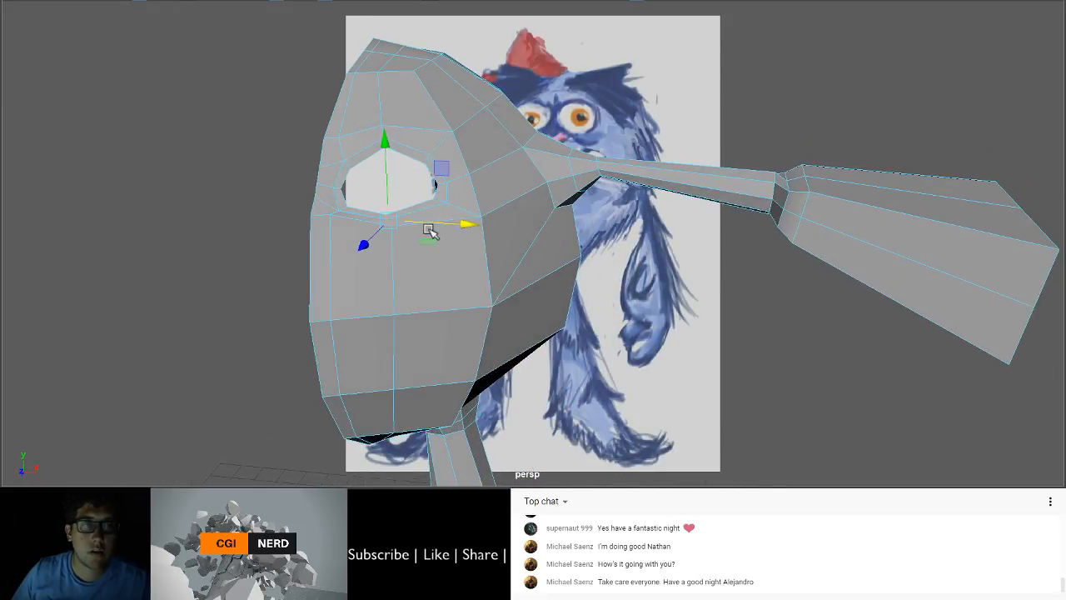
left_click_drag(384, 177, 381, 183)
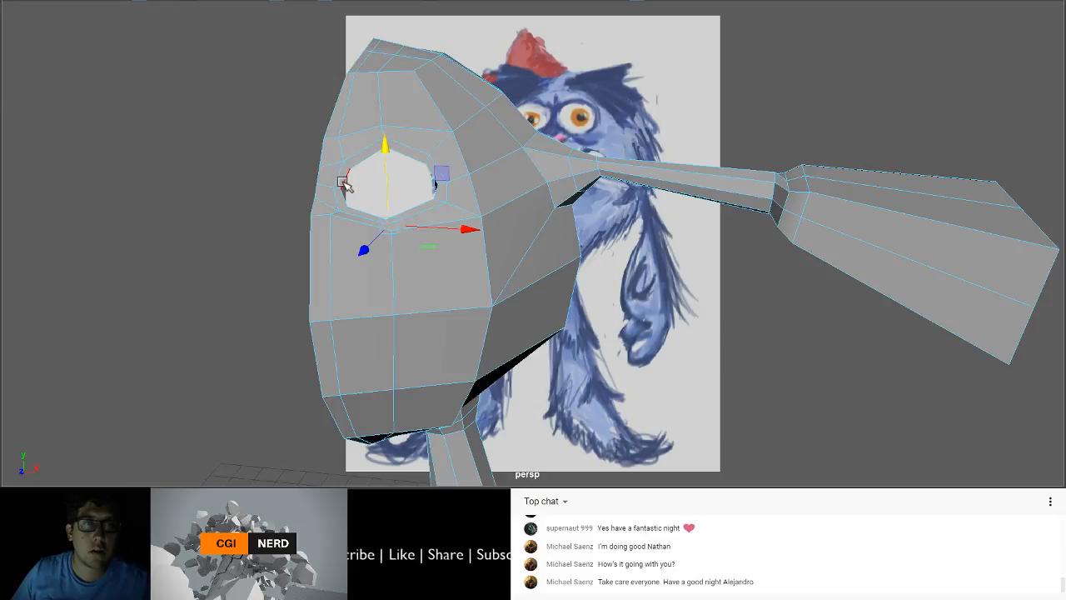
Step: Round the eye socket outline by repositioning the corner vertices on its lower and upper rims, inner and outer sides
left_click(357, 220)
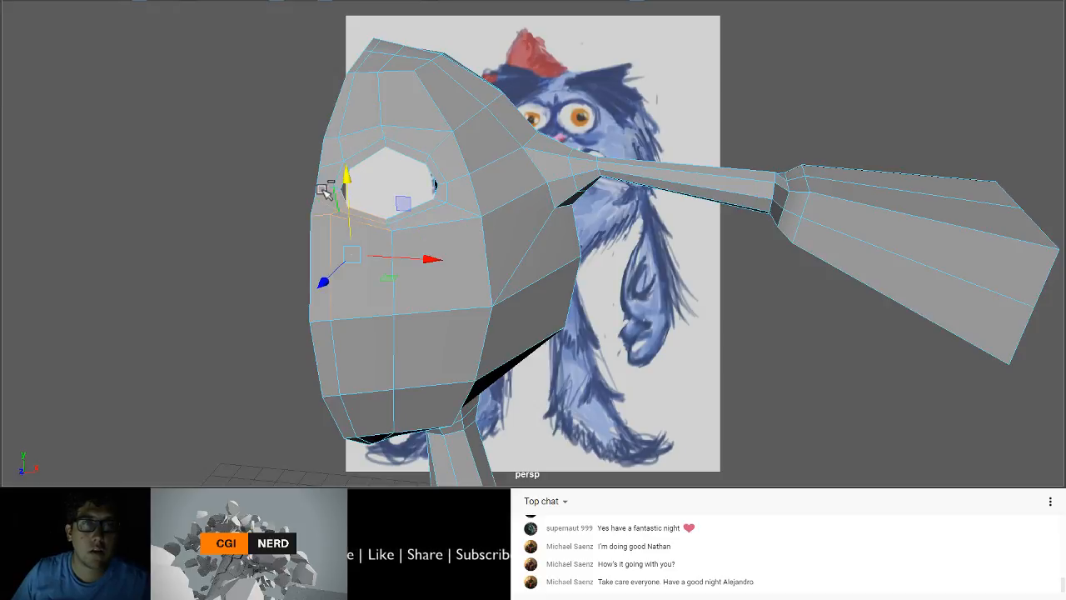
left_click_drag(301, 178, 339, 231)
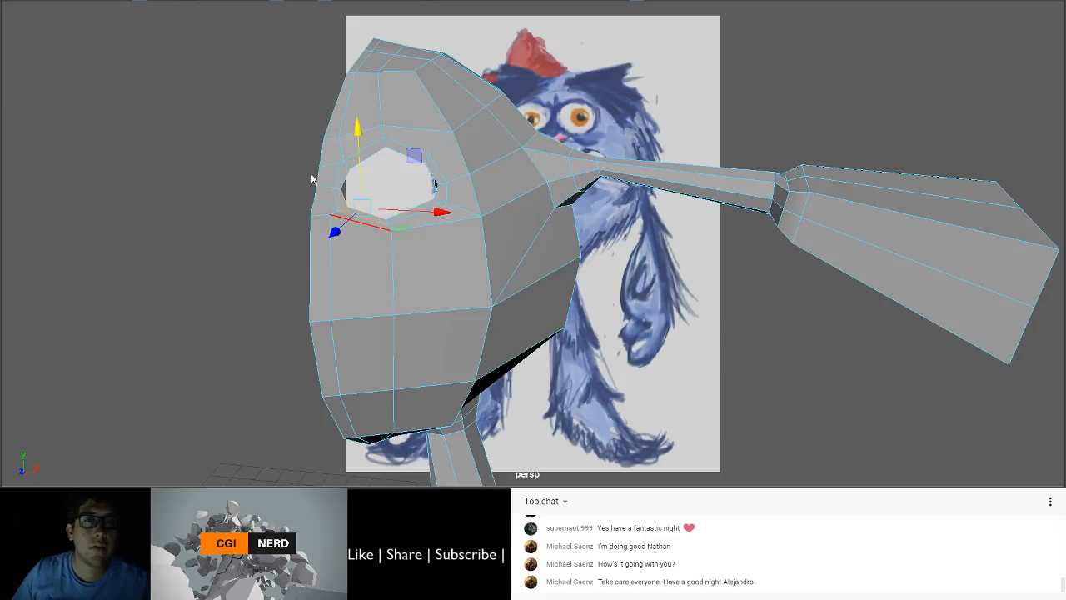
right_click_drag(276, 49, 243, 50)
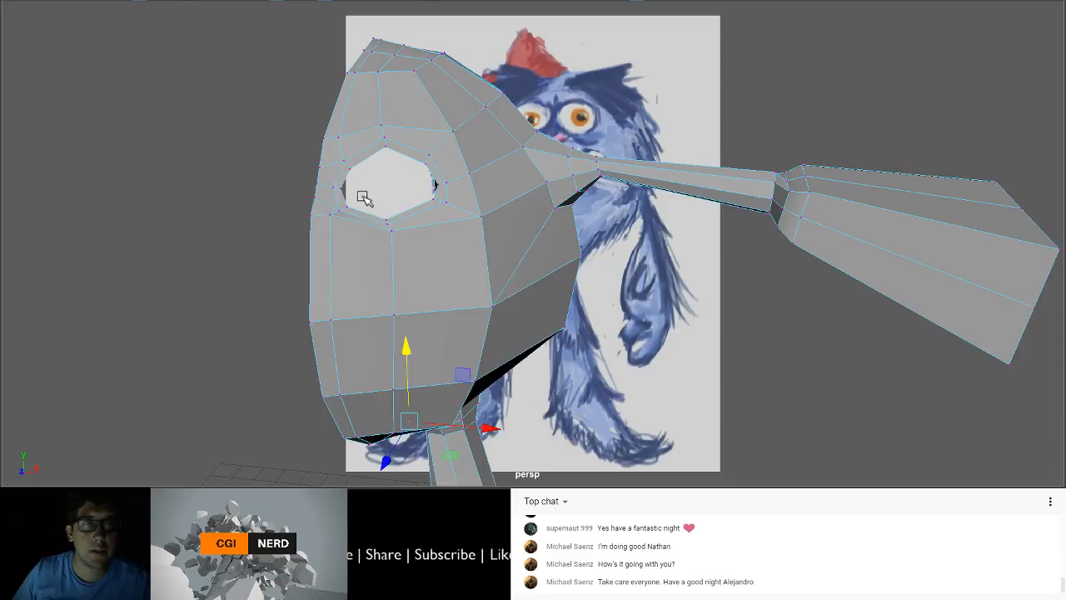
mouse_move(361, 197)
left_mouse_down()
mouse_move(336, 218)
mouse_move(354, 216)
left_mouse_up()
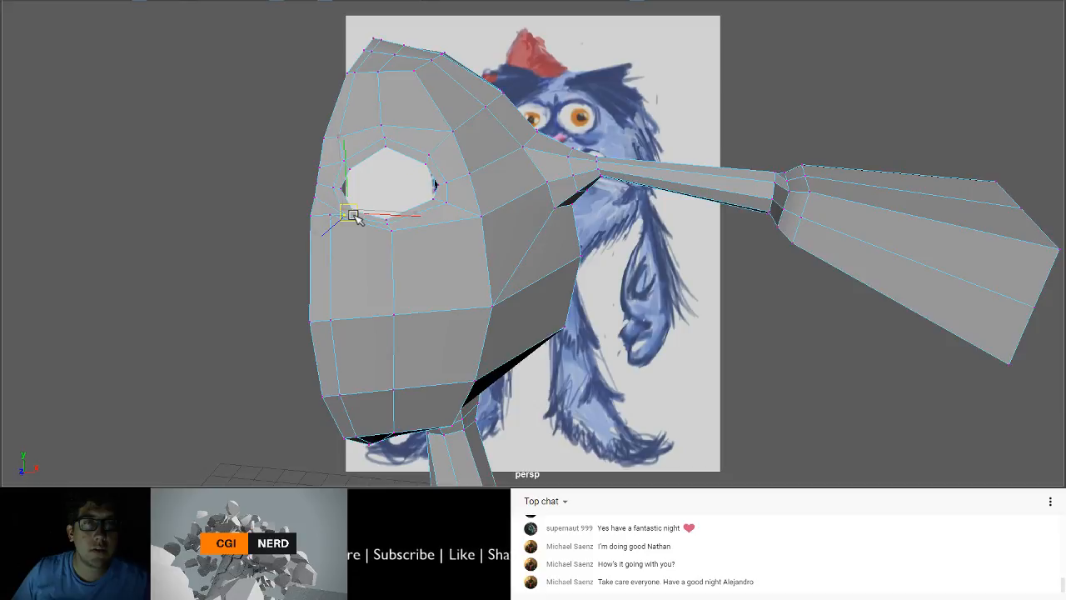
left_click_drag(352, 255, 384, 254, "alt")
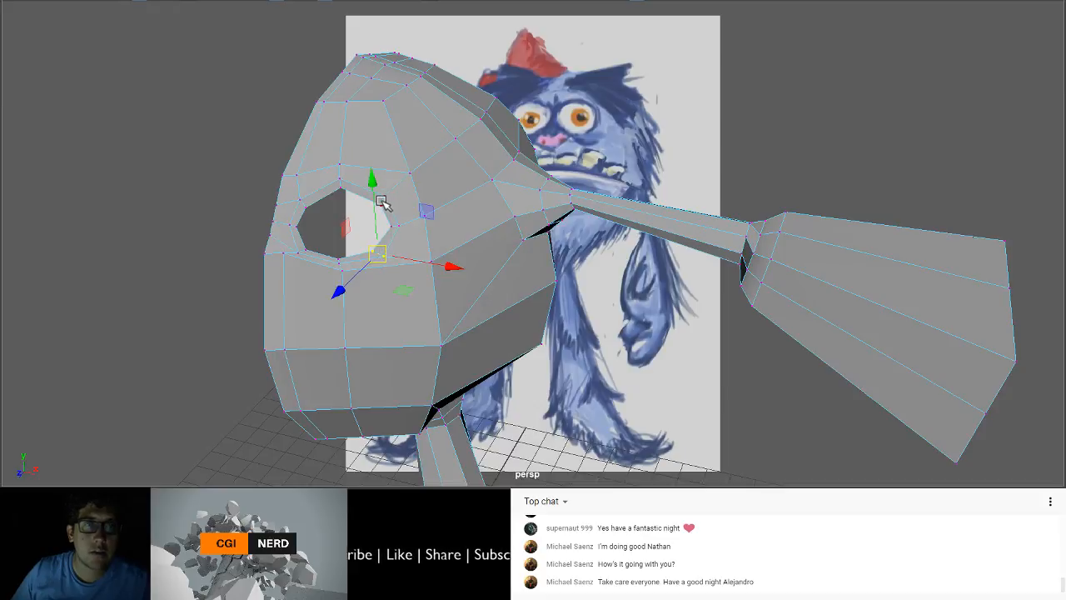
left_click(380, 206)
mouse_move(381, 207)
left_mouse_down()
mouse_move(372, 212)
mouse_move(378, 191)
left_mouse_up()
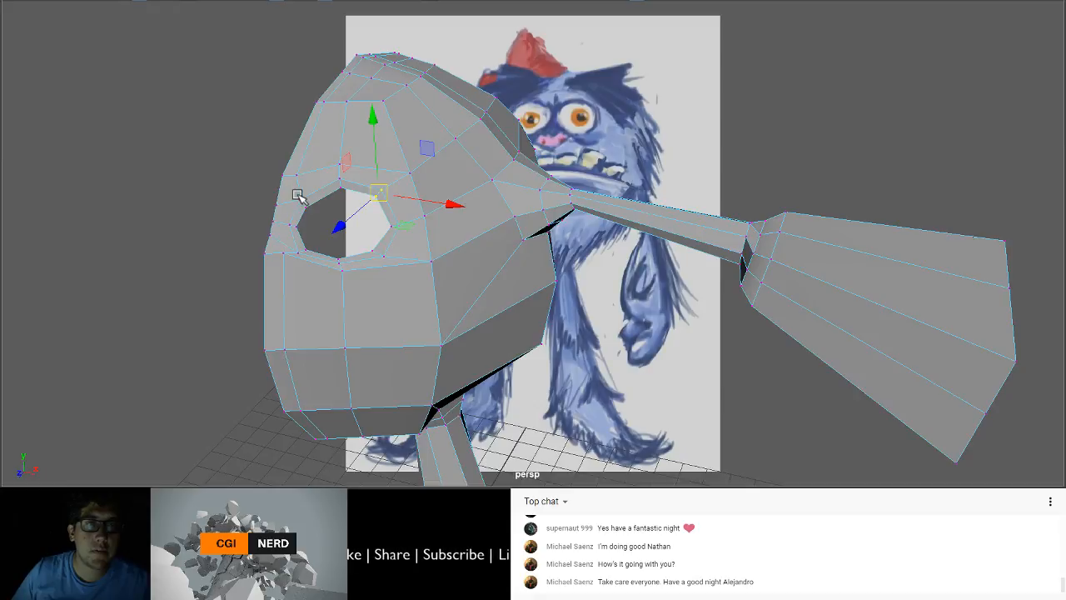
left_click_drag(297, 195, 314, 213)
left_click_drag(309, 201, 359, 209)
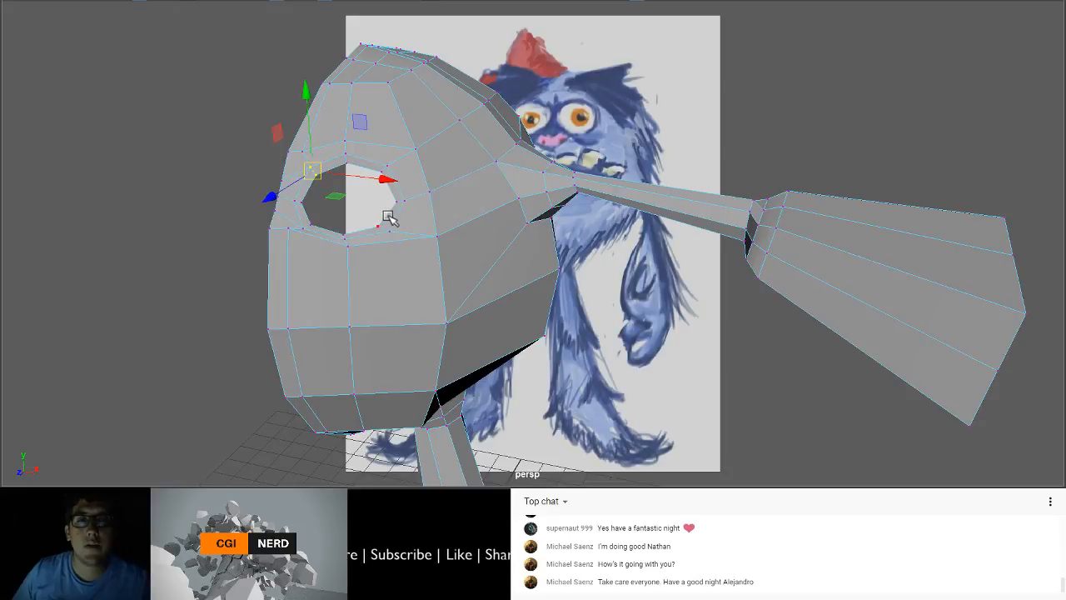
Step: Compare the half model's proportions with the reference sketch from the front, in both wireframe and shaded display
scroll(395, 218, "down", 1)
middle_click_drag(395, 218, 479, 184, "alt")
scroll(480, 190, "down", 5)
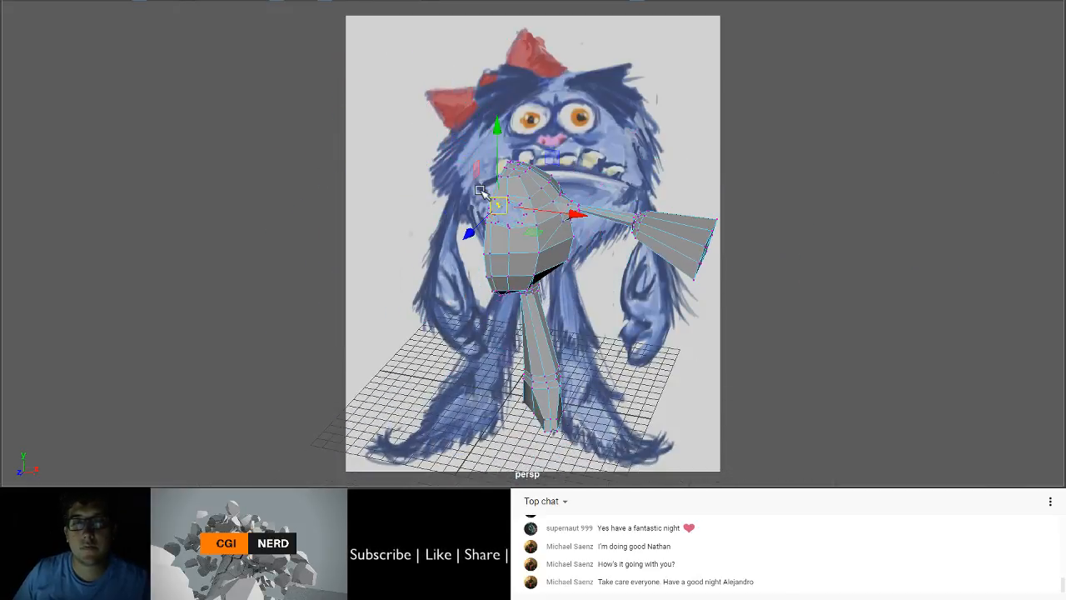
scroll(482, 193, "up", 1)
left_click_drag(483, 193, 540, 162, "alt")
scroll(539, 161, "up", 2)
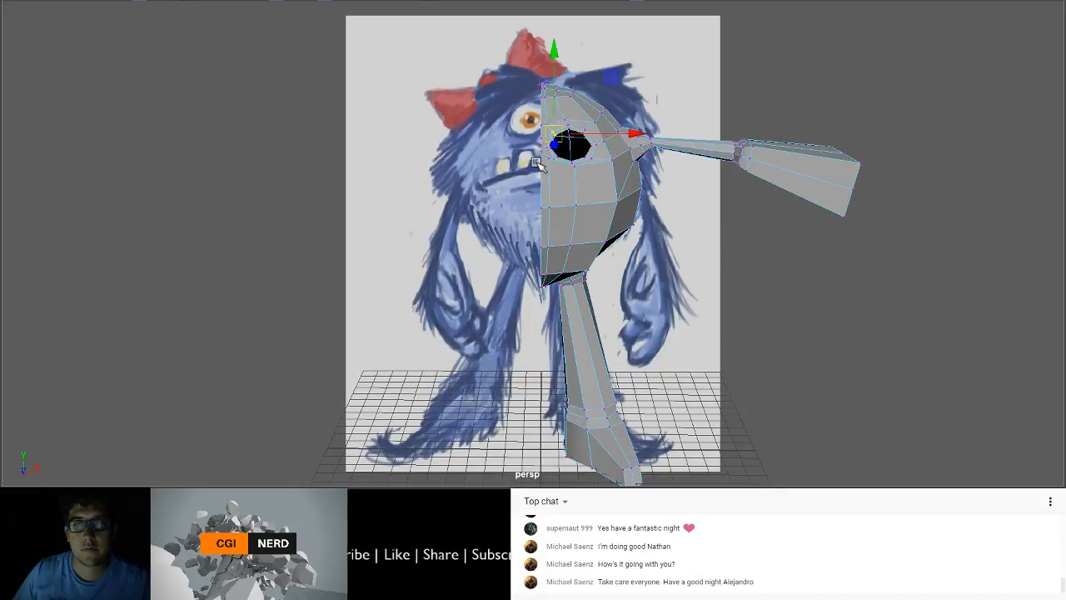
scroll(537, 164, "up", 2)
scroll(543, 164, "down", 3)
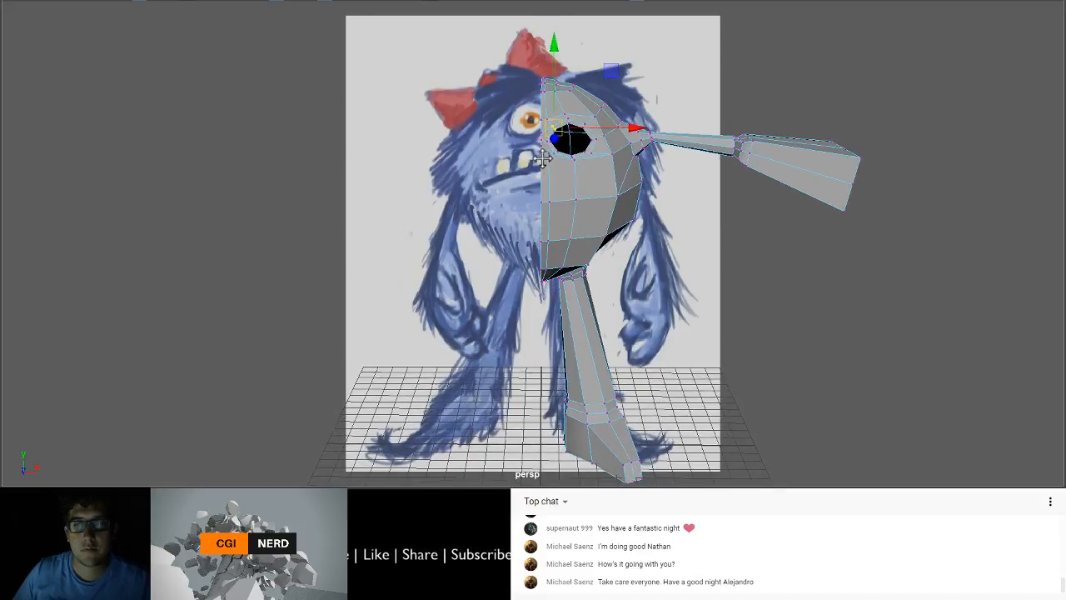
mouse_move(565, 177)
left_mouse_down("alt")
mouse_move(583, 197)
mouse_move(585, 188)
left_mouse_up("alt")
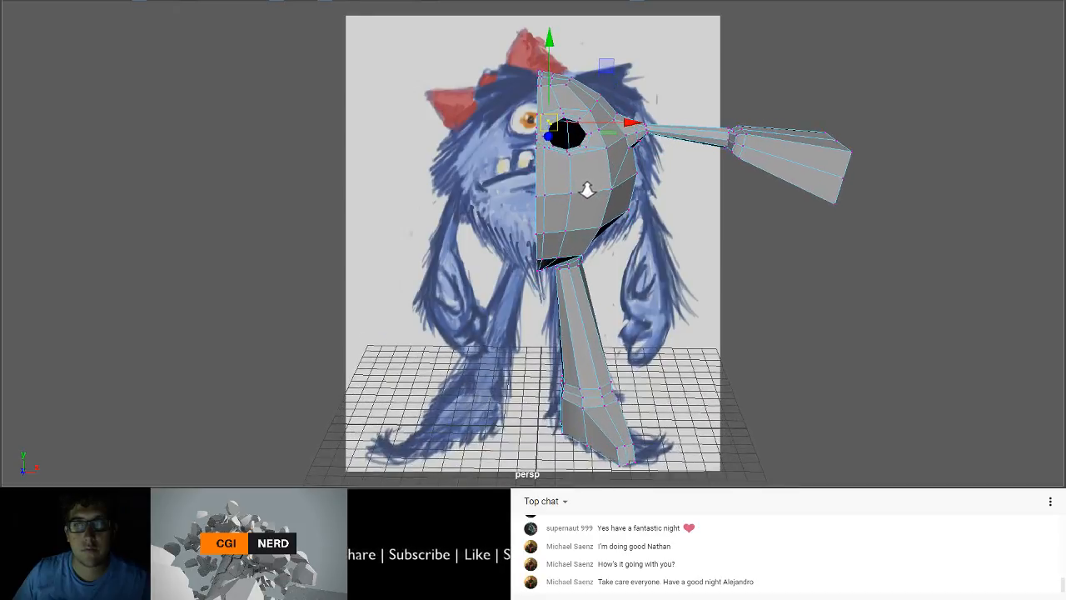
key("4")
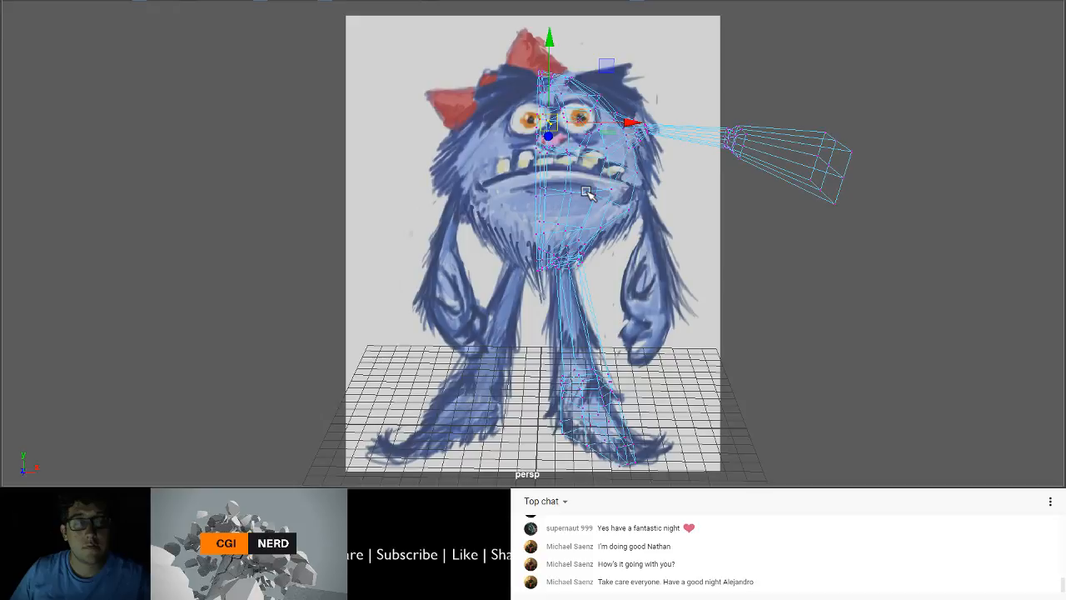
left_click_drag(605, 197, 621, 196, "alt")
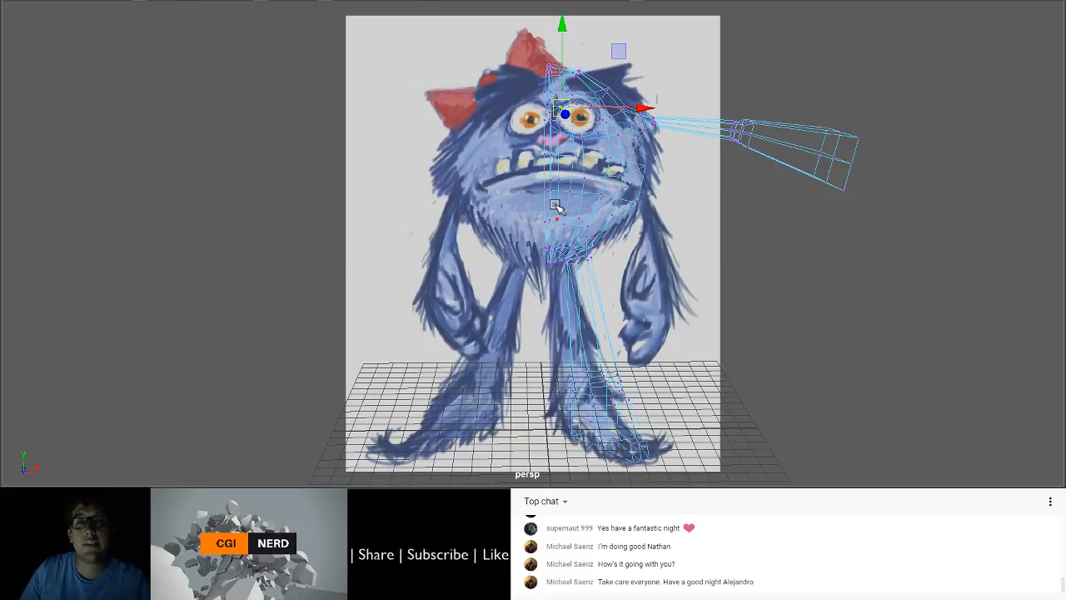
key("5")
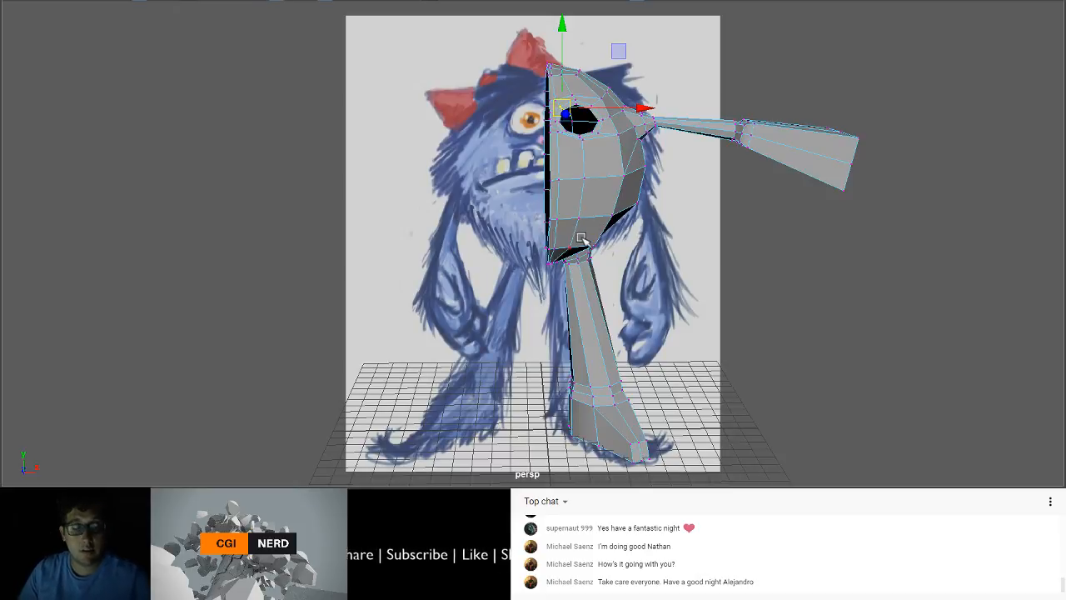
left_click_drag(581, 239, 445, 257, "alt")
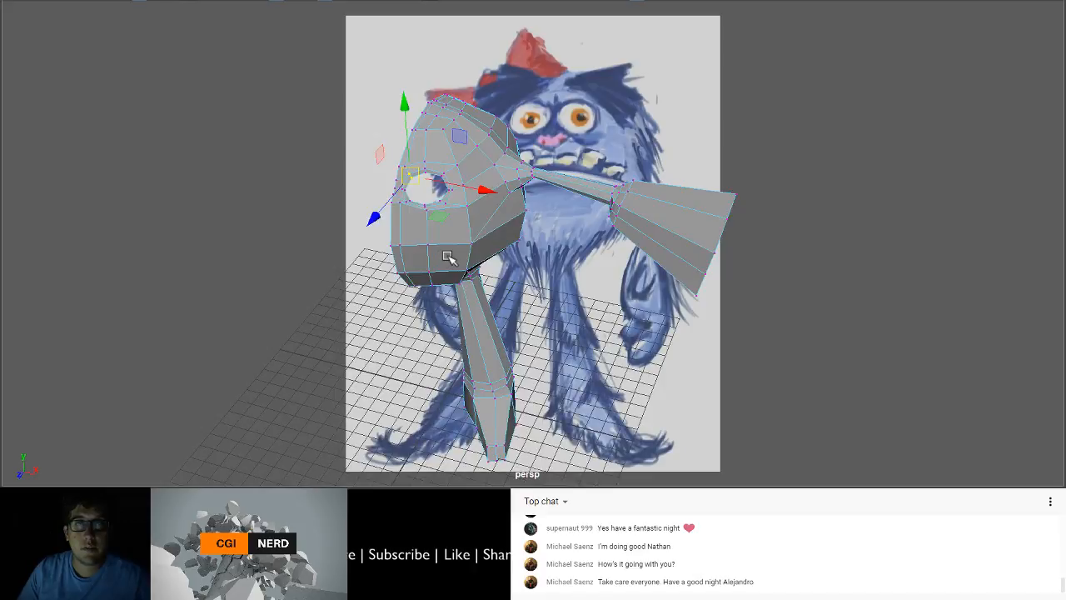
Step: Mirror the whole half body across the world X axis in the negative direction, merging the borders
key("F8")
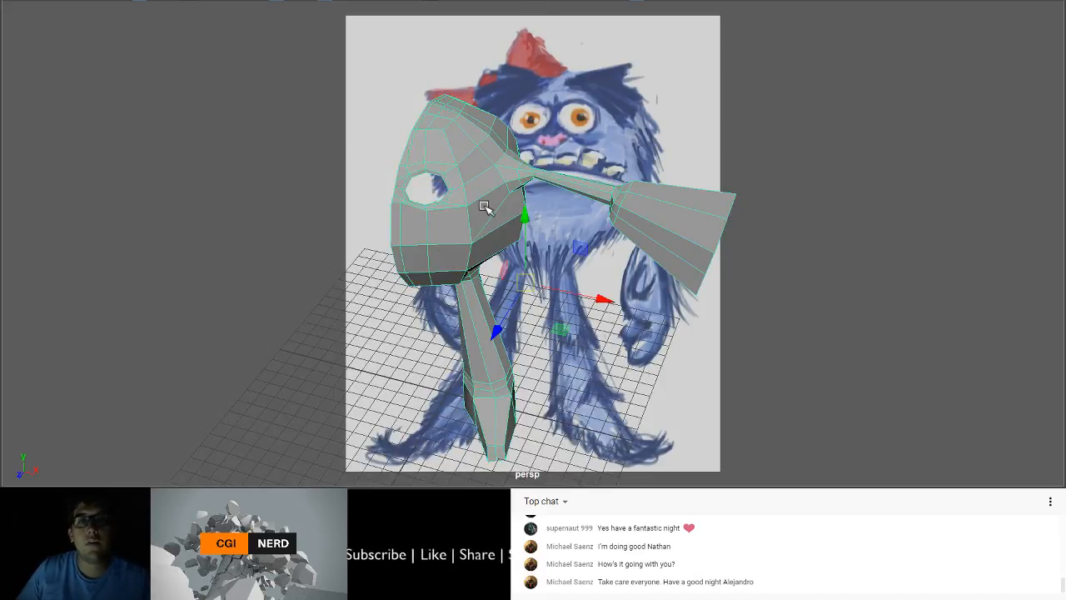
left_click_drag(426, 242, 438, 208, "alt")
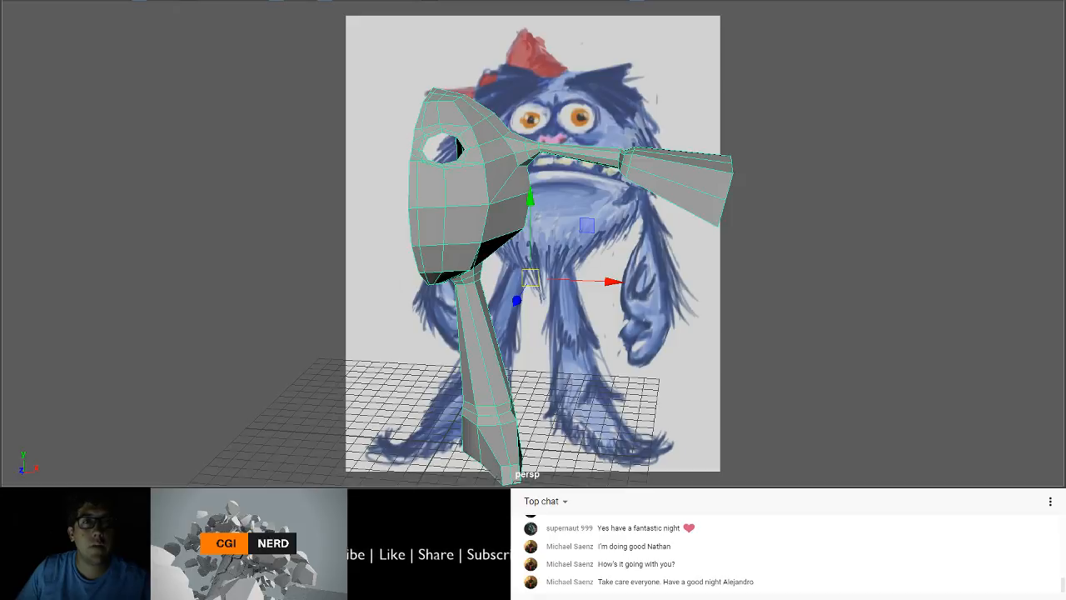
left_click(334, 177)
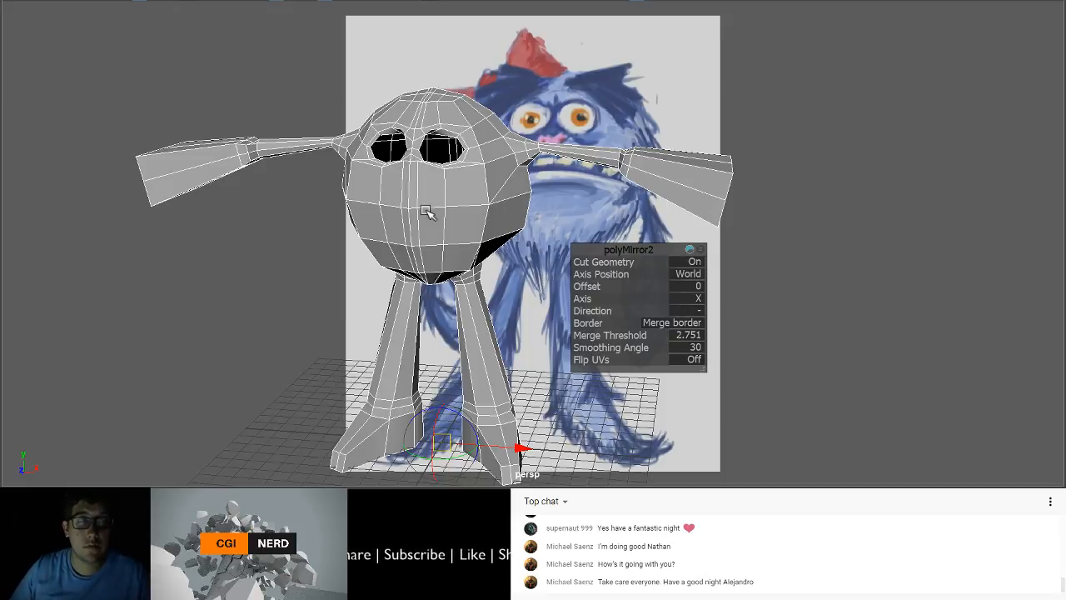
left_click_drag(425, 210, 483, 211, "alt")
scroll(488, 213, "up", 6)
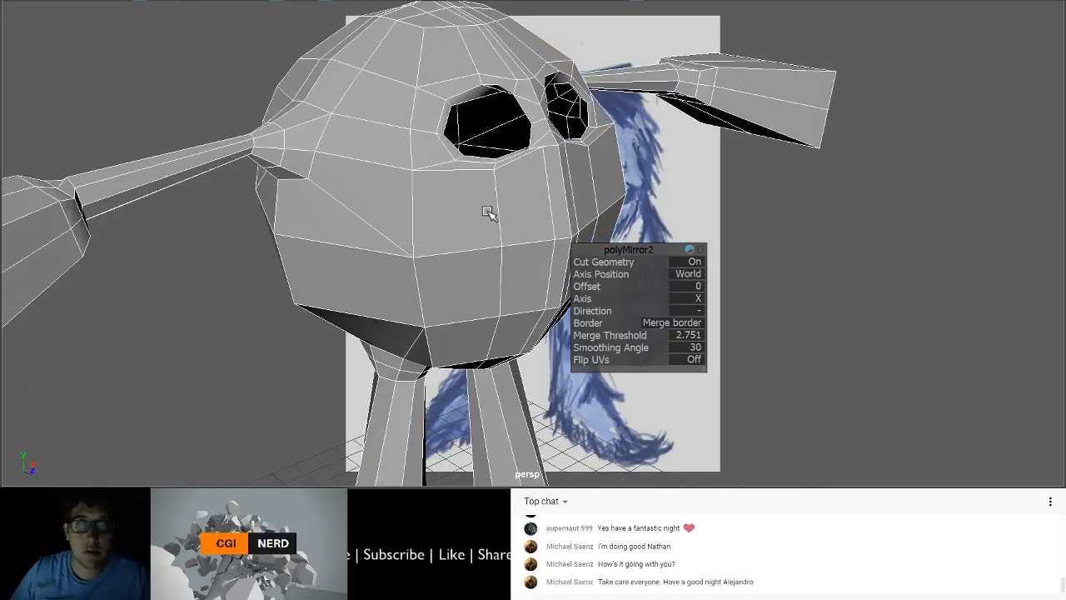
middle_click_drag(498, 149, 383, 163, "alt")
left_click_drag(383, 162, 324, 175, "alt")
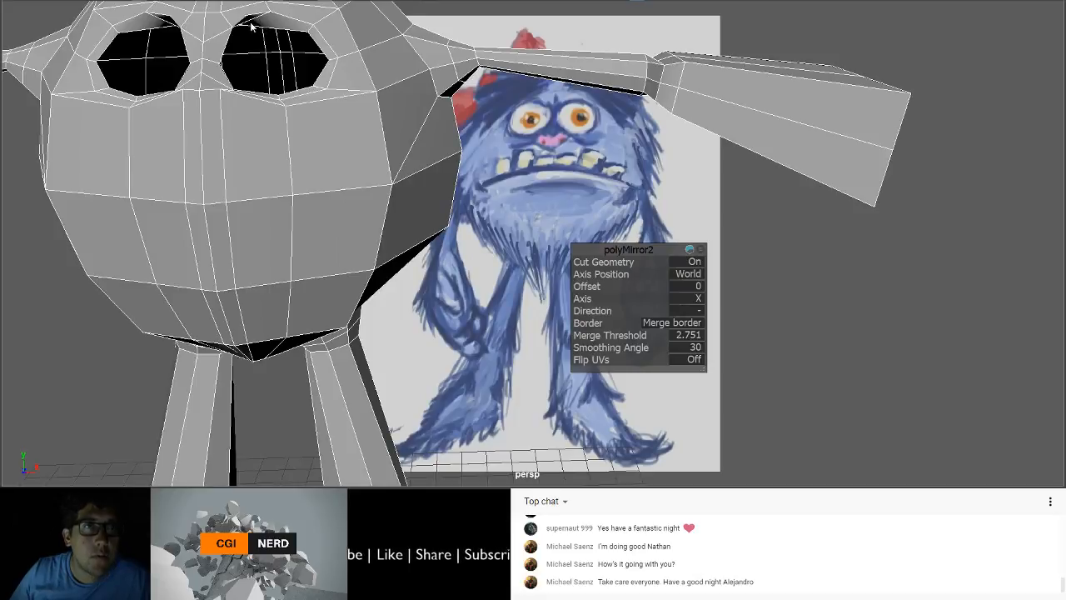
Step: Select the loop of faces inside the eye socket on the original half and examine the rim from the side and below
mouse_move(278, 60)
right_mouse_down()
mouse_move(276, 32)
mouse_move(285, 50)
right_mouse_up()
left_click(284, 26)
double_click(315, 34, "shift")
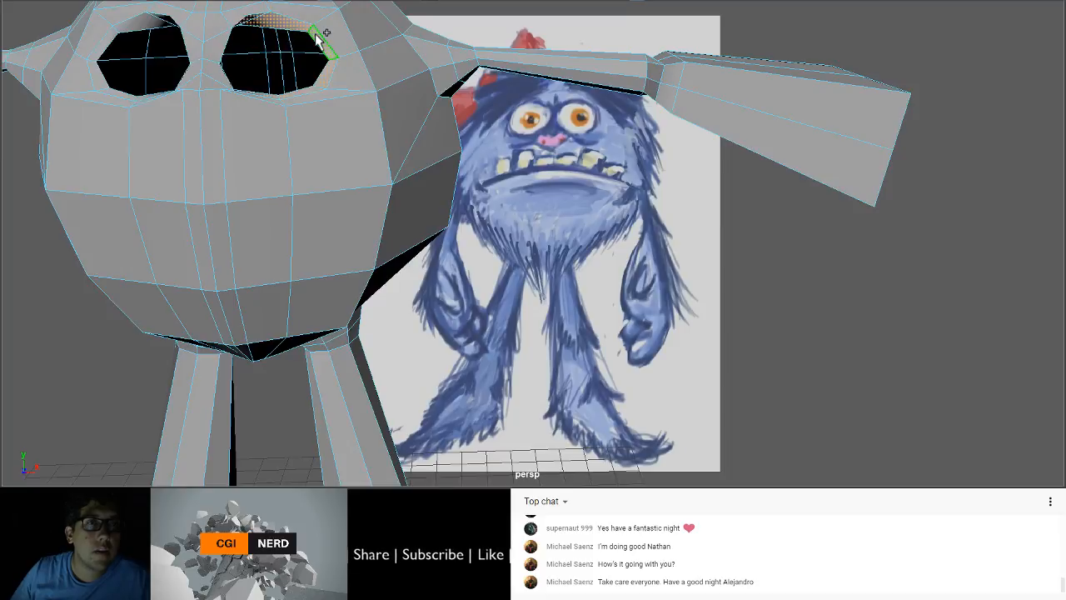
left_click_drag(317, 38, 228, 27, "alt")
scroll(291, 86, "up", 4)
middle_click_drag(291, 87, 401, 220, "alt")
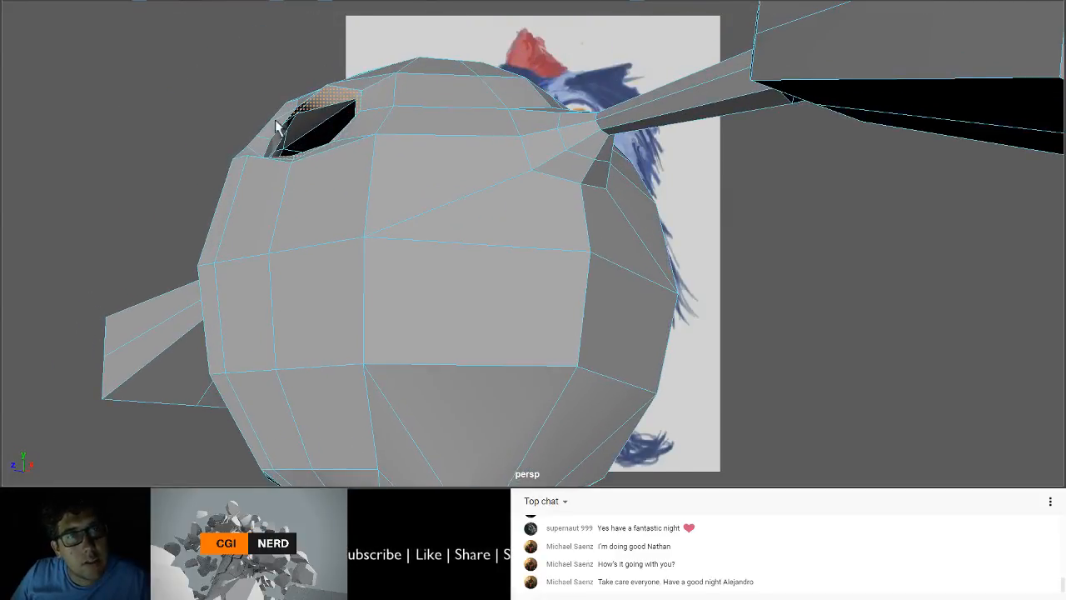
scroll(276, 122, "up", 5)
middle_click_drag(277, 136, 340, 205, "alt")
scroll(327, 197, "up", 4)
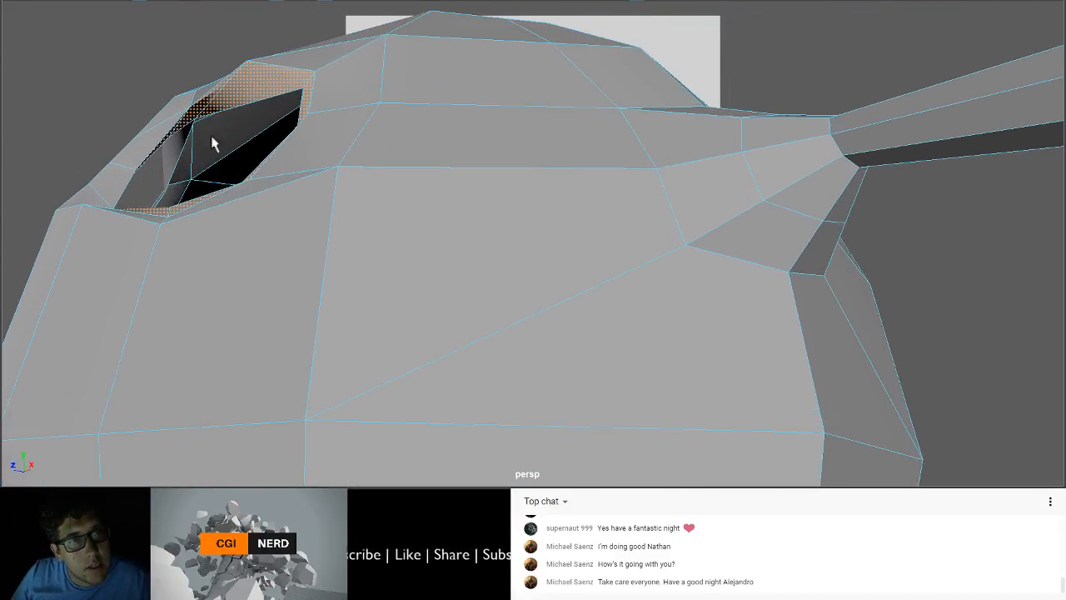
scroll(186, 131, "down", 2)
left_click_drag(185, 131, 201, 162, "alt")
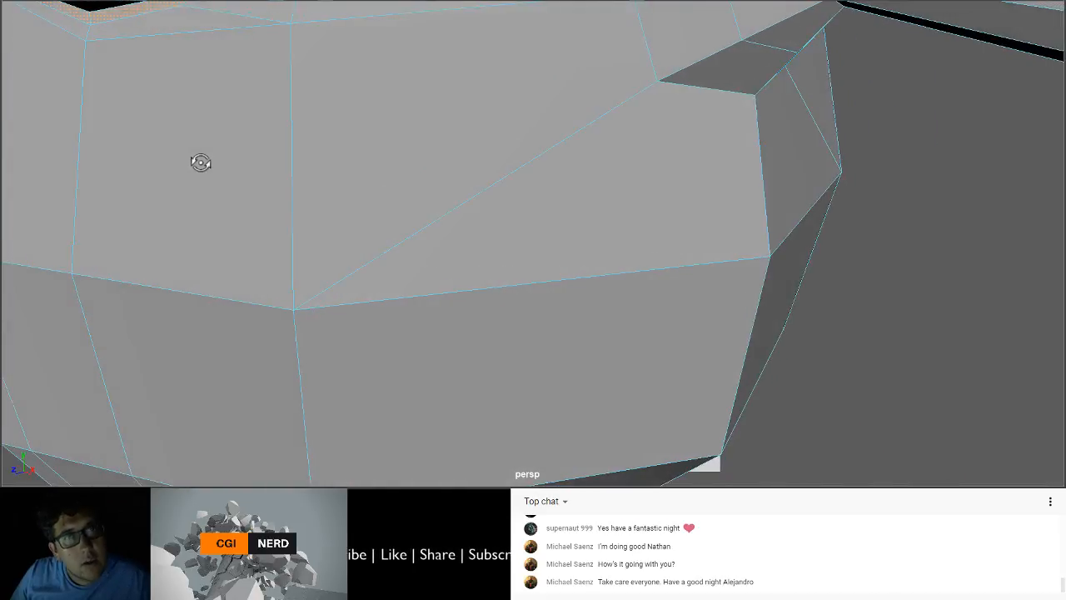
scroll(214, 228, "down", 5)
middle_click_drag(214, 228, 231, 371, "alt")
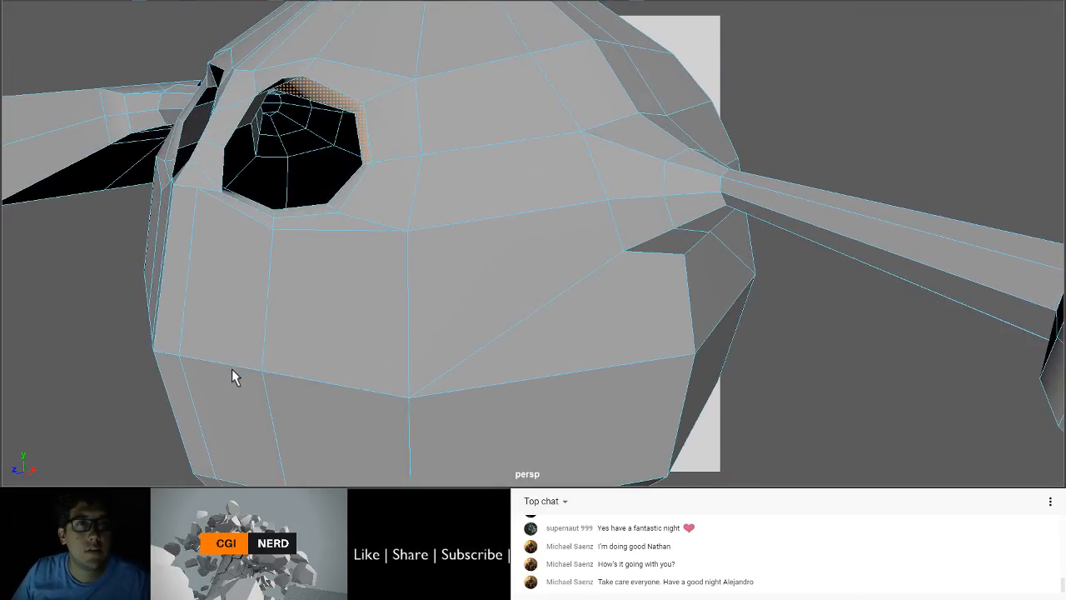
Step: Undo the socket face selection and the mirroring of the body
key("ctrl+z")
key("ctrl+z")
key("ctrl+z")
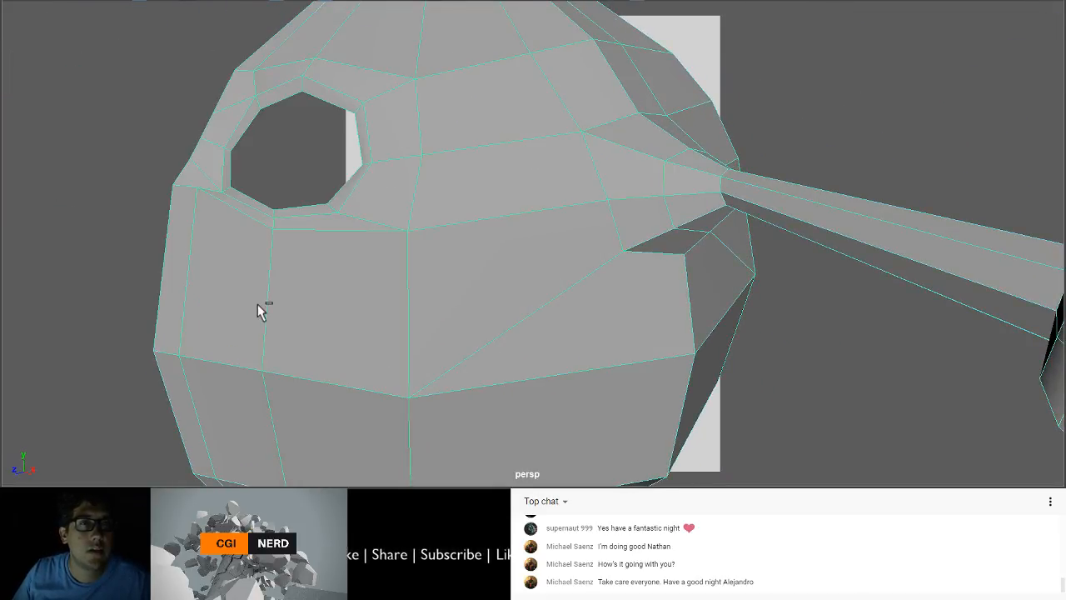
Step: Mirror the half body again across the world X axis in the negative direction and set the merge threshold to 0
left_click_drag(267, 283, 436, 274, "alt")
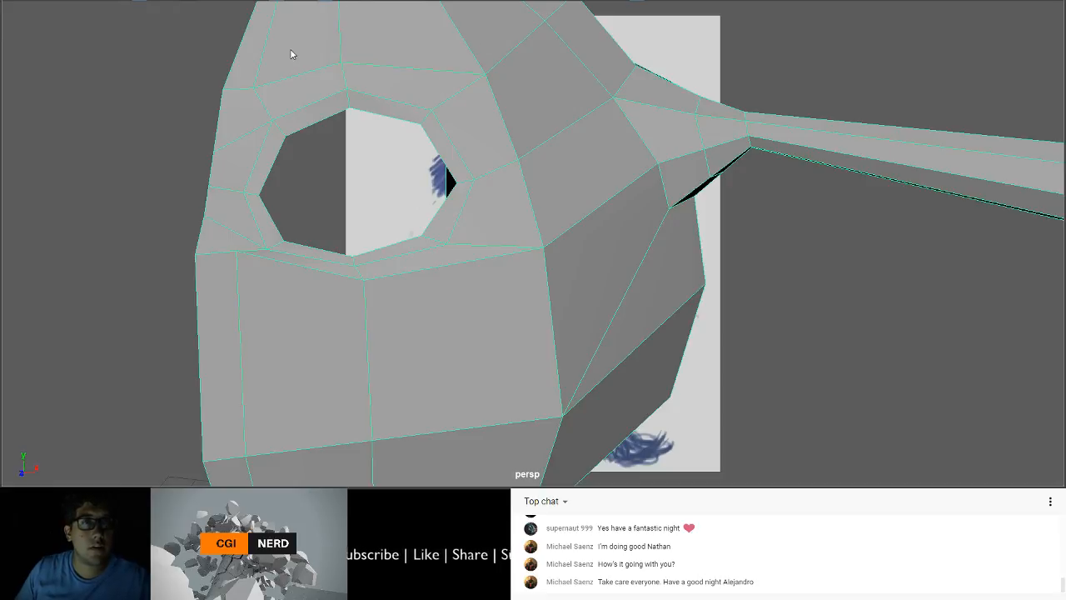
key("g")
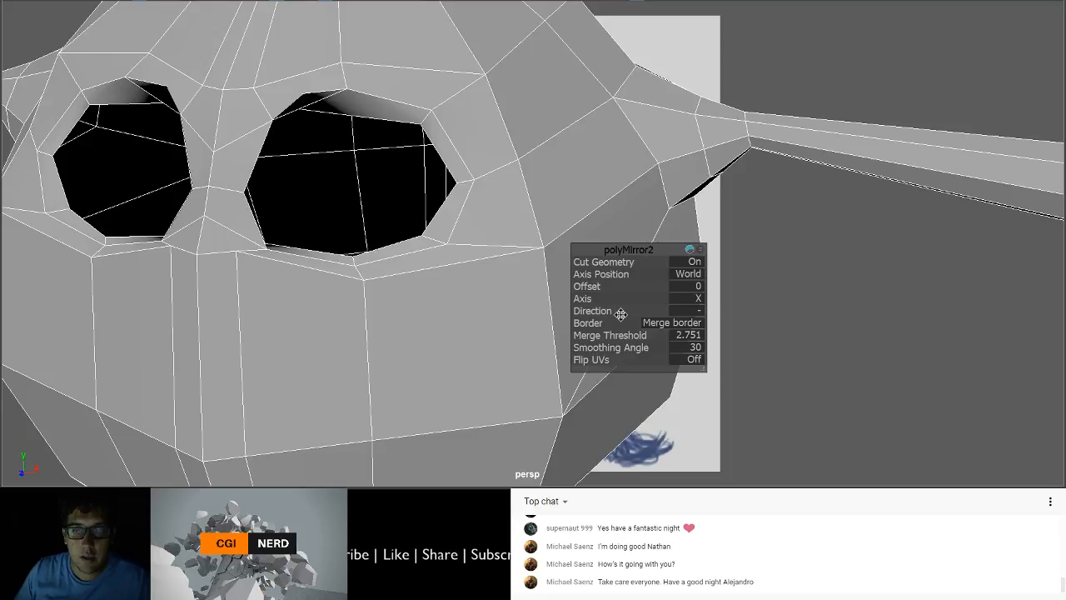
left_click(688, 335)
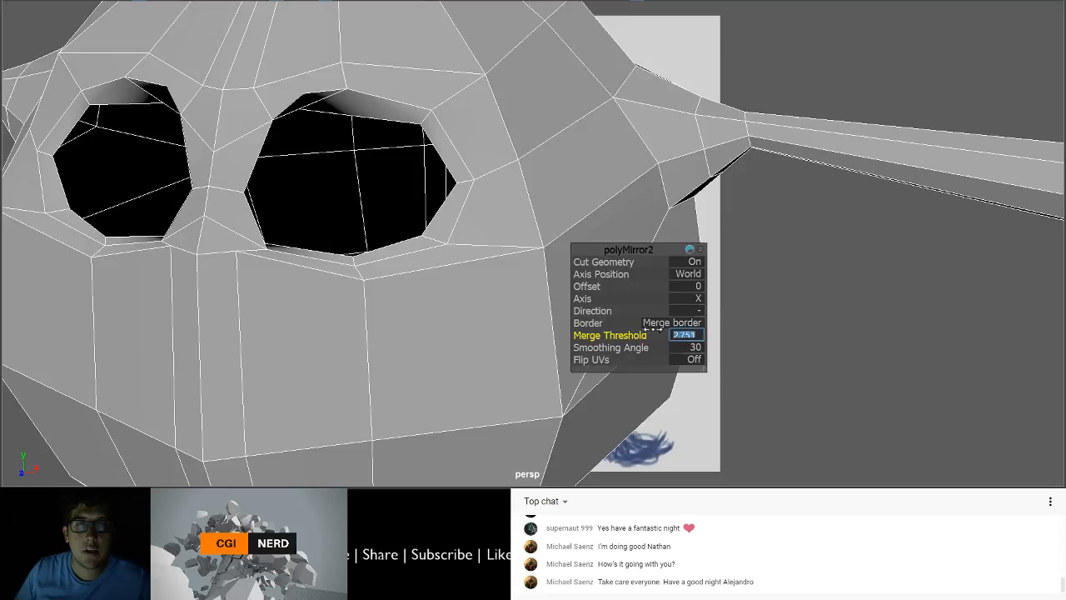
left_click_drag(652, 330, 632, 335)
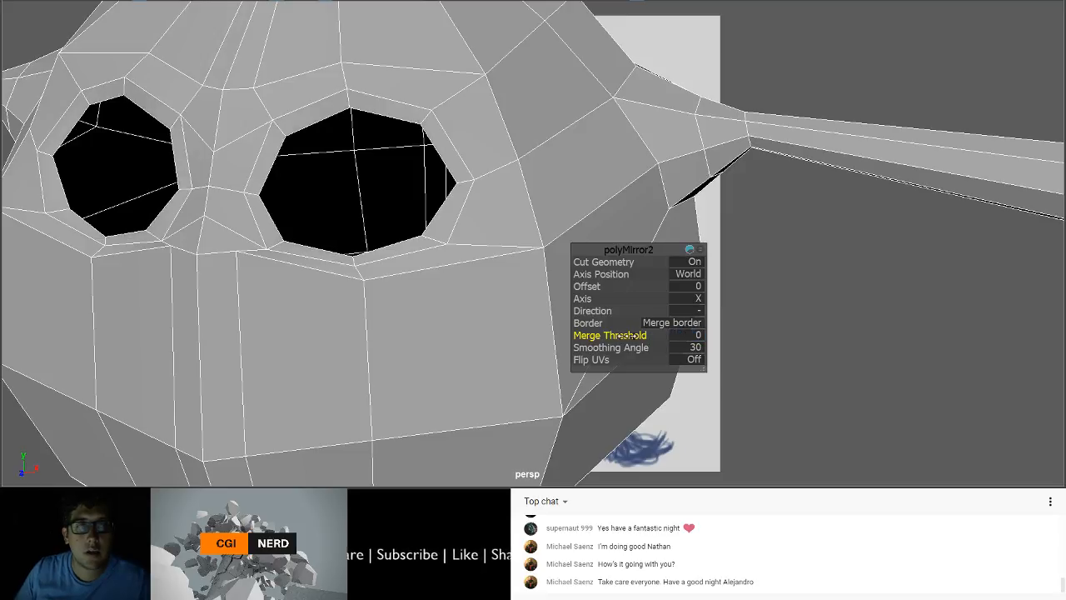
Step: Set the body mirror's merge threshold to 0.5
left_click(697, 338)
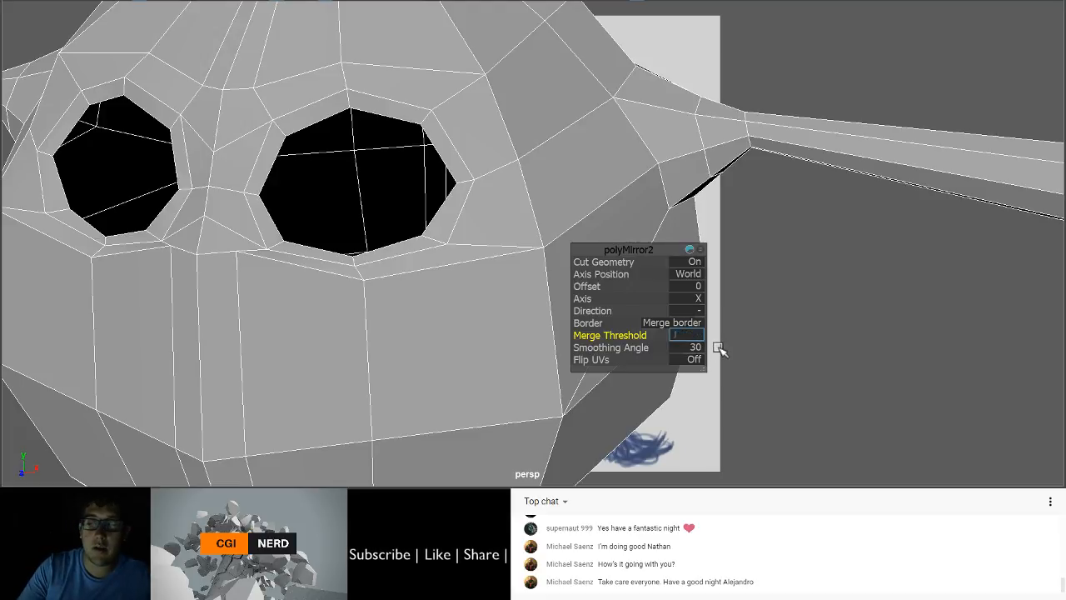
type("0.5")
key("Tab")
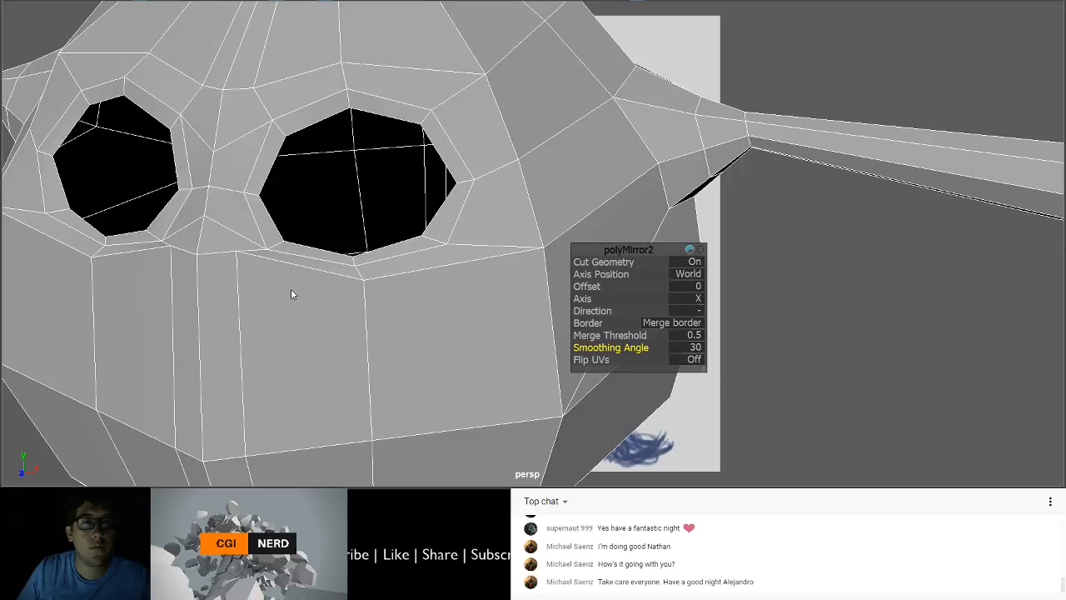
Step: Preview the mirrored body with smoothing and check its shape from above and from the front
scroll(291, 289, "down", 3)
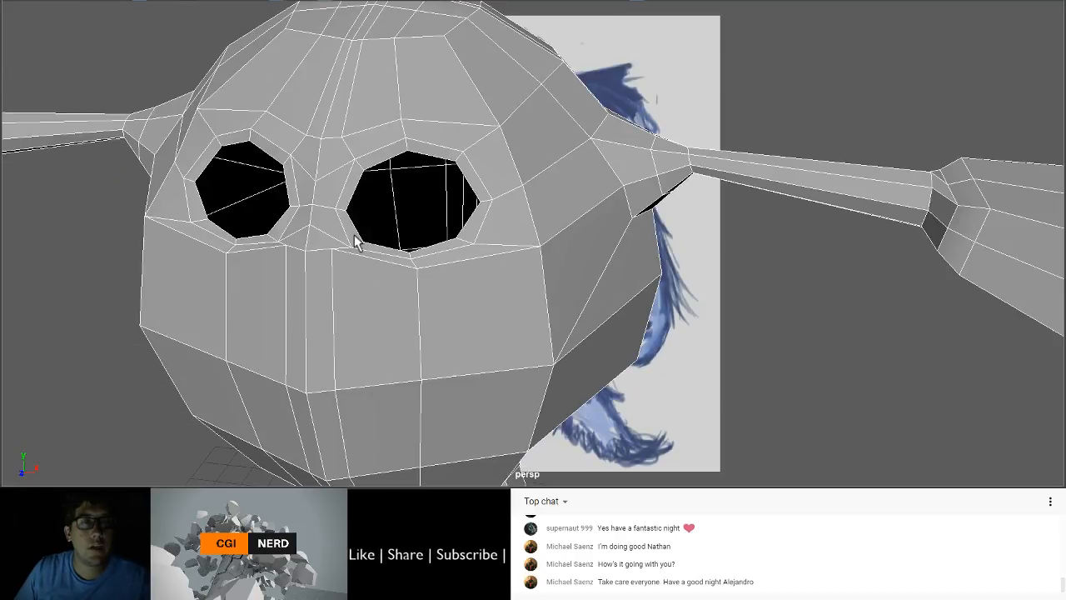
left_click_drag(354, 242, 370, 311, "alt")
key("3")
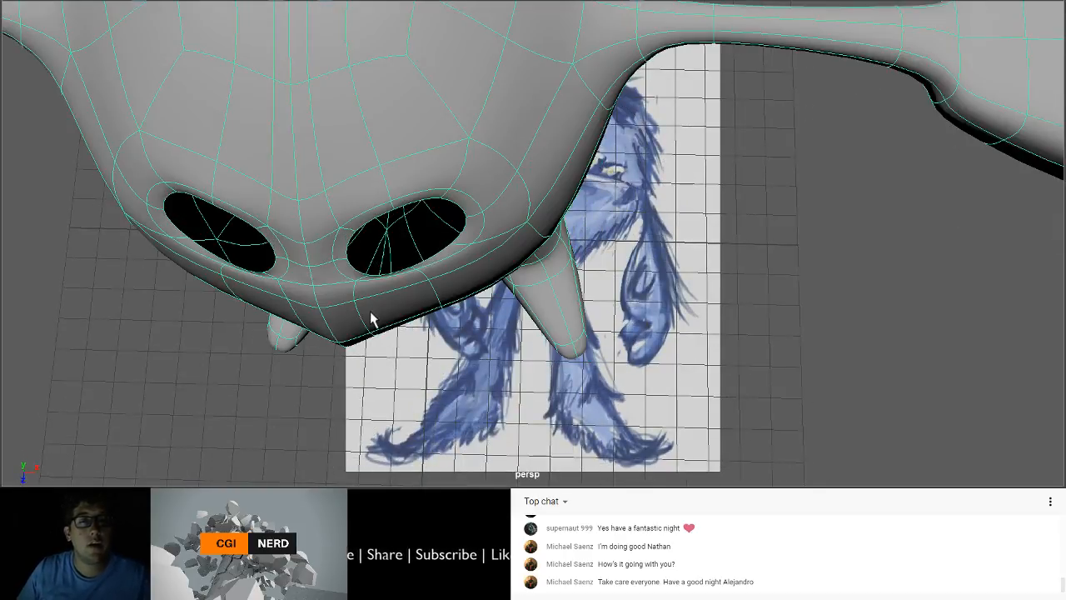
left_click_drag(376, 357, 529, 345, "alt")
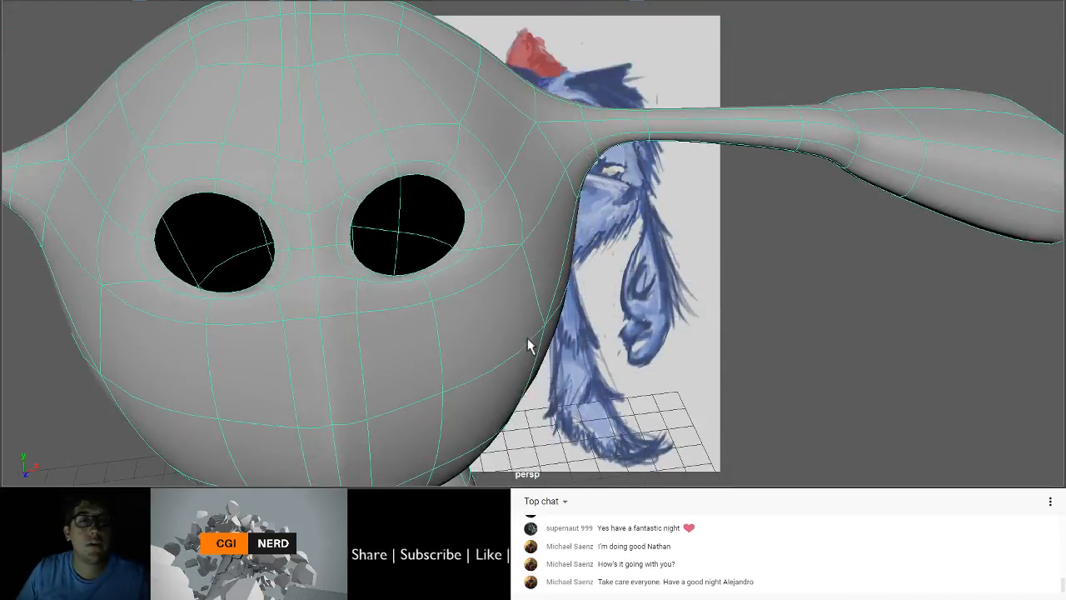
left_click(625, 346)
right_click_drag(624, 346, 492, 358, "alt")
left_click_drag(492, 358, 365, 305, "alt")
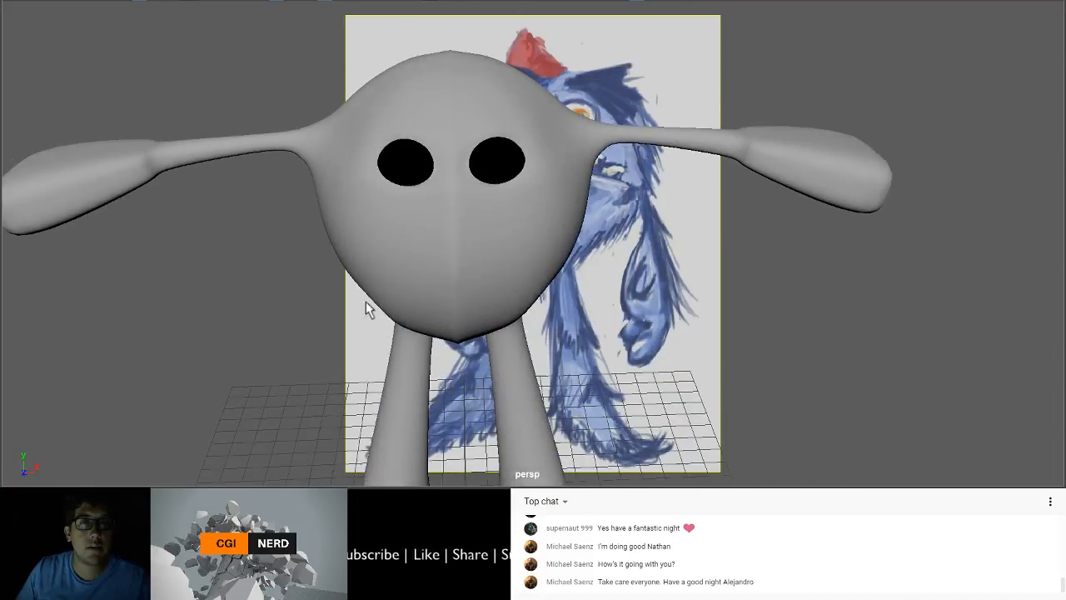
Step: Deselect everything and examine the smoothed body from both sides, switching briefly to wireframe and back to shaded display
left_click(455, 211)
left_click(220, 280)
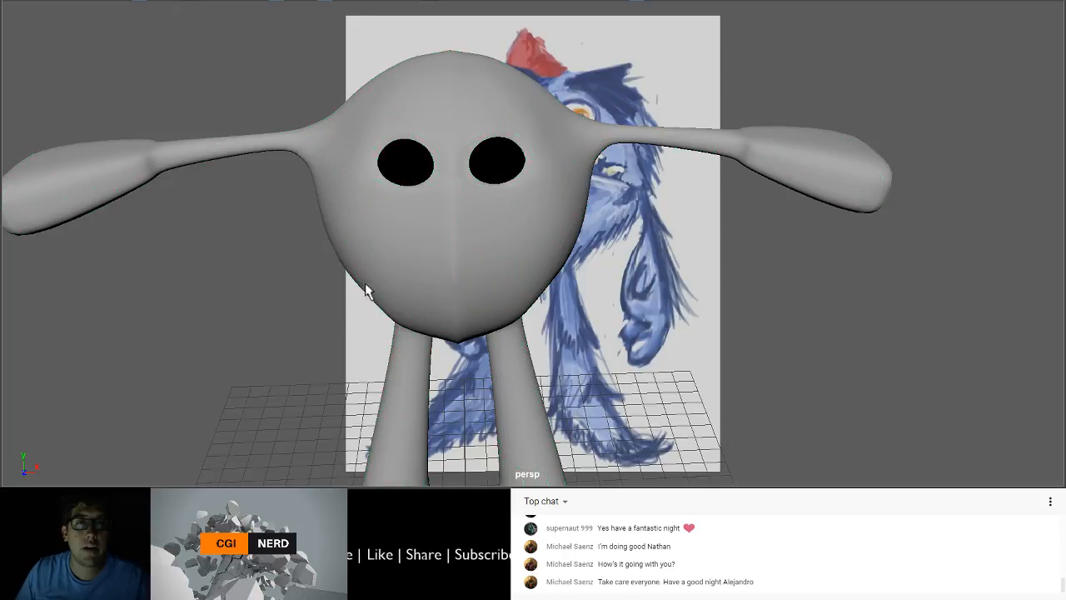
left_click_drag(369, 285, 456, 271, "alt")
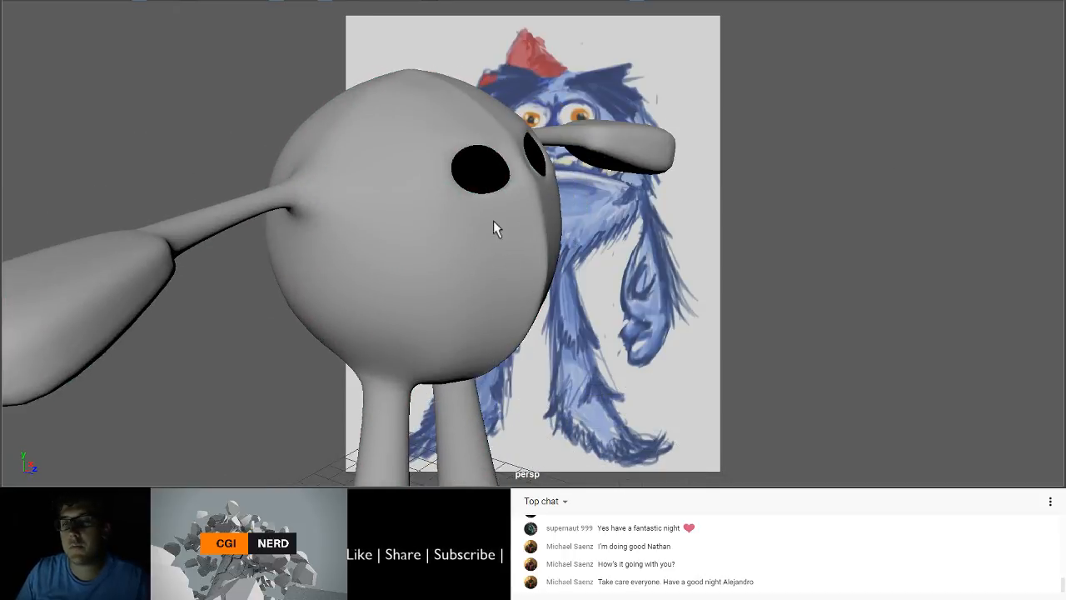
left_click_drag(553, 244, 457, 160, "alt")
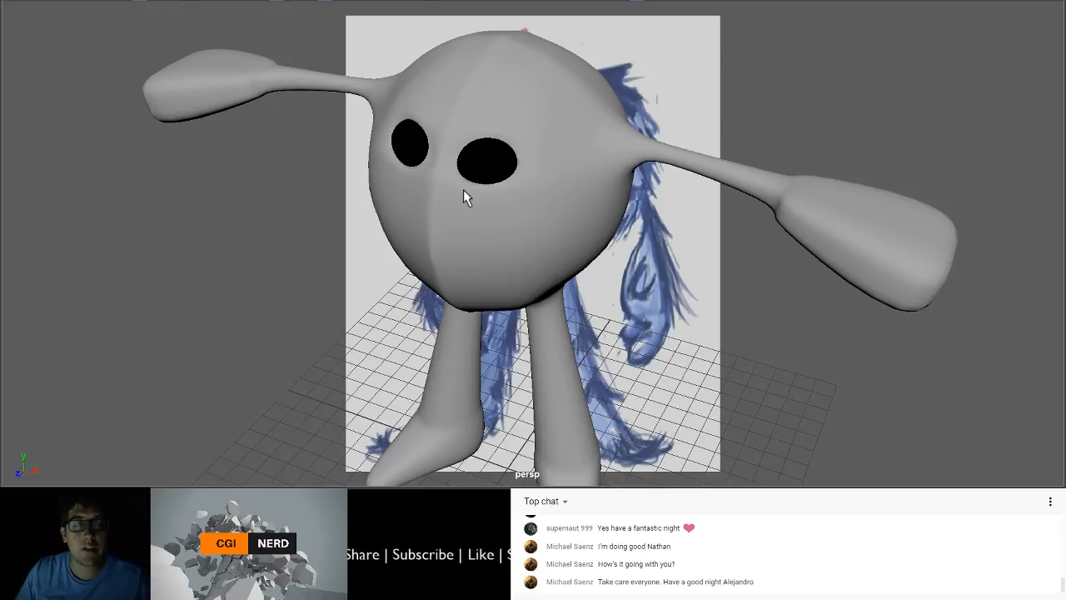
key("4")
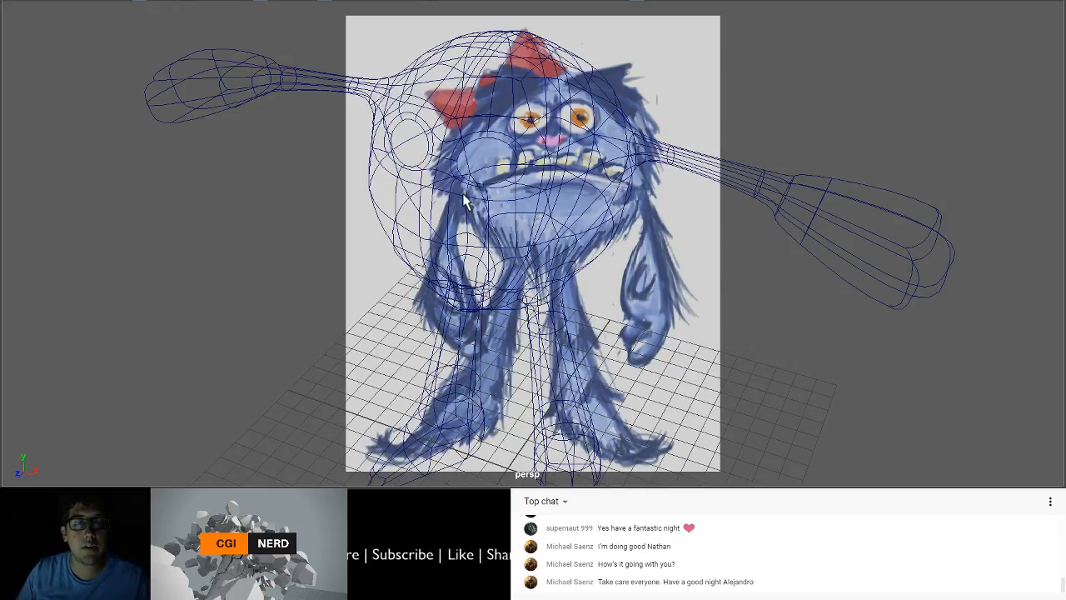
key("5")
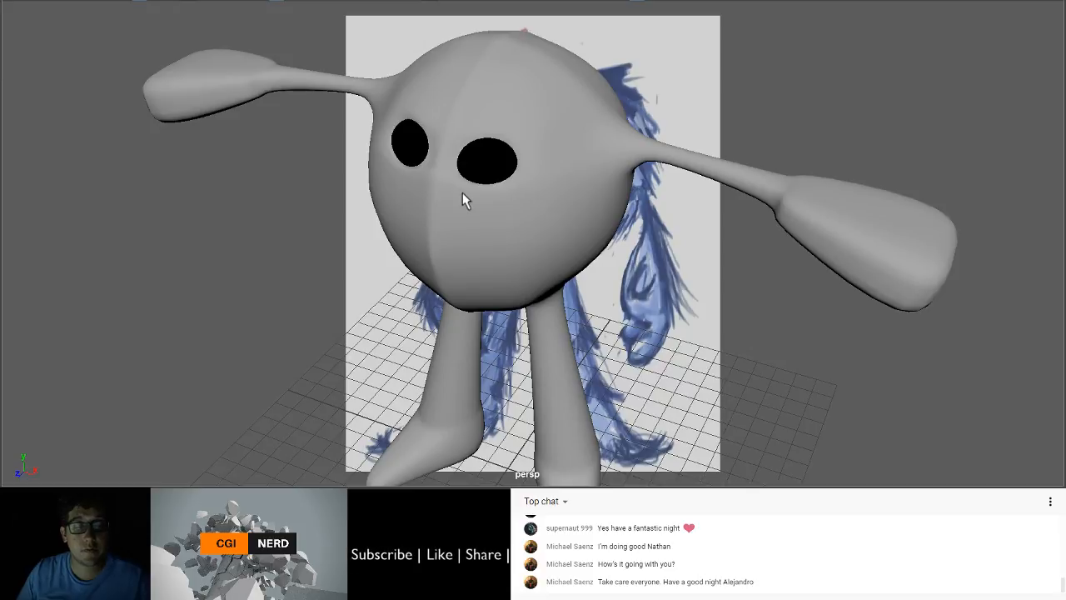
Step: Select the body, return it to the unsmoothed display and examine its underside between the legs
left_click(475, 222)
key("1")
mouse_move(444, 235)
left_mouse_down("alt")
mouse_move(474, 207)
mouse_move(489, 210)
mouse_move(452, 305)
mouse_move(500, 286)
mouse_move(433, 248)
mouse_move(457, 238)
mouse_move(468, 209)
mouse_move(457, 226)
left_mouse_up("alt")
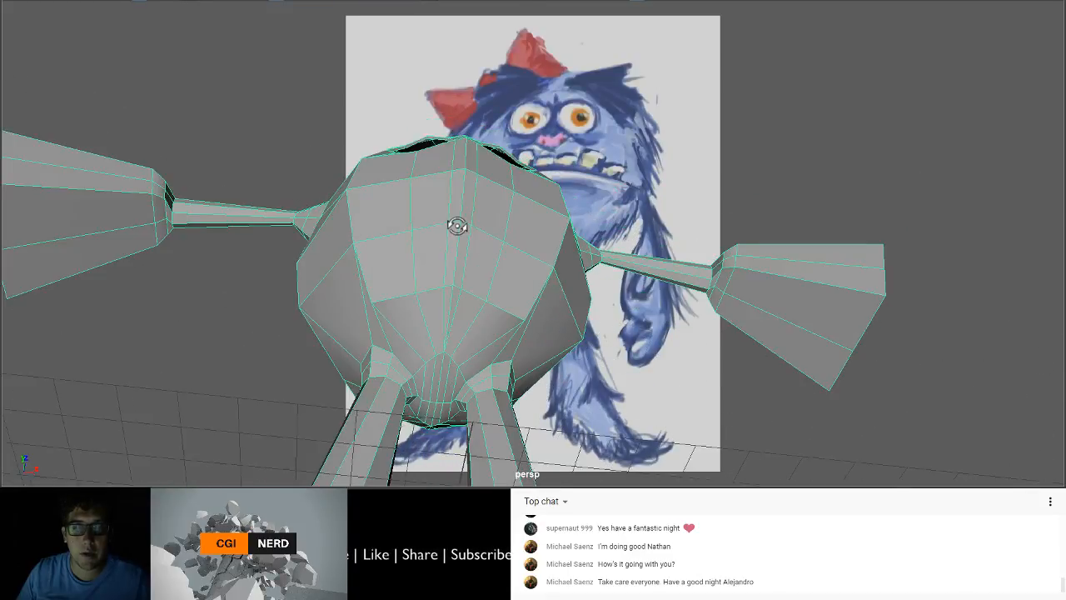
scroll(424, 348, "up", 3)
scroll(428, 315, "up", 2)
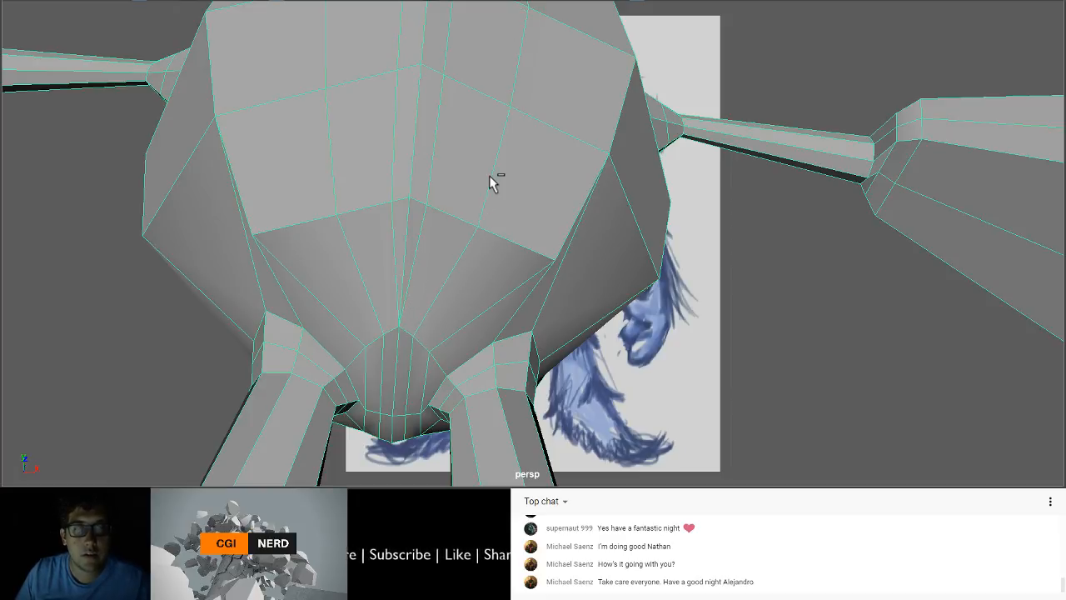
Step: Undo the recent changes back through the mirror's merge threshold edit and inspect the centre seam on the underside
key("ctrl+z")
key("ctrl+z")
key("ctrl+z")
key("ctrl+z")
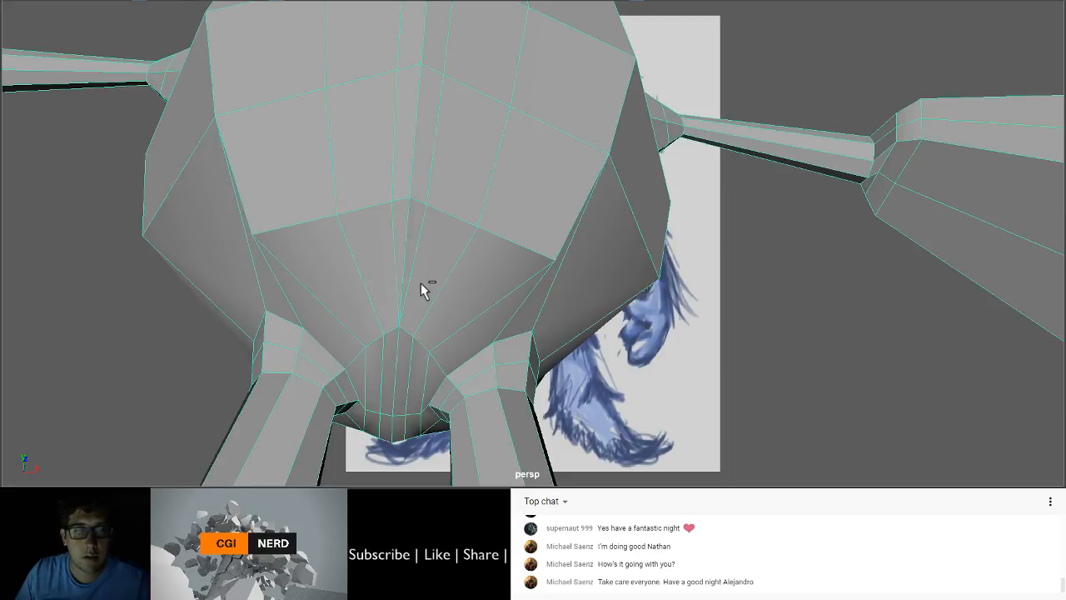
key("ctrl+z")
key("ctrl+z")
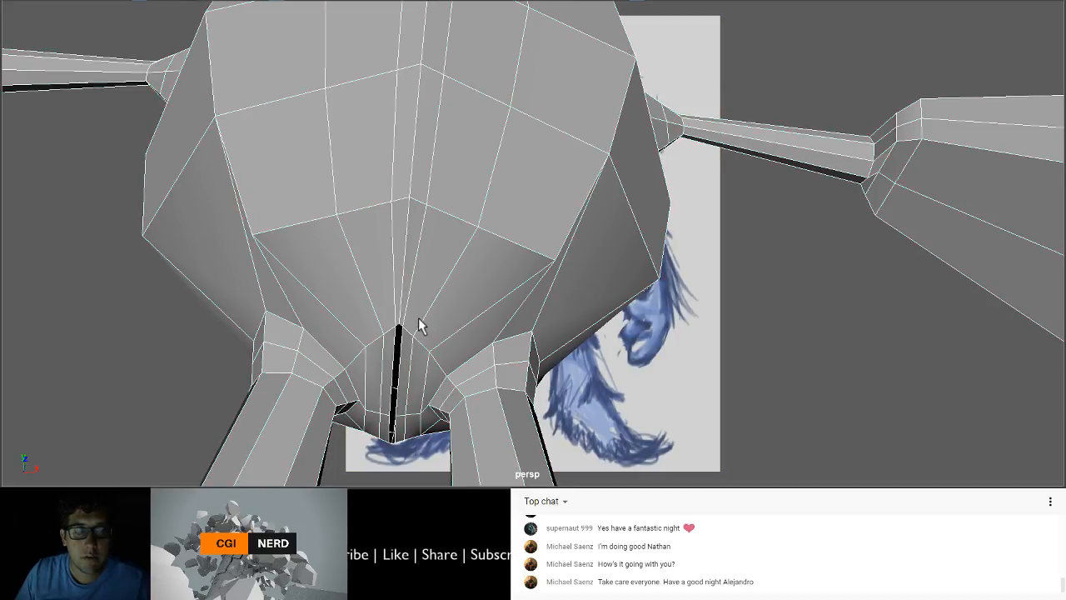
mouse_move(419, 324)
left_mouse_down("alt")
mouse_move(416, 281)
mouse_move(433, 264)
mouse_move(433, 337)
mouse_move(391, 341)
mouse_move(408, 308)
left_mouse_up("alt")
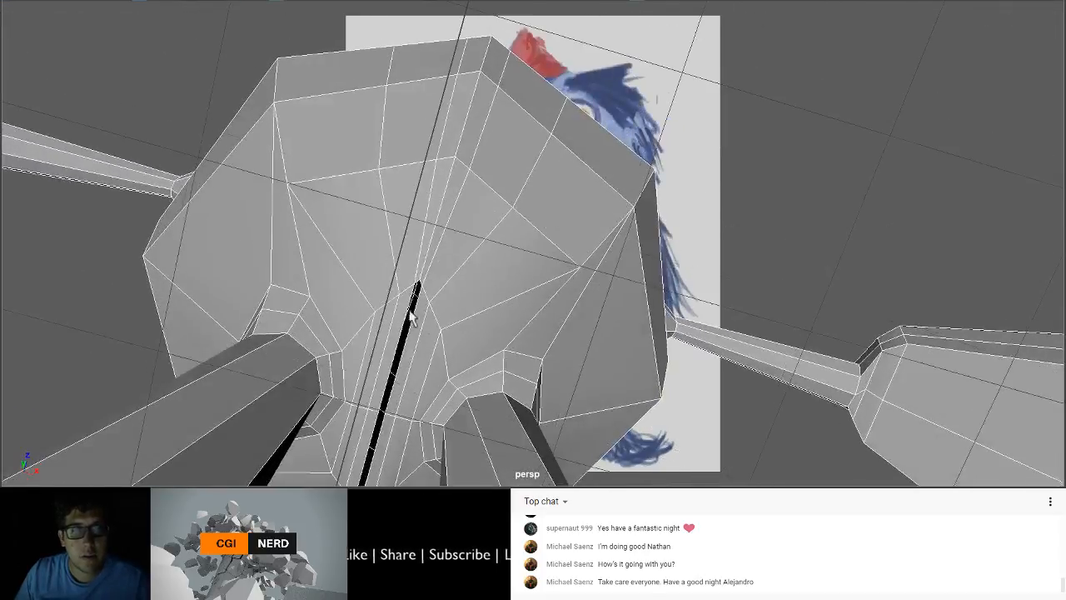
middle_click_drag(408, 309, 556, 112, "alt")
scroll(418, 250, "up", 5)
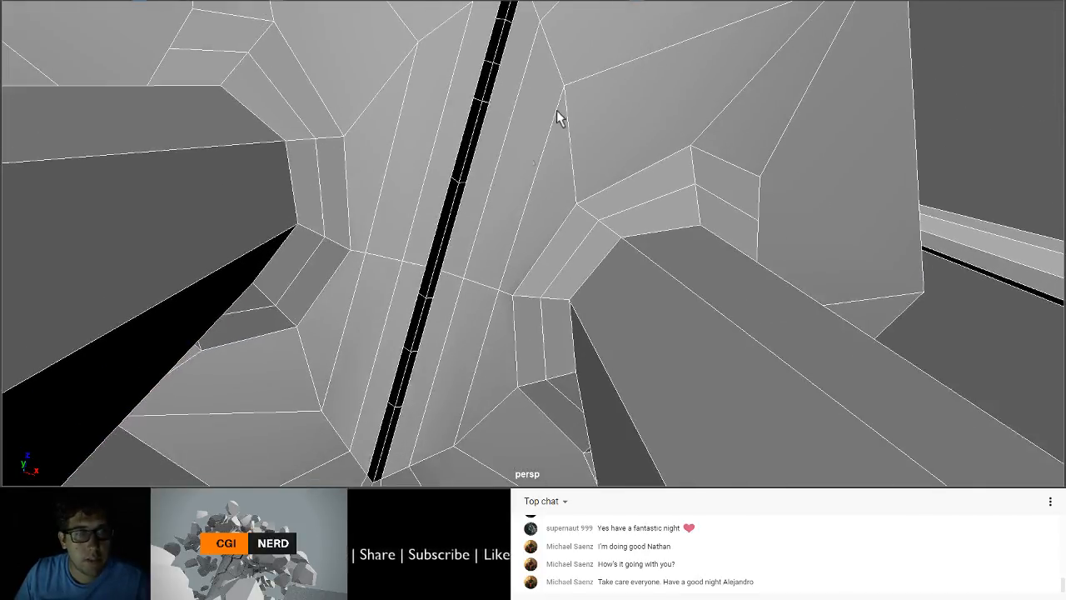
middle_click_drag(492, 176, 471, 283, "alt")
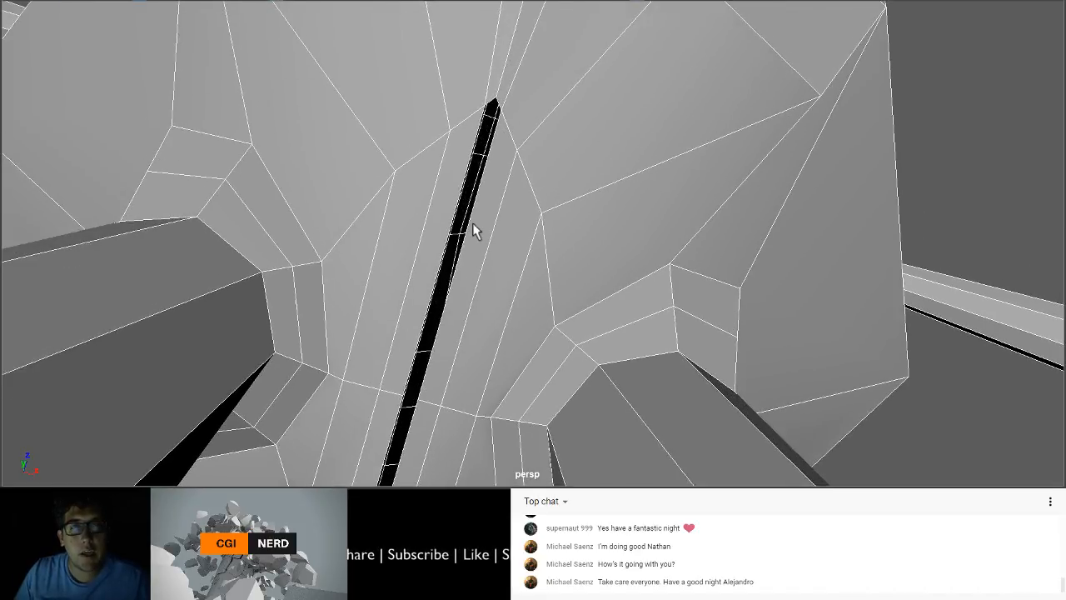
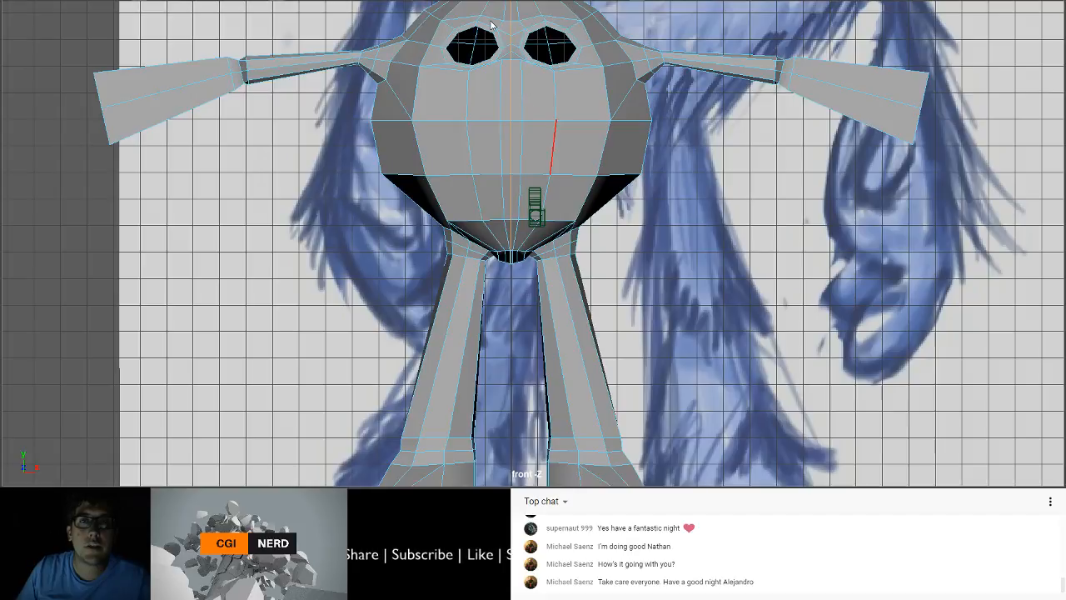
Step: Select the column of vertices running down the body's centre line in the front view
middle_click_drag(543, 67, 547, 162, "alt")
key("F9")
left_click_drag(511, 66, 515, 373)
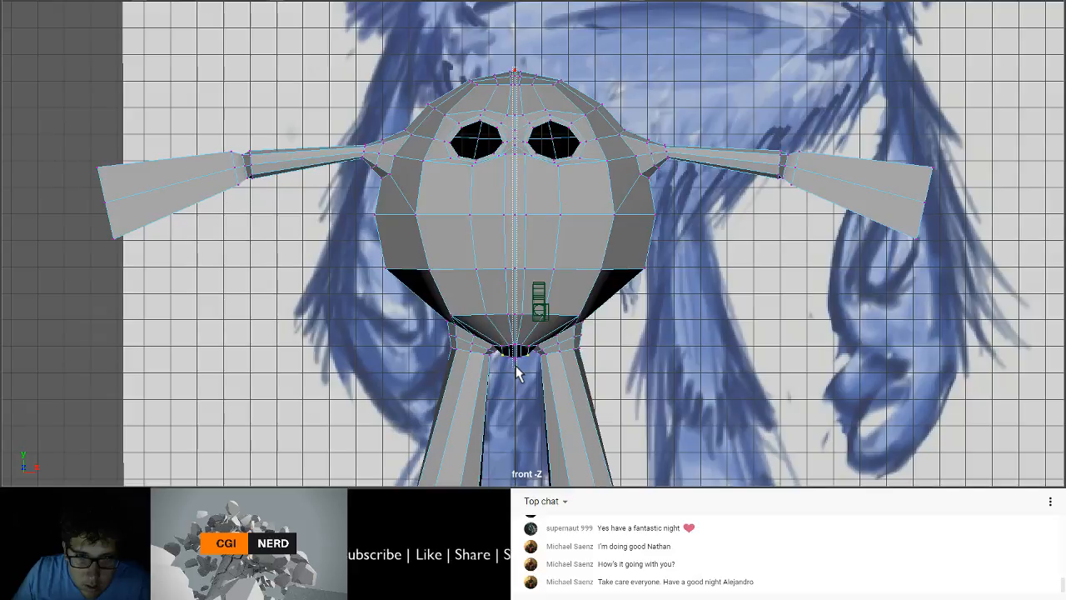
scroll(517, 317, "up", 8)
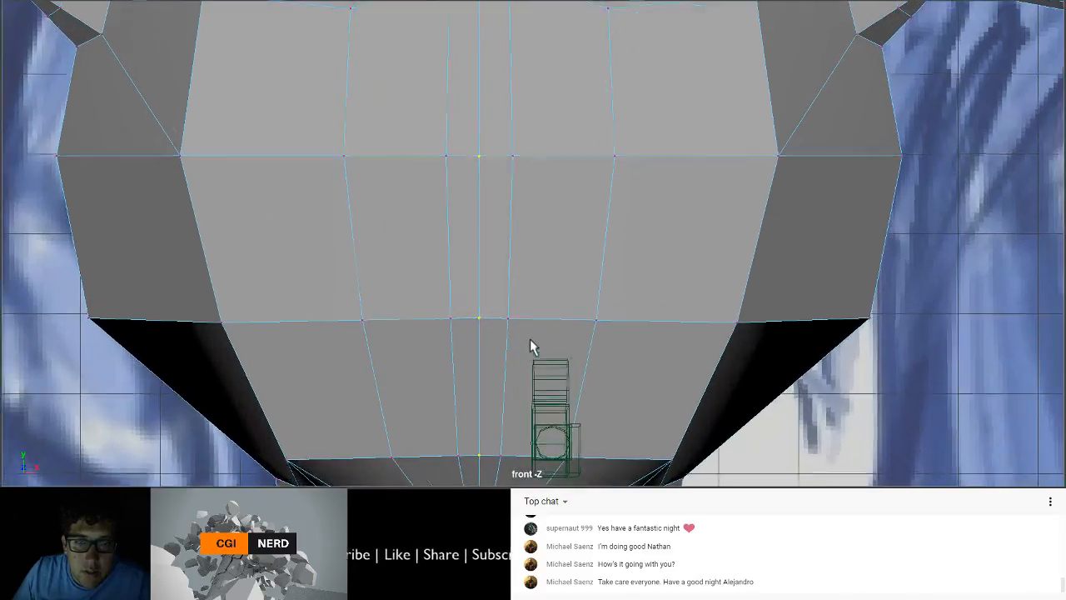
scroll(552, 247, "up", 2)
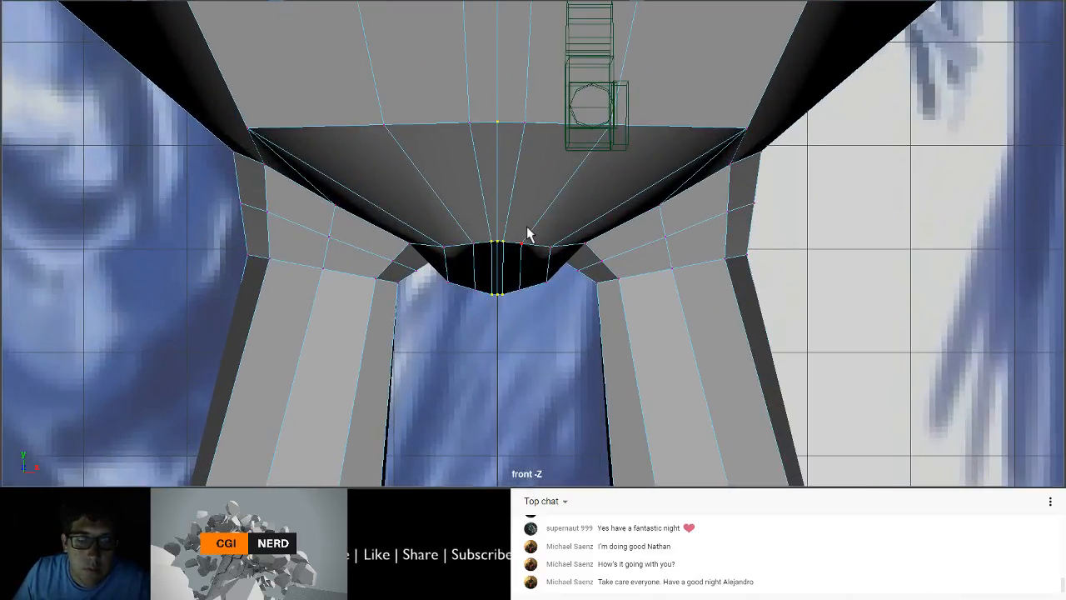
Step: Deselect the off-centre vertices beside the centre line at the crotch, using wireframe display, and restore shaded display
key("4")
left_click_drag(527, 226, 500, 314, "ctrl")
left_click_drag(472, 198, 493, 302, "ctrl")
scroll(495, 300, "down", 6)
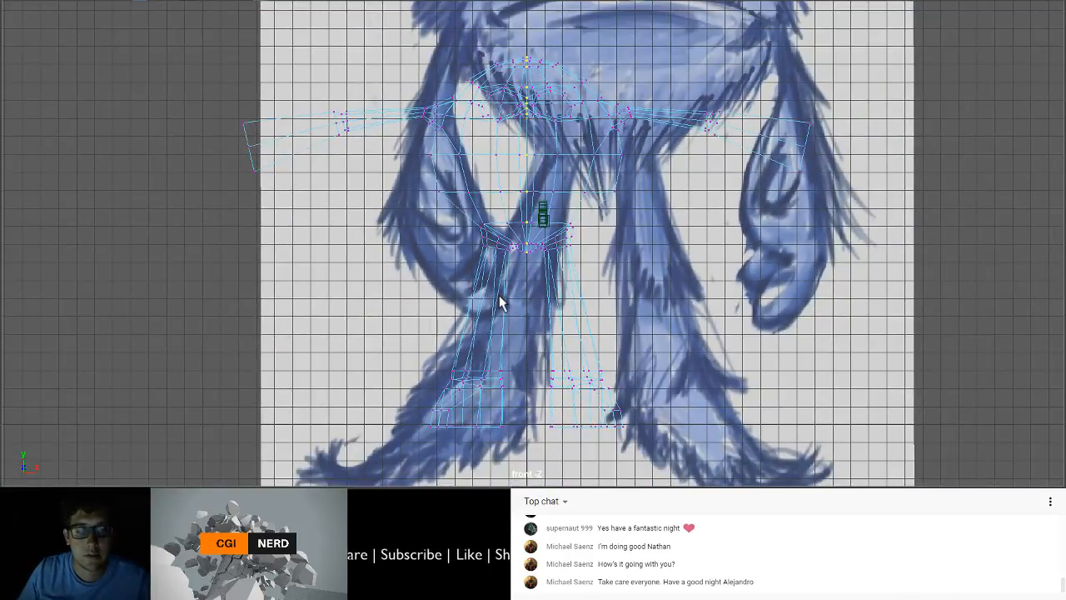
key("5")
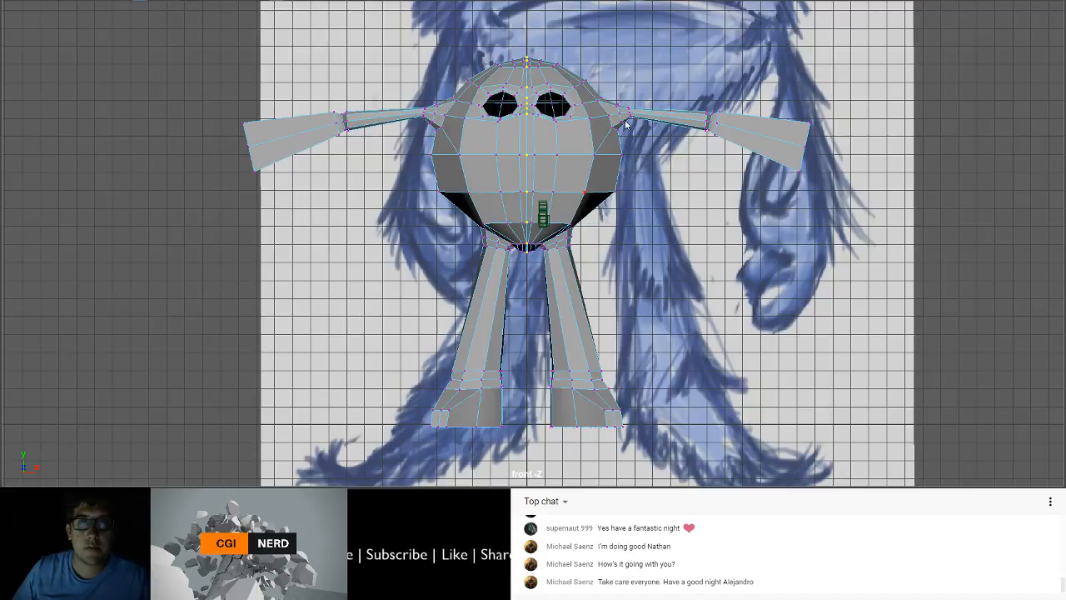
Step: Return the character mesh to object mode, display it with smooth mesh preview and clear its selection
right_click_drag(542, 244, 576, 132)
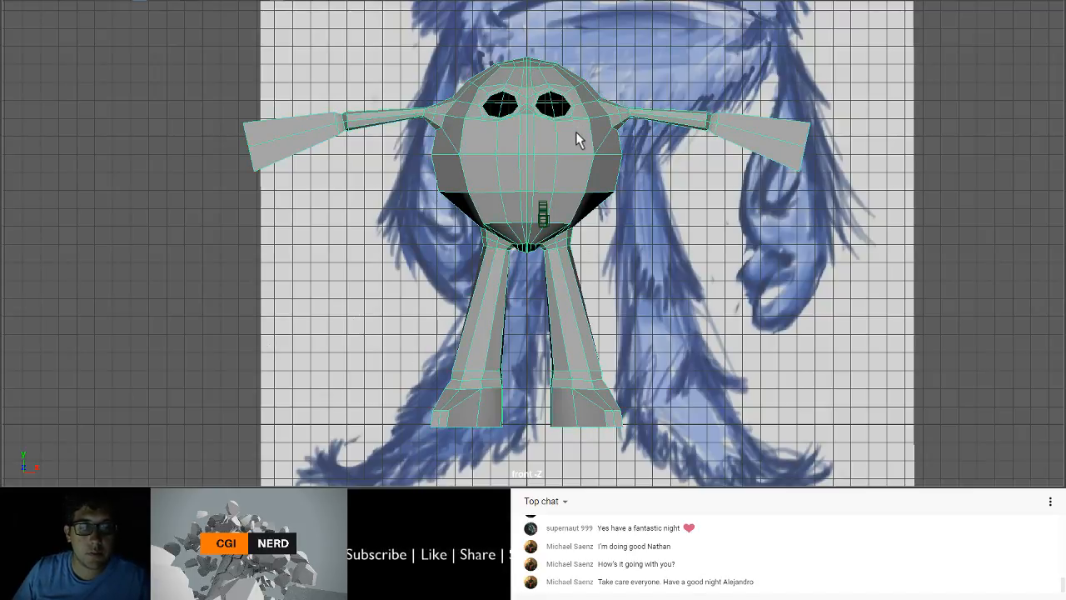
key("4")
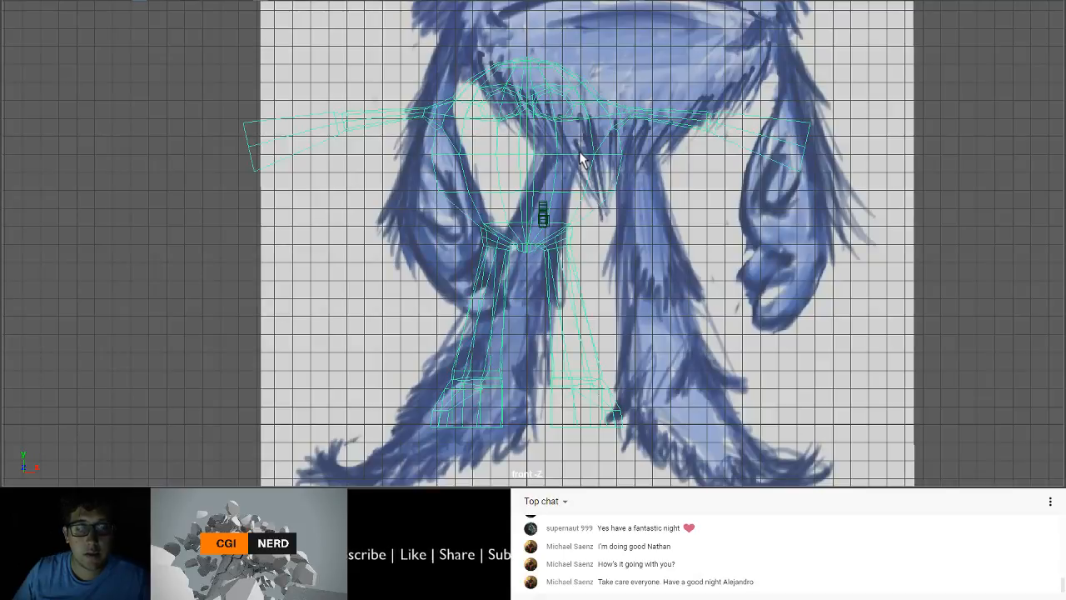
key("5")
key("3")
left_click(631, 221)
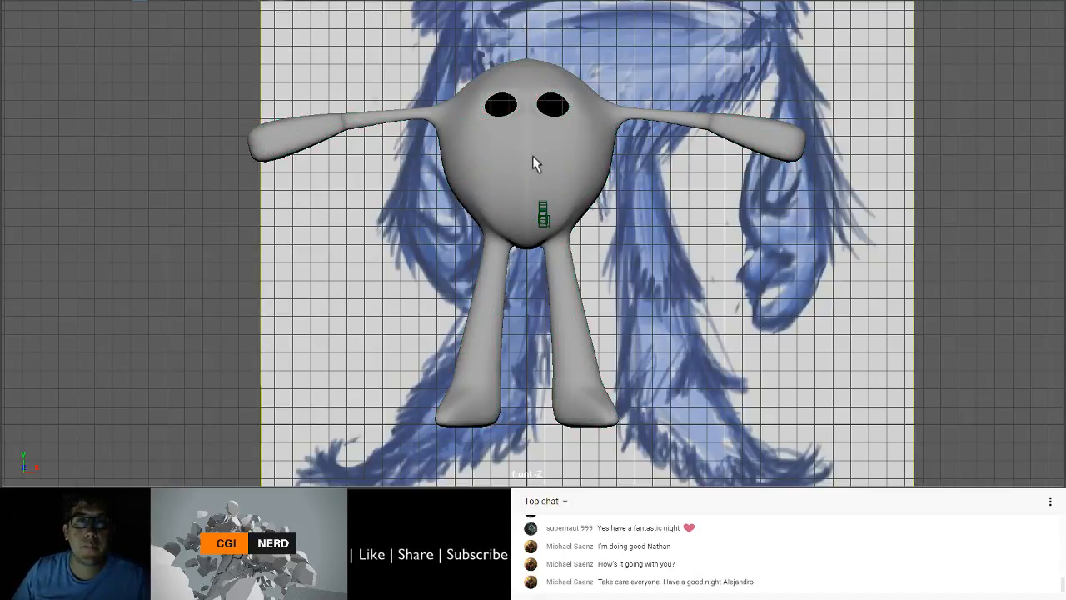
Step: Switch to the full perspective view, frame the character and turn off its smooth mesh preview
key("space")
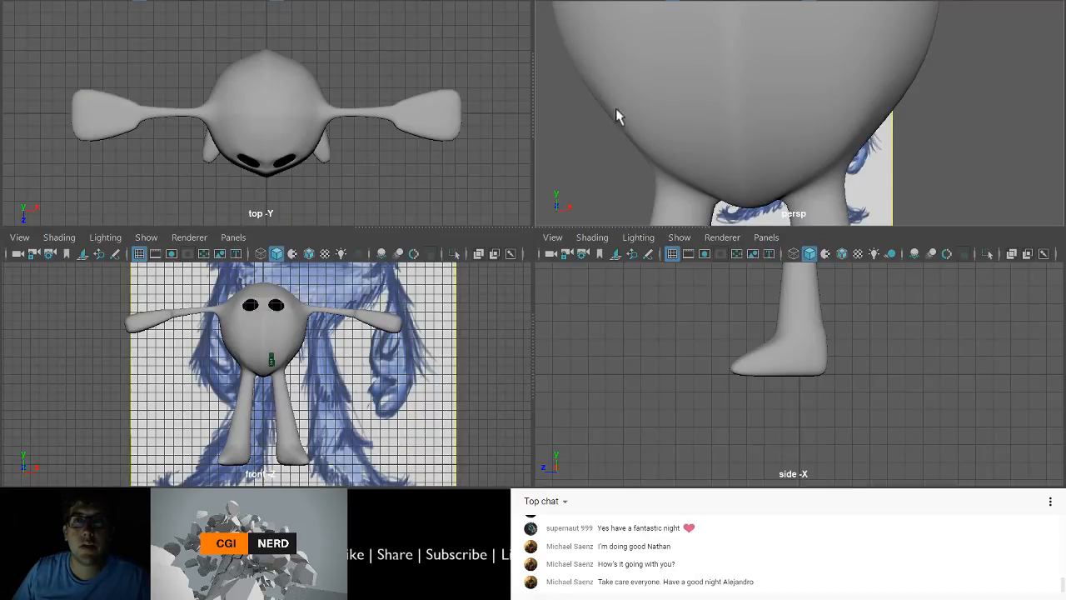
key("space")
key("f")
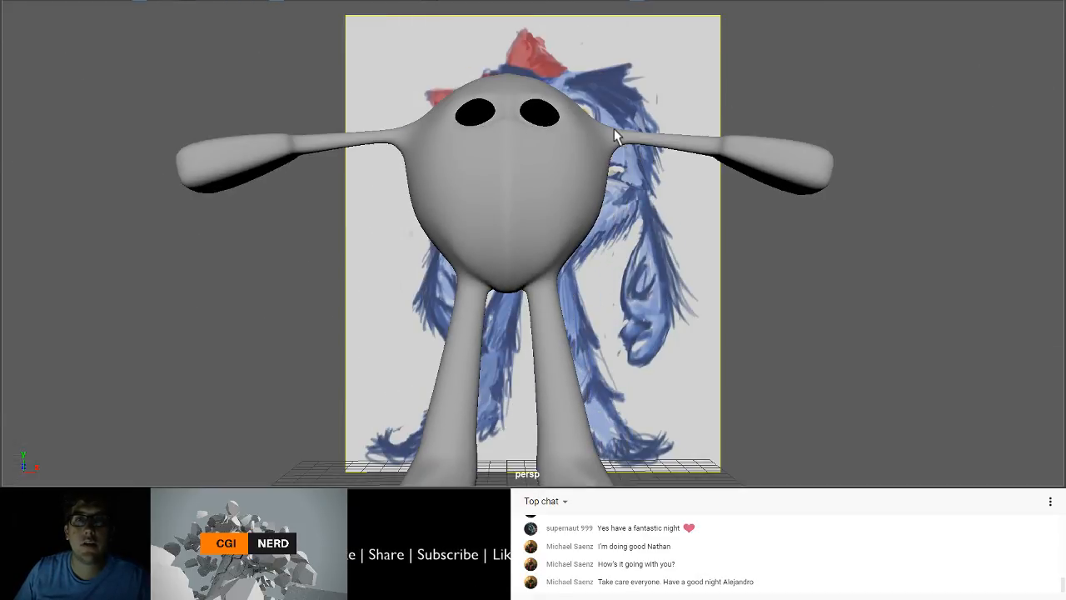
scroll(614, 129, "down", 4)
left_click_drag(614, 130, 589, 163, "alt")
left_click(570, 221)
key("1")
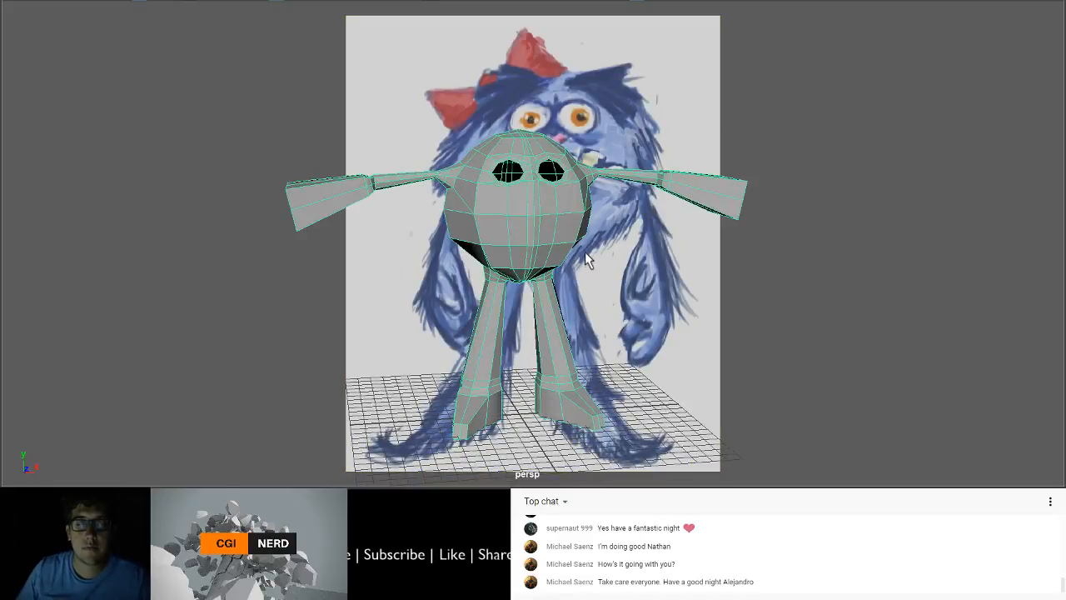
scroll(586, 251, "up", 3)
scroll(589, 254, "up", 2)
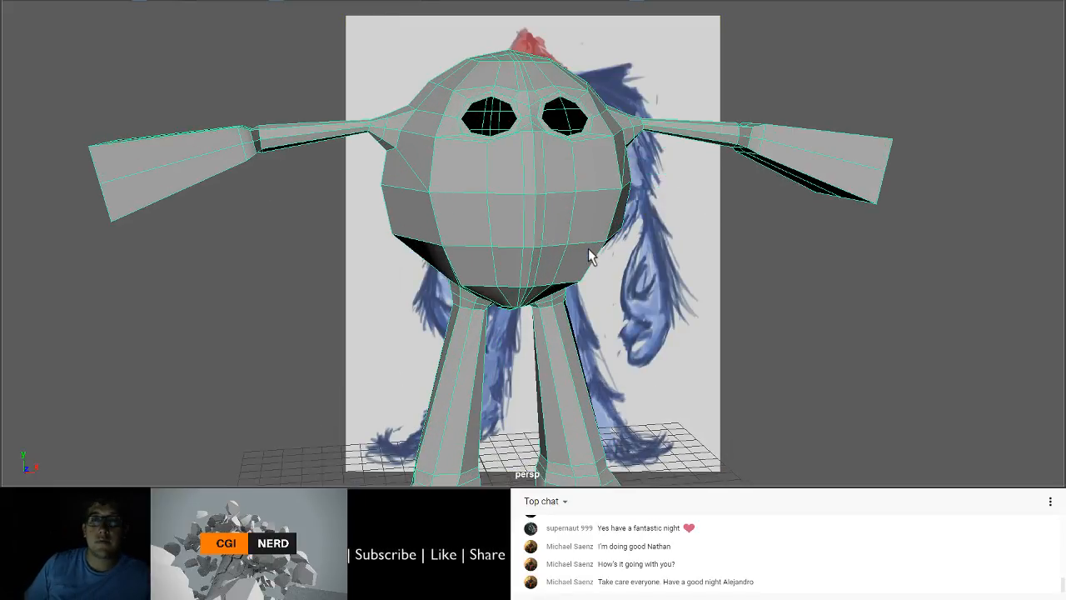
left_click_drag(589, 254, 527, 250, "alt")
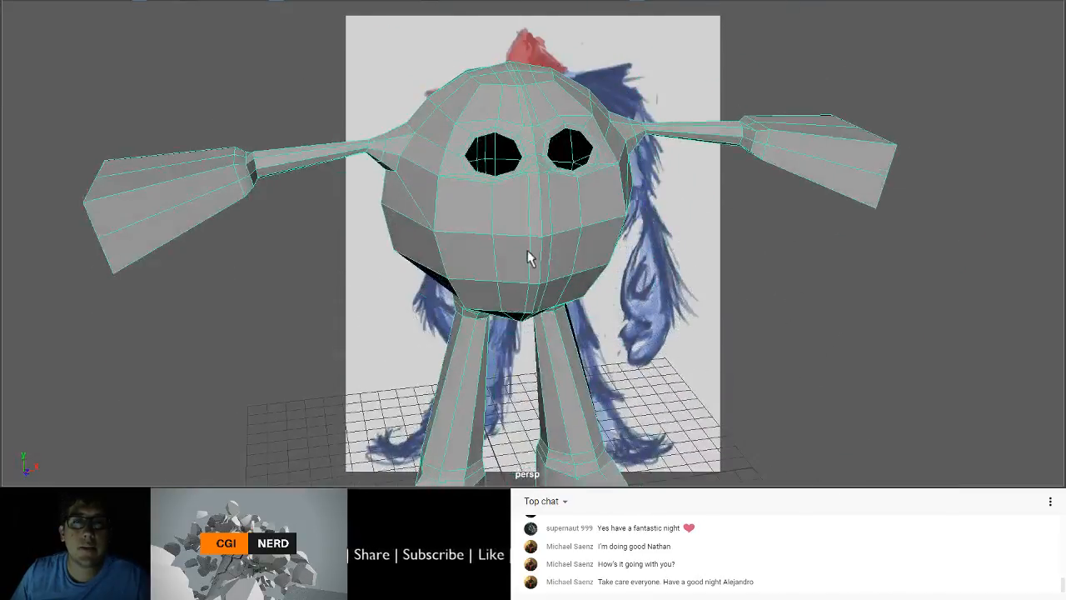
Step: Check the body's centre seam in smooth mesh preview, returning the character to its unsmoothed display
key("3")
left_click(691, 318)
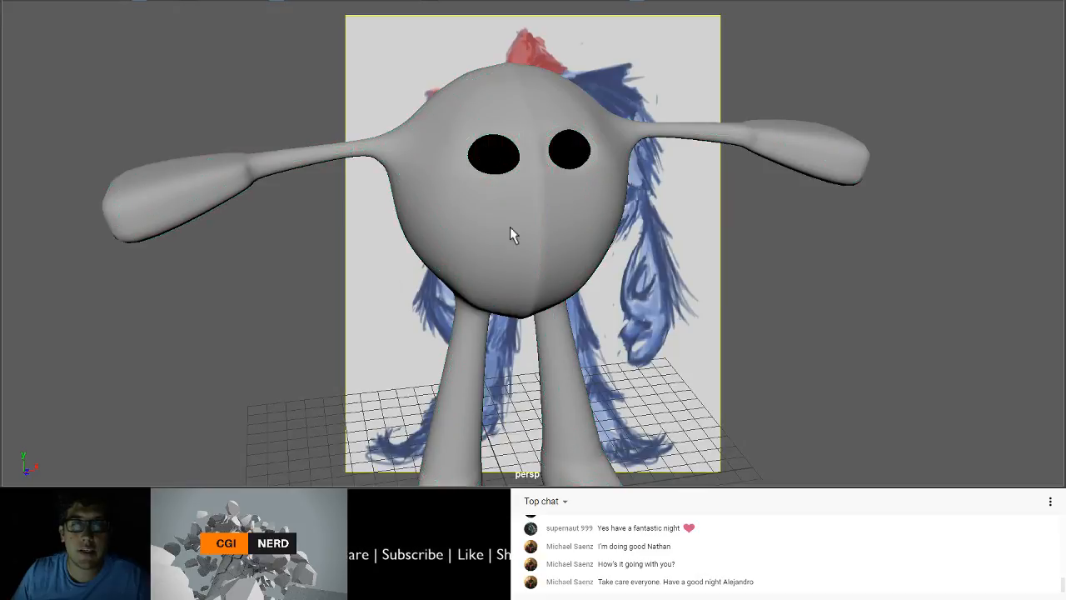
left_click(543, 275)
key("1")
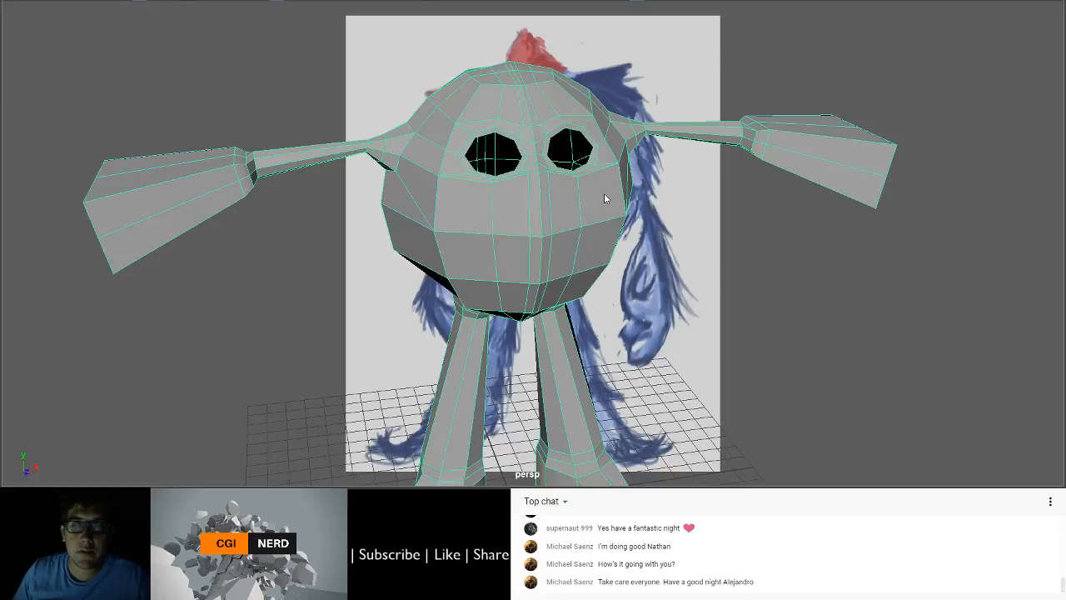
Step: Activate the sculpting brush on the character mesh and reduce the brush's strength
key("y")
scroll(537, 238, "up", 3)
scroll(536, 239, "down", 3)
key("m")
left_click_drag(535, 240, 400, 240)
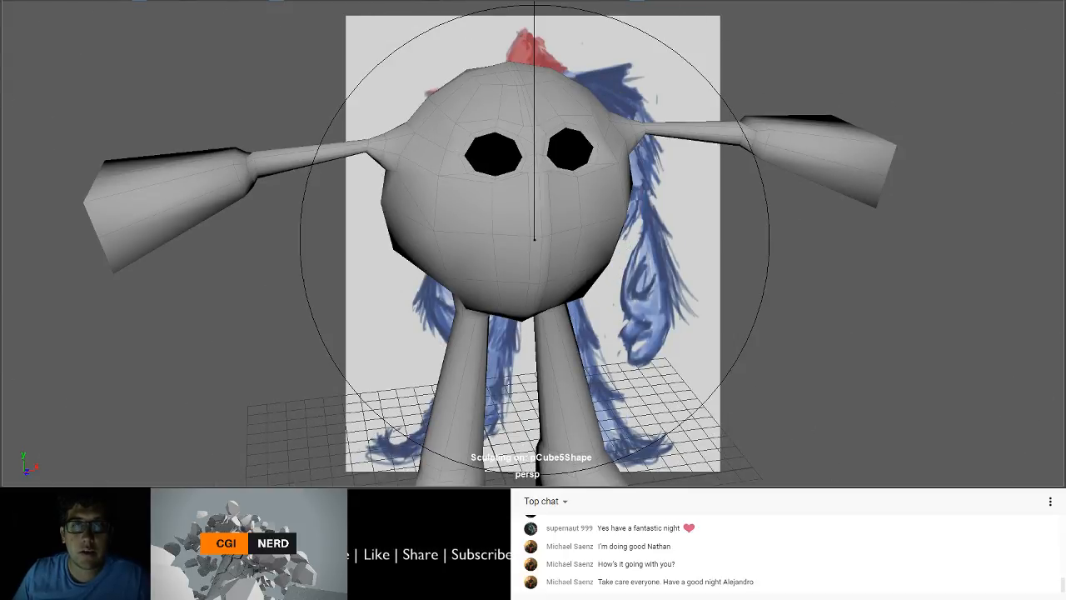
left_click_drag(535, 240, 449, 240)
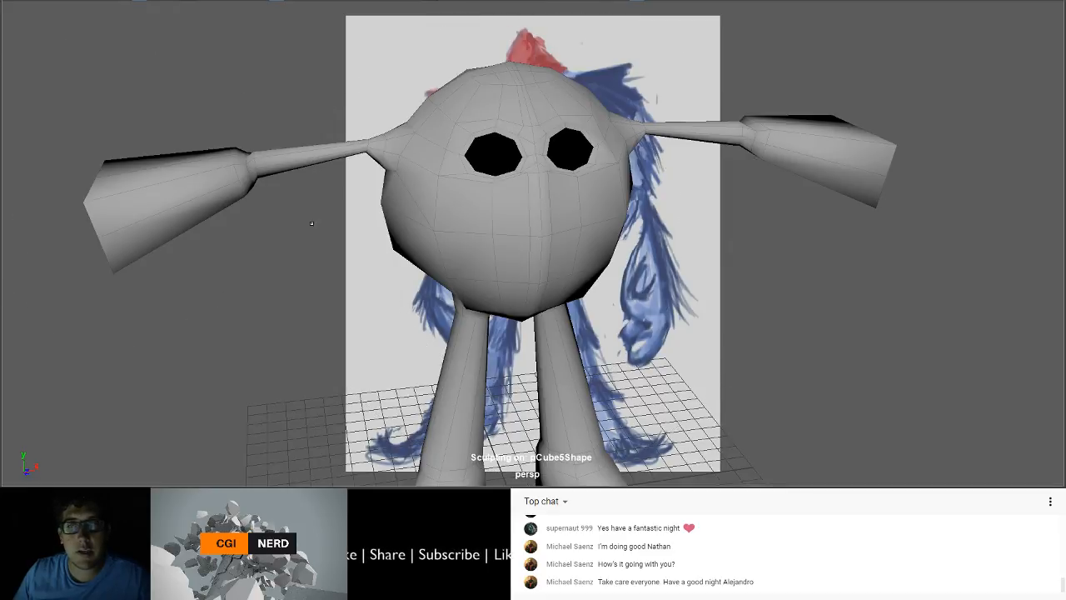
left_click_drag(539, 249, 414, 249)
Step: Even out the crowded edges along the body's front centre seam and the underside between the legs with the sculpting brush
mouse_move(542, 241)
left_mouse_down()
mouse_move(510, 252)
mouse_move(541, 250)
mouse_move(529, 238)
mouse_move(545, 239)
mouse_move(511, 250)
mouse_move(499, 238)
left_mouse_up()
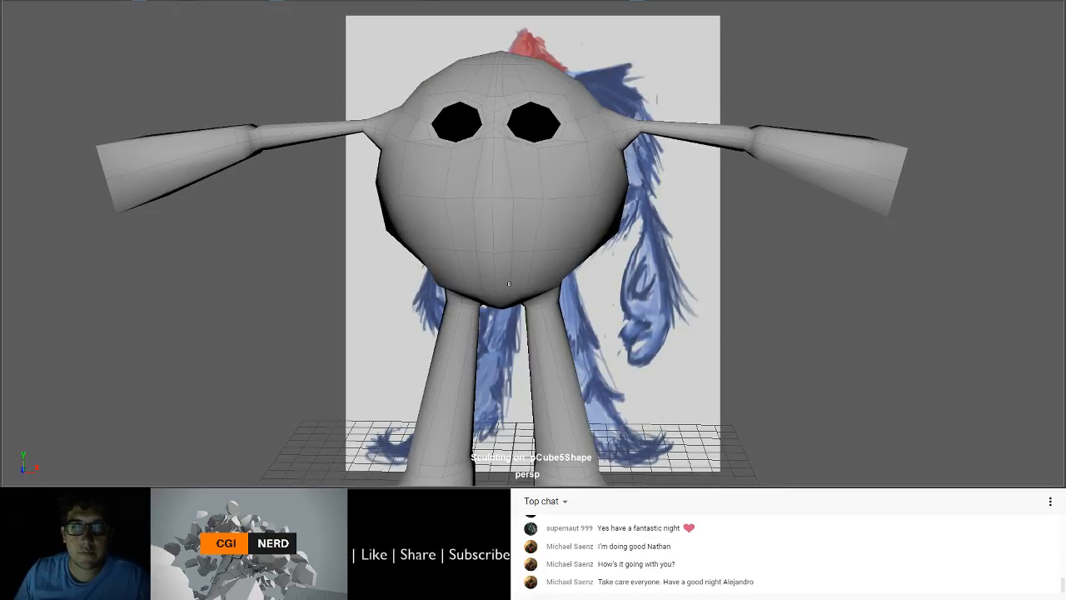
left_click_drag(509, 284, 500, 209, "alt")
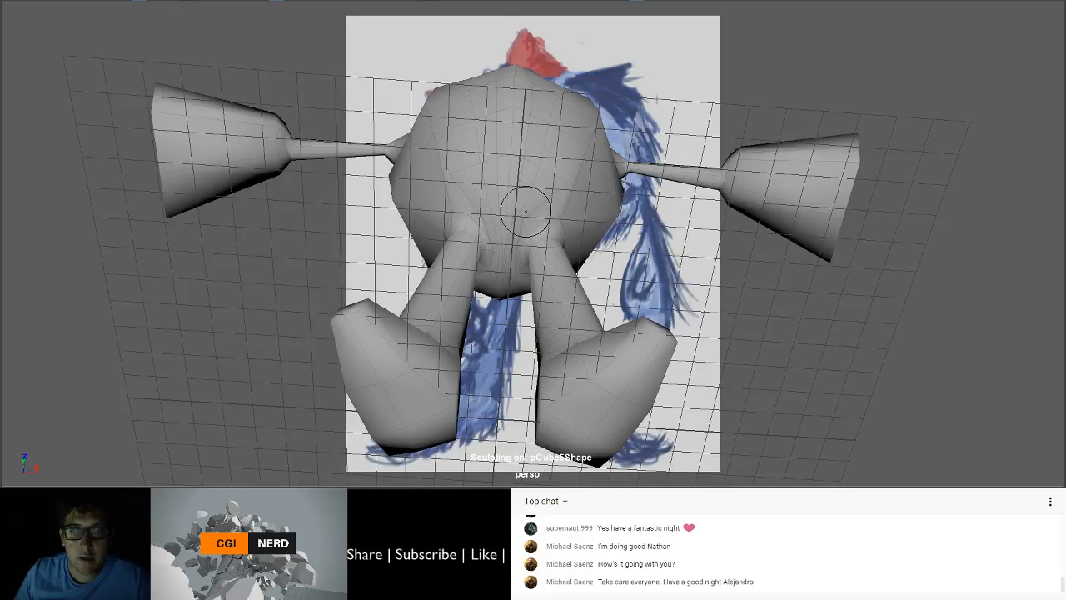
left_click_drag(519, 218, 535, 248)
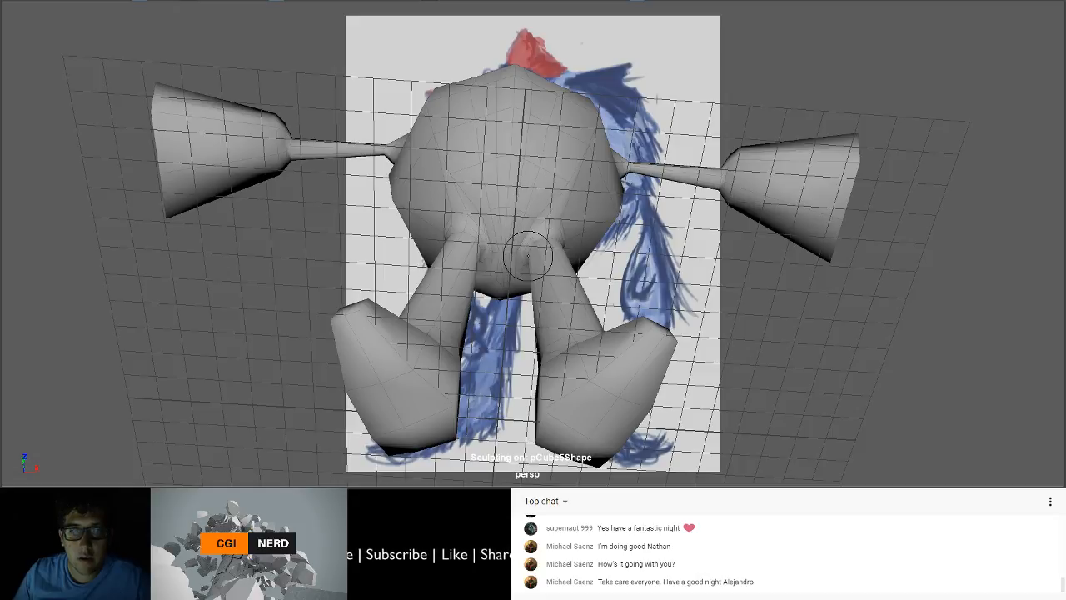
mouse_move(506, 214)
left_mouse_down("alt")
mouse_move(542, 249)
mouse_move(520, 195)
mouse_move(475, 204)
mouse_move(458, 234)
mouse_move(547, 211)
mouse_move(535, 247)
mouse_move(535, 226)
mouse_move(470, 218)
mouse_move(556, 233)
mouse_move(515, 258)
mouse_move(493, 226)
left_mouse_up("alt")
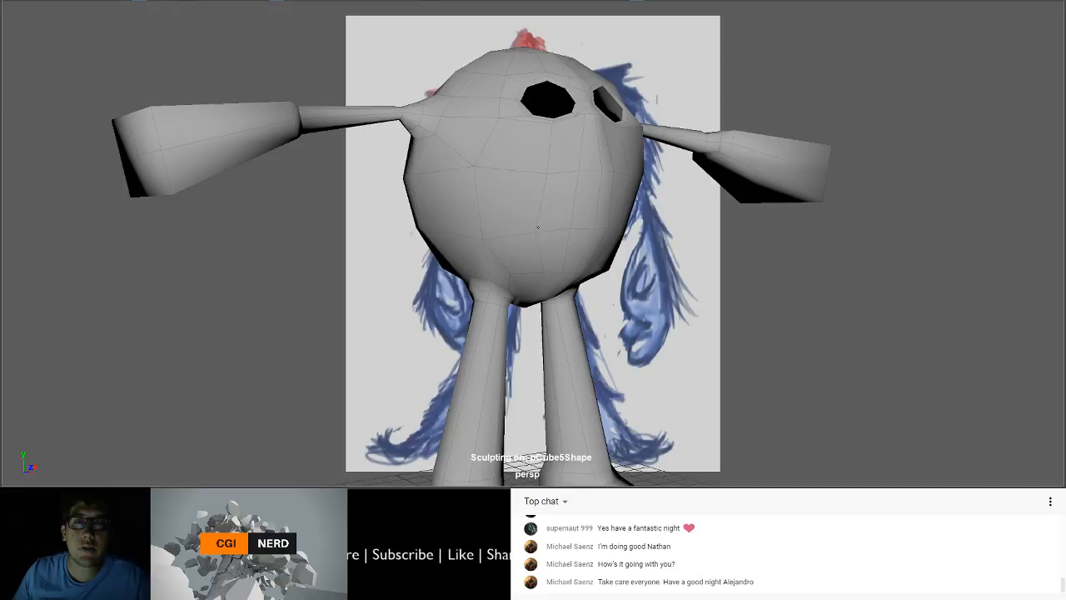
Step: Even out the edges down the middle of the body's back with the sculpting brush, adjusting the brush radius
mouse_move(533, 185)
left_mouse_down("alt")
mouse_move(532, 221)
mouse_move(558, 272)
mouse_move(562, 195)
left_mouse_up("alt")
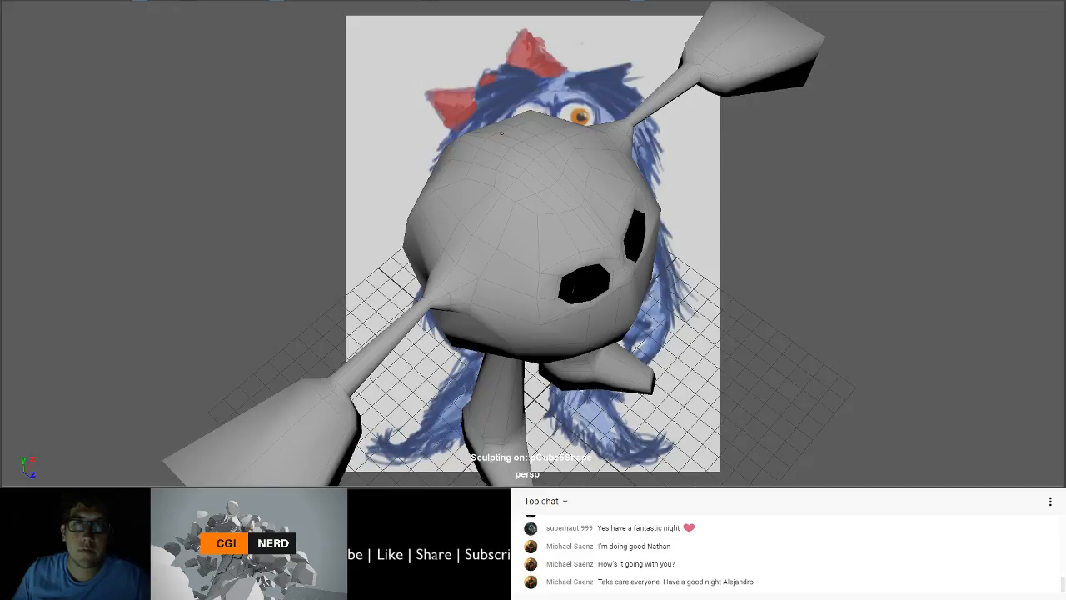
left_click_drag(502, 132, 671, 162, "alt")
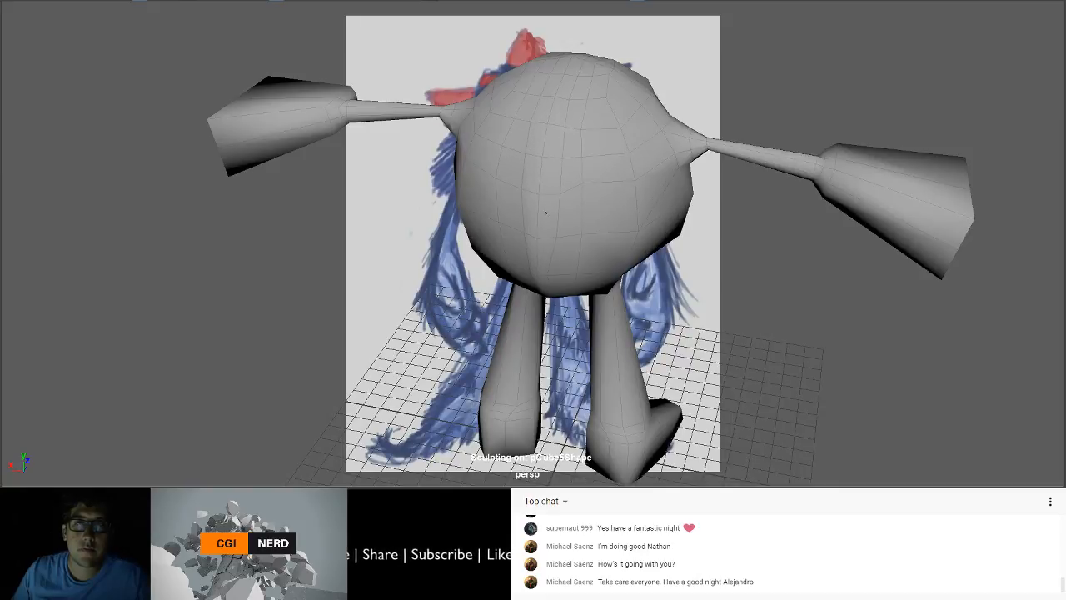
mouse_move(549, 215)
left_mouse_down()
mouse_move(560, 193)
mouse_move(576, 190)
mouse_move(547, 176)
left_mouse_up()
key("b")
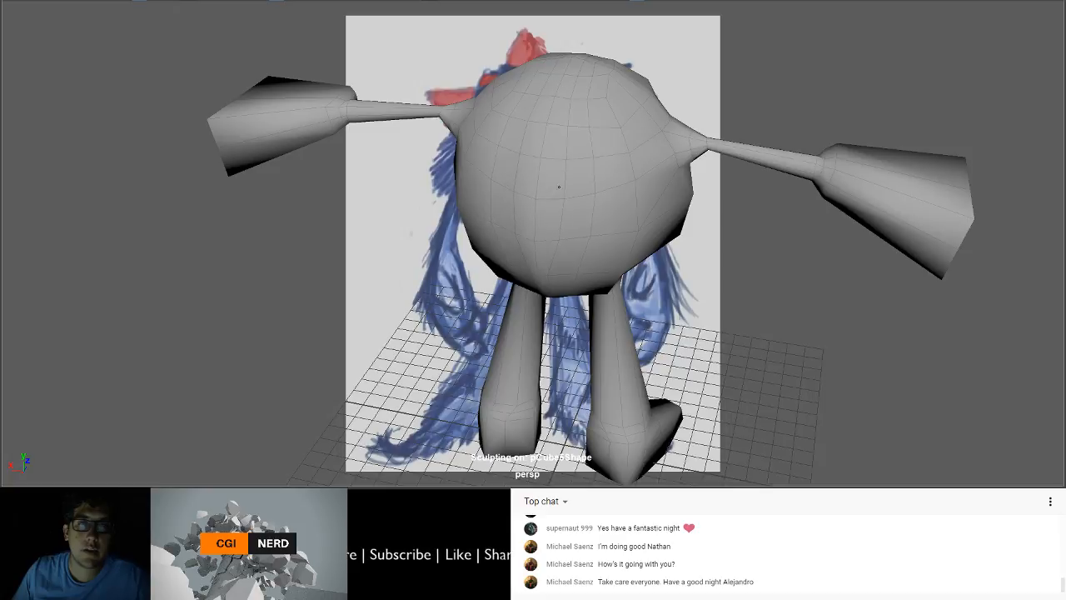
left_click_drag(542, 218, 538, 139, "alt")
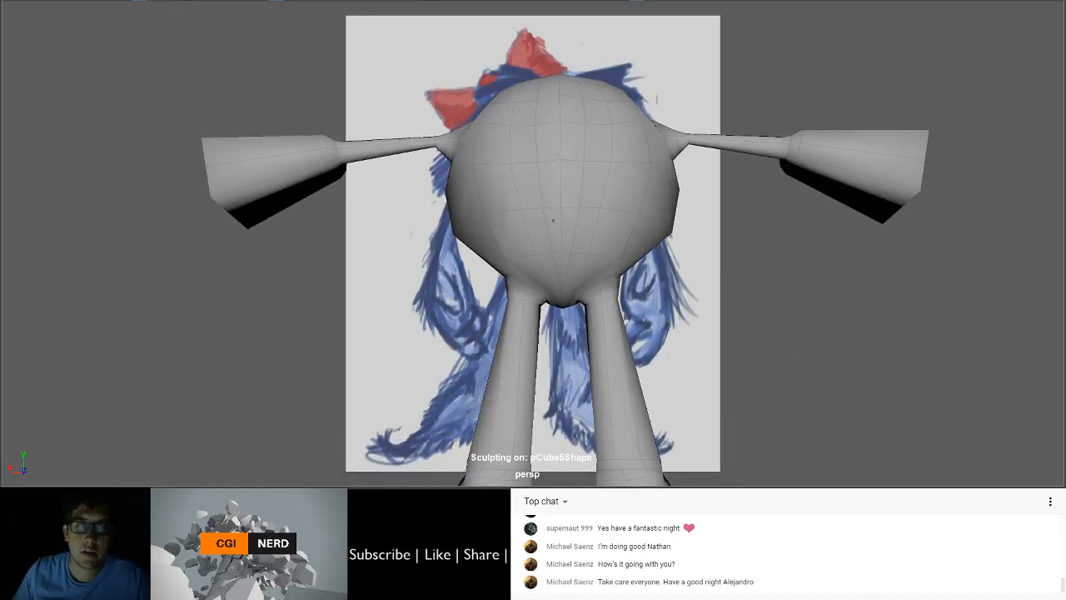
mouse_move(516, 240)
left_mouse_down("alt")
mouse_move(578, 202)
mouse_move(512, 198)
mouse_move(538, 207)
mouse_move(631, 200)
mouse_move(577, 192)
left_mouse_up("alt")
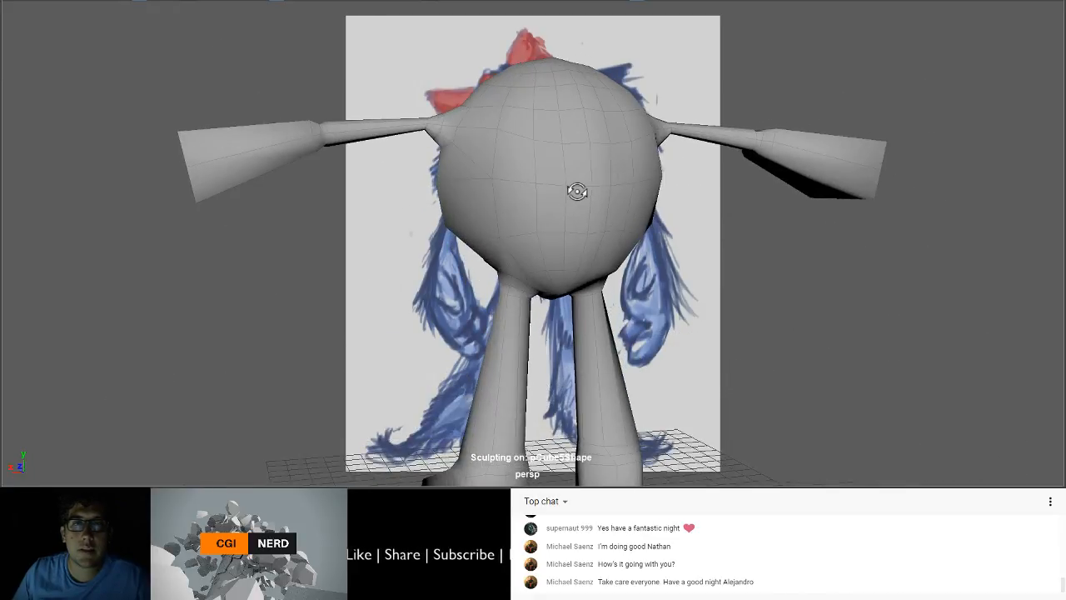
mouse_move(544, 122)
left_mouse_down("alt")
mouse_move(563, 178)
mouse_move(545, 96)
mouse_move(535, 179)
mouse_move(549, 264)
mouse_move(640, 185)
mouse_move(574, 157)
mouse_move(530, 176)
mouse_move(563, 193)
mouse_move(532, 174)
mouse_move(552, 262)
left_mouse_up("alt")
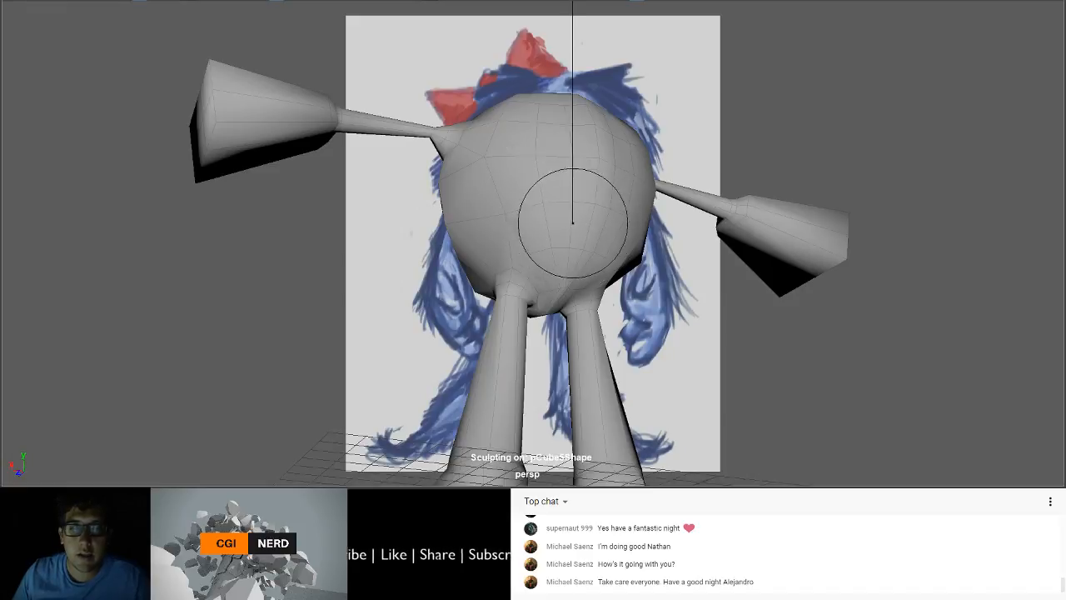
left_click_drag(572, 222, 538, 216, "alt")
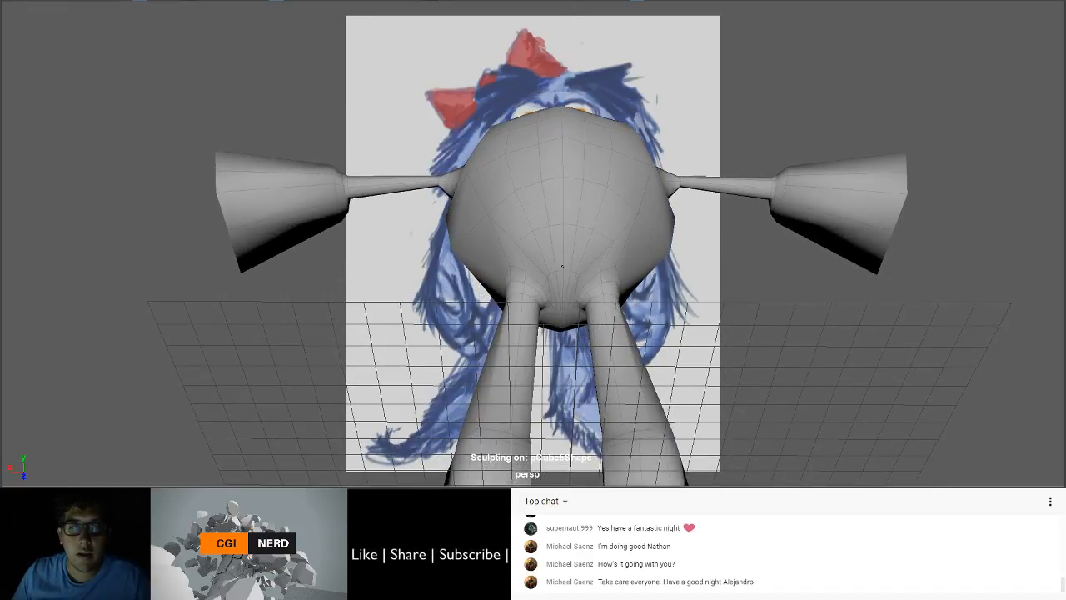
Step: Brush over the centre edges on the body's underside between the legs, working from the back
left_click_drag(562, 265, 574, 243, "alt")
right_click_drag(575, 243, 604, 261, "alt")
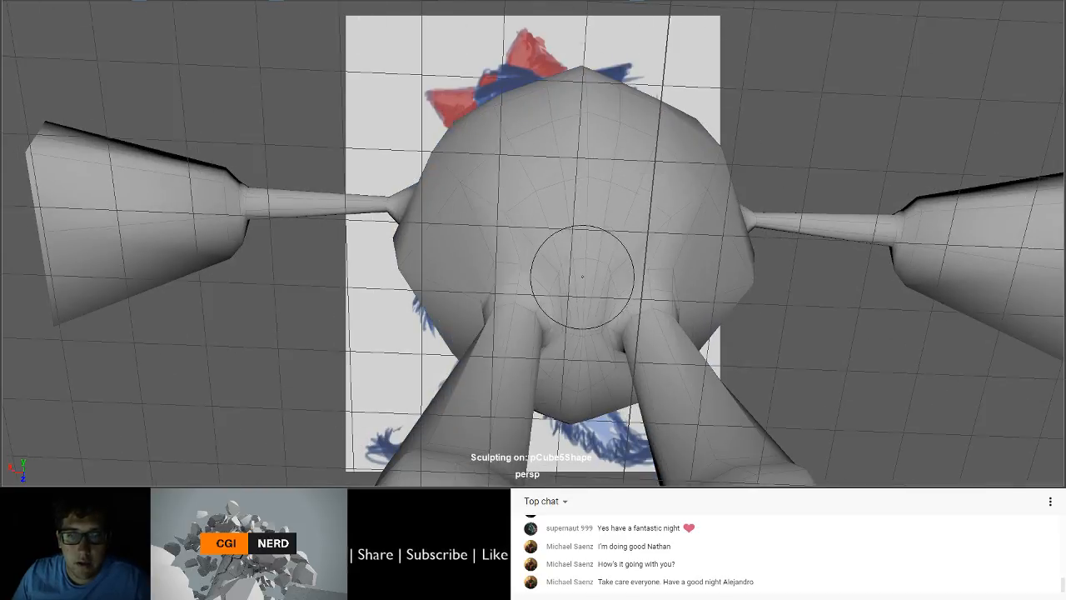
left_click_drag(583, 284, 582, 282)
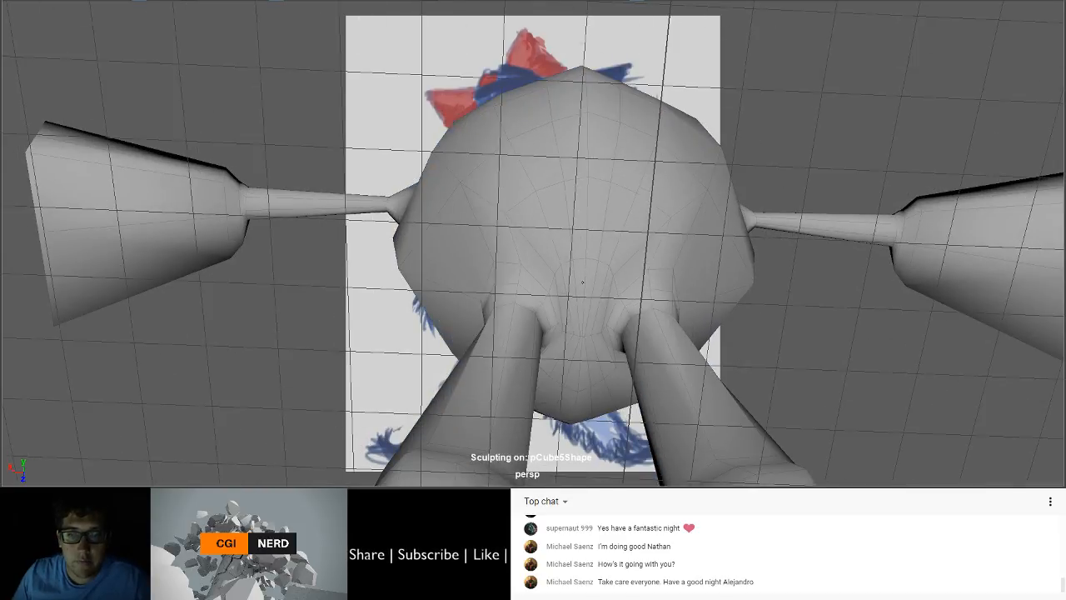
mouse_move(586, 158)
left_mouse_down("alt")
mouse_move(613, 207)
mouse_move(652, 191)
mouse_move(603, 212)
mouse_move(594, 125)
mouse_move(594, 250)
left_mouse_up("alt")
scroll(602, 212, "down", 3)
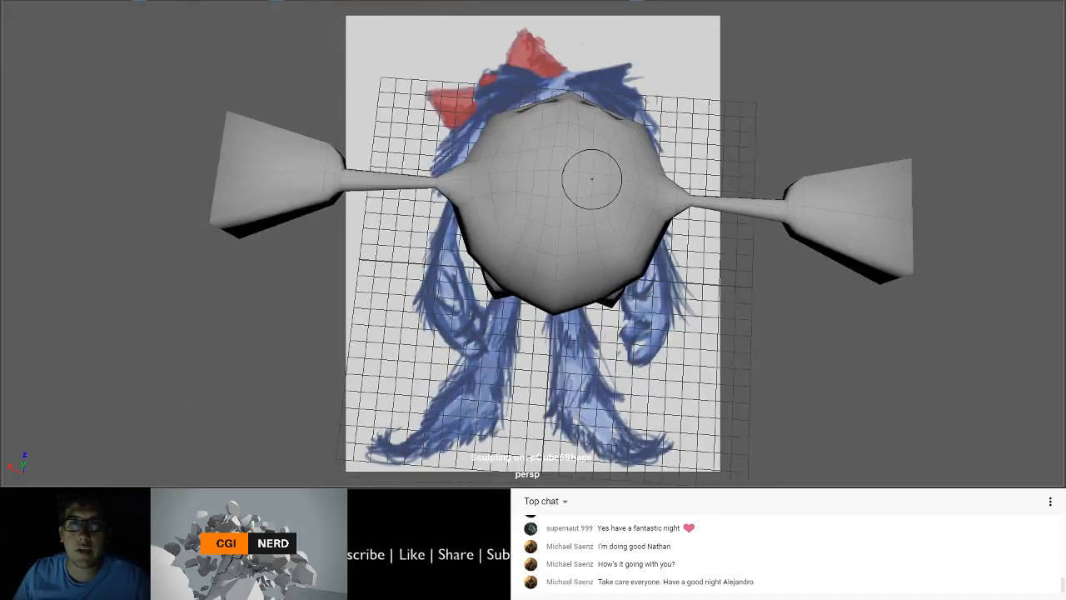
mouse_move(574, 123)
left_mouse_down("alt")
mouse_move(566, 208)
mouse_move(383, 117)
mouse_move(428, 146)
mouse_move(383, 144)
left_mouse_up("alt")
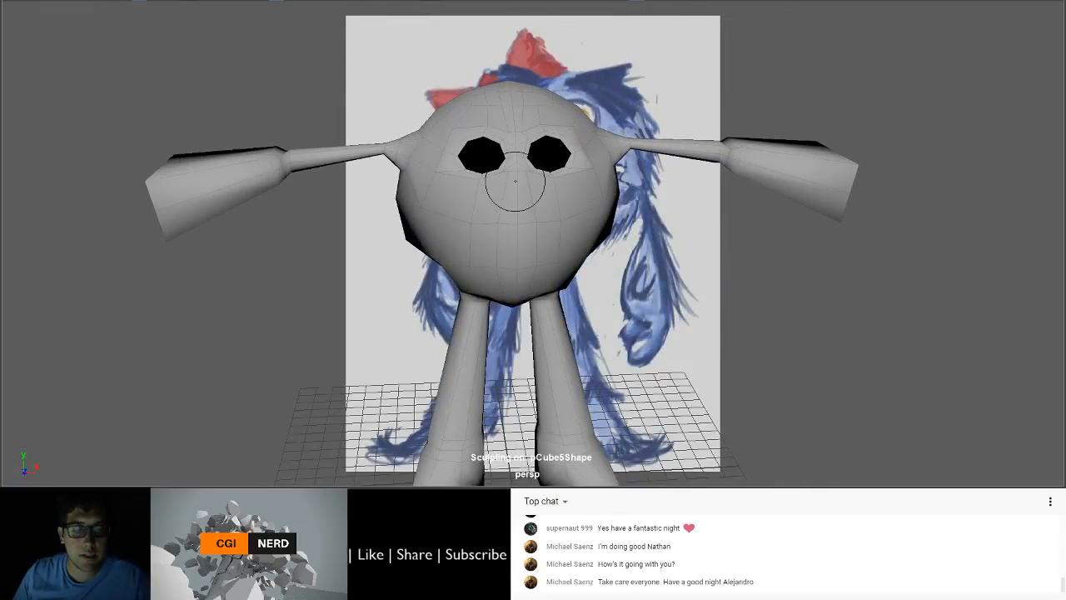
Step: Turn on the smooth mesh preview and examine the body's surface from the front, back and above
key("4")
key("5")
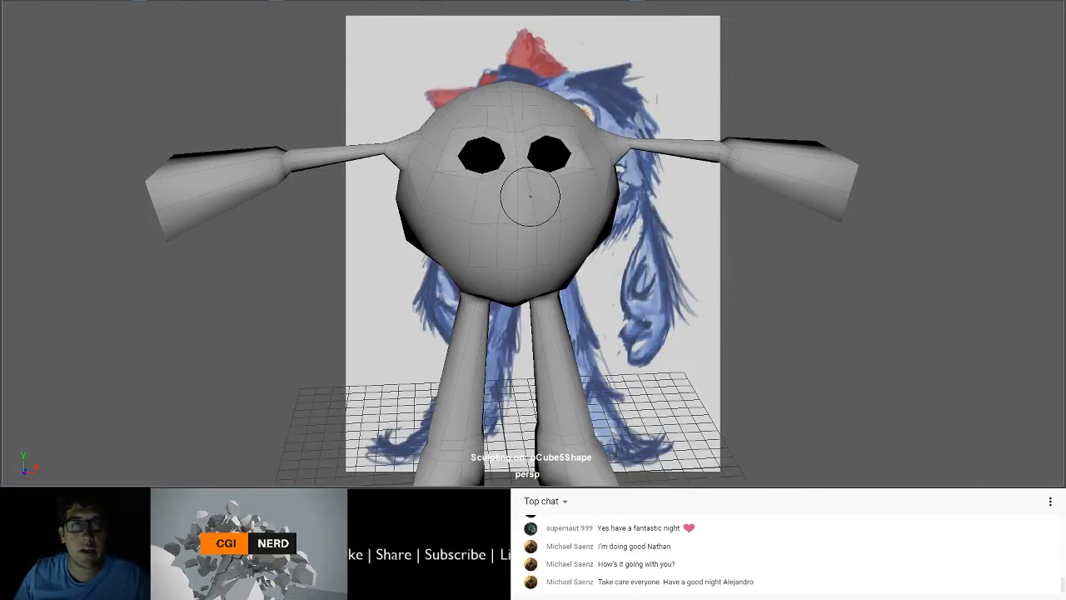
key("3")
mouse_move(615, 256)
left_mouse_down("alt")
mouse_move(711, 238)
mouse_move(857, 240)
mouse_move(561, 188)
mouse_move(578, 206)
left_mouse_up("alt")
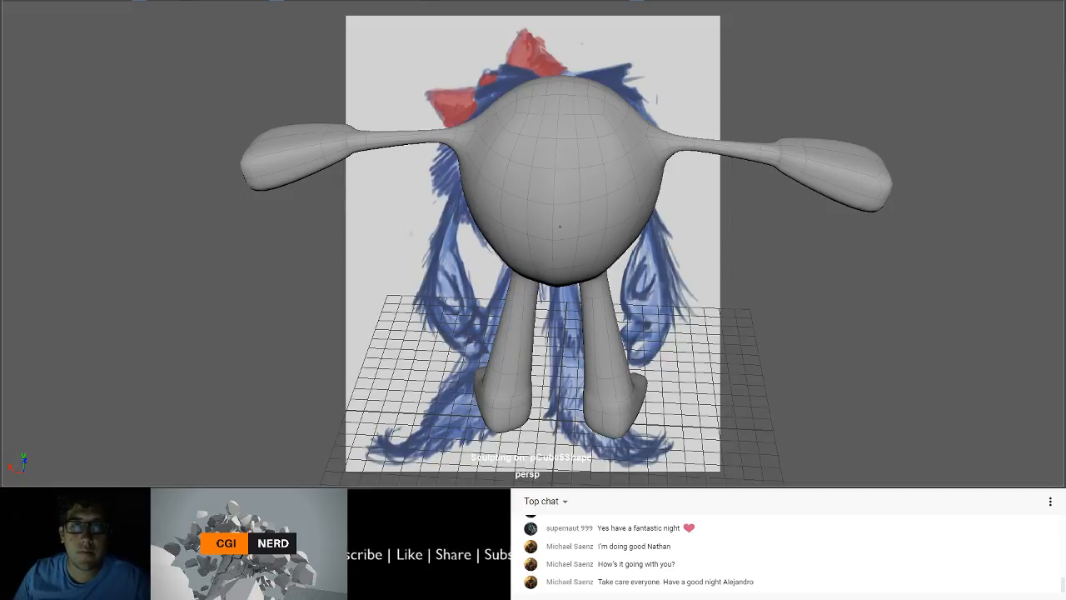
left_click_drag(556, 280, 566, 217, "alt")
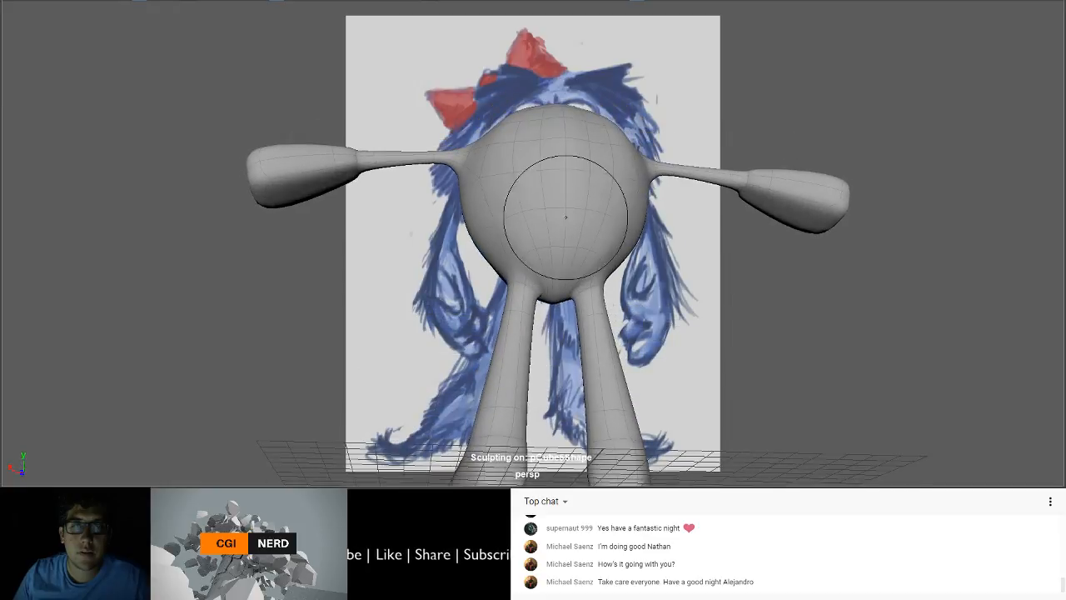
left_click_drag(518, 229, 488, 200, "alt")
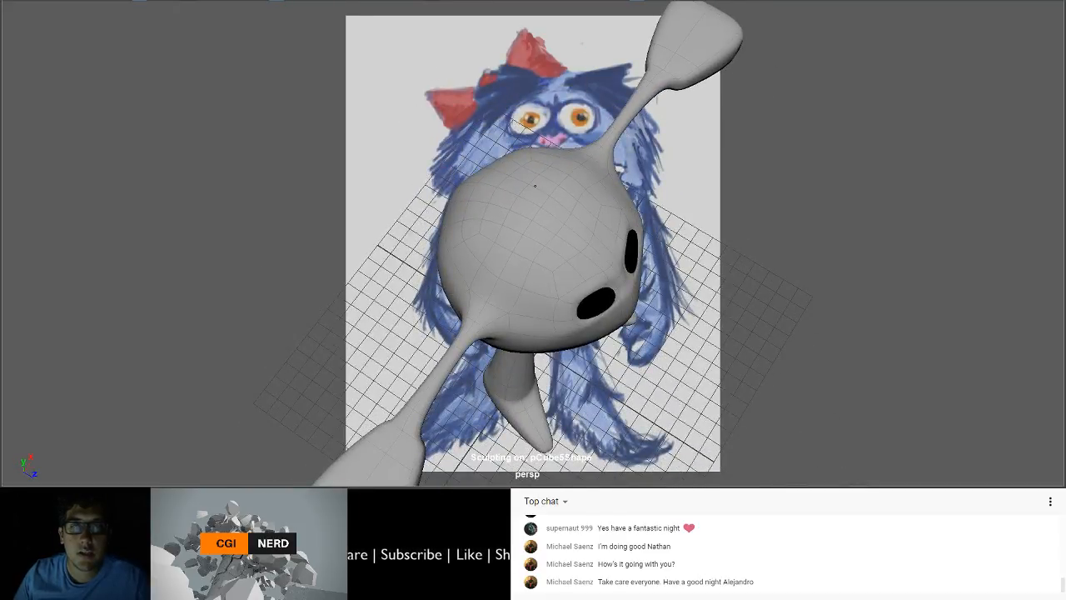
mouse_move(551, 210)
left_mouse_down("alt")
mouse_move(510, 184)
mouse_move(503, 197)
left_mouse_up("alt")
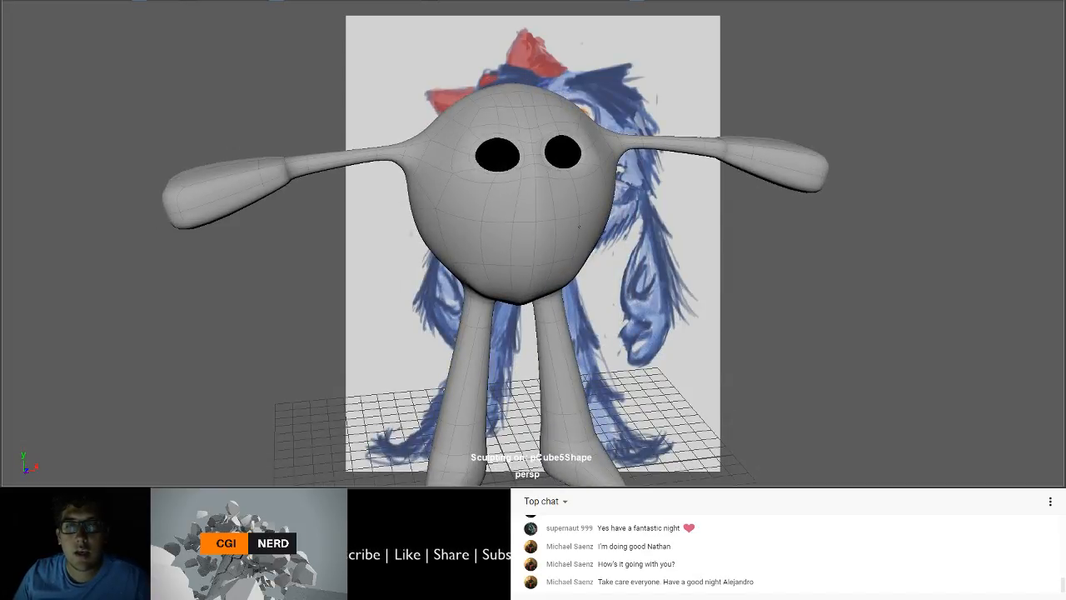
left_click_drag(551, 236, 510, 233, "alt")
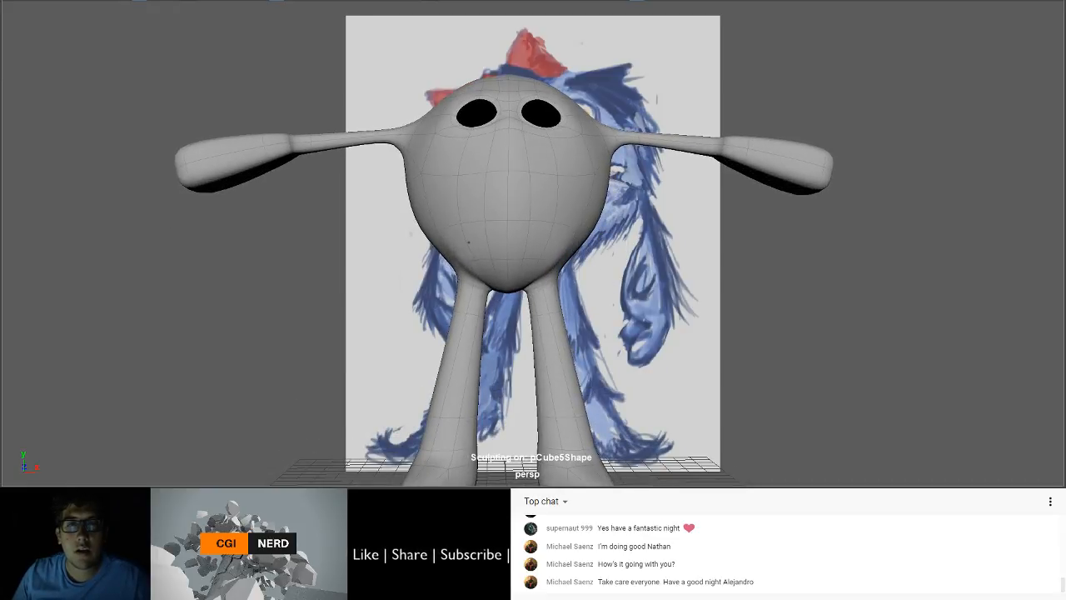
mouse_move(556, 231)
left_mouse_down("alt")
mouse_move(519, 226)
mouse_move(498, 254)
left_mouse_up("alt")
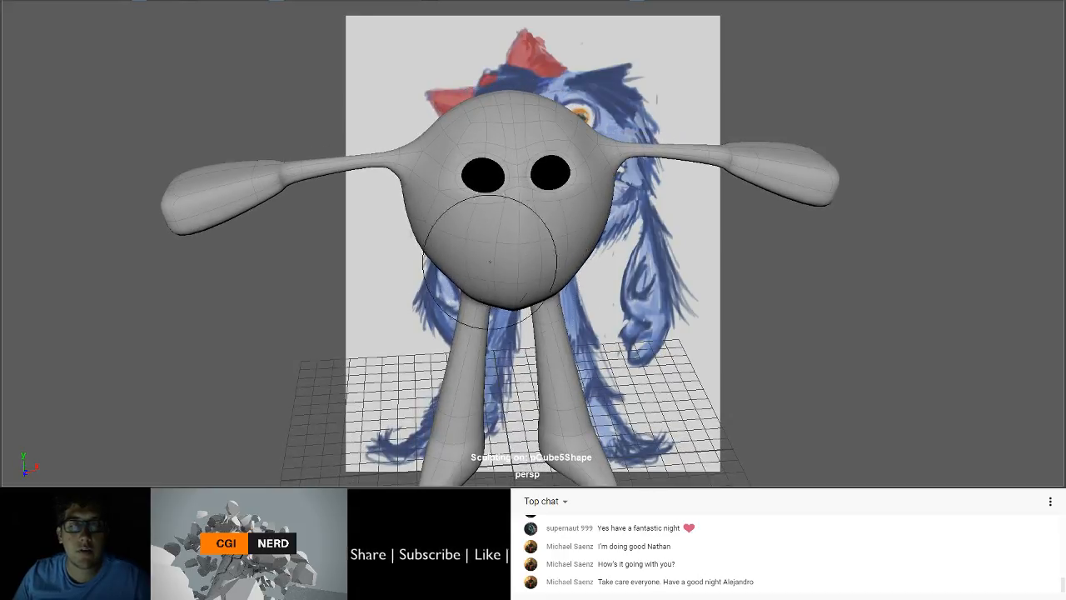
Step: Leave the sculpting brush, deselect the body and examine its smoothed front along the centre seam without wireframe
key("w")
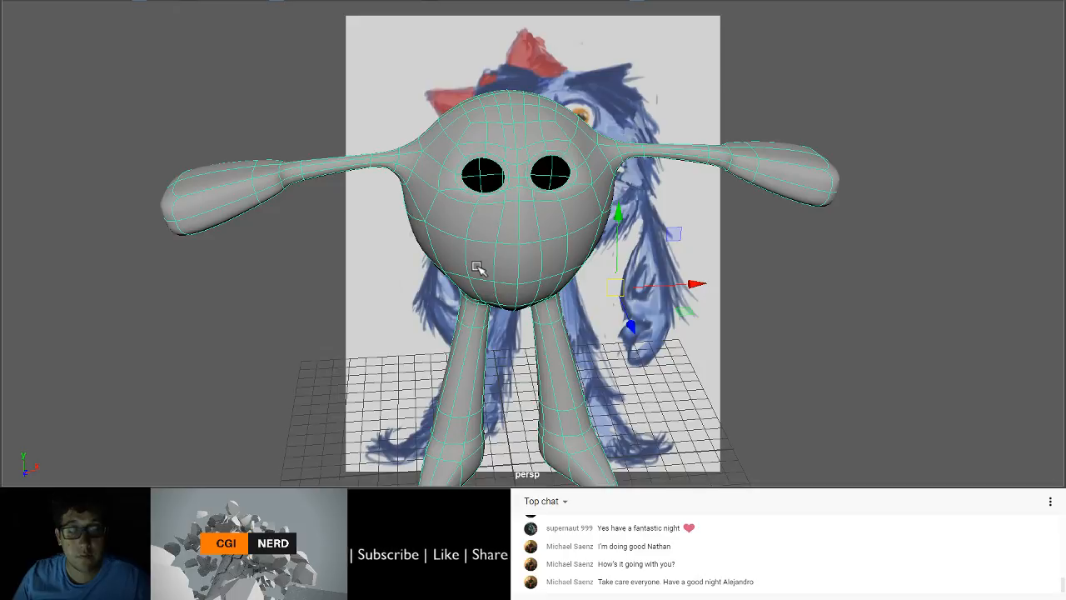
key("q")
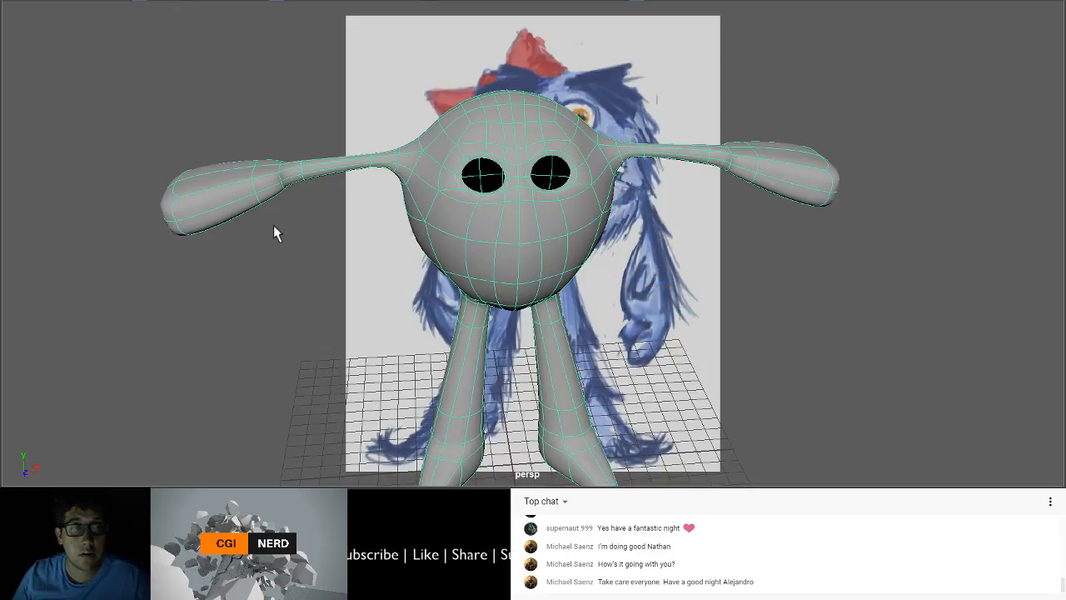
left_click(236, 256)
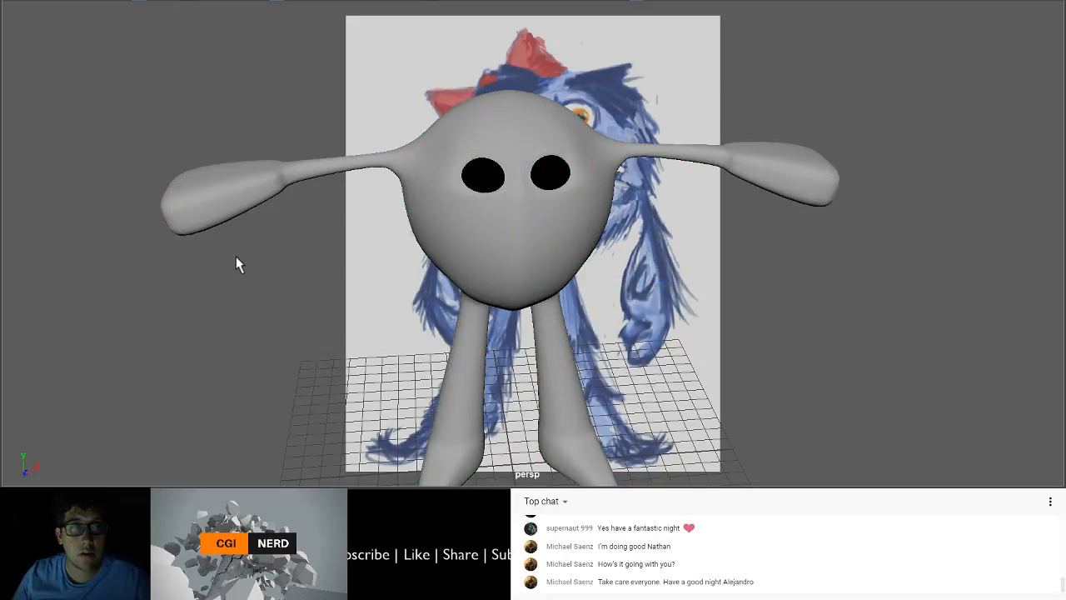
left_click_drag(236, 256, 348, 251, "alt")
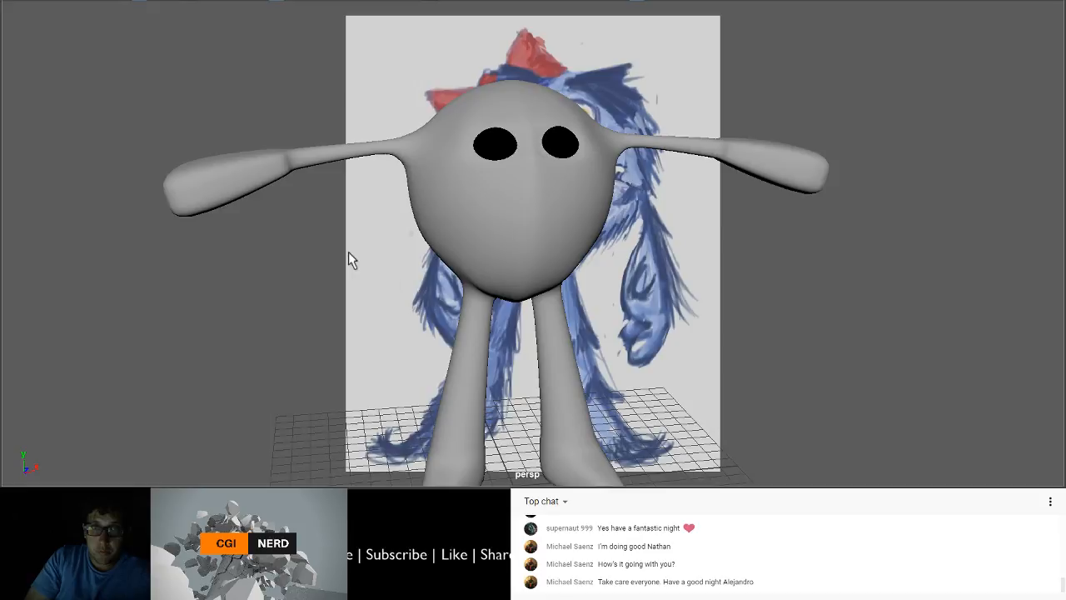
Step: Select the body mesh and return it from the smooth preview to the low-poly display
left_click(497, 221)
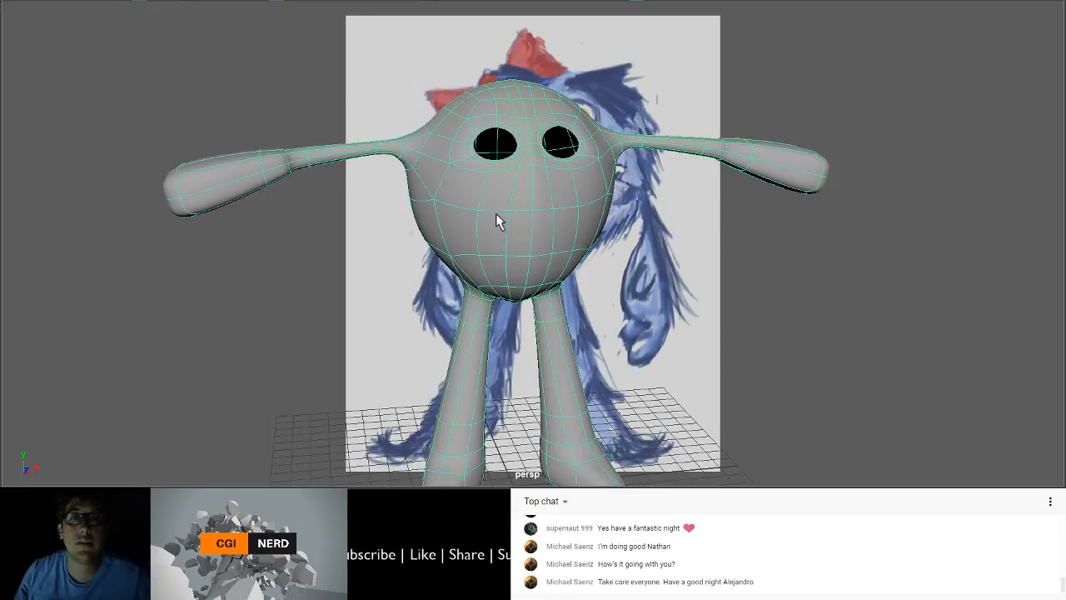
key("1")
left_click_drag(541, 209, 424, 162, "alt")
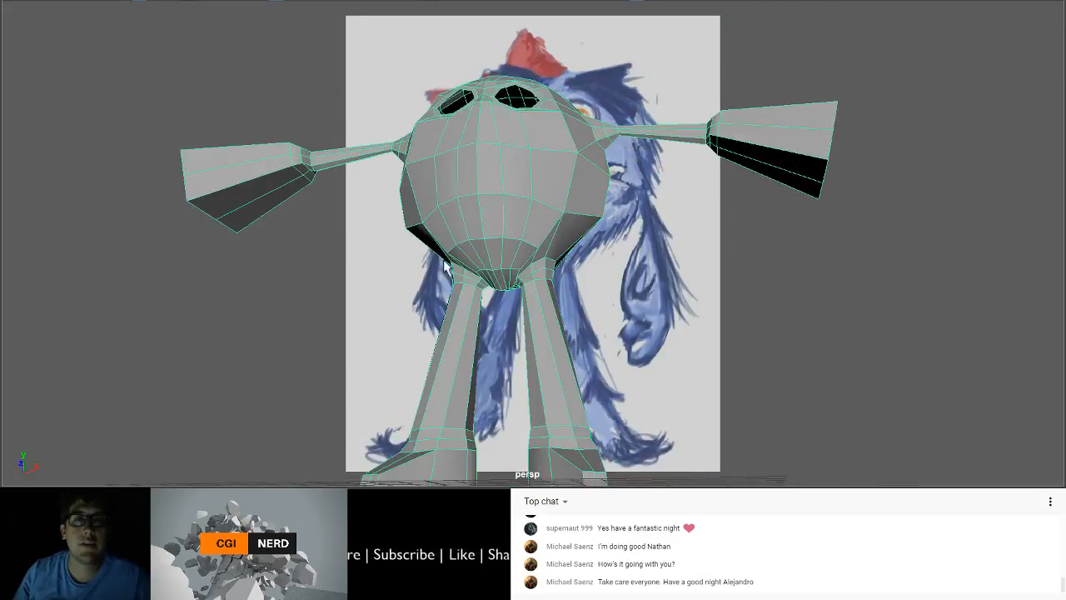
scroll(500, 262, "down", 5)
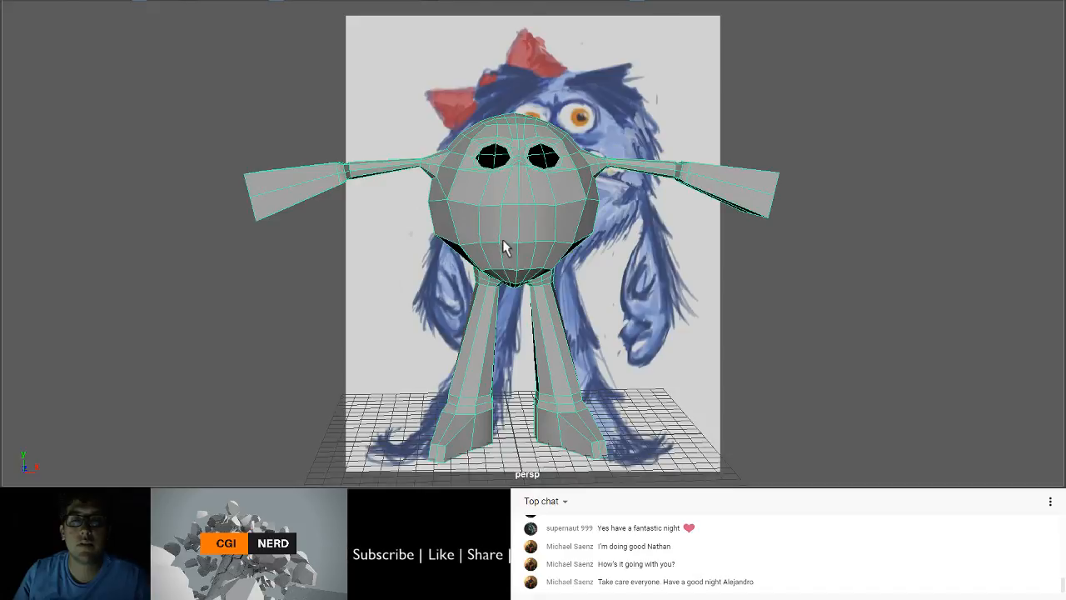
Step: Select all faces of the body's positive-X half, including its arm and leg, in the front view and delete them
key("space")
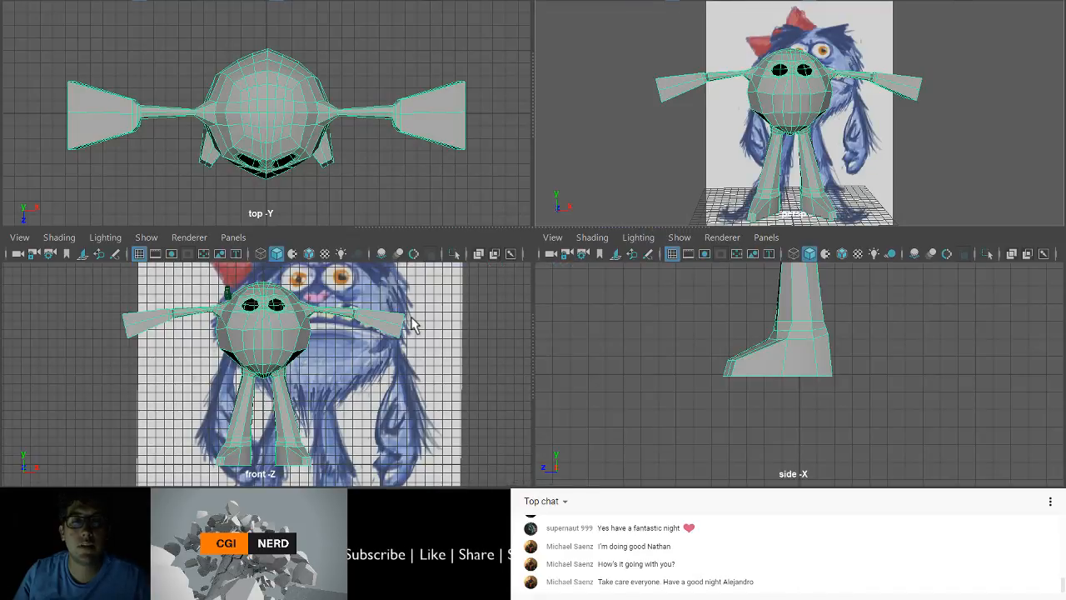
key("space")
right_click_drag(599, 127, 602, 155)
scroll(602, 156, "down", 3)
middle_click_drag(571, 155, 438, 139, "alt")
left_click_drag(673, 36, 400, 423)
key("space")
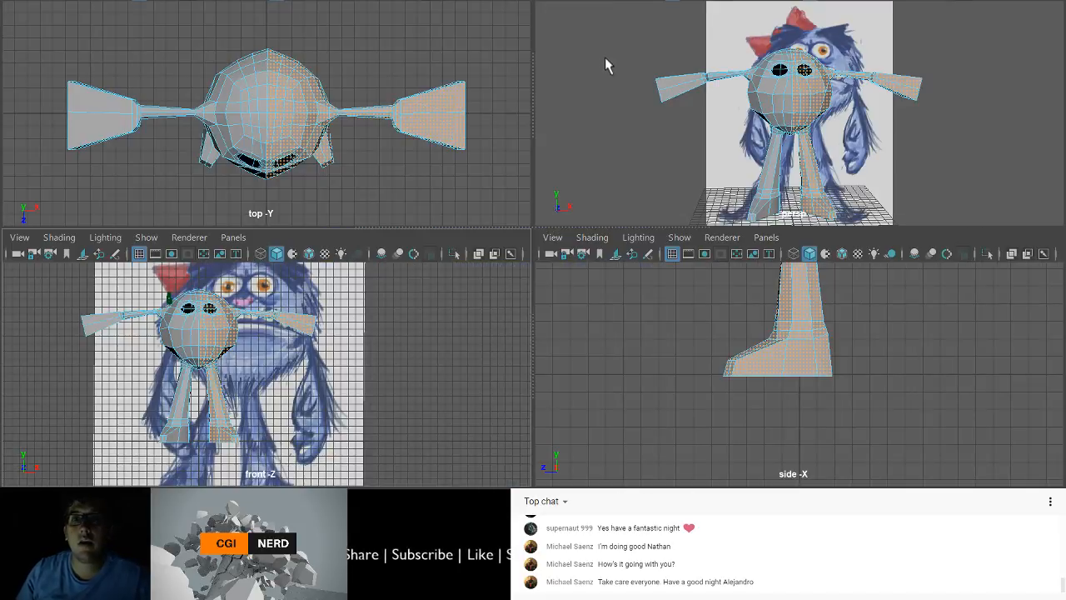
key("space")
left_click_drag(658, 103, 390, 235, "alt")
scroll(542, 123, "up", 3)
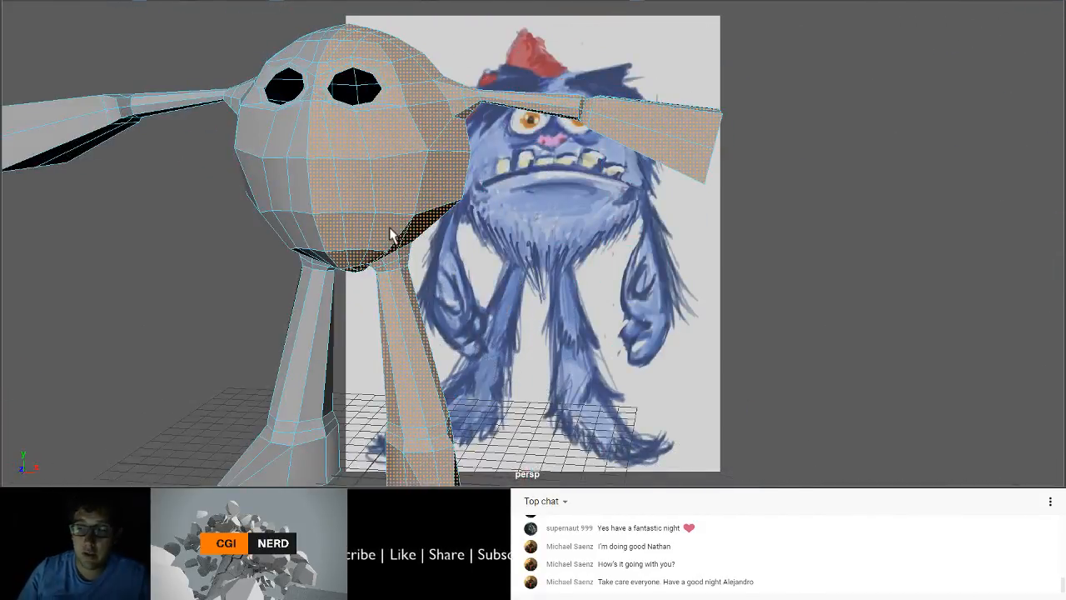
key("Delete")
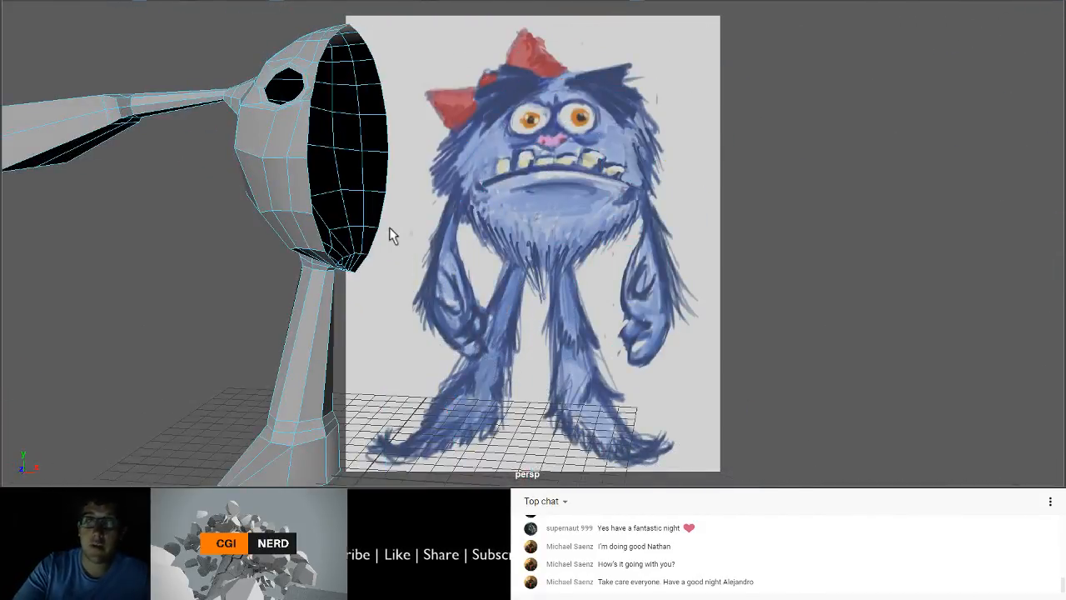
Step: Select the open border edge loop along the body's centre and scale it flat along X in the front view
left_click_drag(239, 194, 342, 185, "alt")
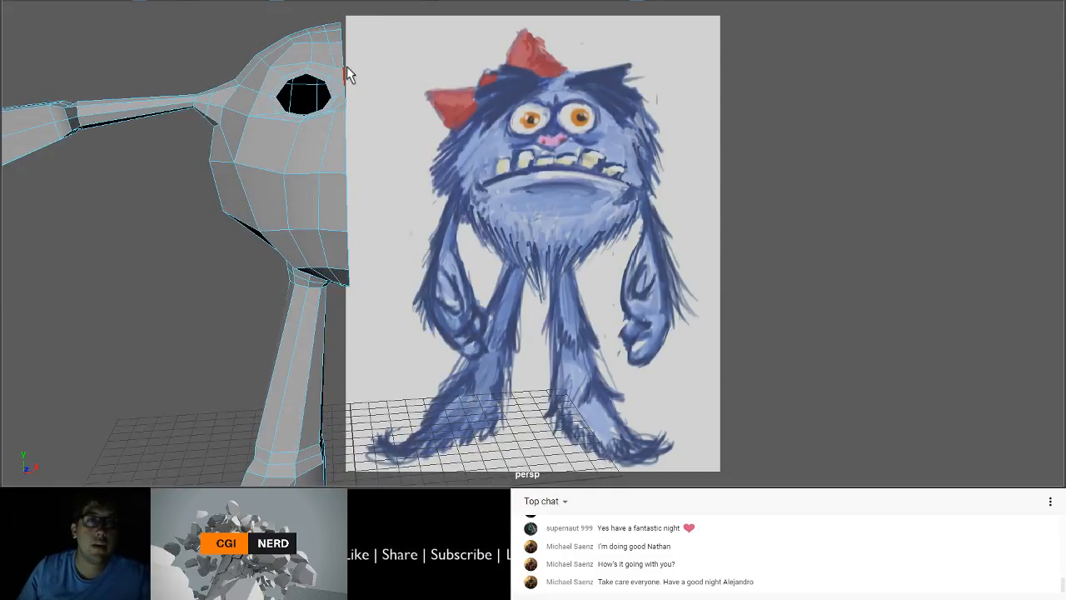
left_click_drag(358, 149, 312, 191, "alt")
key("space")
key("space")
scroll(375, 351, "up", 10)
middle_click_drag(372, 347, 501, 490, "alt")
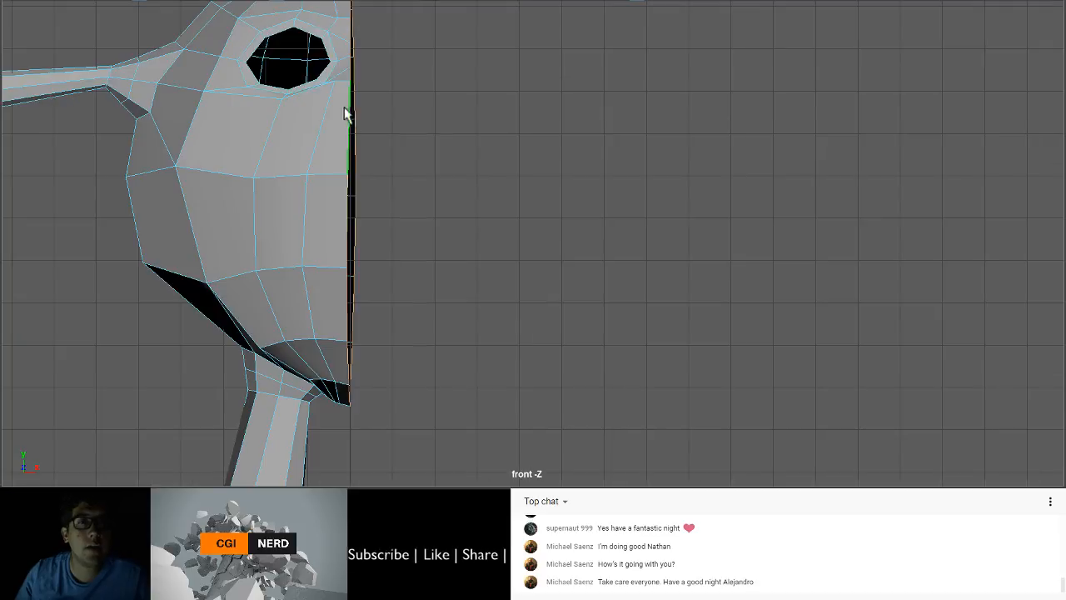
double_click(348, 193)
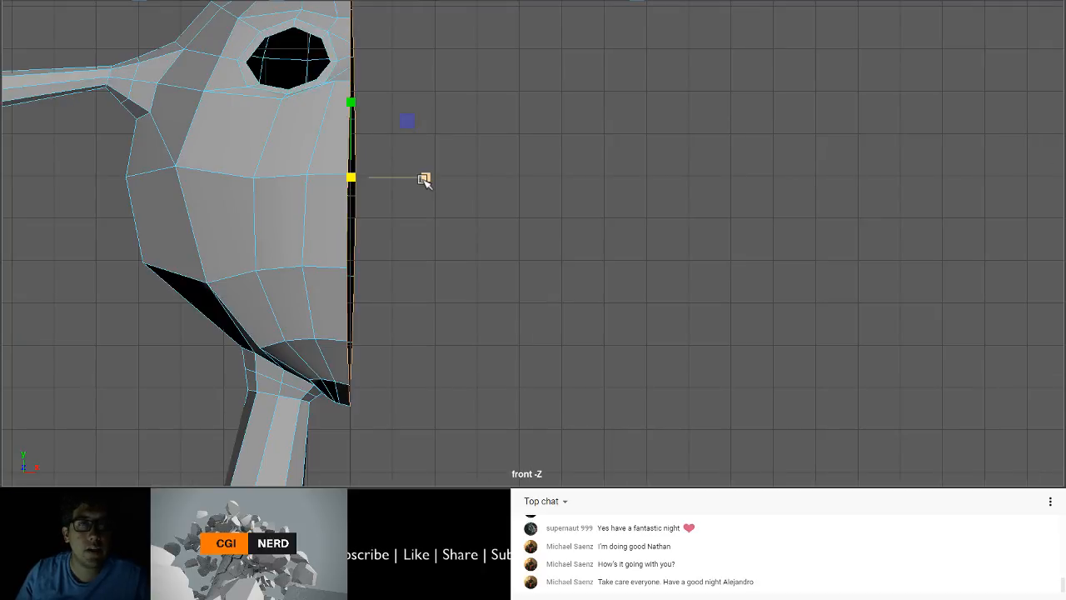
left_click_drag(425, 179, 349, 178)
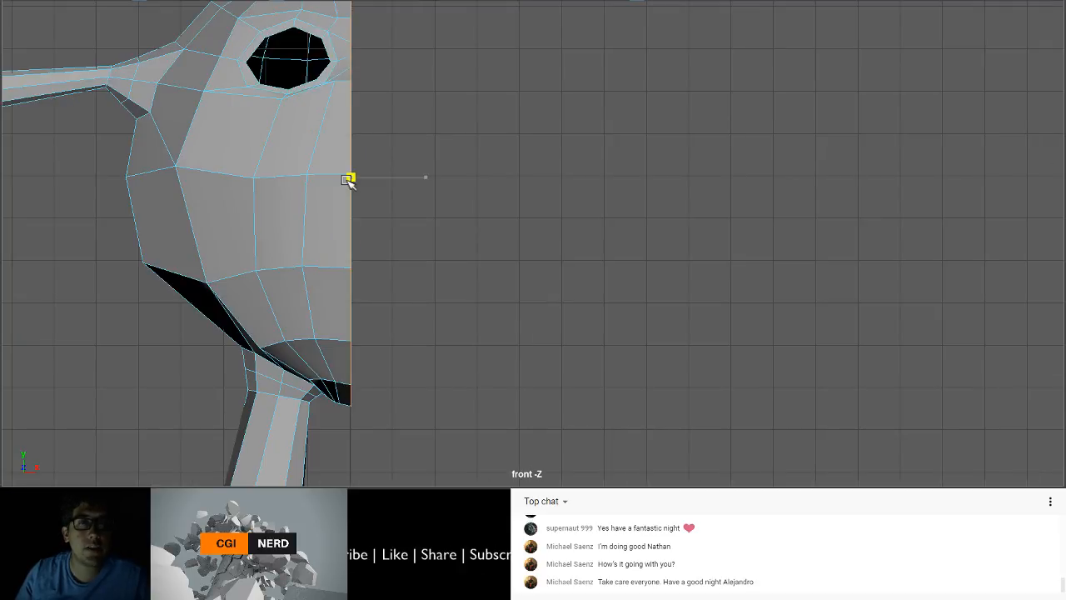
Step: Snap the flattened border loop onto the centre grid line of the front view
left_click_drag(427, 179, 371, 179)
key("w")
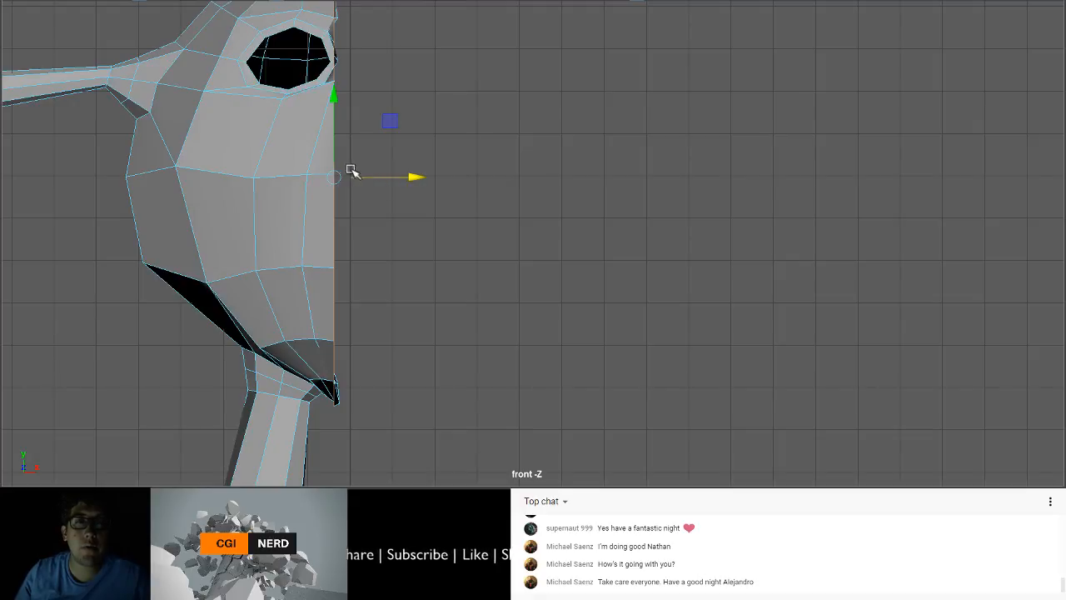
left_click_drag(411, 178, 367, 266)
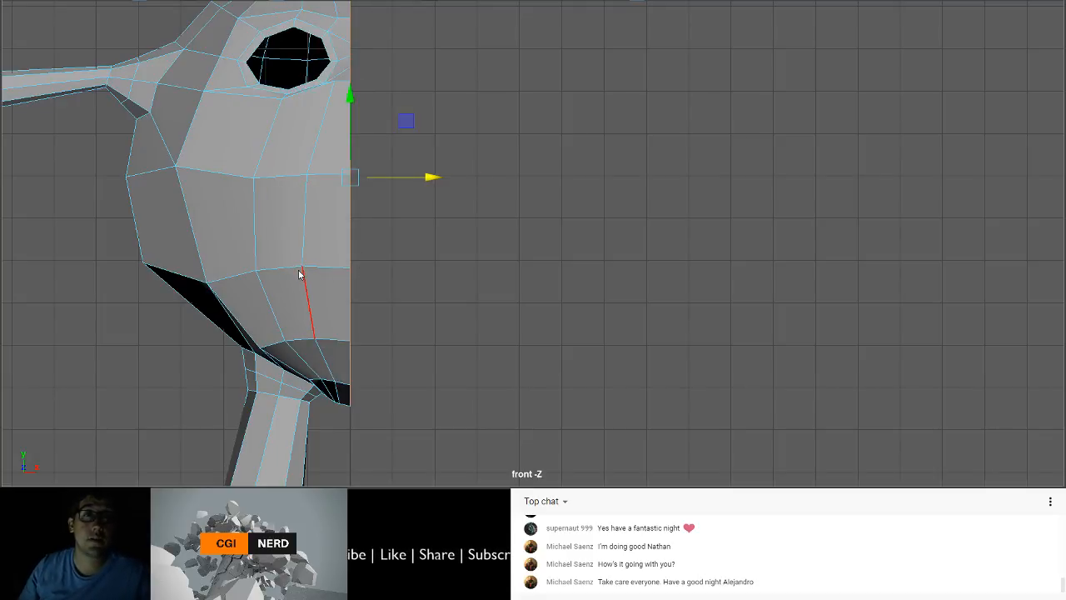
Step: Try to mirror the half body across the world X axis in the negative direction, undoing each attempt
right_click_drag(299, 274, 354, 227)
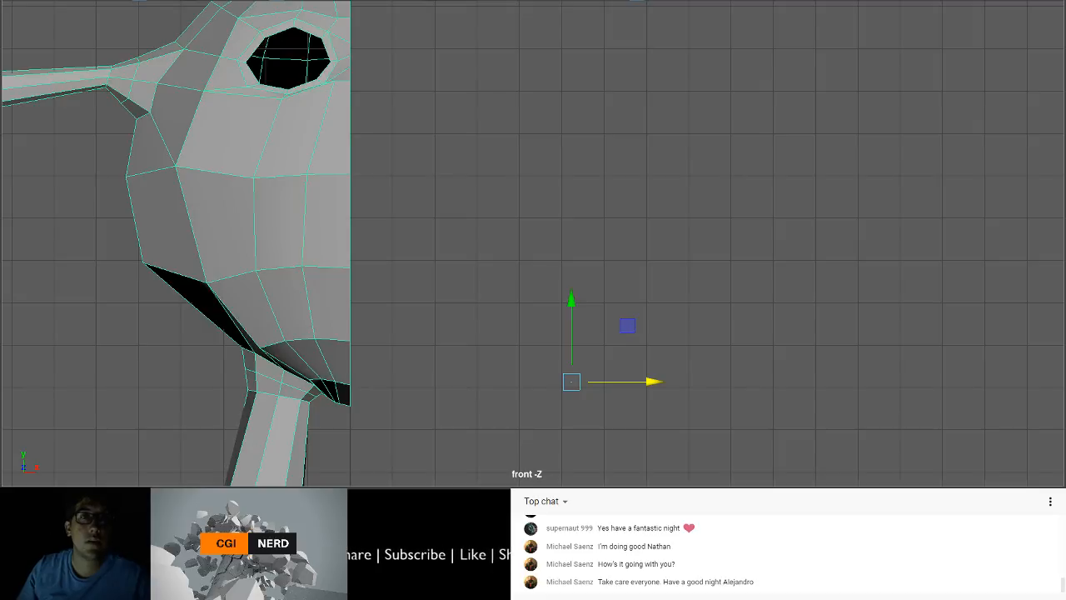
key("g")
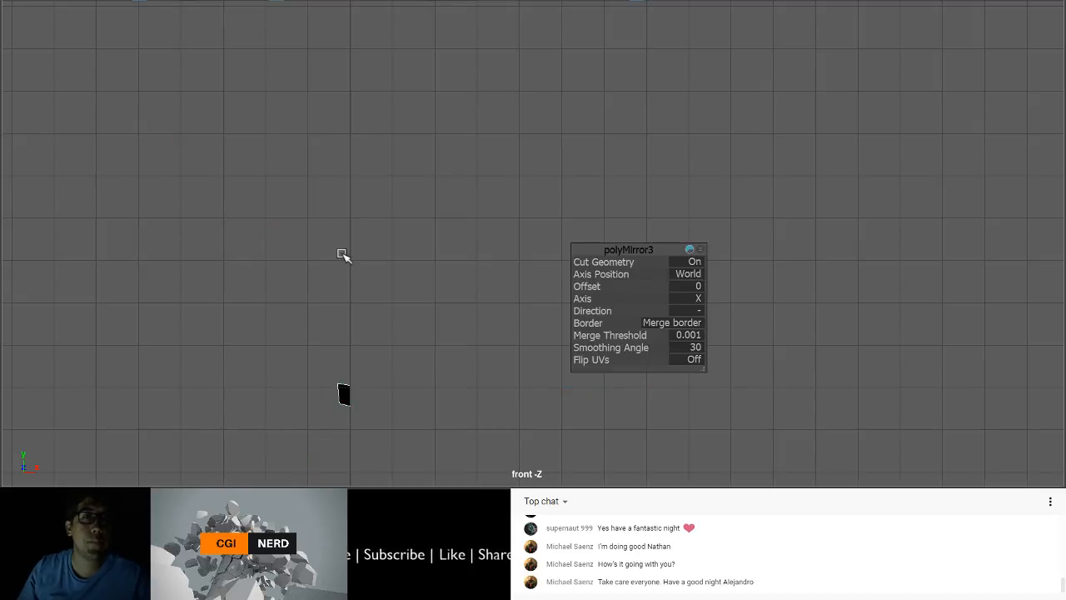
key("ctrl+z")
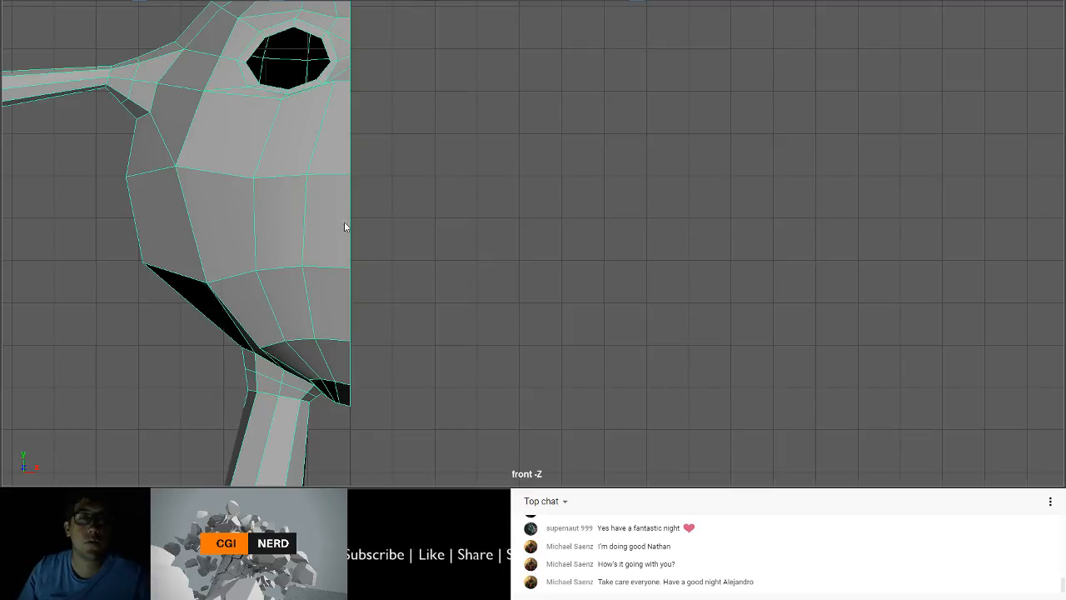
key("g")
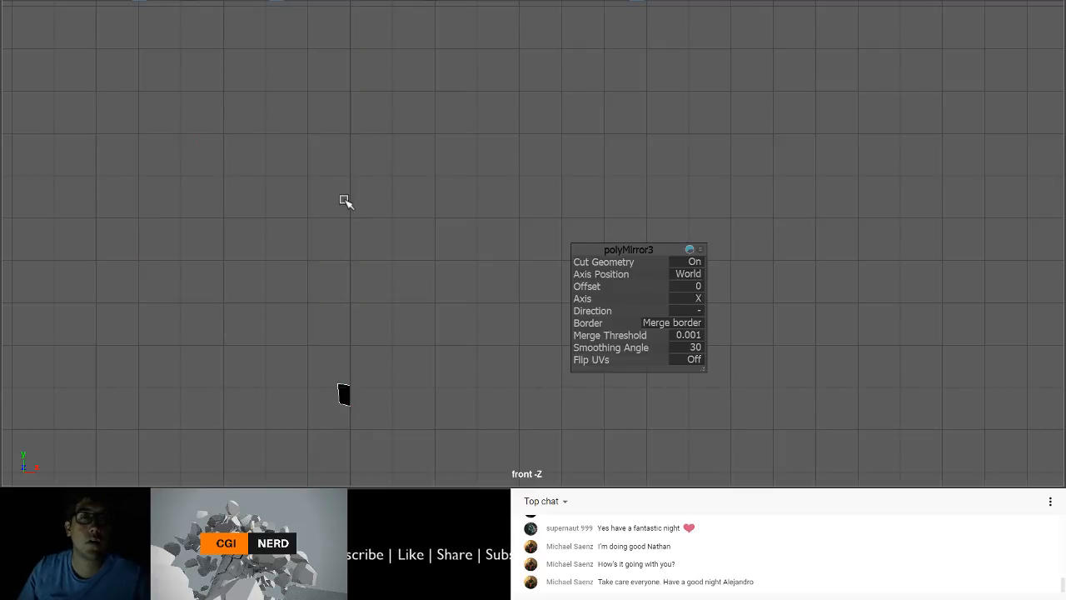
scroll(389, 294, "down", 2)
key("ctrl+z")
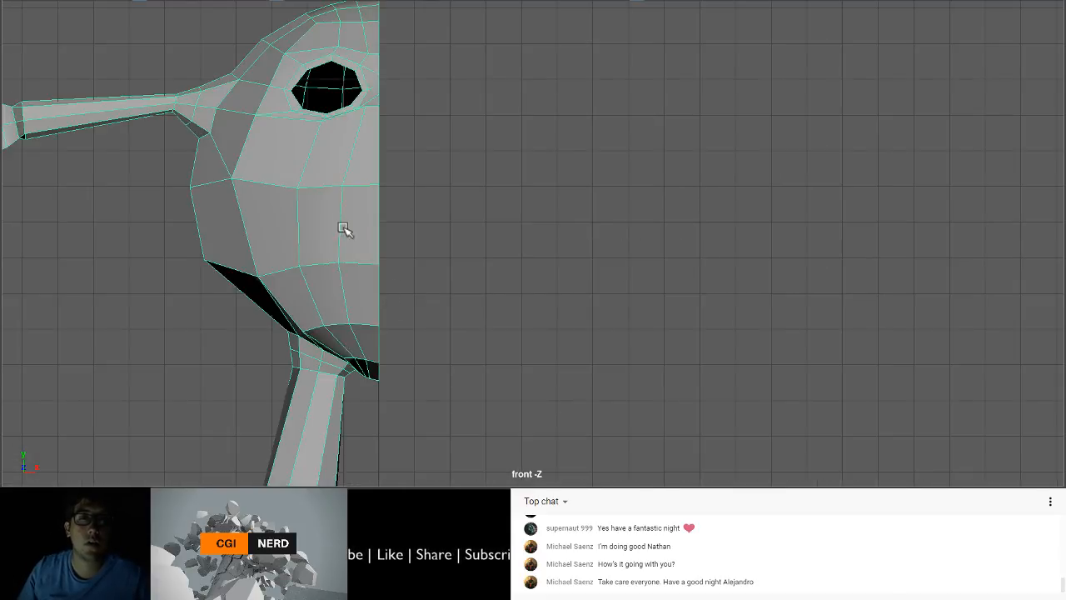
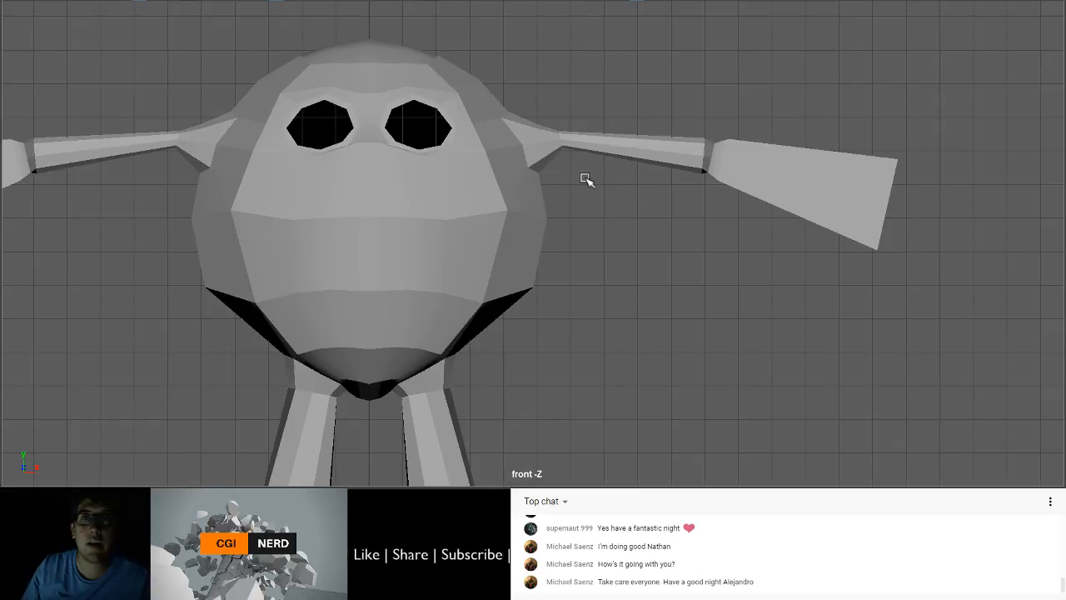
Step: Turn on the smooth preview for the mirrored body in the perspective view and inspect the centre seam from several angles
key("space")
key("space")
left_click_drag(591, 227, 571, 205, "alt")
left_click(432, 168)
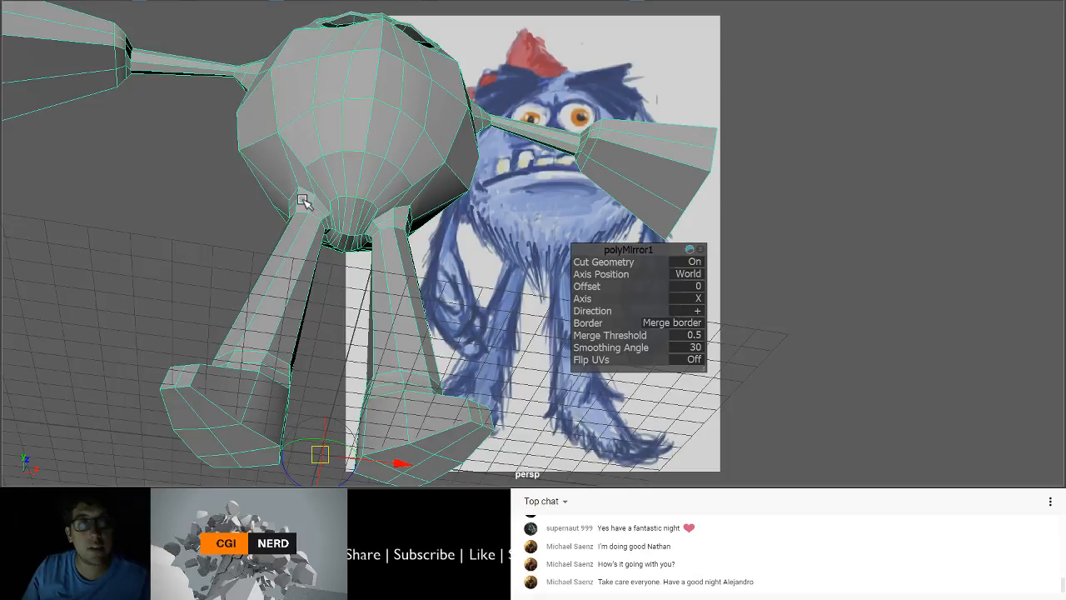
left_click_drag(304, 203, 381, 215, "alt")
key("3")
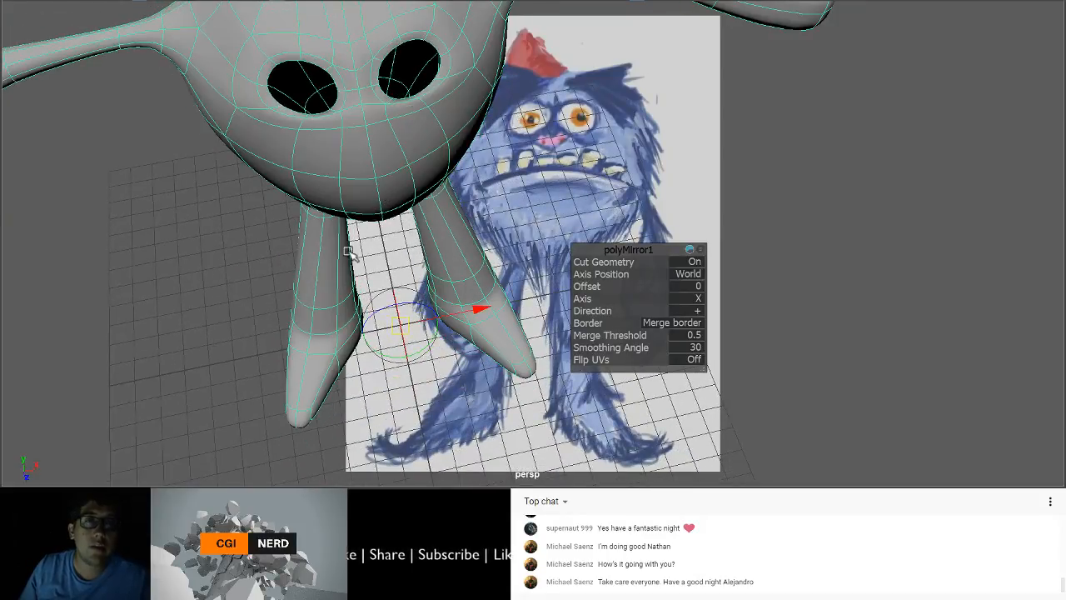
left_click(152, 231)
left_click_drag(155, 231, 259, 190, "alt")
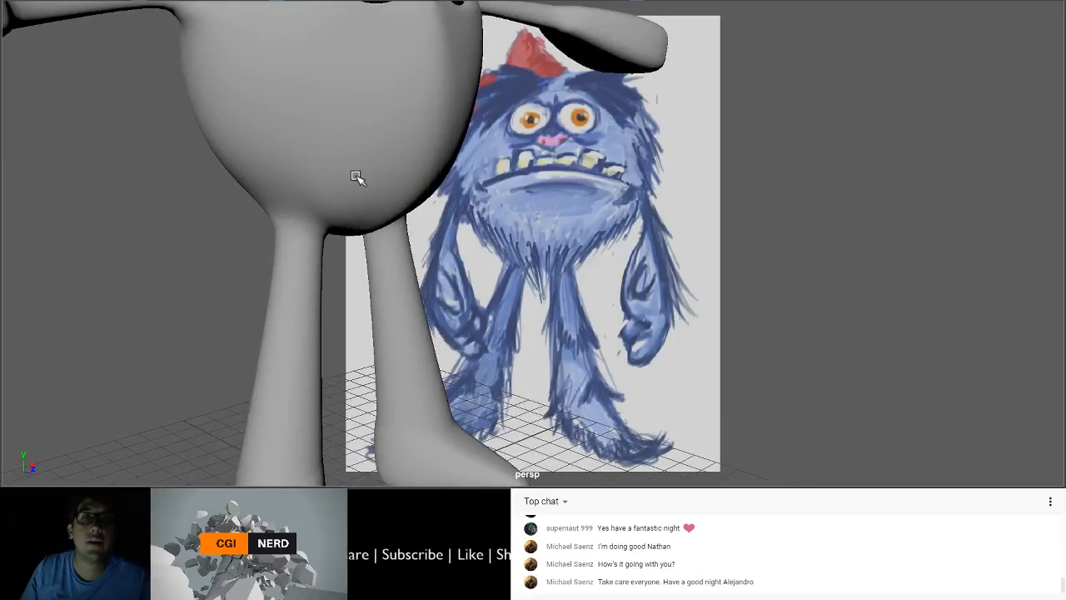
left_click_drag(409, 124, 386, 119, "alt")
Step: Select the lower edge on the side of the monster's body and turn off the smooth preview
left_click(414, 135)
left_click_drag(429, 164, 397, 197, "alt")
right_click_drag(395, 140, 396, 6)
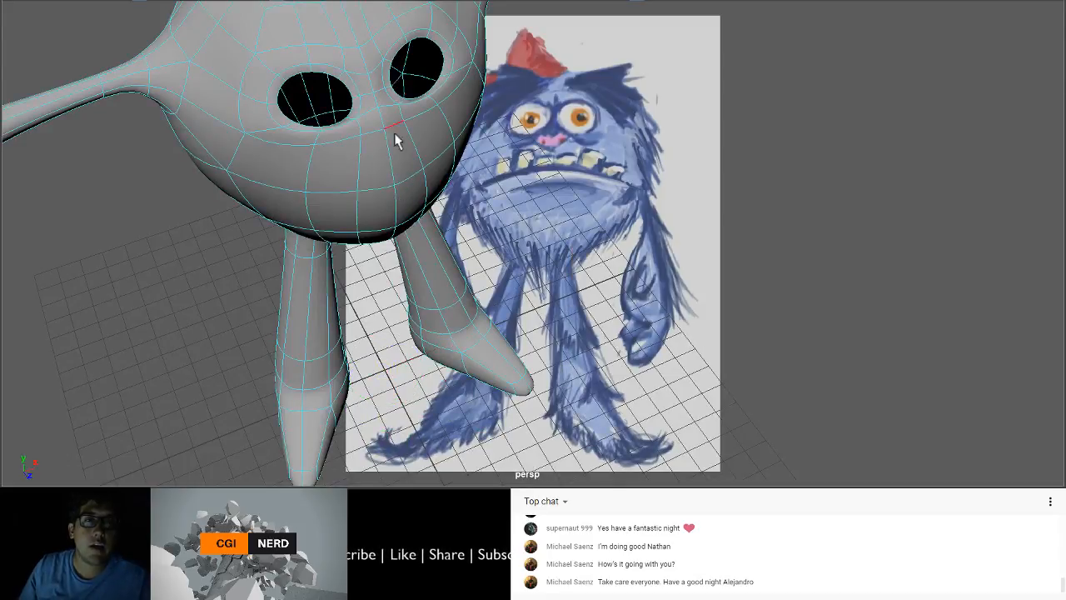
left_click_drag(395, 218, 499, 219, "alt")
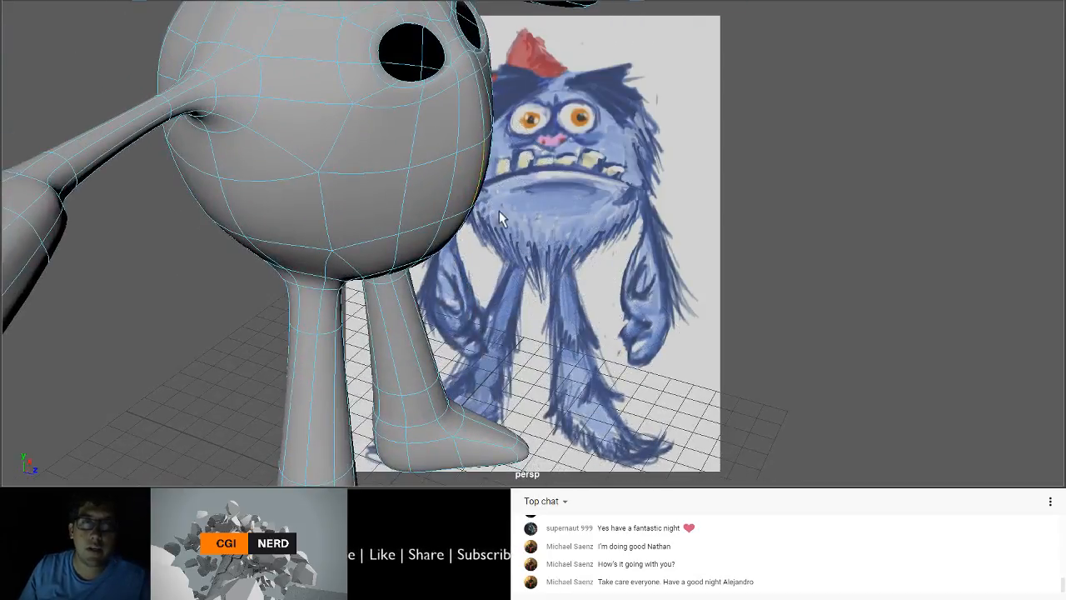
left_click(499, 198)
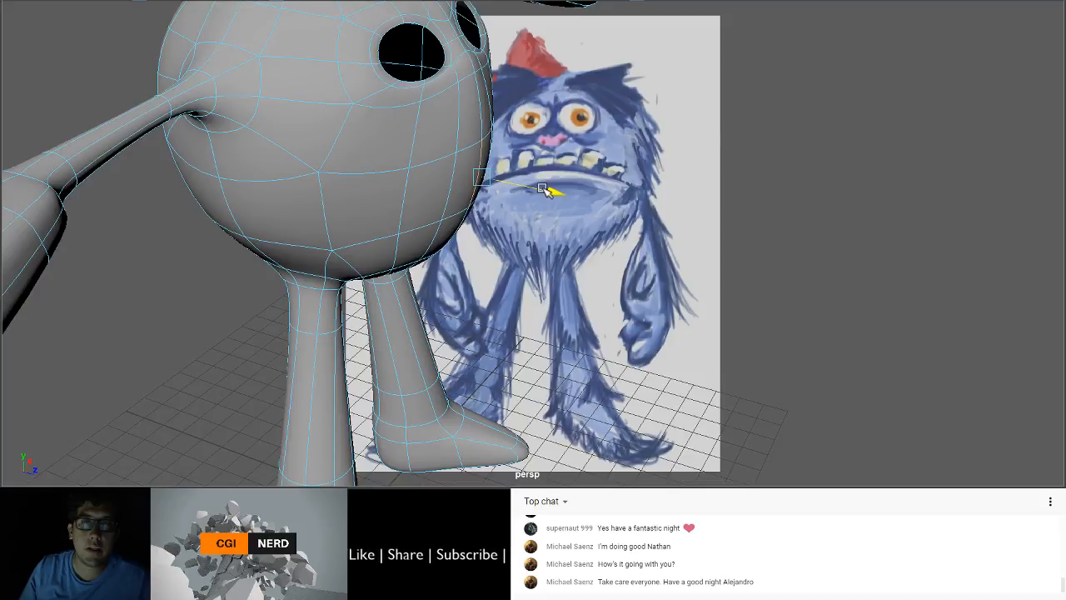
left_click_drag(543, 190, 345, 175, "alt")
left_click_drag(469, 109, 496, 78, "alt")
left_click_drag(408, 160, 455, 164, "alt")
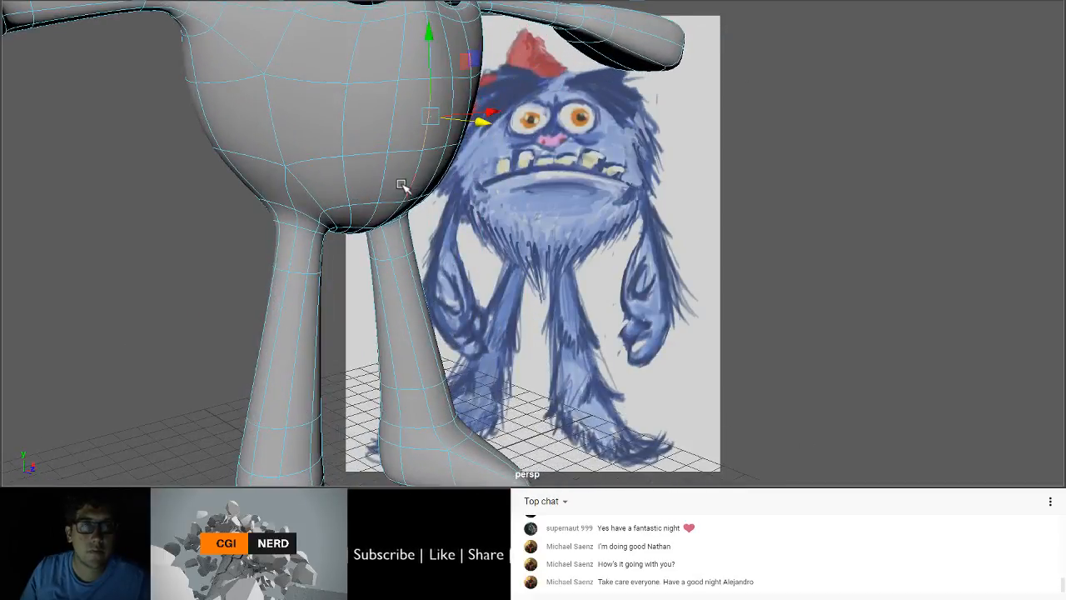
left_click_drag(381, 183, 433, 204, "alt")
key("1")
Step: Scale the selected lower edges on both sides of the body along the X axis
left_click_drag(419, 154, 324, 138, "alt")
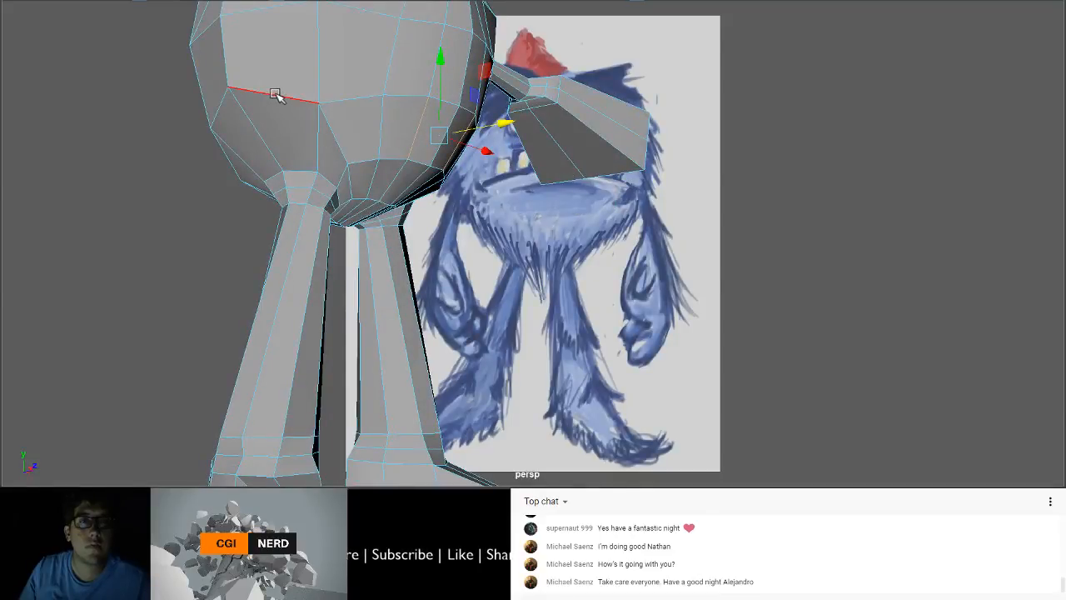
left_click_drag(219, 102, 236, 151, "alt")
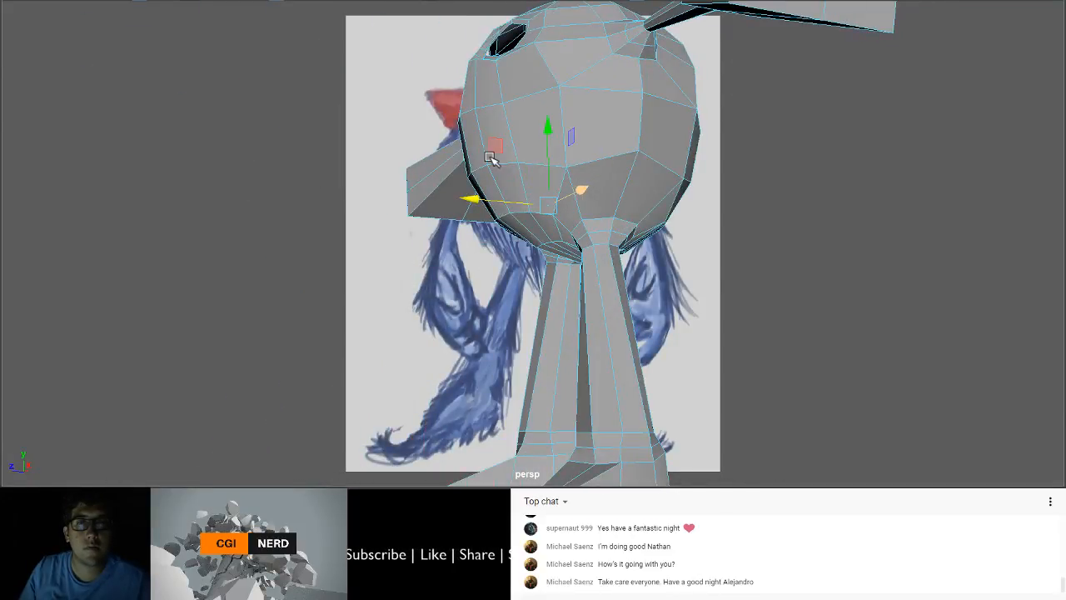
left_click_drag(491, 158, 575, 182, "alt")
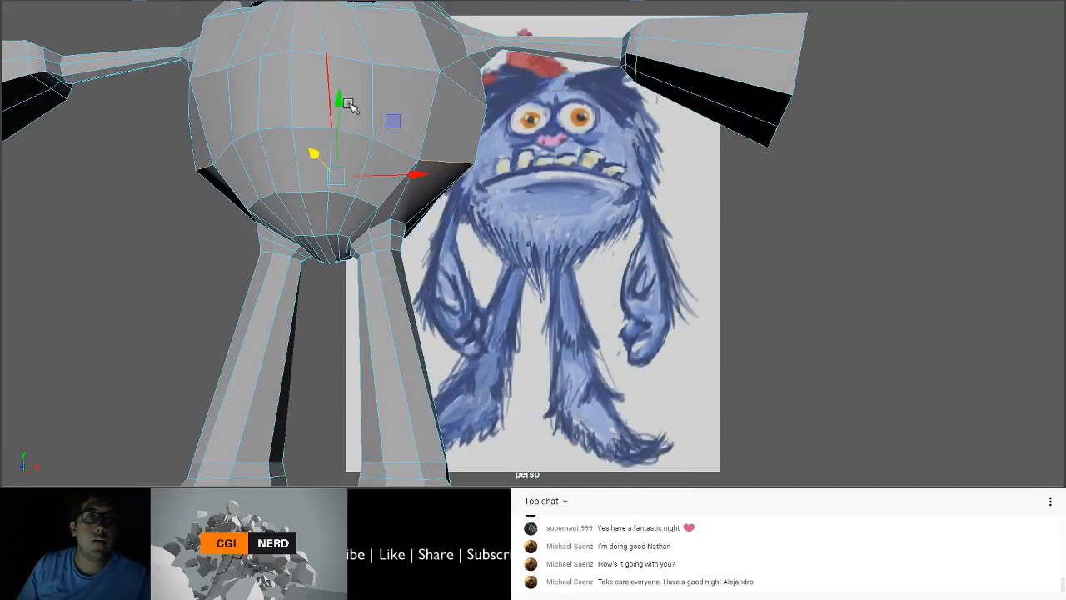
key("r")
left_click_drag(340, 100, 321, 181)
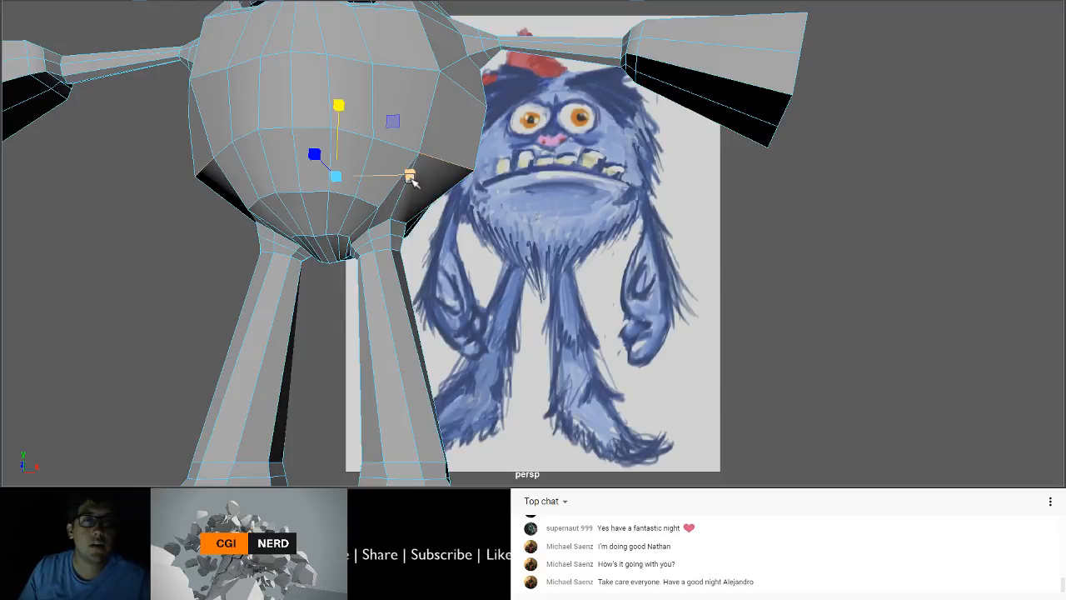
left_click_drag(409, 174, 463, 216)
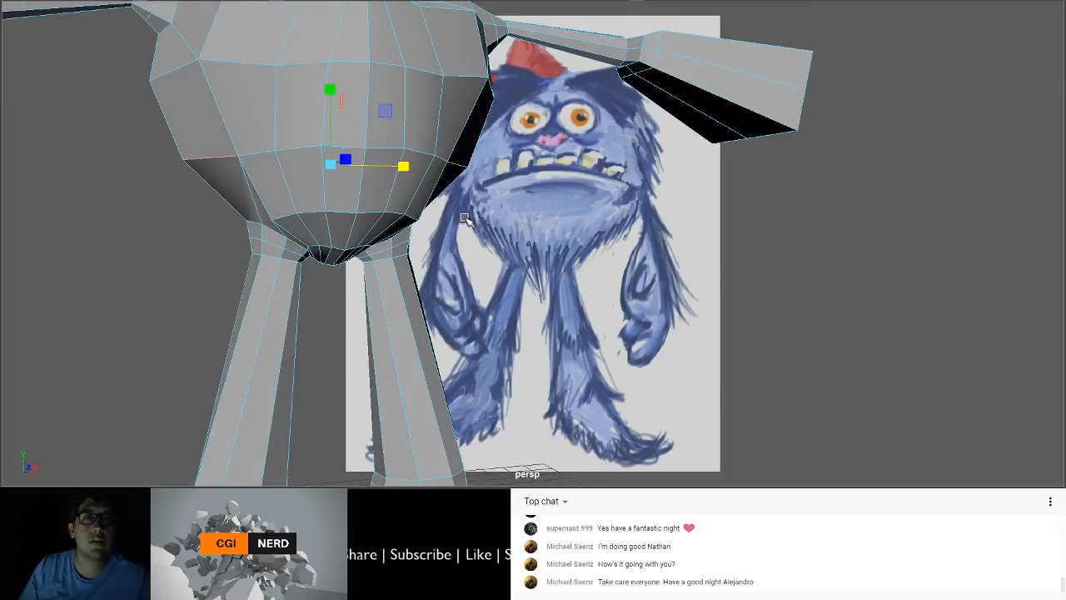
right_click_drag(463, 217, 434, 210, "alt")
left_click_drag(435, 210, 379, 197, "alt")
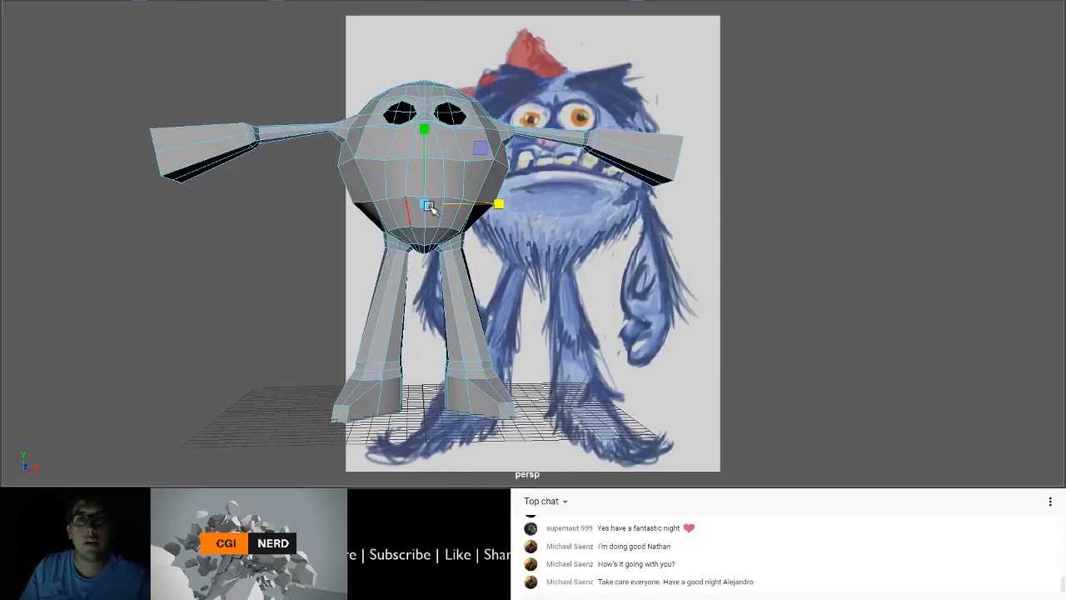
left_click_drag(498, 202, 500, 203)
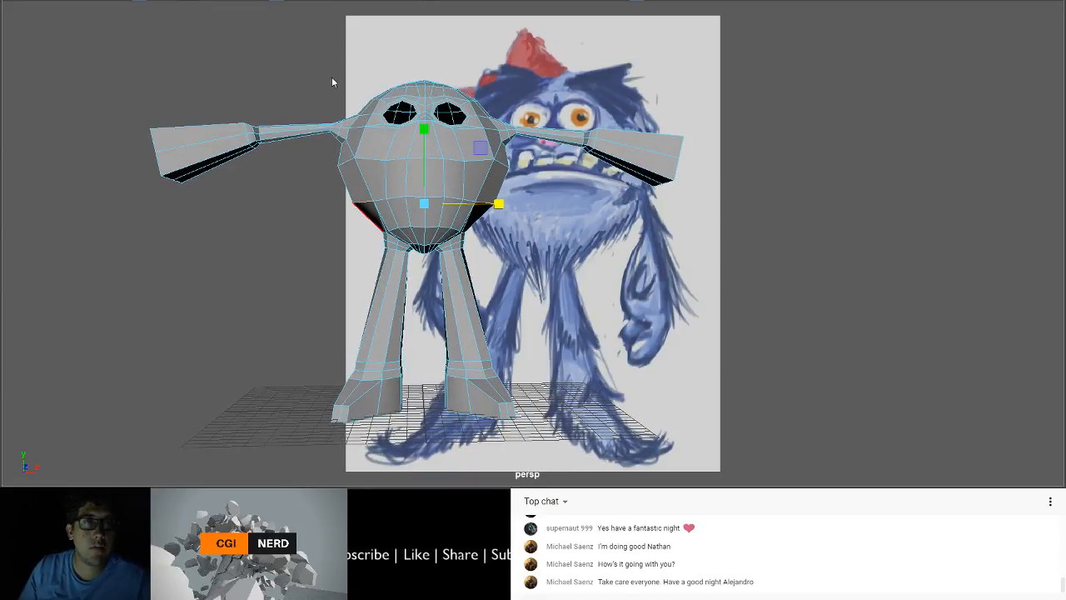
Step: Select the corner vertices on both sides of the lower body and adjust their spacing along X
right_click_drag(332, 77, 280, 42)
left_click_drag(353, 209, 376, 211)
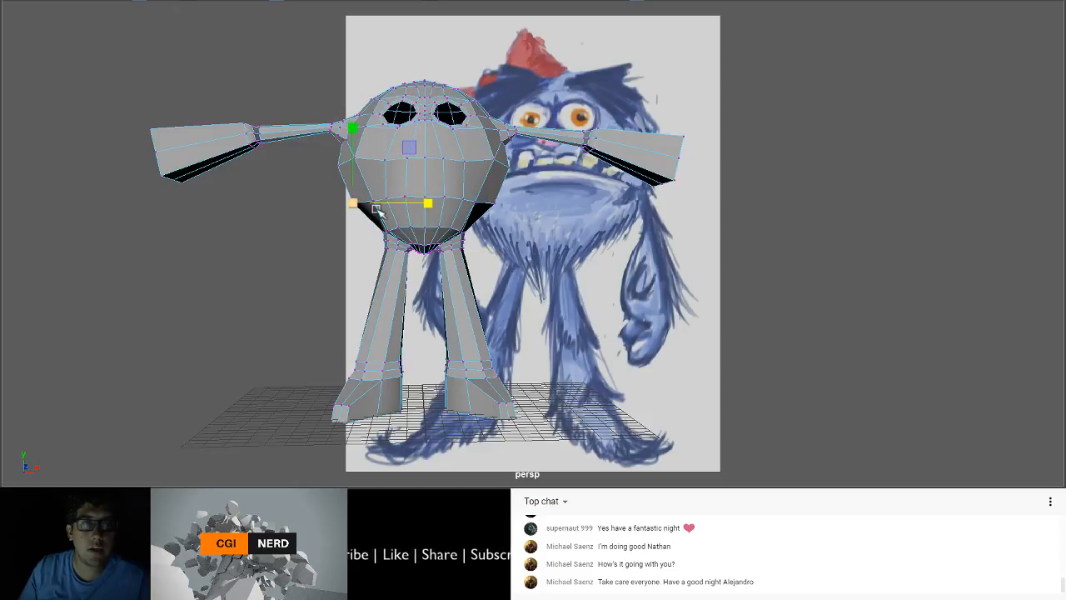
mouse_move(492, 200)
left_mouse_down("shift")
mouse_move(504, 215)
mouse_move(492, 198)
left_mouse_up("shift")
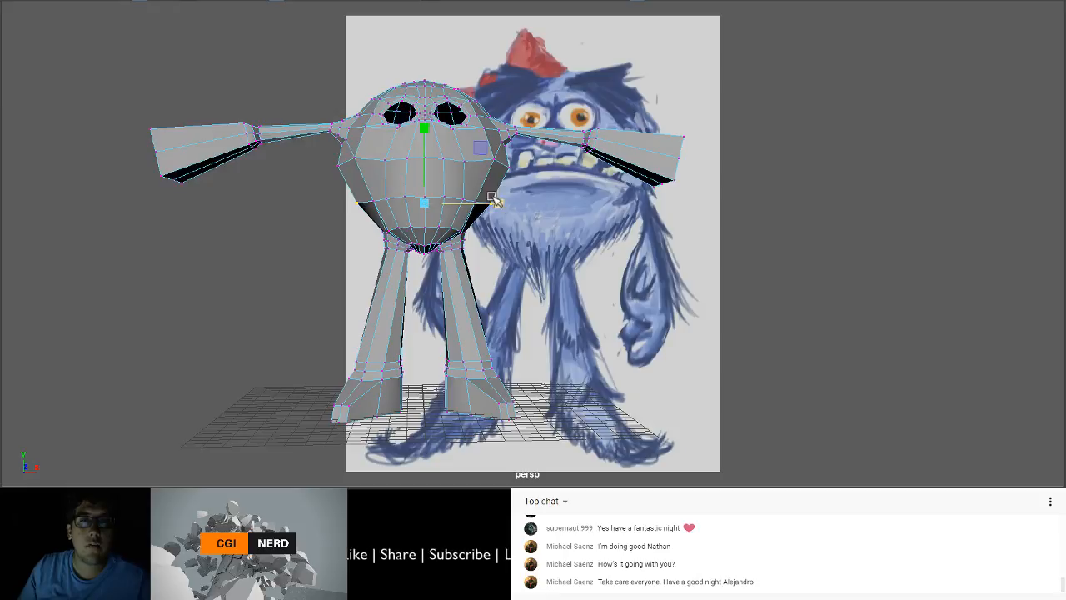
Step: Compare the blocked-out body with the reference drawing from the front and at slight angles
middle_click_drag(482, 193, 477, 234, "alt")
right_click_drag(477, 234, 468, 217, "alt")
left_click_drag(468, 216, 439, 194, "alt")
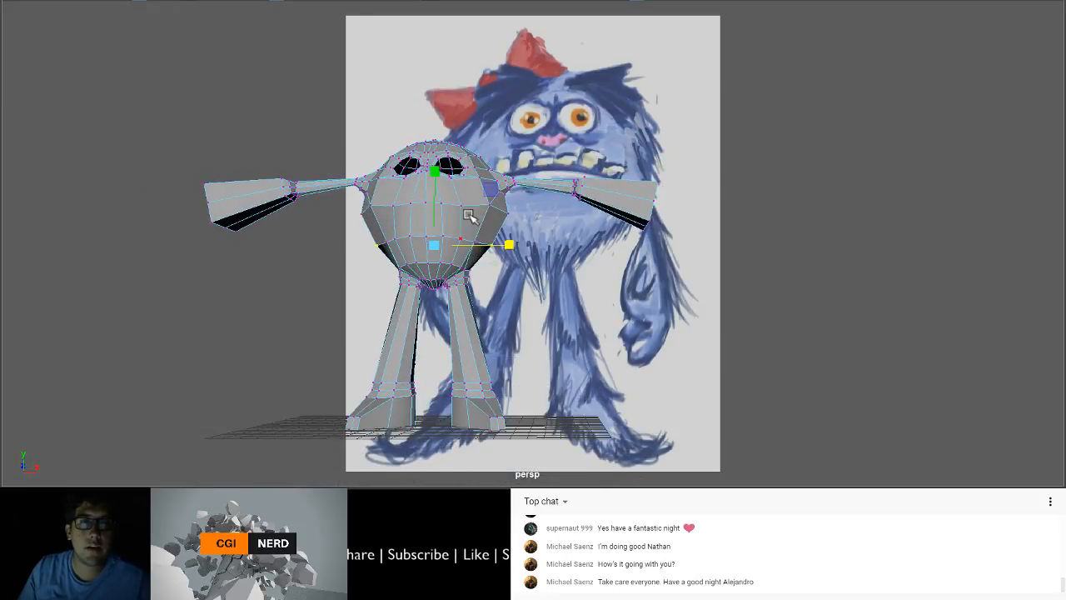
left_click_drag(481, 227, 413, 273, "alt")
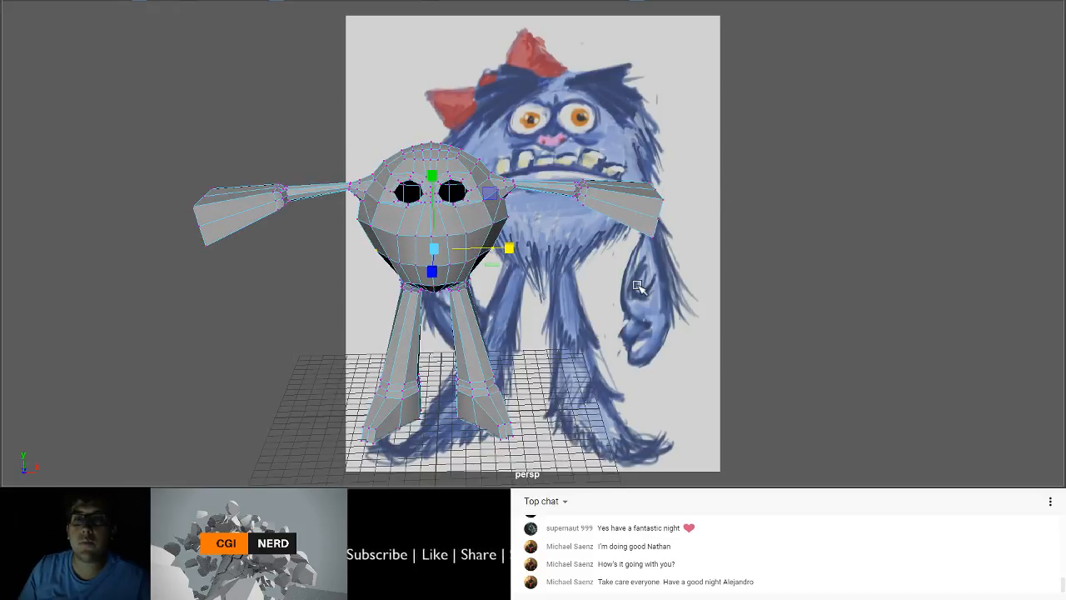
middle_click_drag(638, 287, 465, 318, "alt")
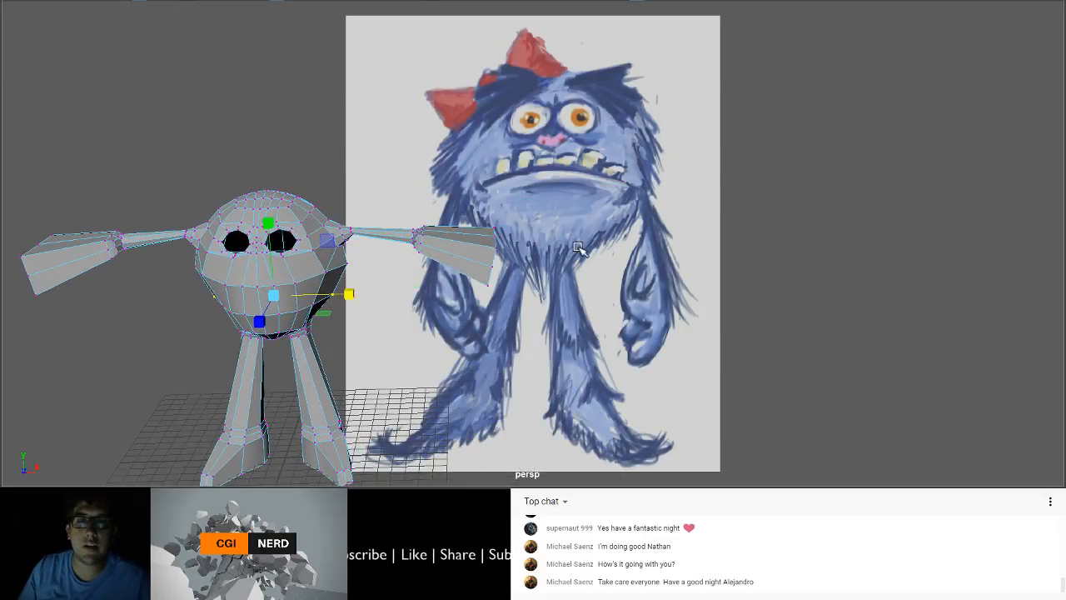
mouse_move(456, 251)
left_mouse_down("alt")
mouse_move(452, 222)
mouse_move(454, 247)
left_mouse_up("alt")
middle_click_drag(455, 250, 714, 193, "alt")
right_click_drag(590, 228, 640, 271, "alt")
middle_click_drag(643, 274, 652, 276, "alt")
left_click_drag(652, 276, 640, 284, "alt")
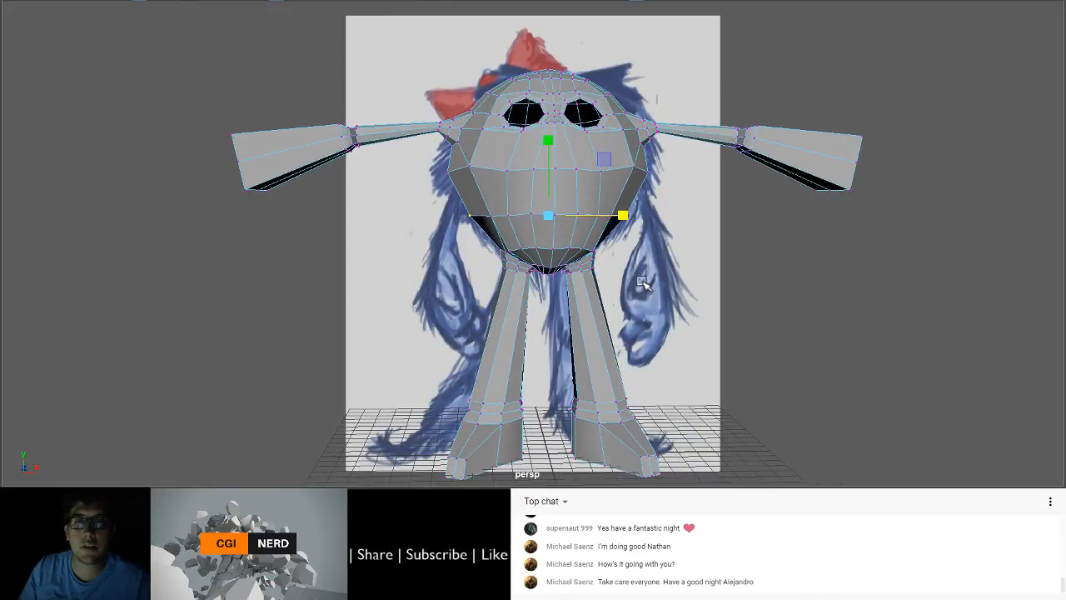
middle_click_drag(640, 284, 279, 275, "alt")
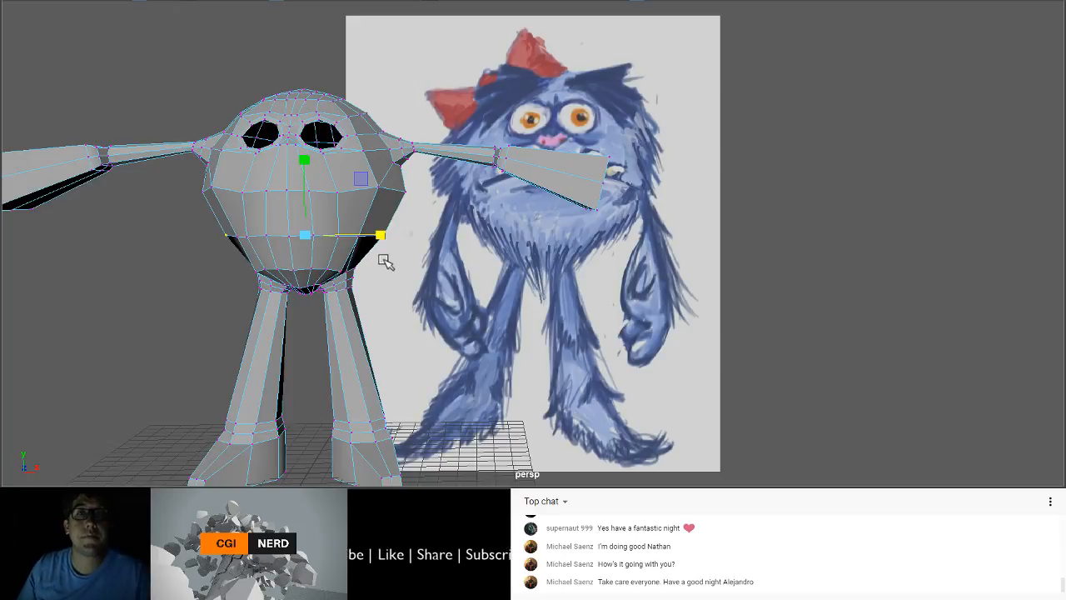
Step: Delete the band of front body faces that covers the mouth in the reference drawing, using wireframe display to match its width
mouse_move(421, 234)
left_mouse_down("alt")
mouse_move(482, 243)
mouse_move(513, 208)
mouse_move(462, 226)
mouse_move(480, 227)
mouse_move(363, 223)
mouse_move(421, 218)
left_mouse_up("alt")
right_click_drag(426, 90, 421, 137)
left_click_drag(391, 204, 305, 225)
left_click_drag(549, 285, 658, 307, "alt")
mouse_move(604, 270)
left_mouse_down("alt")
mouse_move(705, 240)
mouse_move(740, 248)
left_mouse_up("alt")
key("4")
mouse_move(680, 248)
middle_mouse_down("alt")
mouse_move(668, 246)
mouse_move(682, 248)
mouse_move(678, 263)
middle_mouse_up("alt")
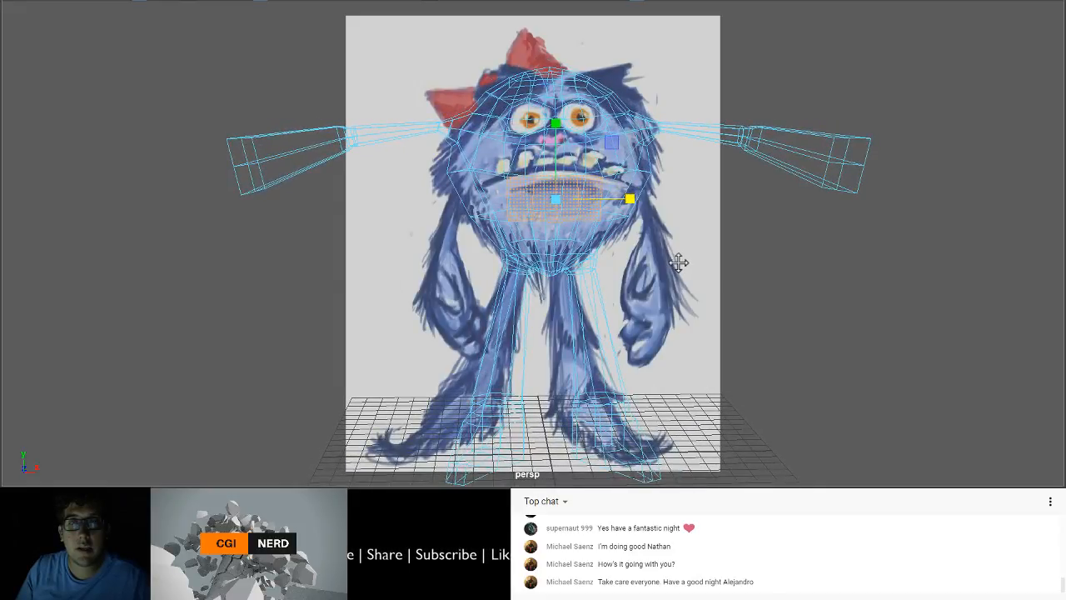
left_click(500, 197, "shift")
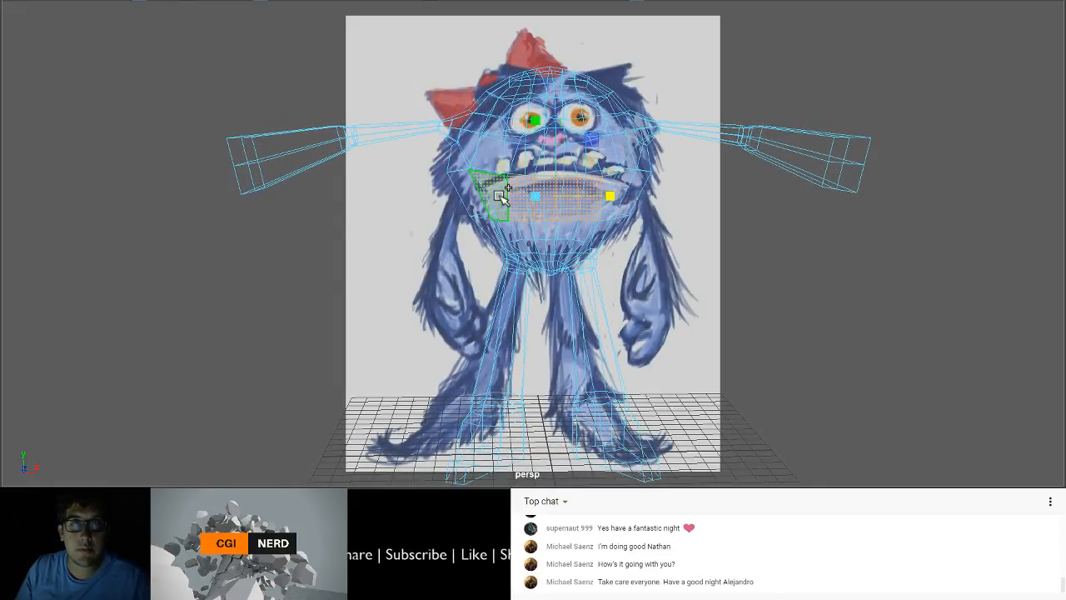
left_click(623, 185, "shift")
mouse_move(559, 244)
left_mouse_down("alt")
mouse_move(574, 247)
mouse_move(565, 247)
left_mouse_up("alt")
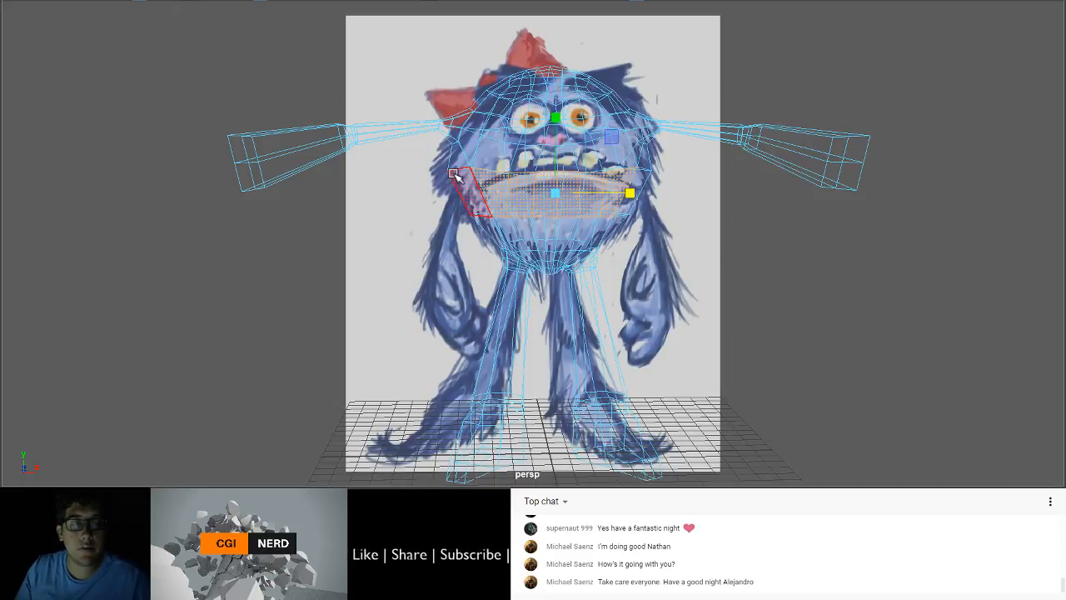
key("5")
middle_click_drag(388, 184, 226, 179, "alt")
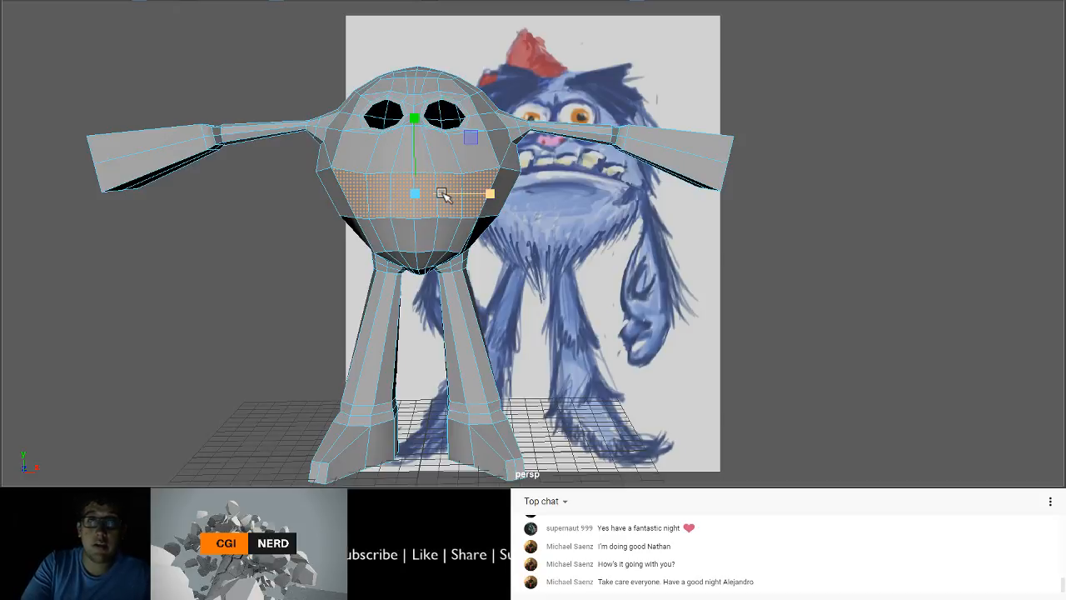
key("Delete")
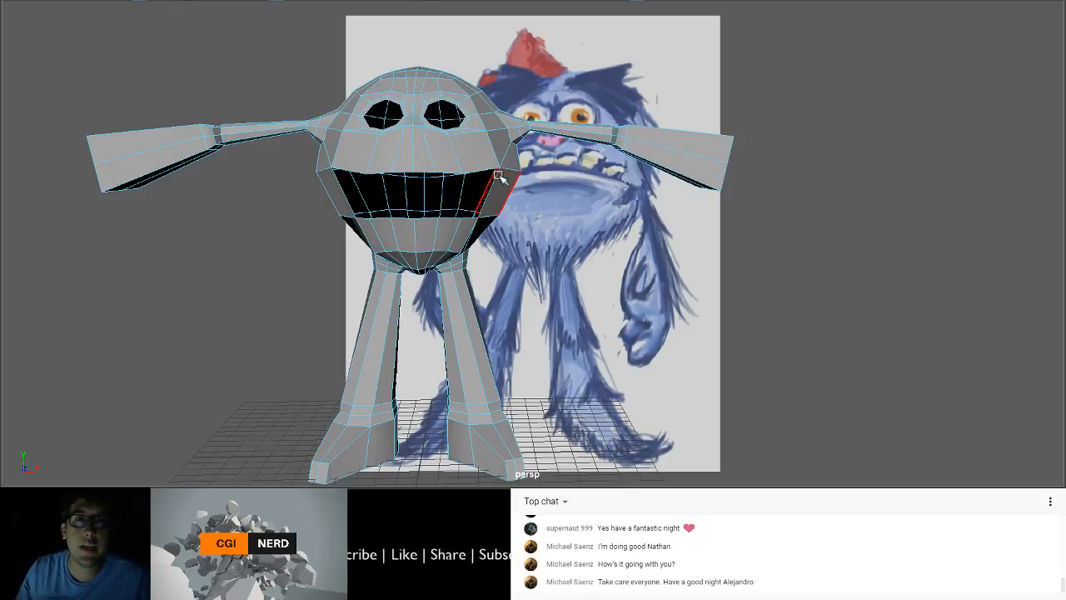
Step: Insert a horizontal edge loop around the body through the side faces, slightly below the mouth opening's upper edge
left_click_drag(504, 172, 480, 188, "alt")
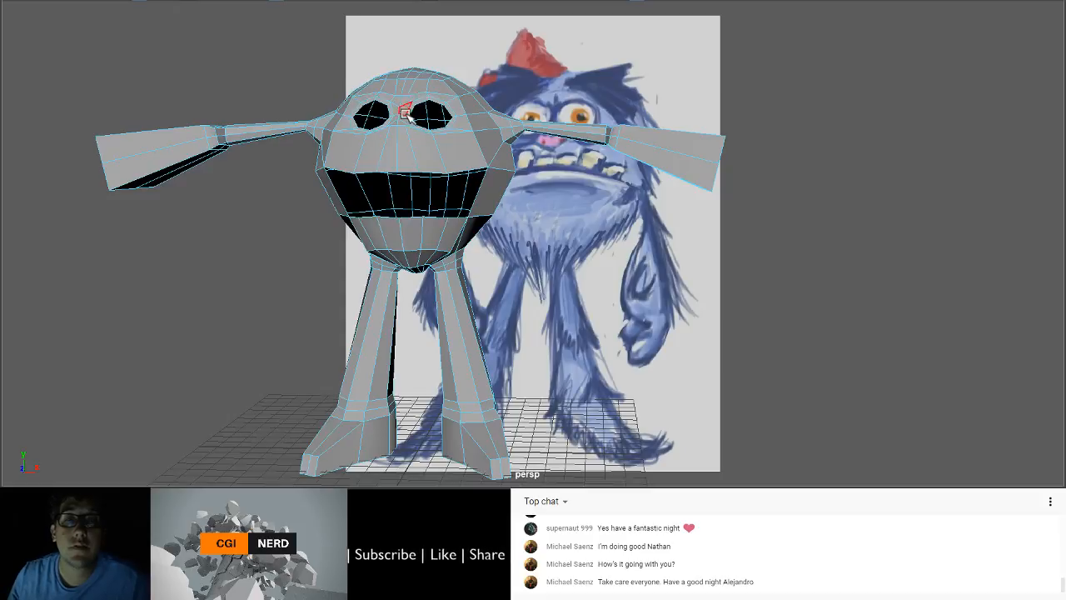
left_click_drag(479, 167, 443, 159, "alt")
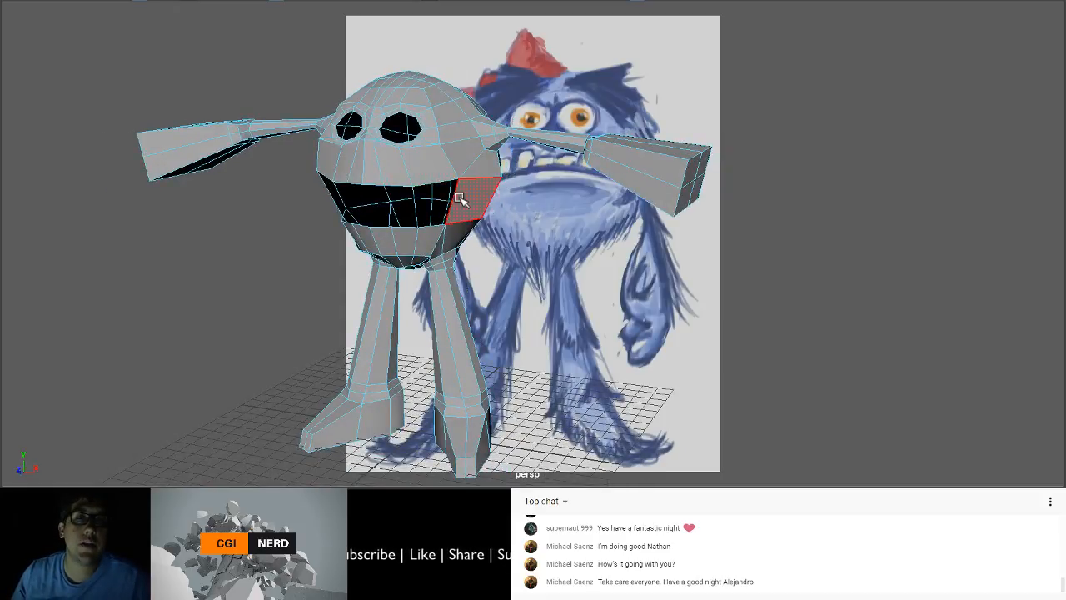
left_click_drag(420, 185, 455, 166, "alt")
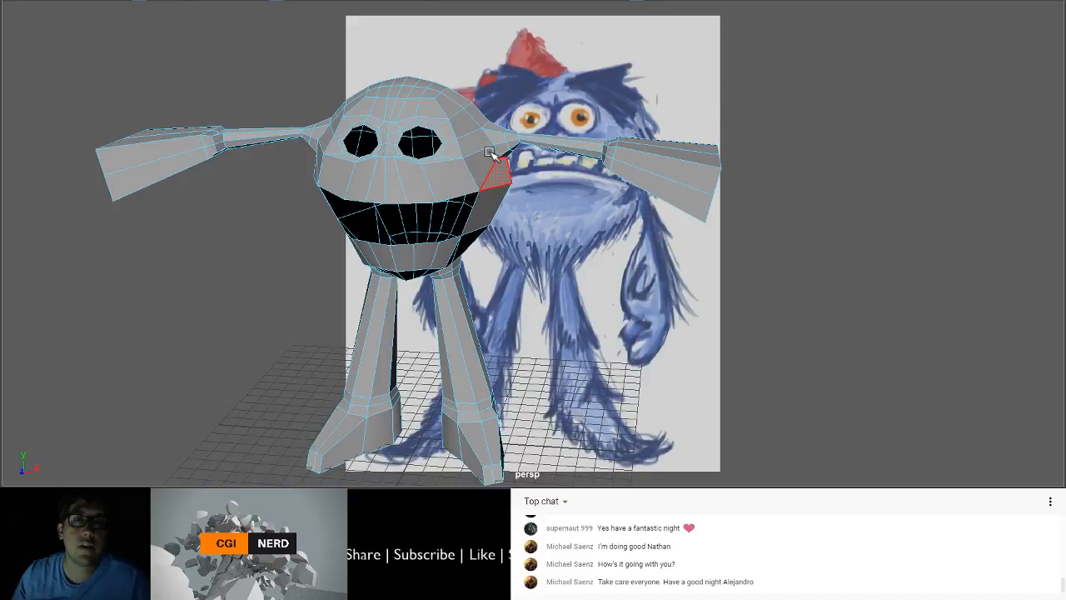
left_click_drag(491, 155, 460, 162, "alt")
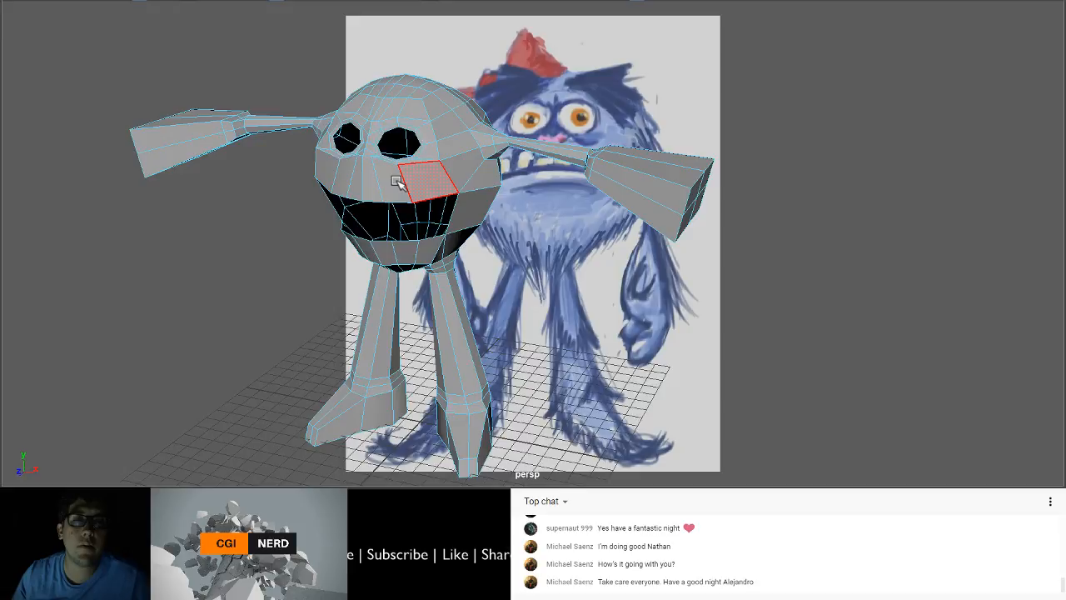
left_click_drag(398, 183, 423, 178, "alt")
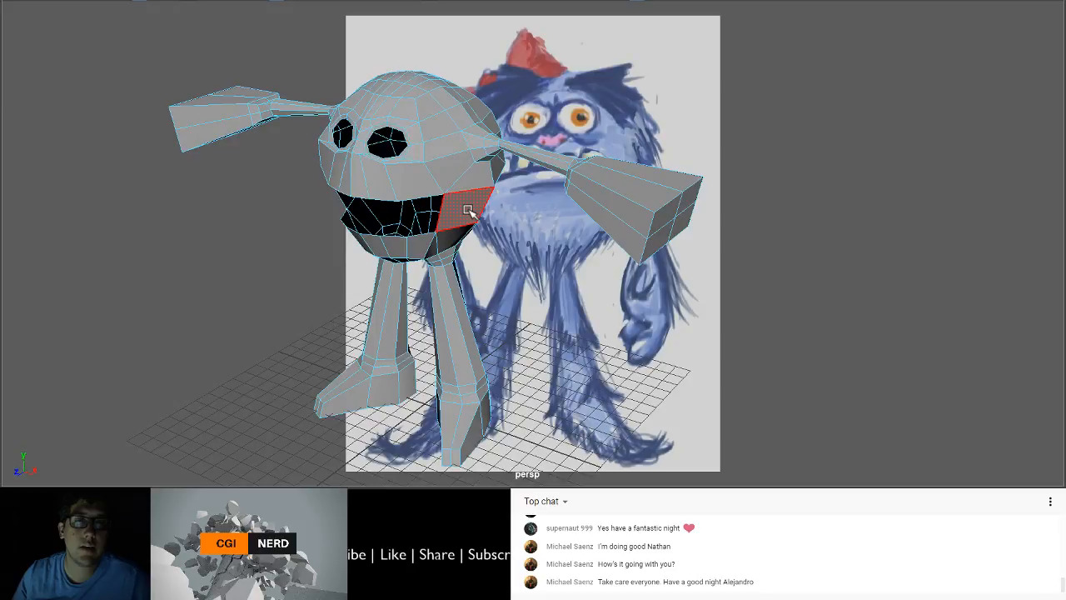
mouse_move(468, 210)
left_mouse_down("alt")
mouse_move(481, 169)
mouse_move(497, 181)
mouse_move(475, 191)
left_mouse_up("alt")
scroll(474, 192, "up", 2)
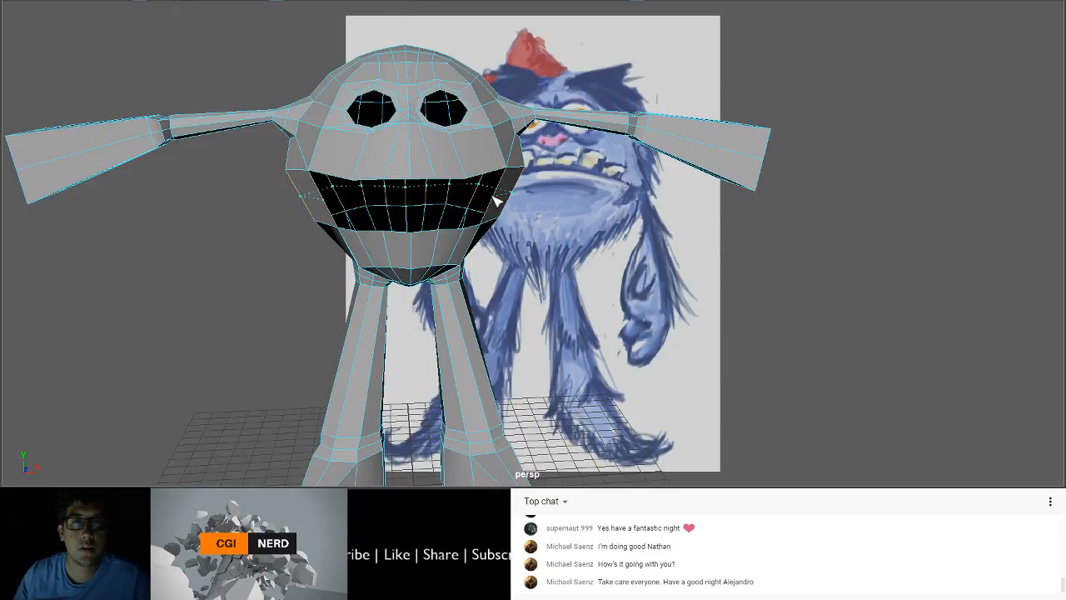
left_click(495, 200)
left_click_drag(496, 200, 336, 182, "alt")
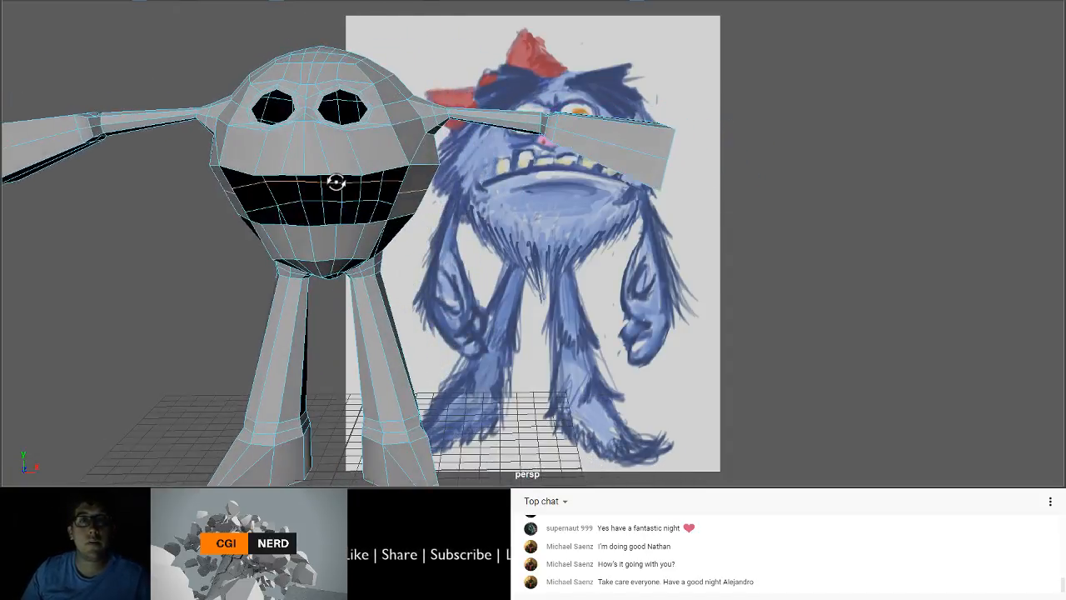
Step: Reshape the mouth opening's corner on the +X side by repositioning its upper corner vertex and the edge-loop vertex below it
left_click(397, 176)
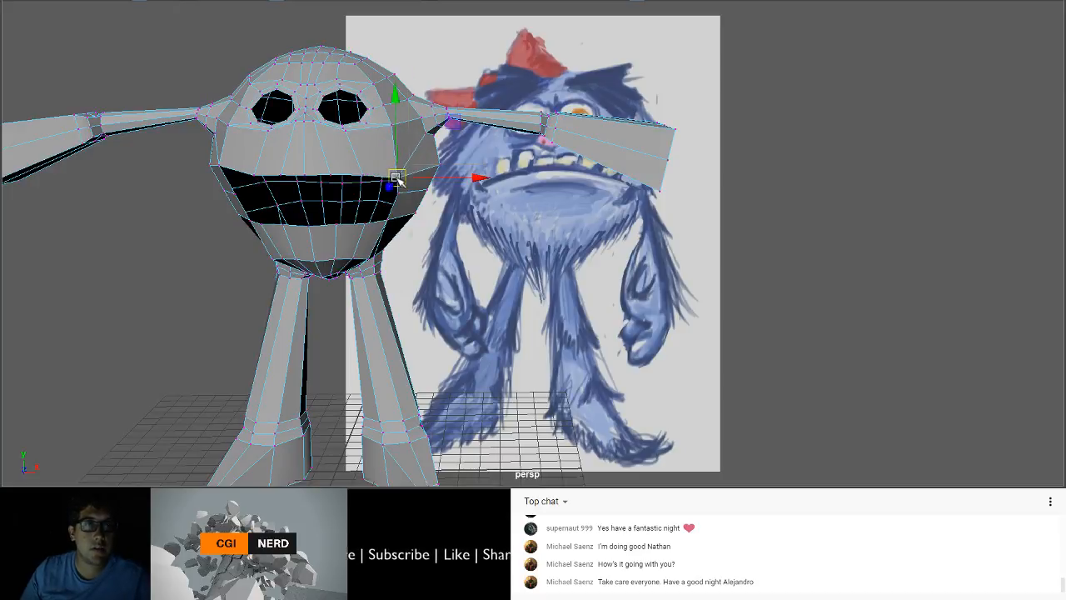
left_click(385, 220)
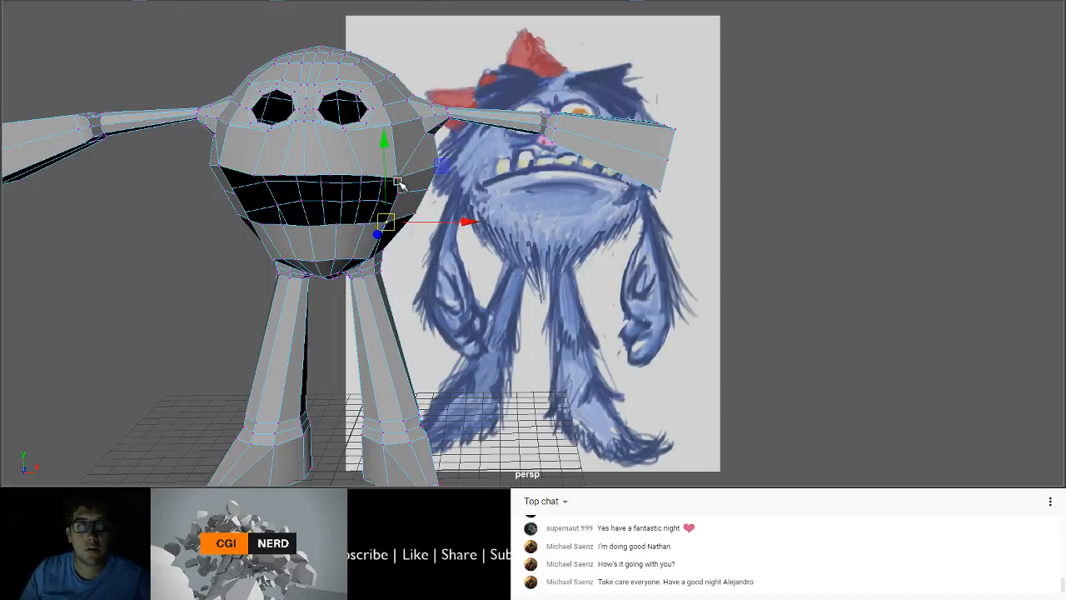
left_click(398, 179)
left_click(399, 194)
left_click_drag(399, 195, 389, 196)
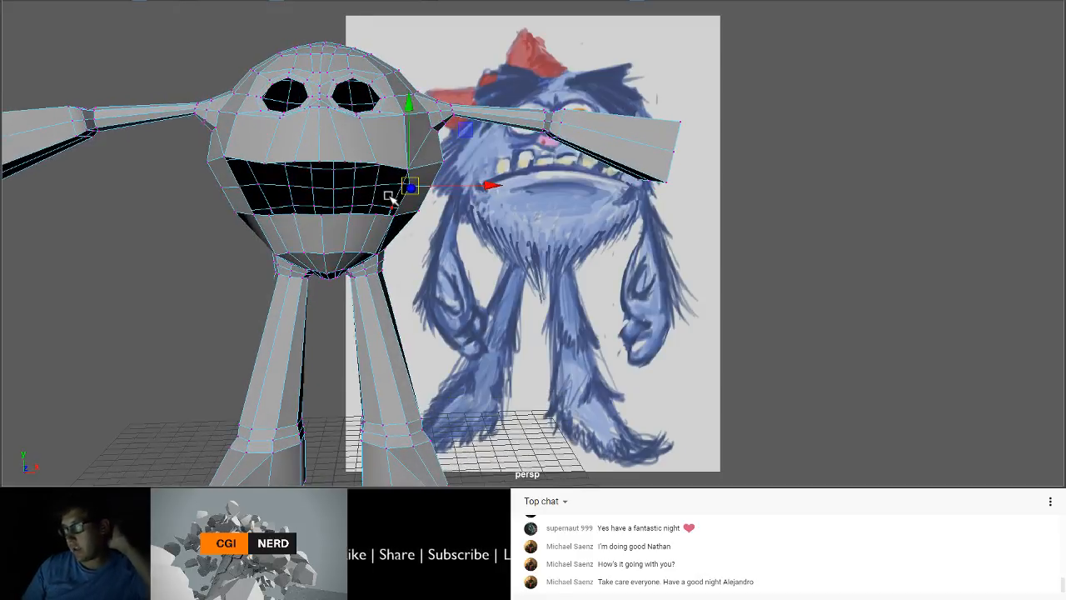
Step: Raise the middle vertex of the mouth's upper edge and its neighbouring vertices on the +X side into a gentle arch
left_click(342, 162)
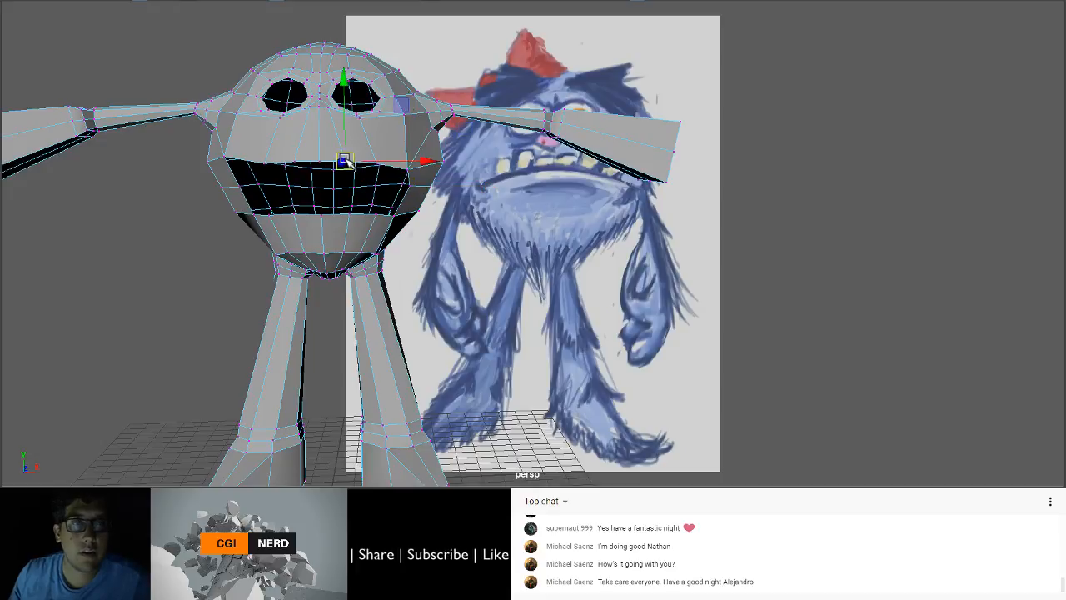
left_click(377, 166)
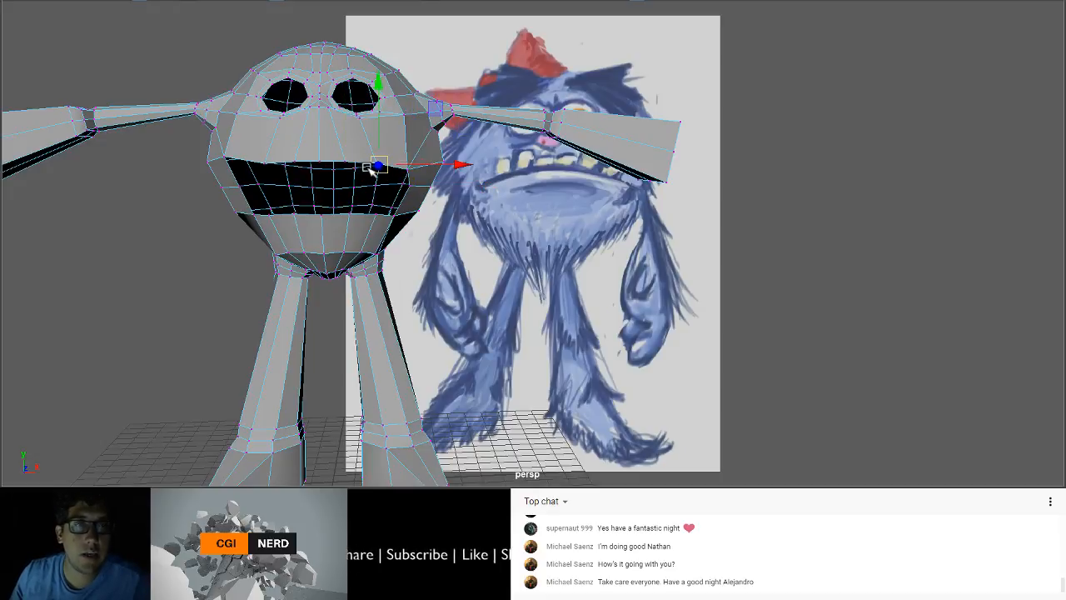
left_click(345, 161)
left_click_drag(346, 121, 375, 107)
left_click(376, 167)
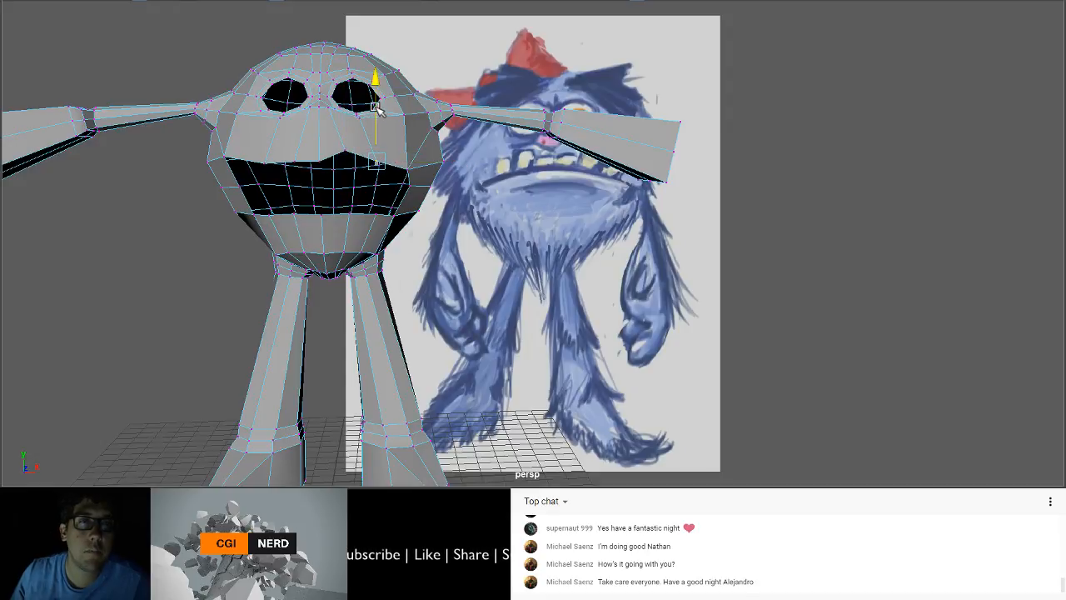
left_click(314, 162)
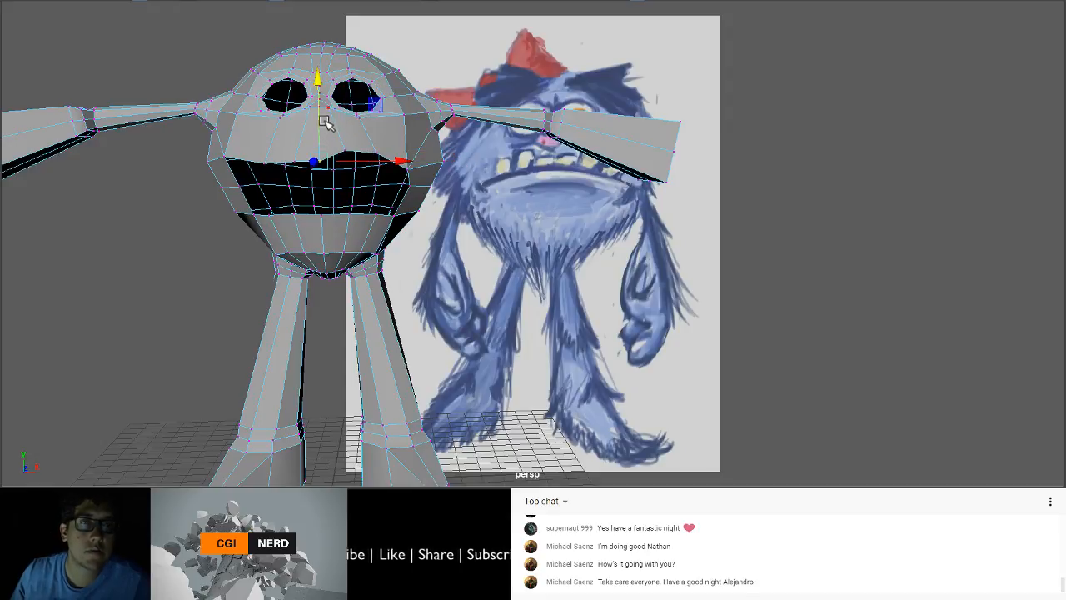
left_click_drag(325, 122, 331, 101)
Step: Raise the lower-edge vertex at the mouth's +X corner, and lift the vertex beside it slightly to curve the lower lip
double_click(391, 214)
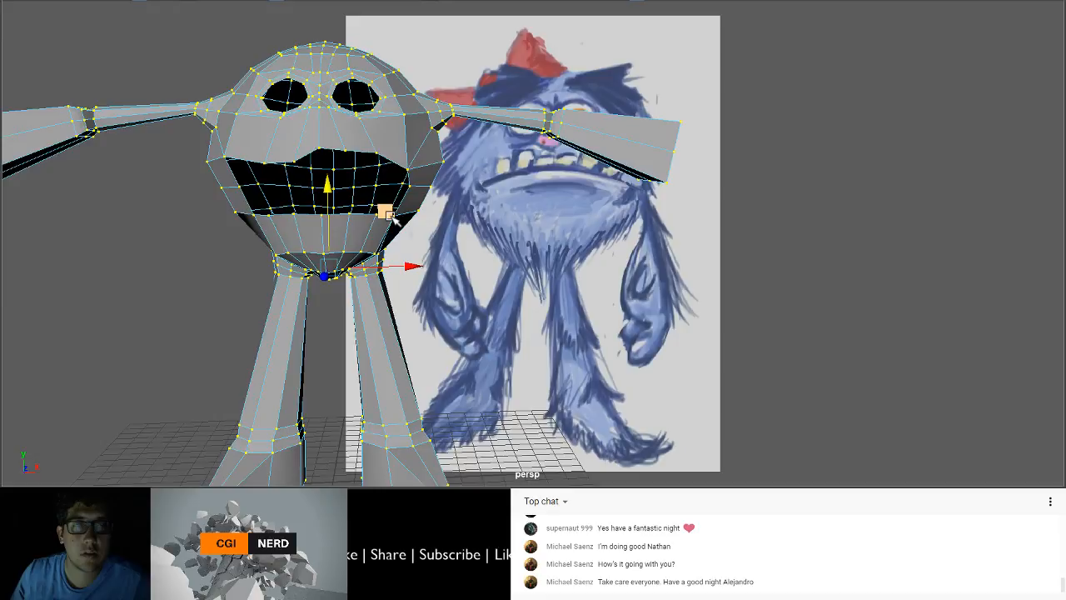
left_click(391, 215)
left_click_drag(396, 148, 410, 131)
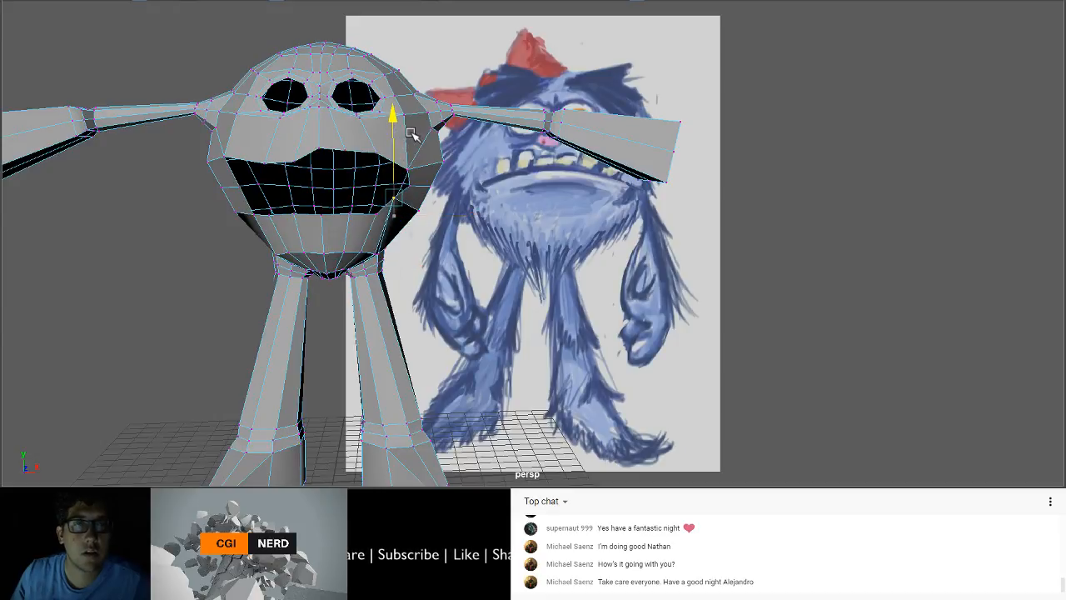
left_click(376, 218)
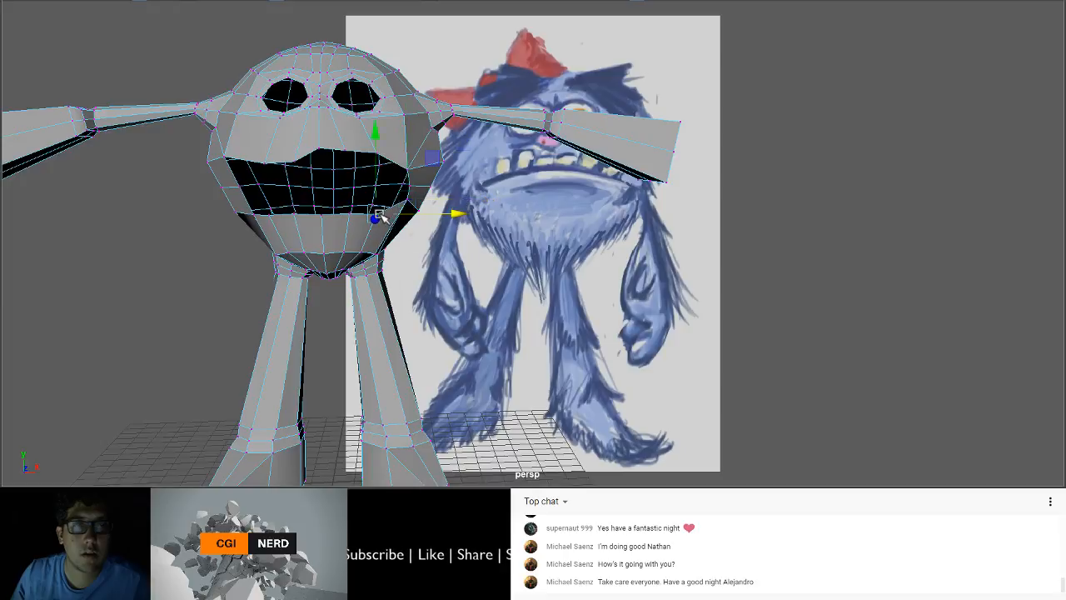
left_click_drag(378, 167, 379, 158)
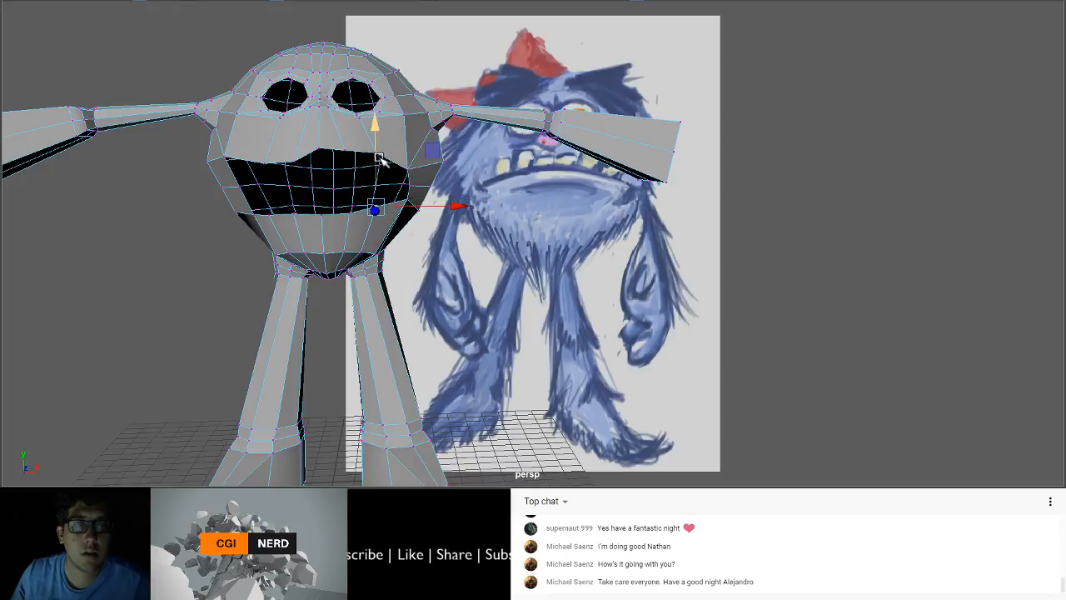
Step: In the front view, pull the mouth's +X corner vertex outward to a point and lower the middle vertex of the lower edge slightly
key("space")
key("space")
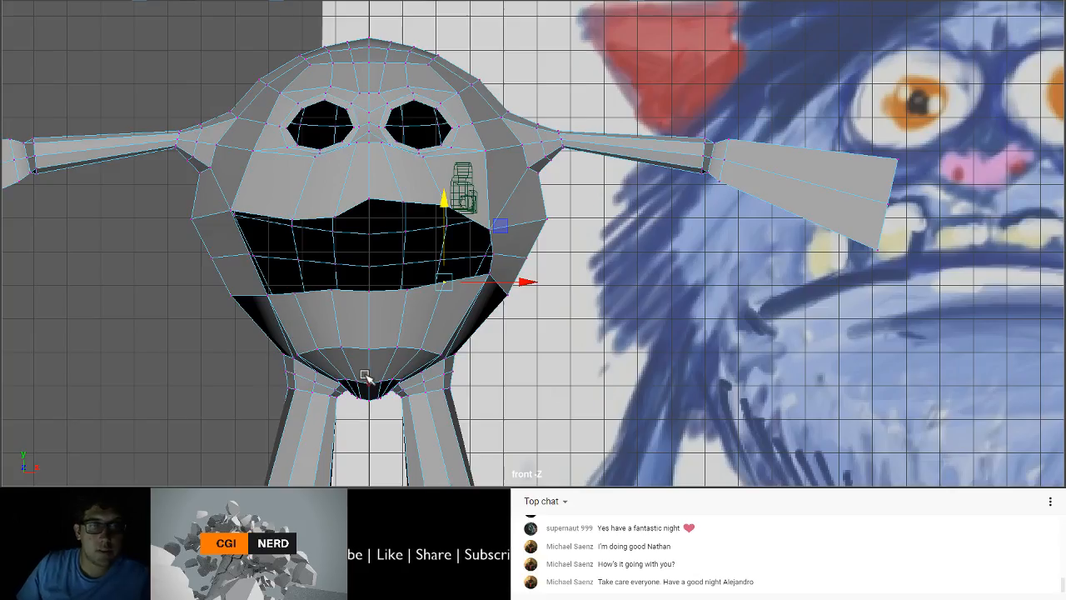
left_click(410, 291)
left_click(492, 274)
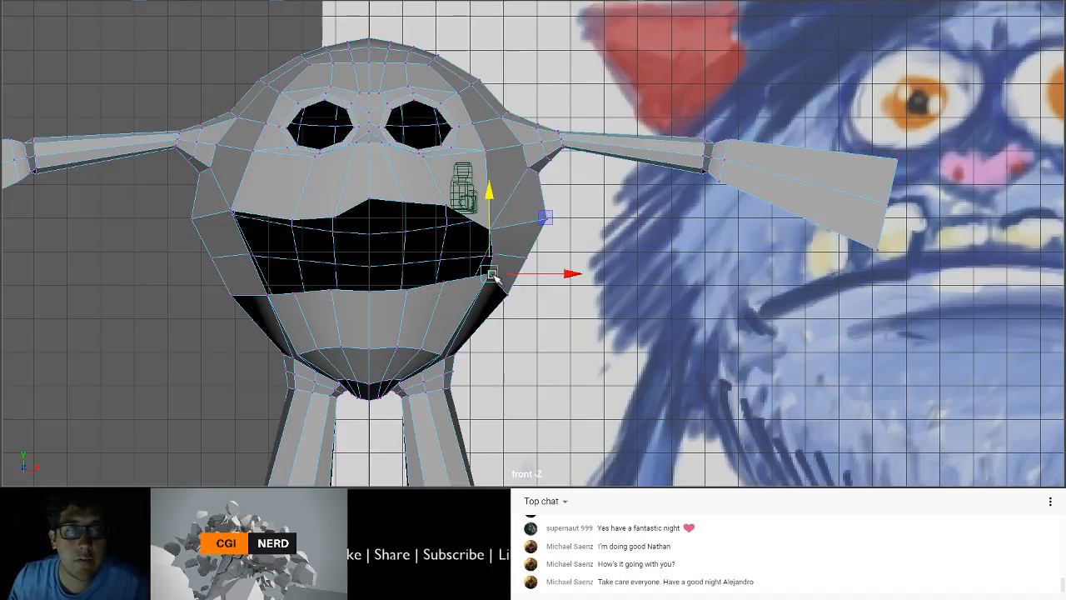
left_click_drag(489, 274, 498, 252)
left_click(494, 252)
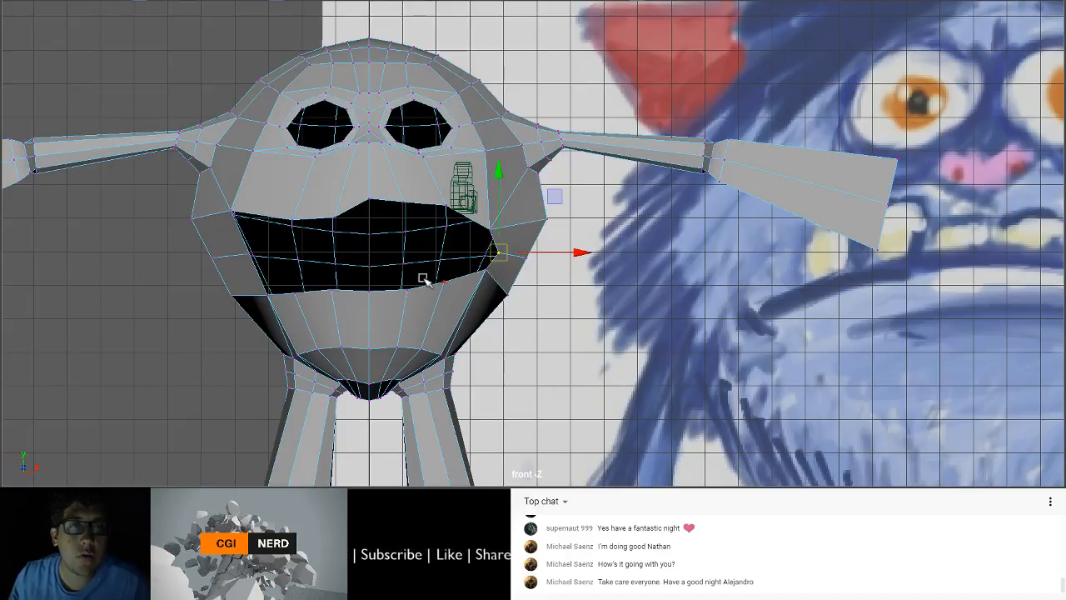
left_click(369, 289)
left_click_drag(370, 289, 370, 293)
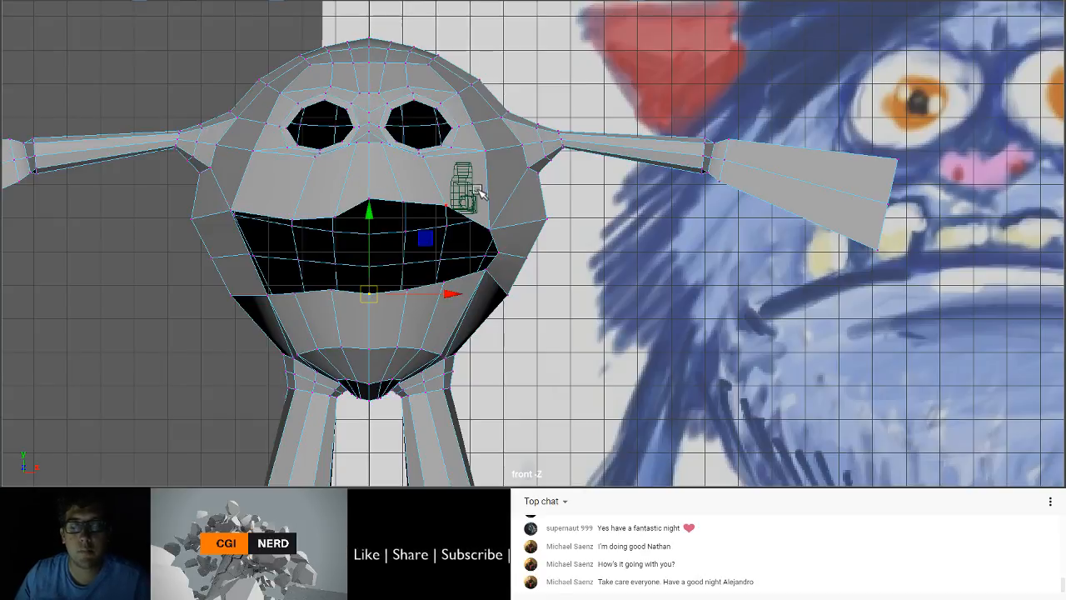
Step: Compare the mouth's shape and width with the reference drawing in the perspective view, shaded and in wireframe
key("space")
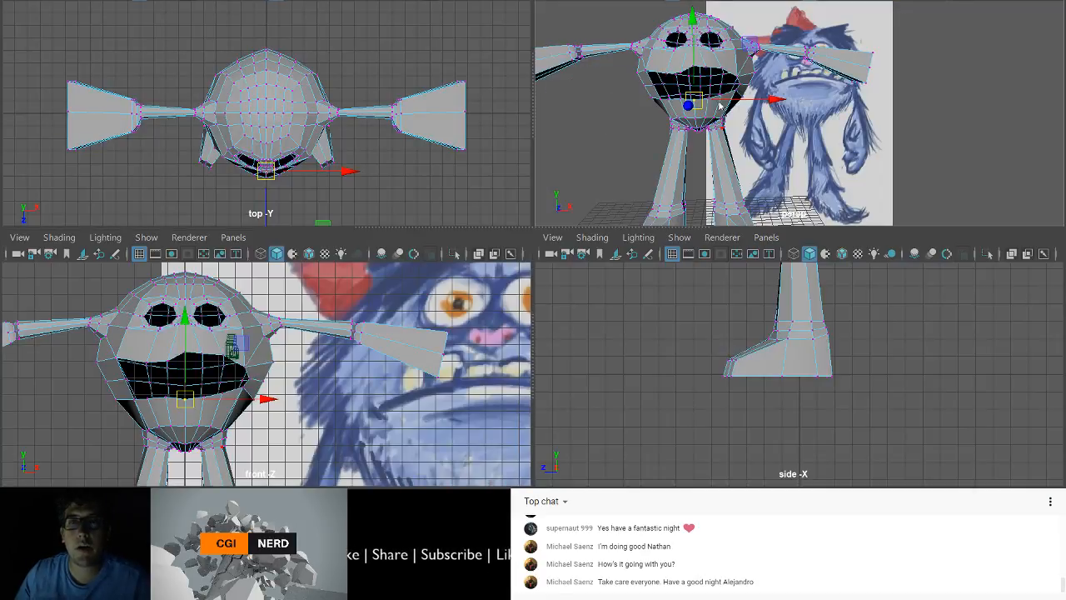
key("space")
scroll(597, 197, "up", 2)
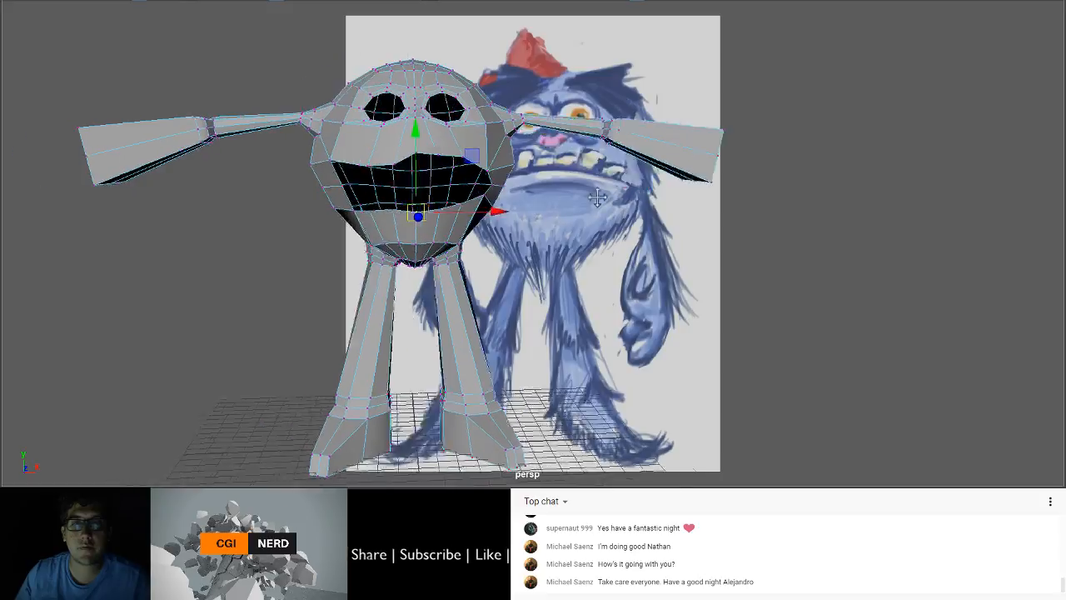
left_click_drag(597, 196, 714, 200, "alt")
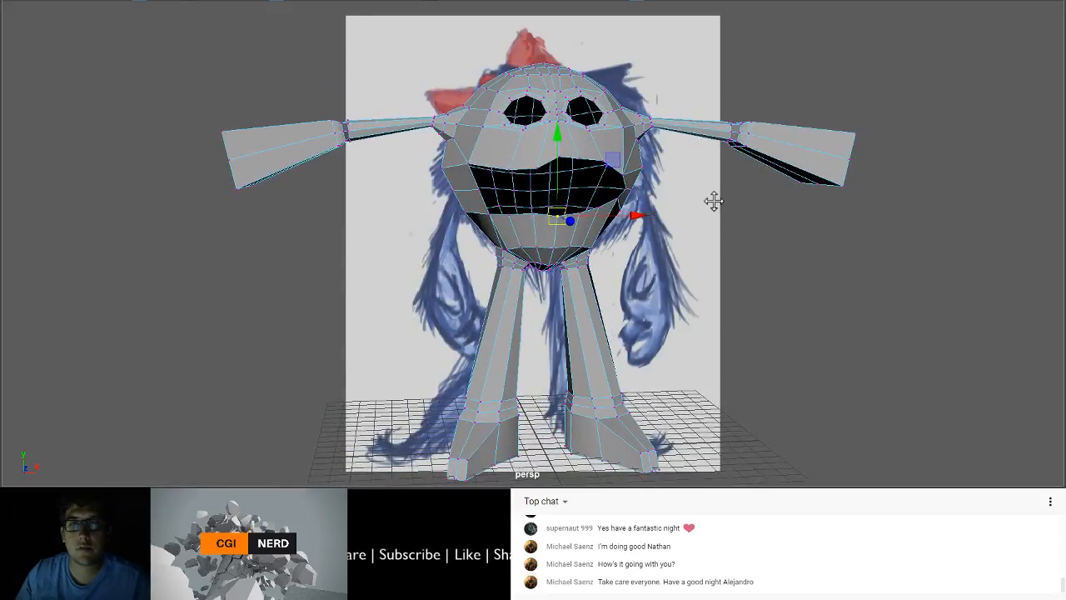
middle_click_drag(714, 201, 712, 200, "alt")
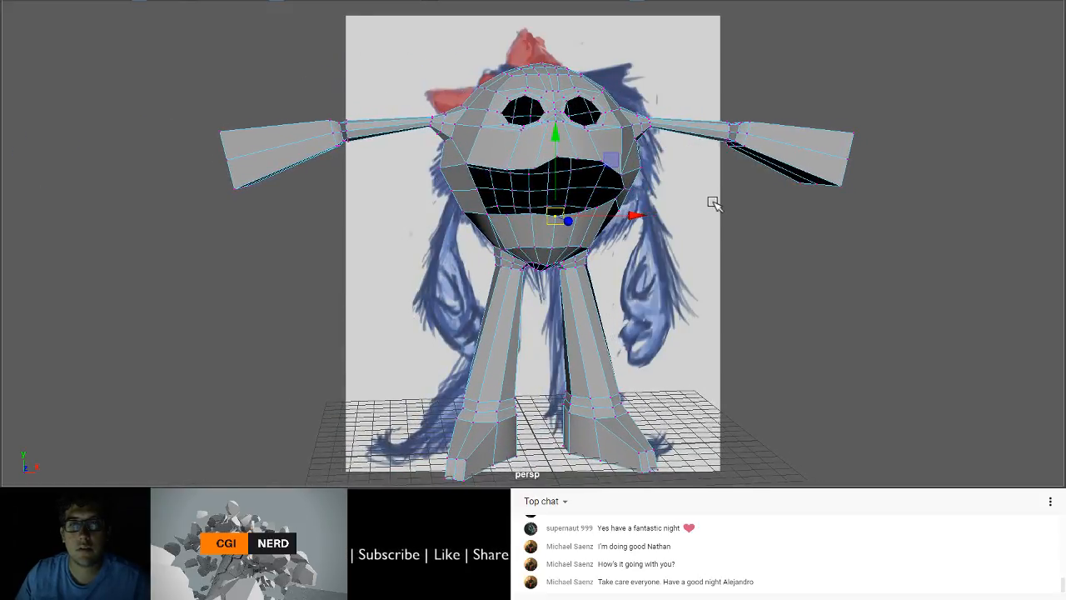
mouse_move(625, 189)
middle_mouse_down("alt")
mouse_move(407, 181)
mouse_move(293, 272)
middle_mouse_up("alt")
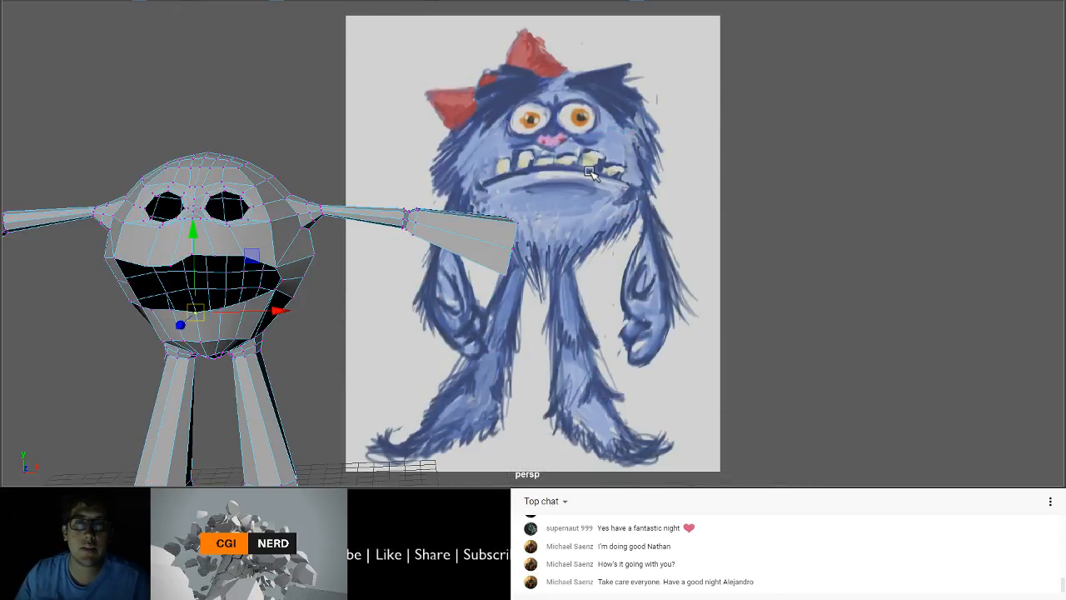
middle_click_drag(590, 173, 826, 123, "alt")
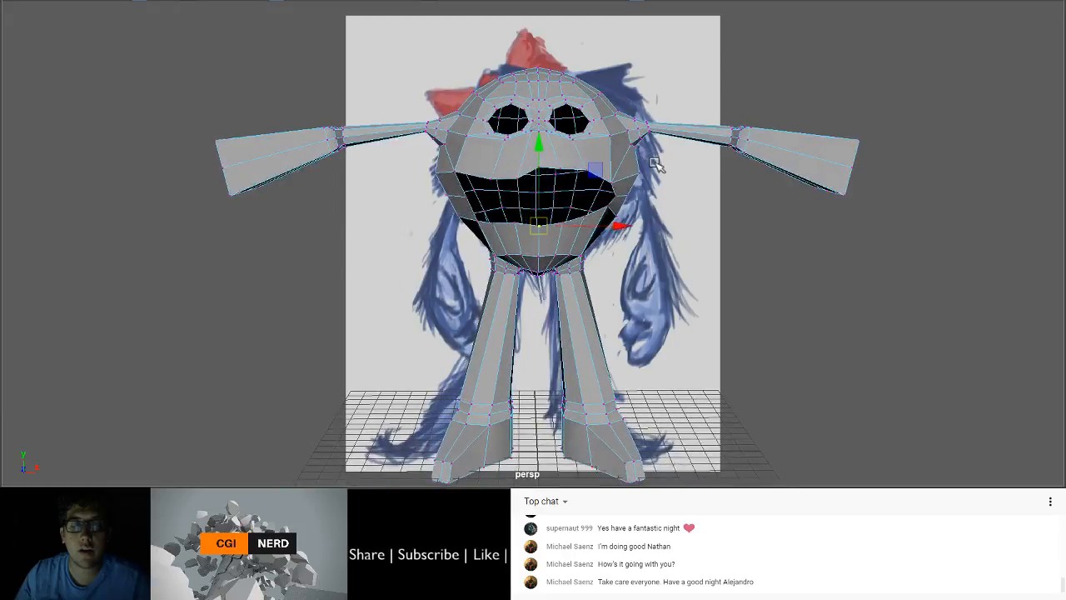
key("4")
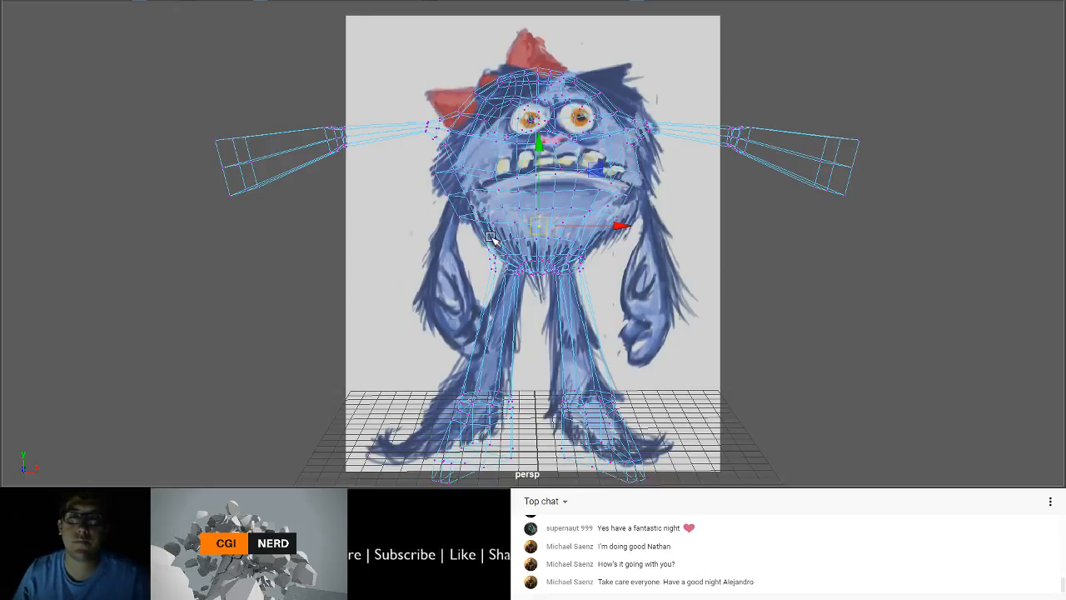
key("5")
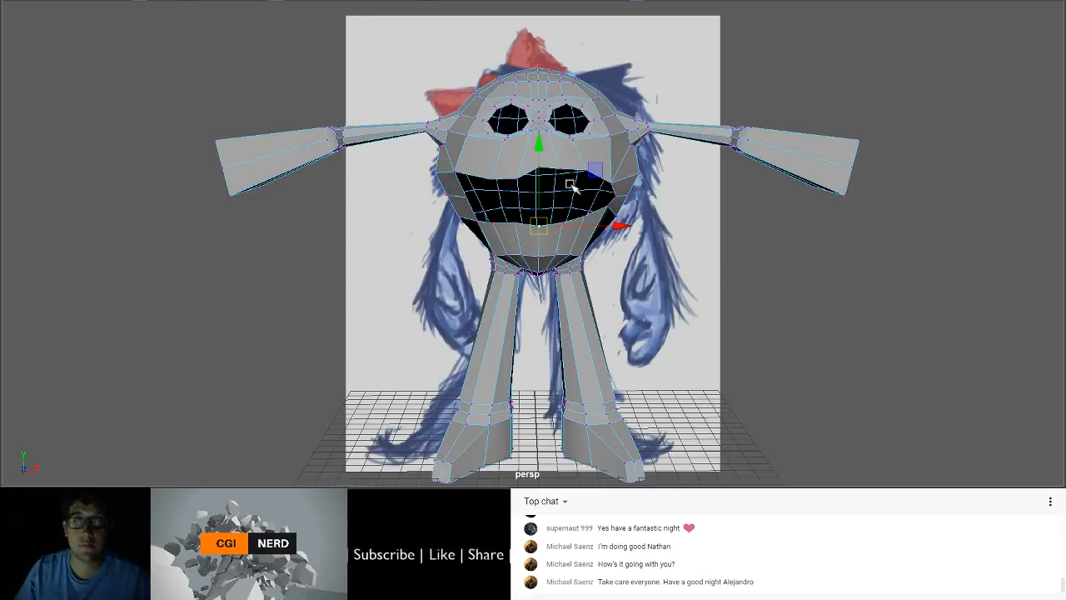
Step: Raise the edge beside the centre of the mouth's upper border to open the mouth higher toward the eyes
left_click_drag(571, 184, 391, 238, "alt")
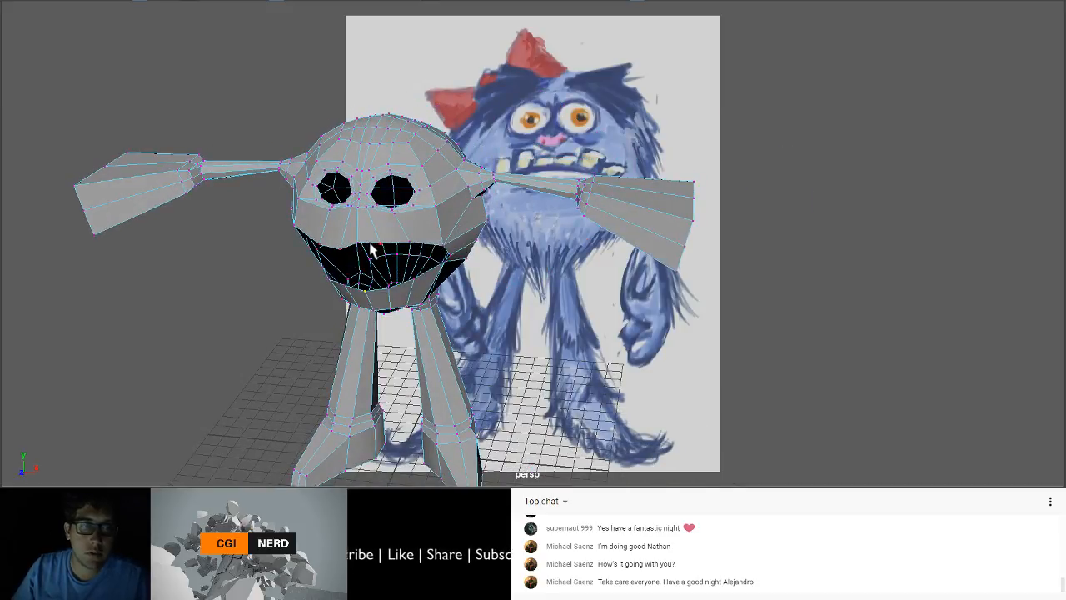
key("F10")
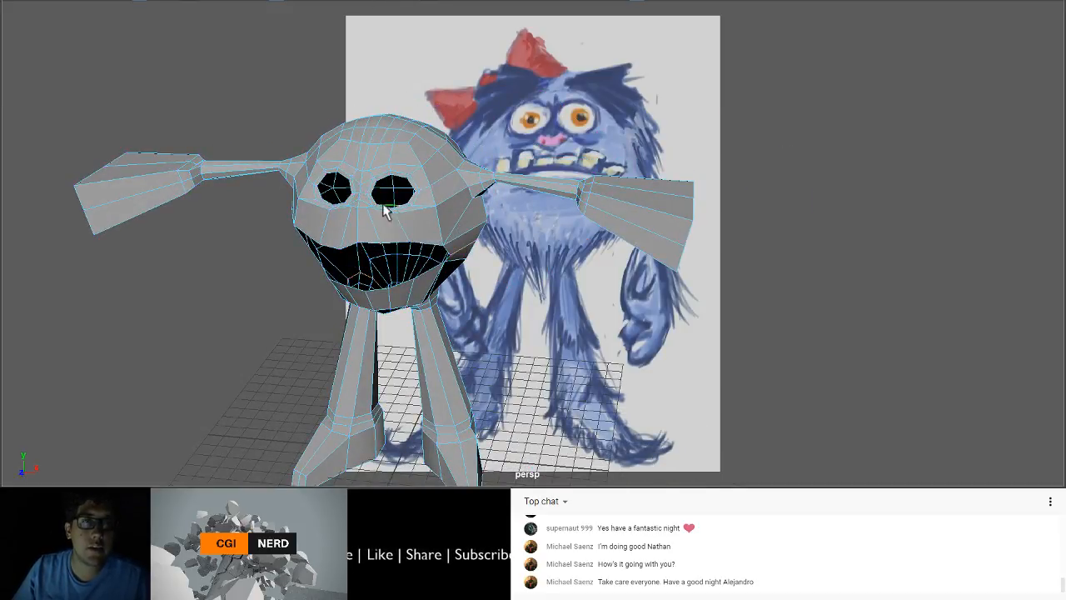
left_click_drag(375, 243, 386, 203, "alt")
left_click(386, 204)
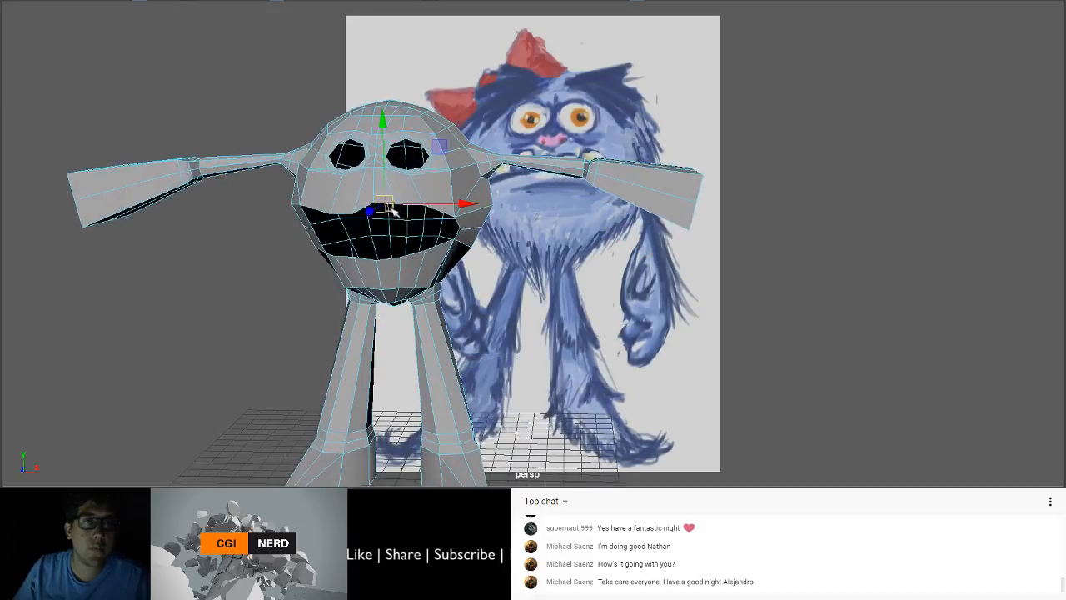
left_click_drag(385, 163, 384, 139)
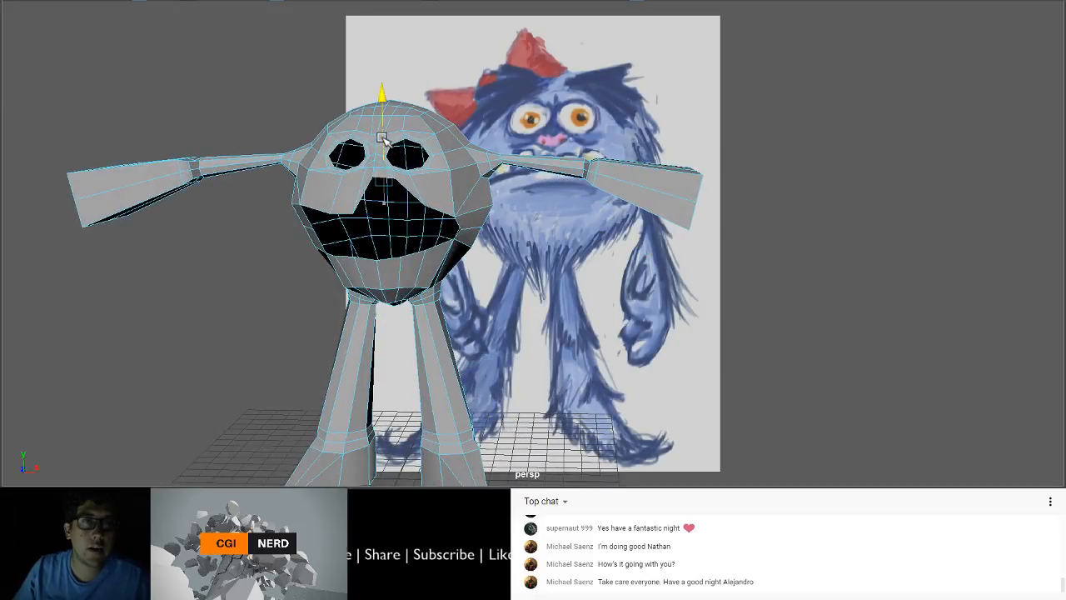
left_click_drag(388, 209, 381, 222, "alt")
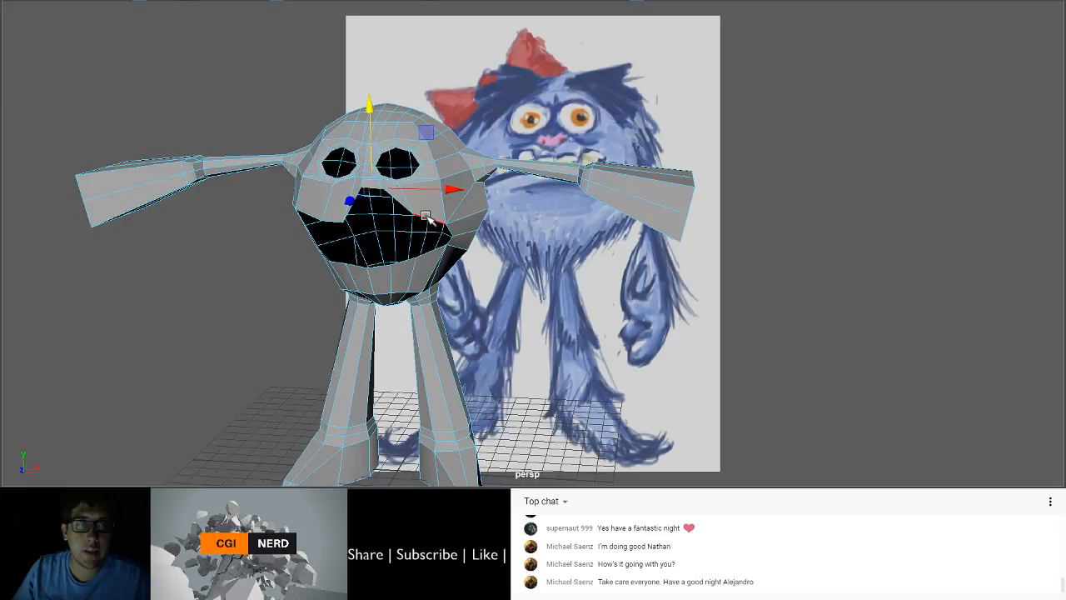
Step: Move the upper-border vertex next to the raised edge up and adjust its position to continue the arch on the +X side
key("F9")
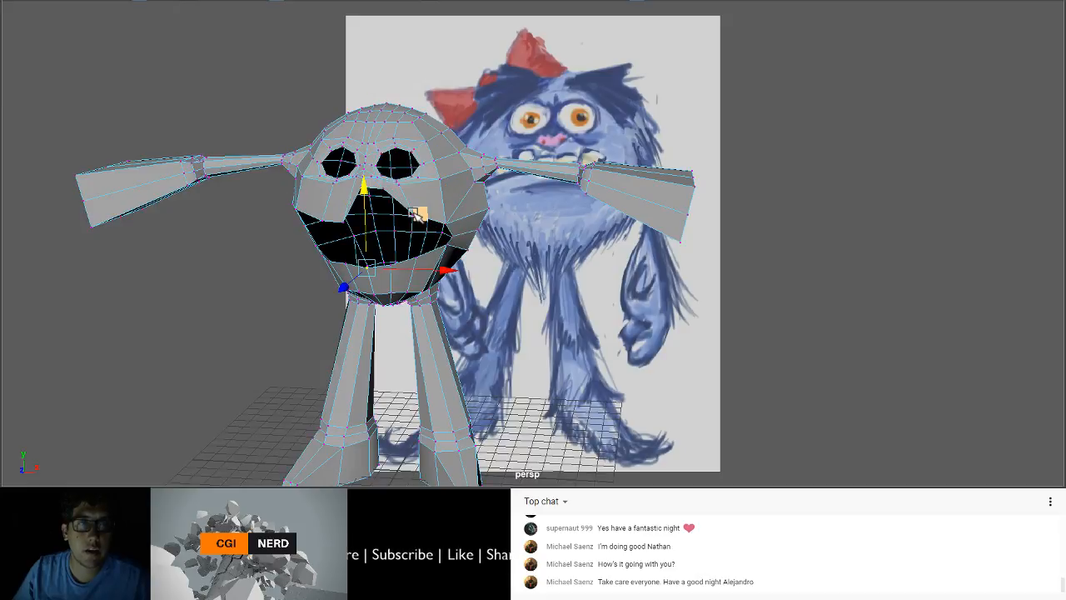
key("q")
key("w")
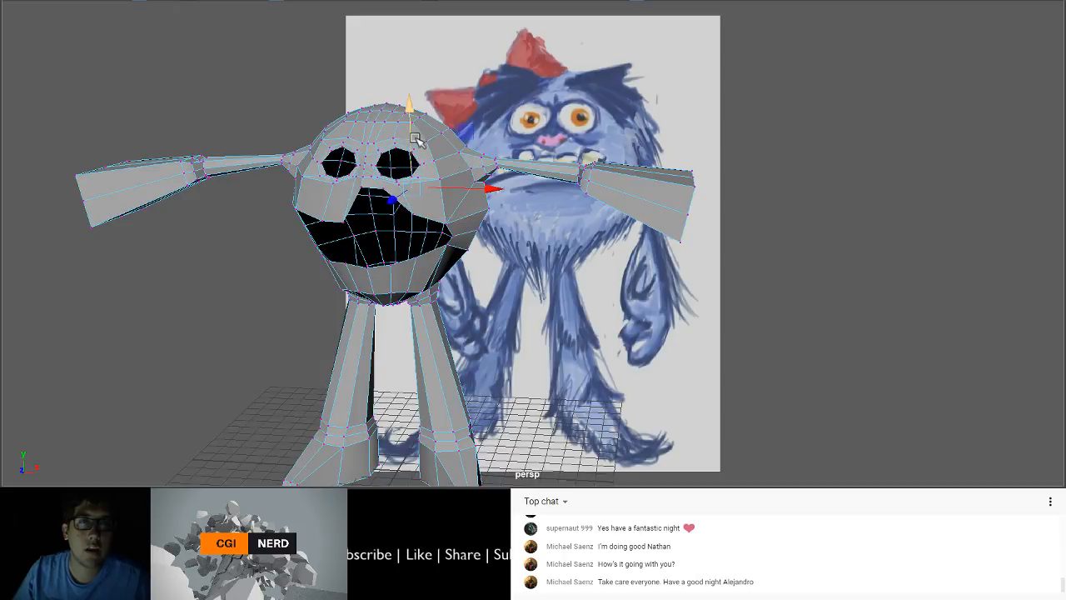
key("q")
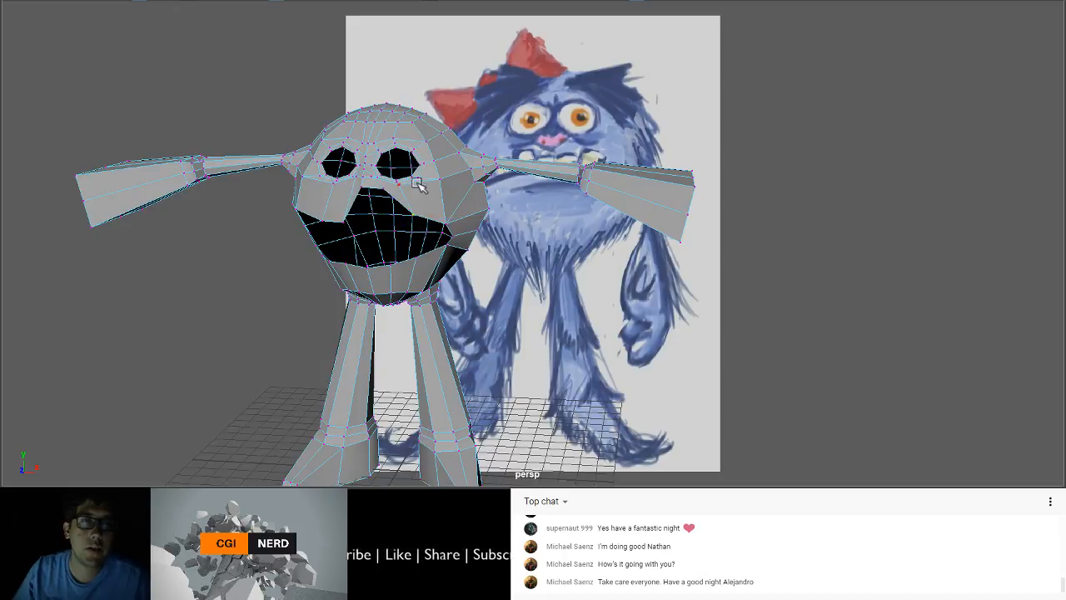
key("w")
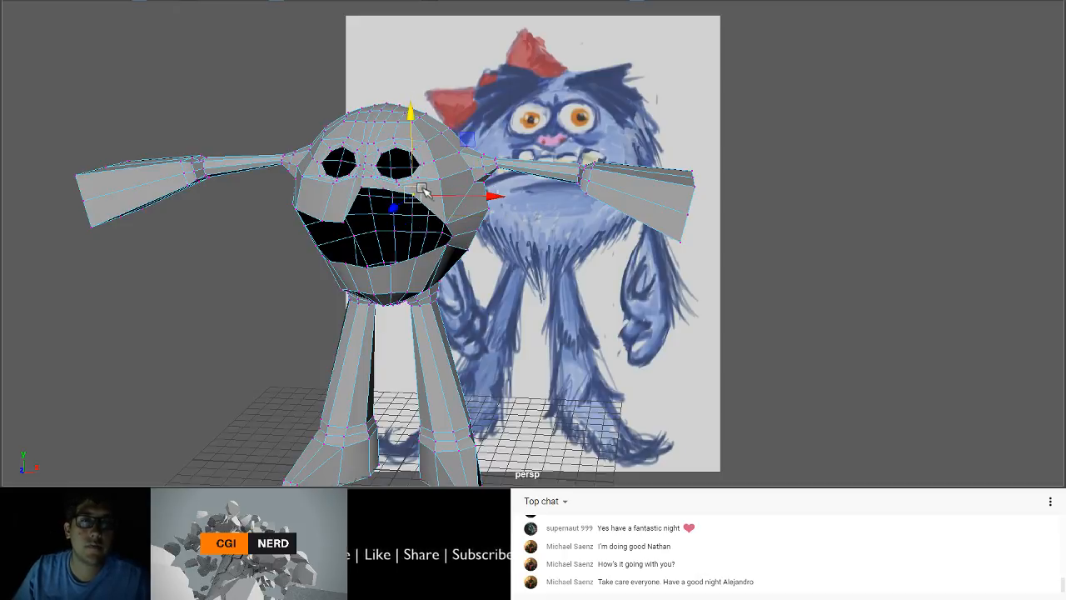
left_click_drag(416, 194, 412, 196)
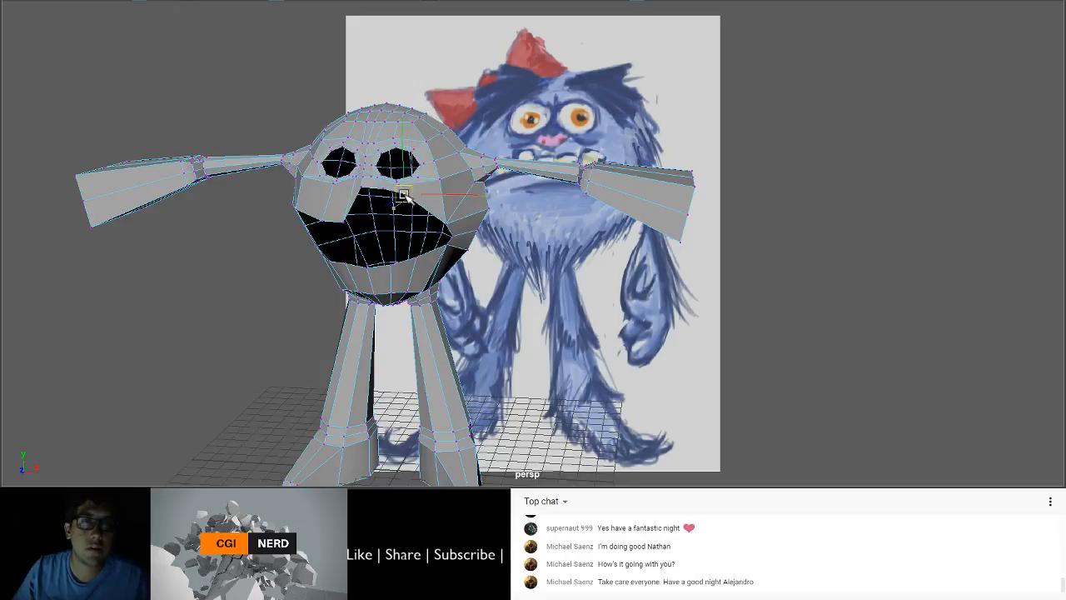
left_click_drag(404, 195, 374, 191)
Step: Shift the upper-border vertex nearer the +X mouth corner up and outward, and check the arch against the reference in the front view
left_click_drag(435, 218, 462, 205, "alt")
left_click(425, 202)
key("space")
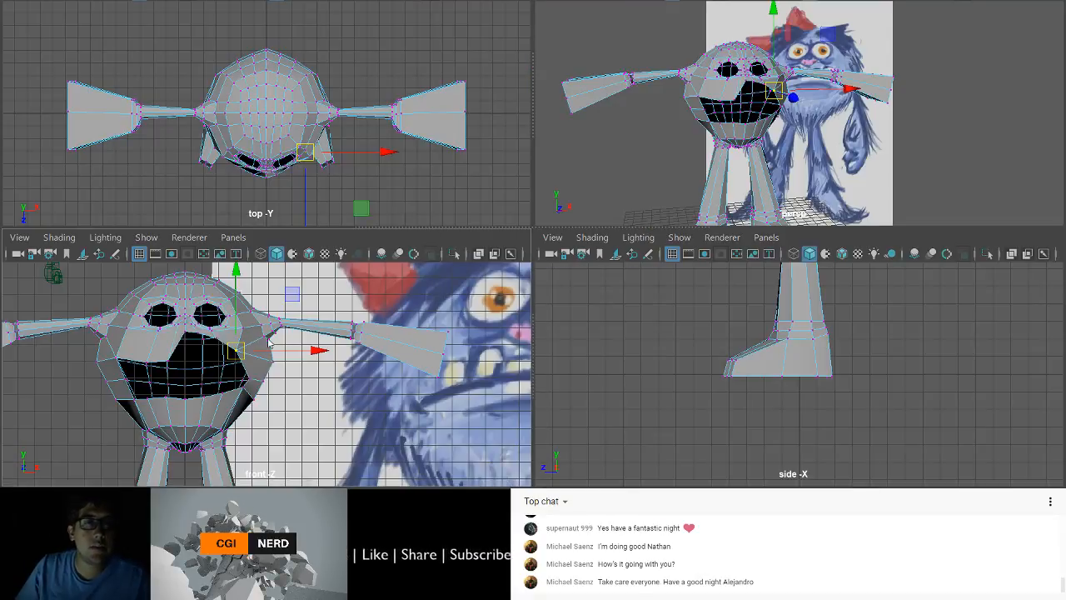
key("space")
scroll(305, 322, "down", 5)
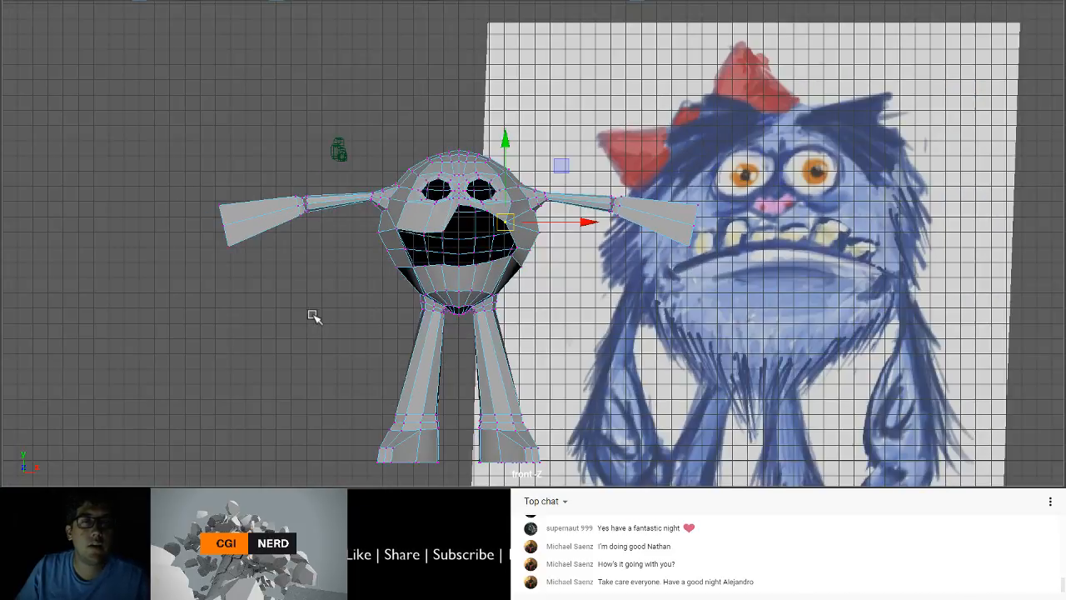
Step: Delete all faces on the -X half of the monster's body in the front view
left_click(436, 105)
left_click_drag(182, 113, 459, 486)
key("Delete")
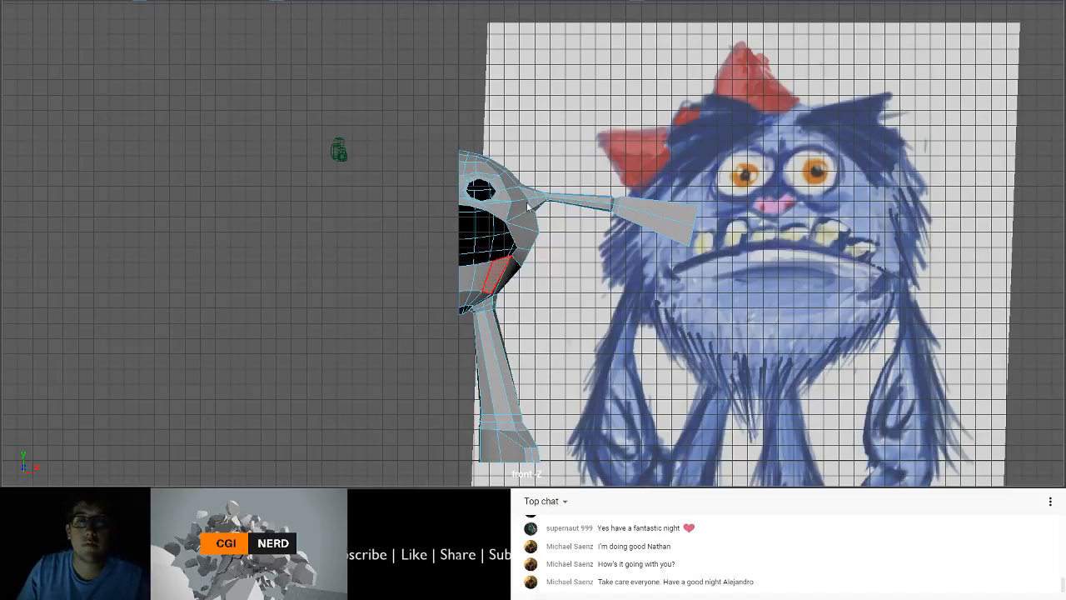
Step: Mirror the remaining half of the body across the world X axis, merging the border with a merge threshold of 0.5
key("F8")
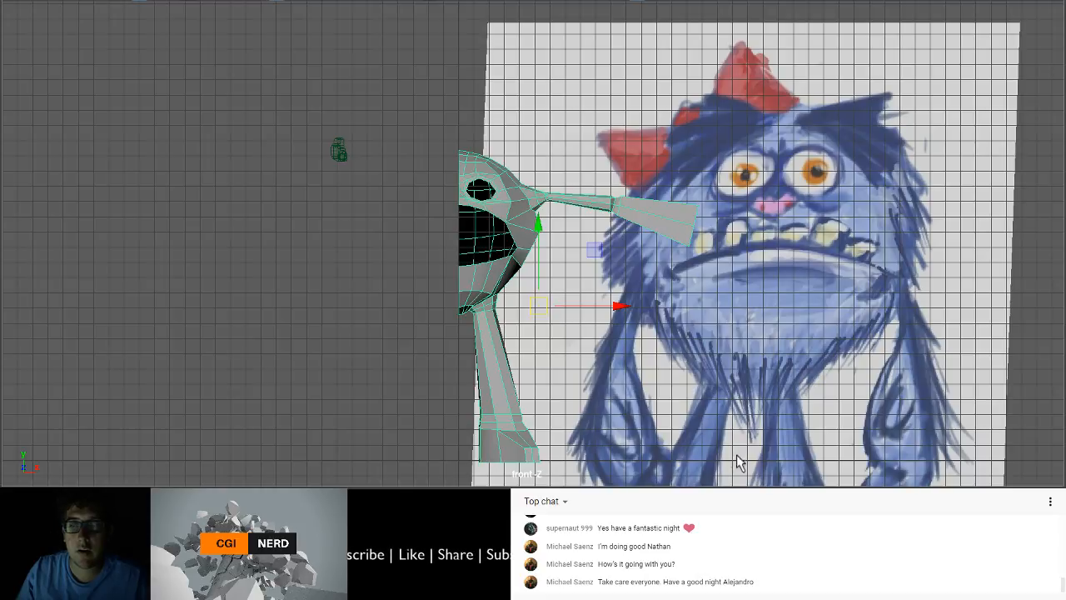
left_click(688, 469)
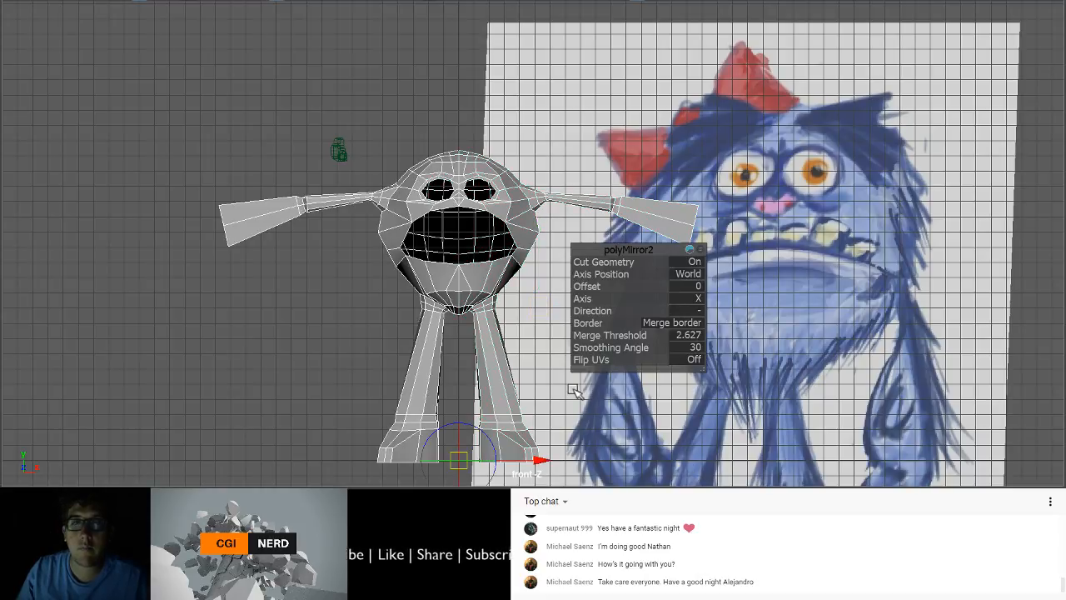
left_click(692, 335)
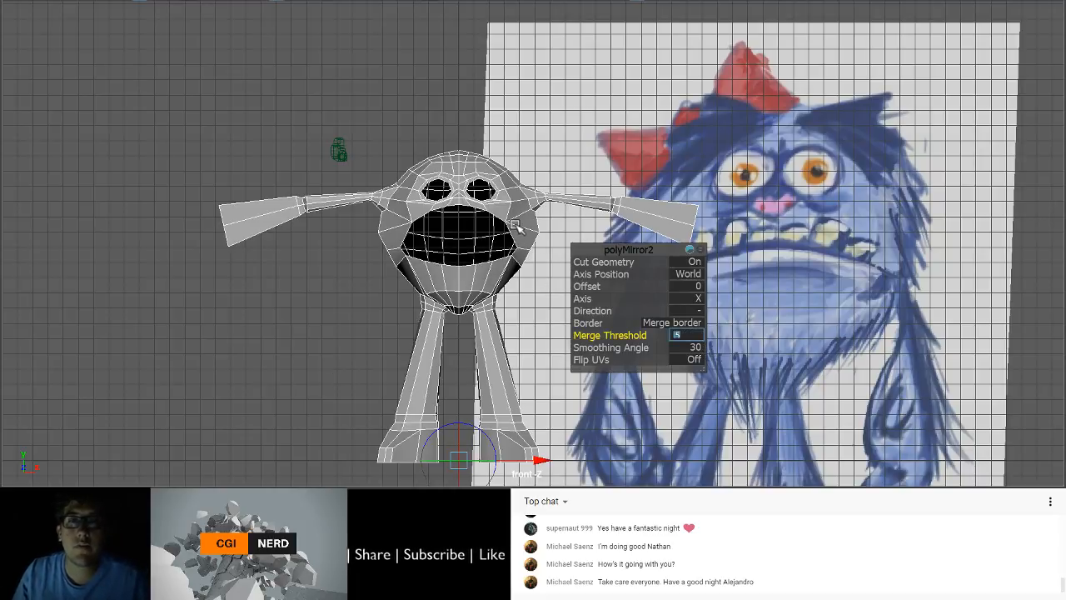
key("Return")
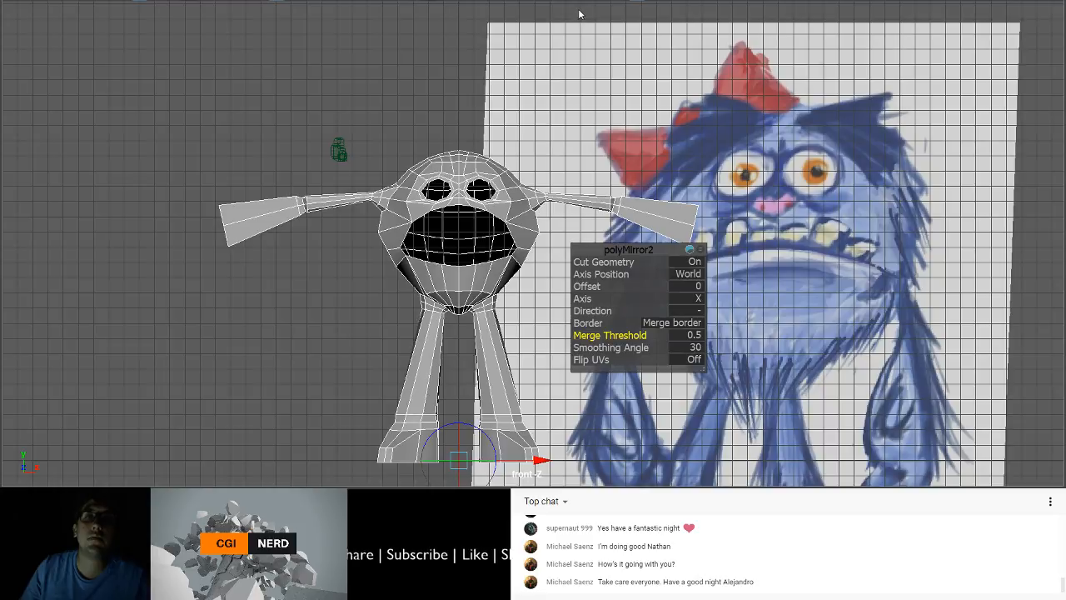
Step: Examine the mirrored body and the mouth's profile from the front, above and the side in the perspective view
key("space")
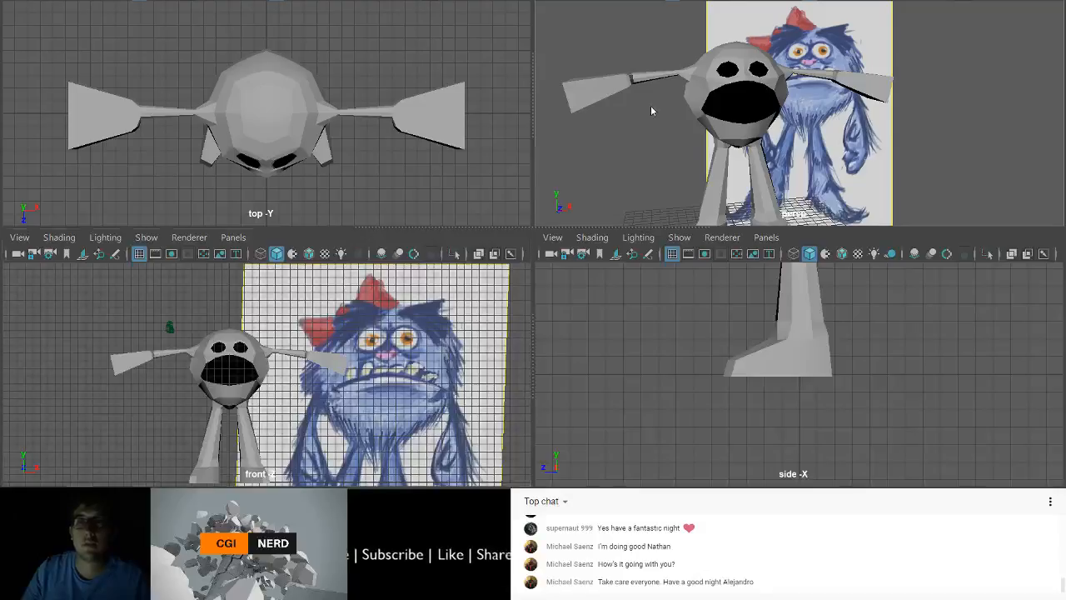
key("space")
middle_click_drag(640, 151, 431, 182, "alt")
left_click_drag(432, 182, 420, 214, "alt")
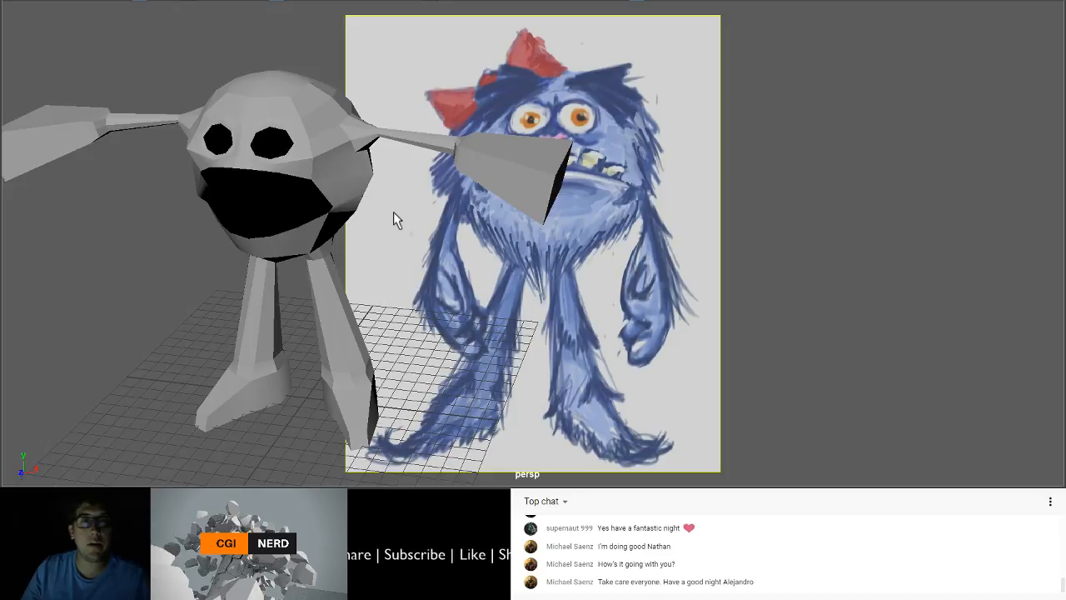
key("f")
mouse_move(509, 232)
left_mouse_down("alt")
mouse_move(440, 214)
mouse_move(516, 228)
left_mouse_up("alt")
left_click_drag(456, 203, 398, 256, "alt")
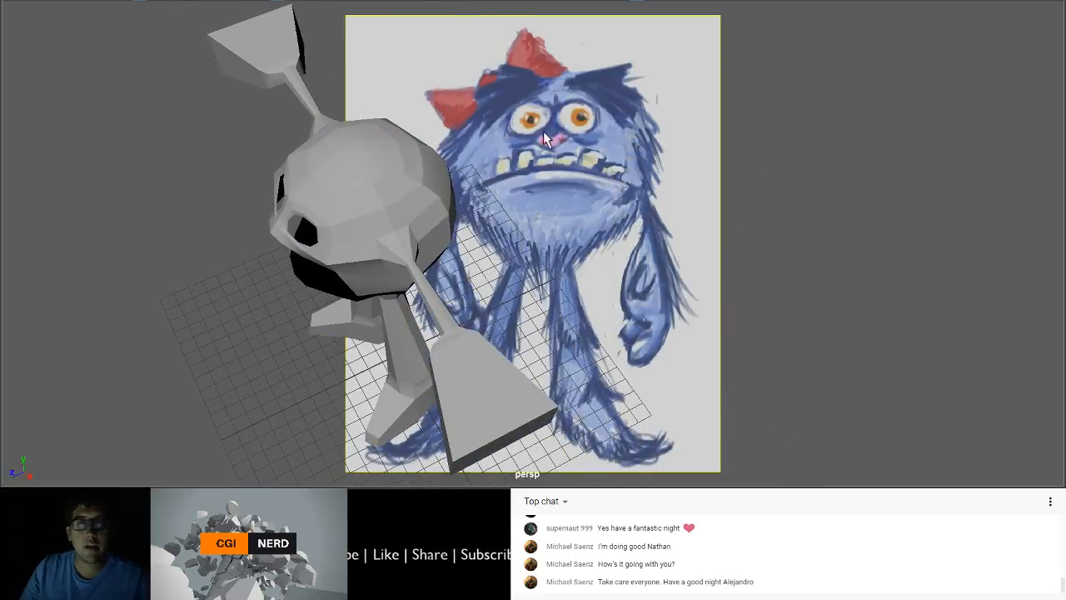
left_click_drag(448, 332, 302, 170, "alt")
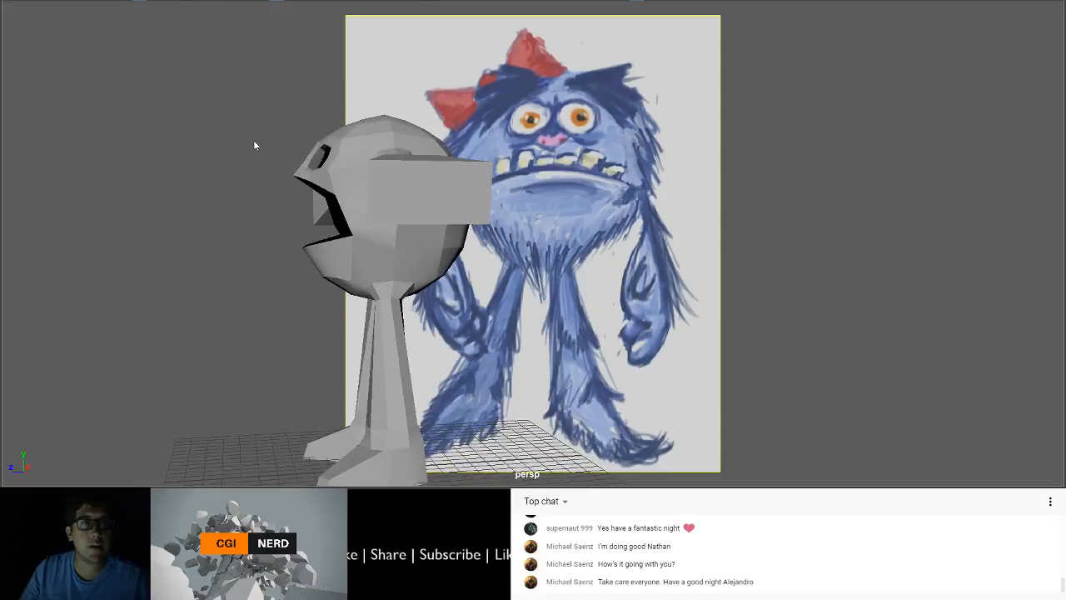
Step: Move the foremost vertices of the mouth's upper border back toward the face in the side view
key("F9")
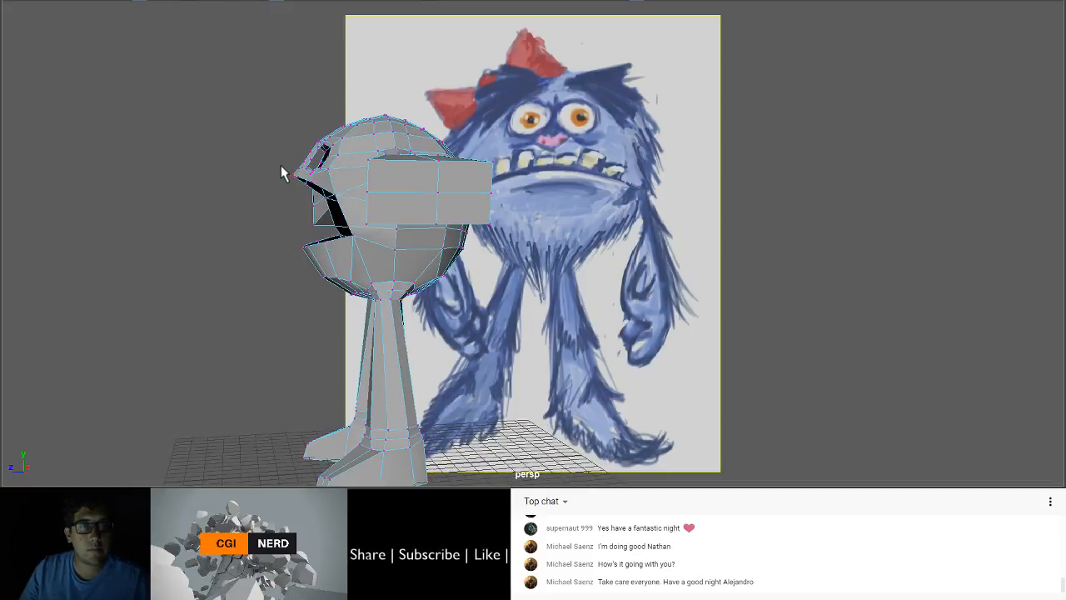
left_click_drag(282, 169, 323, 207)
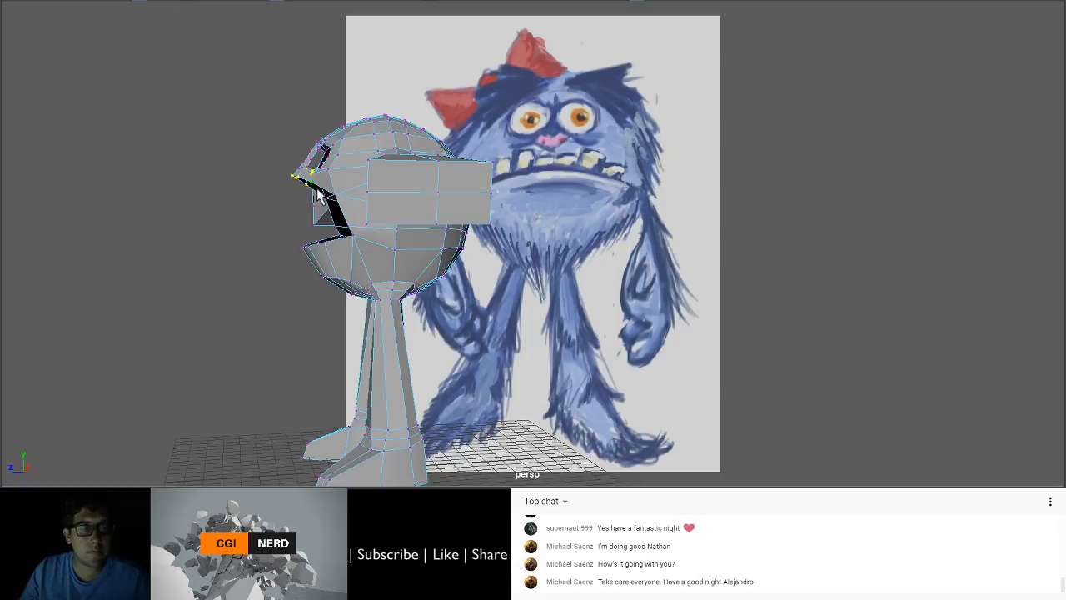
key("space")
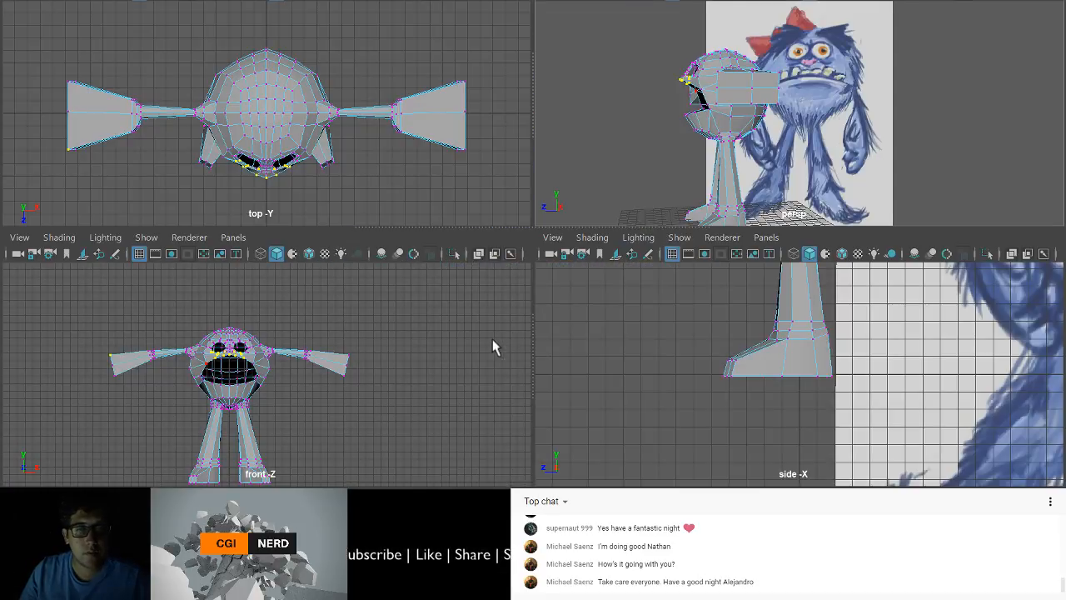
key("space")
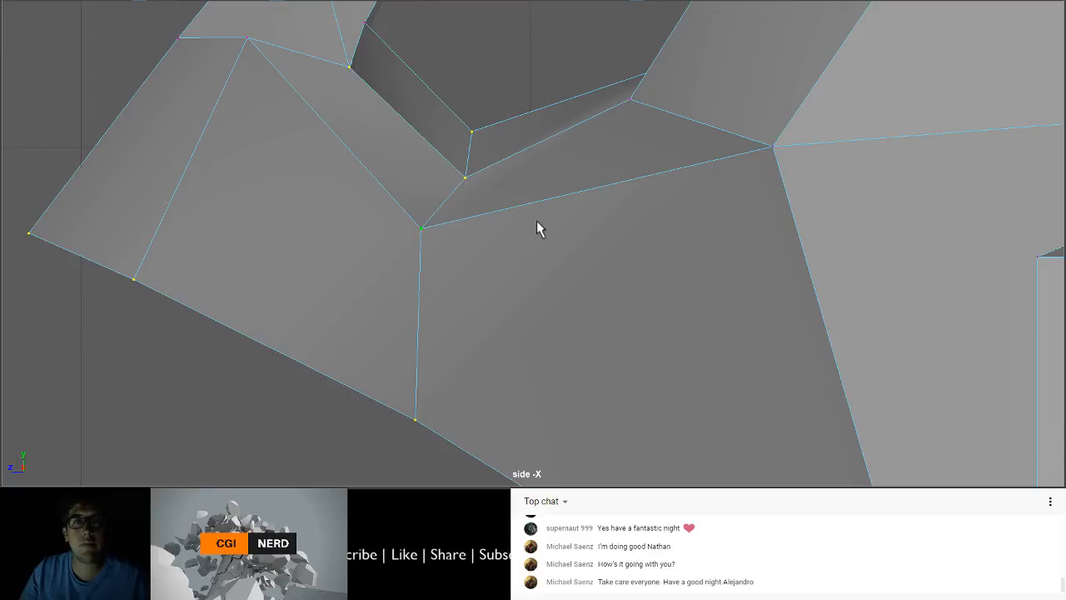
key("f")
middle_click_drag(532, 219, 506, 159, "alt")
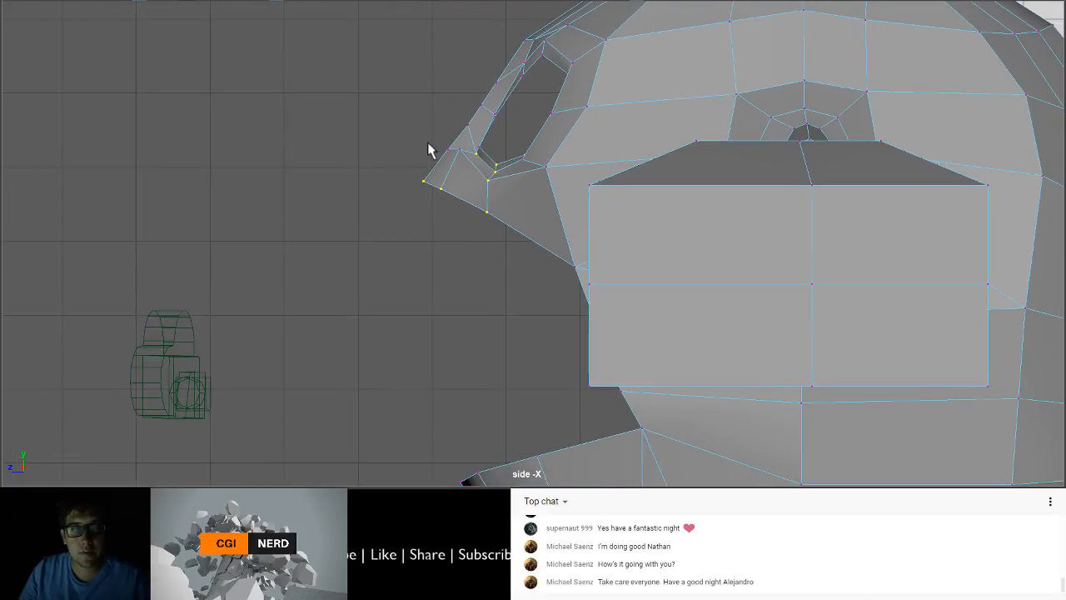
left_click_drag(405, 130, 442, 195)
key("w")
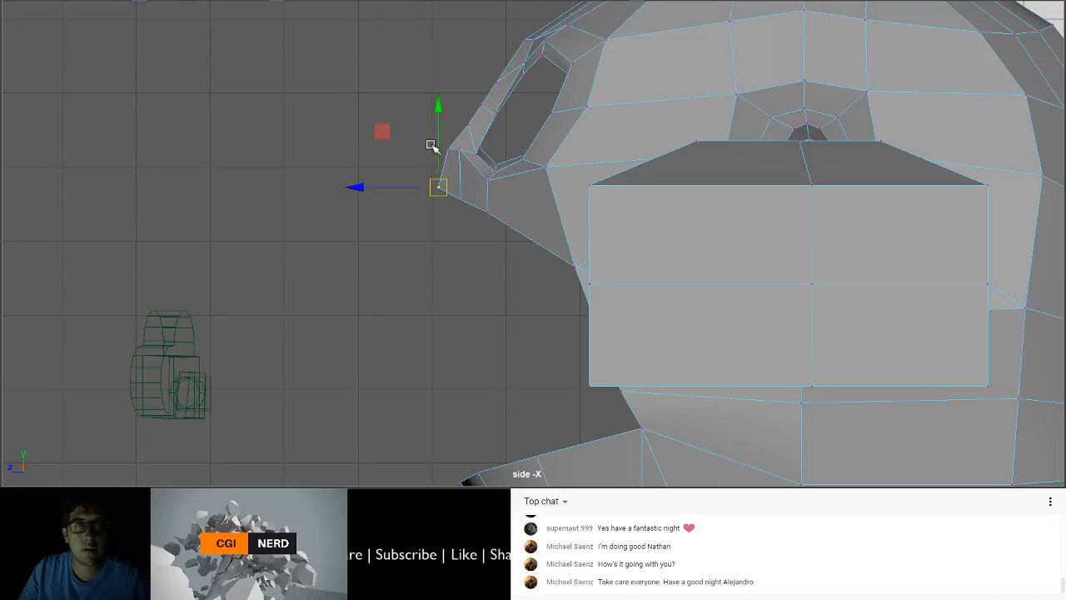
Step: Move the vertices just above the mouth back and shift the upper-border vertices back and down to round the upper lip's profile
left_click_drag(431, 145, 467, 158)
left_click_drag(462, 158, 470, 169)
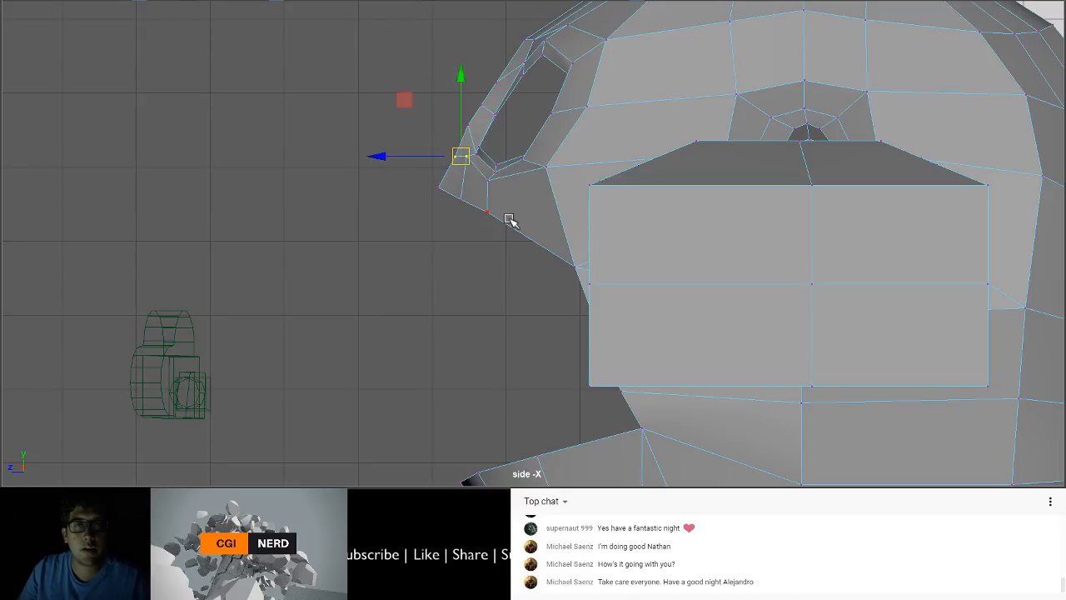
scroll(510, 219, "down", 3)
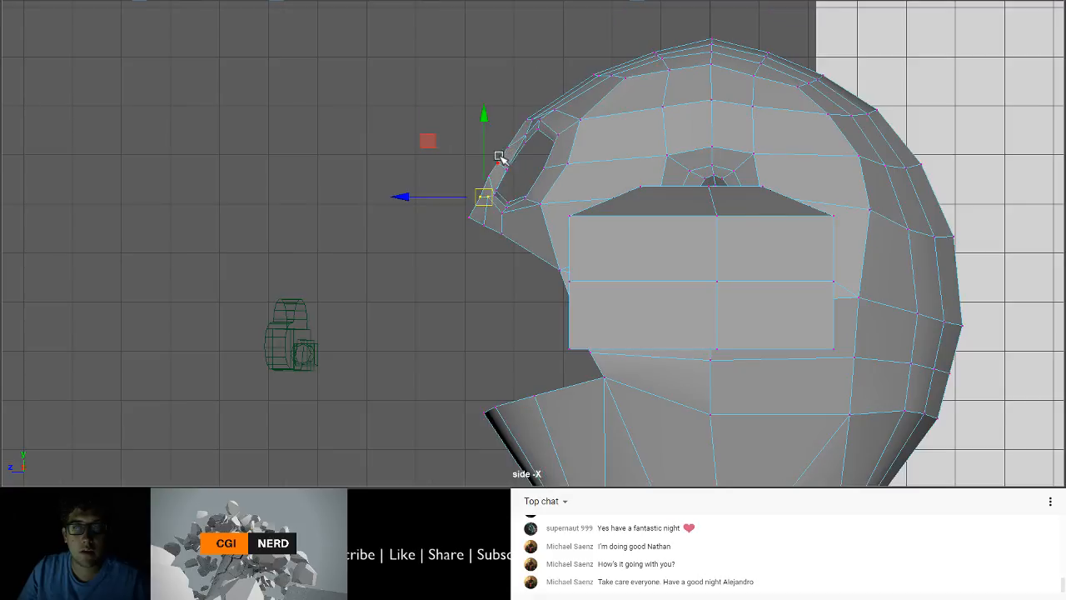
left_click_drag(456, 164, 504, 232)
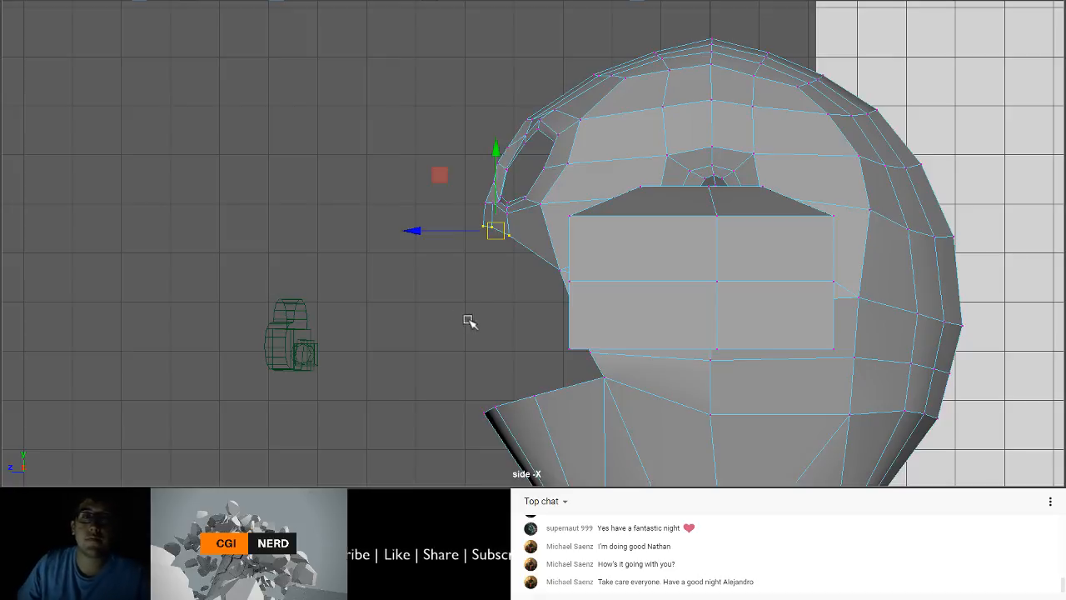
Step: Extrude the complete border edge loop of the mouth opening
key("space")
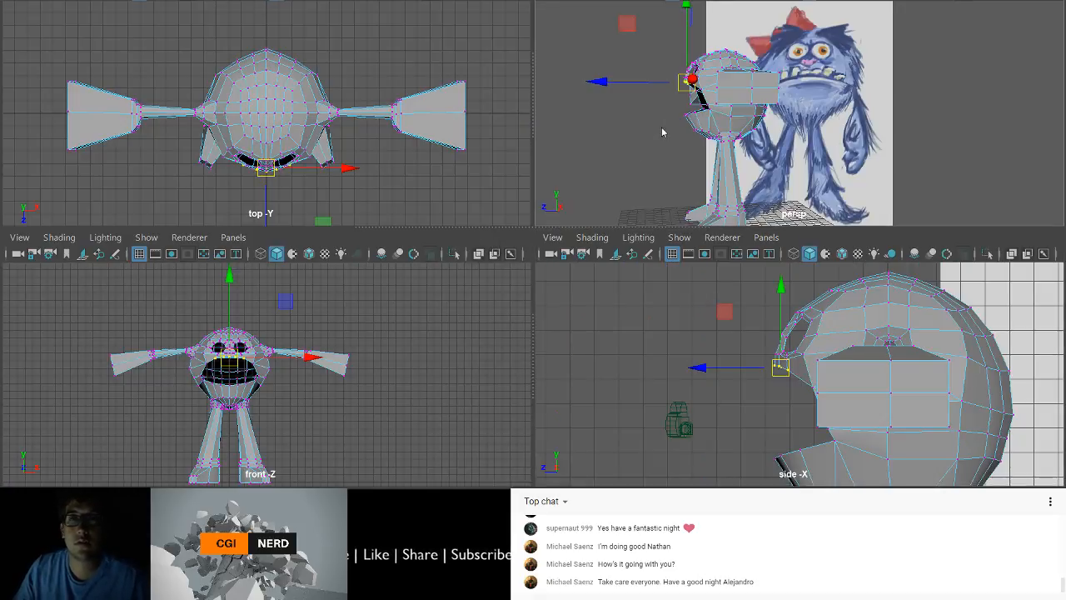
key("space")
left_click_drag(633, 173, 629, 210, "alt")
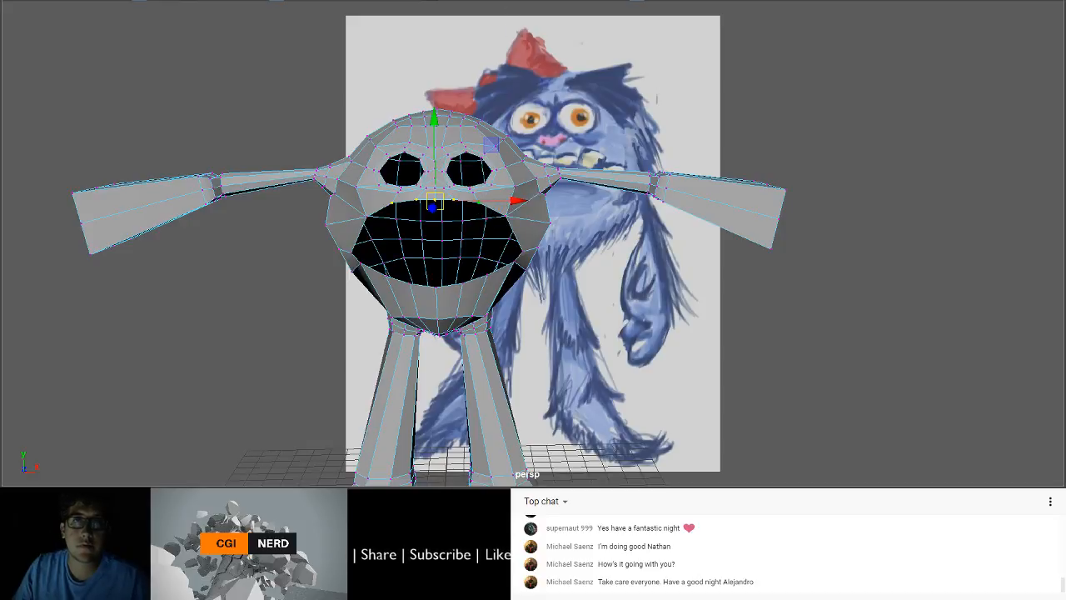
key("F10")
double_click(488, 204)
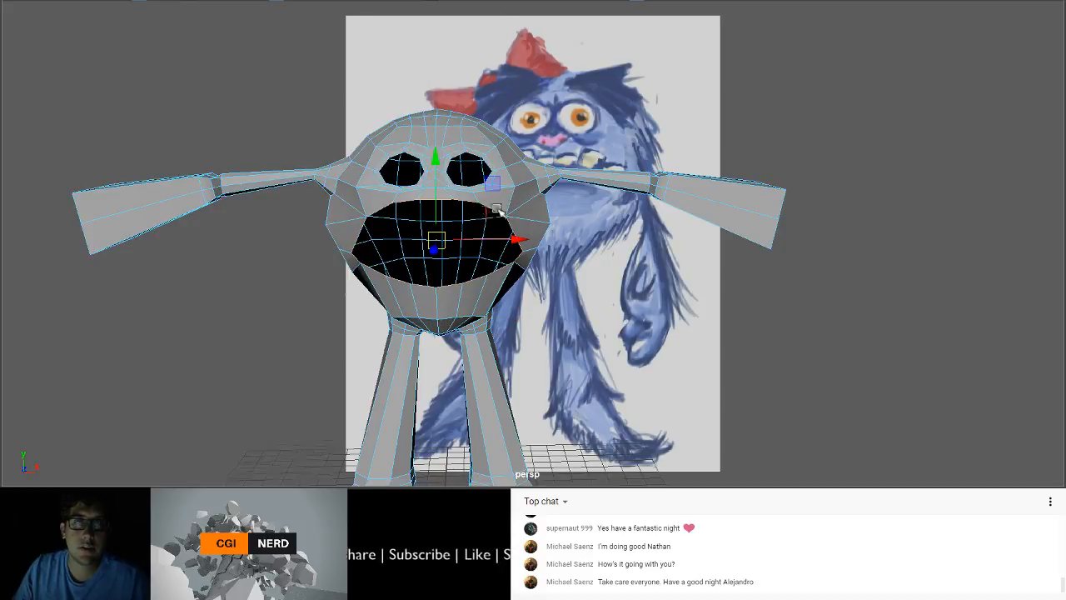
left_click_drag(497, 210, 454, 213, "alt")
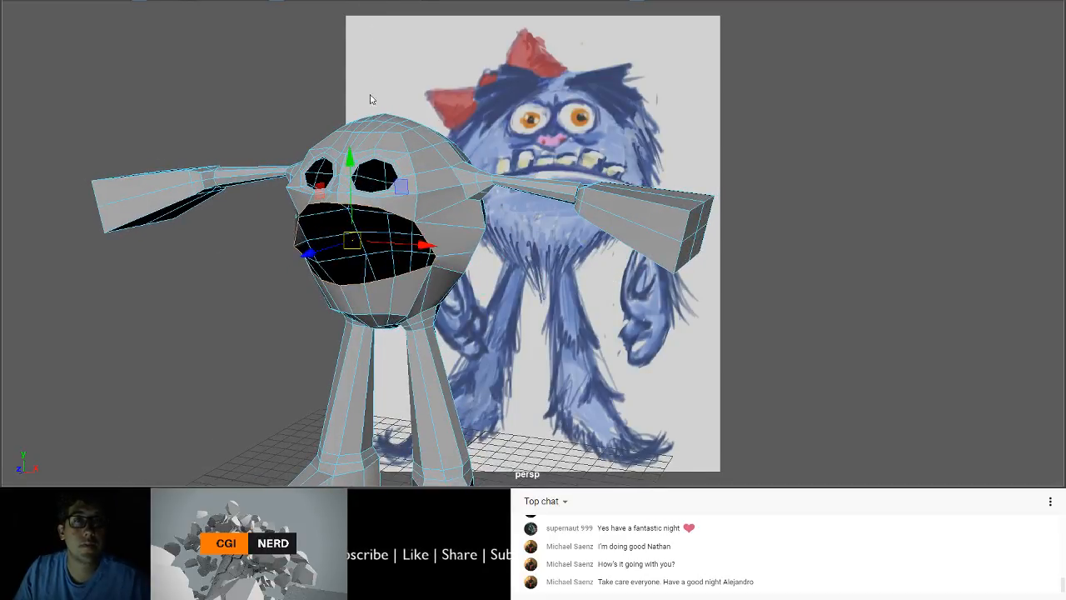
key("ctrl+e")
left_click_drag(368, 118, 397, 73, "alt")
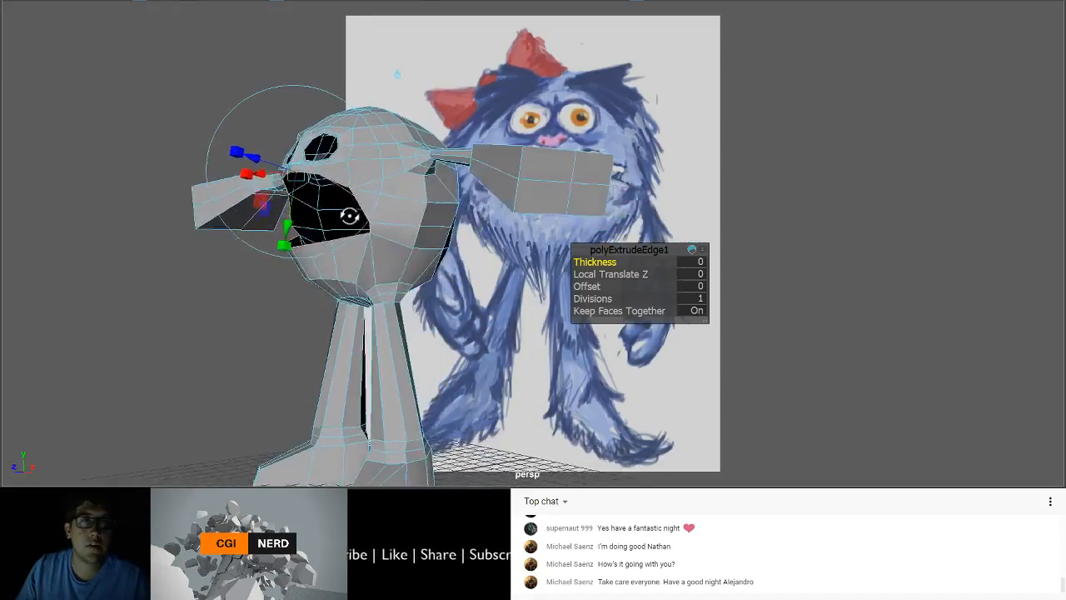
Step: Scale the extruded mouth border inward, mainly in height, to narrow the opening and form a ring of lip faces
left_click_drag(350, 215, 331, 213, "alt")
key("r")
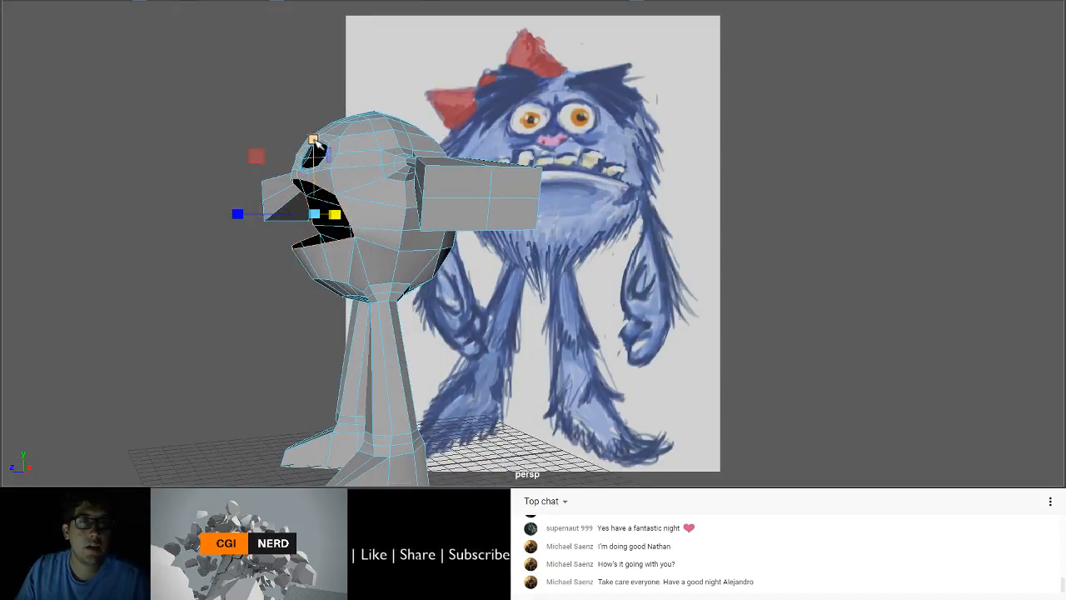
left_click_drag(332, 215, 403, 210, "alt")
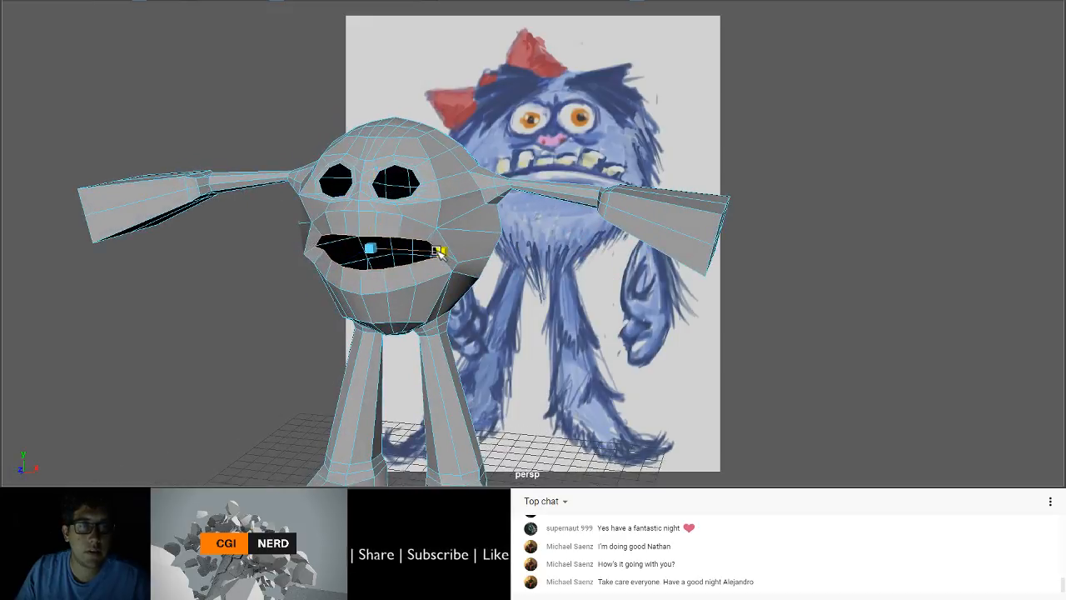
left_click_drag(439, 252, 349, 241)
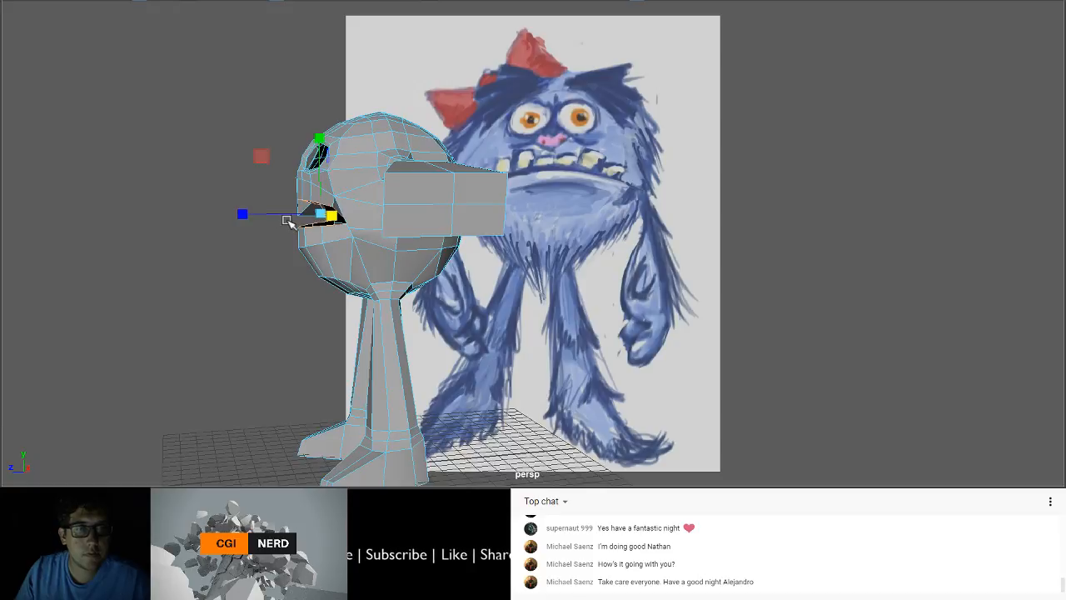
Step: Try to extrude a single lip face above the mouth opening
left_click_drag(334, 241, 424, 242, "alt")
scroll(423, 242, "up", 4)
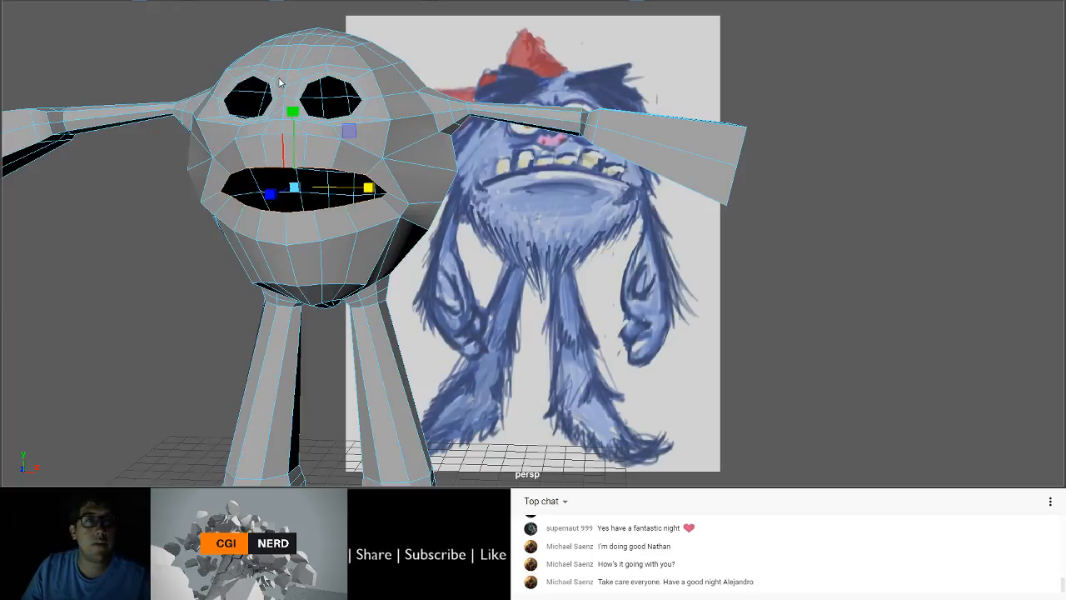
left_click(274, 148)
key("ctrl+e")
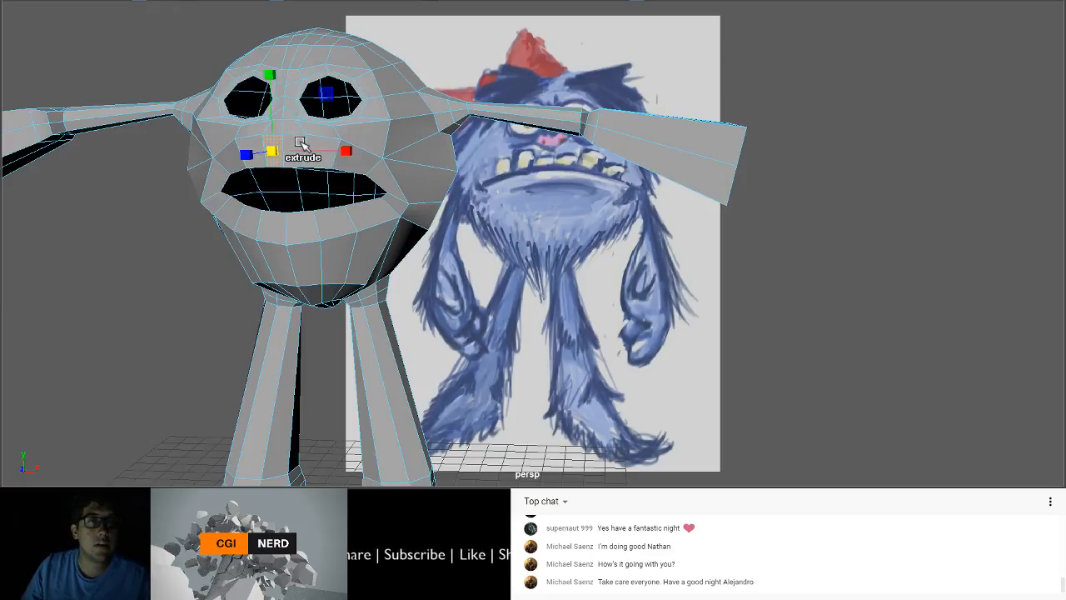
key("q")
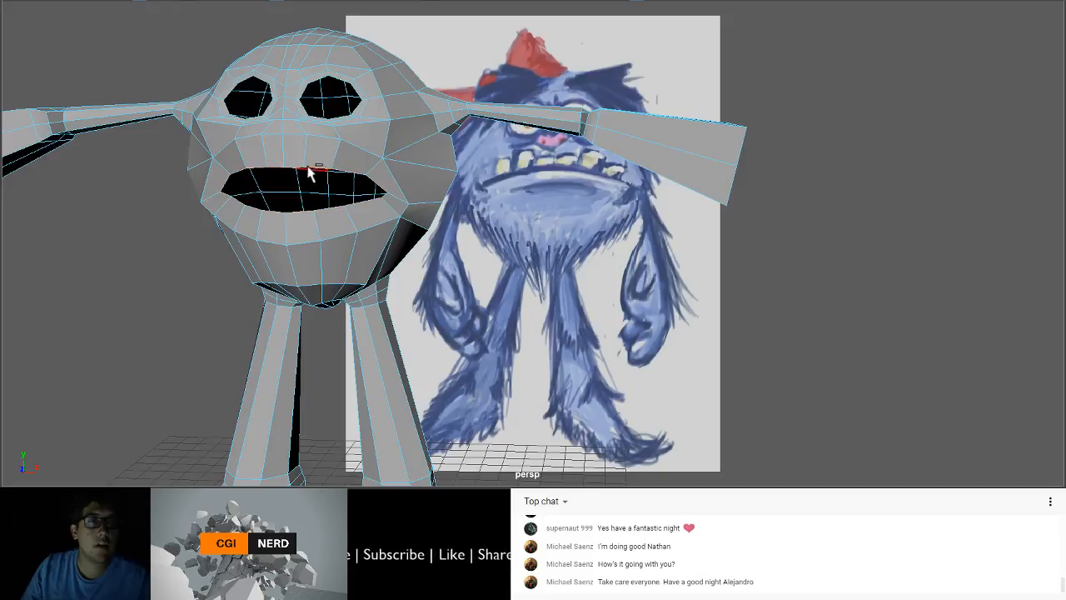
Step: Select the full ring of lip faces around the mouth and examine how it wraps the opening from both sides
left_click(296, 152)
double_click(349, 228)
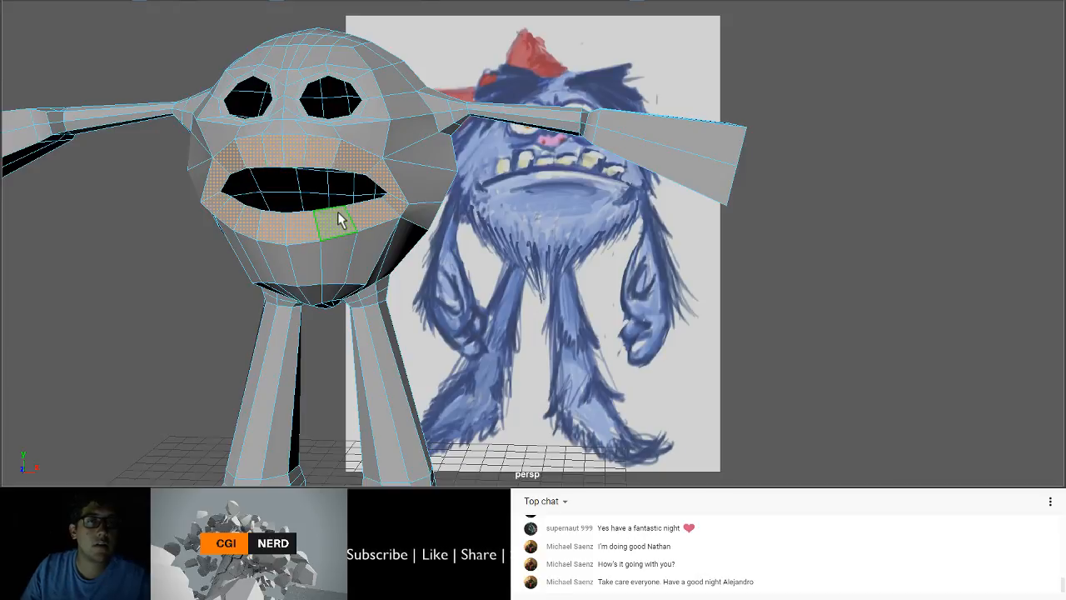
mouse_move(339, 214)
left_mouse_down("alt")
mouse_move(421, 254)
mouse_move(352, 209)
left_mouse_up("alt")
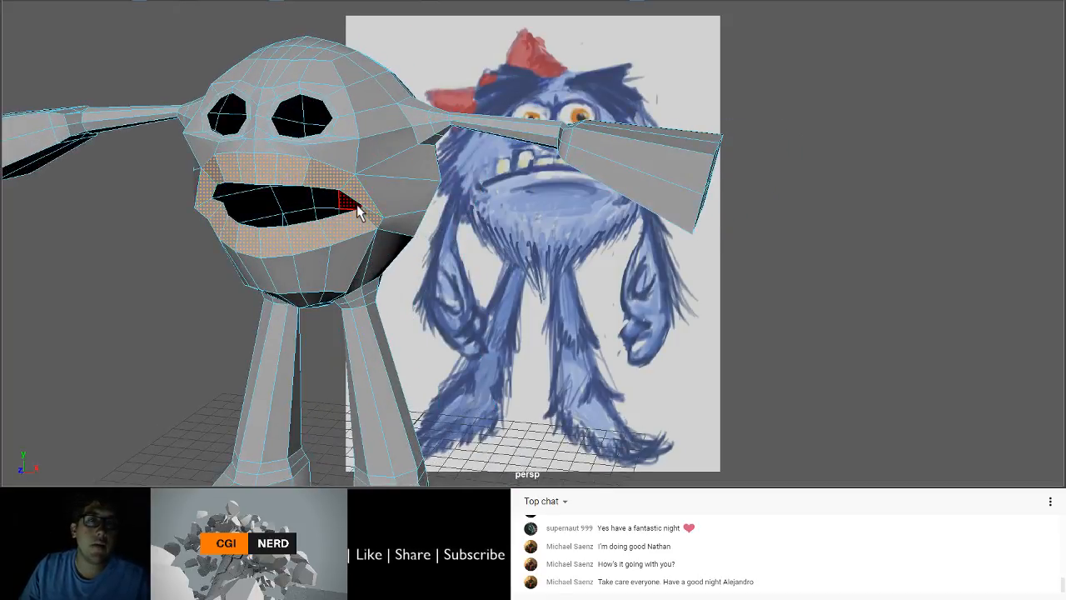
mouse_move(252, 219)
left_mouse_down("alt")
mouse_move(298, 191)
mouse_move(250, 208)
left_mouse_up("alt")
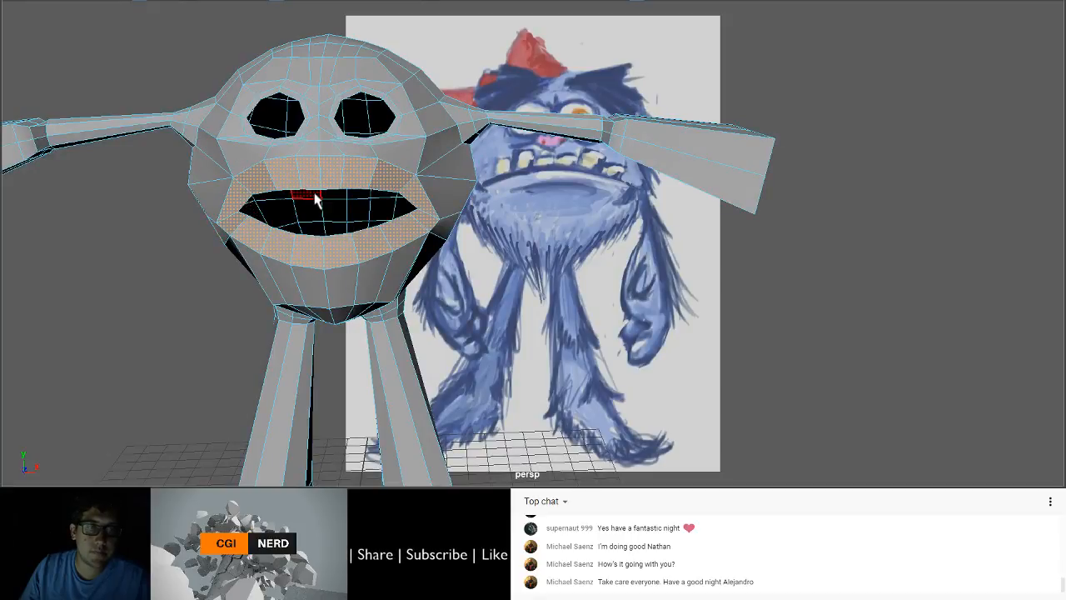
left_click_drag(315, 198, 505, 212, "alt")
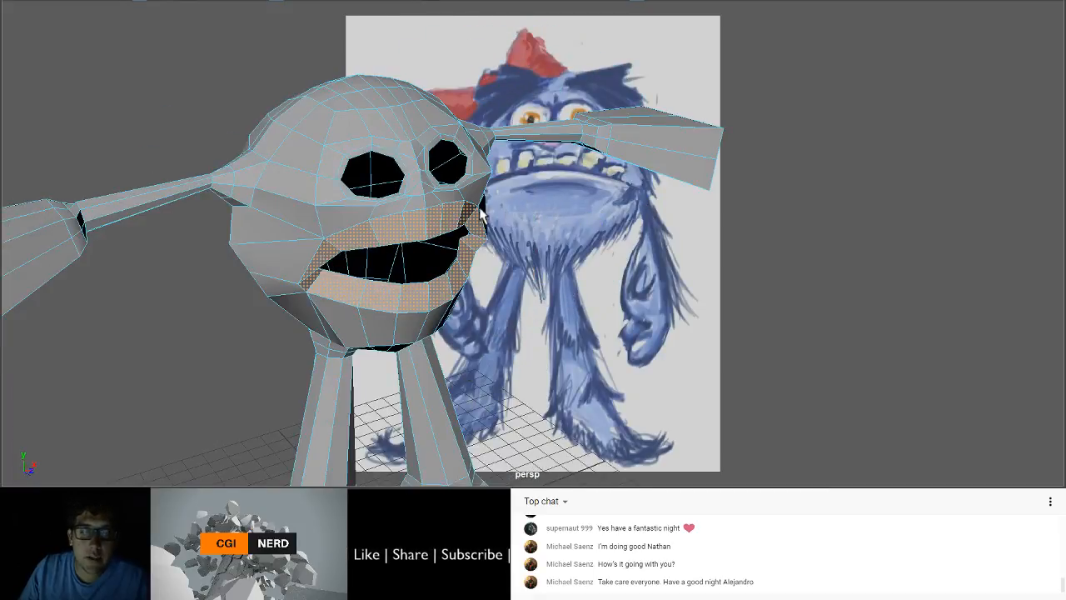
left_click_drag(451, 239, 418, 225, "alt")
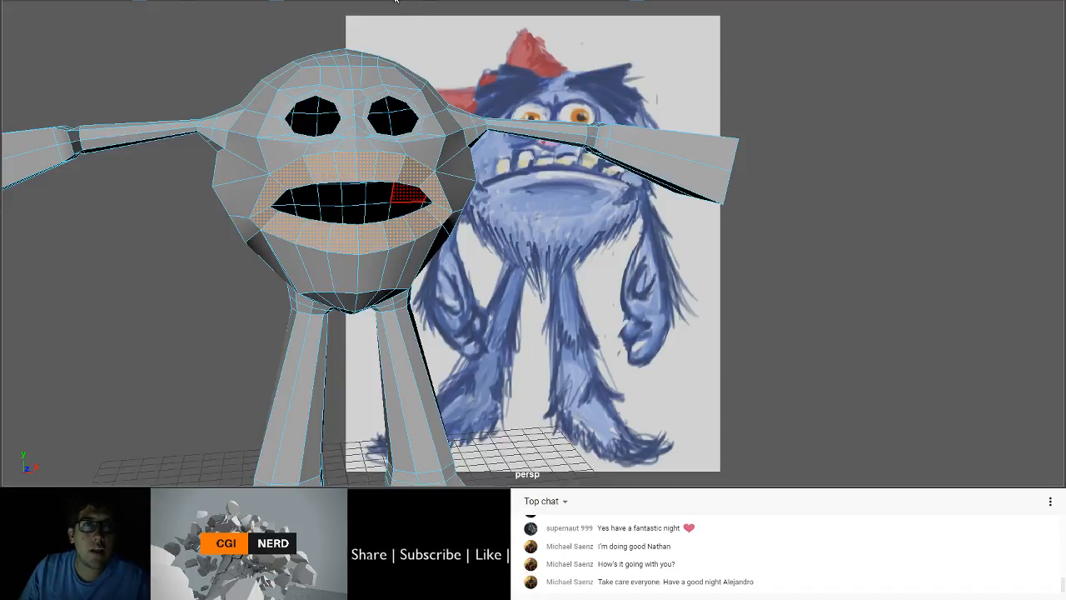
right_click_drag(395, 0, 396, 3)
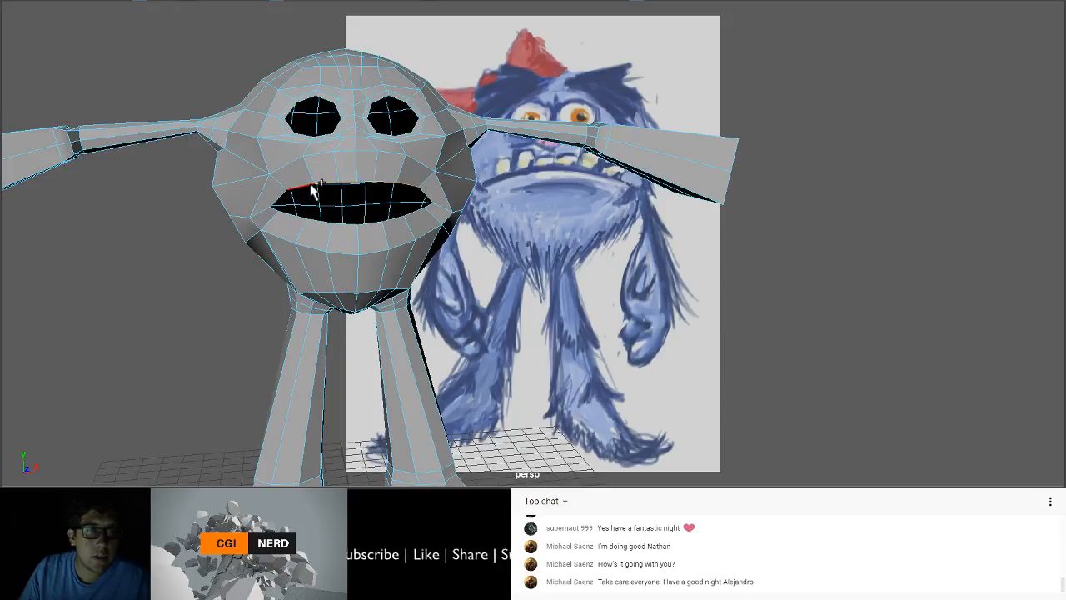
Step: Select the upper edges of the mouth opening and move them slightly upward
left_click_drag(360, 195, 396, 188, "alt")
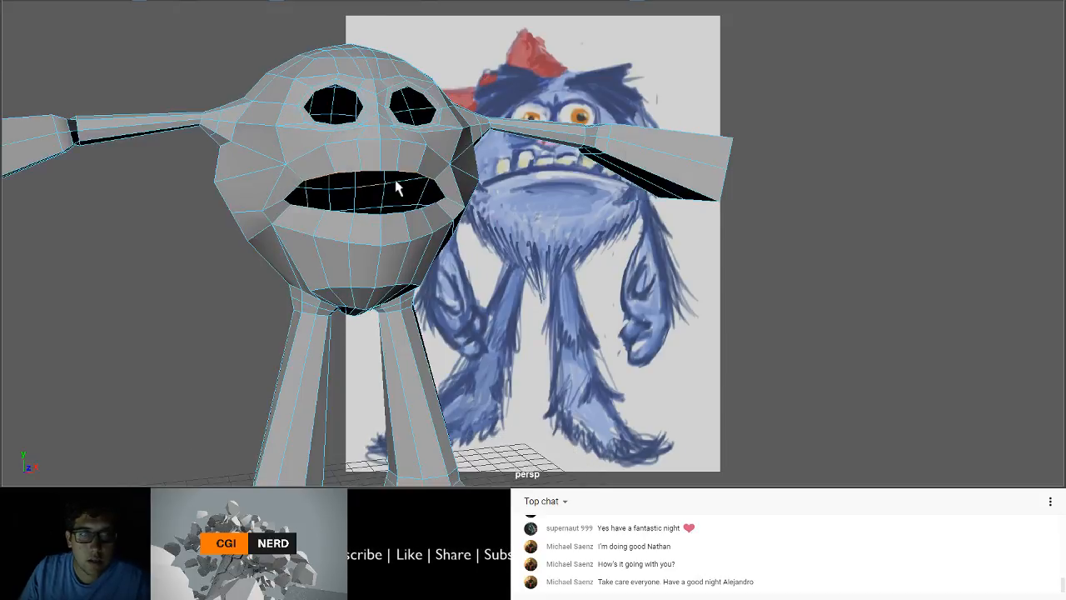
double_click(396, 188)
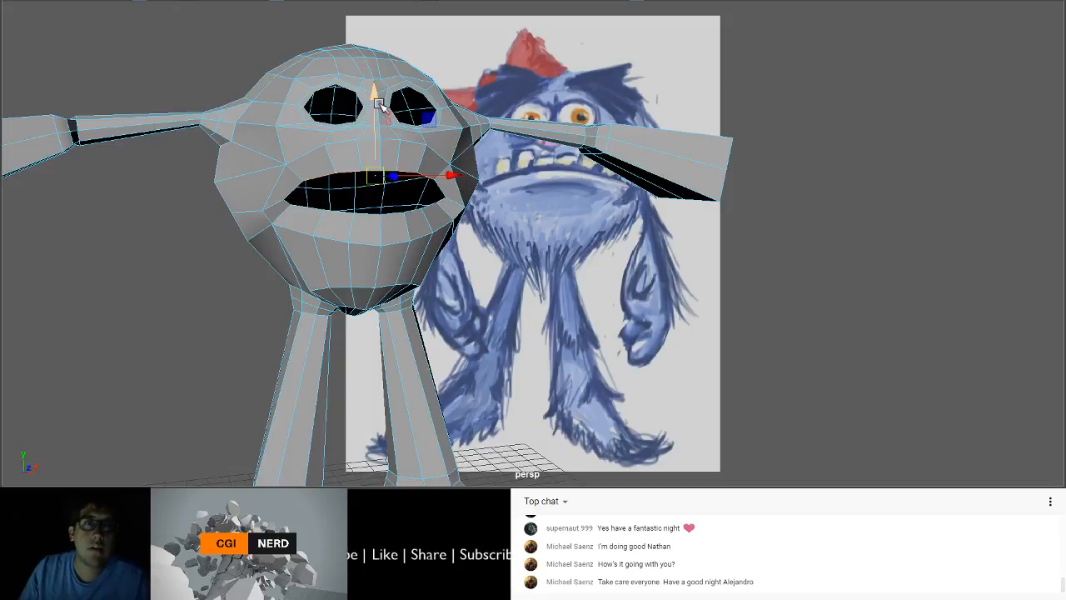
left_click_drag(377, 106, 421, 124)
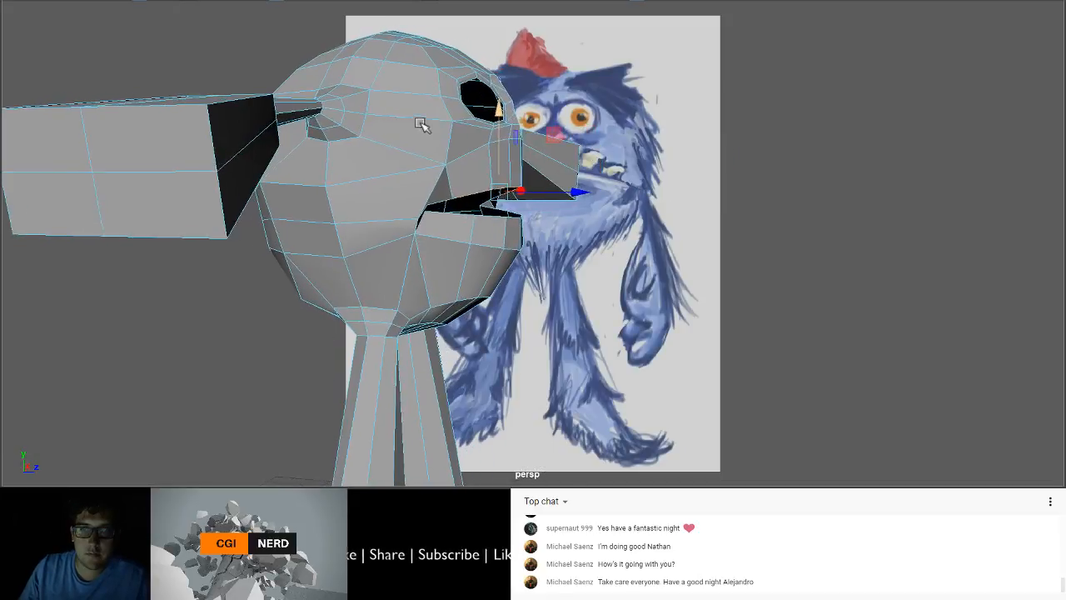
Step: Select the edges along the lower rim of the mouth opening and pull them forward to start the lower lip
left_click_drag(456, 214, 433, 268, "alt")
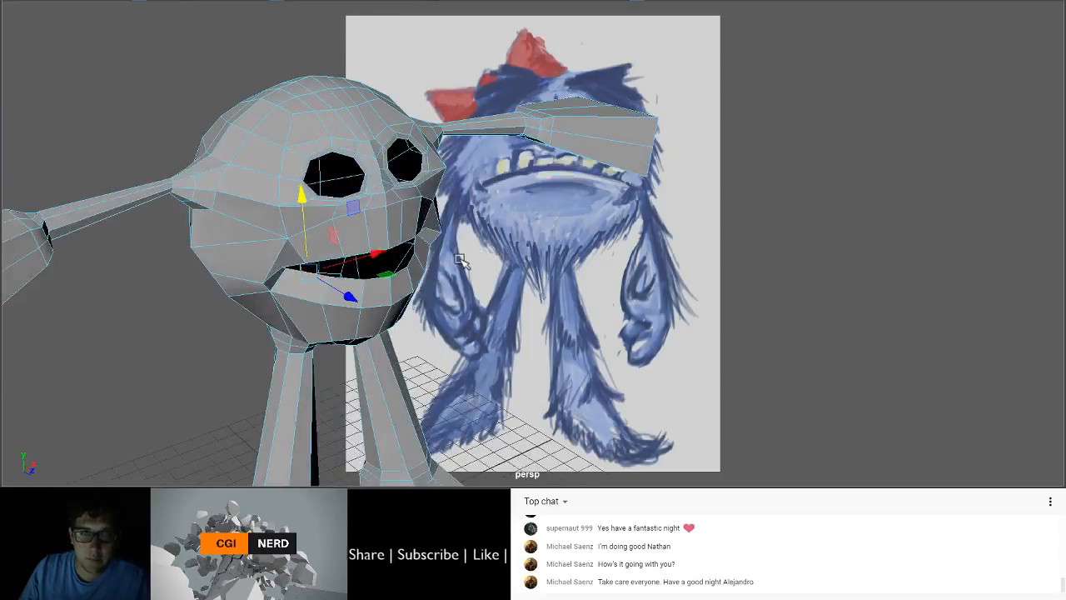
left_click(354, 281, "shift")
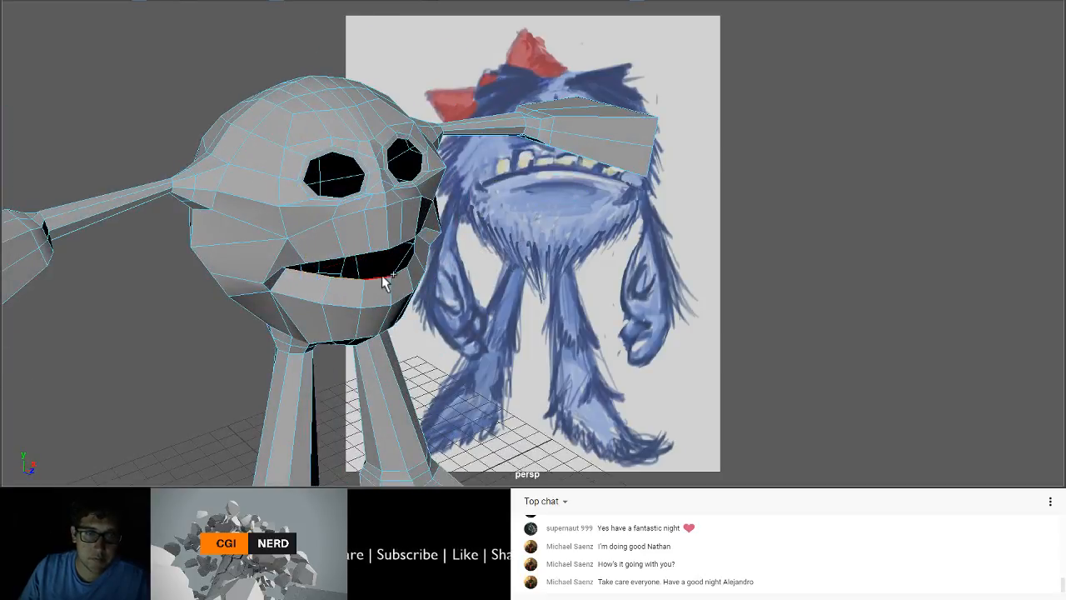
left_click(381, 278, "shift")
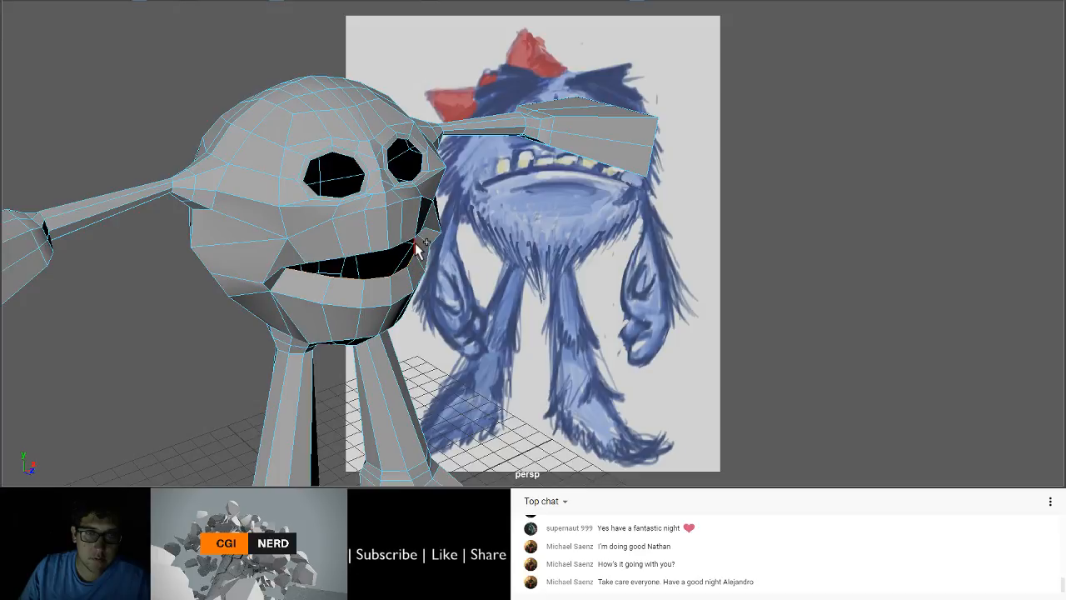
left_click_drag(418, 245, 469, 238, "alt")
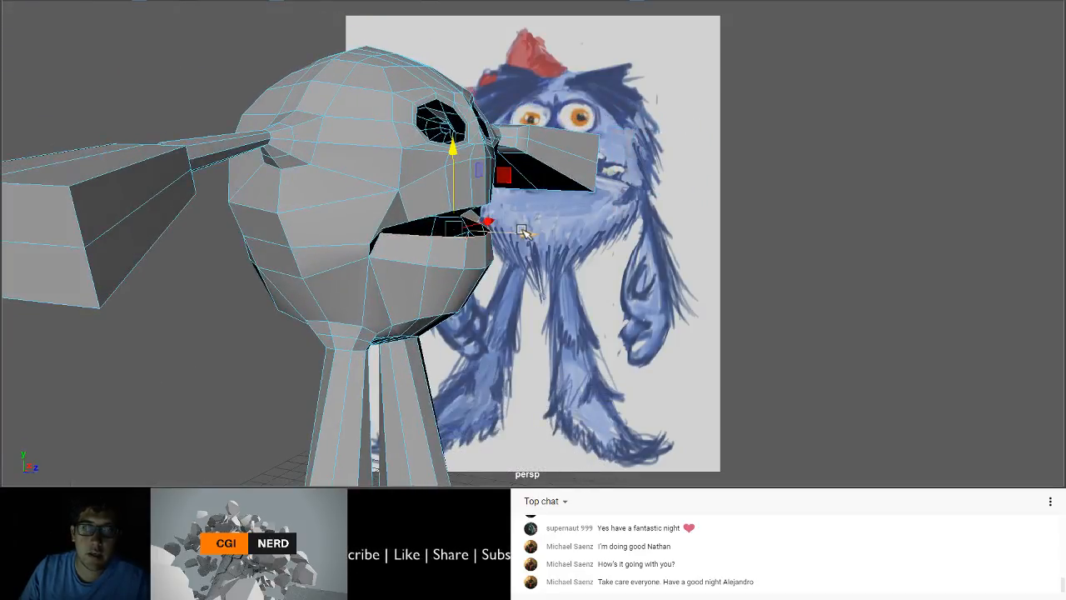
left_click_drag(523, 231, 480, 250, "alt")
key("w")
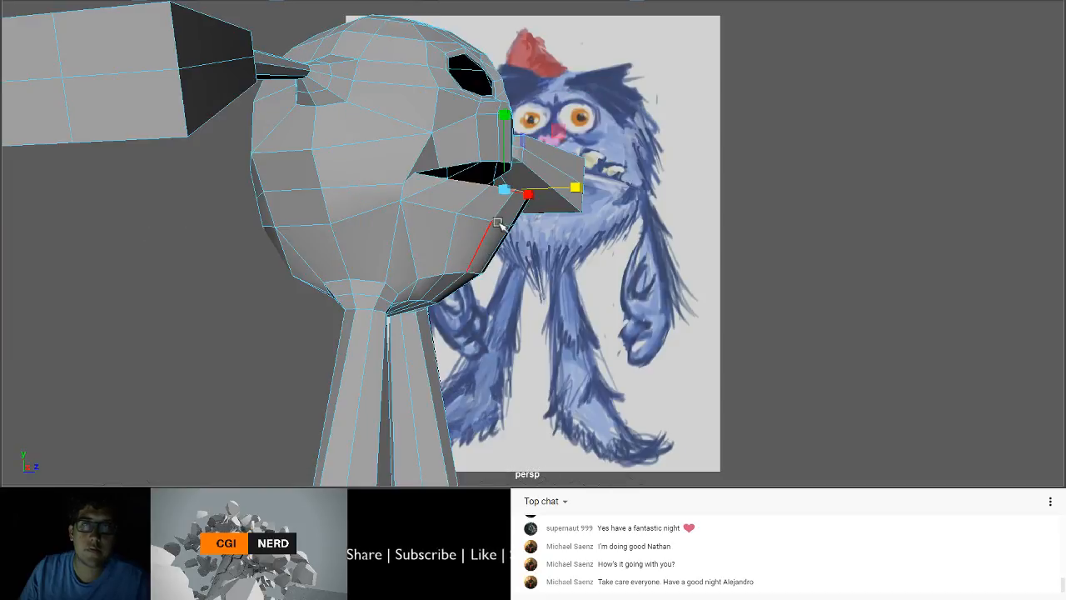
Step: Scale and rotate the lower lip edges, pulling them further out in front of the face
left_click_drag(503, 125, 541, 115)
key("e")
left_click_drag(564, 176, 454, 243, "alt")
key("w")
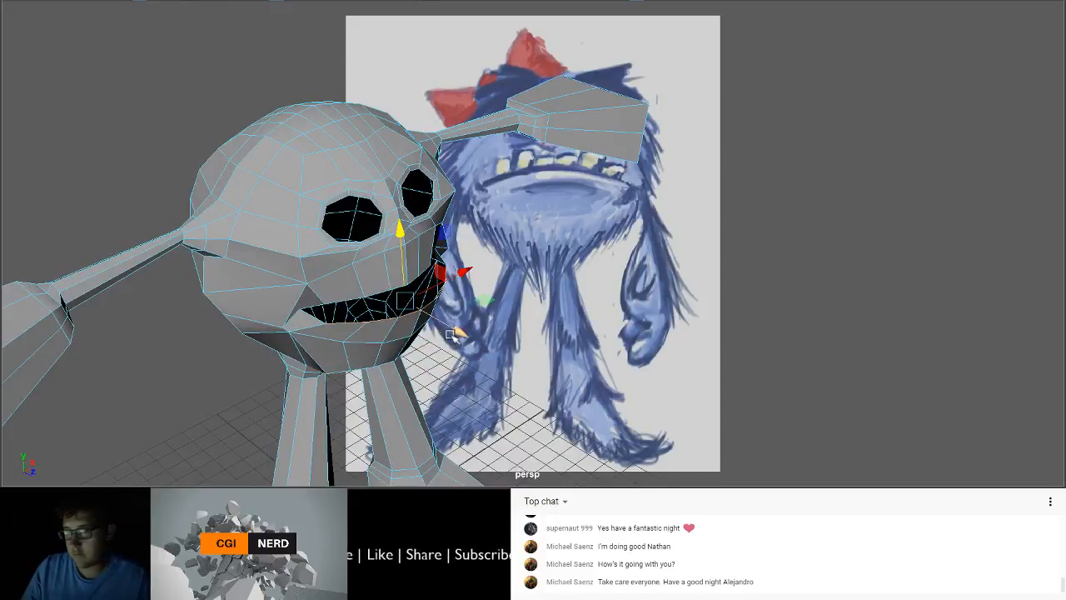
left_click_drag(462, 334, 506, 315)
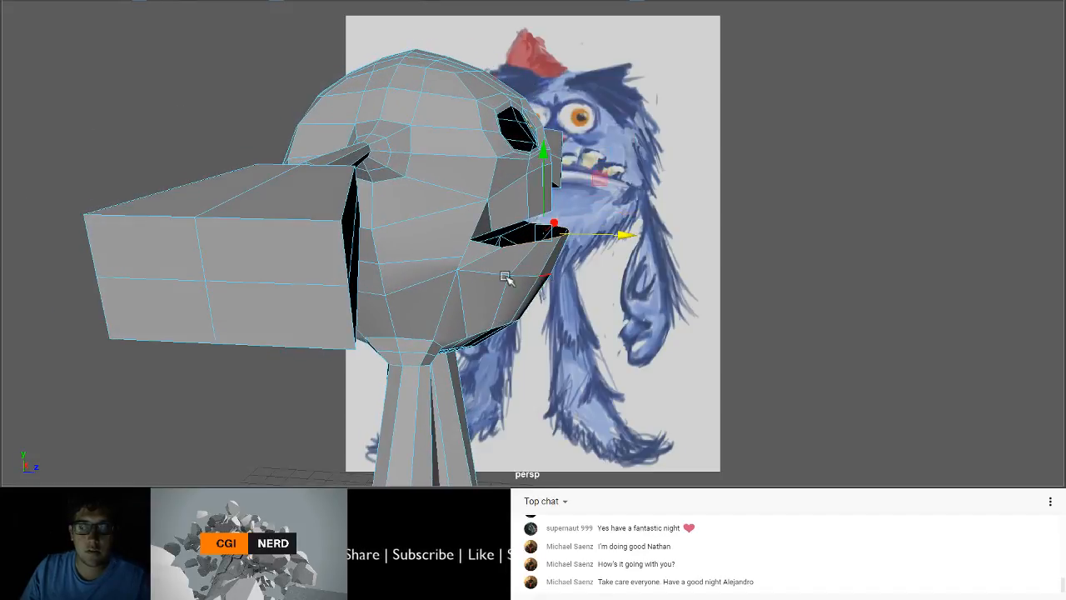
left_click_drag(506, 277, 404, 220, "alt")
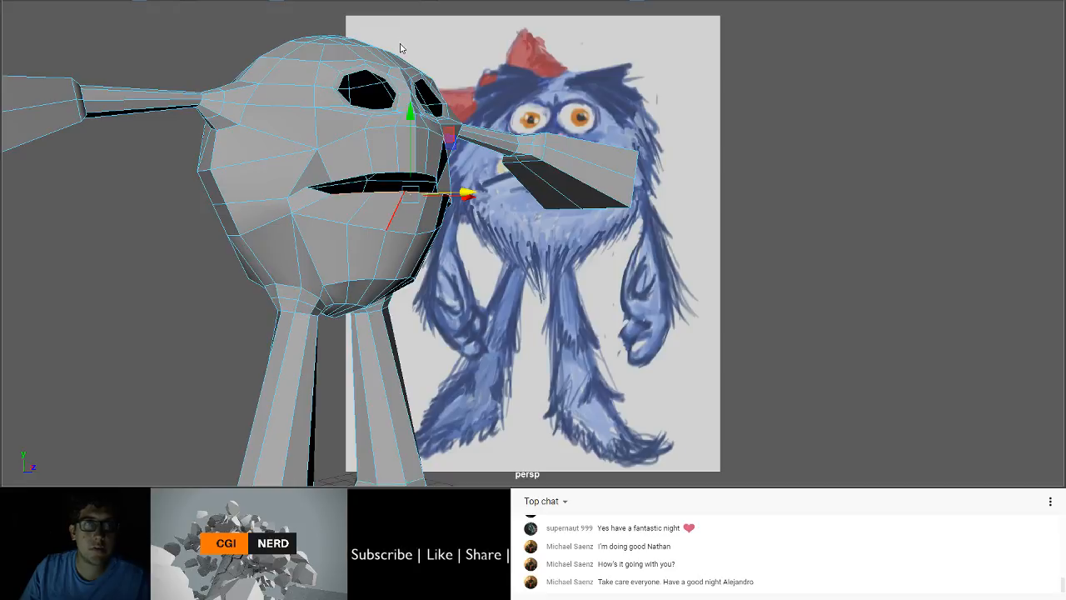
Step: Extend the lower lip edge selection, then adjust its position and tilt
left_click(408, 214)
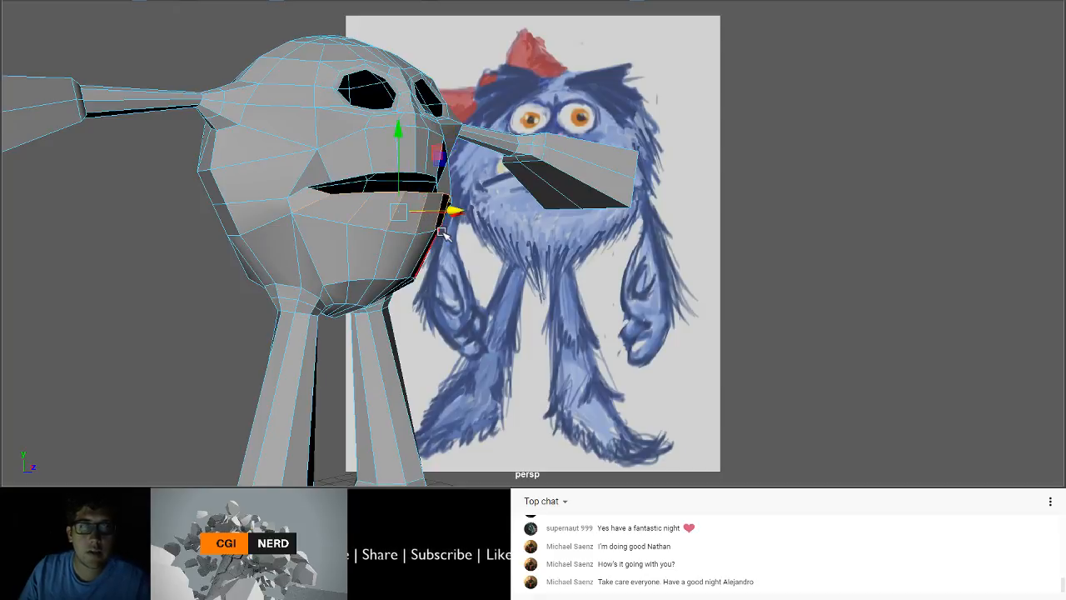
left_click_drag(446, 213, 618, 248, "alt")
left_click_drag(534, 167, 540, 179)
key("e")
left_click_drag(611, 215, 510, 263)
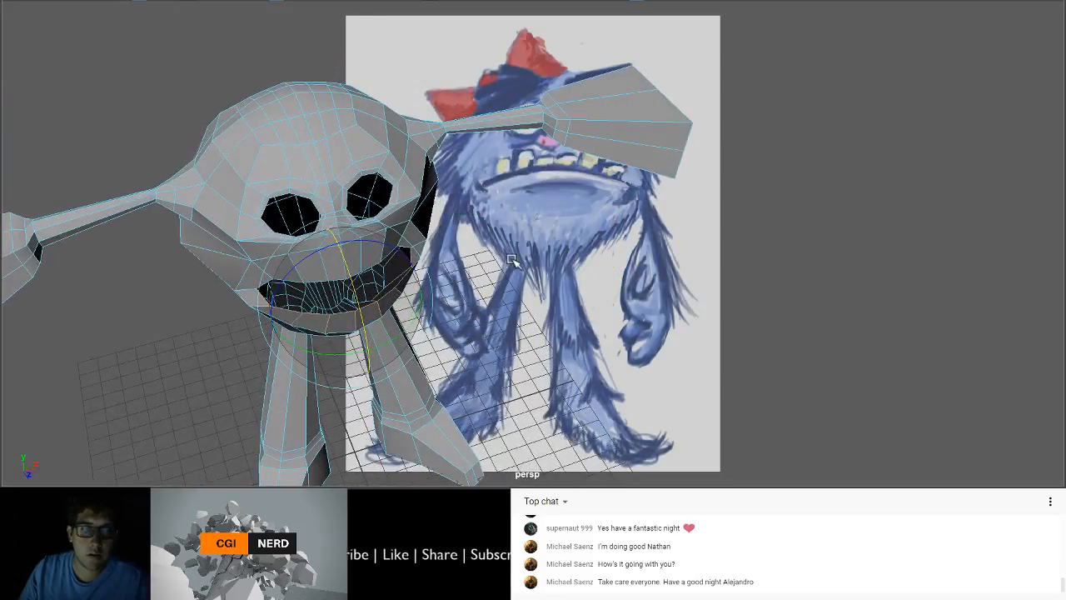
Step: Refine the selection of edges along the lower lip and scale them in width and depth
left_click_drag(379, 280, 360, 285, "alt")
key("q")
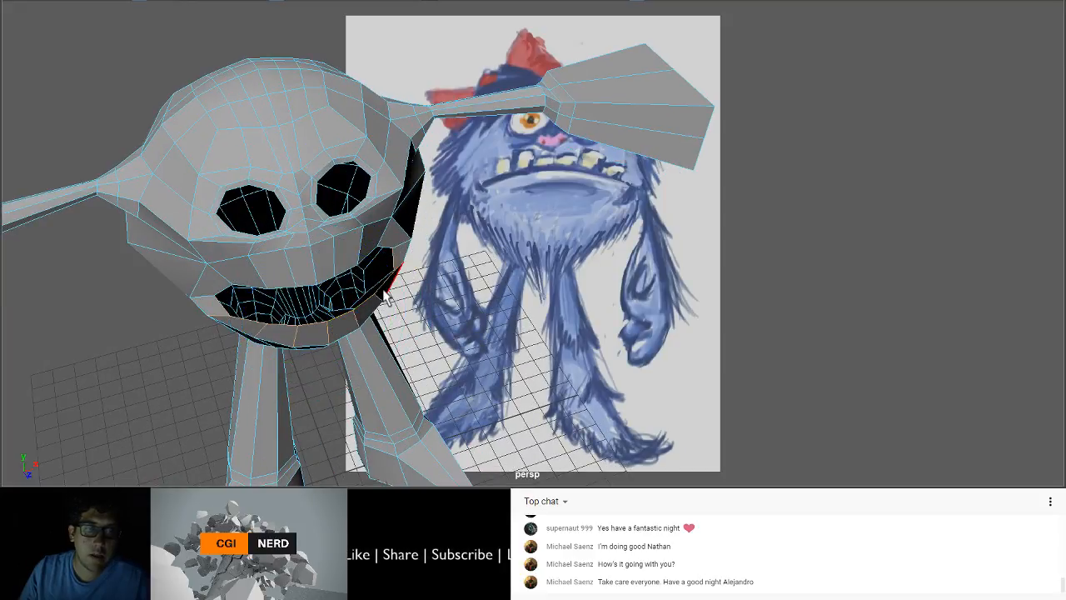
left_click(362, 302)
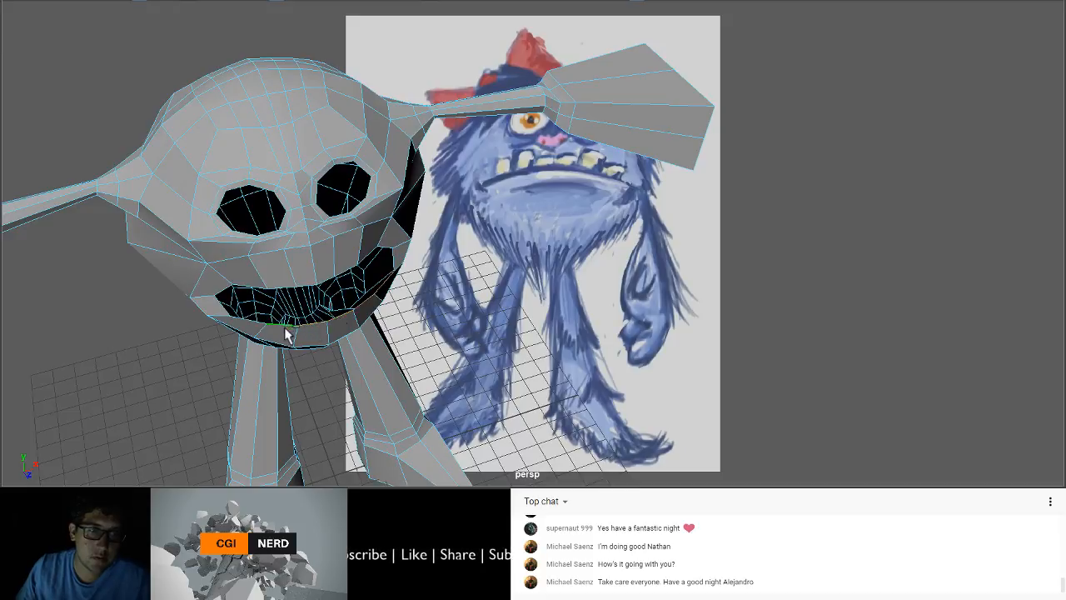
left_click_drag(283, 330, 353, 325, "alt")
key("r")
left_click_drag(387, 277, 391, 299)
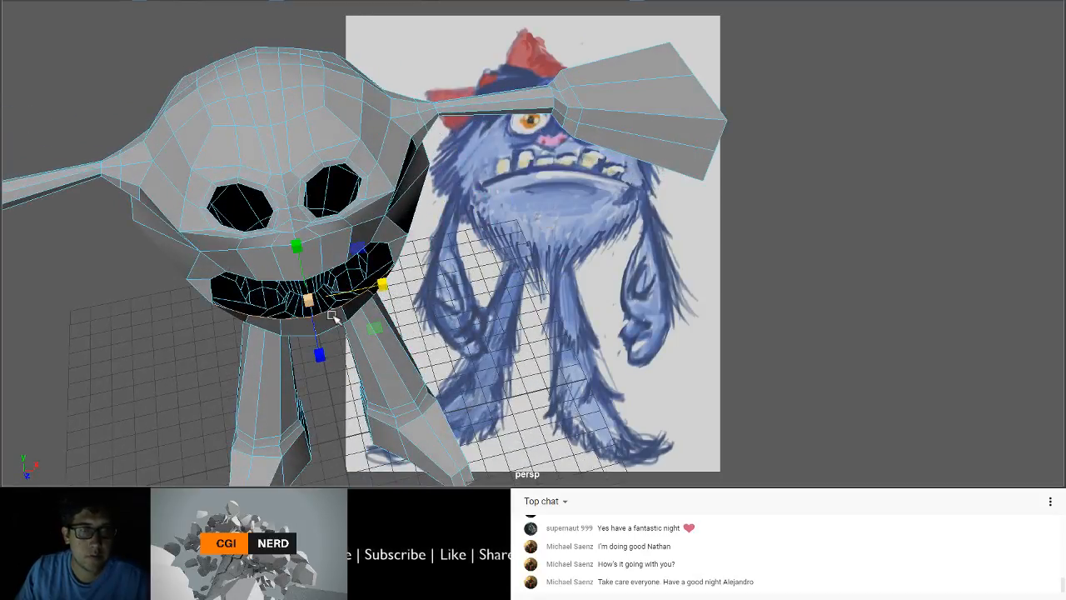
left_click_drag(321, 352, 321, 357)
left_click_drag(354, 316, 275, 263, "alt")
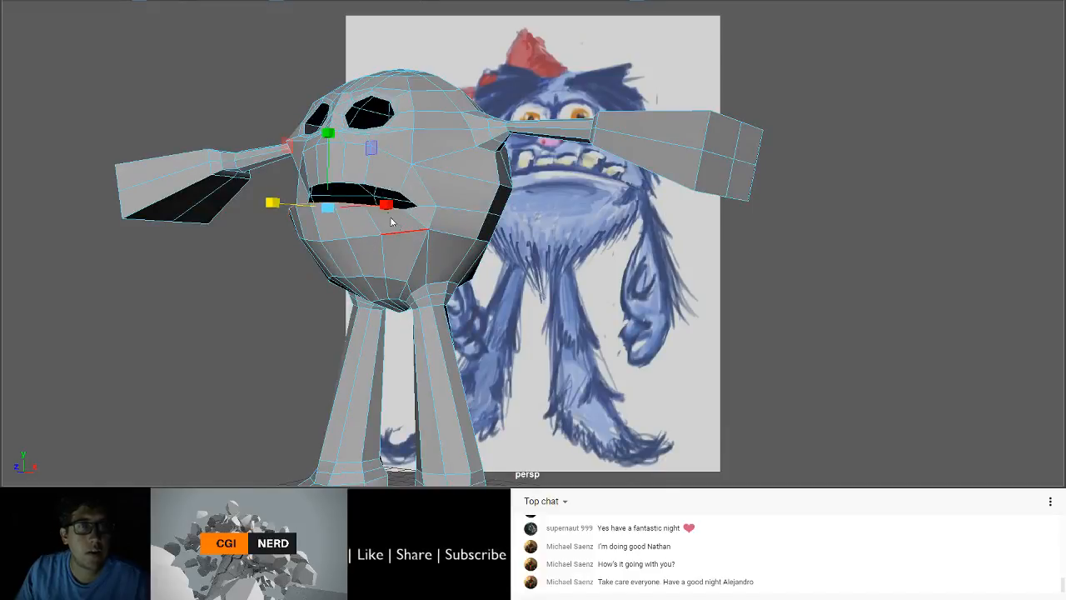
Step: Select the full row of faces below the mouth opening, adjust its depth and widen it sideways
left_click(380, 232)
left_click(388, 226)
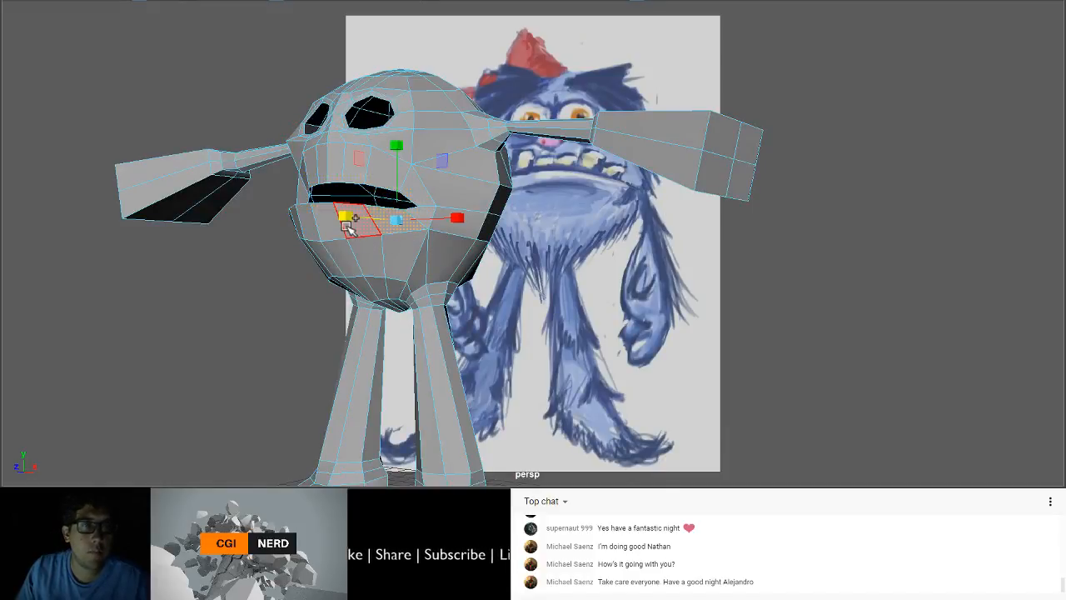
left_click(349, 229, "shift")
left_click(332, 237, "shift")
left_click_drag(320, 247, 359, 247, "alt")
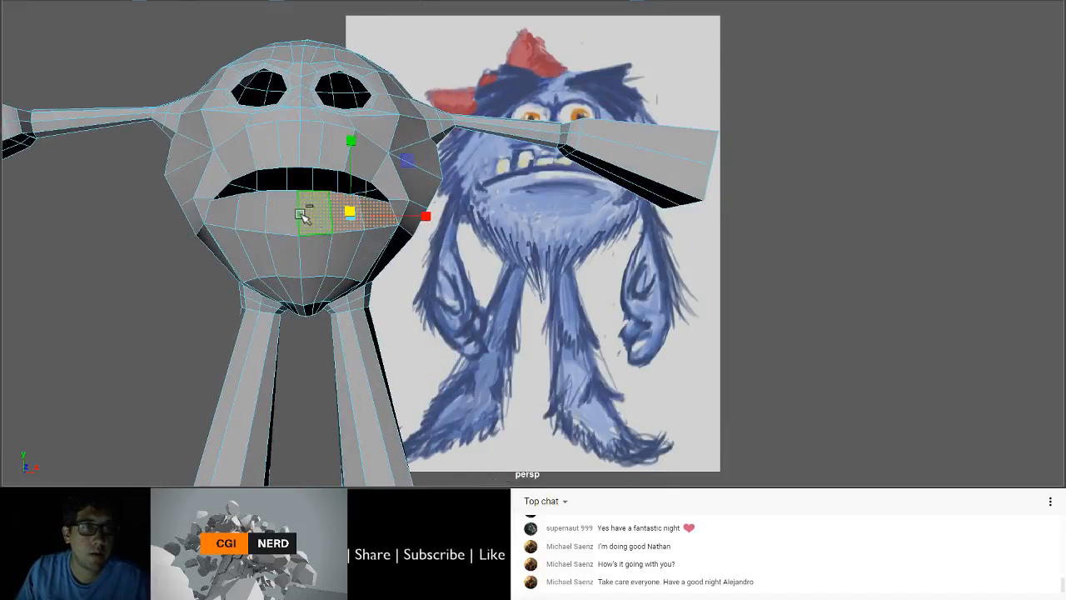
left_click(288, 214, "shift")
left_click(252, 215, "shift")
left_click(236, 215, "shift")
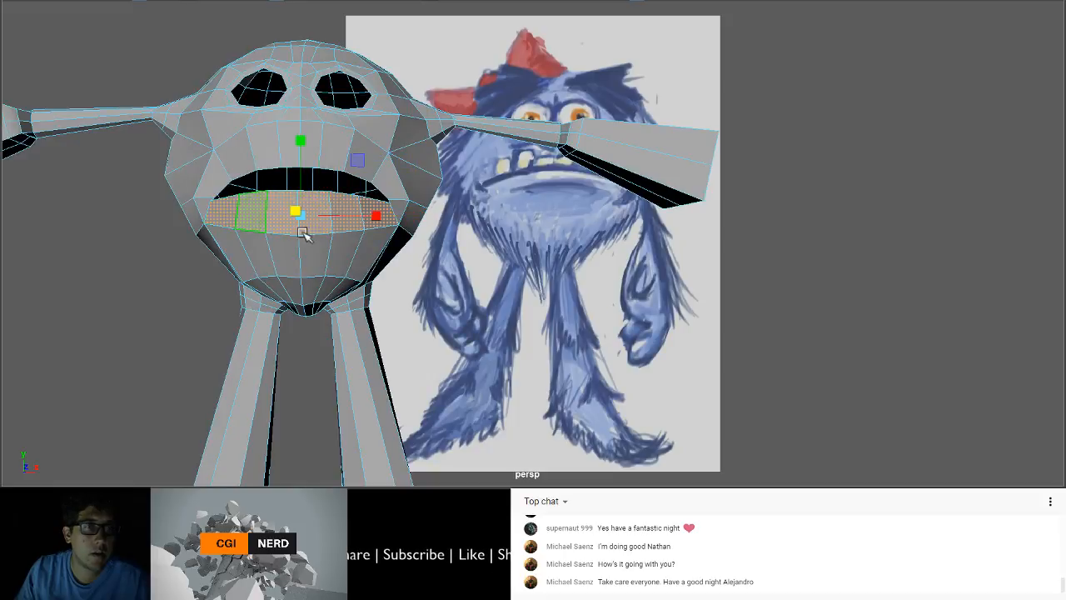
left_click_drag(236, 215, 428, 258, "alt")
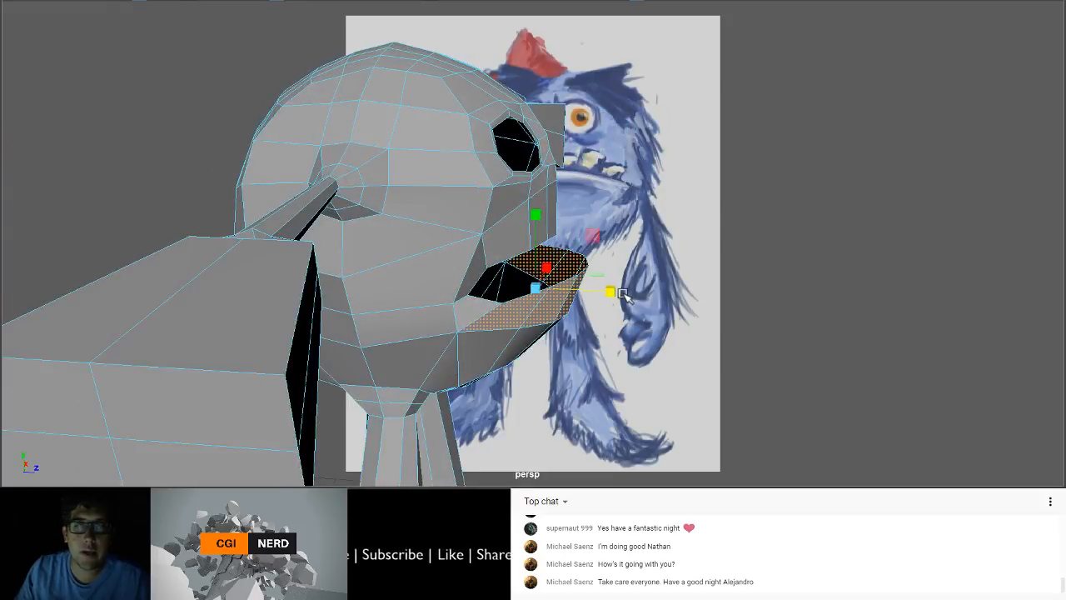
left_click_drag(613, 292, 591, 240)
left_click_drag(502, 276, 388, 323, "alt")
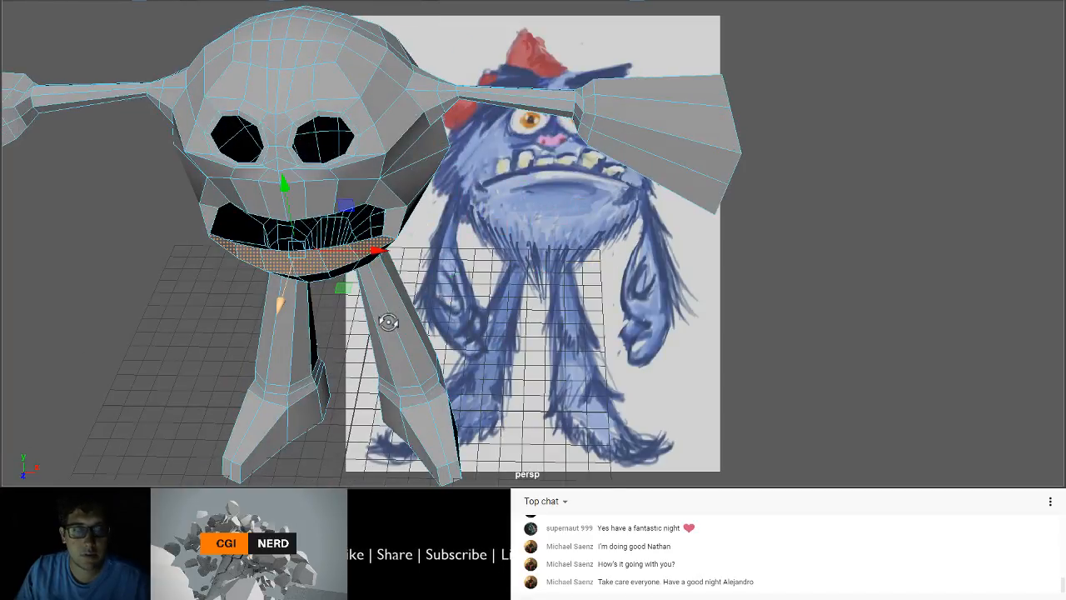
key("r")
left_click_drag(374, 250, 427, 215)
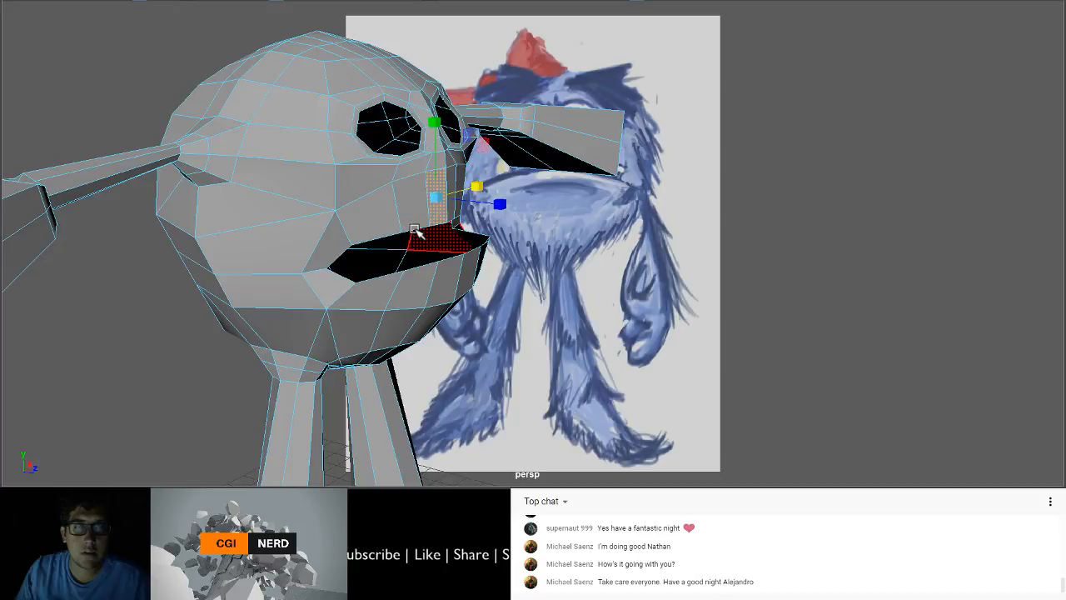
Step: Select the edges along the upper lip, rotate them and scale them wider
right_click_drag(409, 20, 409, 3)
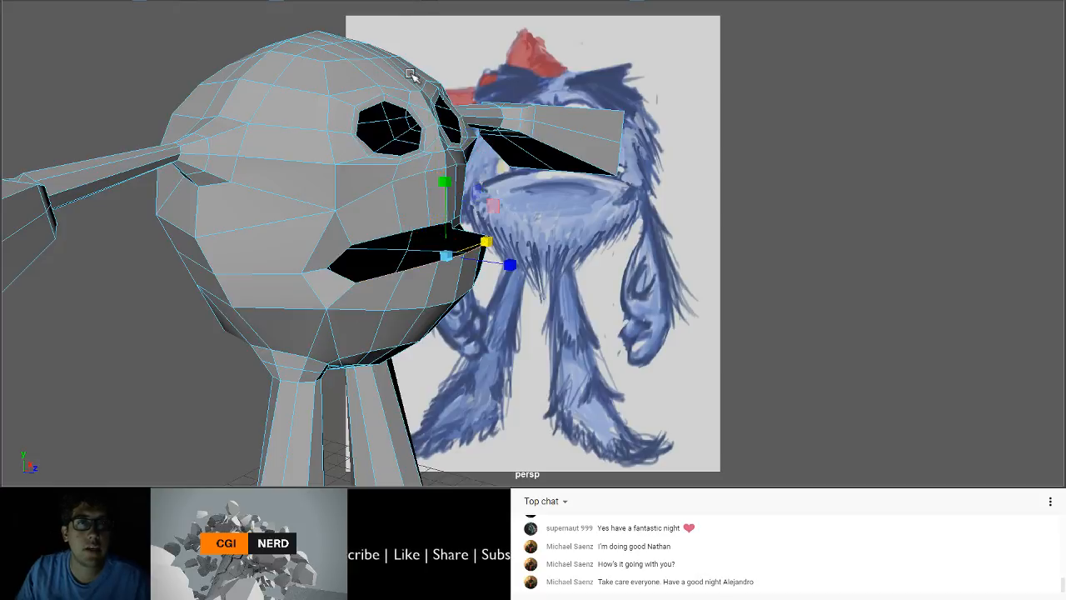
left_click(418, 228)
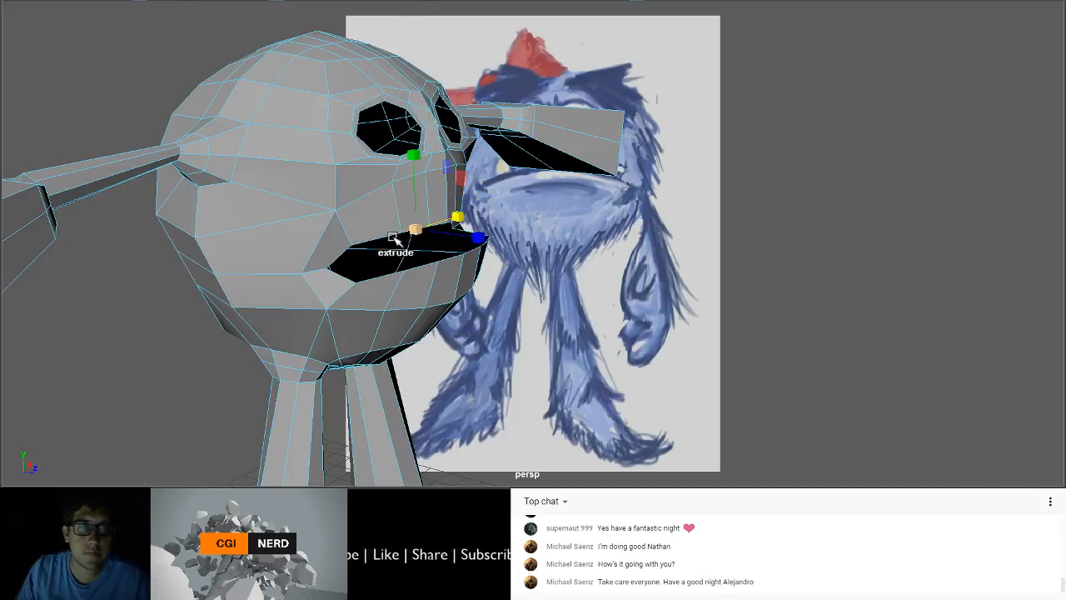
left_click_drag(377, 237, 353, 238, "alt")
left_click(325, 223)
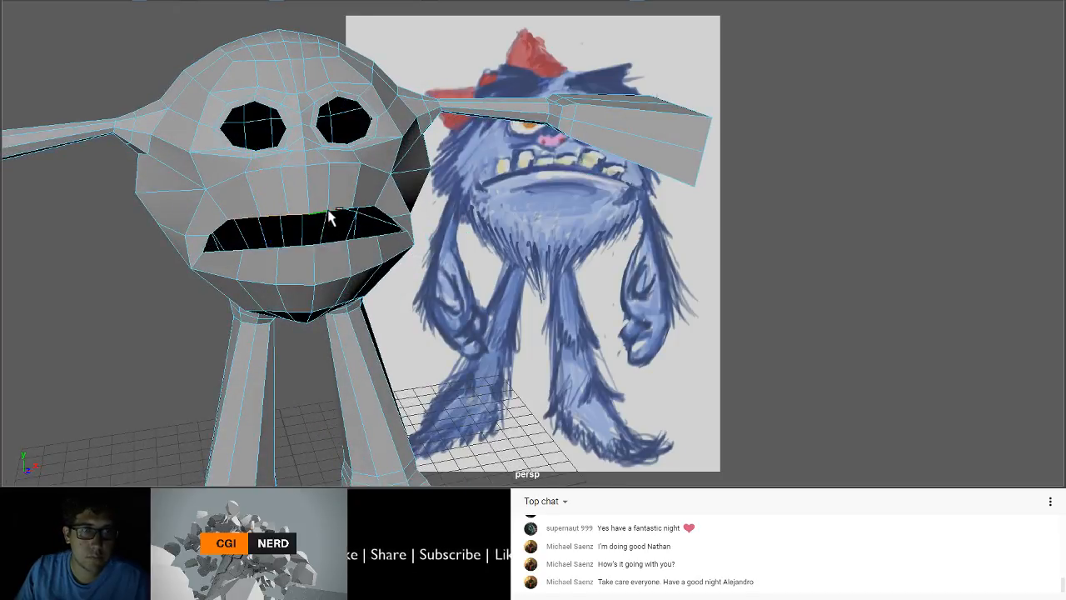
left_click_drag(365, 227, 445, 209, "alt")
key("e")
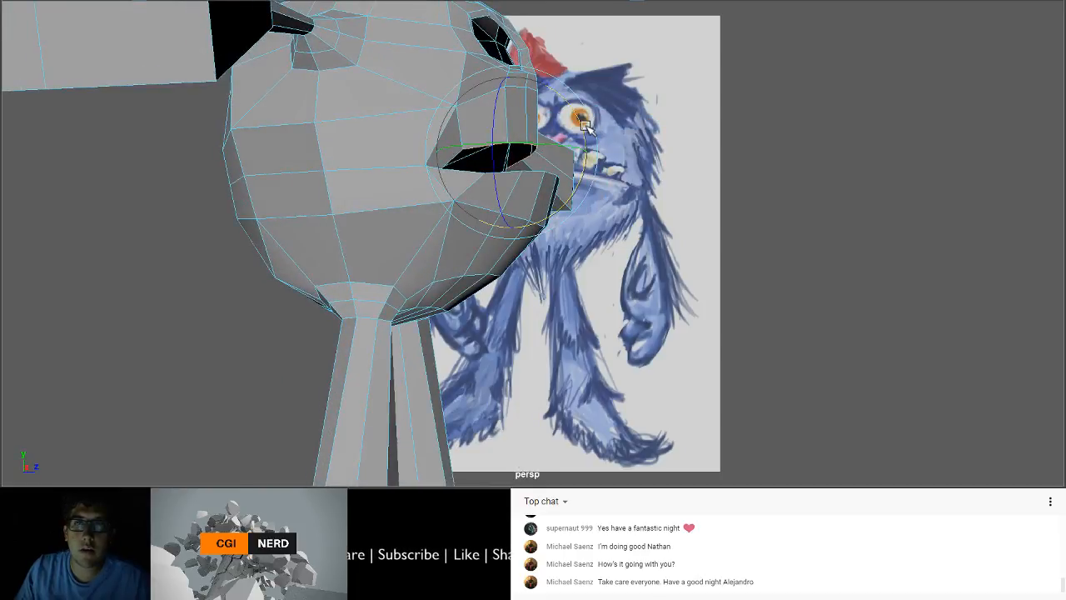
left_click_drag(583, 125, 465, 163)
key("w")
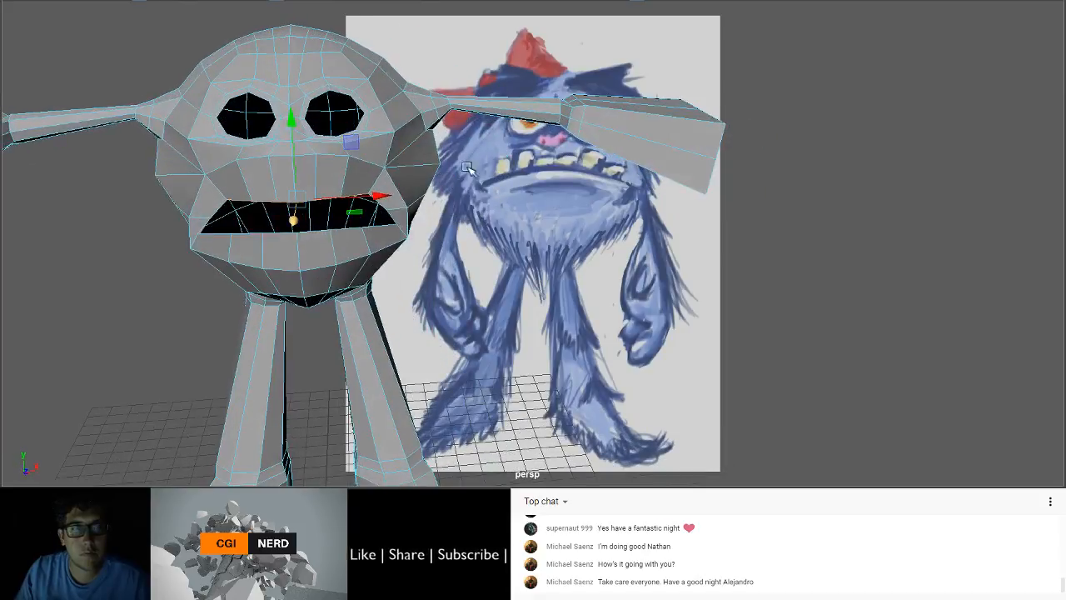
key("r")
left_click_drag(374, 198, 392, 196)
Step: Select the vertices at both corners of the mouth and scale them outward to widen the opening
left_click(384, 202)
scroll(394, 210, "up", 2)
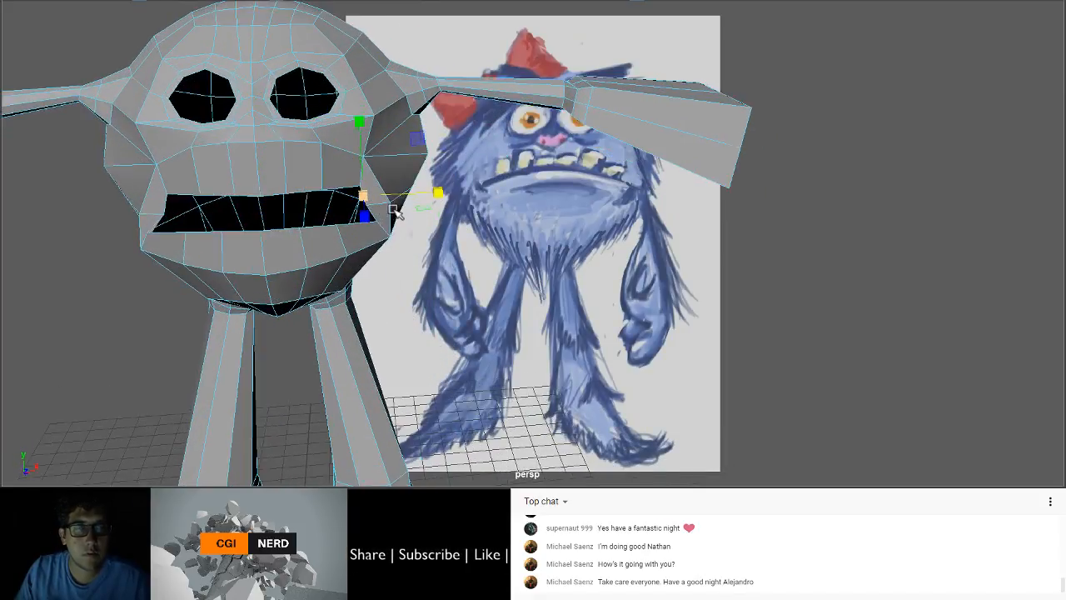
scroll(395, 210, "up", 2)
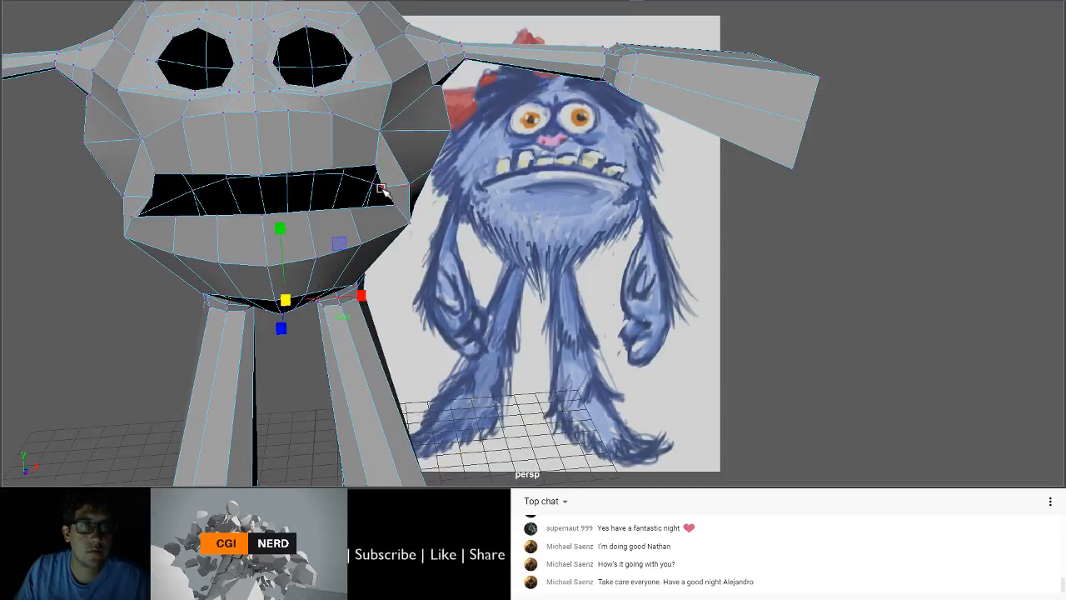
left_click(153, 198, "shift")
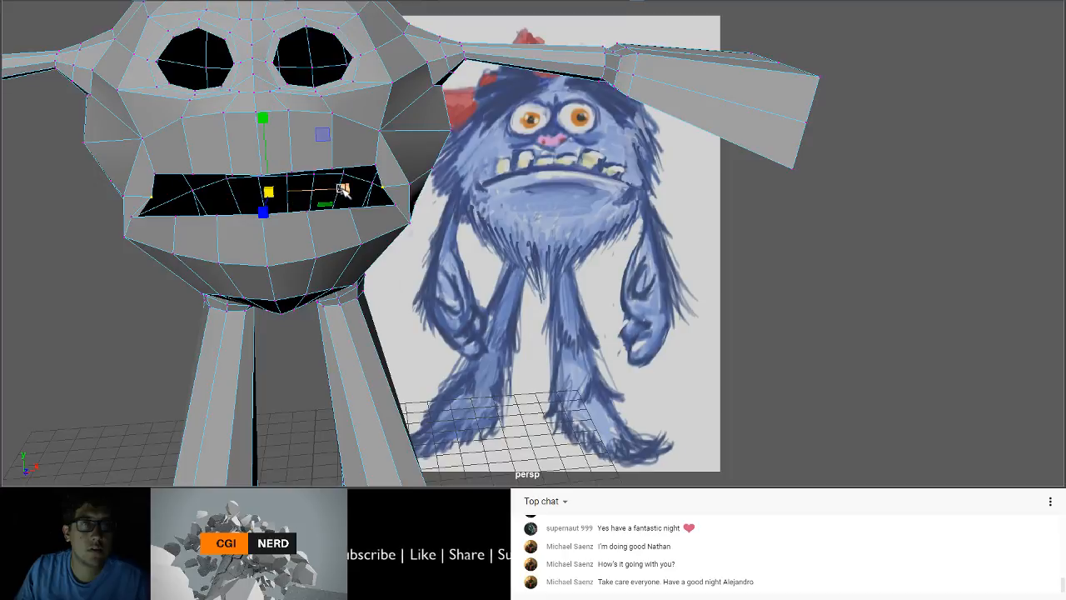
left_click_drag(346, 189, 355, 189)
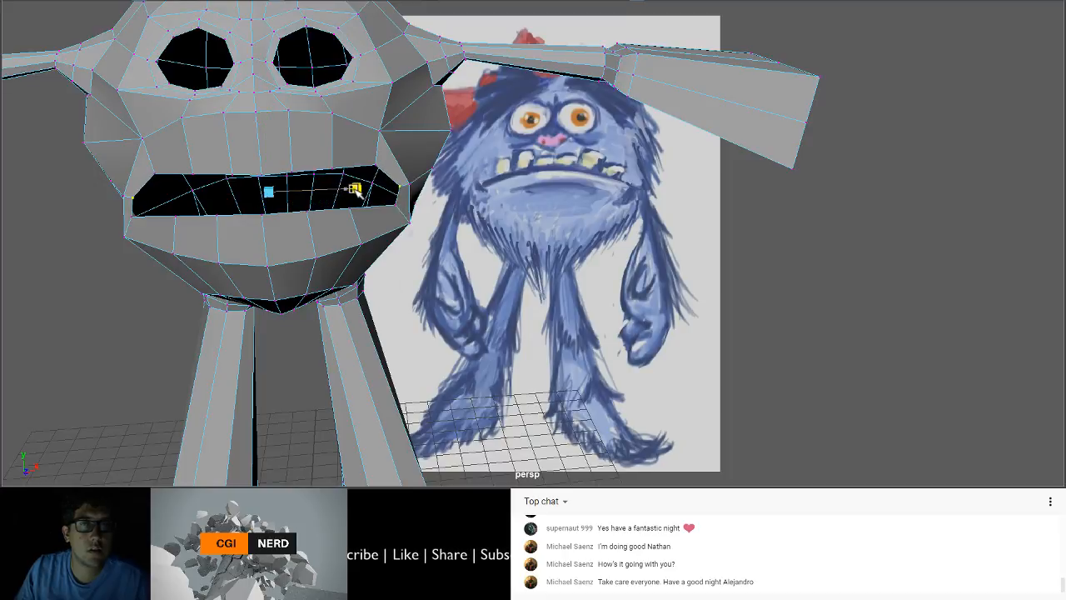
Step: Compare the whole character with the reference drawing and return the mesh to object mode
scroll(356, 192, "down", 5)
mouse_move(260, 198)
left_mouse_down("alt")
mouse_move(369, 192)
mouse_move(251, 202)
left_mouse_up("alt")
middle_click_drag(283, 197, 438, 172, "alt")
left_click_drag(438, 173, 472, 210, "alt")
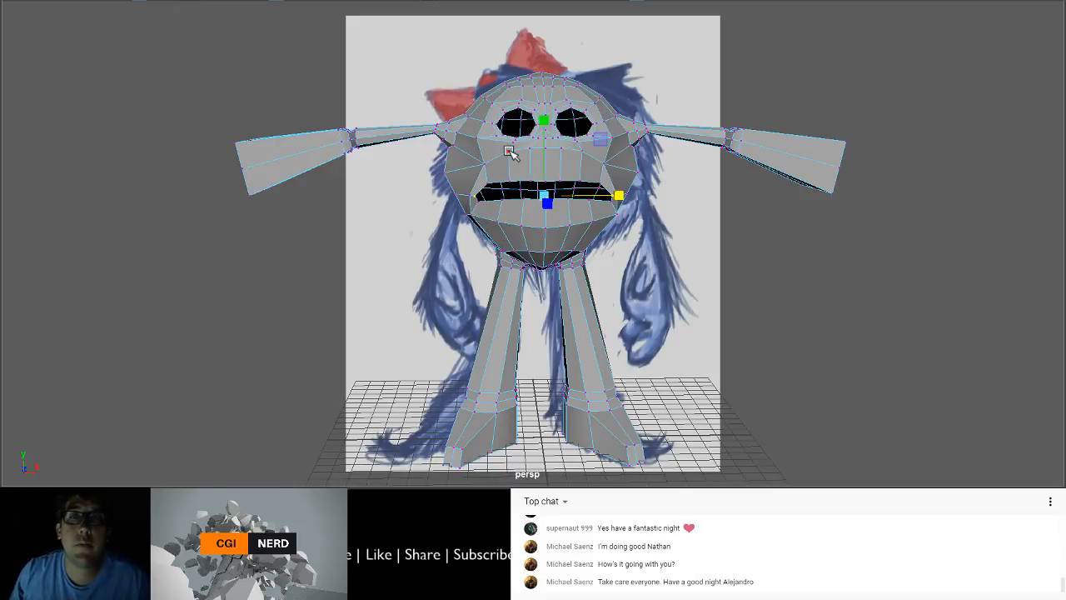
middle_click_drag(533, 104, 313, 188, "alt")
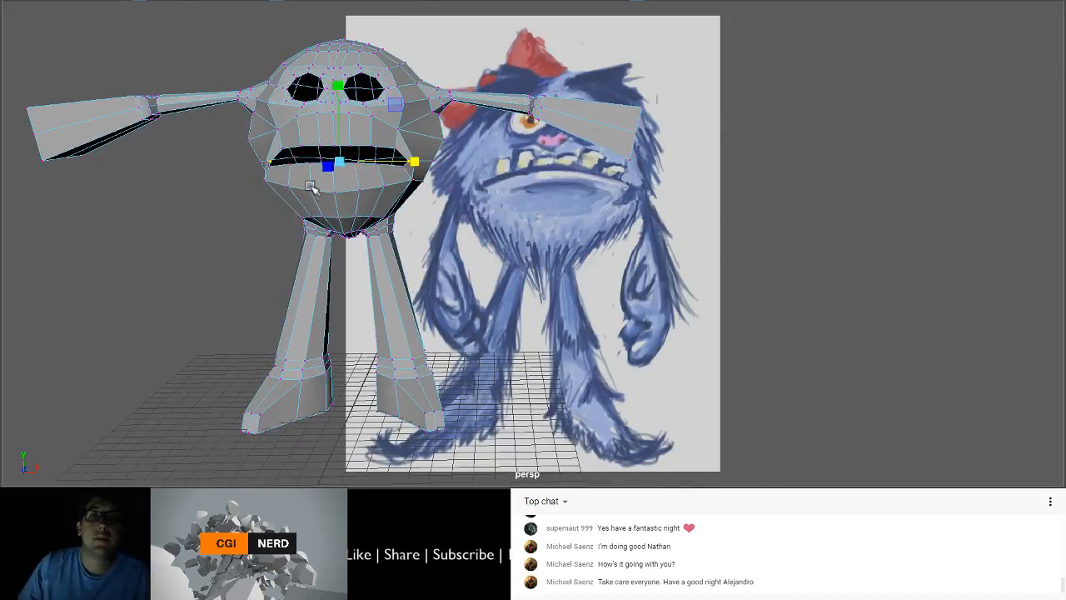
left_click(365, 1)
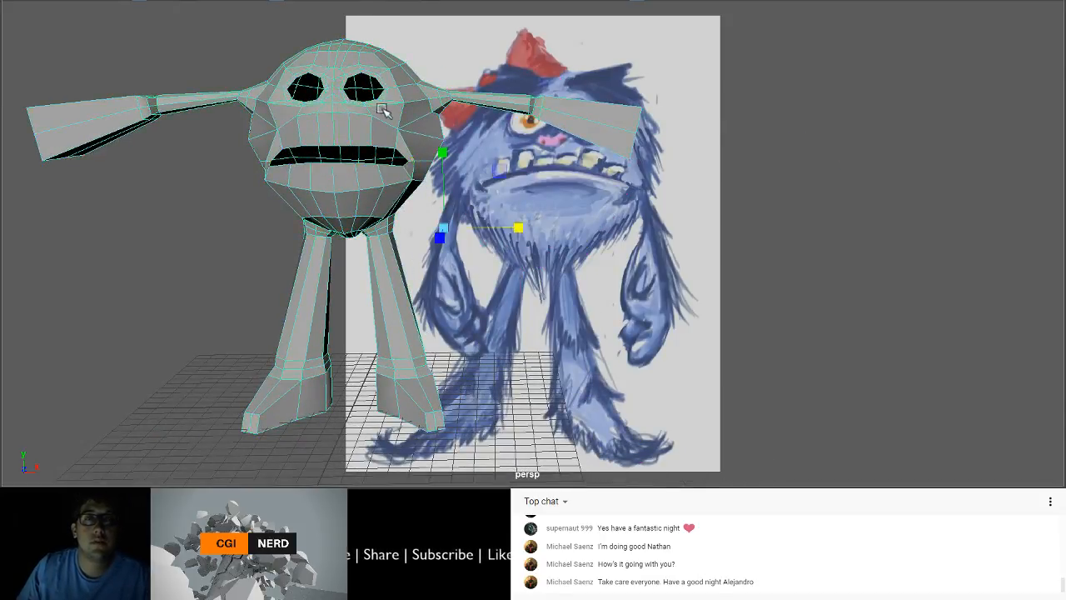
Step: Insert an edge loop around the character's hand to divide its length
left_click_drag(522, 127, 533, 152, "alt")
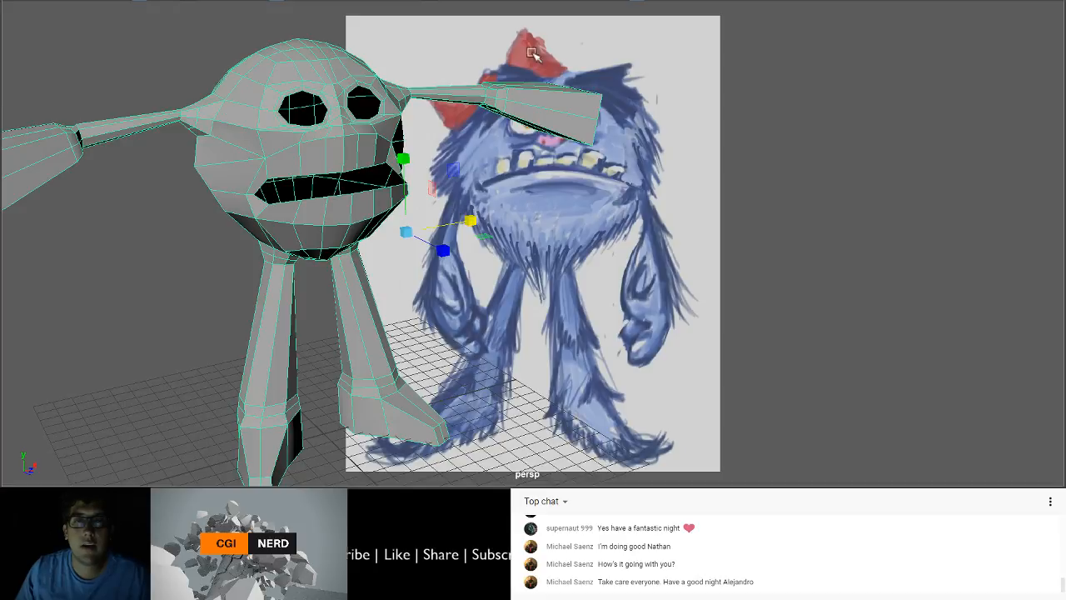
left_click_drag(471, 185, 465, 228, "alt")
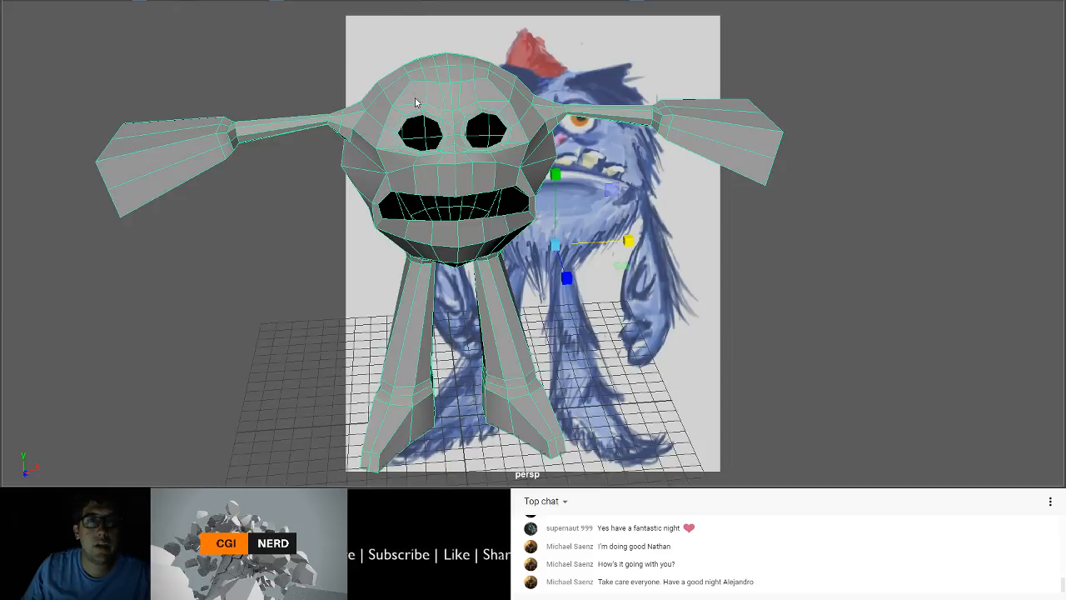
key("g")
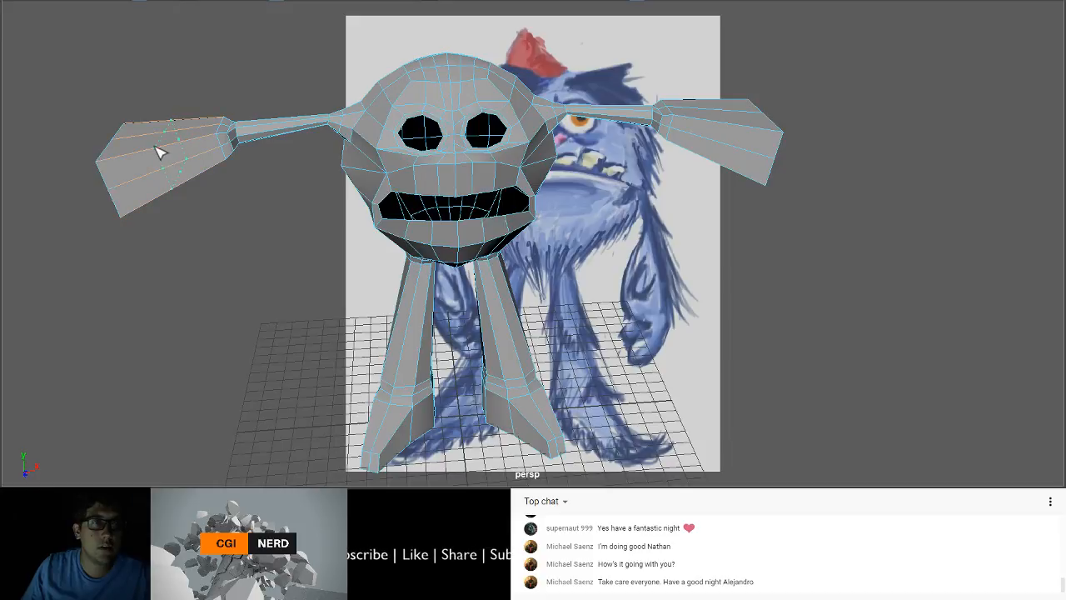
left_click_drag(158, 152, 136, 166, "alt")
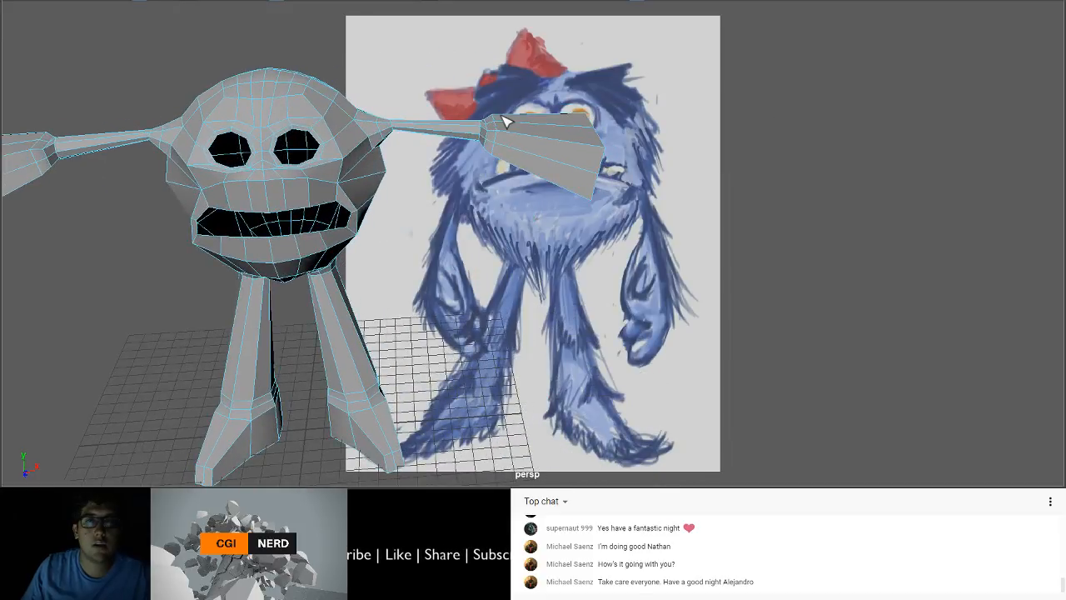
left_click_drag(504, 123, 626, 331, "alt")
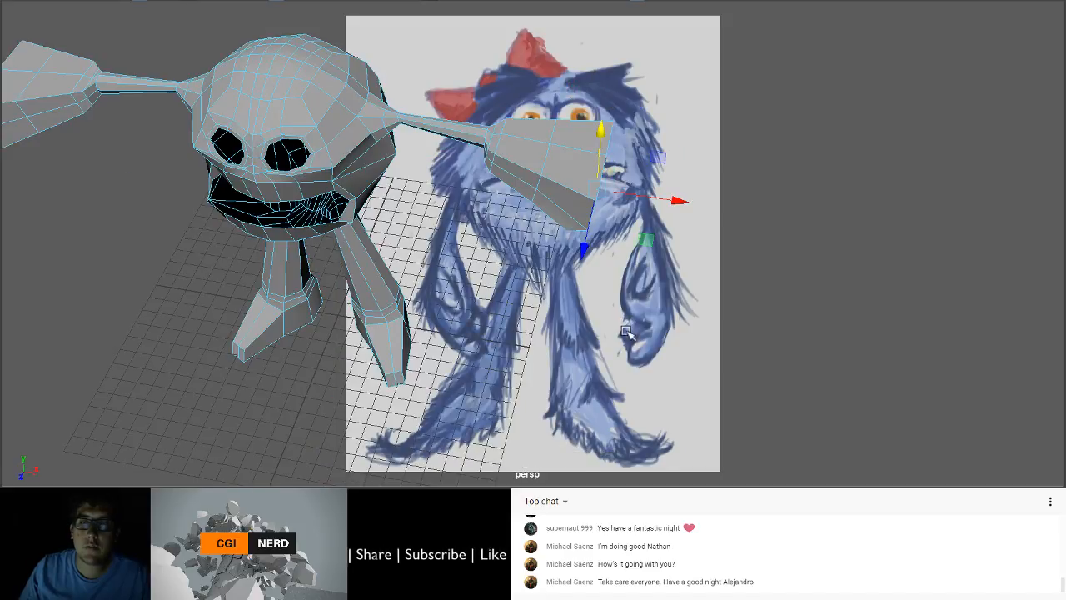
left_click_drag(563, 284, 666, 161, "alt")
left_click(596, 175)
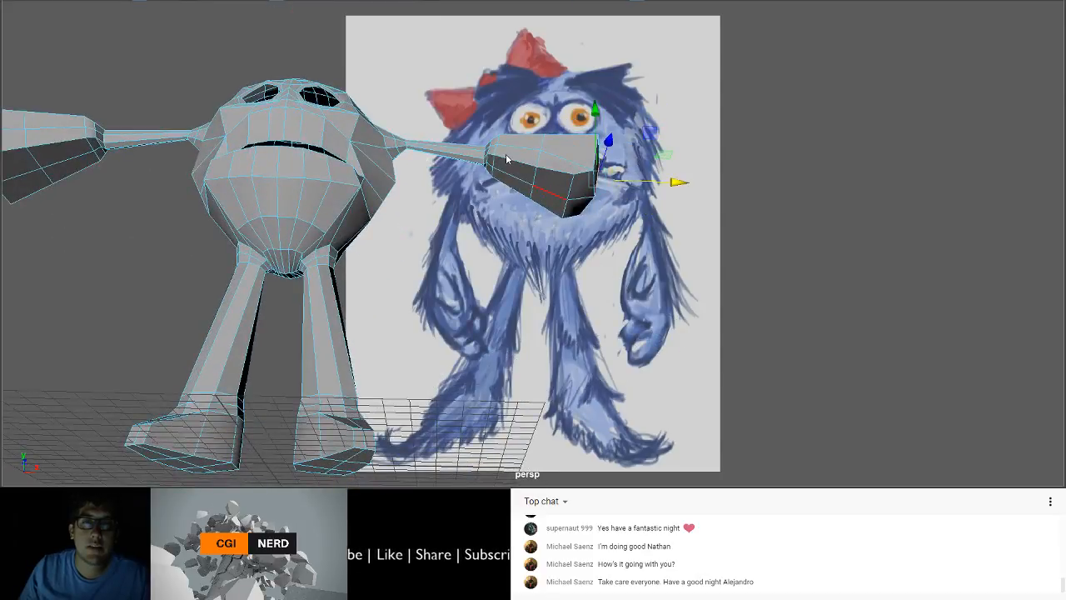
Step: Move individual vertices along the sides of the hand to give the palm a rounder, fuller outline
key("F9")
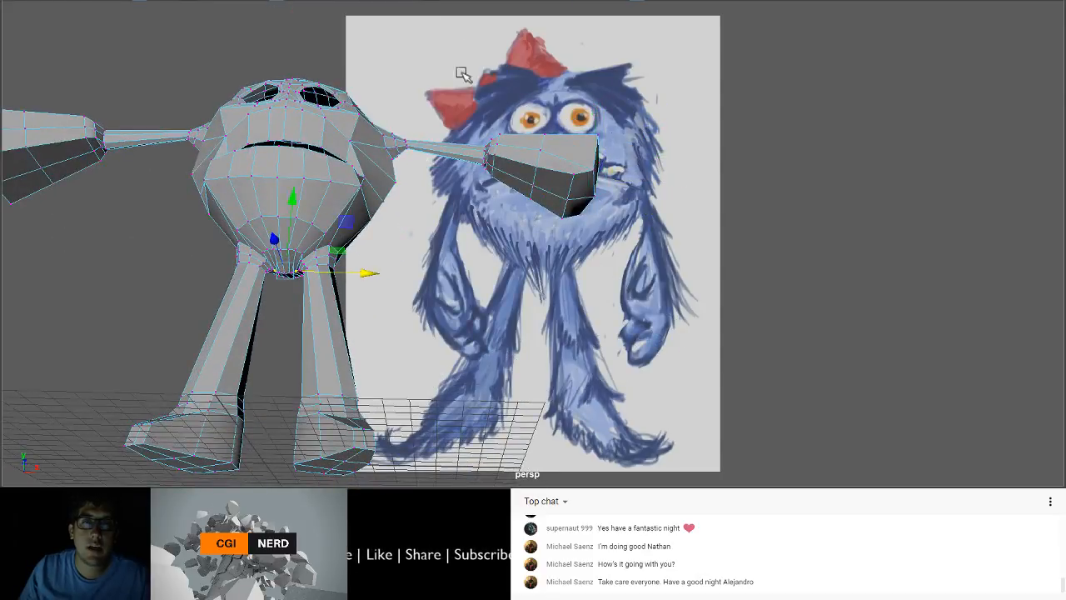
left_click(532, 190)
left_click_drag(533, 190, 559, 173, "alt")
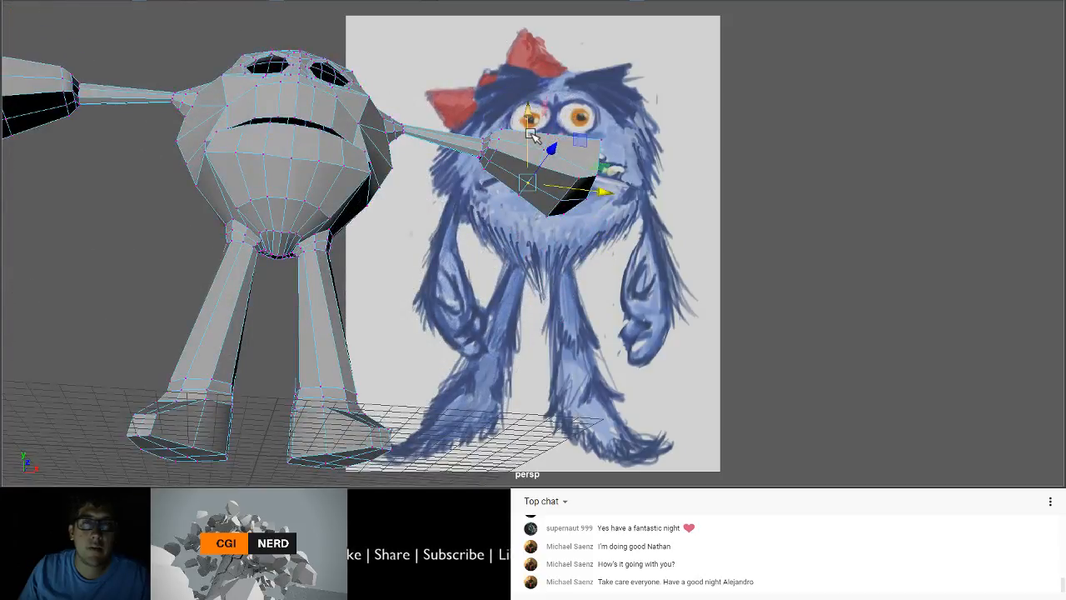
left_click_drag(537, 117, 498, 211, "alt")
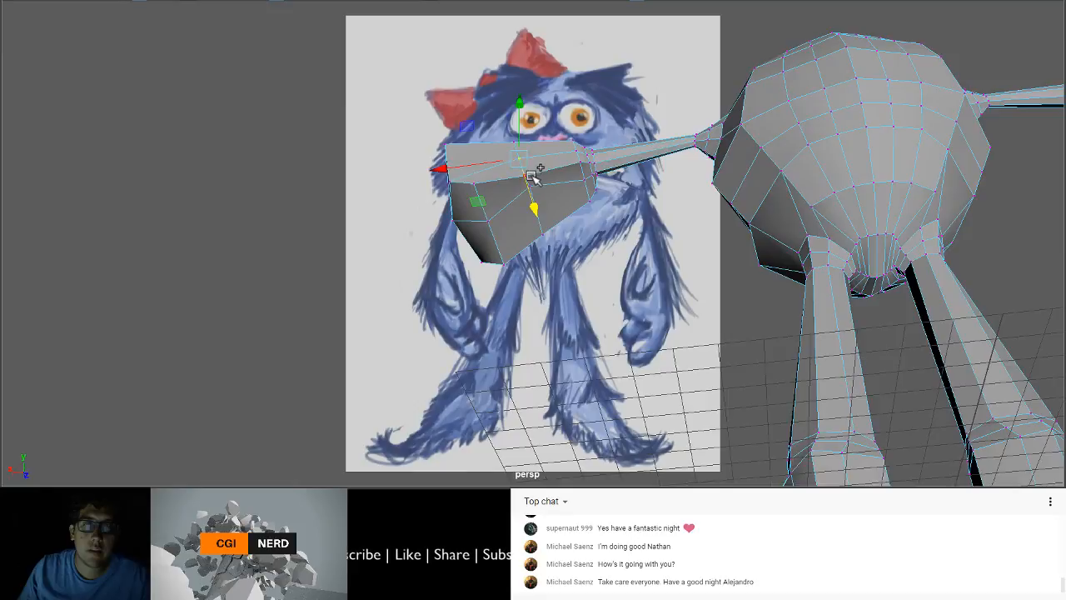
mouse_move(526, 177)
left_mouse_down("alt")
mouse_move(502, 178)
mouse_move(511, 172)
left_mouse_up("alt")
key("w")
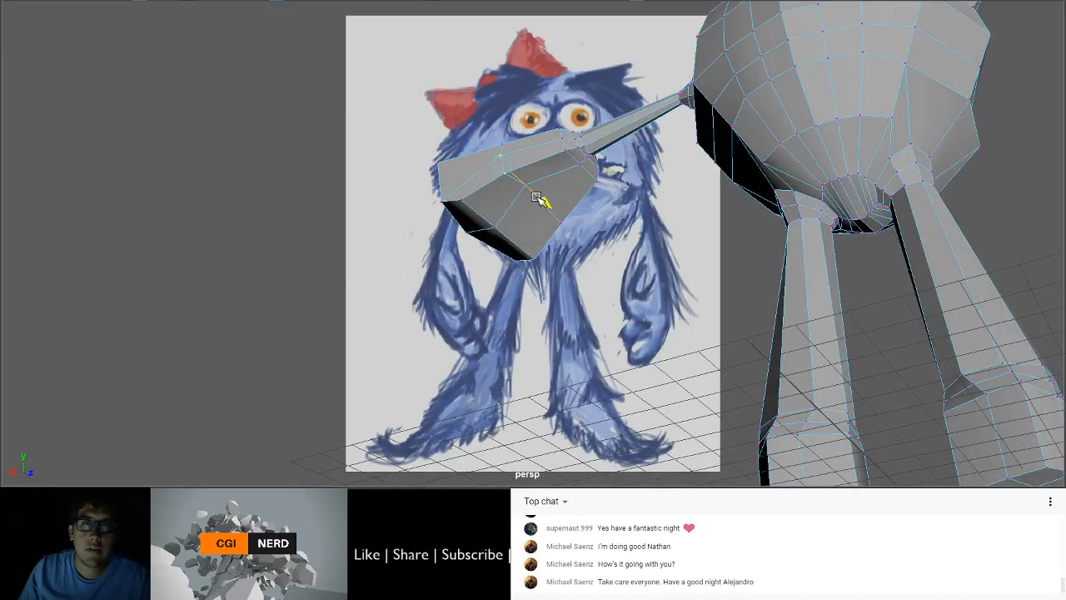
left_click_drag(537, 197, 593, 239, "alt")
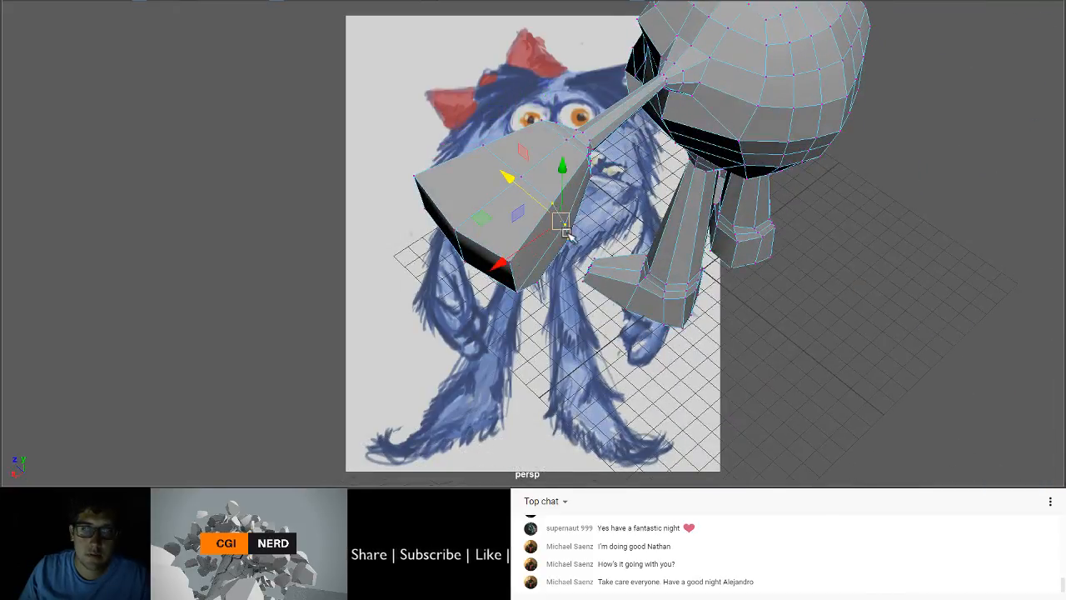
left_click_drag(536, 204, 371, 279, "alt")
left_click_drag(561, 223, 571, 261, "alt")
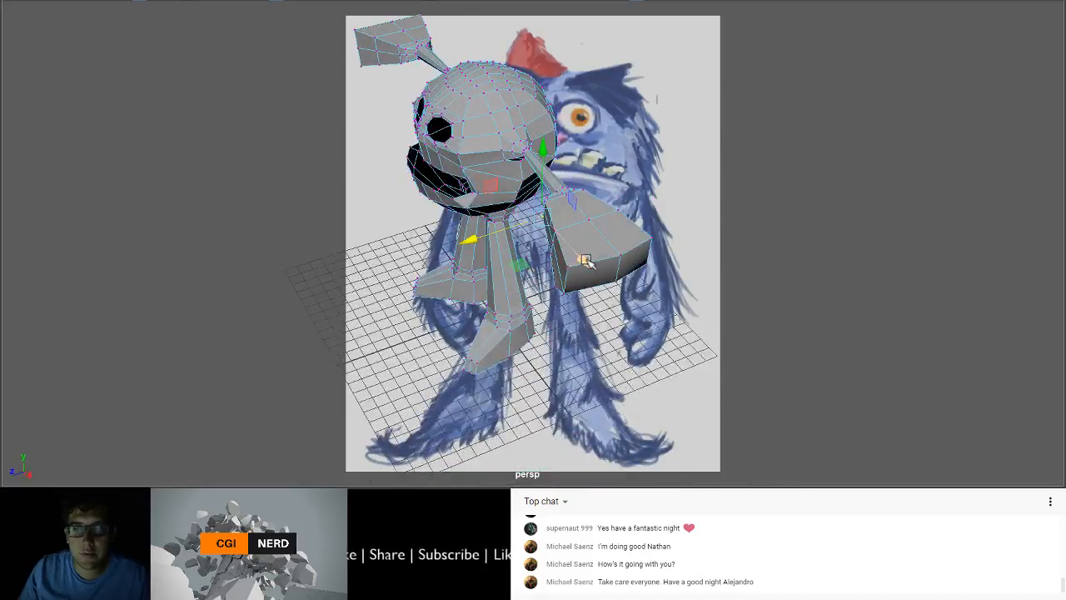
Step: Extrude the two end faces of the hand outward as separate fingers with Keep Faces Together off
key("F11")
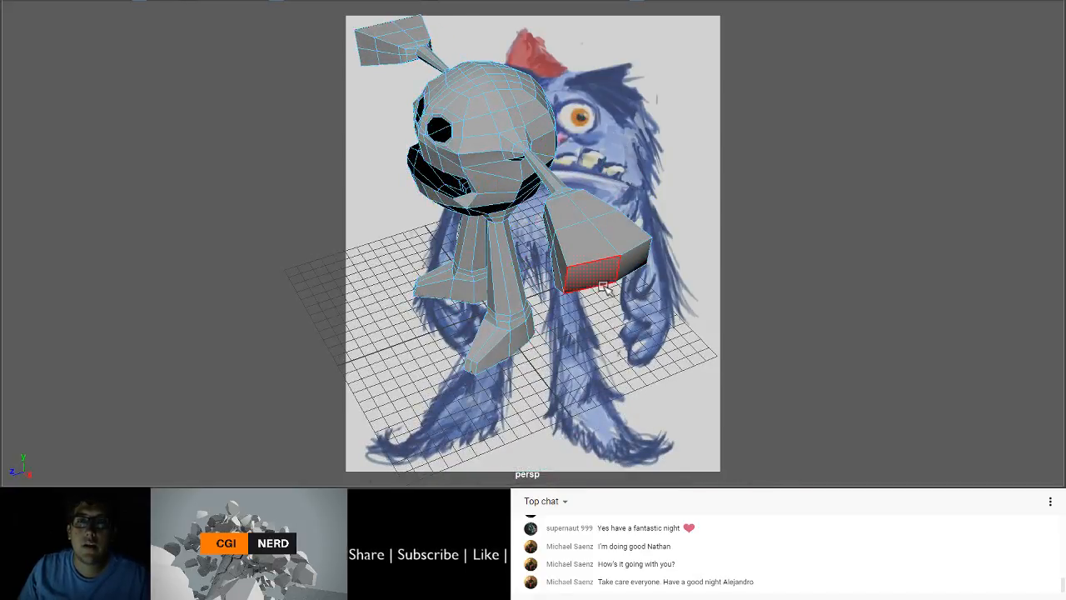
left_click(602, 279)
left_click(639, 253, "shift")
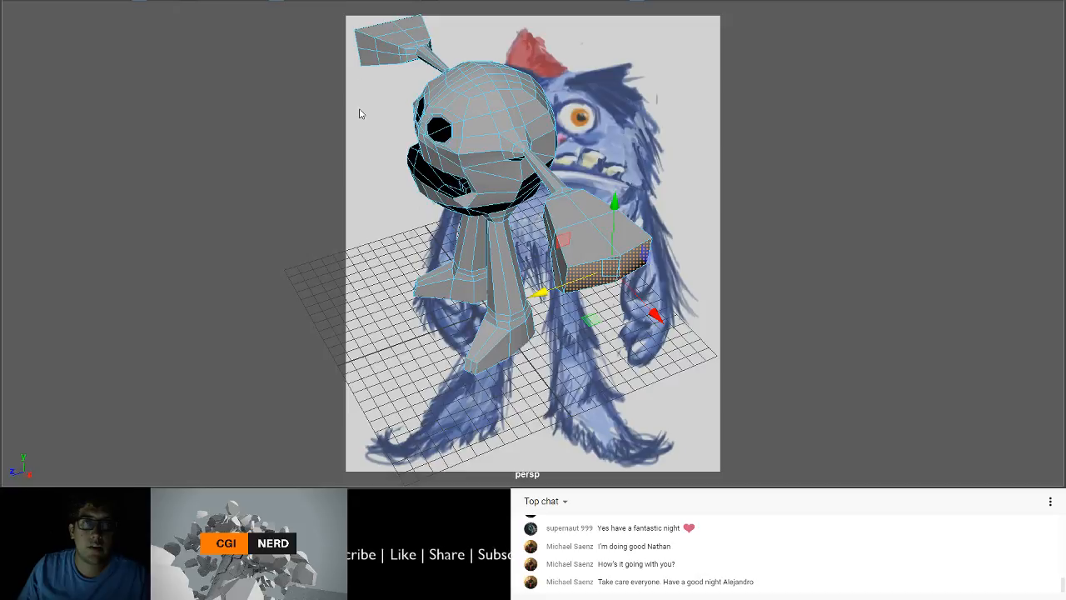
key("ctrl+e")
left_click(693, 315)
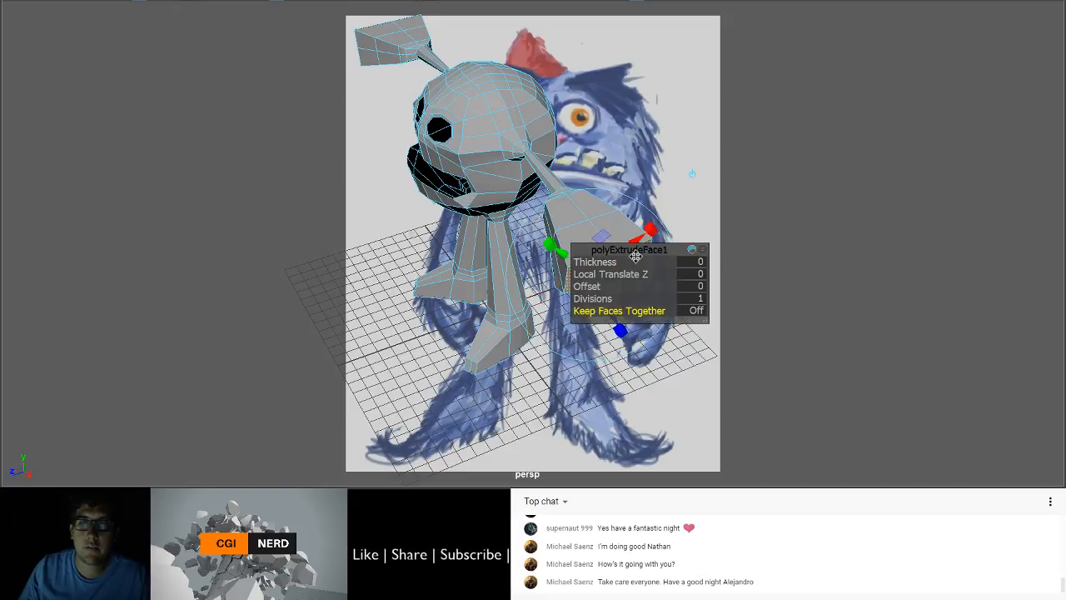
left_click_drag(635, 257, 358, 316)
left_click_drag(614, 317, 629, 348)
Step: Select the end face of one finger, scale it and reposition it to shape the fingertip
left_click_drag(593, 297, 546, 332, "alt")
key("q")
left_click(528, 290)
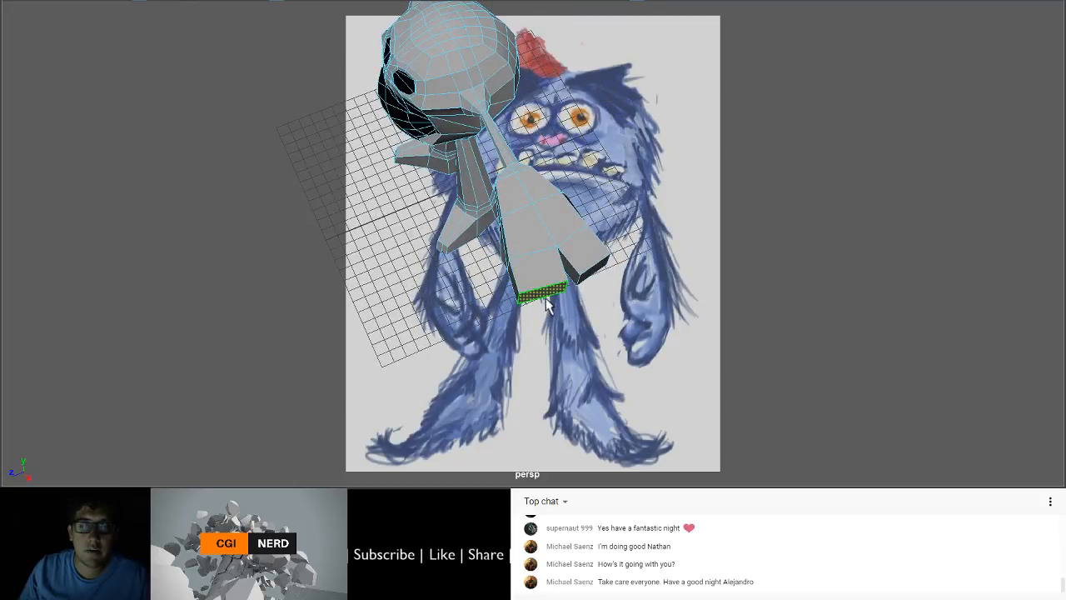
key("r")
left_click_drag(549, 295, 499, 238)
key("w")
left_click_drag(516, 200, 356, 251, "alt")
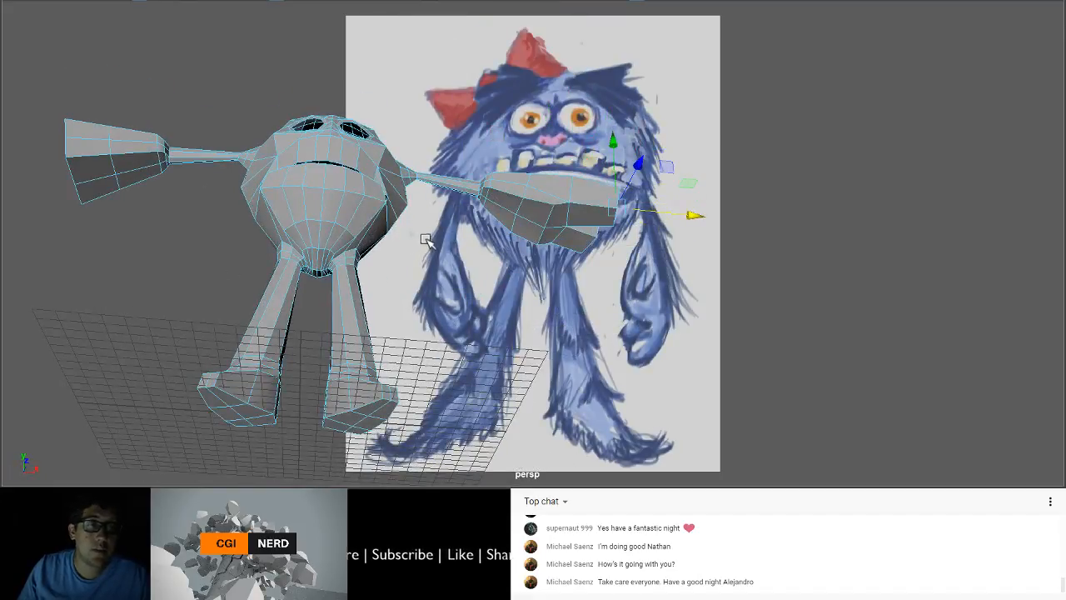
Step: Examine the second finger and the gap between both fingers from the end and from above
left_click_drag(492, 234, 462, 241, "alt")
left_click_drag(569, 253, 543, 237, "alt")
left_click(575, 253)
key("w")
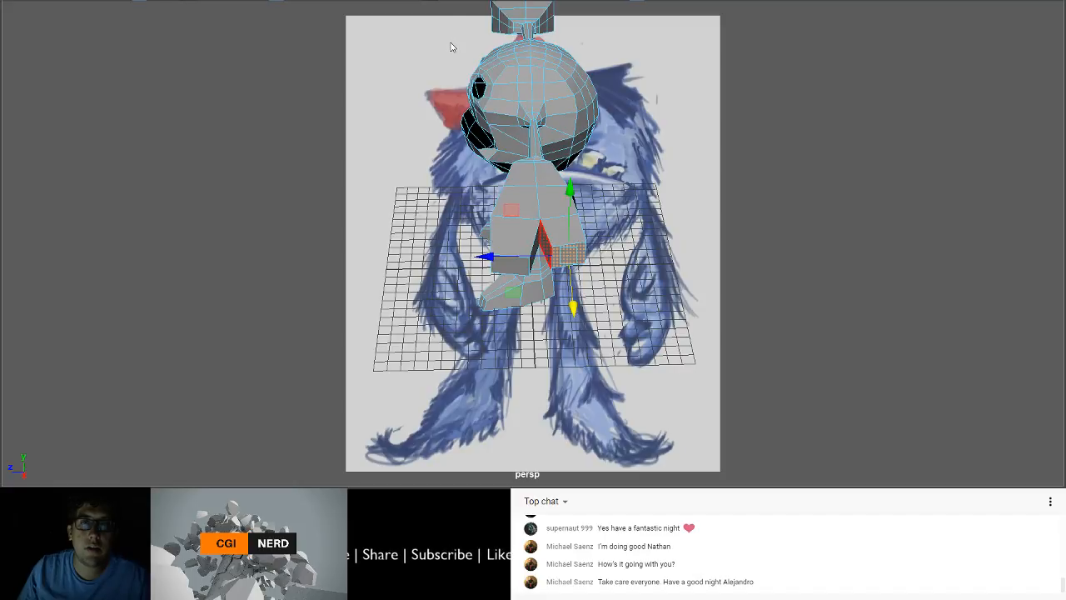
left_click(512, 2)
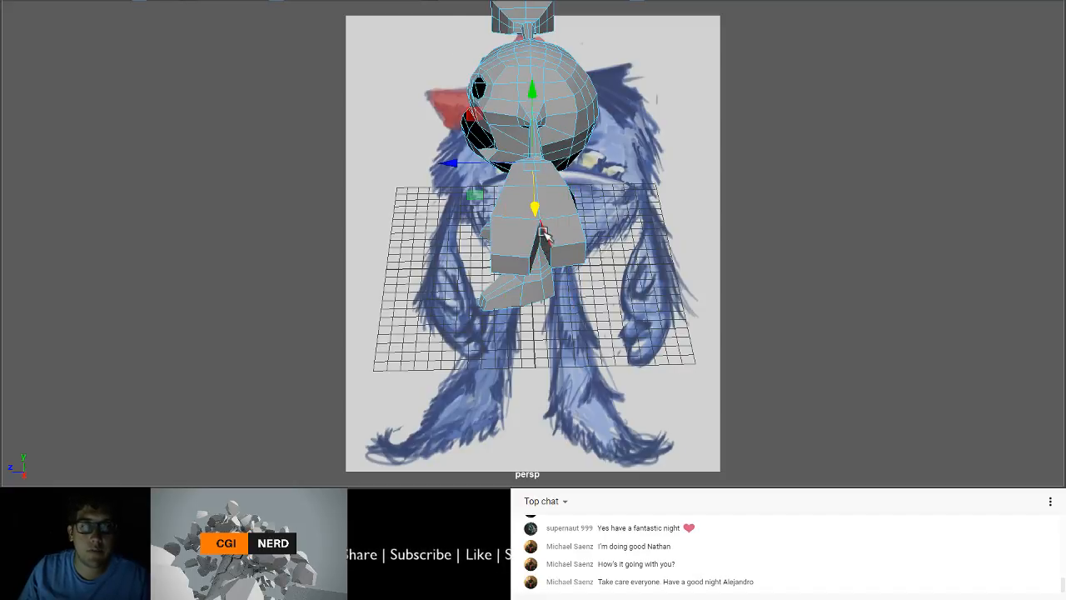
left_click_drag(540, 237, 556, 250, "alt")
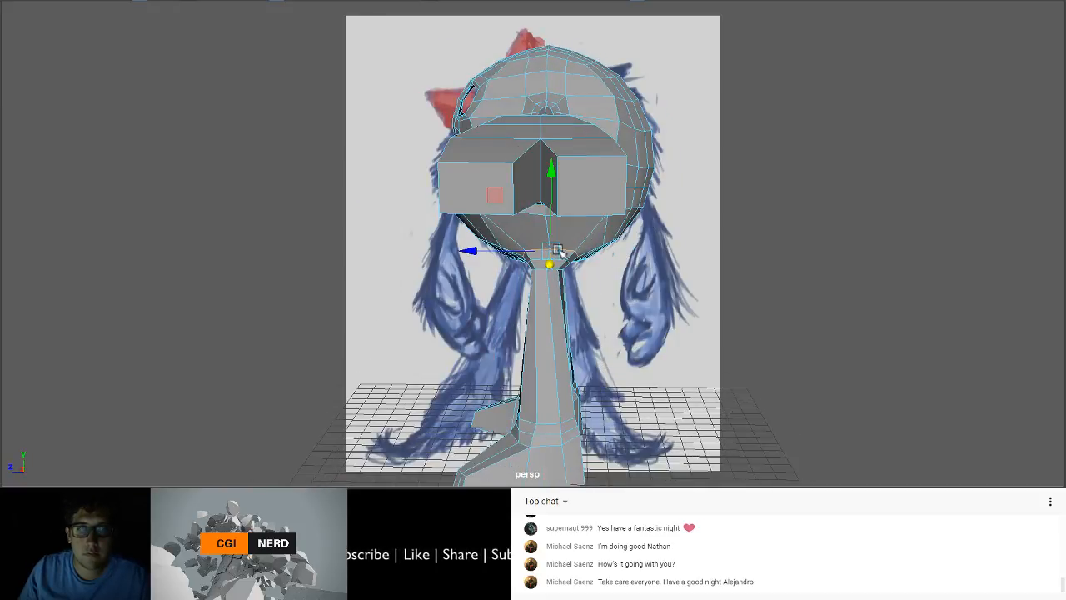
left_click(536, 174)
left_click_drag(536, 173, 533, 275, "alt")
Step: Select the second finger's end face, scale it and move it outward to lengthen the finger
left_click(577, 294, "shift")
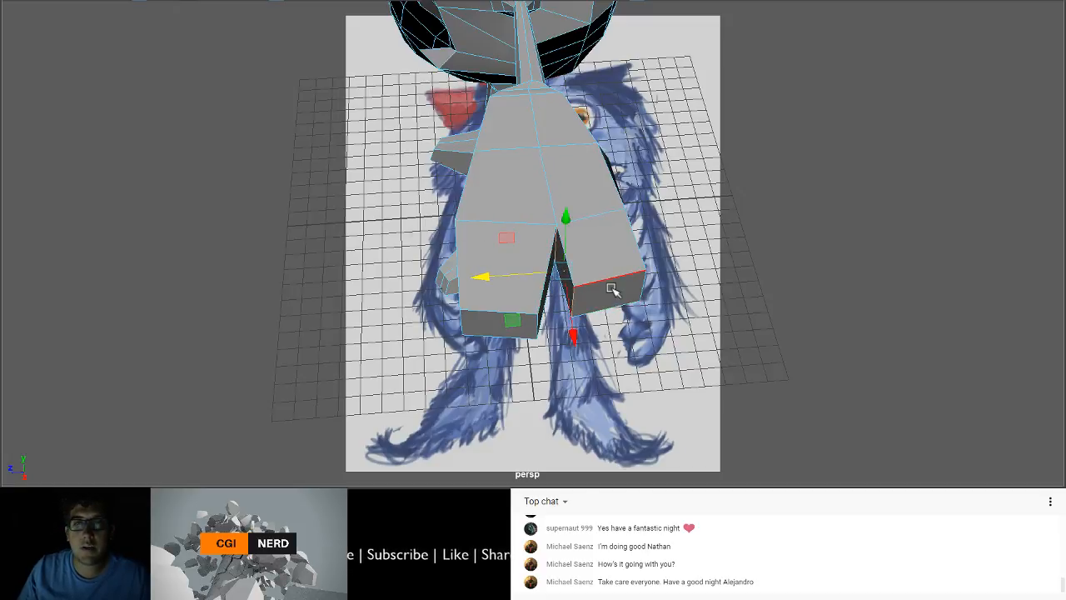
left_click(629, 242)
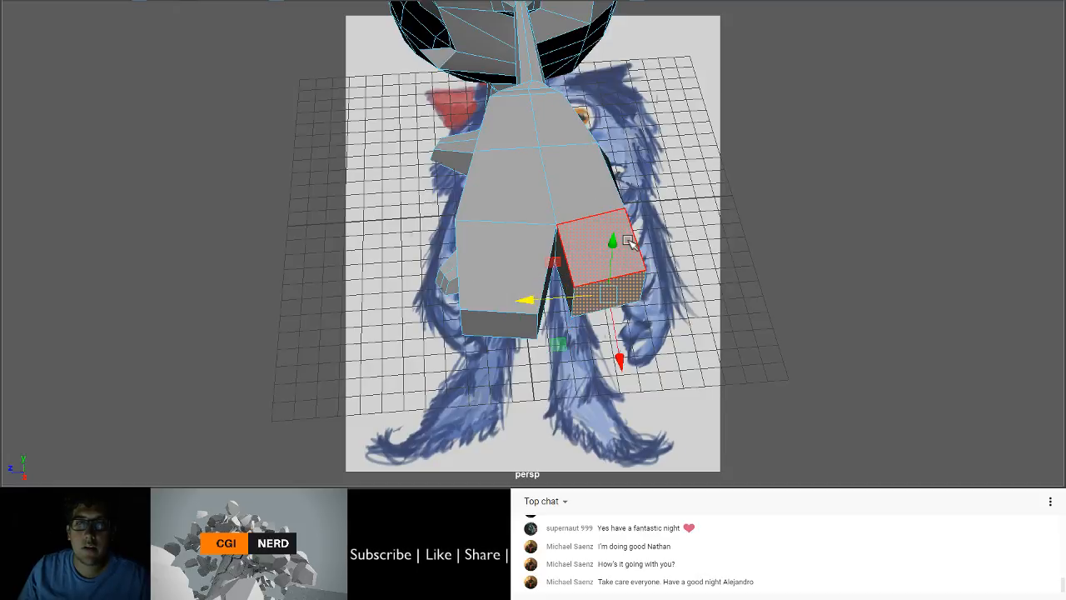
key("r")
left_click_drag(609, 294, 725, 254)
left_click(603, 295, "shift")
key("w")
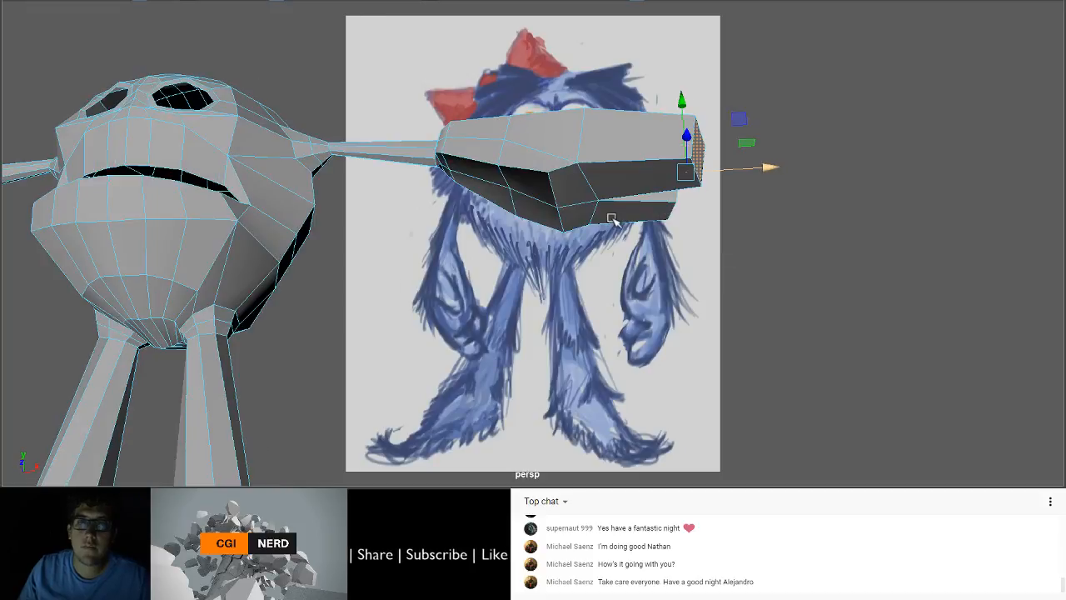
Step: Insert an edge loop across the longer finger and adjust the new loop's size and position
left_click_drag(541, 179, 621, 171, "alt")
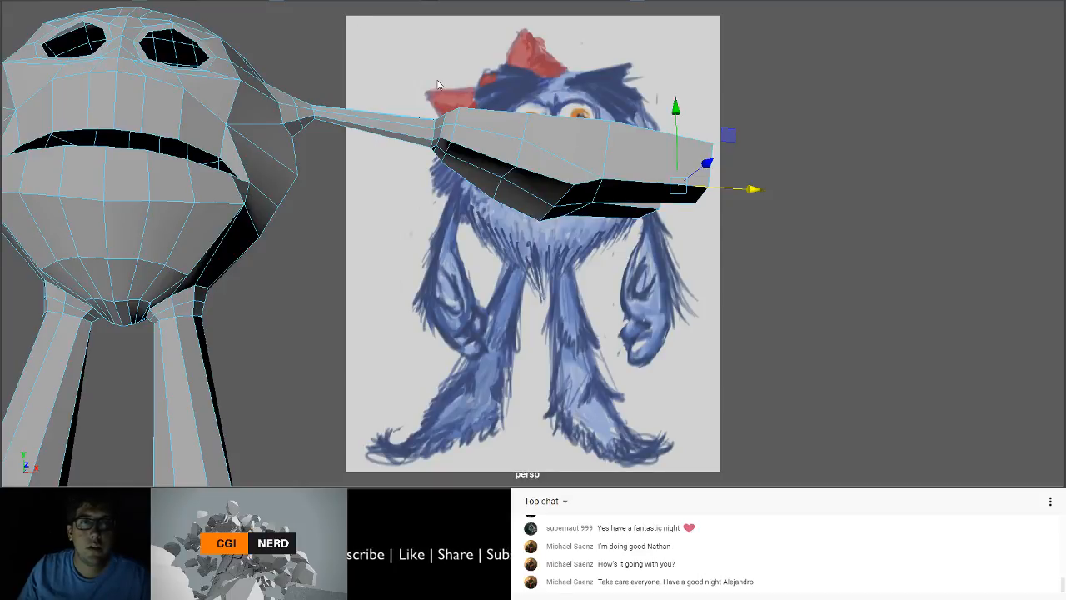
left_click(421, 1)
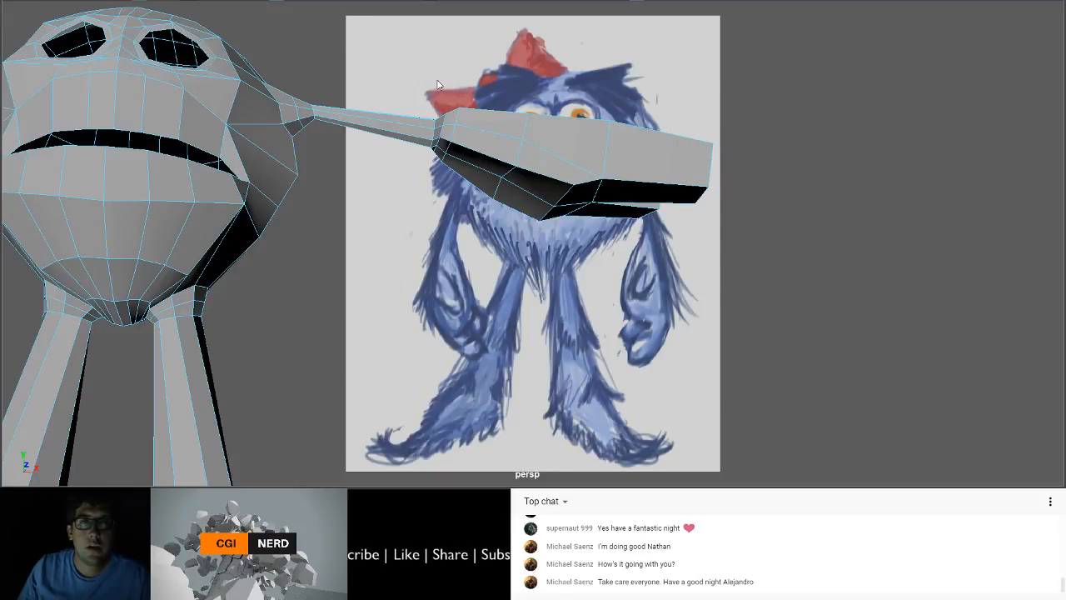
left_click(655, 182)
middle_click_drag(656, 177, 645, 199, "alt")
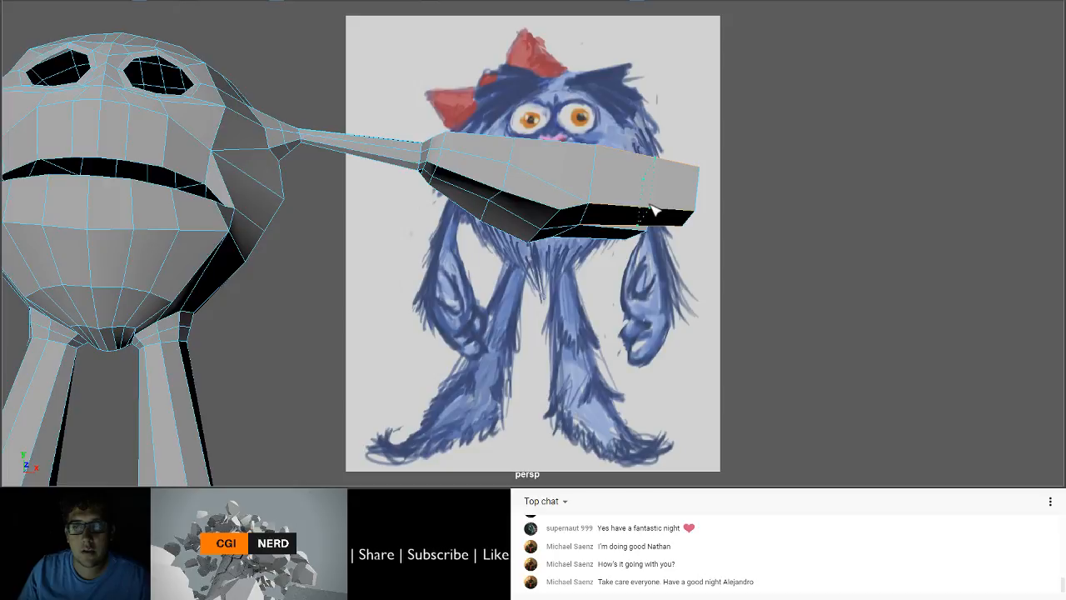
key("w")
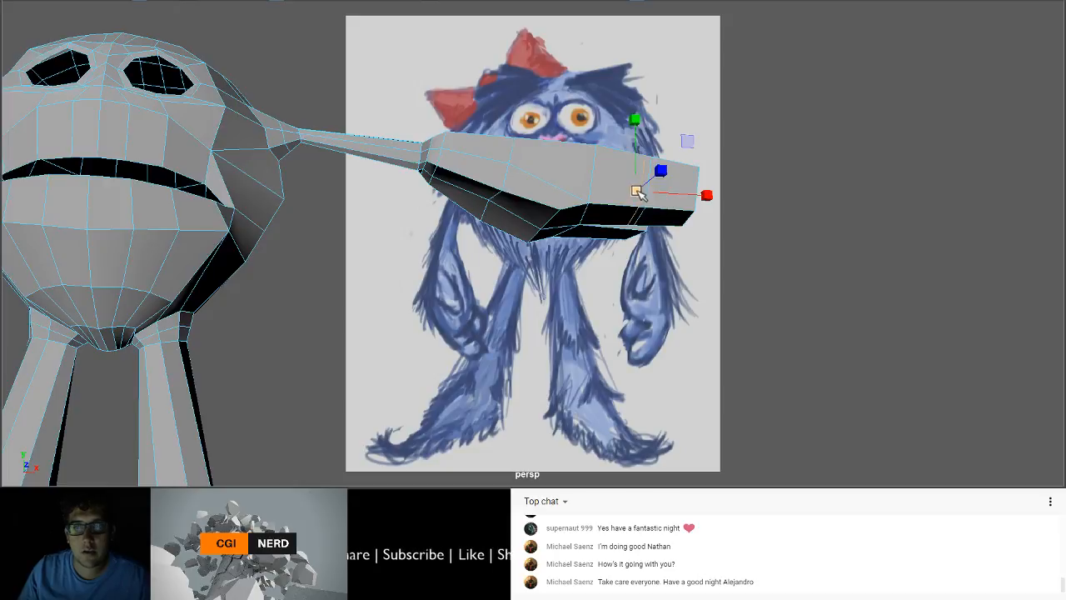
left_click_drag(708, 231, 514, 266, "alt")
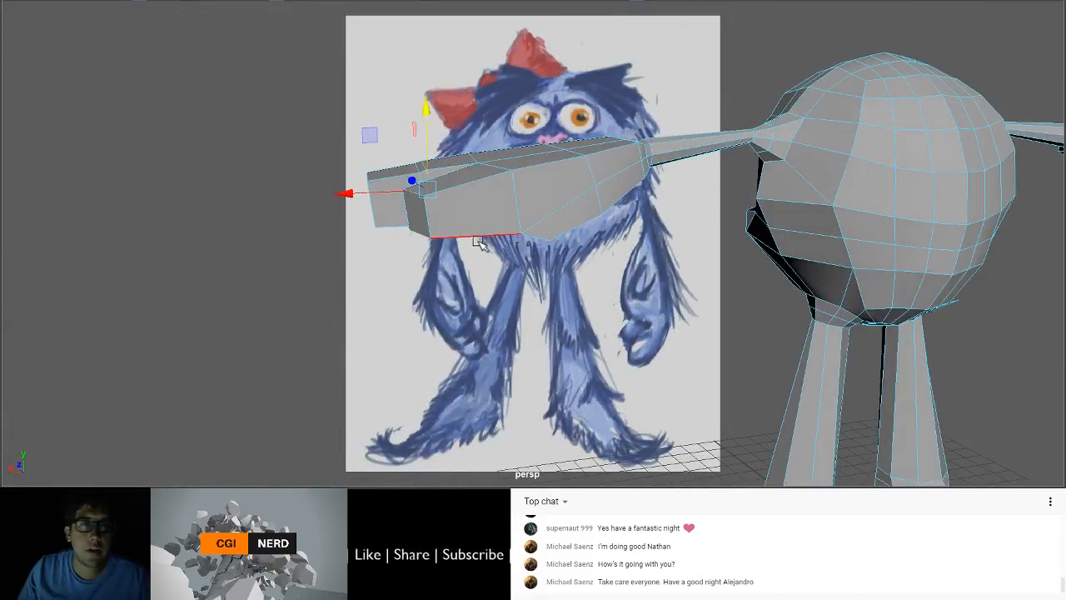
Step: Insert an edge loop across the other finger, scale and adjust it, and return the mesh to object mode
left_click(479, 239)
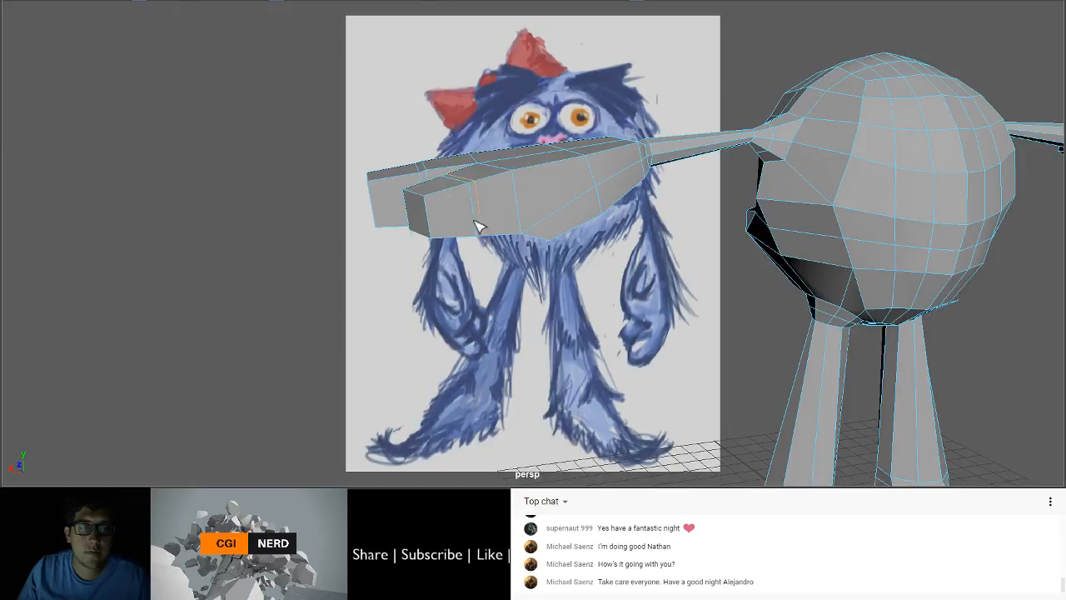
key("r")
left_click_drag(464, 132, 454, 112)
key("w")
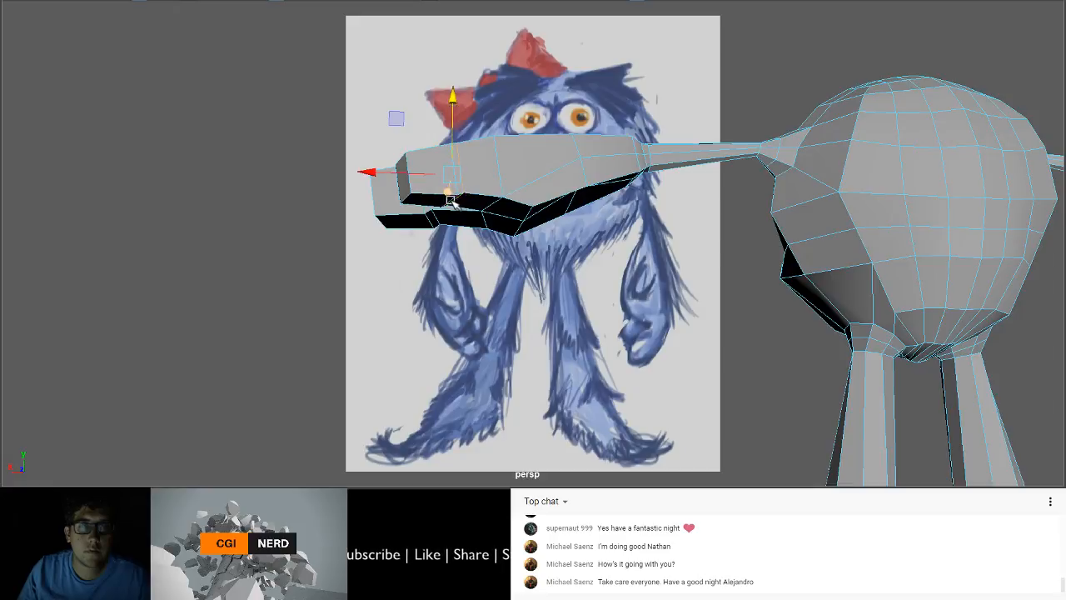
mouse_move(450, 201)
left_mouse_down("alt")
mouse_move(528, 171)
mouse_move(638, 209)
mouse_move(683, 245)
mouse_move(555, 194)
left_mouse_up("alt")
right_click_drag(625, 25, 626, 29)
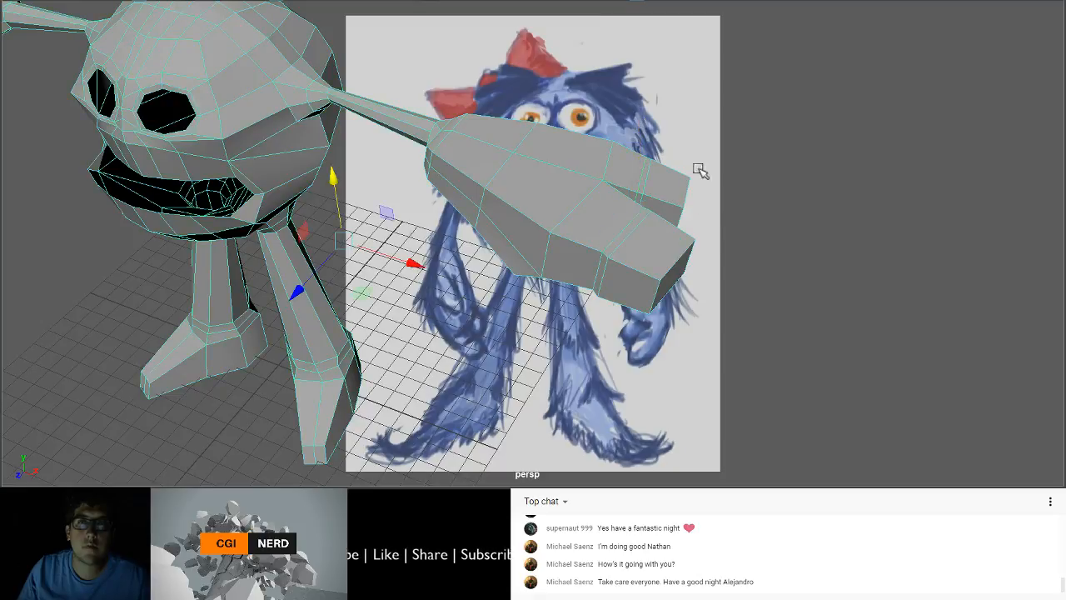
Step: Select the side face of the palm near the wrist and scale it slightly in height
left_click_drag(479, 277, 469, 163, "alt")
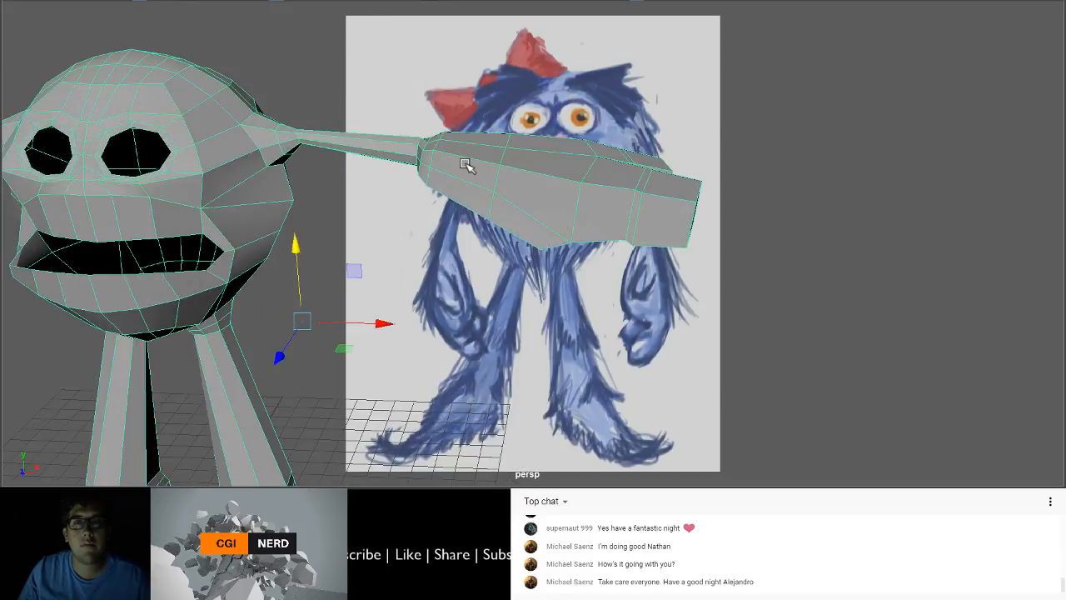
left_click_drag(466, 165, 642, 270, "alt")
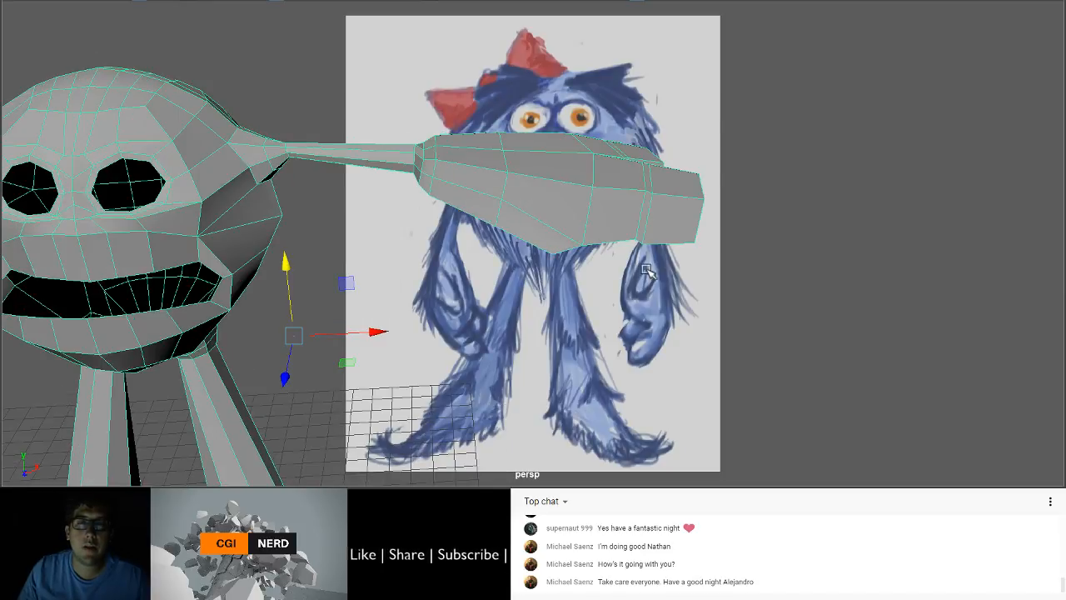
left_click_drag(525, 230, 462, 171, "alt")
left_click_drag(492, 218, 566, 207, "alt")
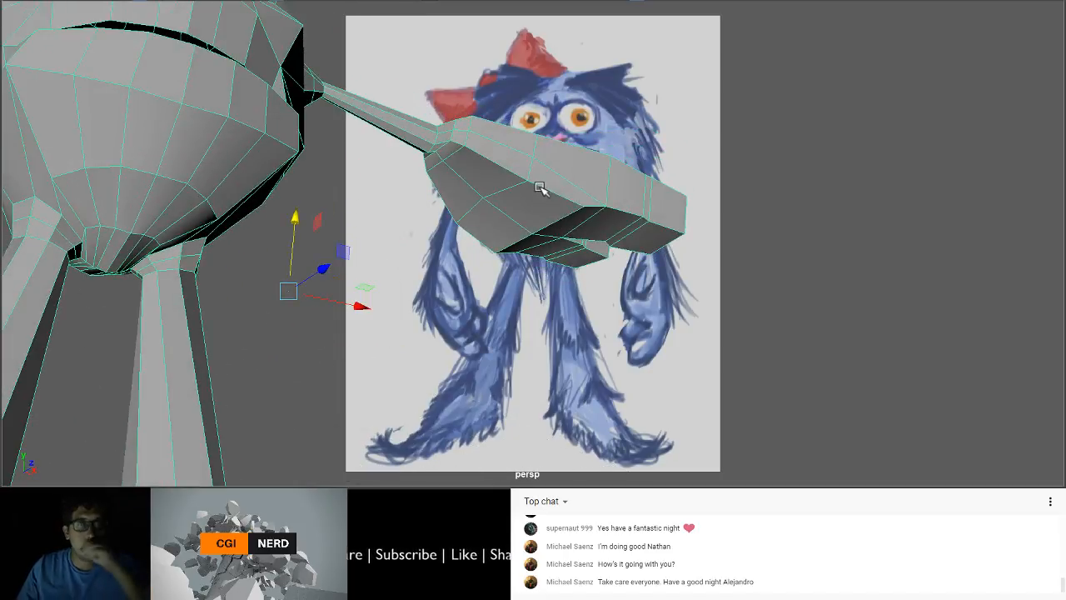
right_click_drag(498, 154, 498, 200)
left_click(498, 156)
left_click_drag(500, 160, 519, 209, "alt")
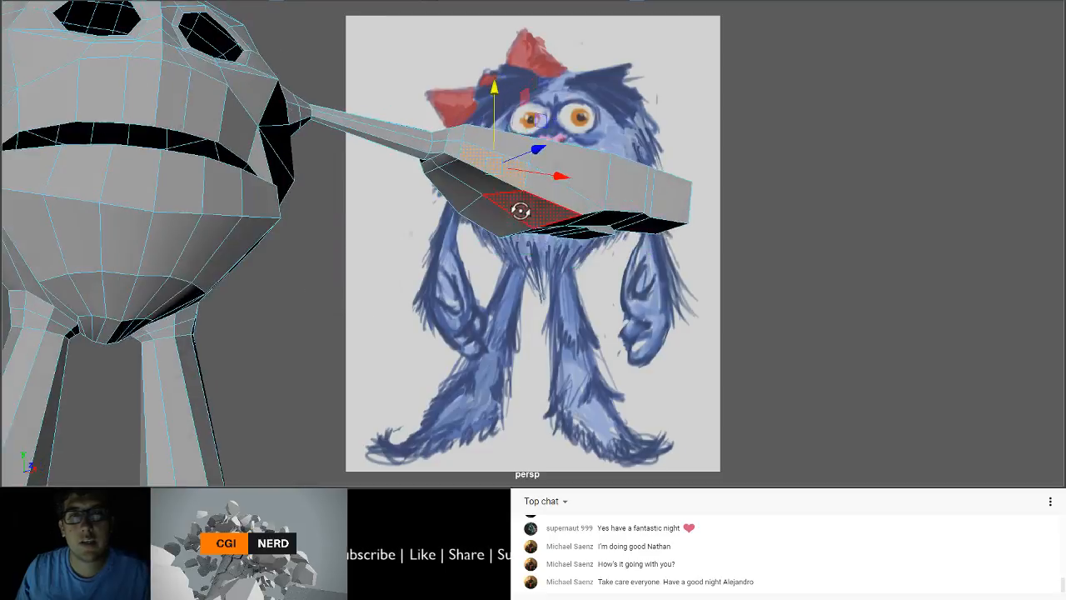
key("r")
mouse_move(496, 96)
left_mouse_down()
mouse_move(496, 84)
mouse_move(495, 93)
left_mouse_up()
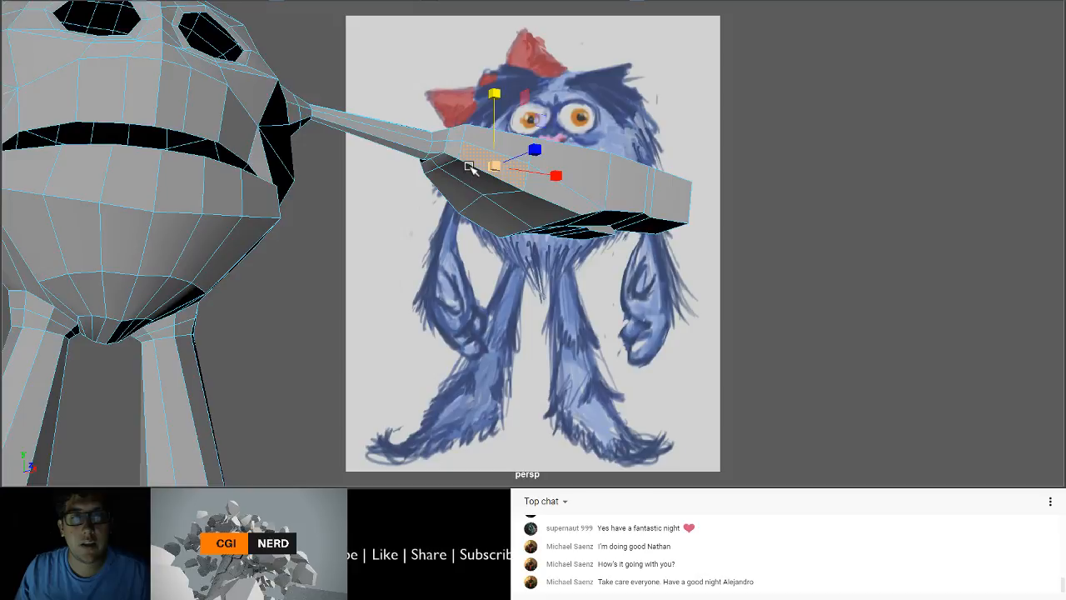
Step: Select the two upper vertices on the palm's side near the wrist and reposition them to round the edge
right_click_drag(469, 165, 450, 166)
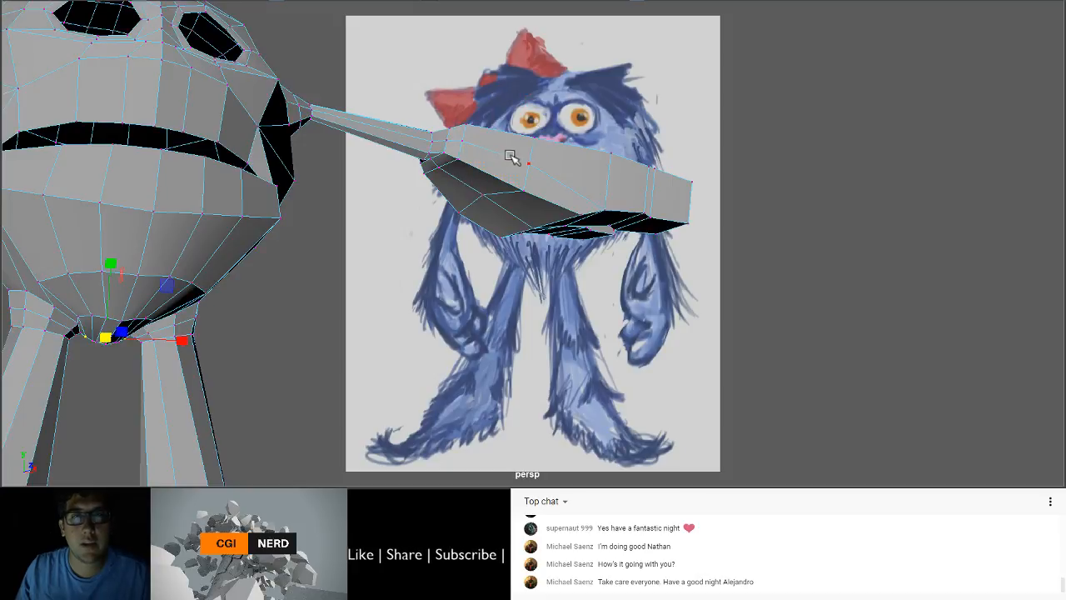
left_click(530, 163)
left_click(463, 142, "shift")
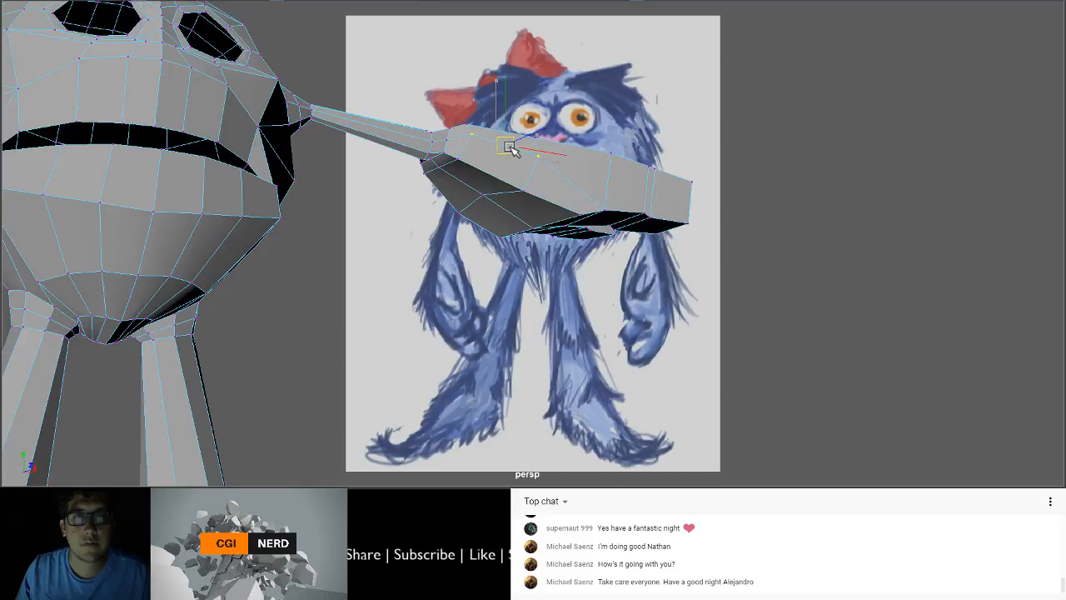
left_click_drag(507, 147, 556, 186, "alt")
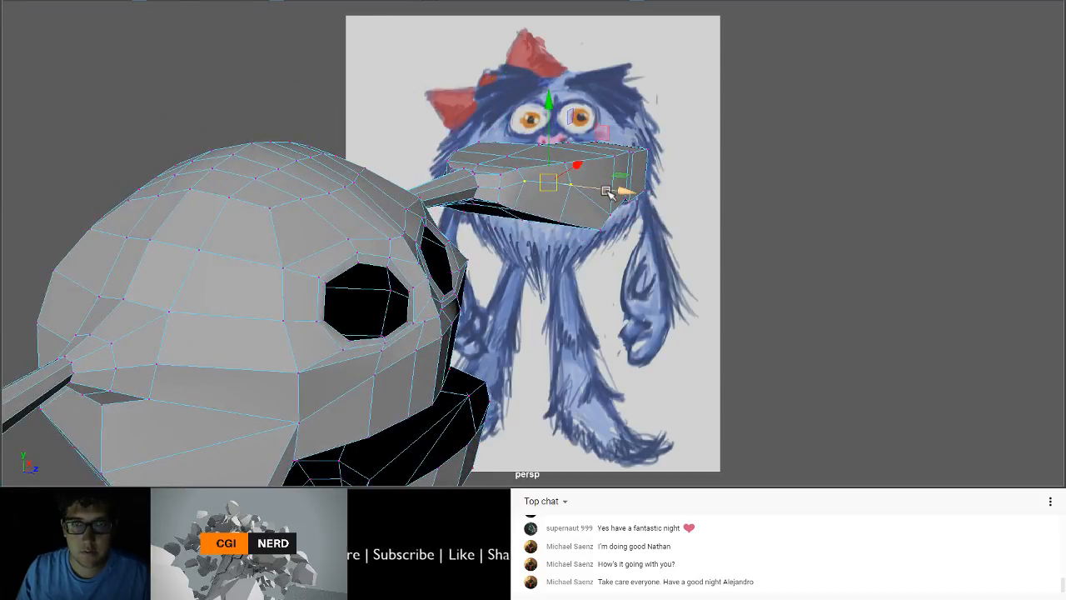
left_click_drag(558, 106, 560, 114)
mouse_move(560, 165)
left_mouse_down("alt")
mouse_move(559, 115)
mouse_move(541, 158)
left_mouse_up("alt")
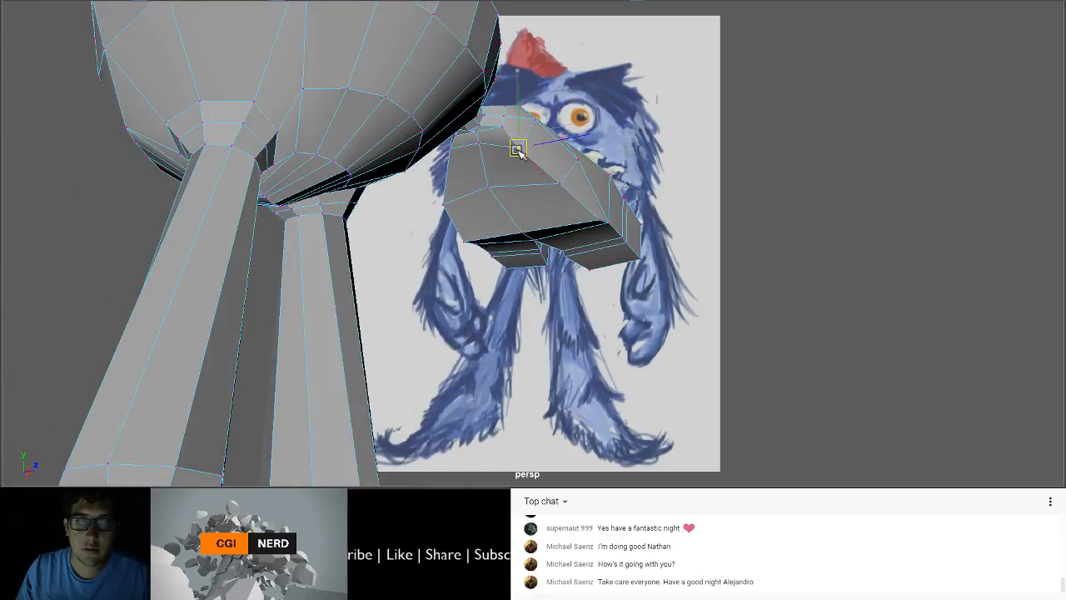
Step: Select the vertex at the palm's widest lower corner and reposition it to smooth the outline
left_click(558, 184)
left_click_drag(562, 188, 493, 215)
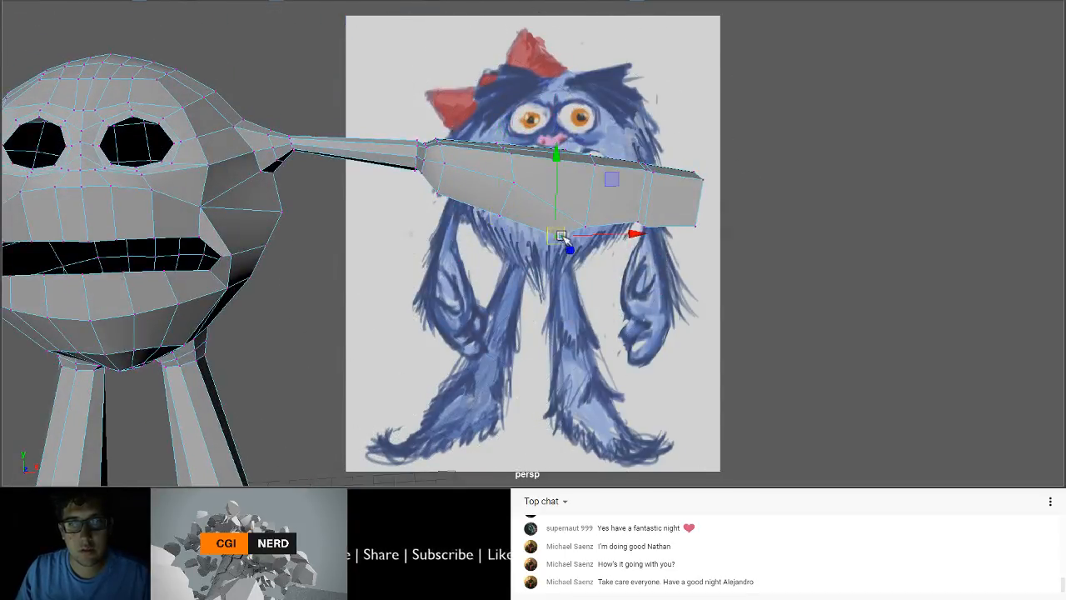
left_click_drag(560, 234, 544, 289, "alt")
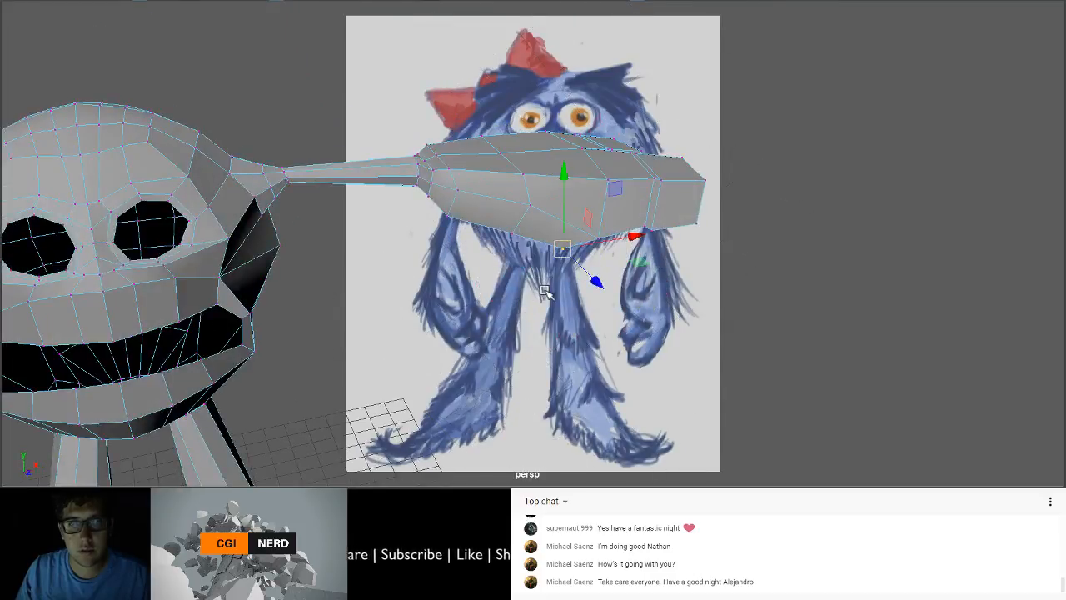
Step: Extrude the lower side face of the palm near the wrist as a thumb, then rotate and move its end
left_click(485, 216)
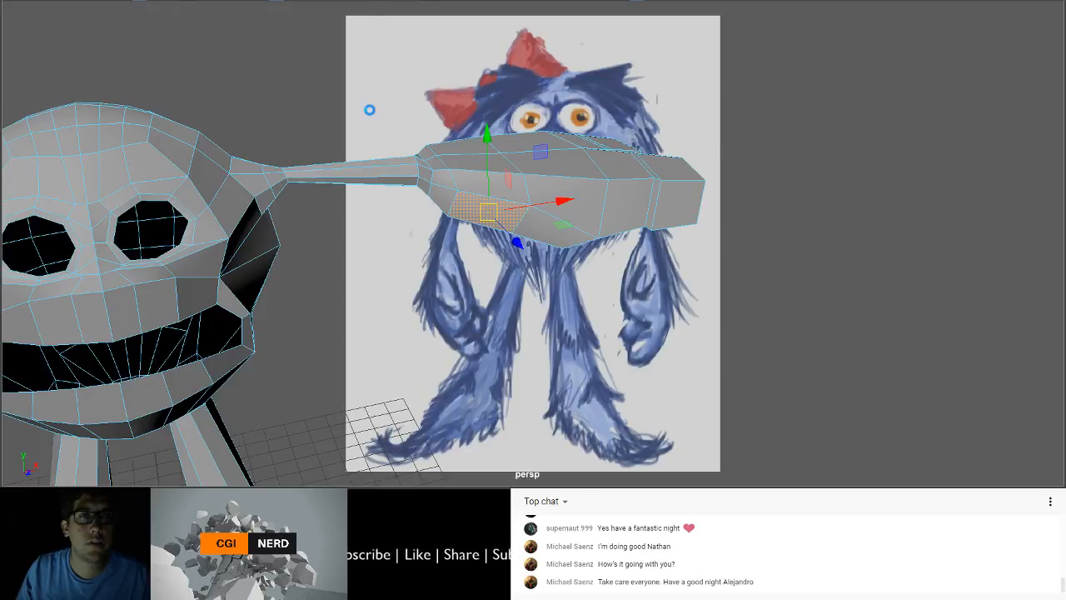
left_click_drag(481, 244, 441, 250, "alt")
key("e")
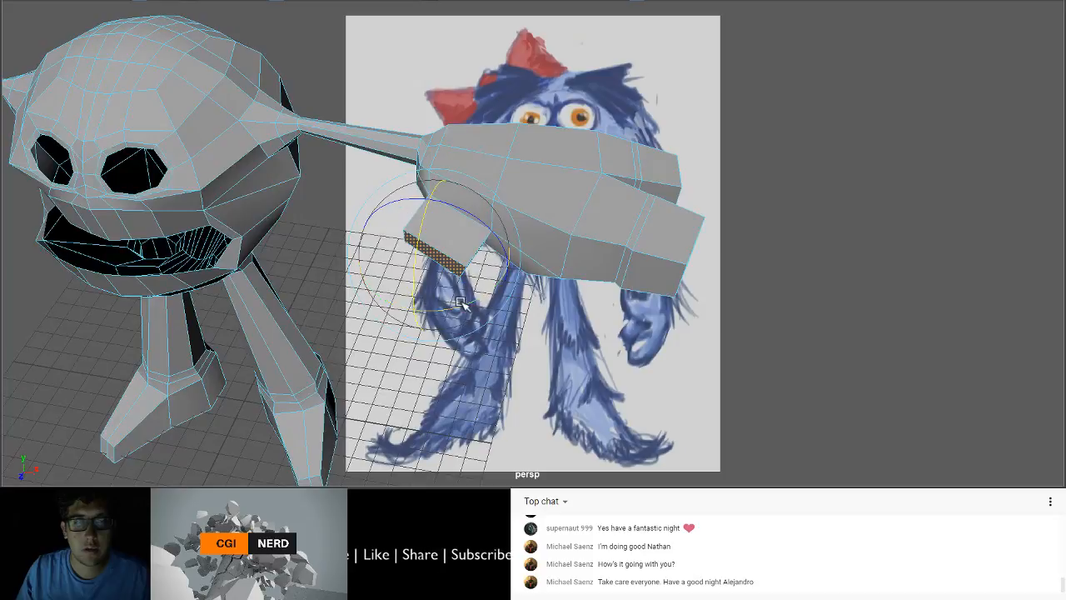
left_click_drag(461, 302, 496, 305)
key("w")
left_click_drag(435, 255, 431, 143)
Step: Rotate the thumb's end face to angle the thumb and scale it narrower
key("e")
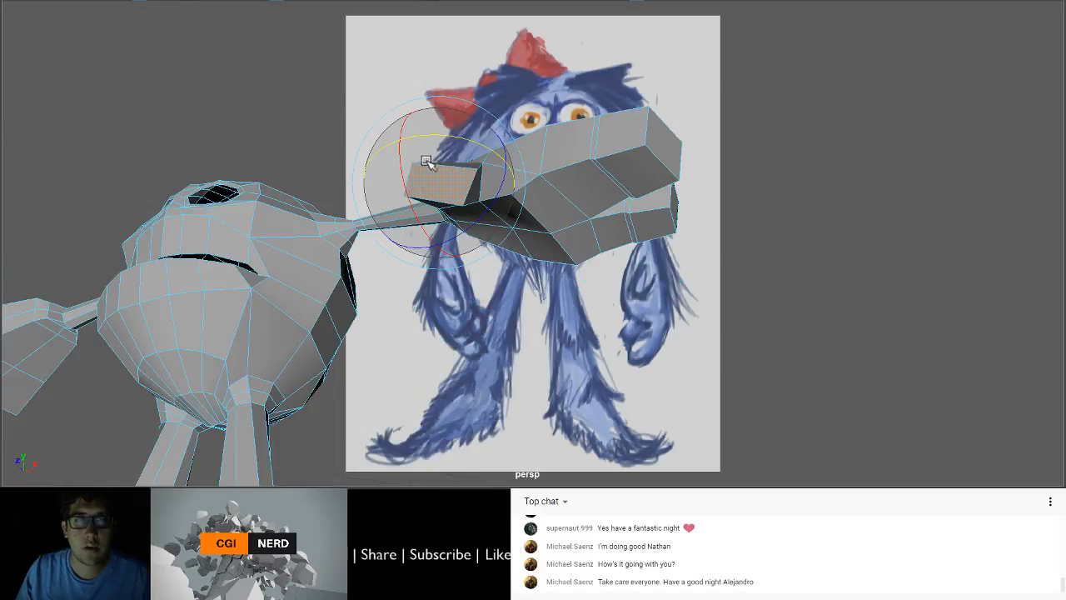
left_click_drag(483, 204, 496, 182)
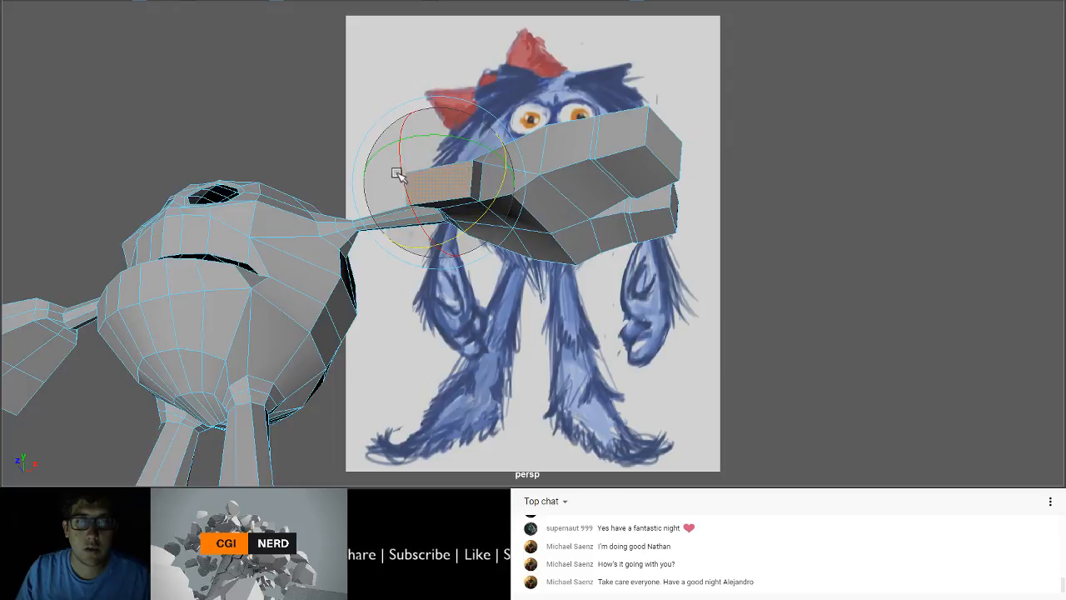
left_click_drag(400, 173, 497, 270)
key("r")
left_click_drag(560, 285, 535, 289)
key("e")
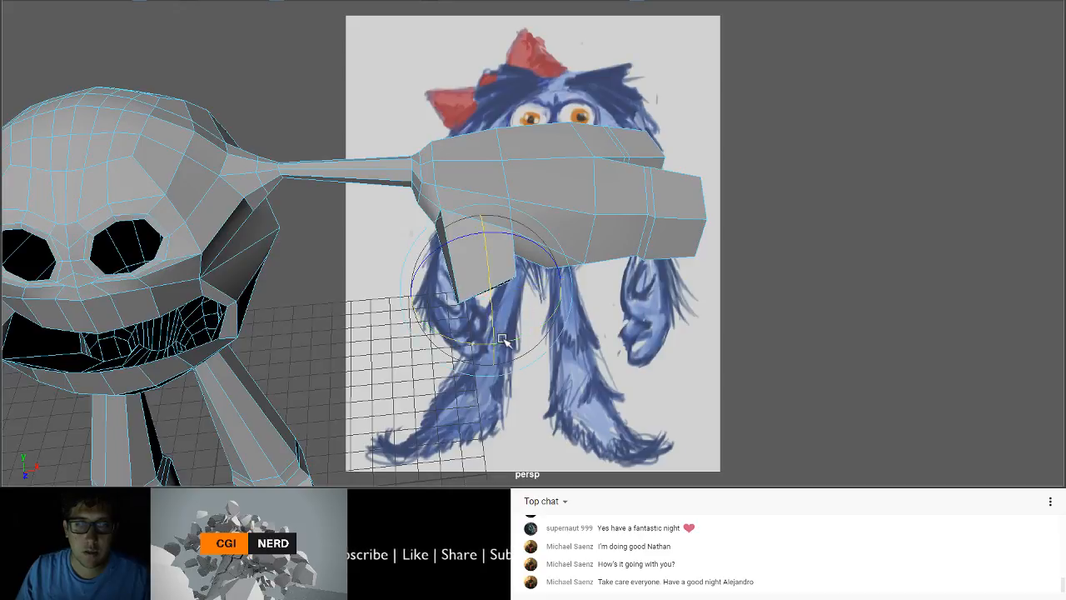
Step: Extrude the thumb's end face again to form the tip segment and scale the new end
key("ctrl+e")
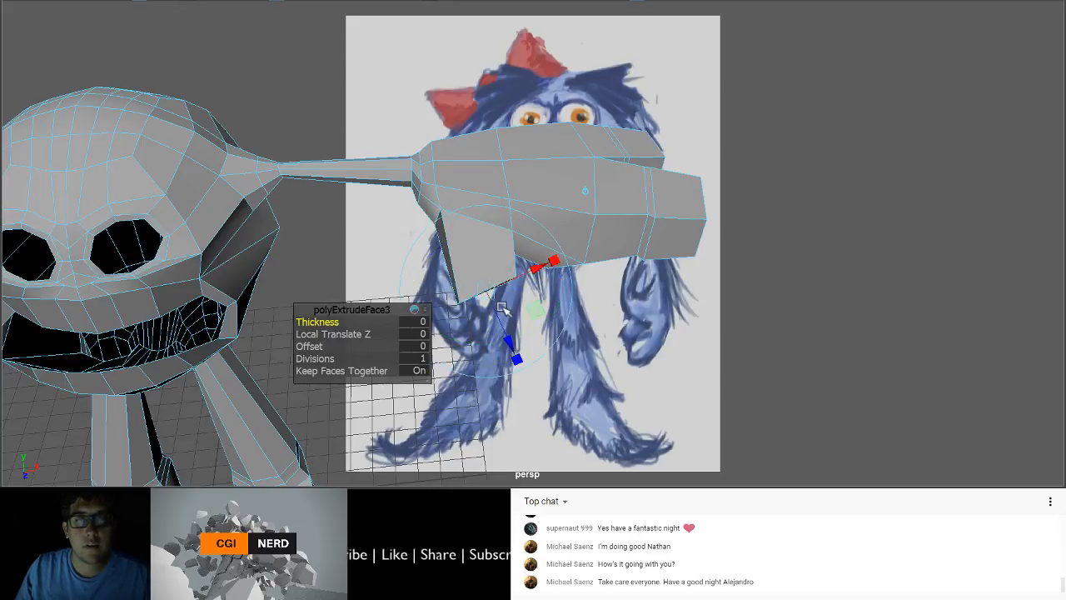
left_click_drag(527, 339, 453, 274)
key("r")
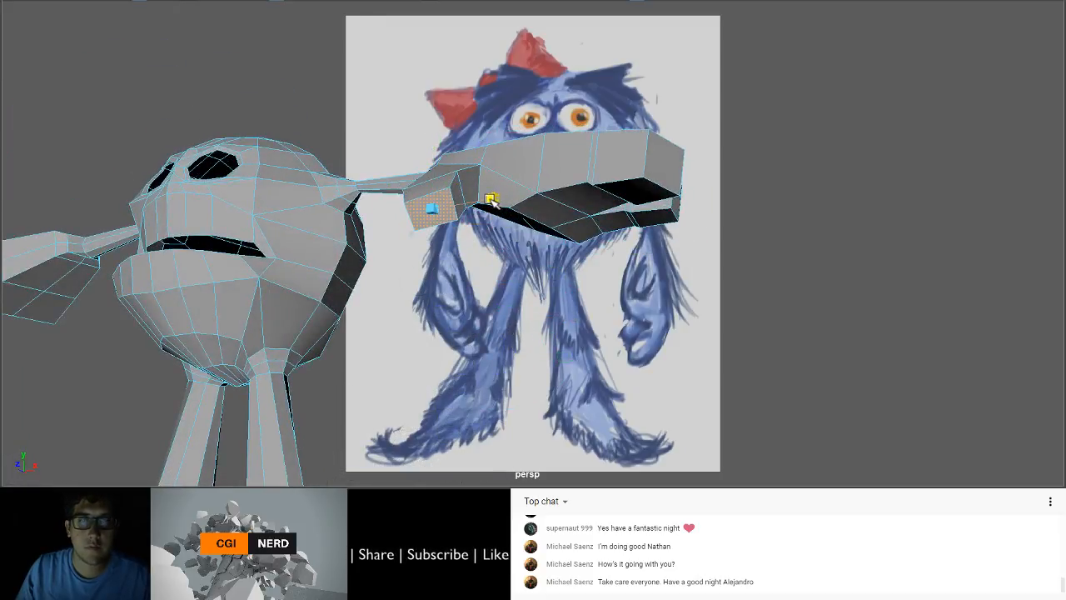
left_click_drag(490, 222, 433, 250, "alt")
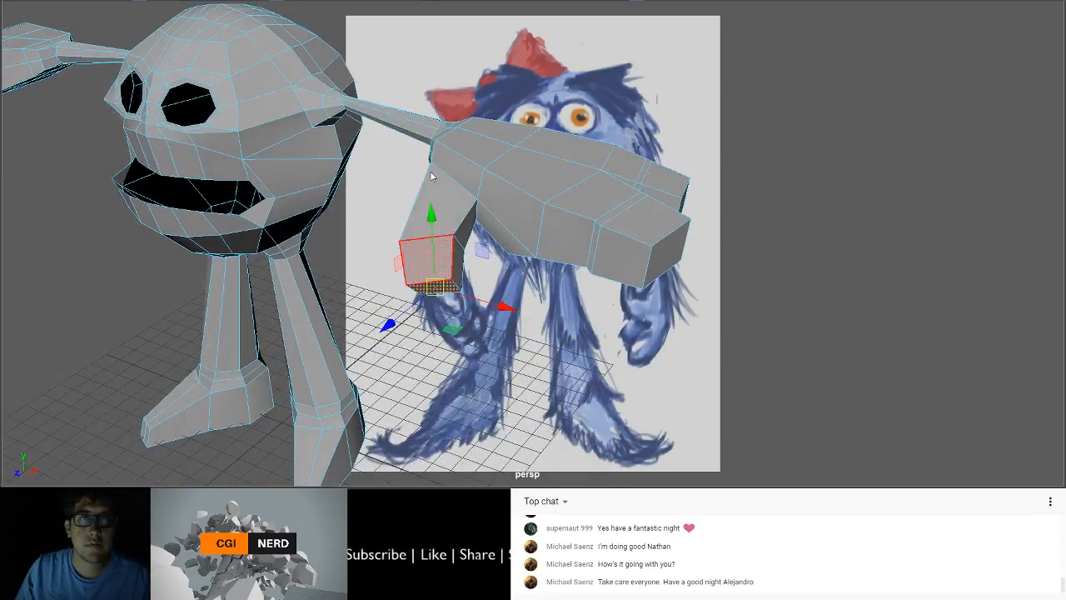
Step: Select the edges at the thumb's bend and move them to refine the joint
right_click_drag(446, 17, 446, 10)
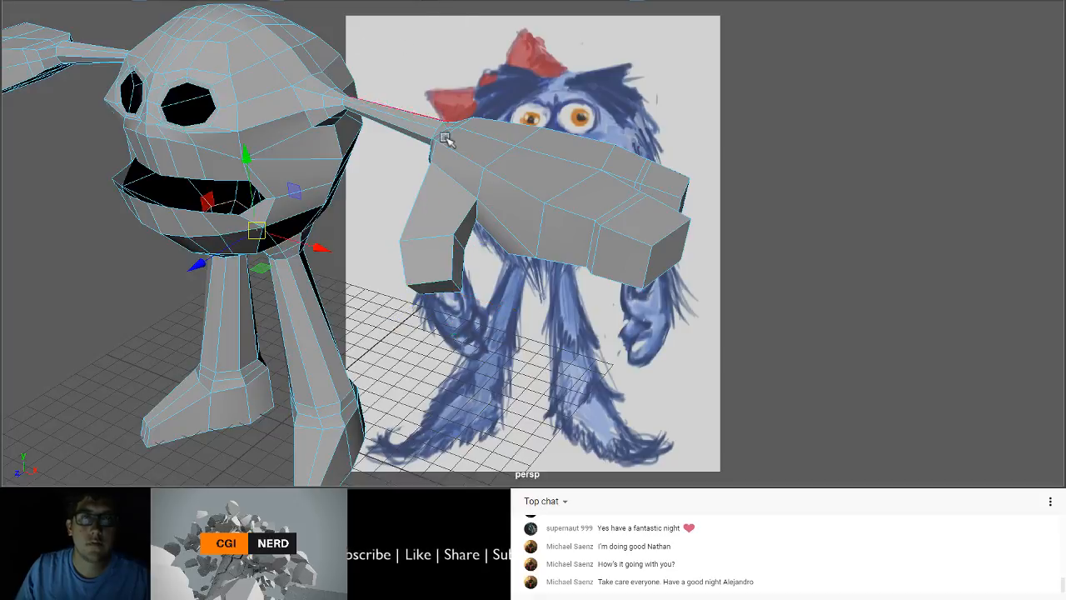
left_click(444, 238)
left_click_drag(467, 255, 423, 232, "alt")
left_click_drag(438, 137, 446, 181)
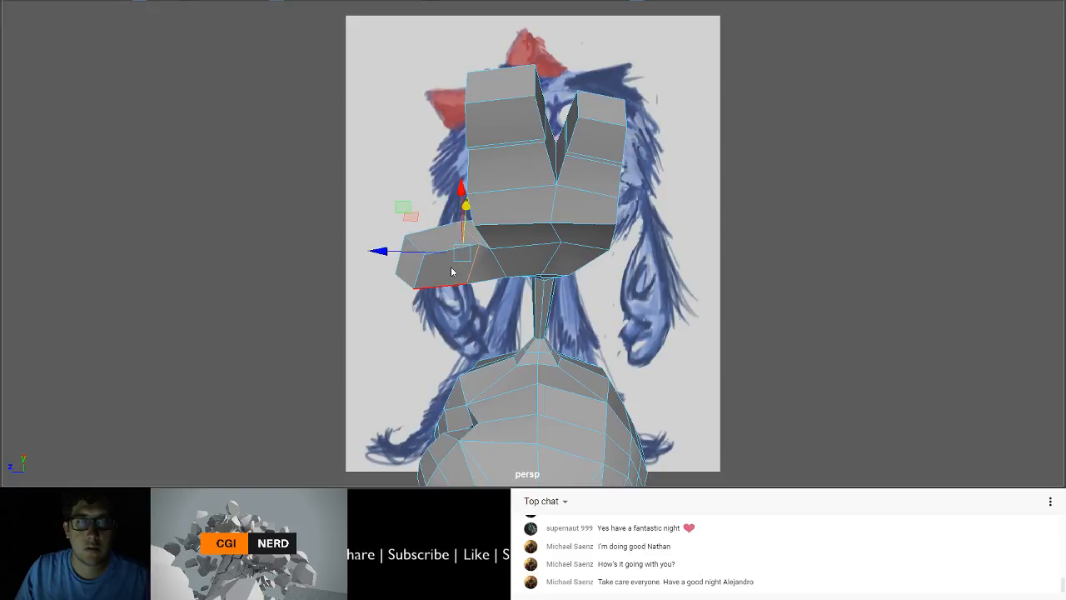
Step: Select the faces of the thumb's tip segment and move them to straighten the thumb
left_click(451, 269)
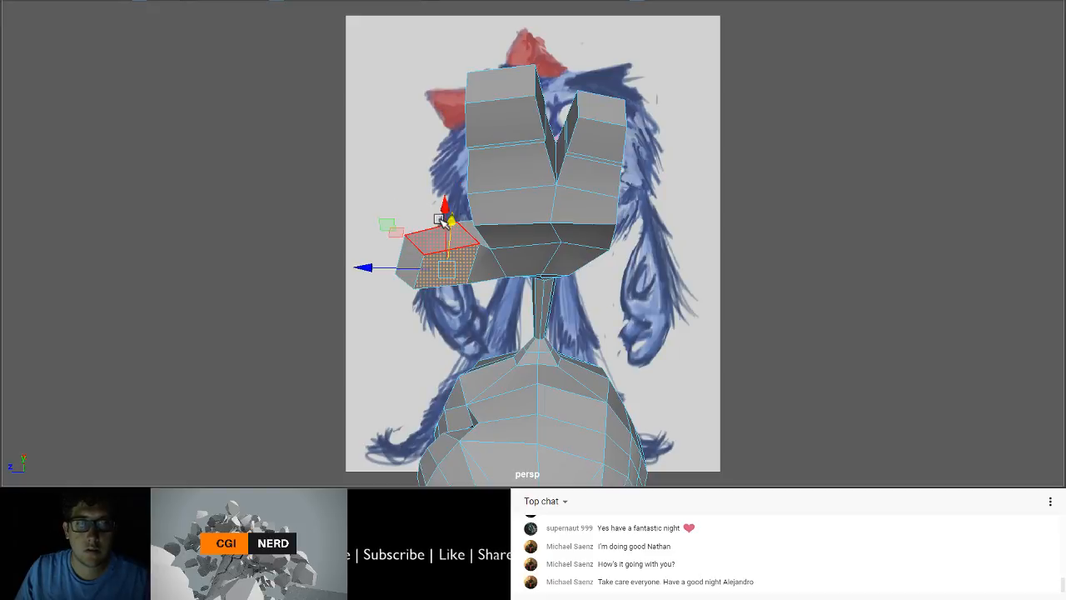
left_click_drag(445, 218, 458, 296, "alt")
left_click_drag(441, 171, 489, 261)
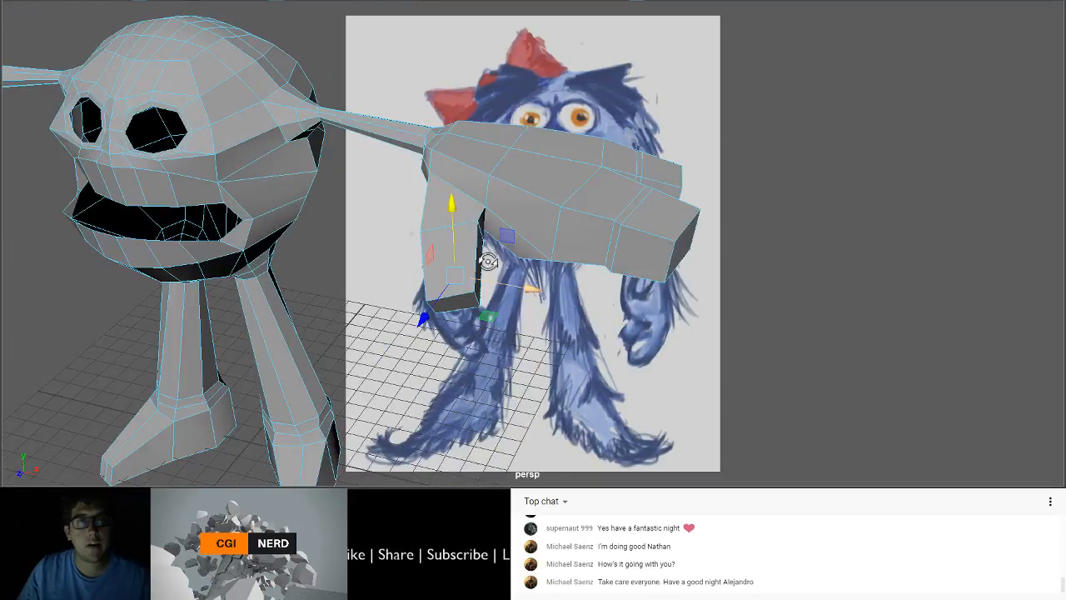
Step: Scale and rotate the thumb's tip segment so it angles toward the fingers
scroll(489, 262, "down", 5)
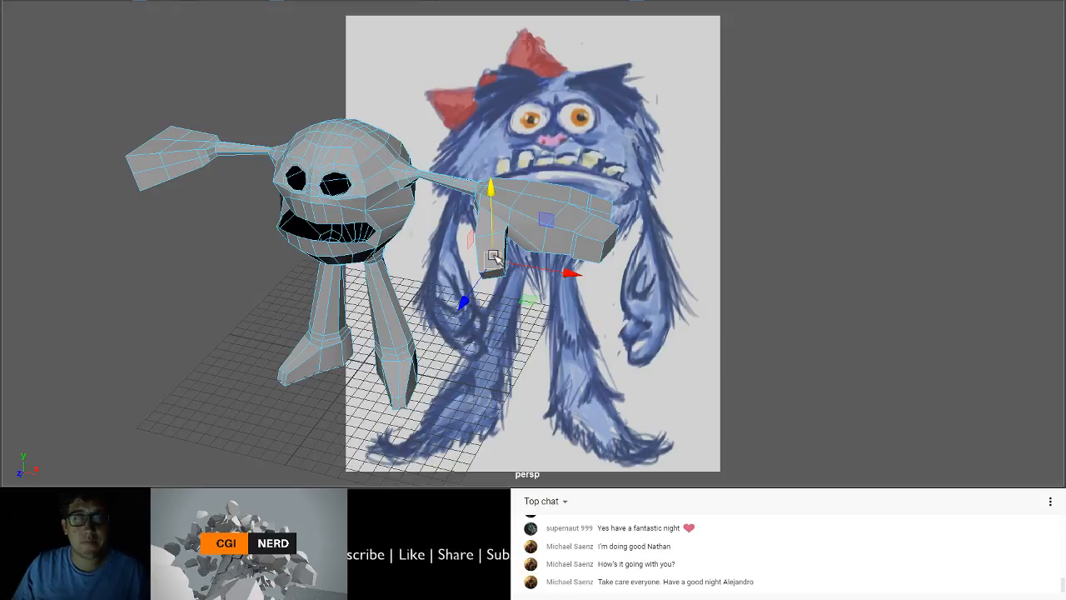
mouse_move(495, 257)
left_mouse_down("alt")
mouse_move(529, 309)
mouse_move(490, 280)
mouse_move(503, 281)
mouse_move(503, 249)
left_mouse_up("alt")
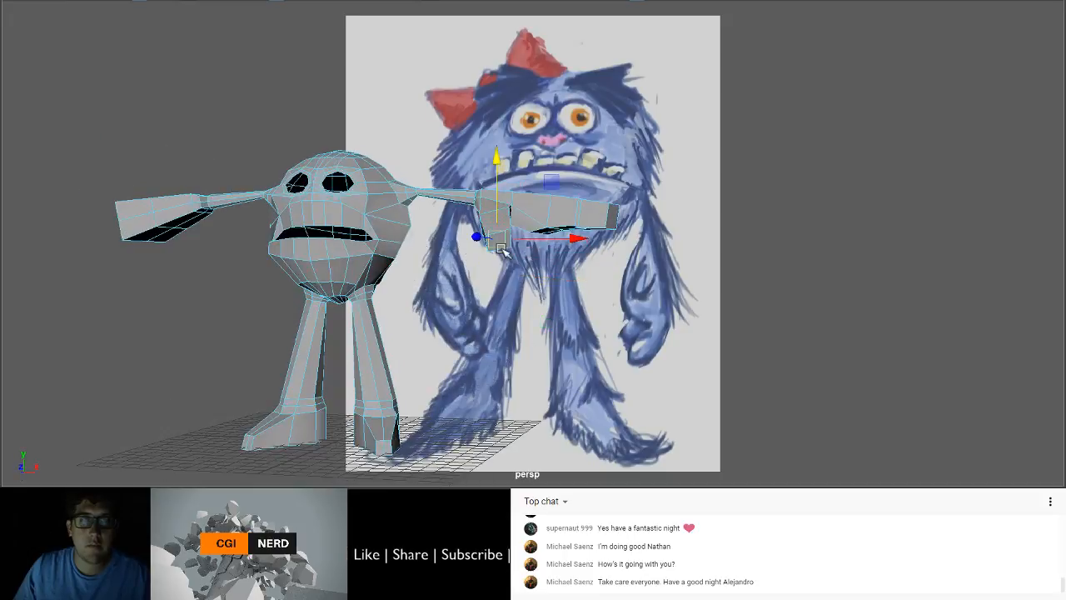
left_click_drag(525, 283, 531, 237, "alt")
key("r")
key("e")
key("q")
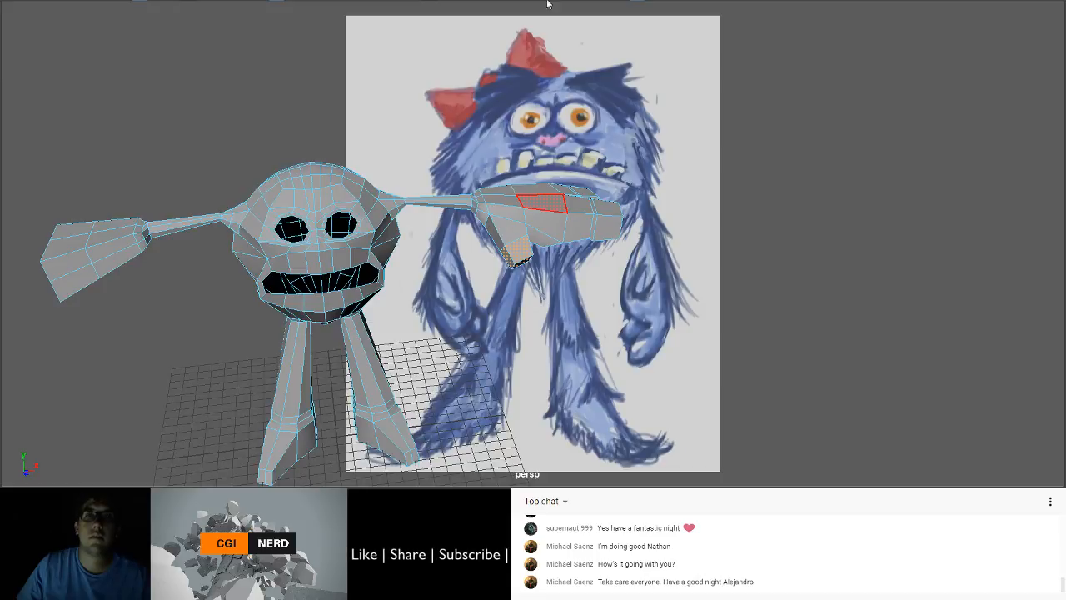
Step: Return to object mode and examine the whole monster from the front beside the reference drawing
left_click(574, 1)
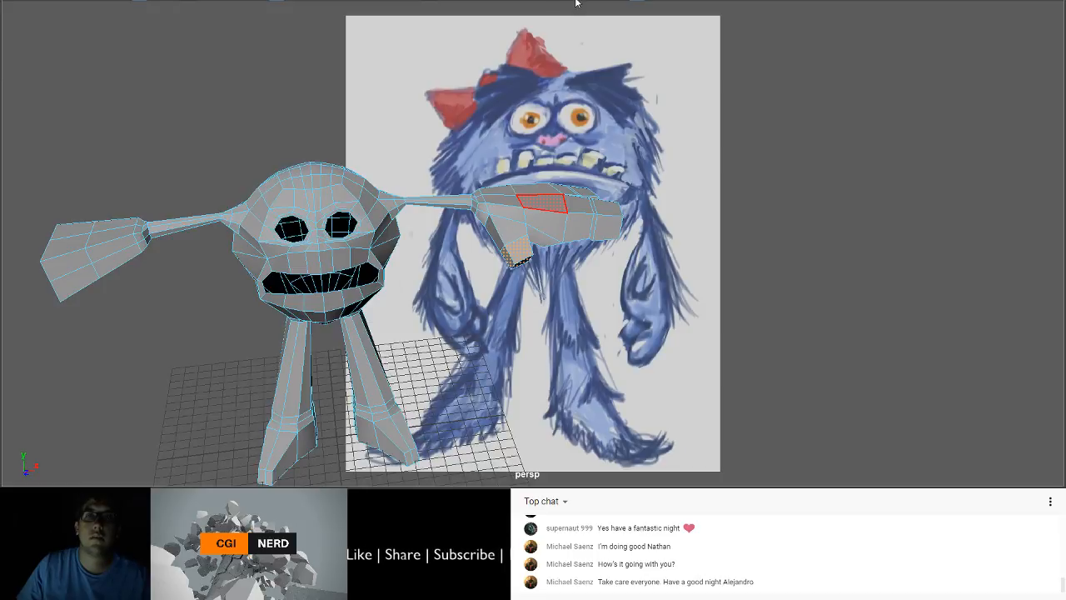
left_click(477, 317)
left_click_drag(477, 317, 452, 303, "alt")
middle_click_drag(467, 295, 694, 252, "alt")
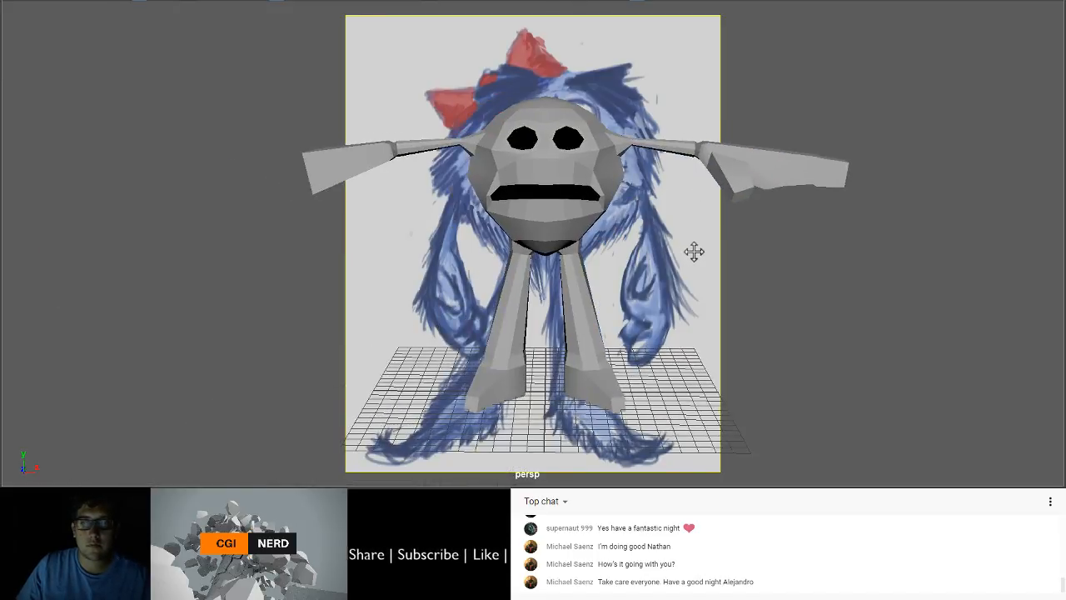
right_click_drag(694, 252, 675, 300, "alt")
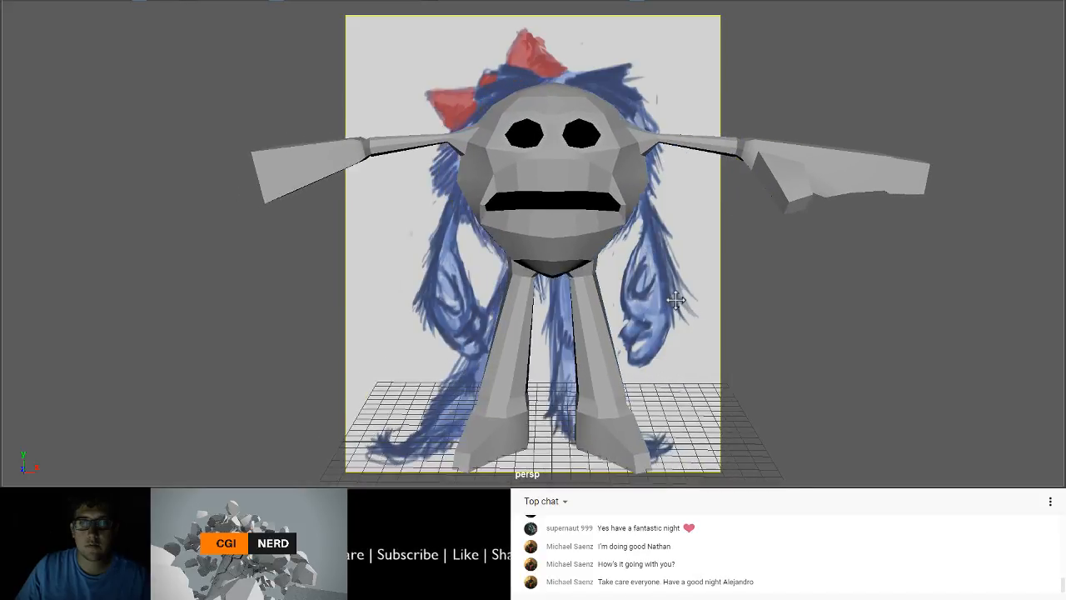
middle_click_drag(675, 300, 656, 295, "alt")
right_click_drag(655, 295, 658, 306, "alt")
middle_click_drag(658, 306, 423, 257, "alt")
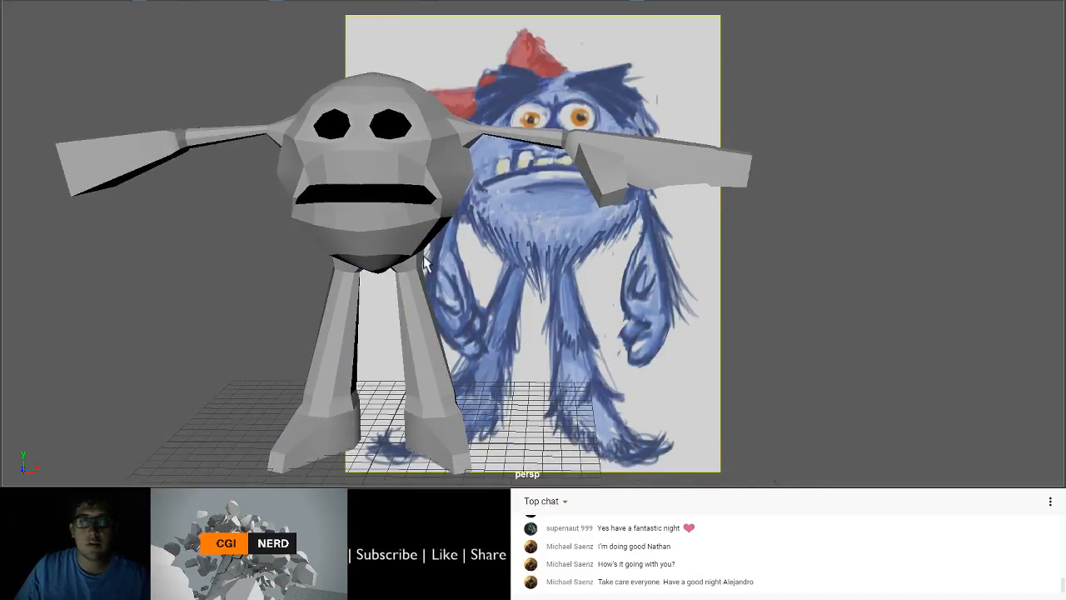
right_click_drag(423, 257, 292, 131, "alt")
middle_click_drag(396, 223, 339, 202, "alt")
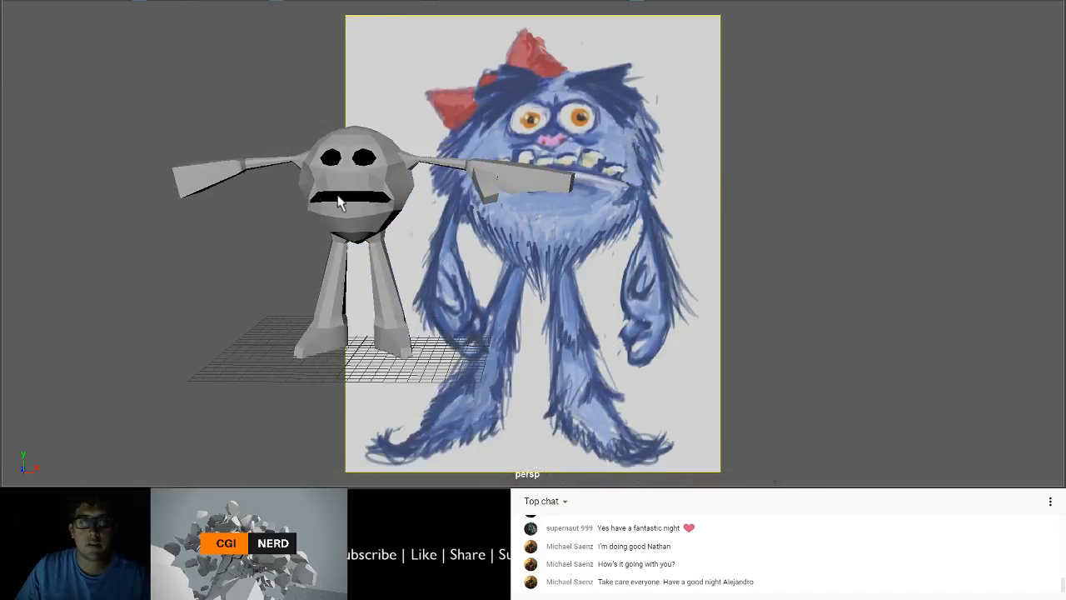
Step: Select all faces of the monster's fingerless half in the front view, up to the centre line, and delete them
left_click(347, 206)
key("space")
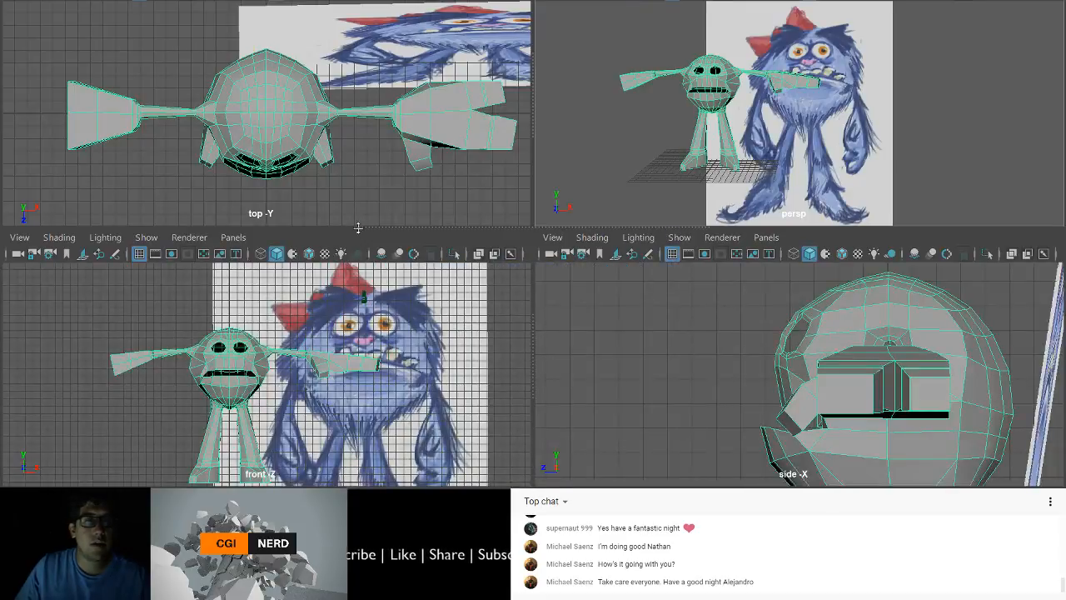
middle_click_drag(253, 342, 259, 310, "alt")
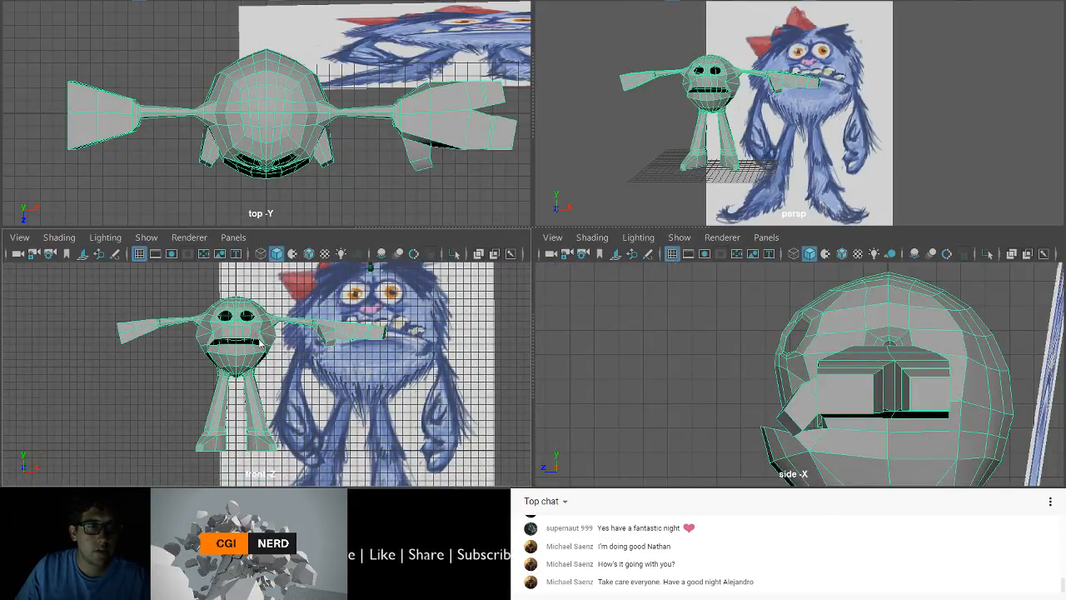
right_click_drag(257, 94, 265, 270)
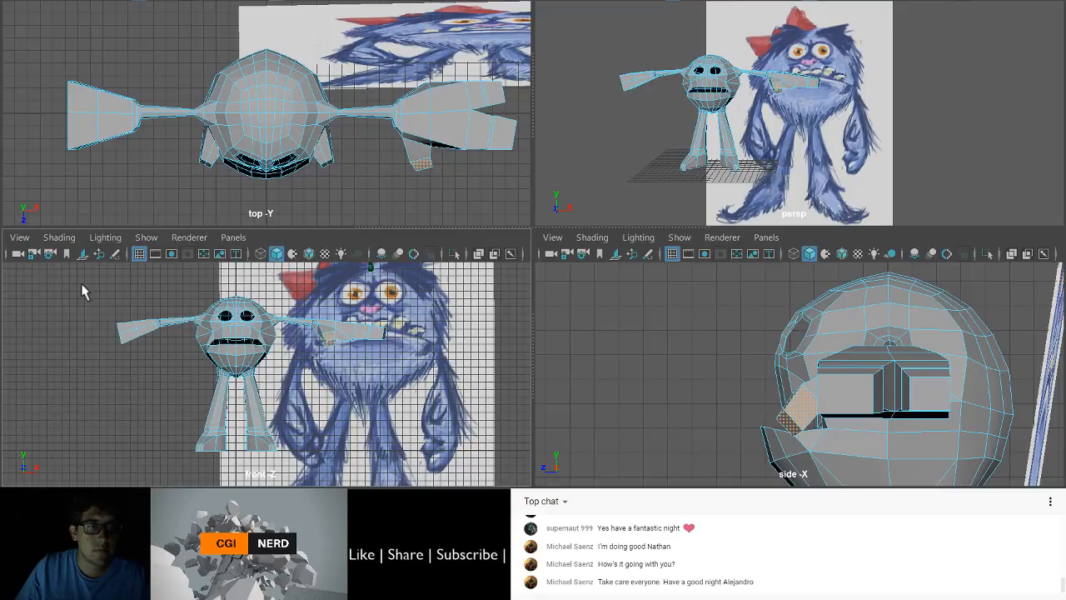
left_click_drag(94, 283, 235, 483)
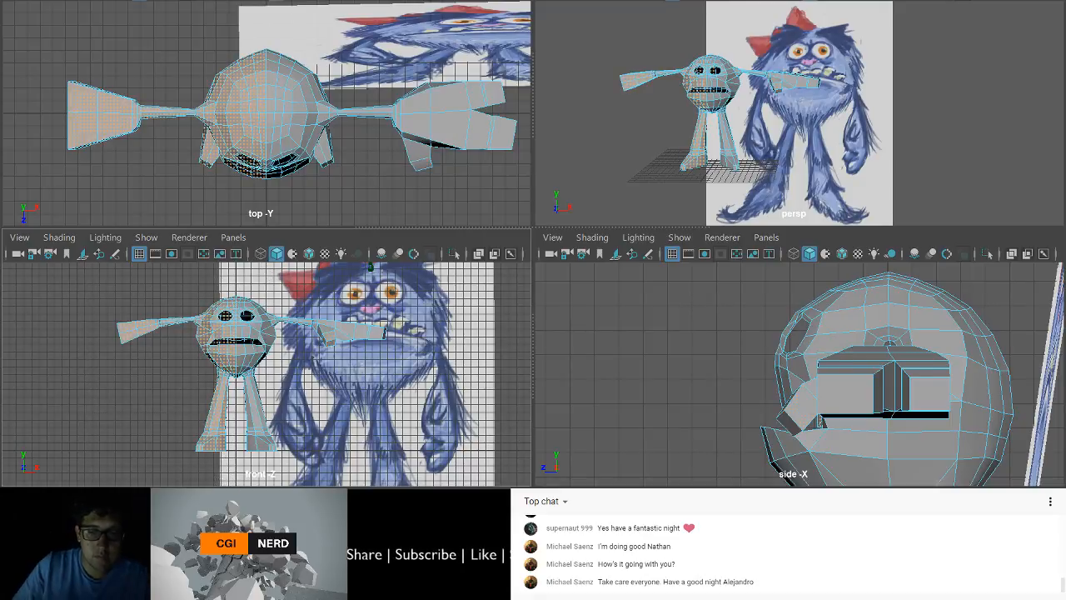
key("Delete")
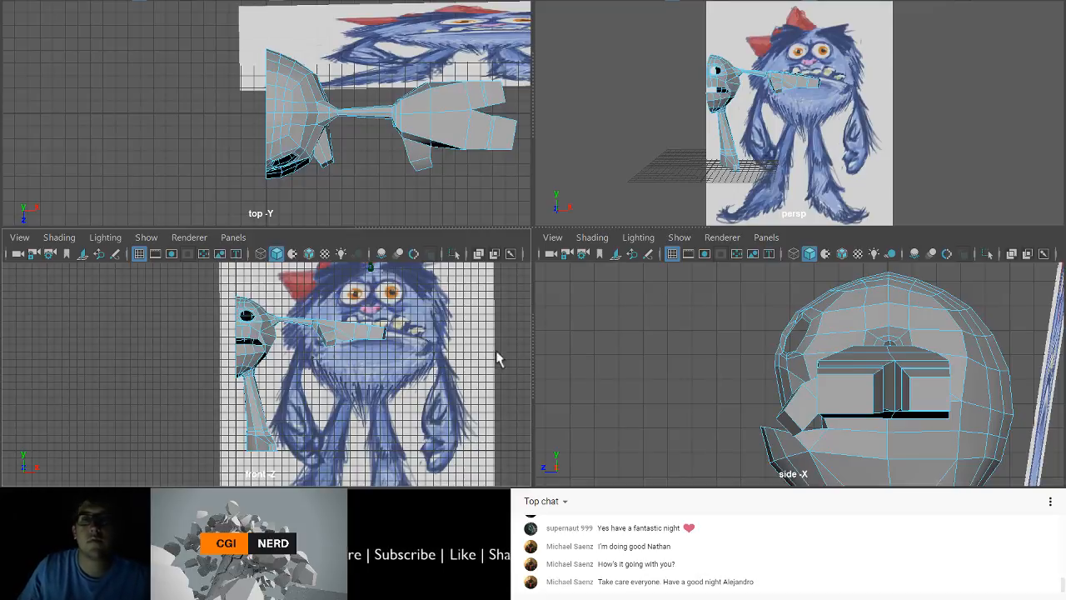
Step: Mirror the remaining half across the world X axis in the negative direction with a merge threshold of 0.5
key("space")
left_click_drag(624, 198, 583, 191, "alt")
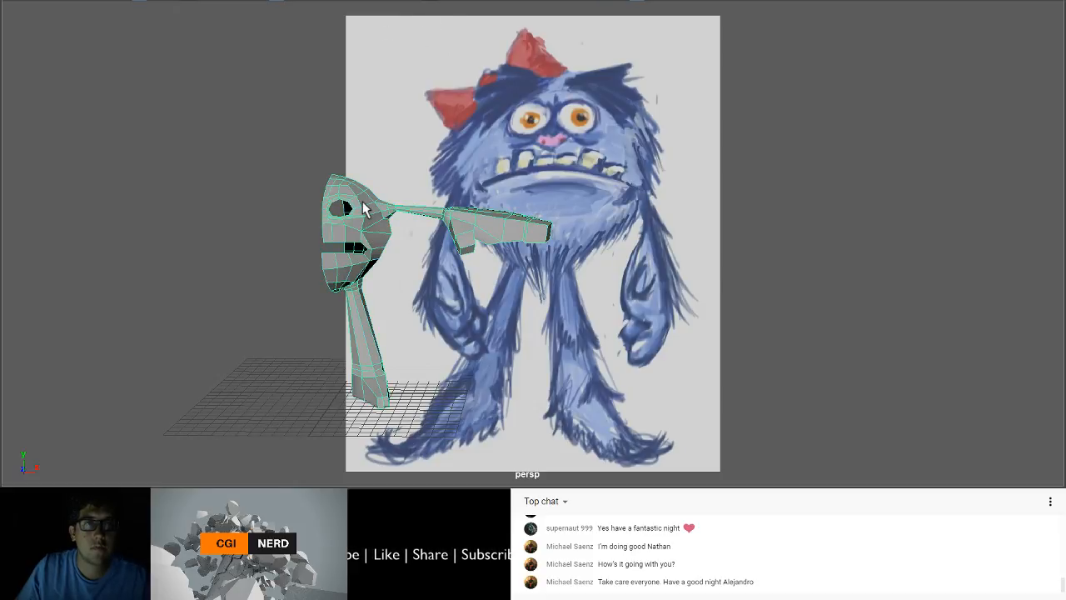
right_click_drag(362, 201, 318, 170, "shift")
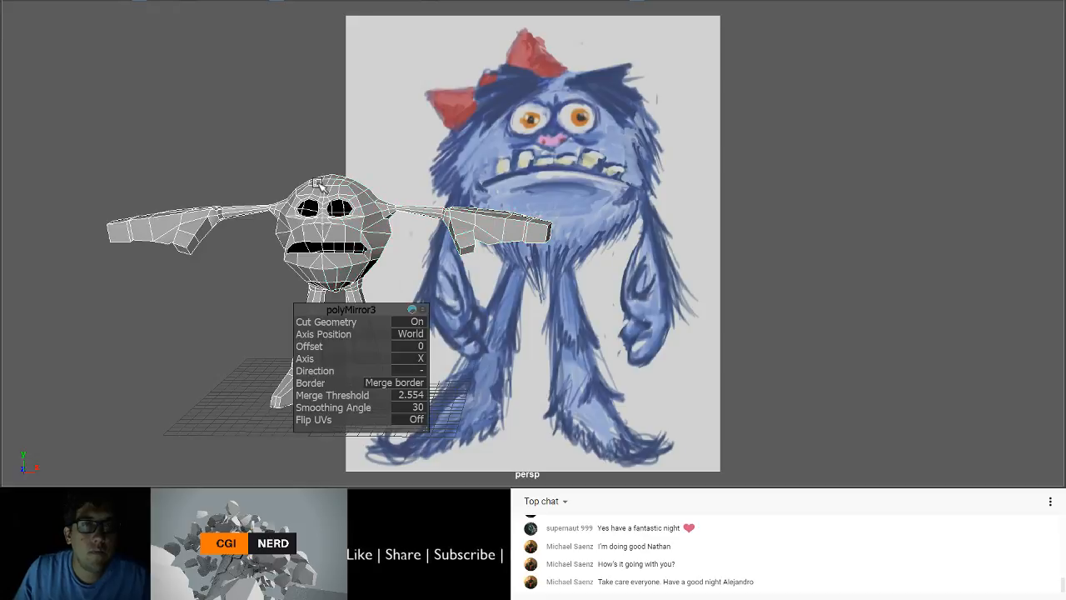
left_click(407, 397)
type(".5")
key("Return")
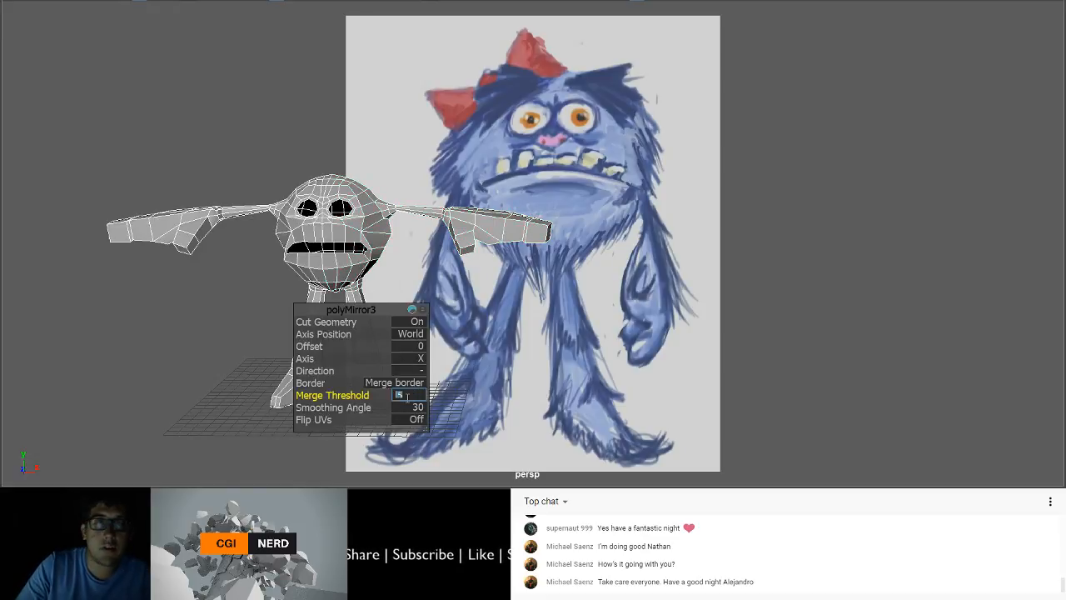
left_click(516, 367)
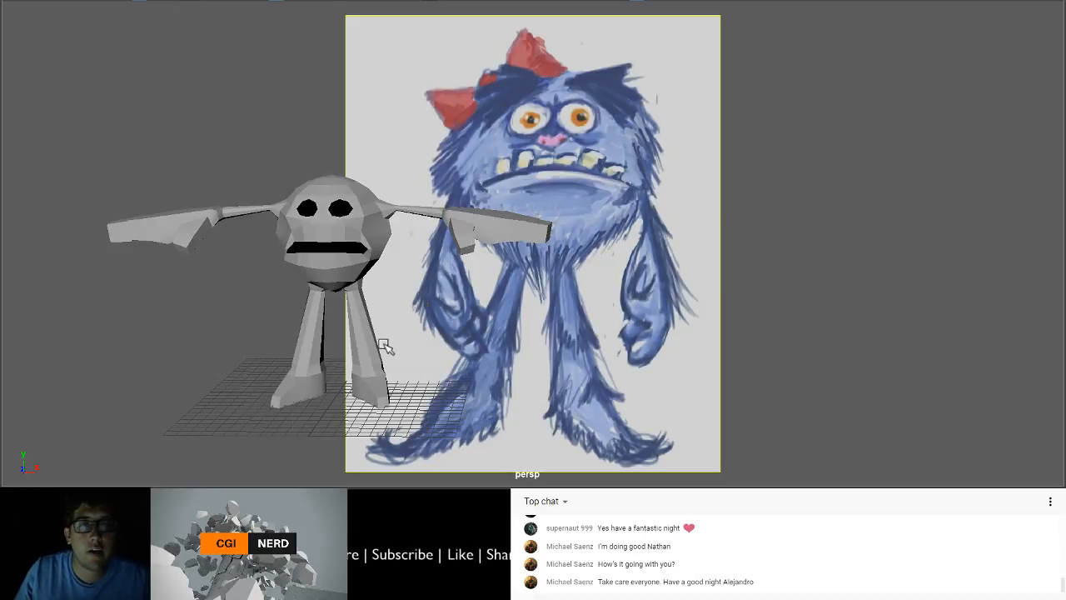
Step: Preview the mirrored monster smoothed from below and above, and return it to the unsmoothed low-poly display
left_click_drag(381, 345, 344, 277, "alt")
left_click(342, 273)
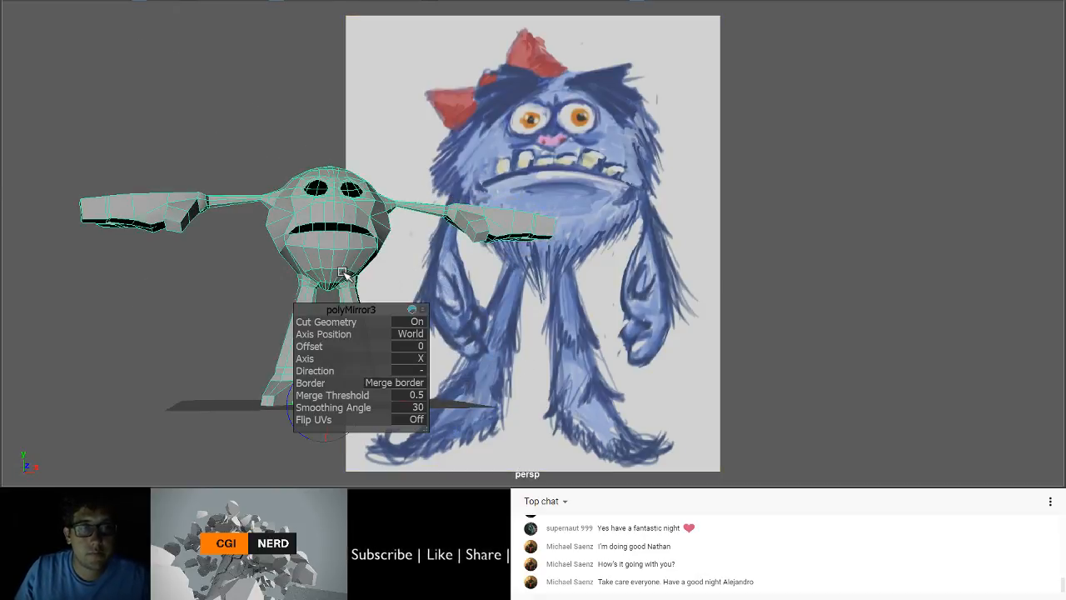
key("3")
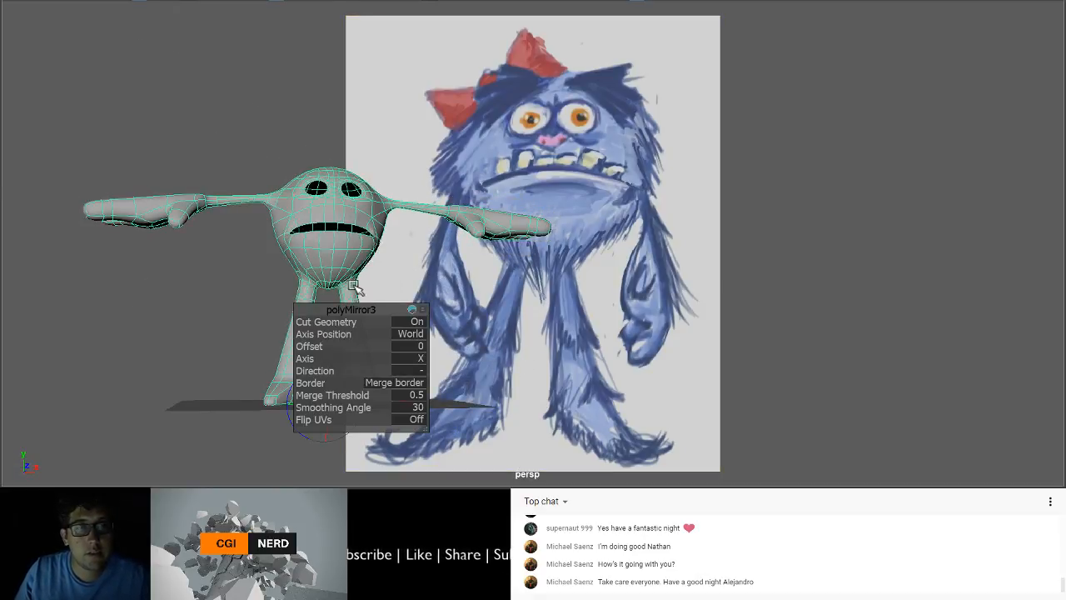
left_click(433, 275)
left_click_drag(433, 283, 421, 304, "alt")
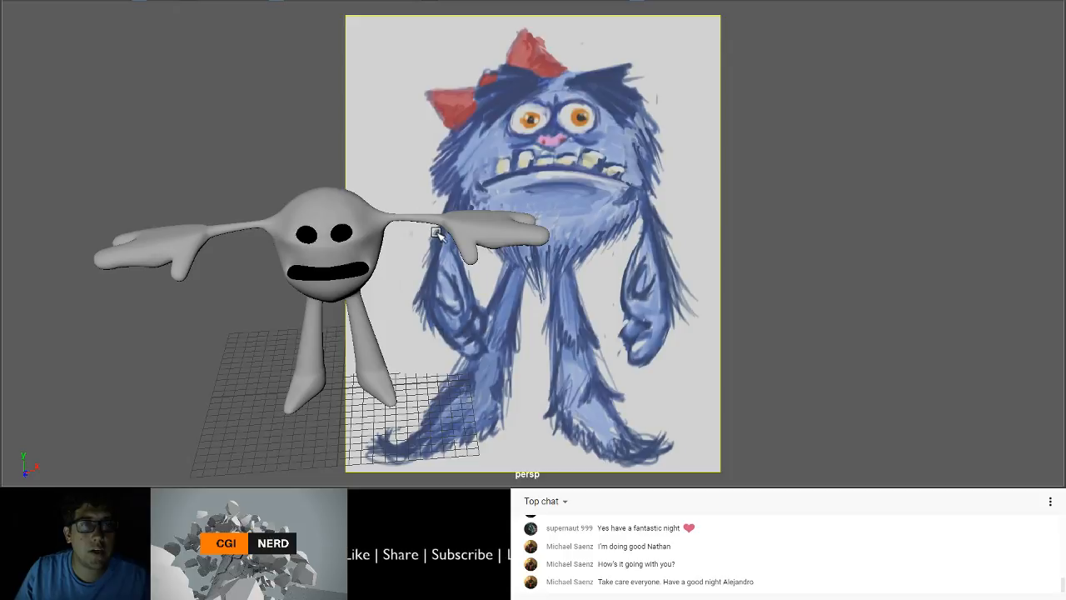
left_click(353, 219)
key("1")
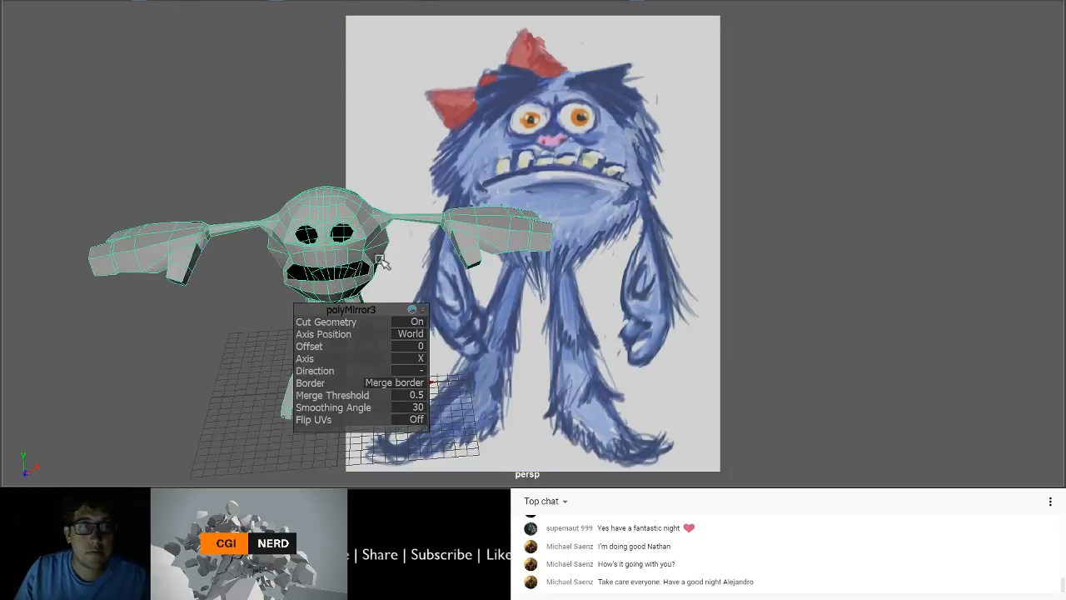
Step: Examine the mirrored low-poly monster's body, hands, legs and face from several angles beside the reference drawing
left_click(241, 295)
left_click_drag(340, 325, 493, 310, "alt")
right_click_drag(493, 310, 571, 364, "alt")
left_click_drag(465, 298, 514, 302, "alt")
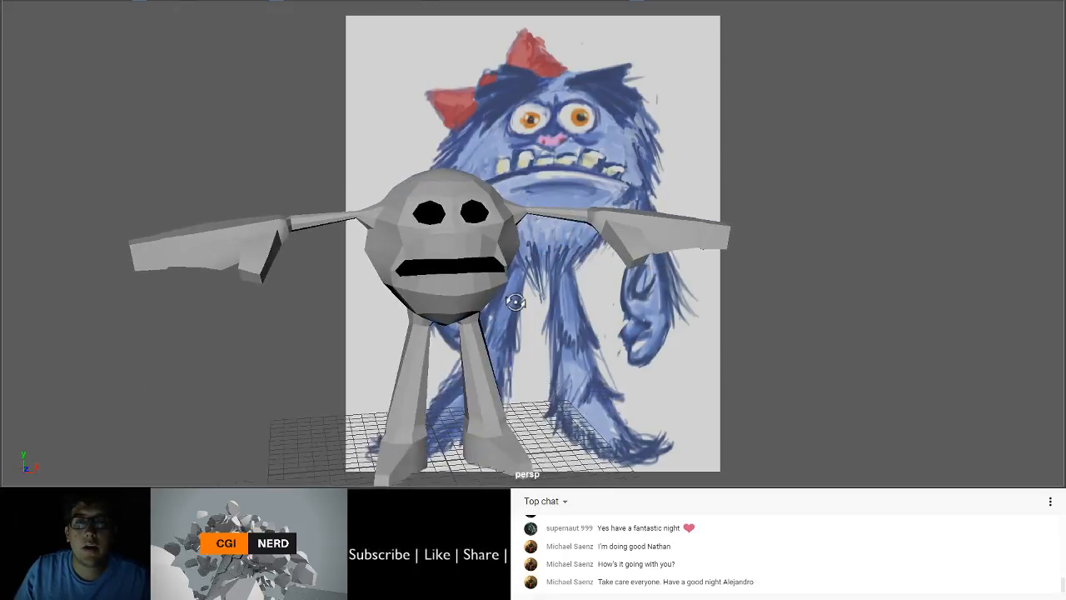
middle_click_drag(514, 302, 555, 239, "alt")
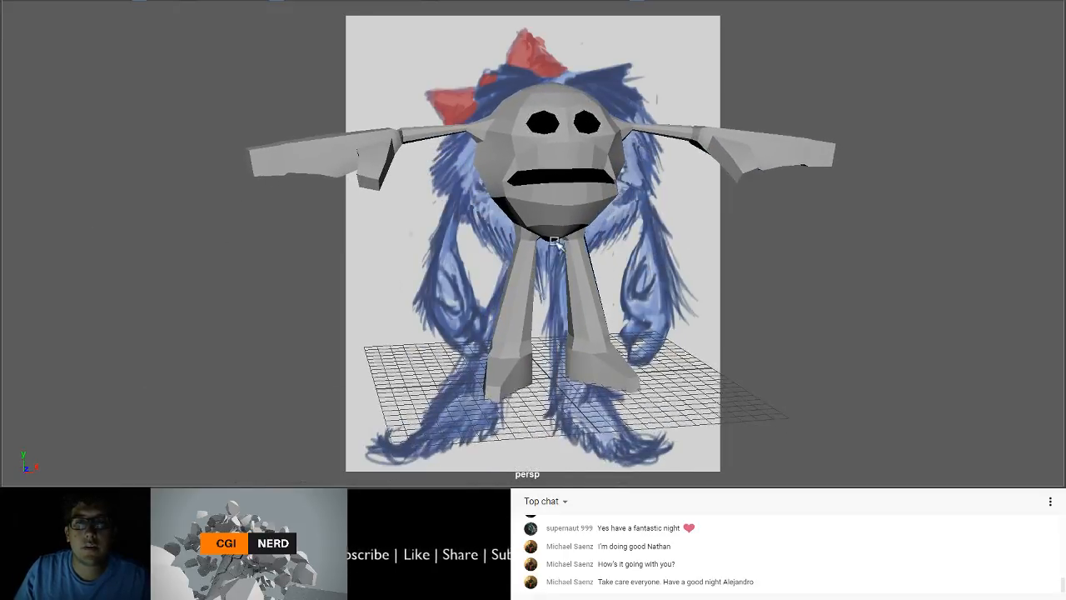
right_click_drag(556, 239, 620, 333, "alt")
middle_click_drag(566, 283, 550, 387, "alt")
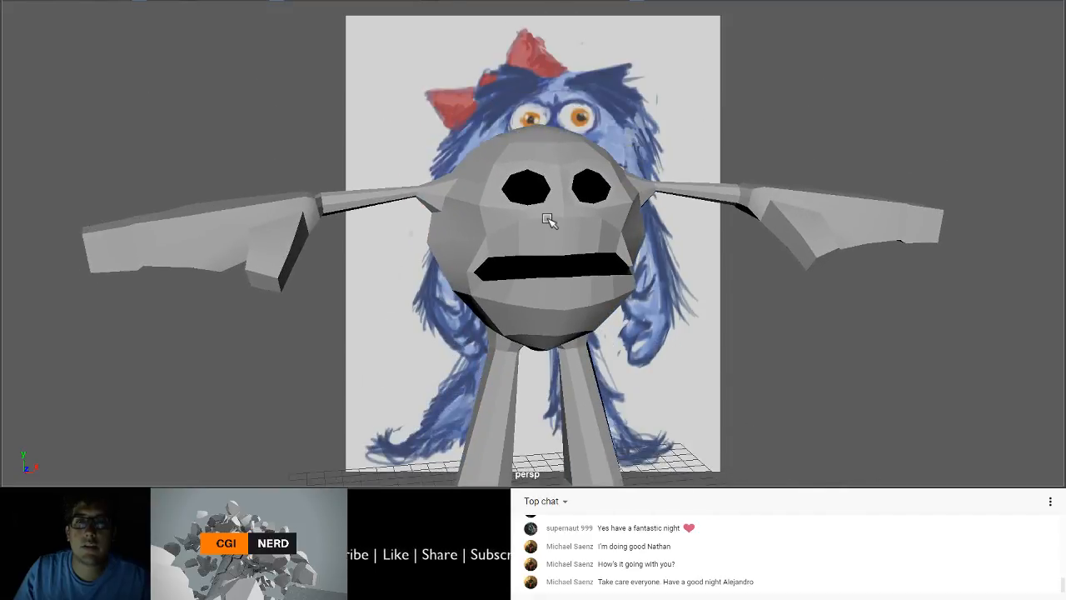
middle_click_drag(547, 219, 440, 252, "alt")
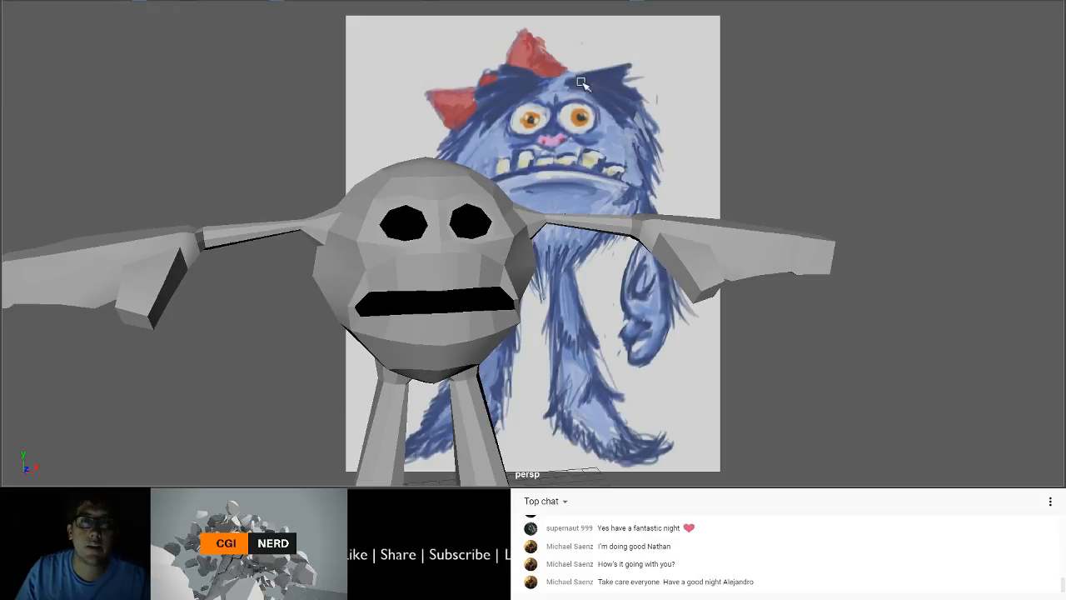
left_click_drag(494, 107, 471, 109, "alt")
right_click_drag(473, 110, 475, 70, "alt")
middle_click_drag(475, 70, 551, 10, "alt")
mouse_move(540, 154)
left_mouse_down("alt")
mouse_move(520, 139)
mouse_move(537, 147)
left_mouse_up("alt")
right_click_drag(537, 148, 498, 150, "alt")
middle_click_drag(498, 150, 407, 156, "alt")
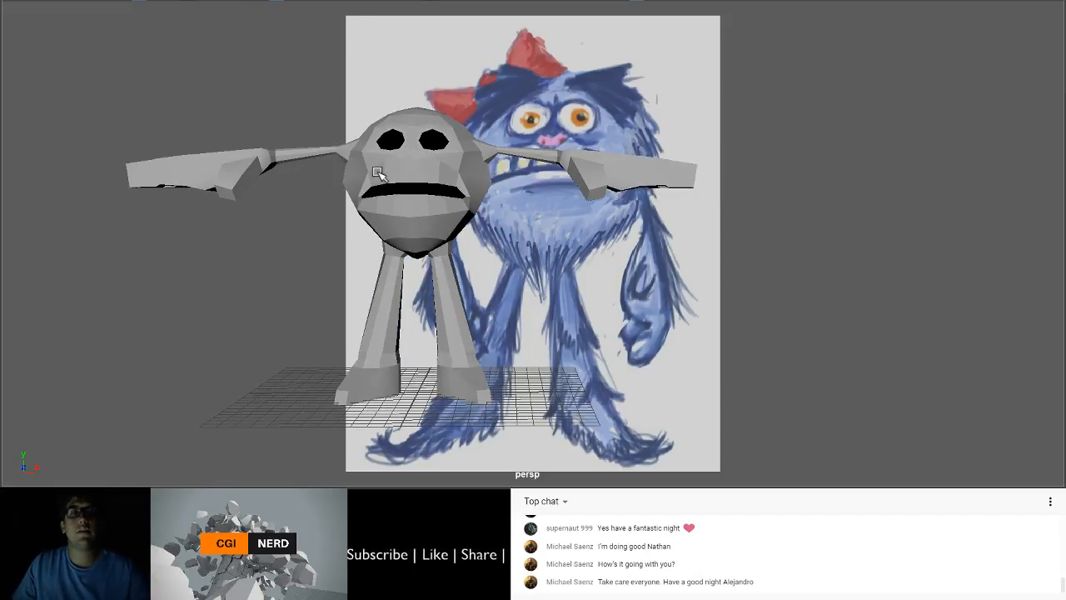
left_click_drag(377, 172, 358, 252, "alt")
scroll(377, 244, "up", 2)
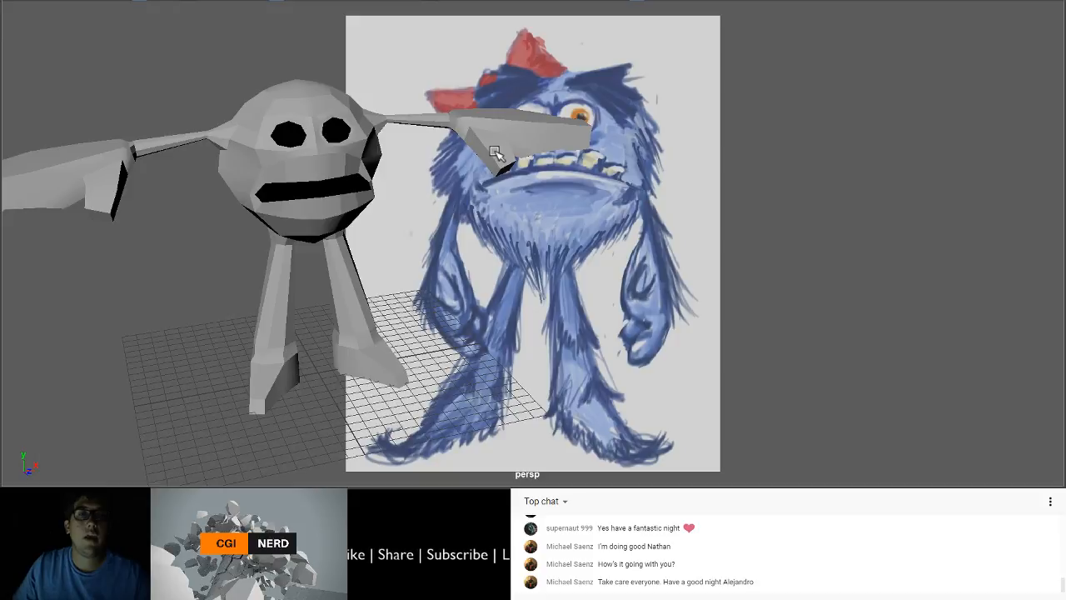
left_click_drag(481, 183, 464, 199, "alt")
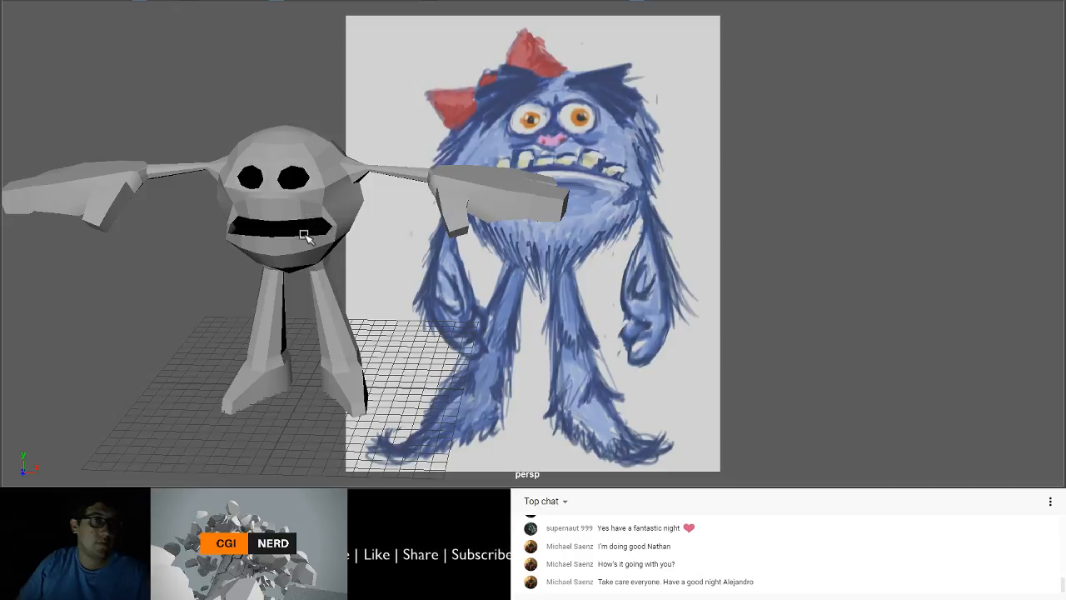
left_click_drag(304, 236, 505, 247, "alt")
right_click_drag(503, 251, 541, 276, "alt")
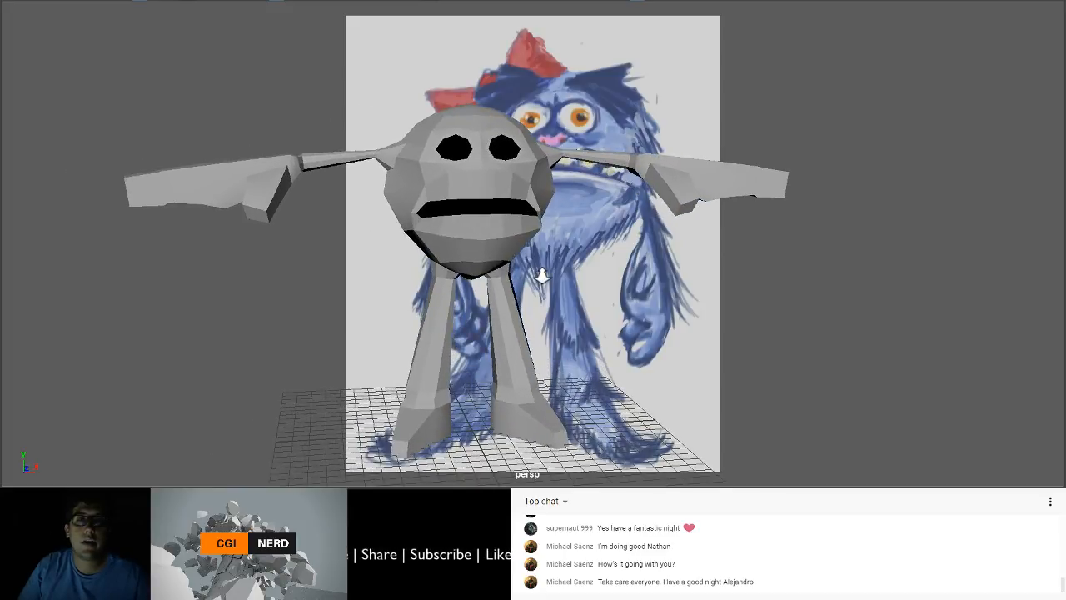
left_click_drag(541, 277, 439, 204, "alt")
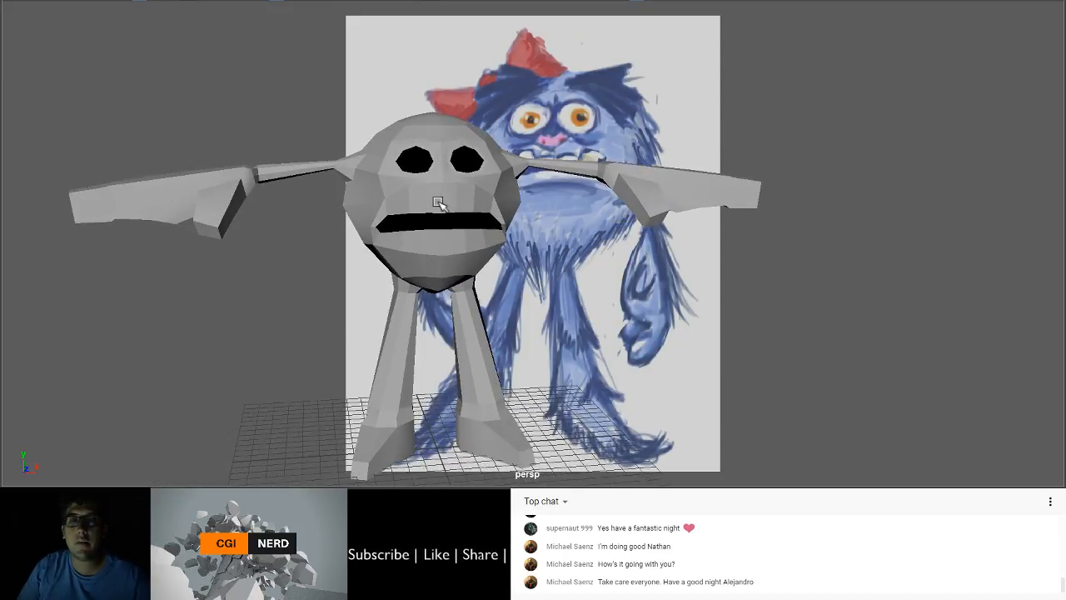
middle_click_drag(438, 202, 390, 188, "alt")
Step: Select the monster, move the floating mirror settings clear of its legs, and deselect it
left_click(392, 194)
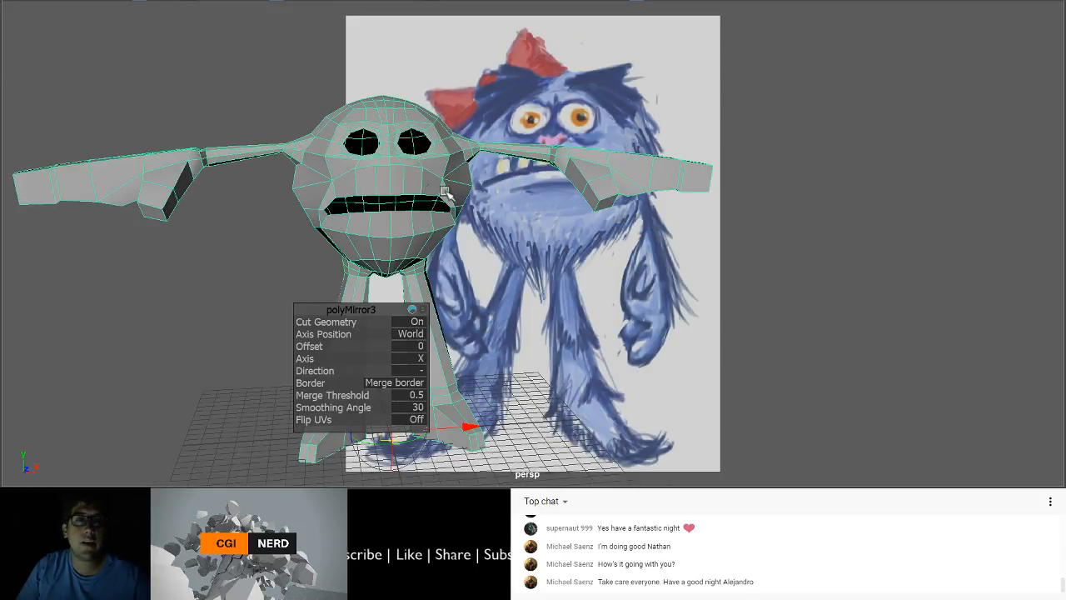
mouse_move(450, 193)
left_mouse_down("alt")
mouse_move(409, 222)
mouse_move(421, 185)
mouse_move(457, 206)
left_mouse_up("alt")
left_click_drag(459, 188, 454, 211, "alt")
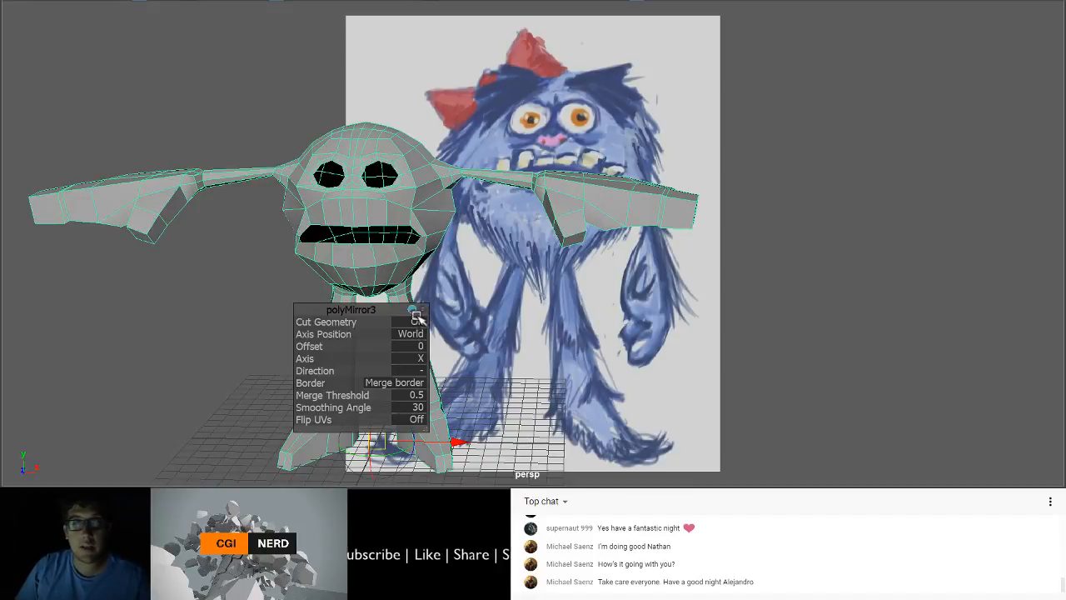
left_click_drag(383, 309, 543, 314)
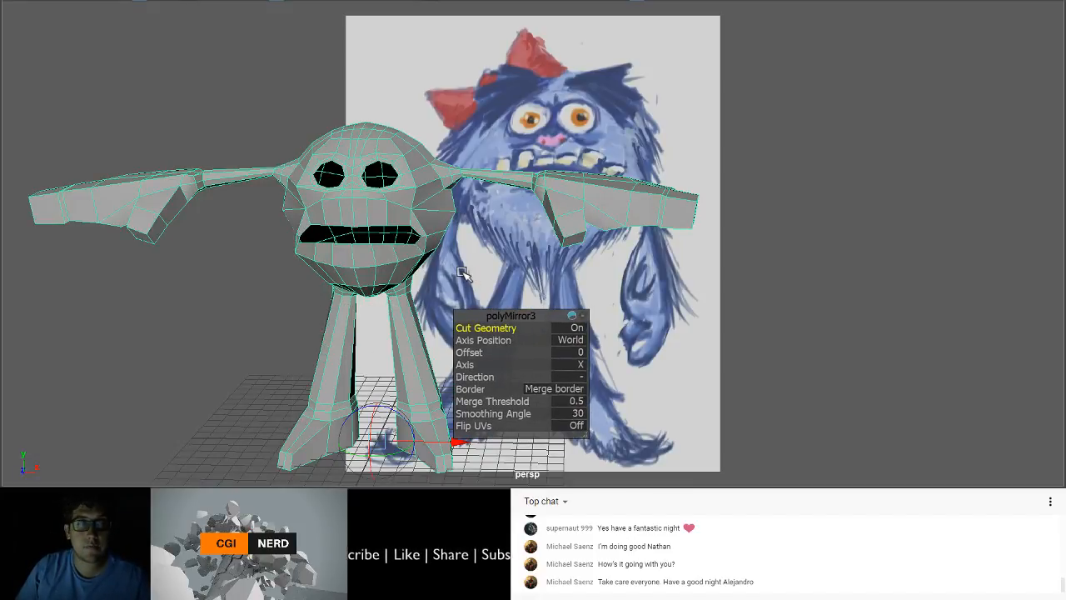
left_click(464, 277)
middle_click_drag(461, 318, 395, 274, "alt")
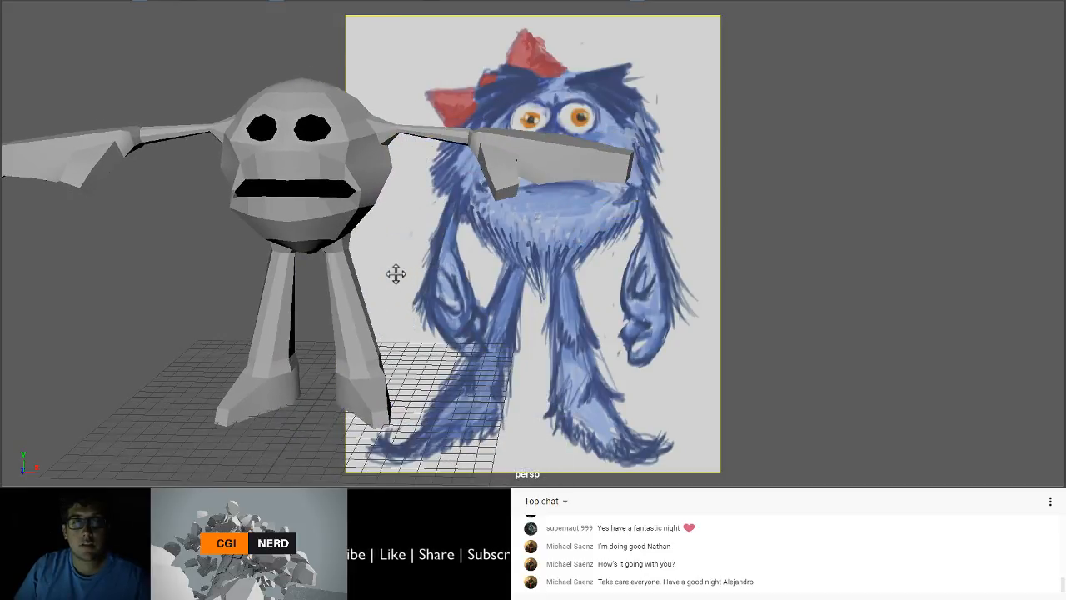
scroll(396, 274, "up", 2)
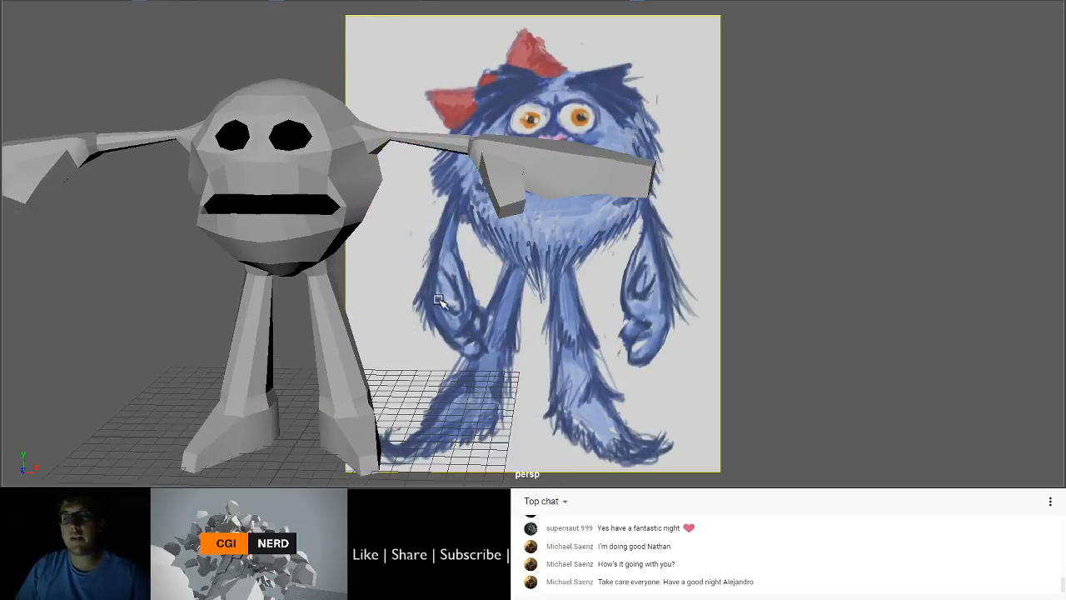